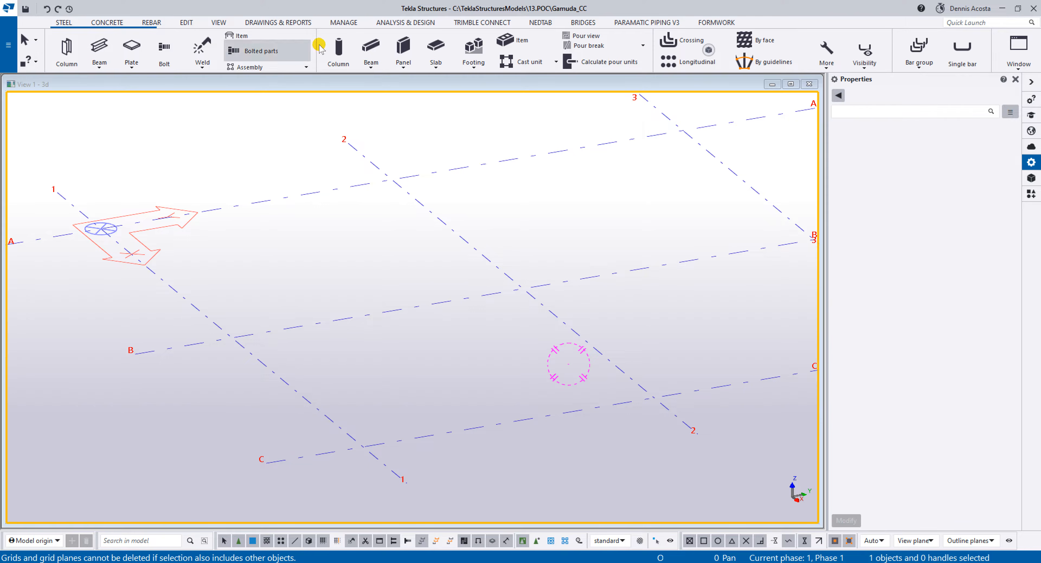
Step: Start a new concrete beam and name it PRECAST BEAM
left_click(372, 48)
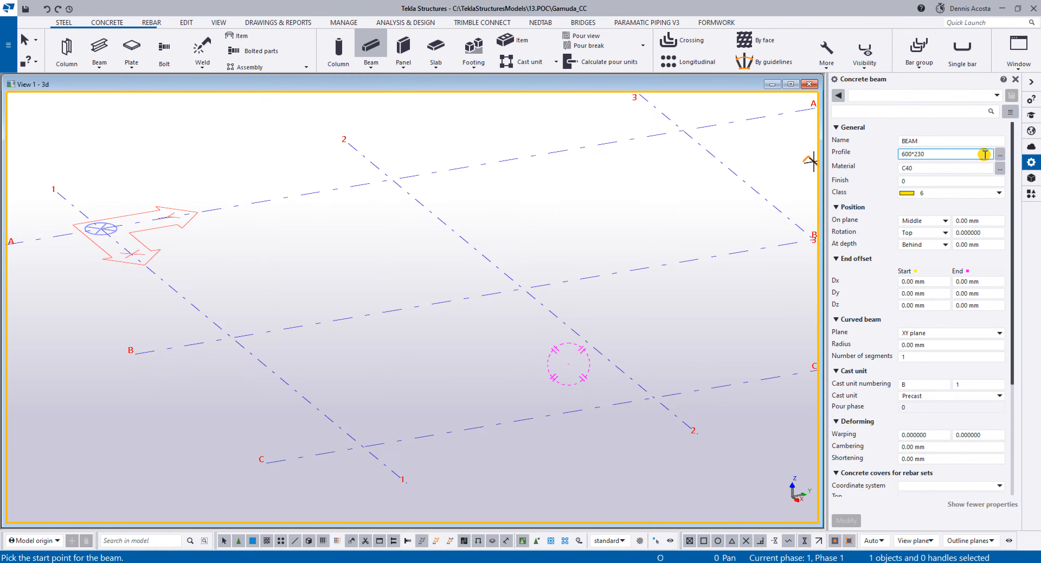
double_click(931, 139)
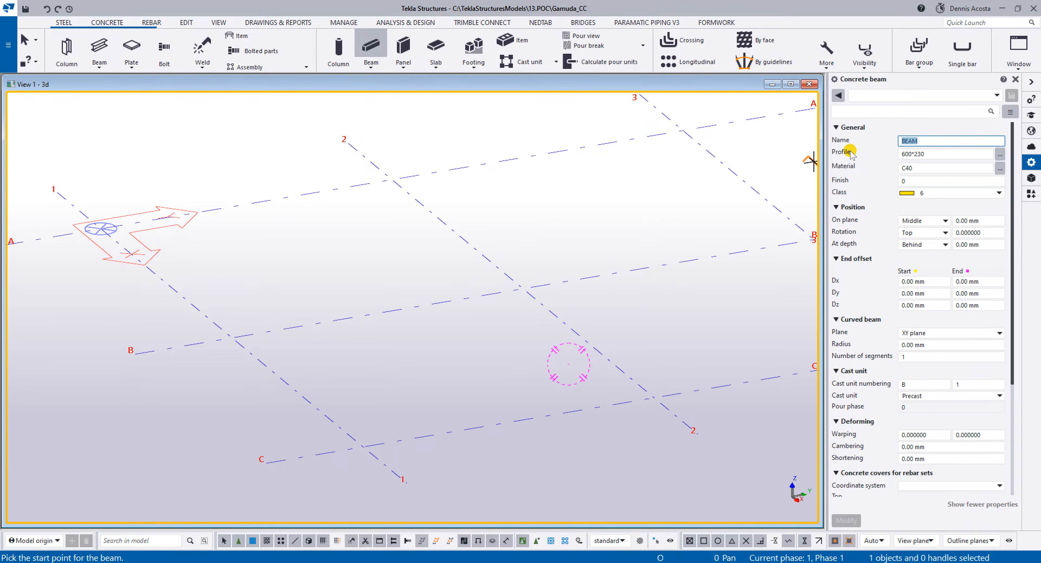
type("PRECAST")
key("Caps_Lock")
type("BEAM")
Step: Choose the RCDL inverted-T profile from the profile catalog for the concrete beam
left_click(1000, 155)
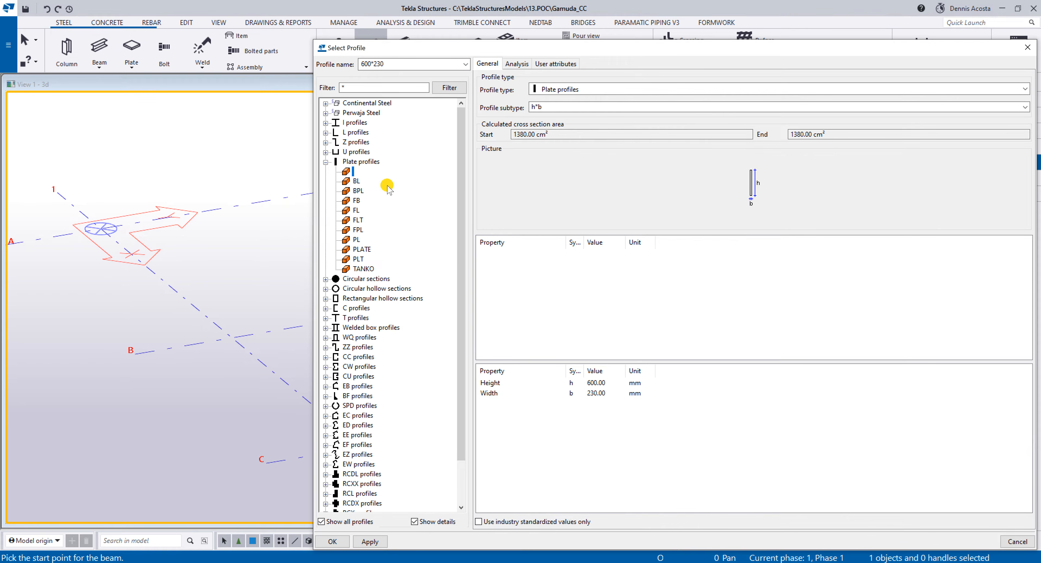
scroll(348, 396, "down", 2)
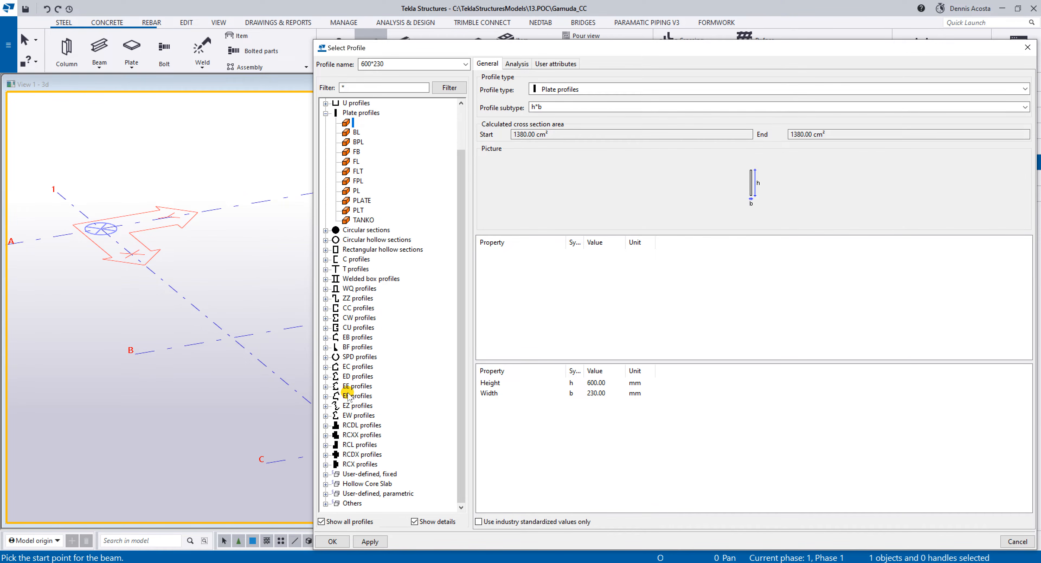
left_click(325, 426)
left_click(357, 435)
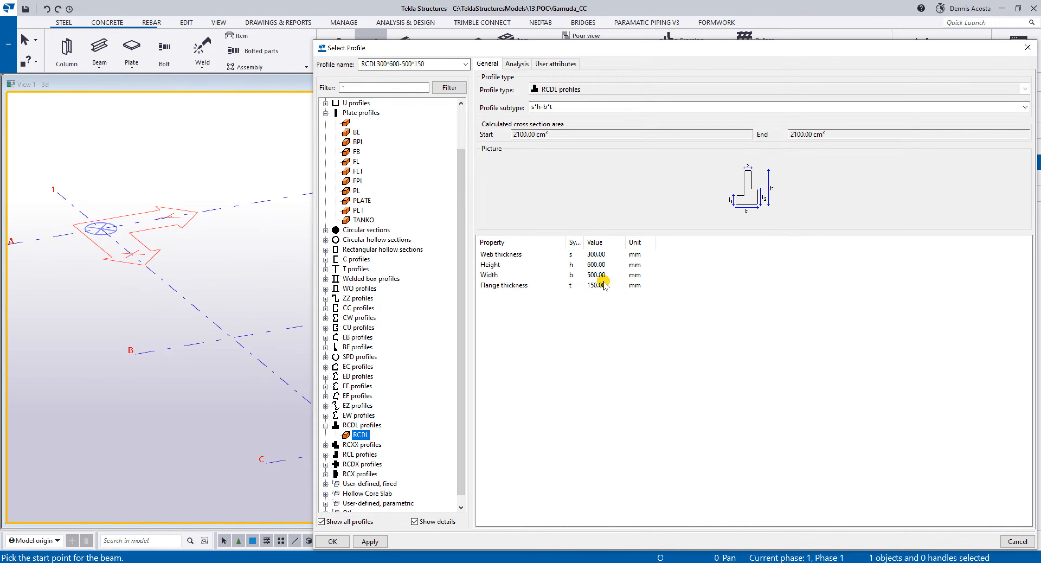
Step: Set the RCDL profile's height to 800 mm, width to 900 mm and flange thickness to 400 mm, and apply it to the beam
double_click(597, 264)
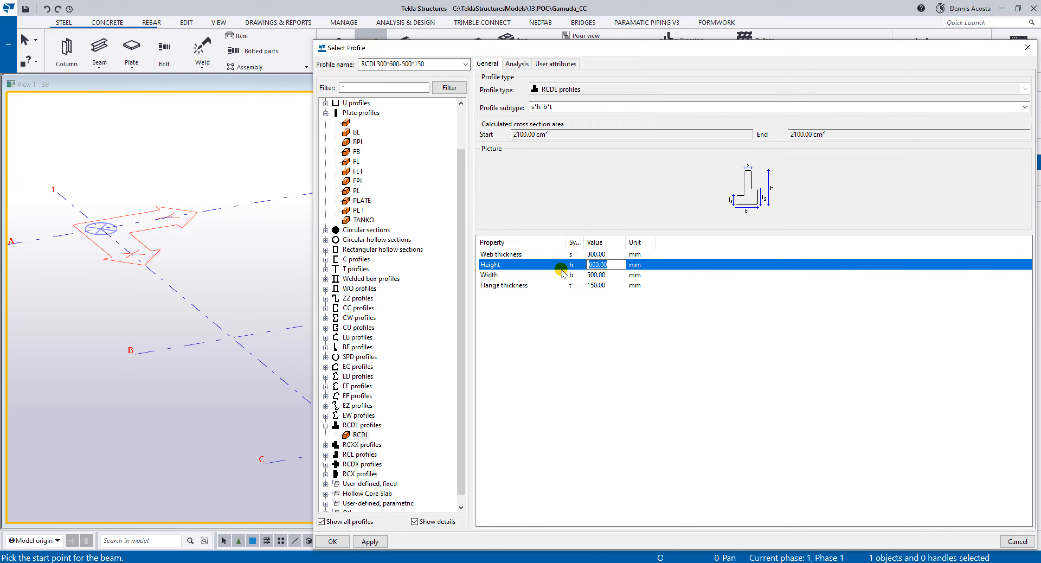
type("300")
double_click(606, 255)
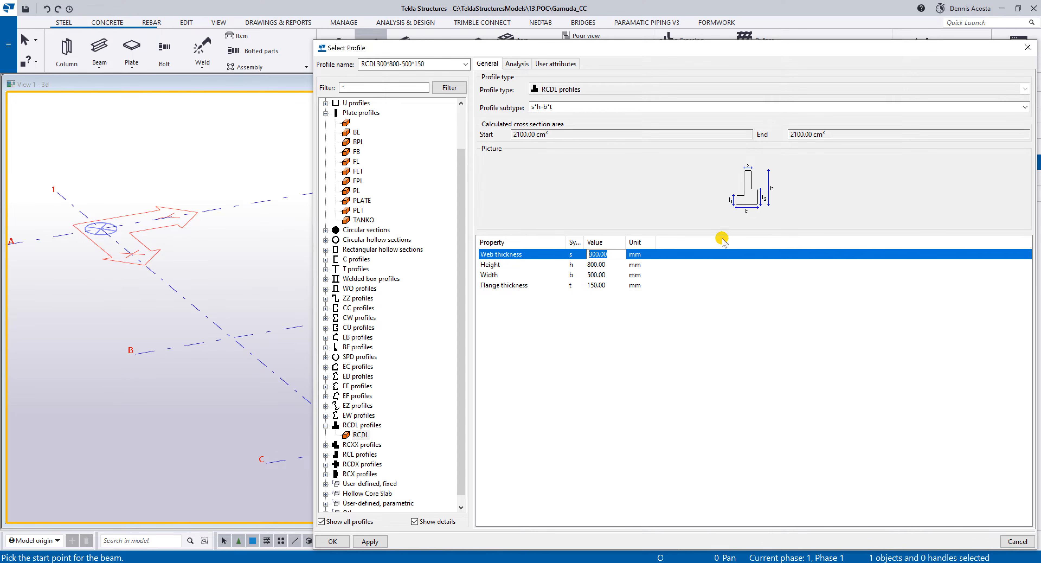
left_click(609, 274)
double_click(610, 275)
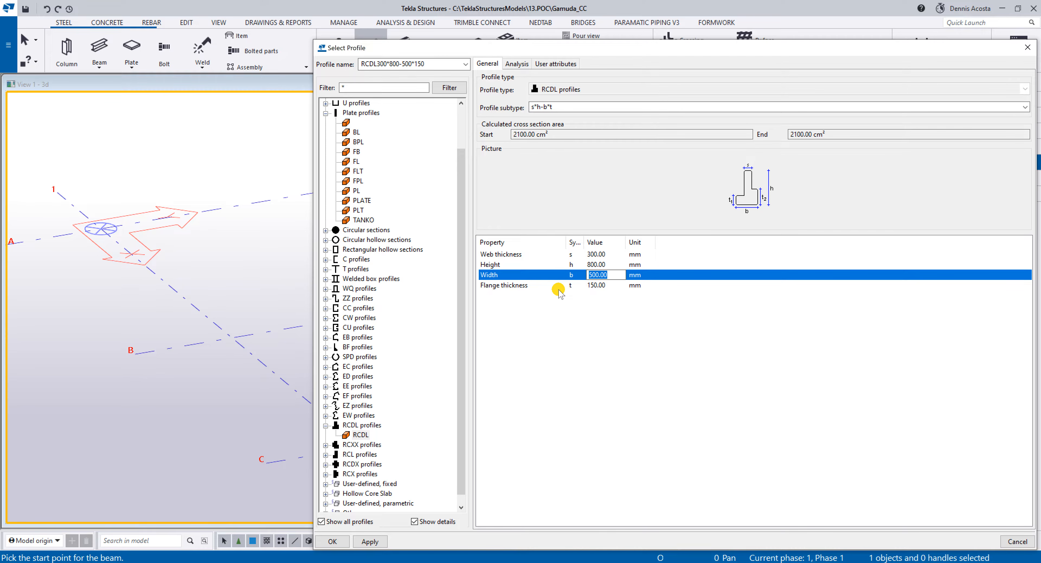
type("900")
left_click(607, 284)
double_click(607, 285)
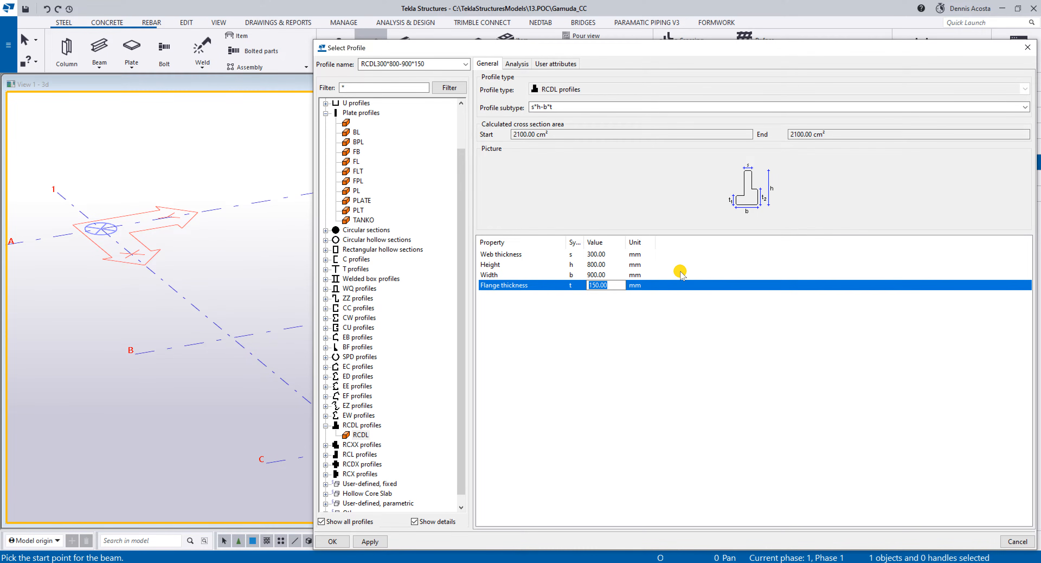
type("400")
left_click(368, 540)
left_click(333, 540)
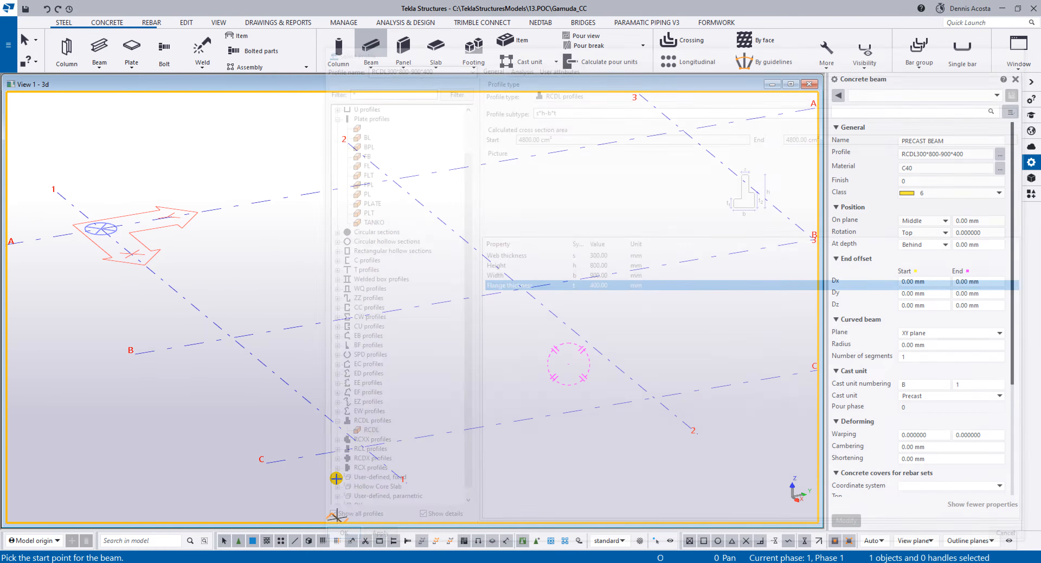
Step: Place the precast beam along grid line 2 from grid A to grid C and end the beam command
left_click(391, 179)
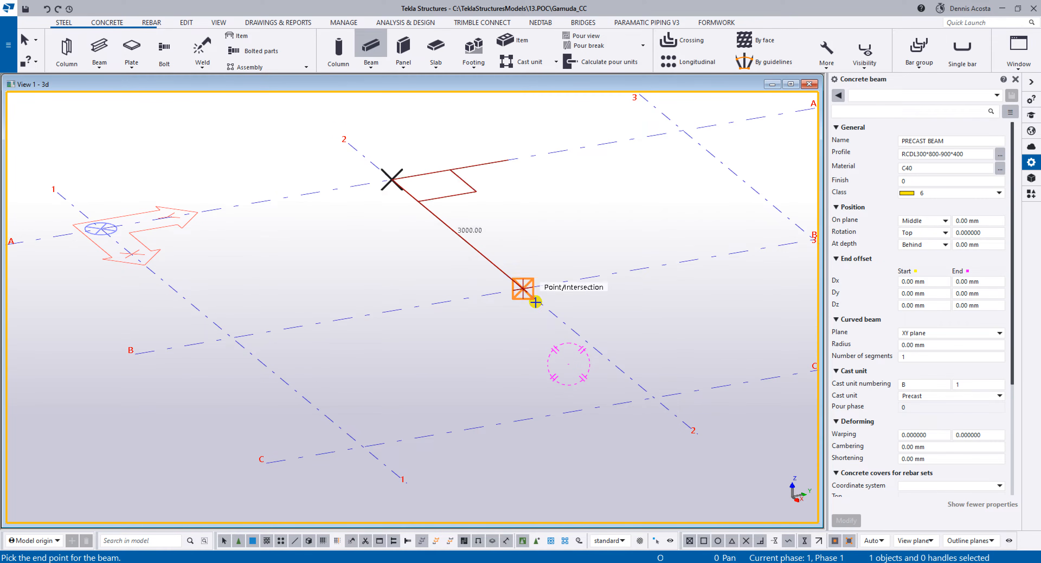
left_click(658, 389)
right_click(573, 225)
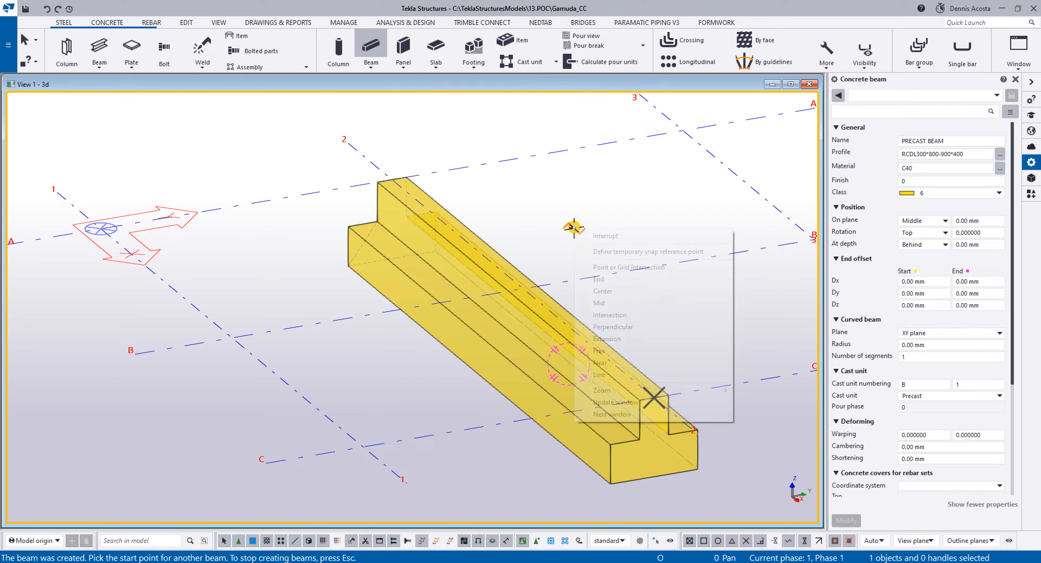
left_click(601, 235)
Step: Reduce the inverted-T beam's profile height to 700 mm, making its profile RCDL300*700-900*400
middle_click_drag(579, 249, 500, 263, "ctrl")
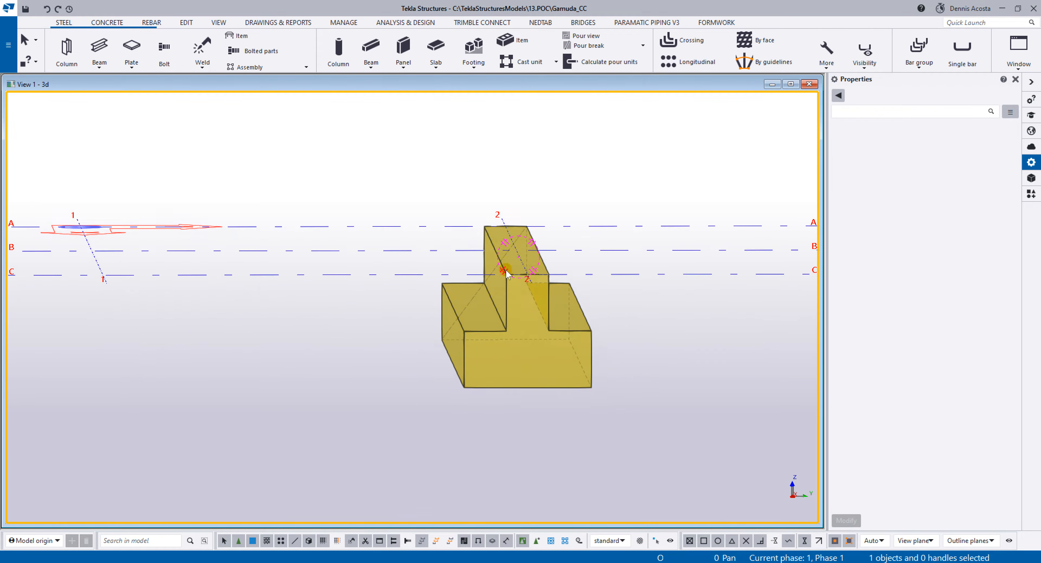
left_click(566, 329)
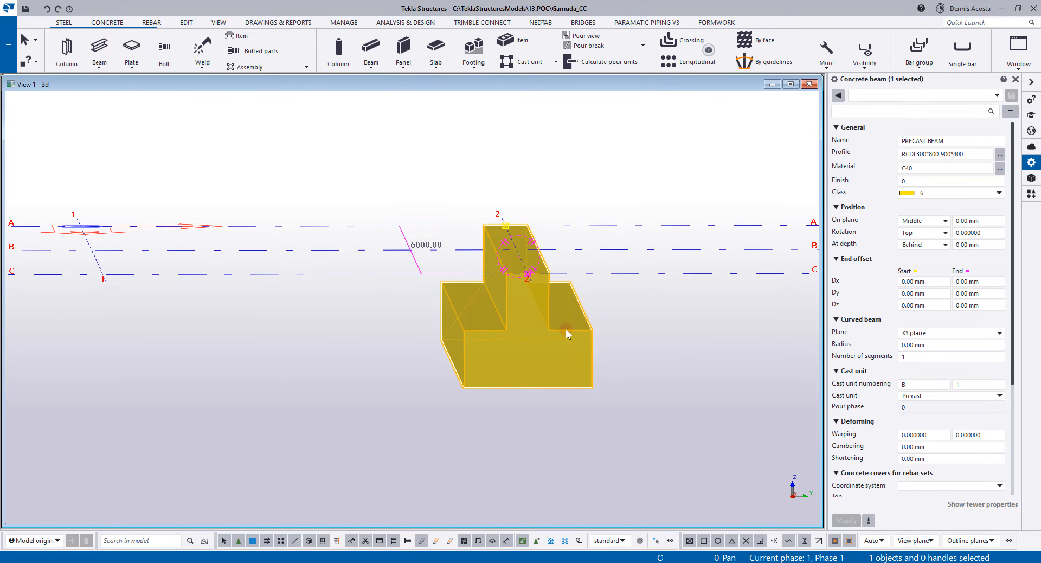
left_click(929, 154)
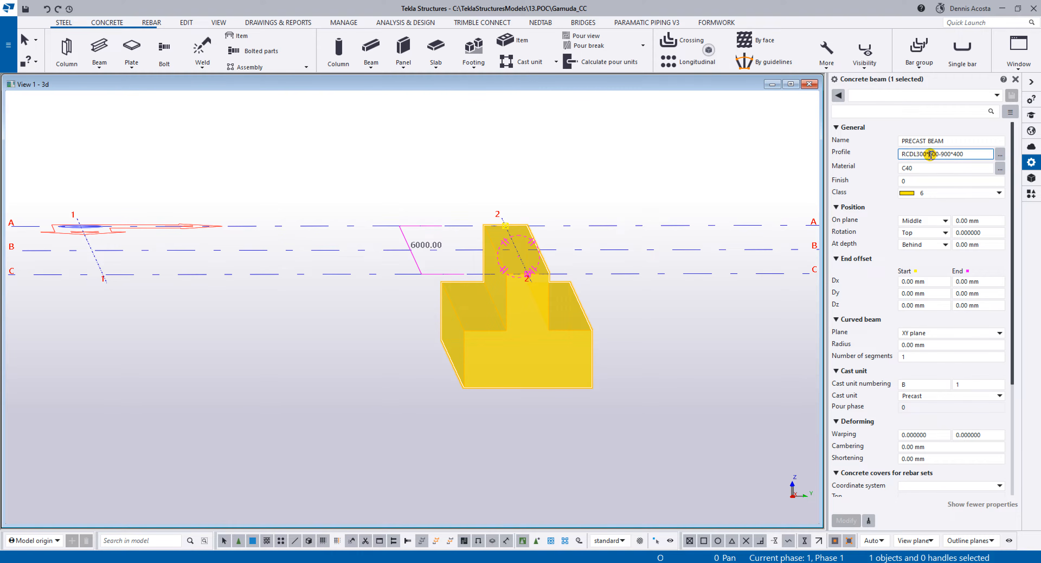
key("Delete")
type("8")
type("7")
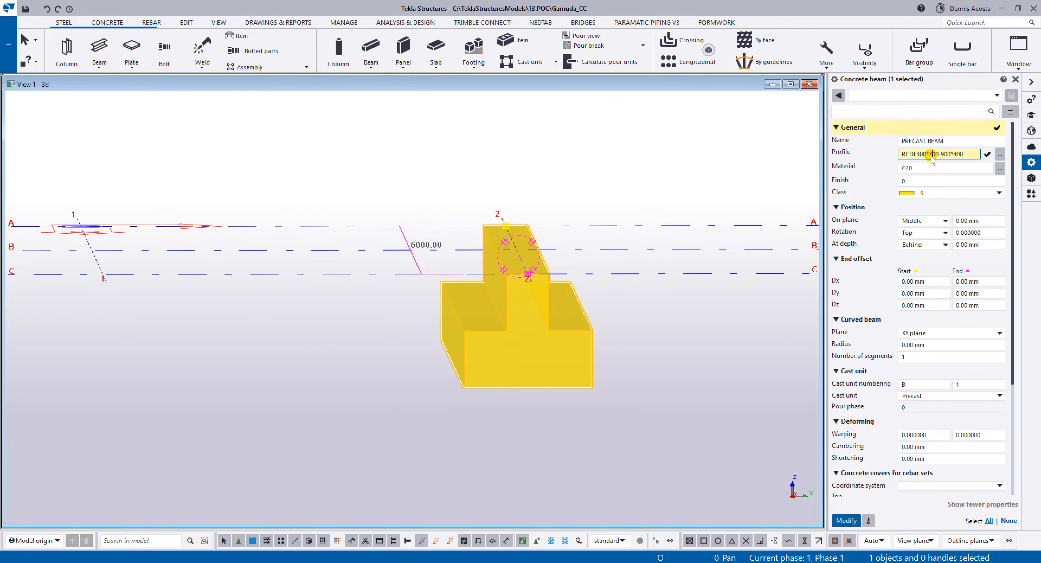
key("Return")
middle_click_drag(618, 251, 342, 176, "ctrl")
left_click(100, 35)
left_click(106, 22)
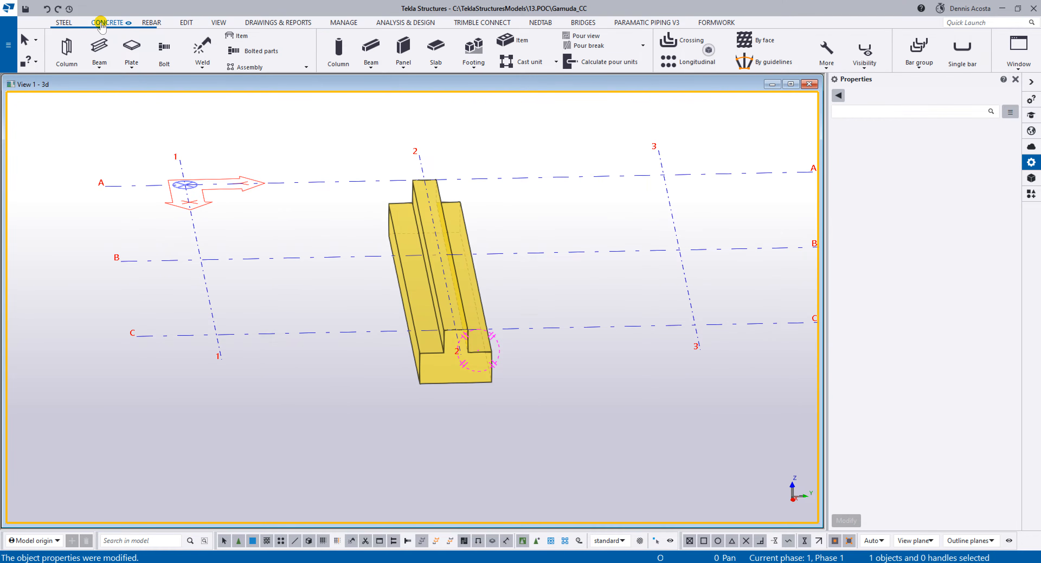
left_click(103, 45)
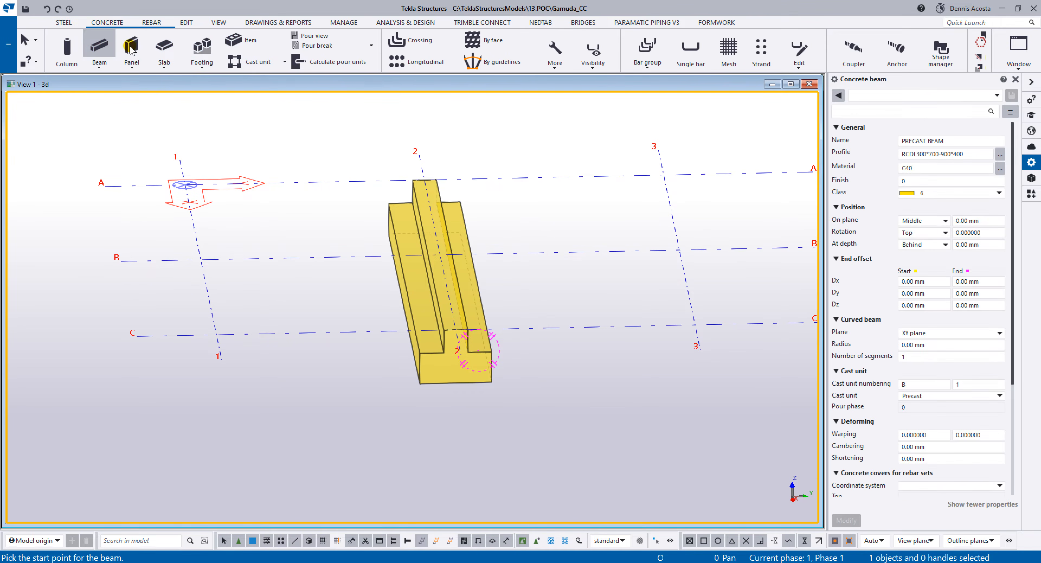
key("Escape")
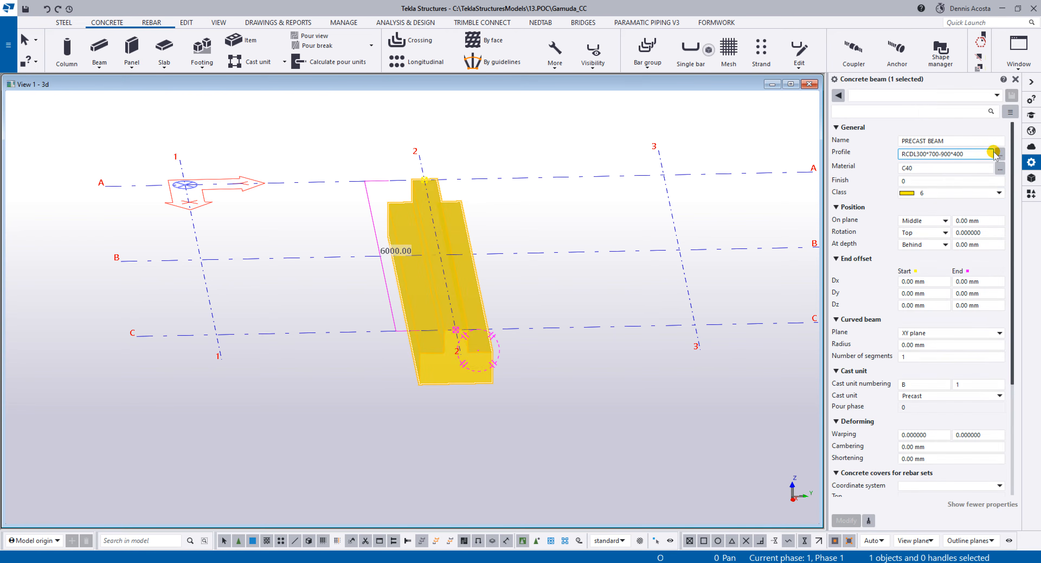
Step: Set the class of the inverted-T beam on grid line 2 to 1
left_click(905, 192)
left_click(917, 214)
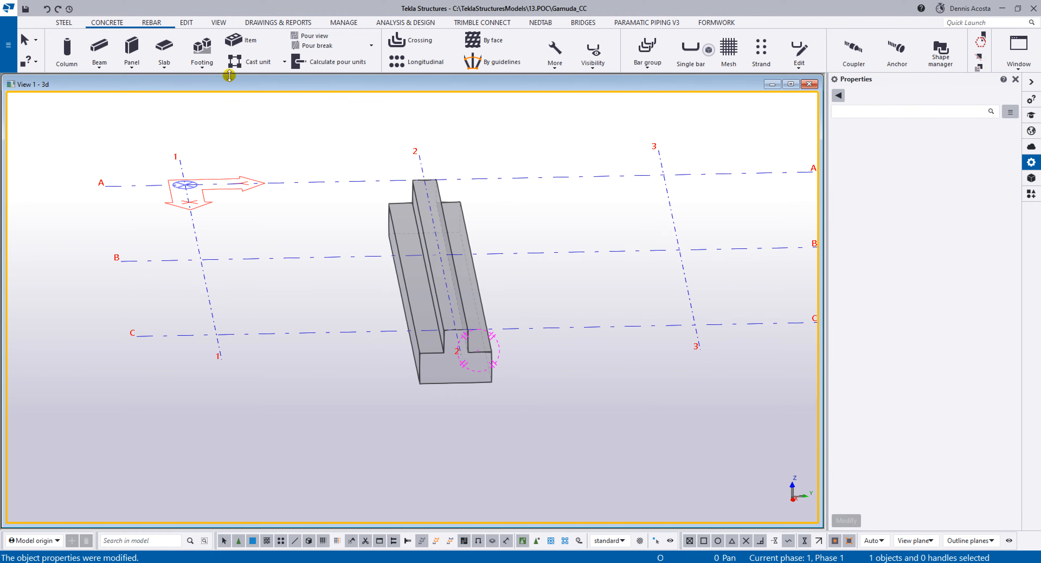
Step: Start another concrete beam with a rectangular 600*450 profile
left_click(99, 51)
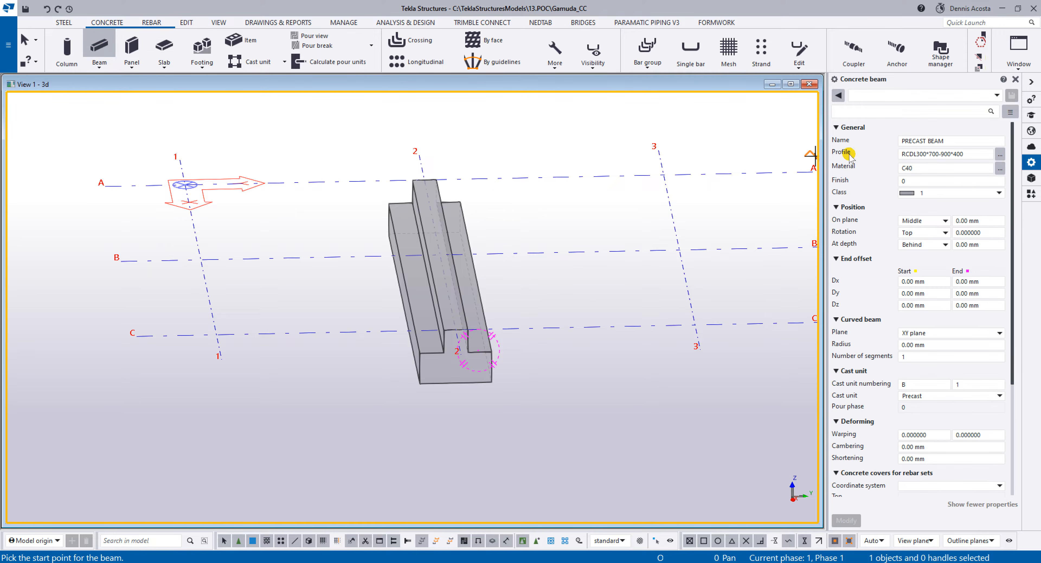
left_click(962, 154)
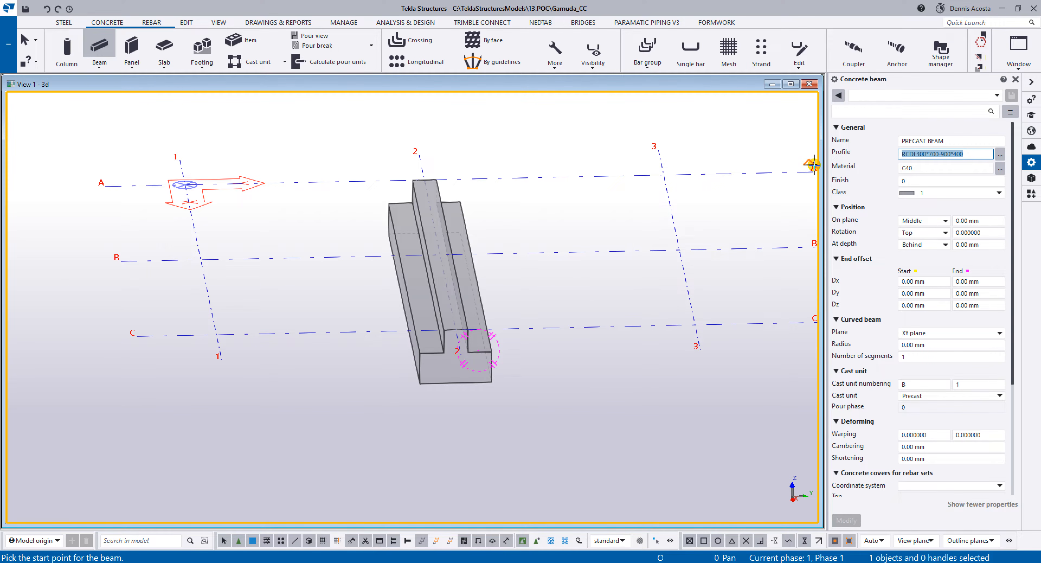
type("600")
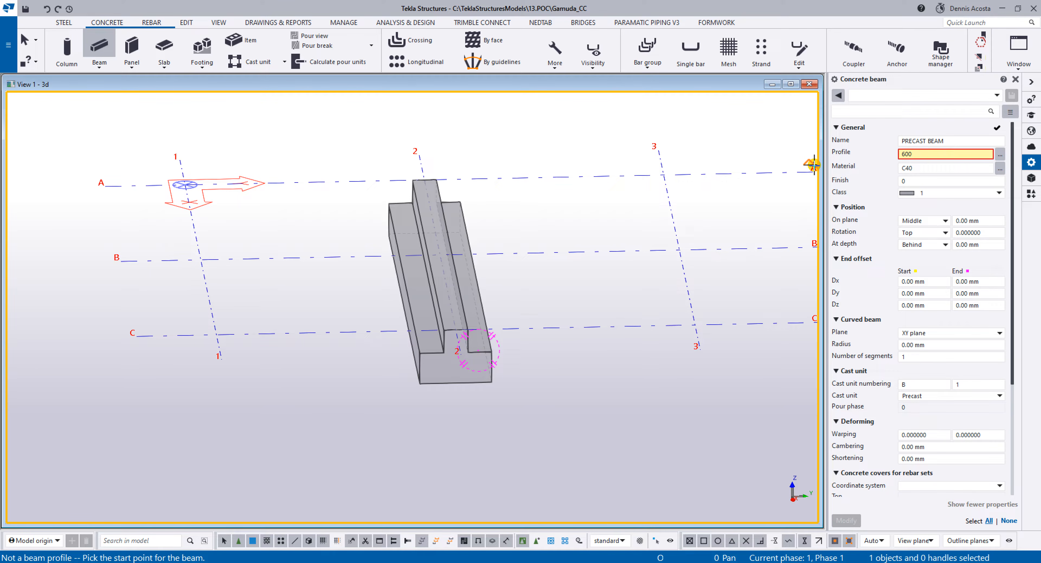
type("*")
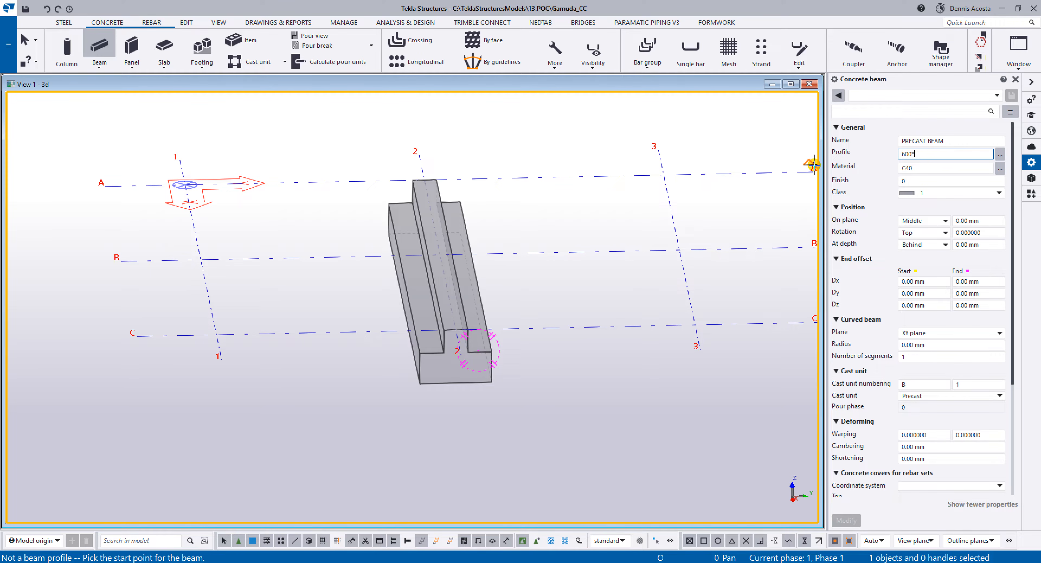
type("450")
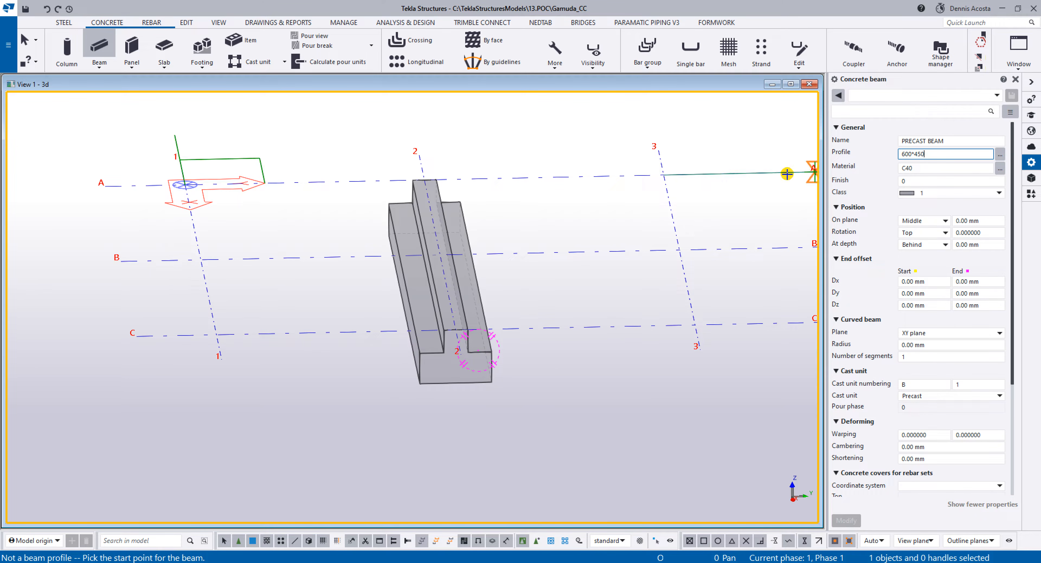
Step: Place the rectangular beam along grid line B from grid 2 to grid 3 and end the beam command
left_click(439, 256)
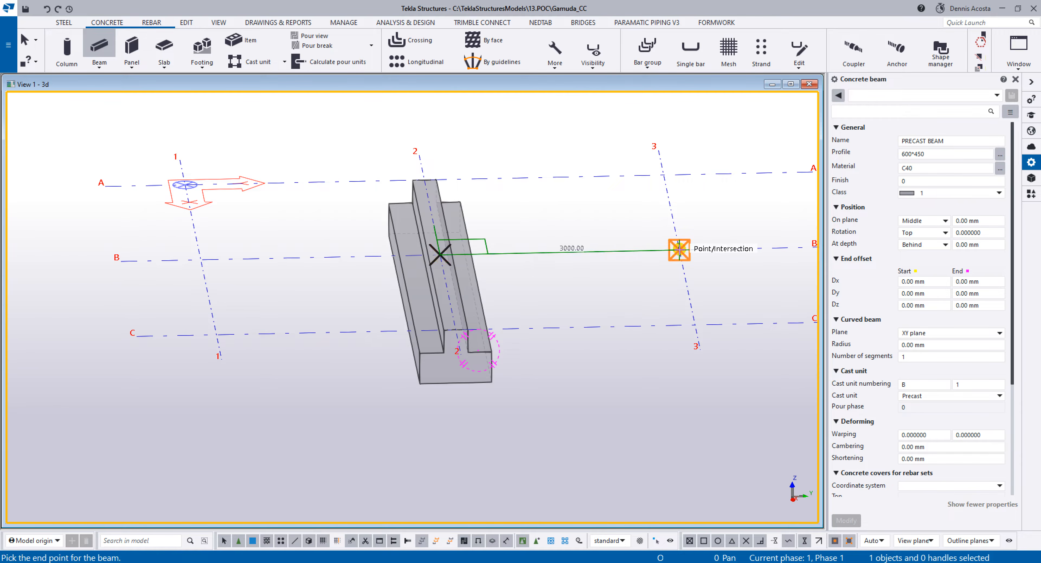
left_click(680, 248)
right_click(516, 211)
left_click(528, 222)
Step: Set the class of the rectangular beam on grid line B to 12
scroll(476, 294, "up", 5)
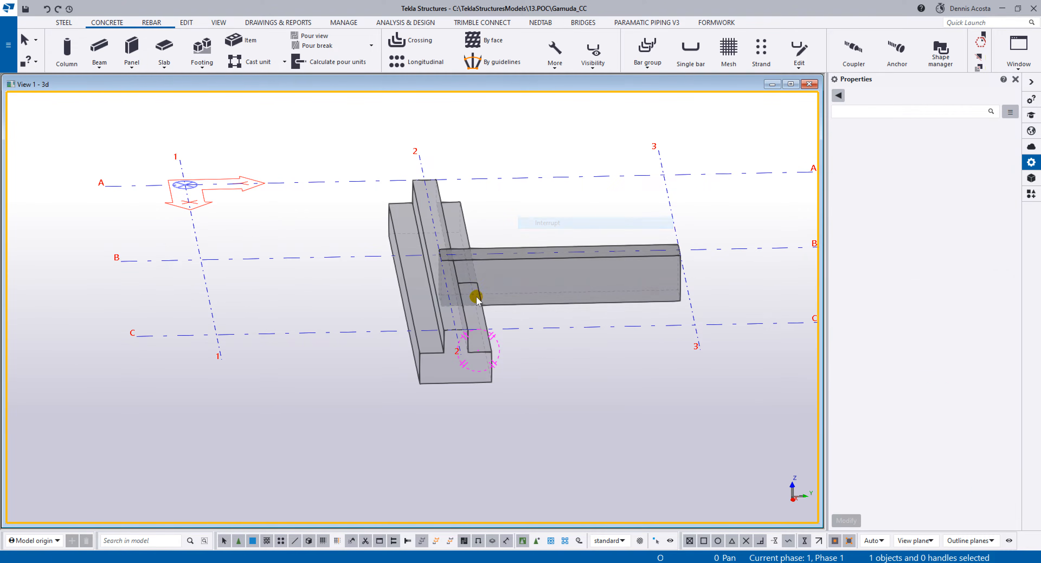
middle_click_drag(481, 291, 527, 221, "ctrl")
left_click(548, 208)
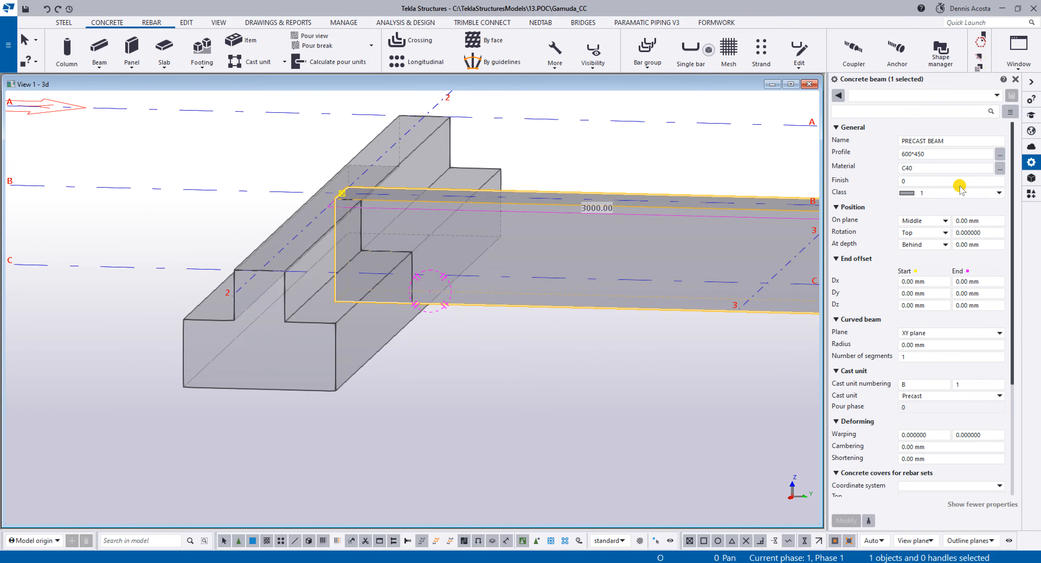
left_click(934, 193)
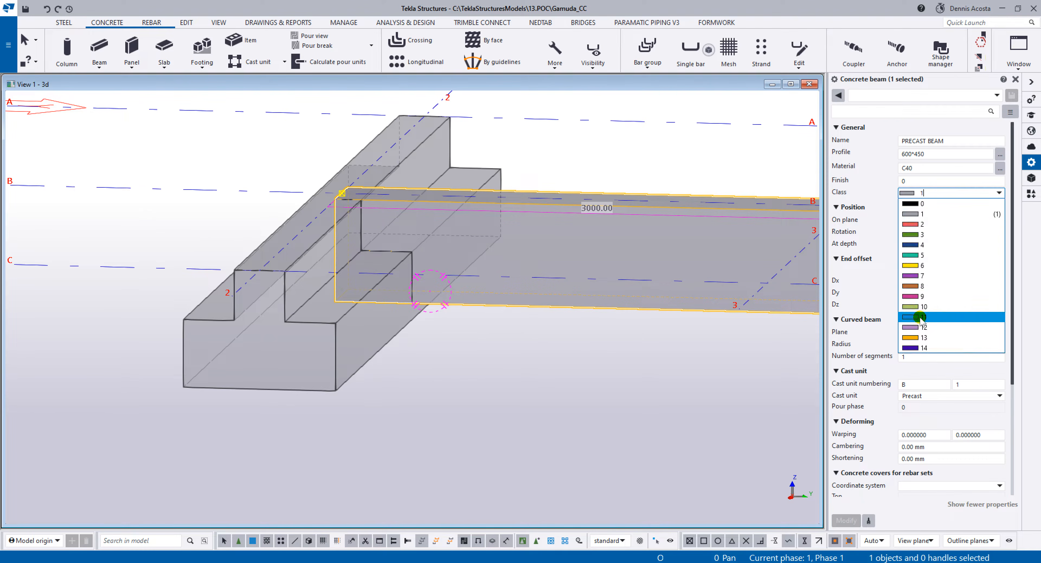
left_click(923, 327)
left_click(632, 182)
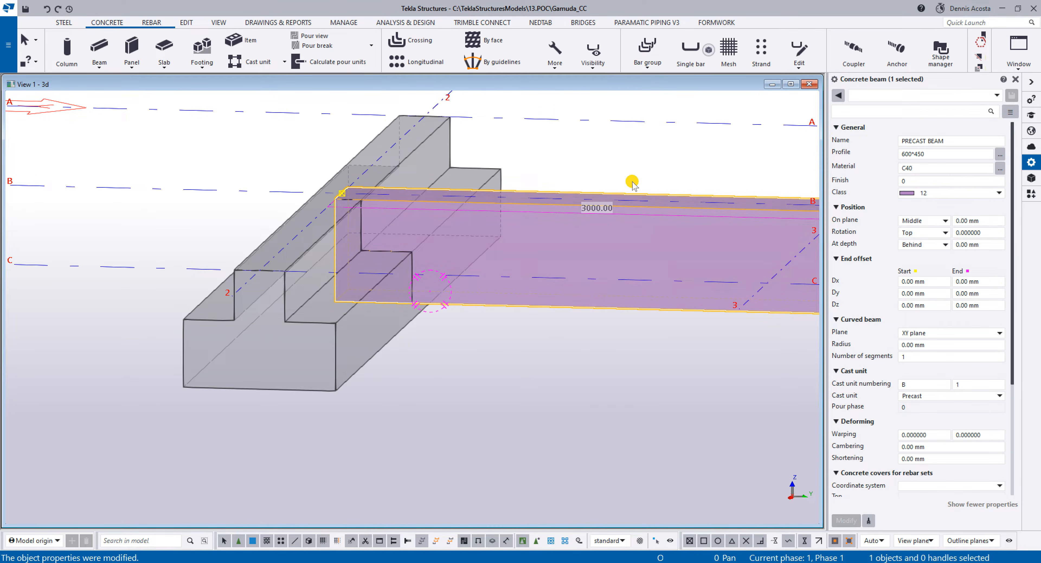
Step: Increase the inverted-T beam's web thickness to 400 mm, making its profile RCDL400*700-900*400
scroll(435, 300, "up", 1)
middle_click_drag(417, 271, 429, 284, "ctrl")
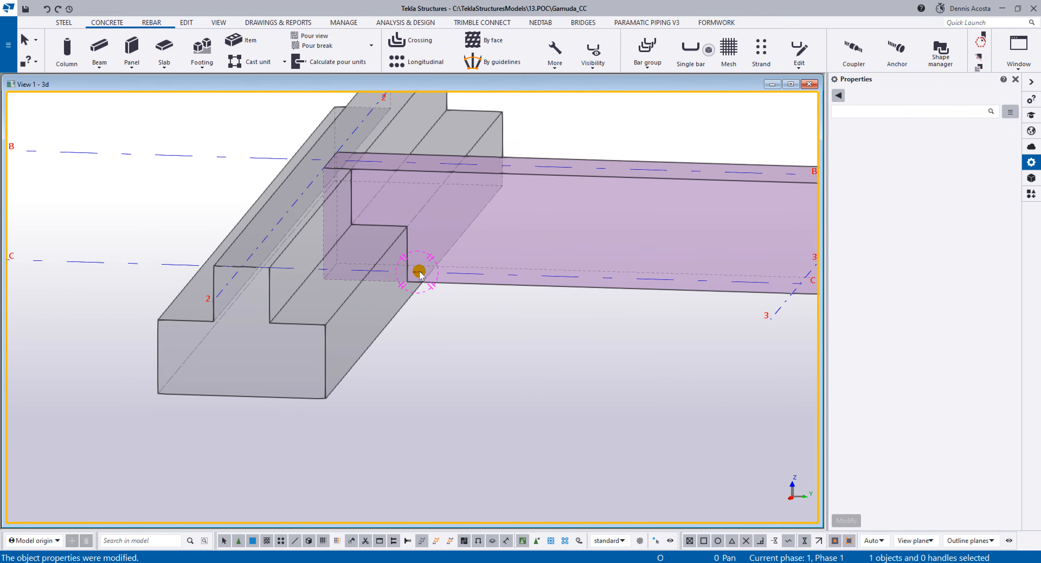
middle_click_drag(420, 273, 451, 279)
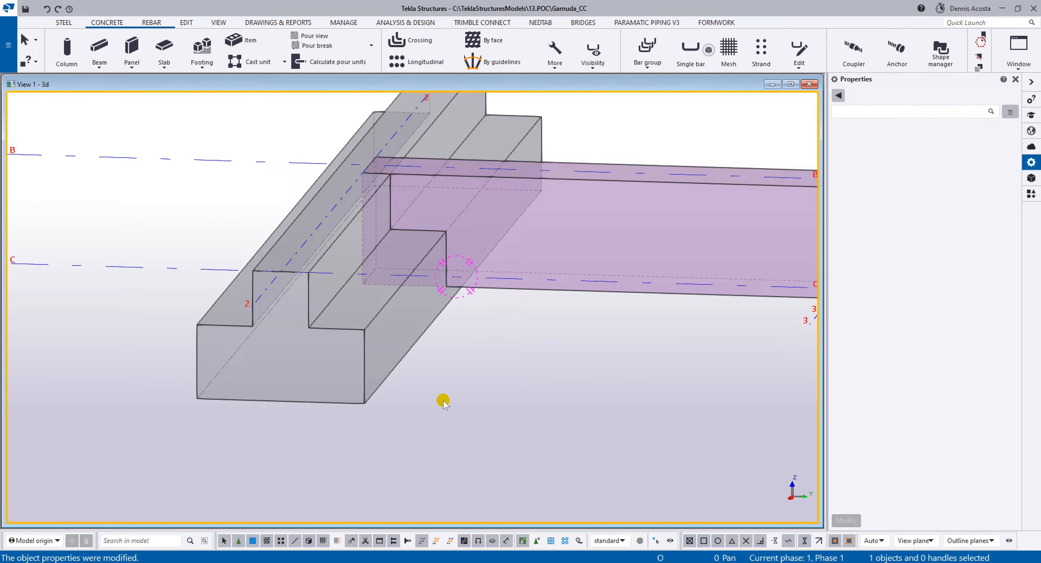
left_click(368, 333)
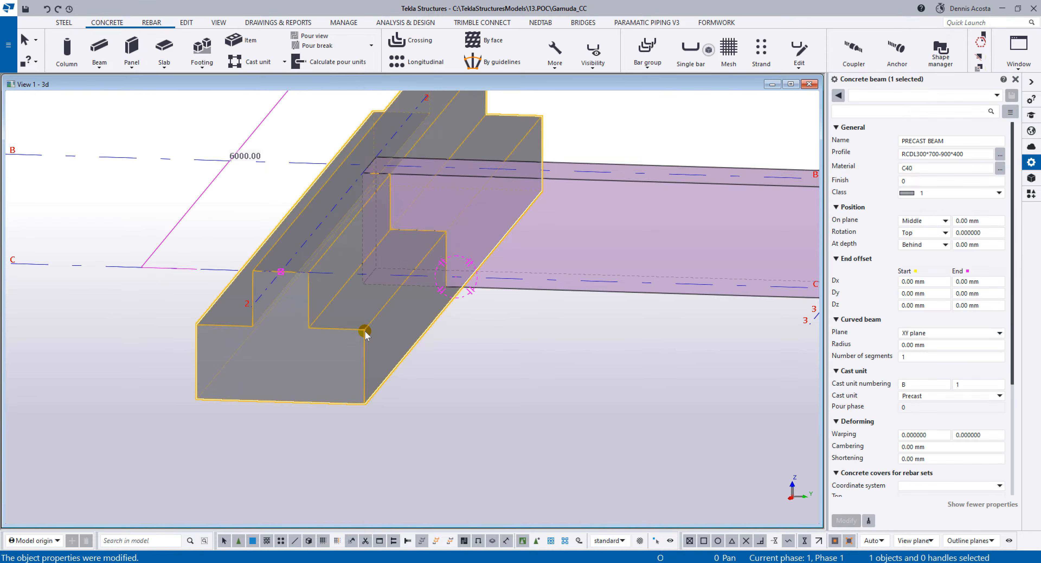
left_click(919, 156)
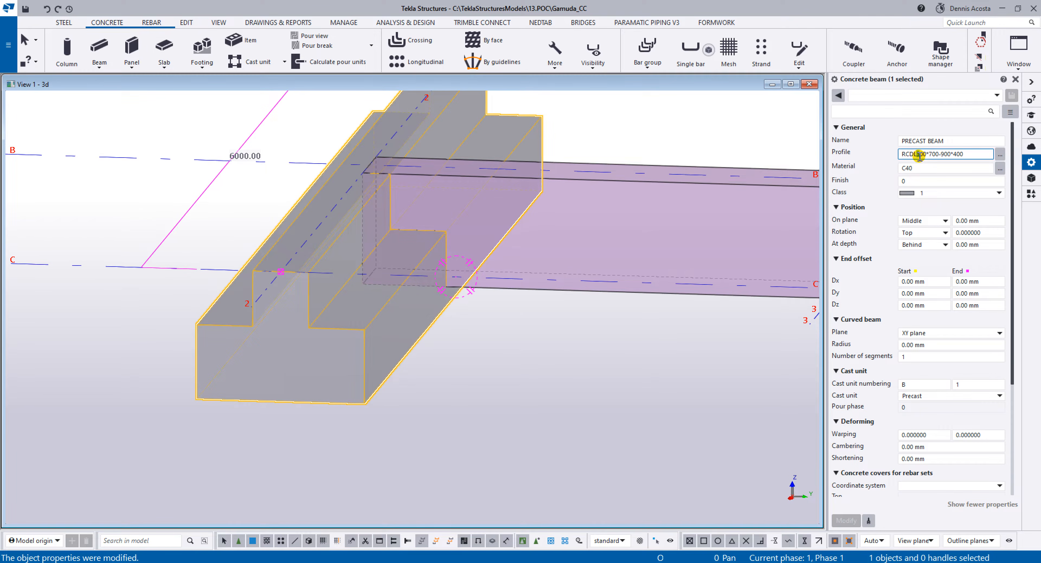
key("BackSpace")
type("4")
key("Return")
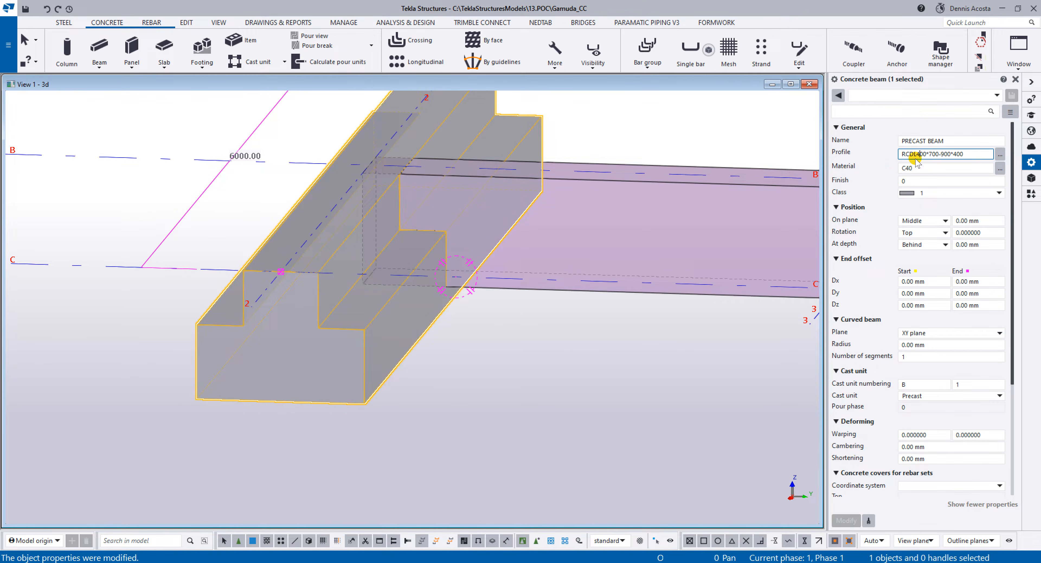
Step: Examine in 3D where the rectangular beam overlaps the web and ledge of the inverted-T beam
left_click(496, 326)
middle_click_drag(496, 327, 462, 241, "ctrl")
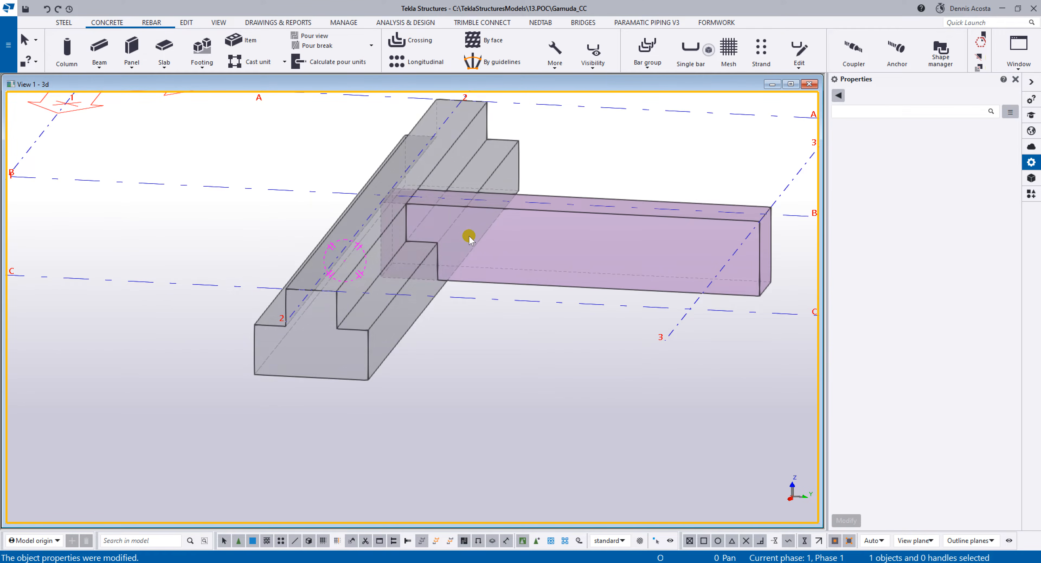
scroll(450, 230, "up", 3)
scroll(427, 207, "down", 2)
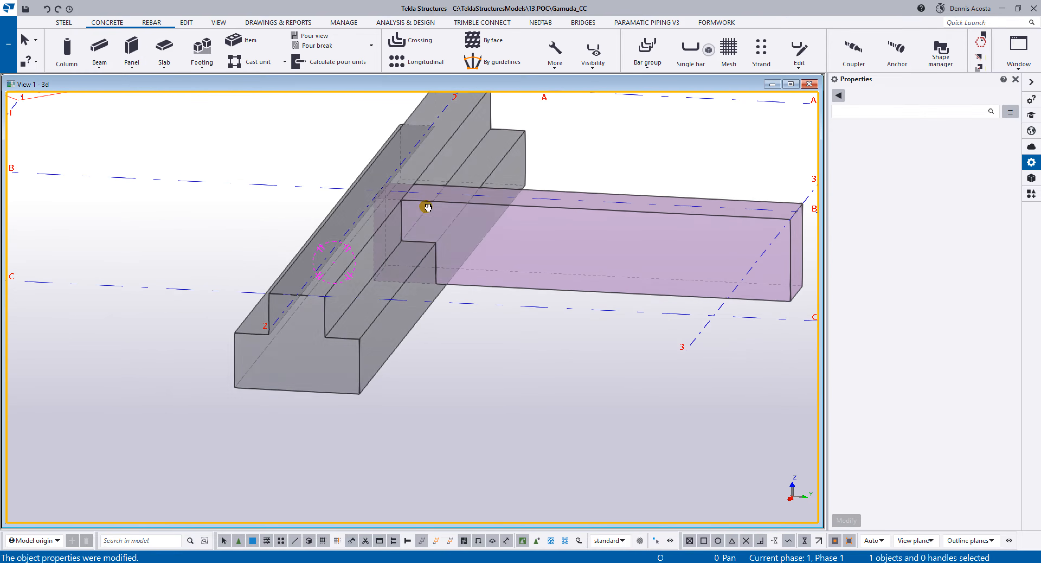
mouse_move(427, 207)
middle_mouse_down("ctrl")
mouse_move(469, 195)
mouse_move(430, 197)
mouse_move(427, 207)
middle_mouse_up("ctrl")
scroll(432, 199, "up", 2)
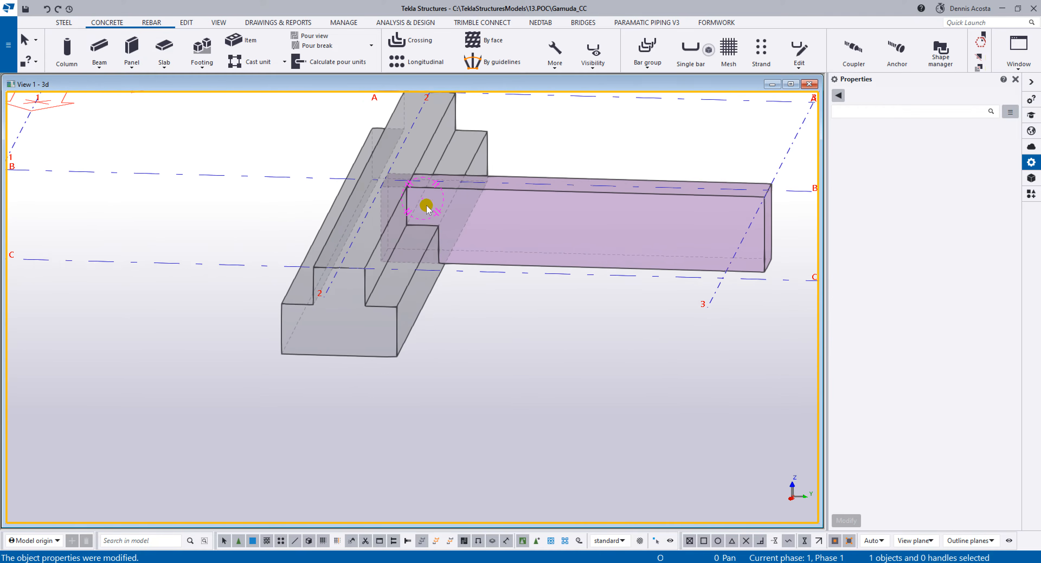
scroll(416, 194, "up", 2)
scroll(406, 188, "up", 3)
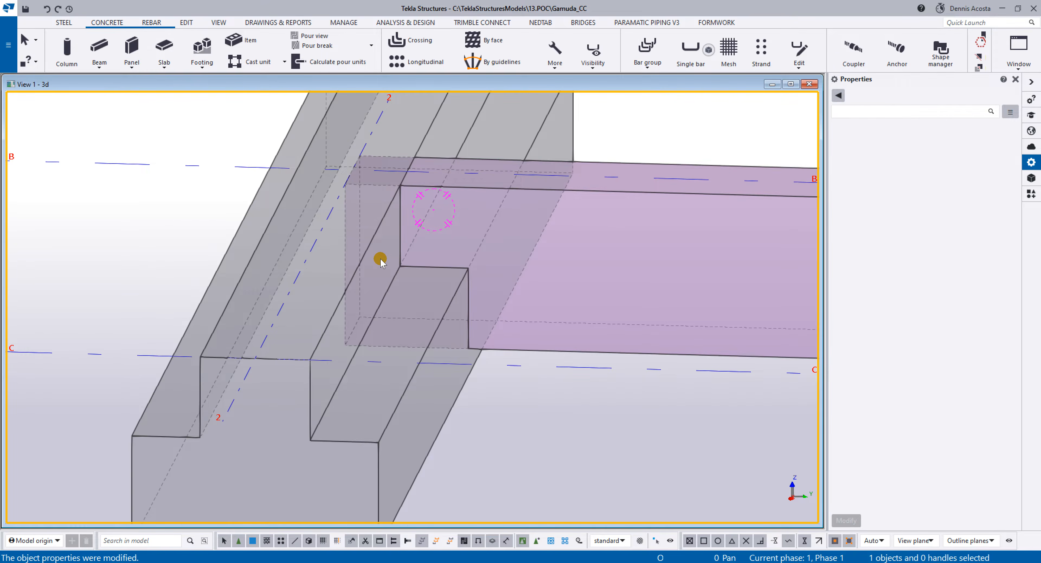
Step: Create a 3D part view of the rectangular beam, enlarge its window and switch it to the plane view
scroll(380, 258, "down", 3)
left_click(560, 220)
right_click(562, 218)
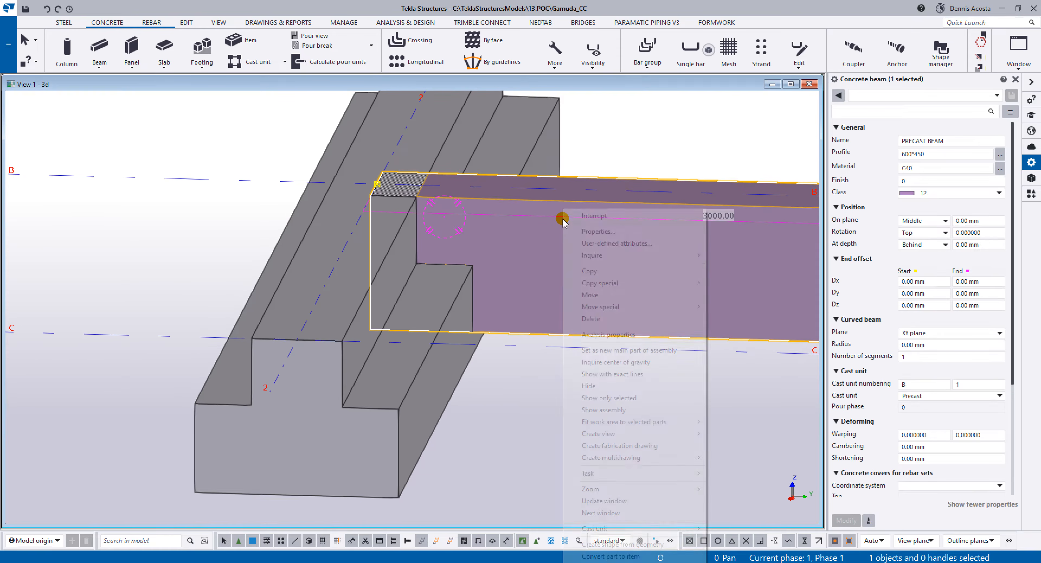
mouse_move(631, 433)
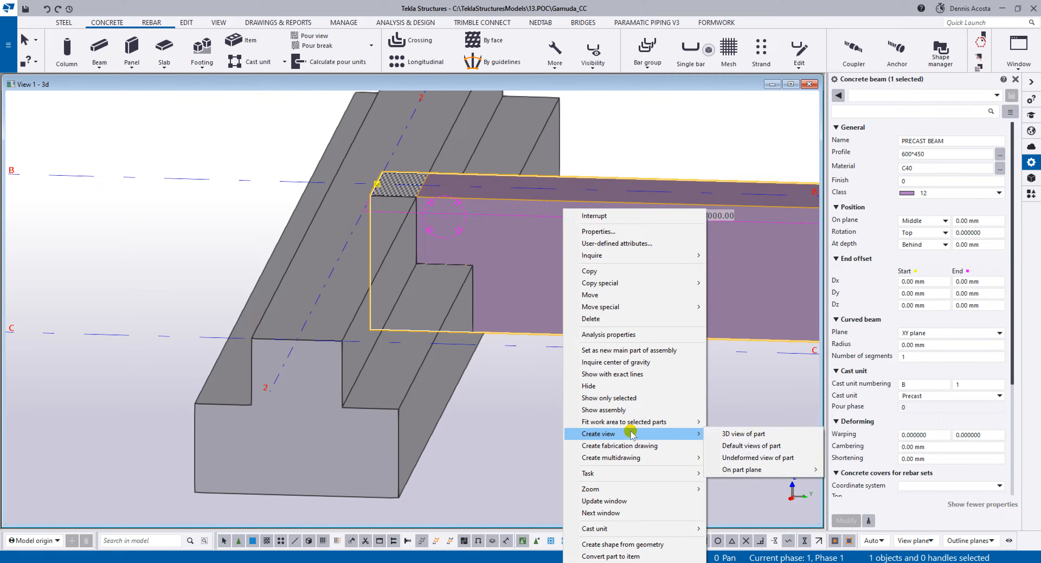
left_click(736, 432)
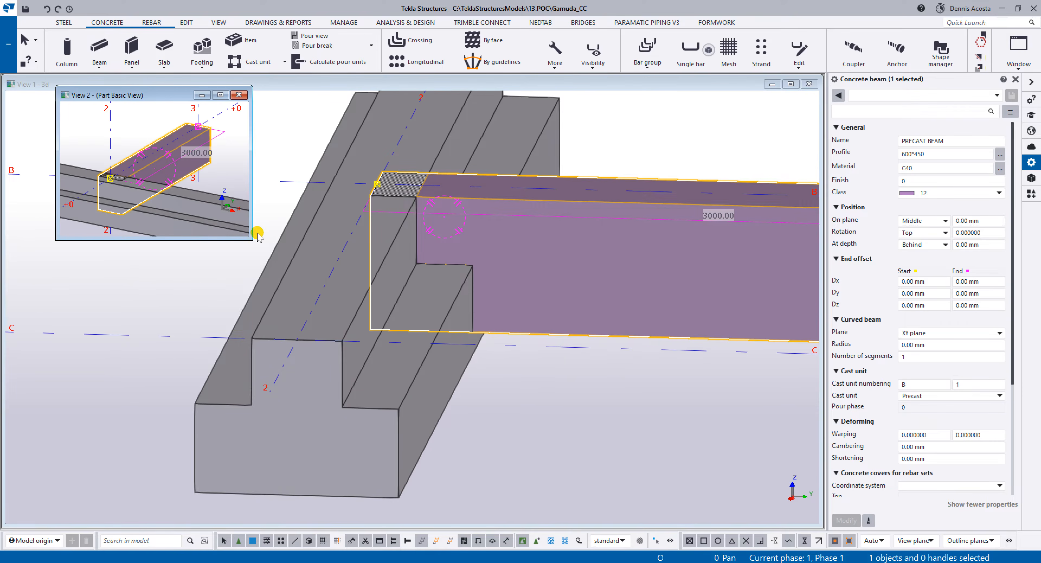
left_click_drag(248, 238, 820, 510)
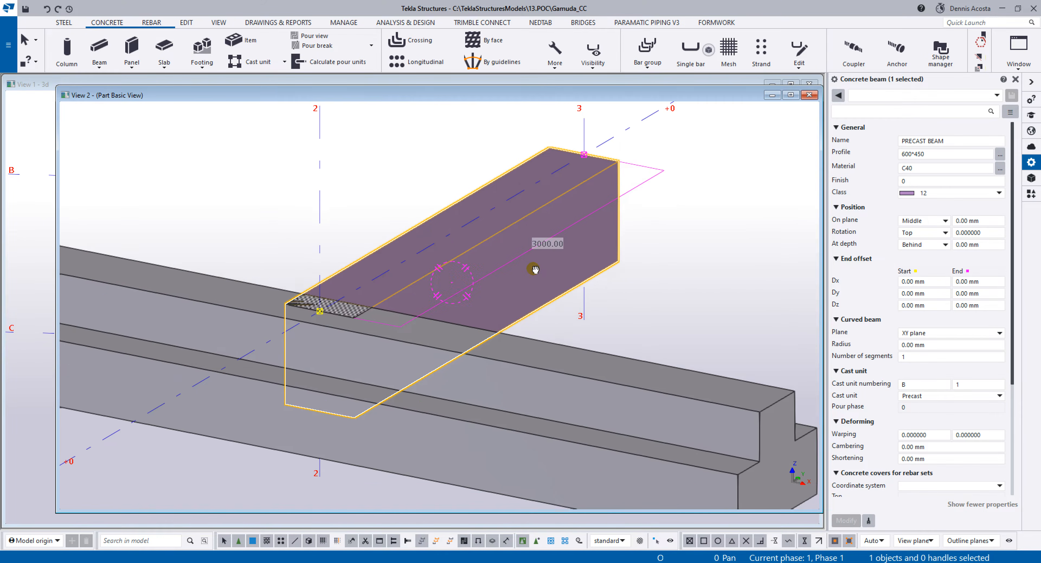
key("ctrl+p")
scroll(388, 242, "up", 6)
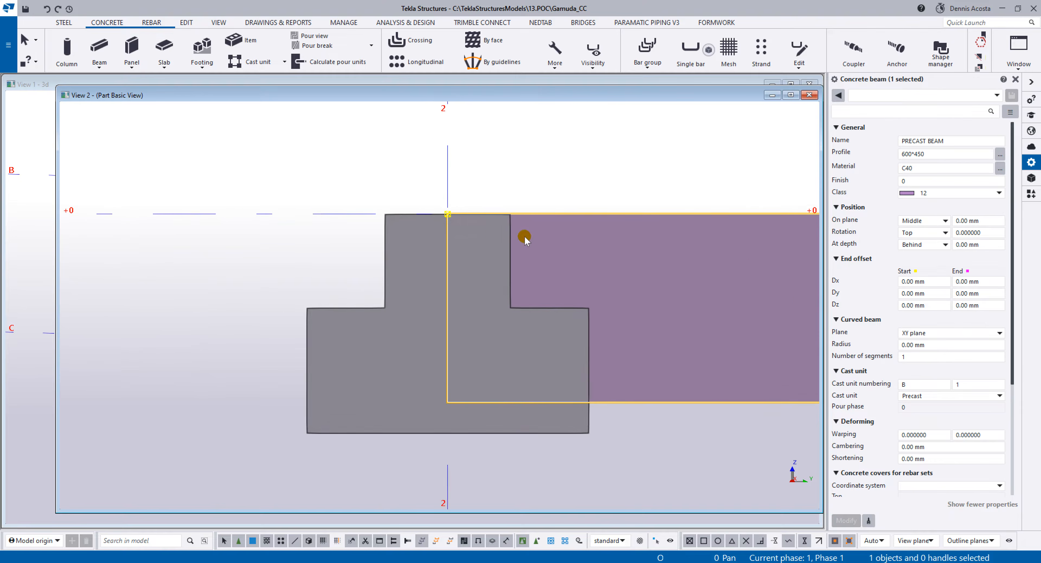
Step: Fit the end of the rectangular beam to the vertical web face of the inverted-T beam
middle_click_drag(525, 235, 492, 222)
scroll(485, 214, "up", 2)
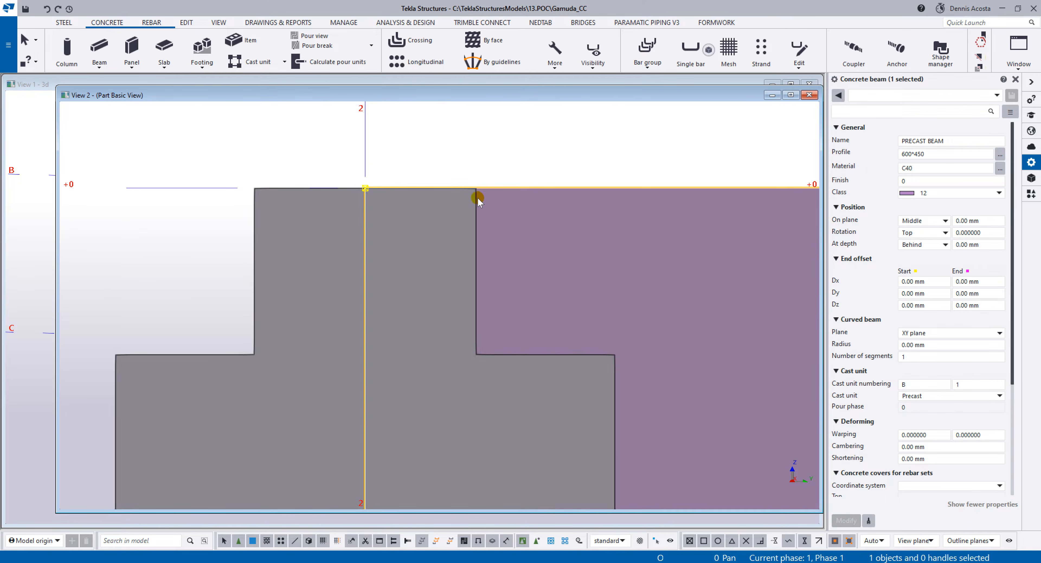
left_click(186, 23)
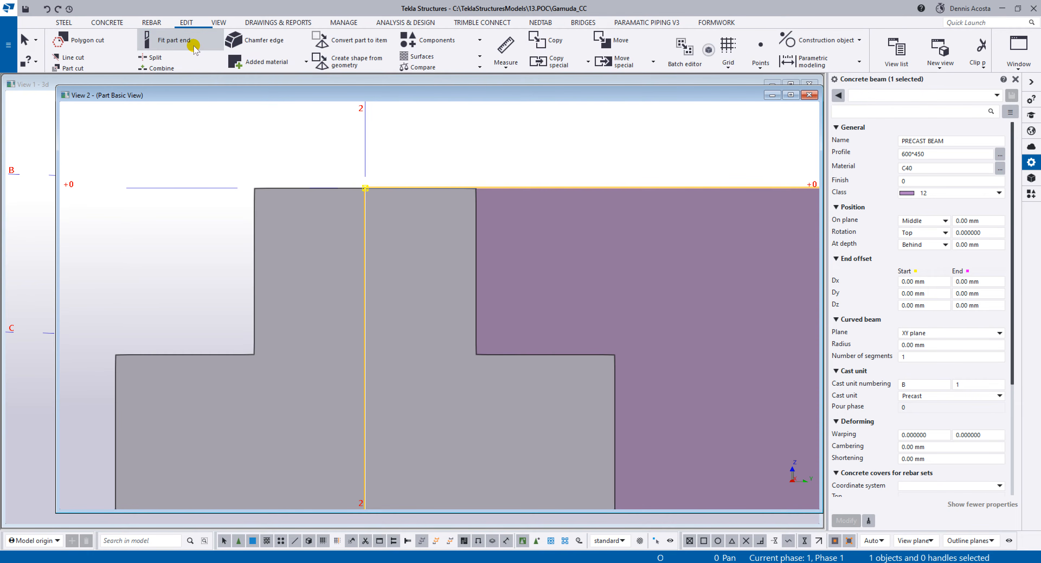
left_click(174, 41)
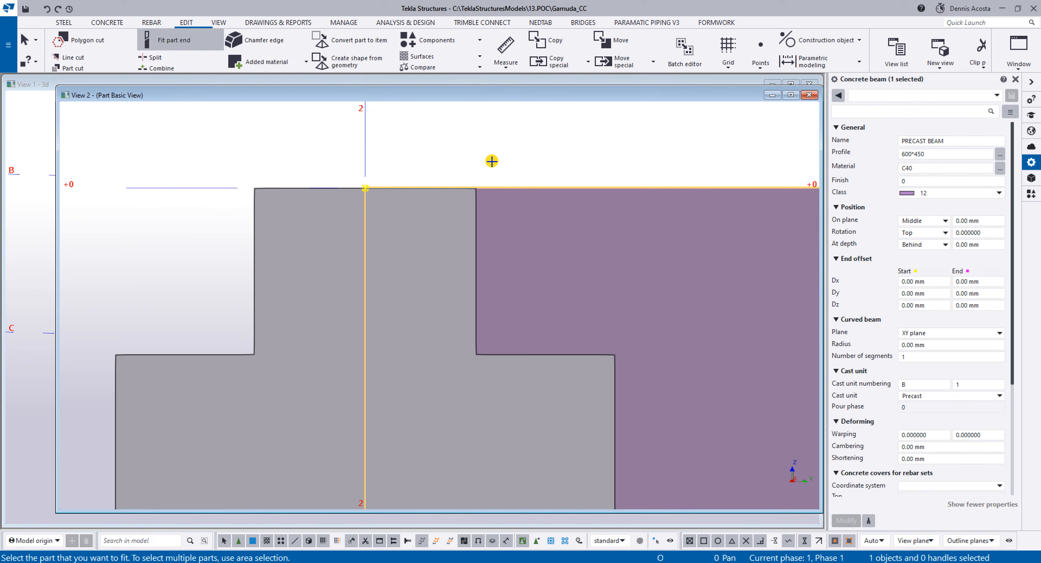
left_click(518, 190)
scroll(515, 202, "up", 2)
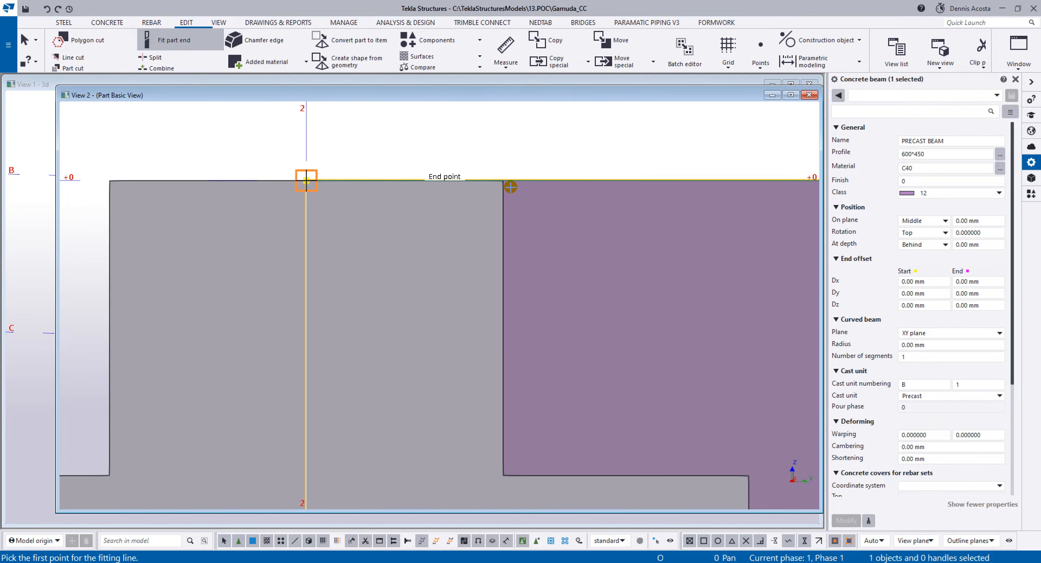
left_click(503, 178)
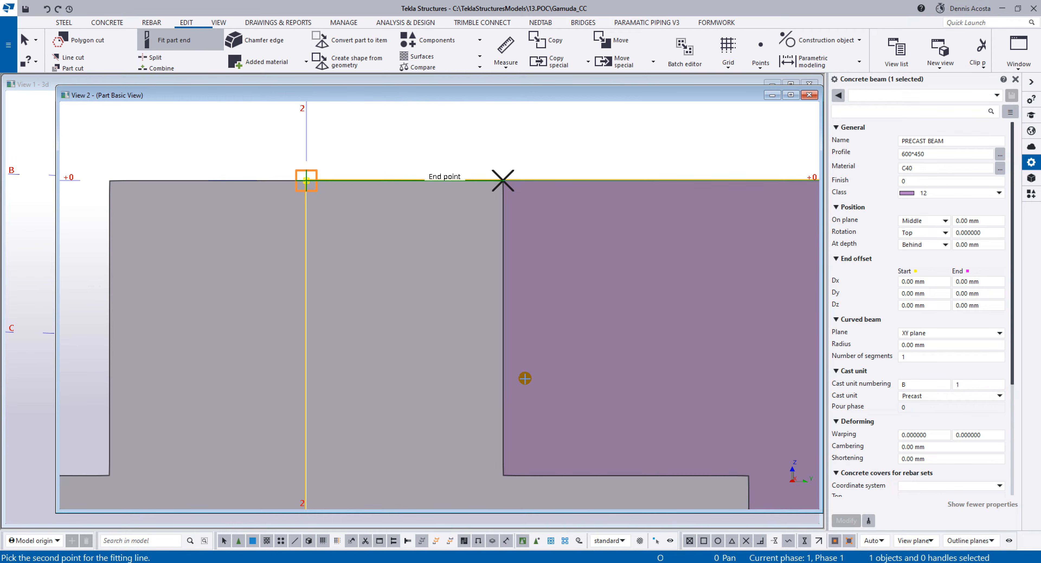
left_click(502, 475)
right_click(529, 135)
left_click(539, 142)
scroll(533, 197, "up", 1)
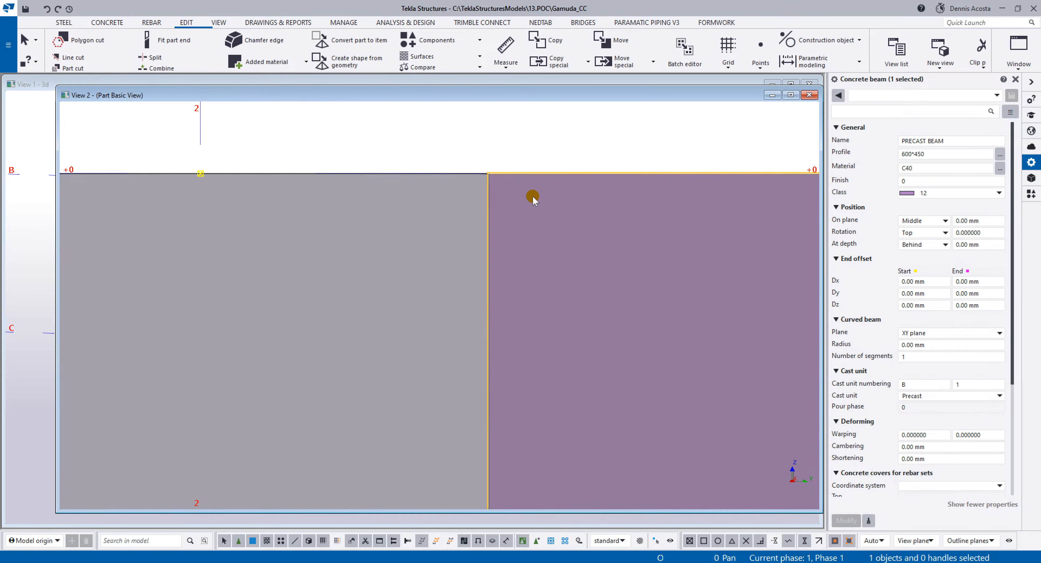
Step: Move the rectangular beam's end fitting 20 mm horizontally away from the inverted-T beam's web
middle_click_drag(488, 204, 411, 121)
scroll(404, 169, "down", 3)
scroll(404, 177, "down", 2)
left_click_drag(383, 112, 452, 398)
scroll(433, 156, "up", 2)
scroll(406, 156, "up", 2)
right_click(406, 116)
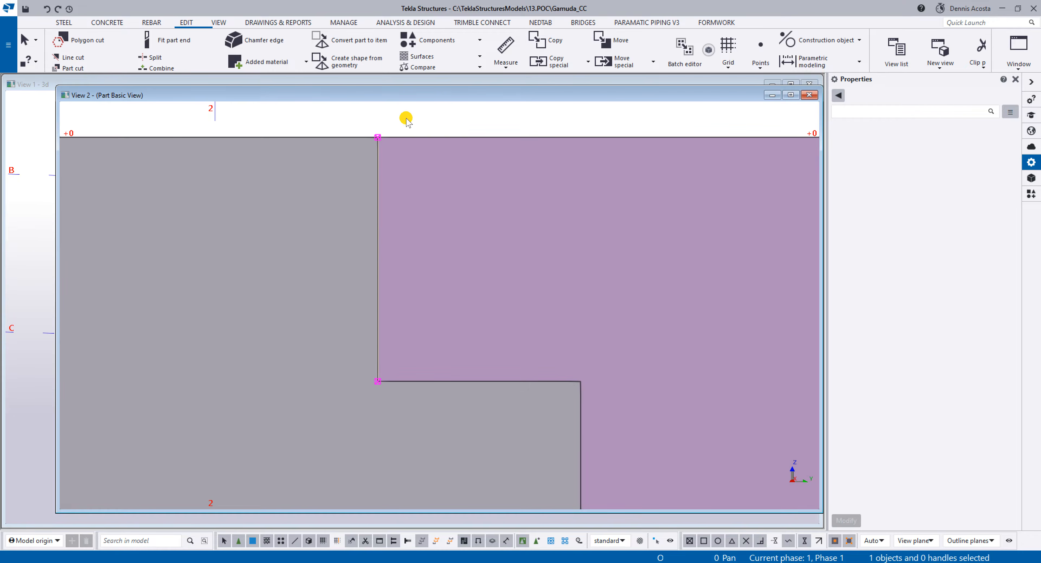
left_click(434, 191)
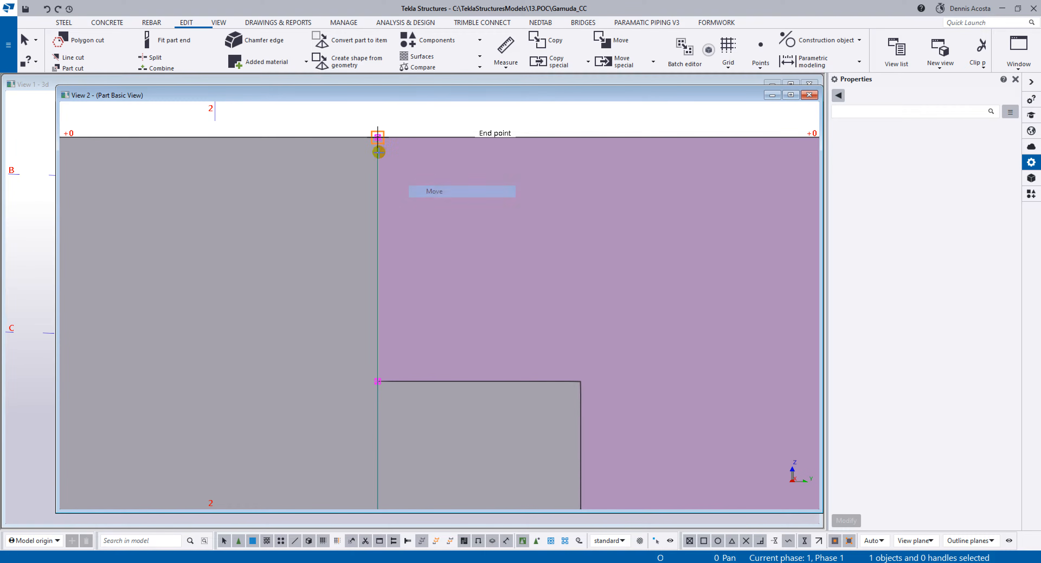
left_click(377, 138)
type("20")
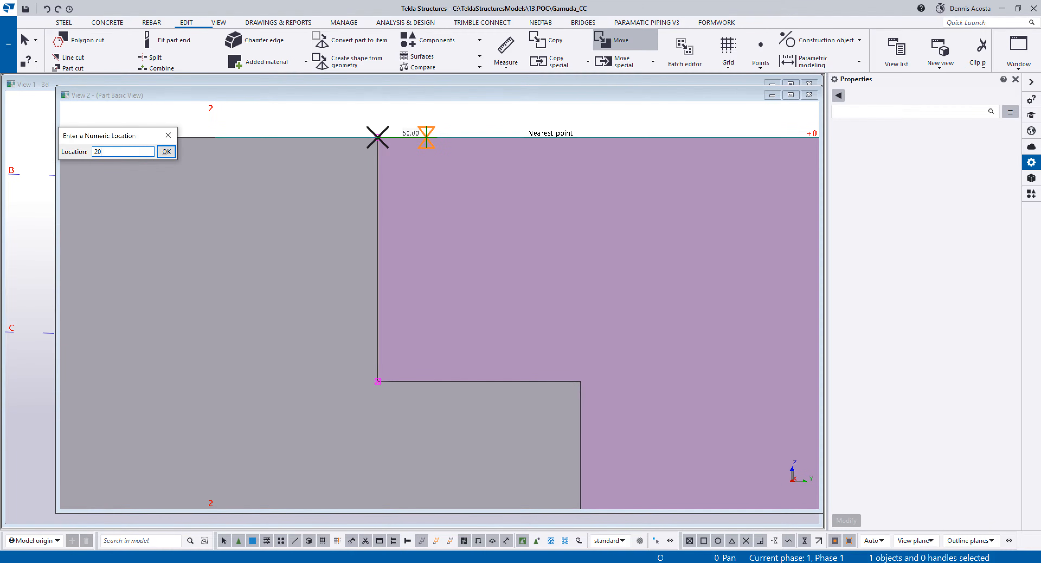
key("Return")
Step: Check the gap at the fitted beam end, return to the plane view and display the parts as transparent
middle_click_drag(438, 123, 344, 237, "ctrl")
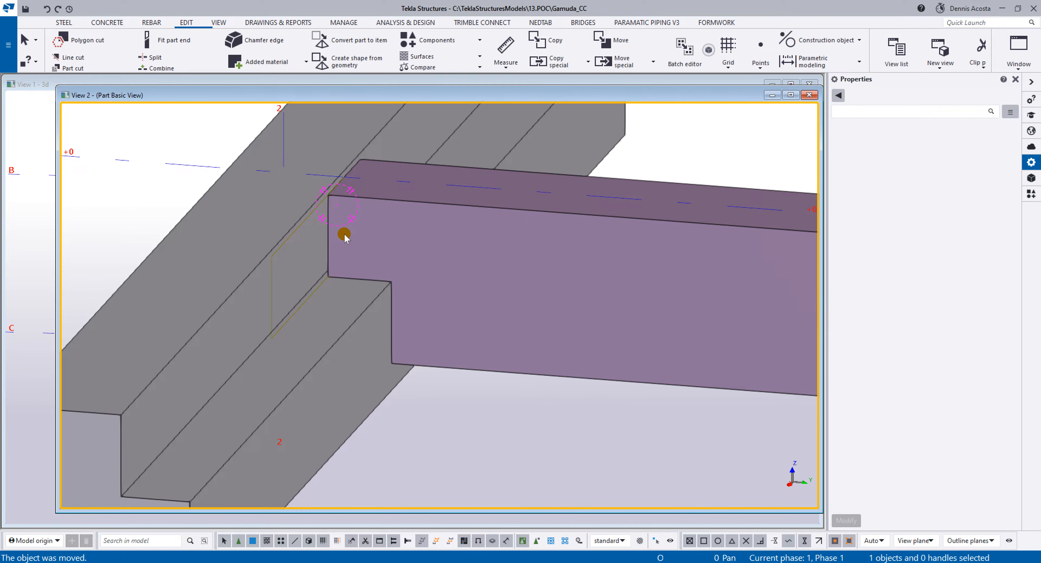
key("ctrl+p")
middle_click_drag(249, 278, 479, 205)
scroll(438, 235, "up", 3)
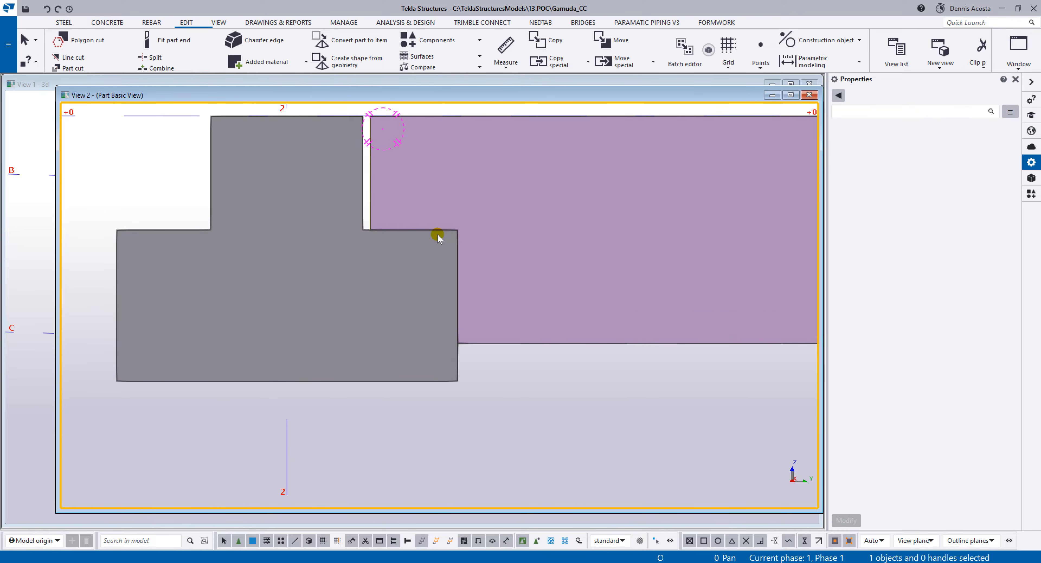
key("ctrl+2")
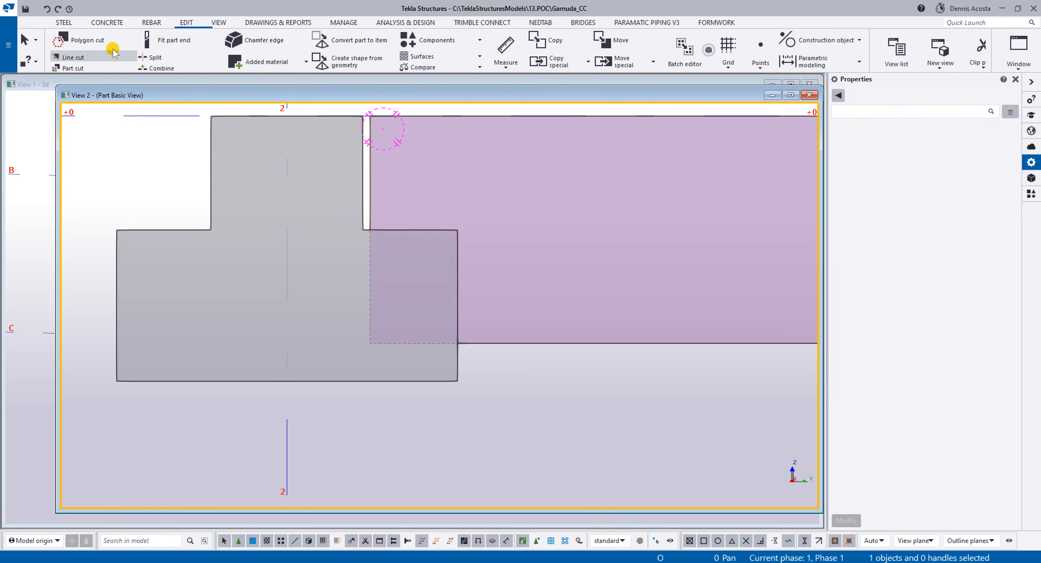
Step: Start a polygon cut on the rectangular beam with its first corner on the fitted end, 10 mm above the ledge
left_click(84, 42)
middle_click_drag(469, 176, 447, 188)
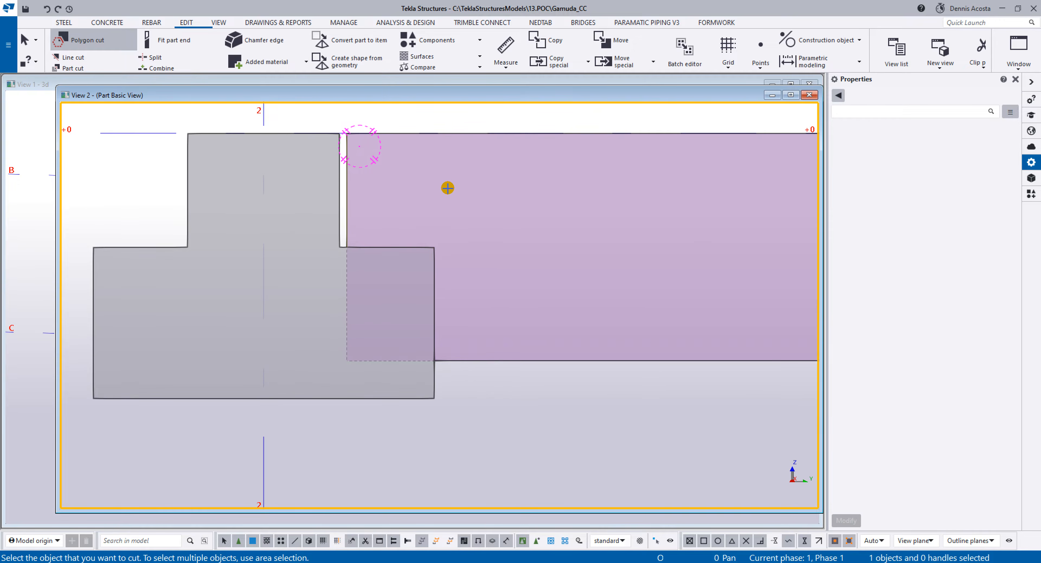
left_click(462, 332)
scroll(341, 242, "up", 5)
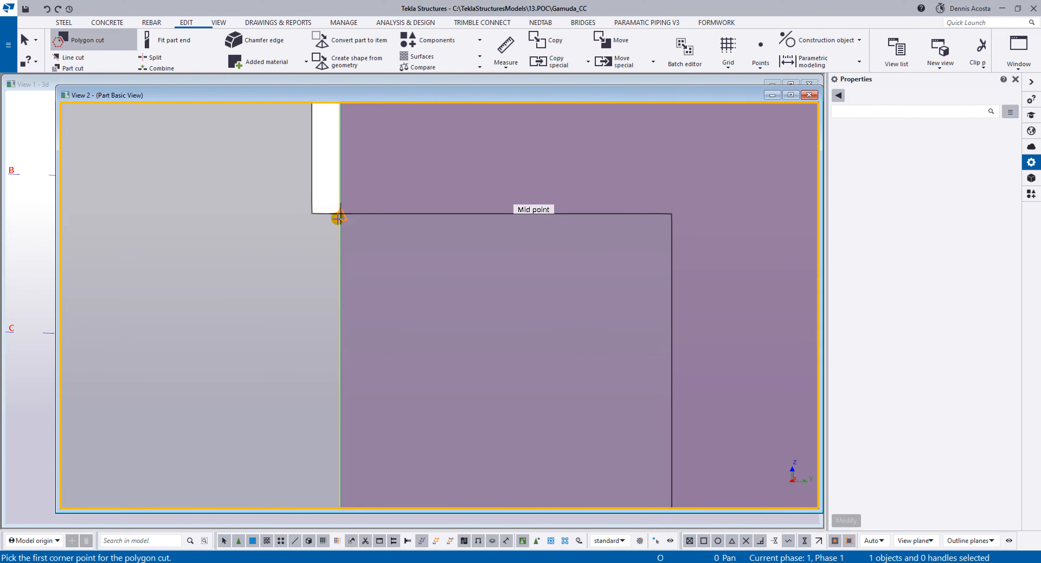
scroll(338, 218, "up", 3)
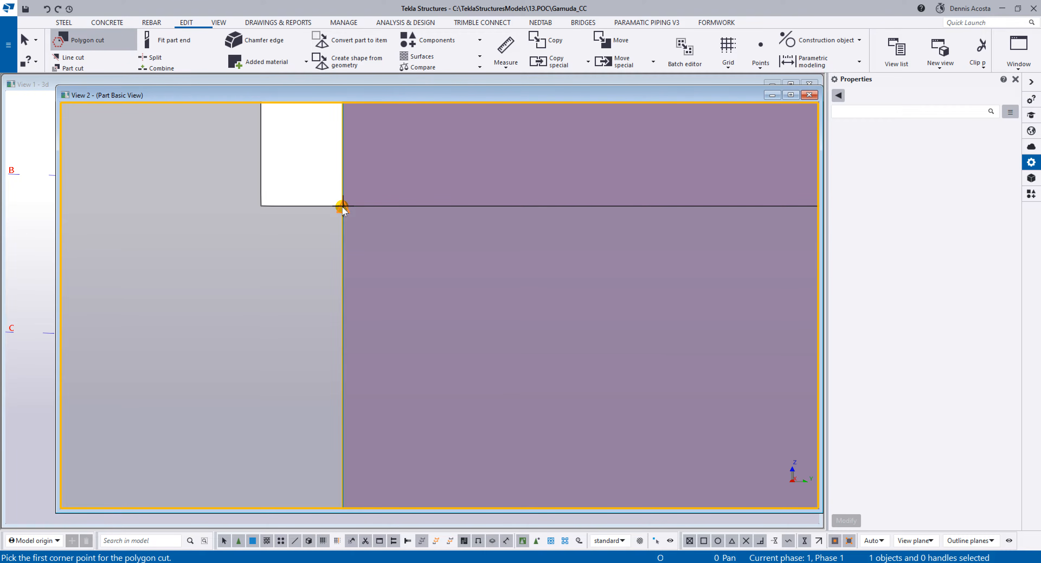
type("10")
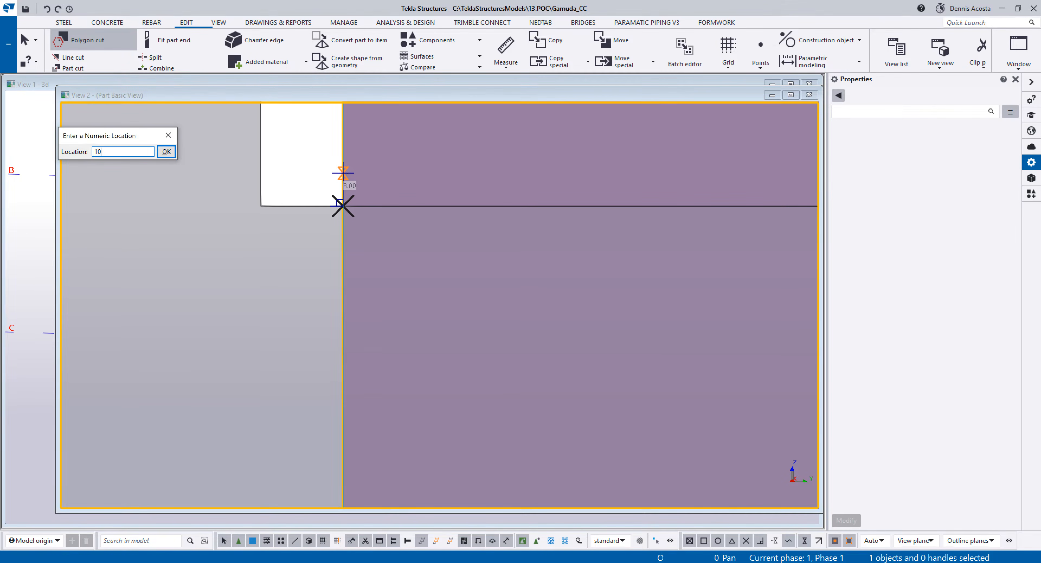
key("Return")
Step: Place the polygon cut's second corner 250 mm horizontally from the first, beyond the ledge's outer face
scroll(386, 230, "down", 2)
middle_click_drag(769, 213, 516, 201)
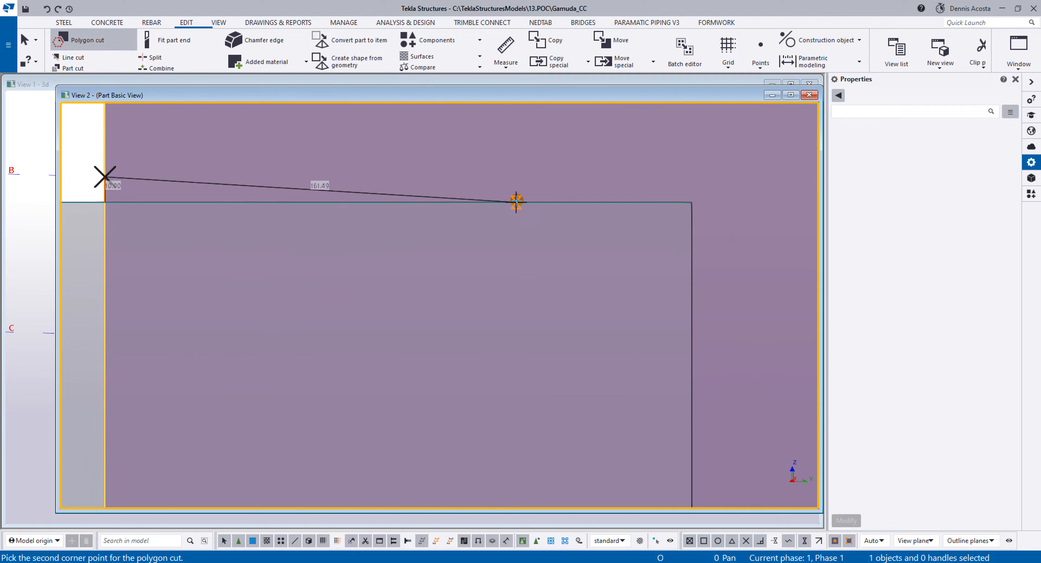
scroll(516, 202, "down", 1)
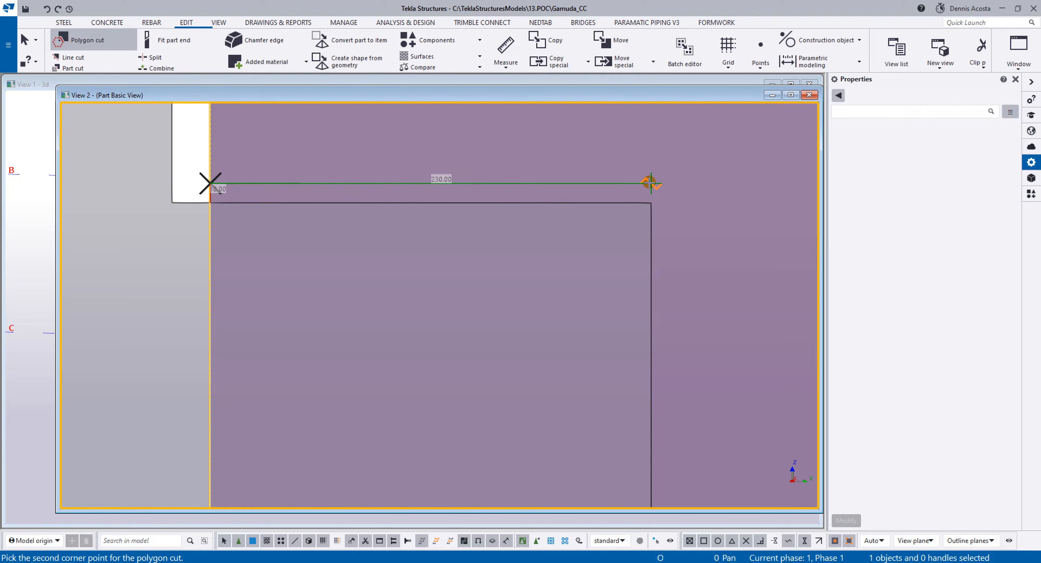
type("25")
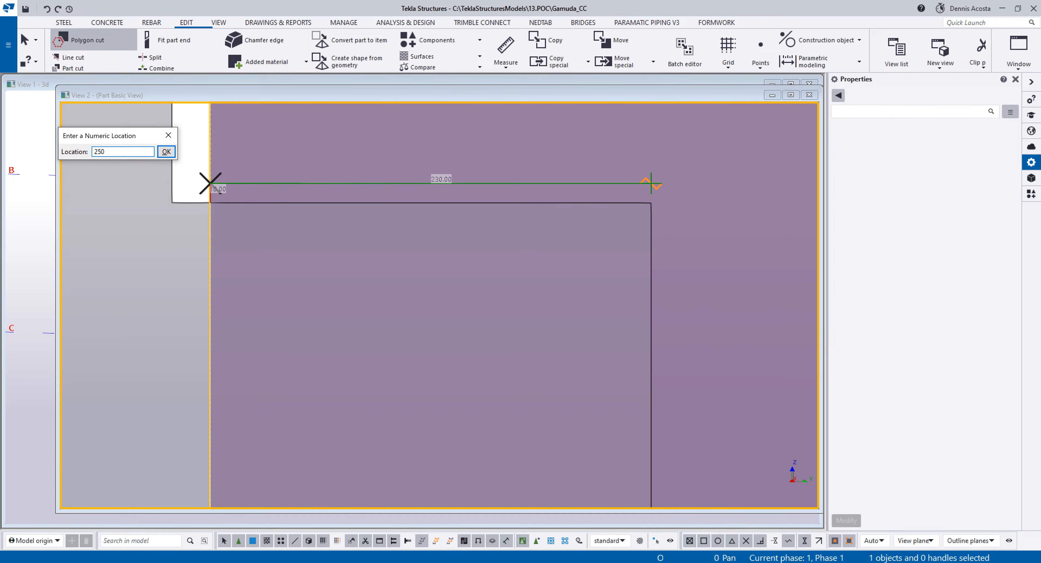
type("0")
key("Return")
Step: Place the remaining two corners along the rectangular beam's underside, create the polygon cut and end the command
scroll(671, 344, "down", 4)
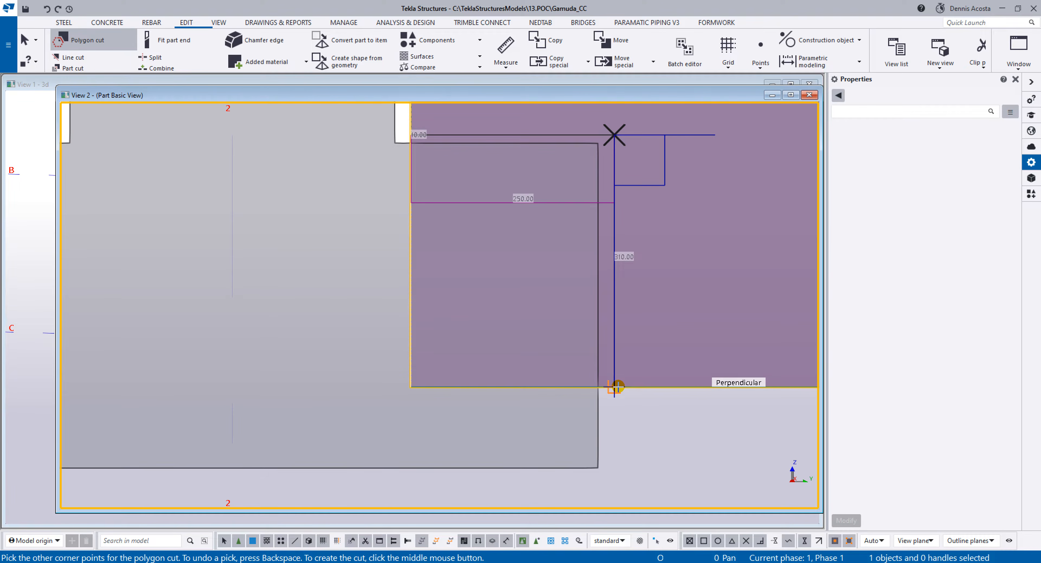
left_click(618, 387)
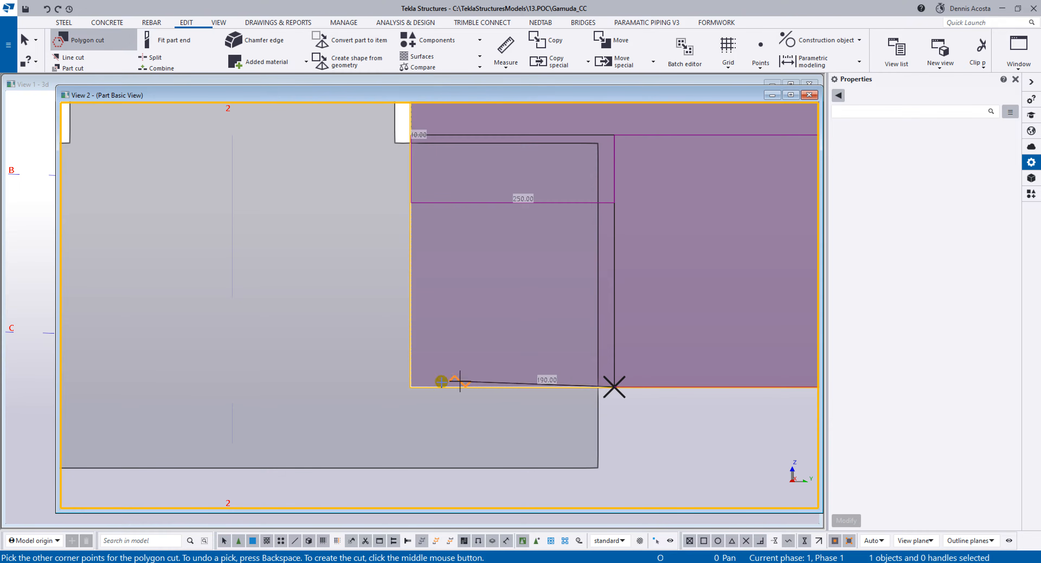
left_click(410, 387)
middle_click(341, 224)
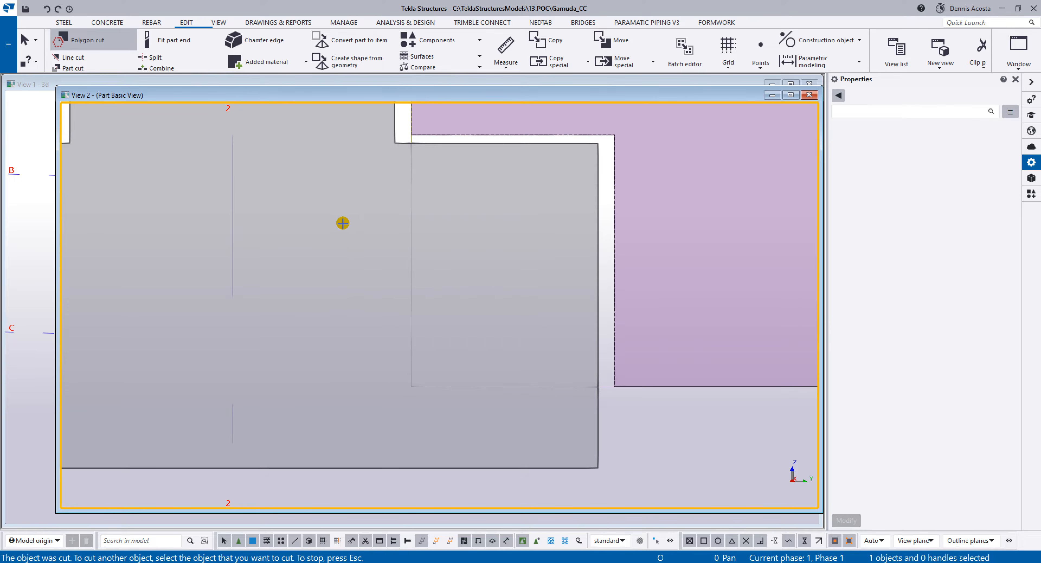
right_click(375, 196)
left_click(389, 200)
Step: Open the Applications & components catalog and clear its existing "lift" search
scroll(492, 277, "down", 3)
key("v")
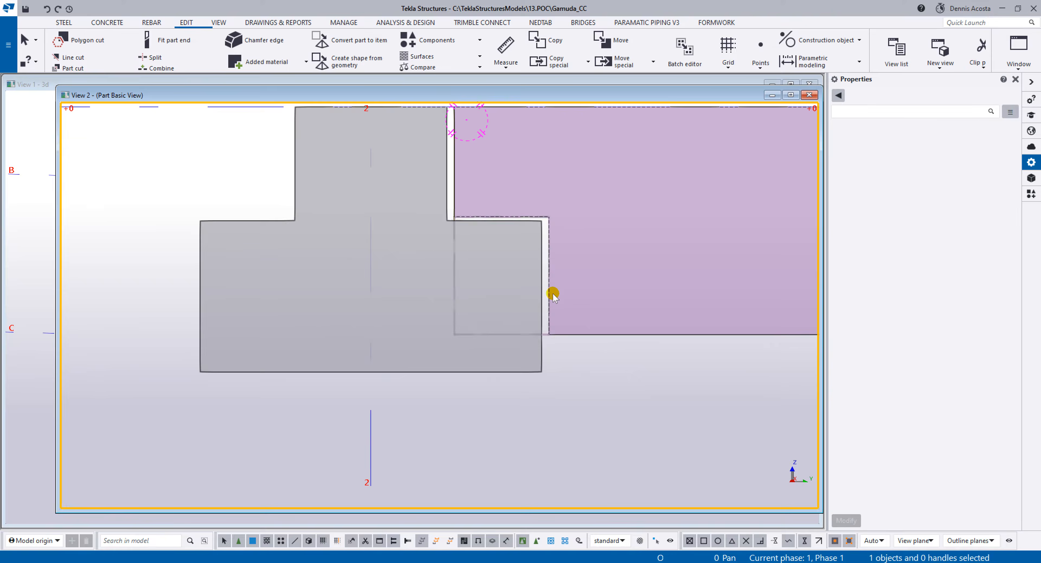
left_click(554, 280)
middle_click_drag(554, 281, 538, 288, "ctrl")
scroll(537, 257, "up", 3)
middle_click_drag(492, 217, 435, 239, "ctrl")
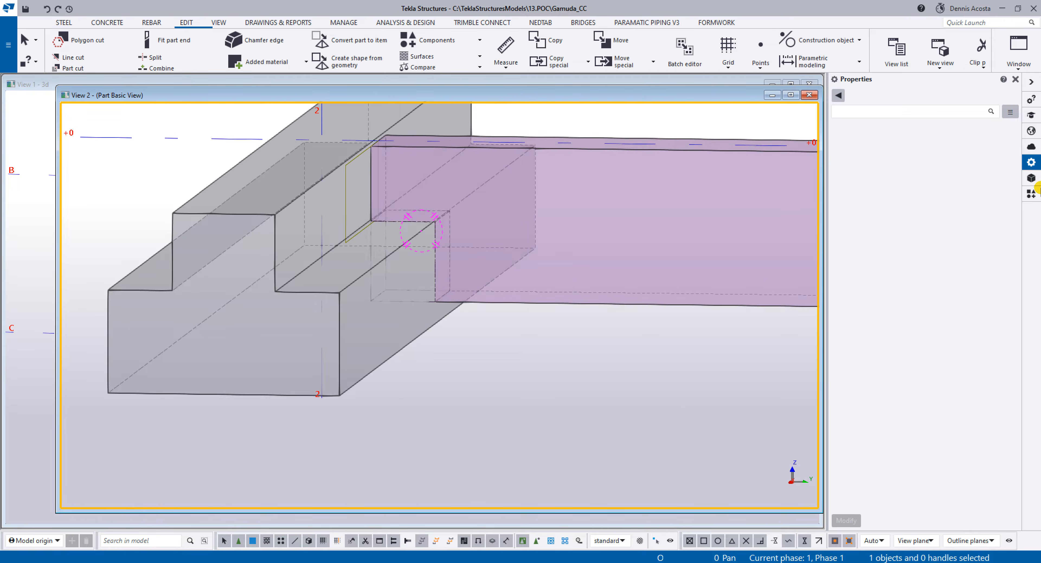
left_click(1031, 196)
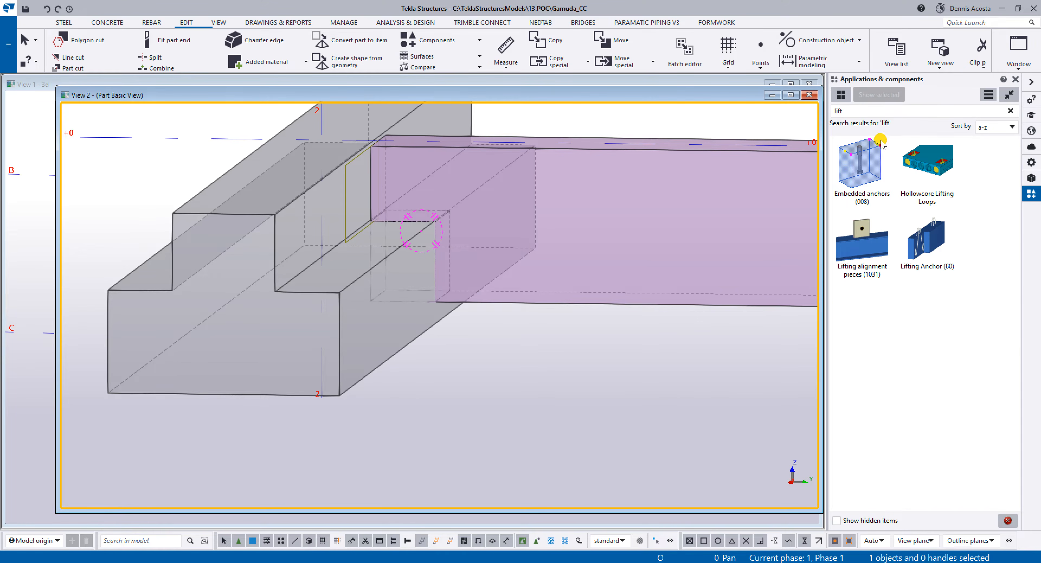
left_click(1011, 110)
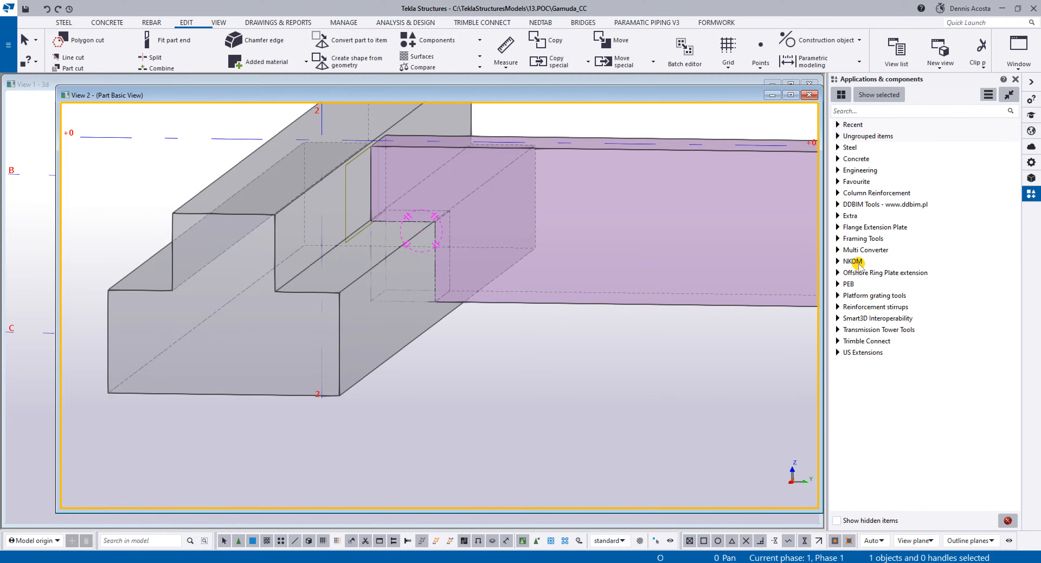
Step: Search the component catalog for "BEAM" and open the settings of Concrete beam-beam (112)
left_click(853, 109)
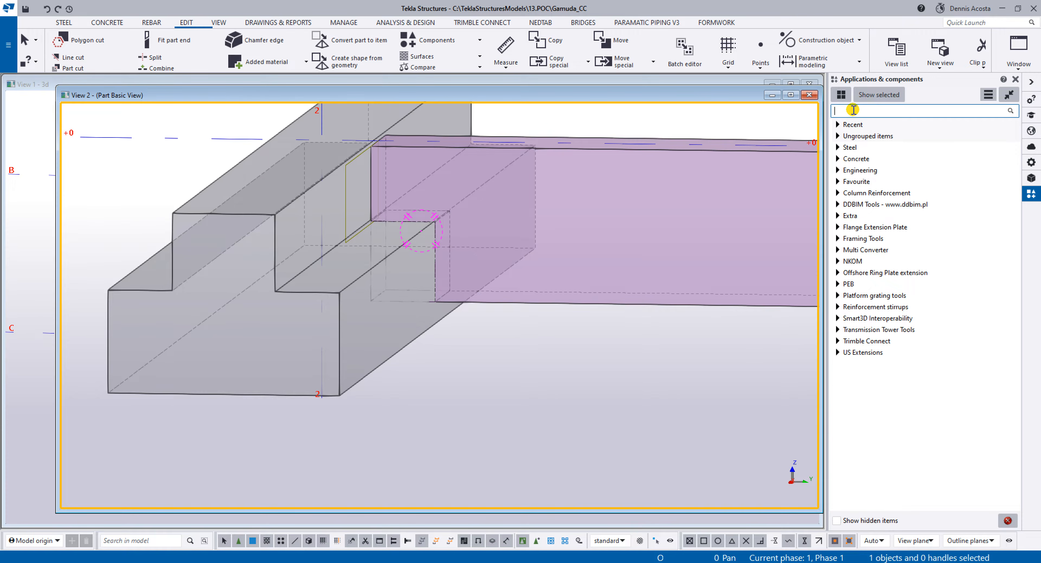
type("BEAM")
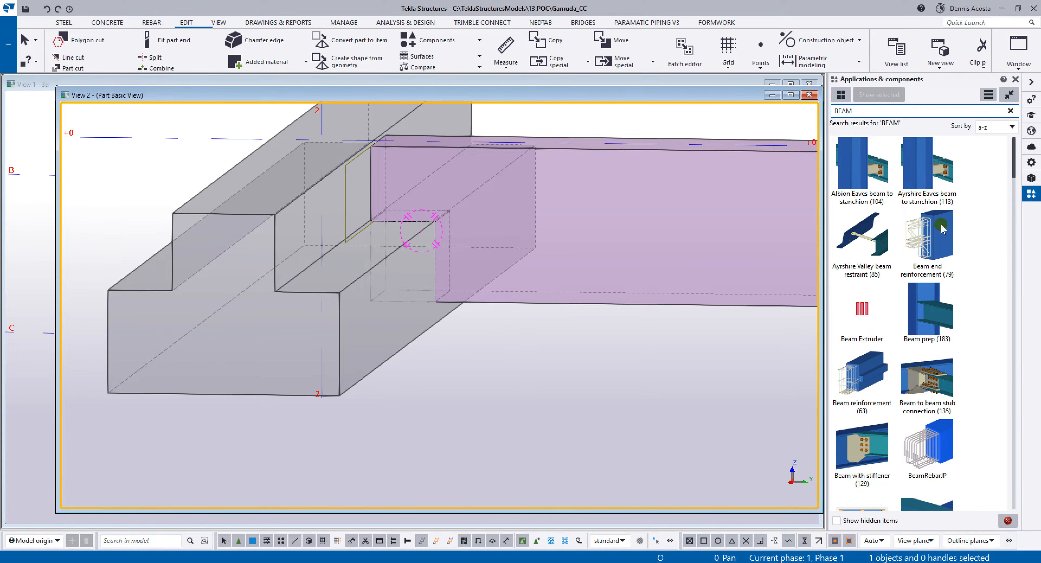
scroll(942, 229, "down", 10)
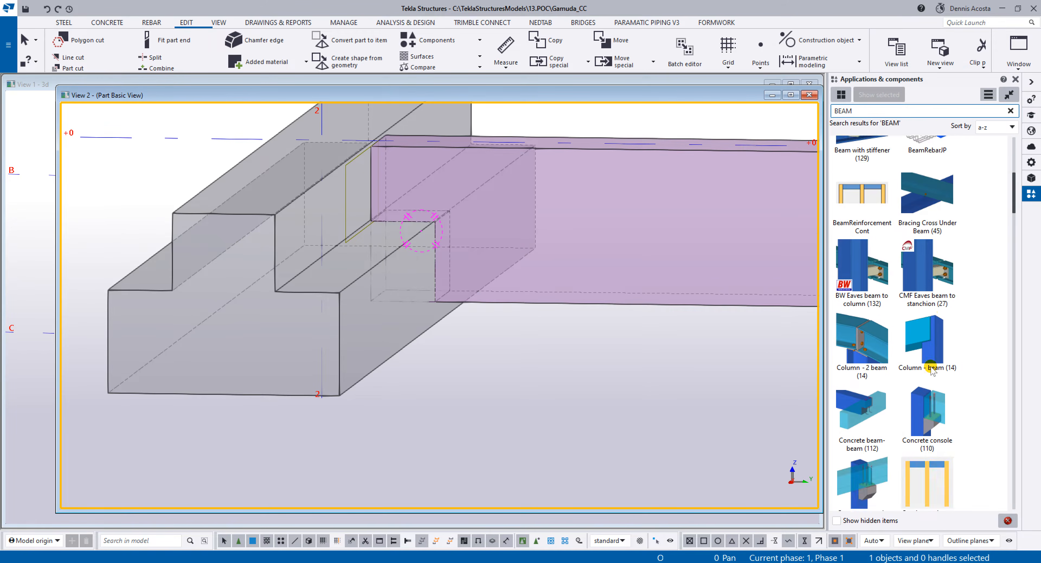
left_click(869, 248)
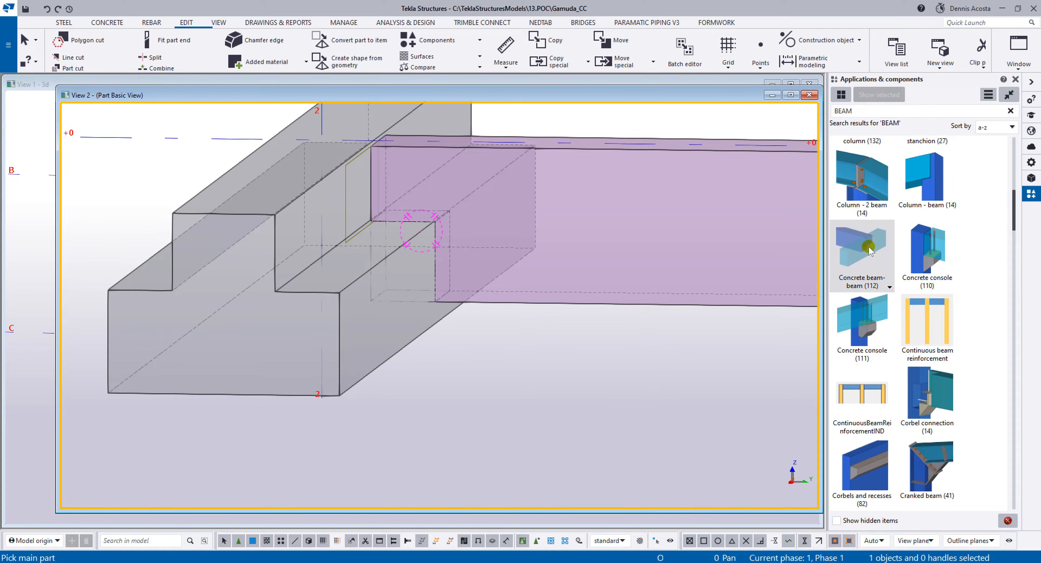
double_click(868, 246)
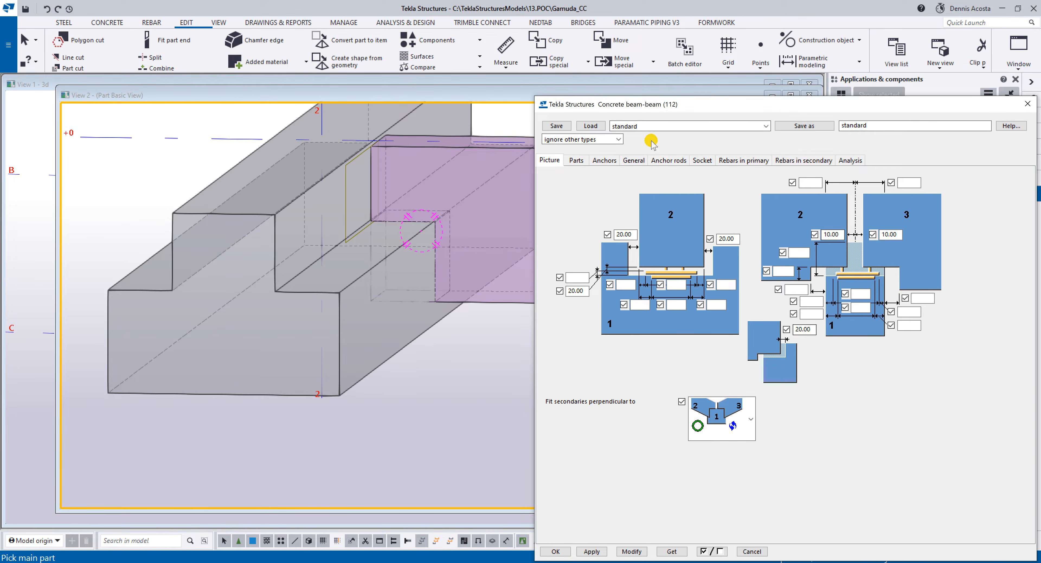
Step: Review the component's parts, socket and primary-beam rebar settings, close them and interrupt the component command
left_click(576, 161)
left_click(701, 160)
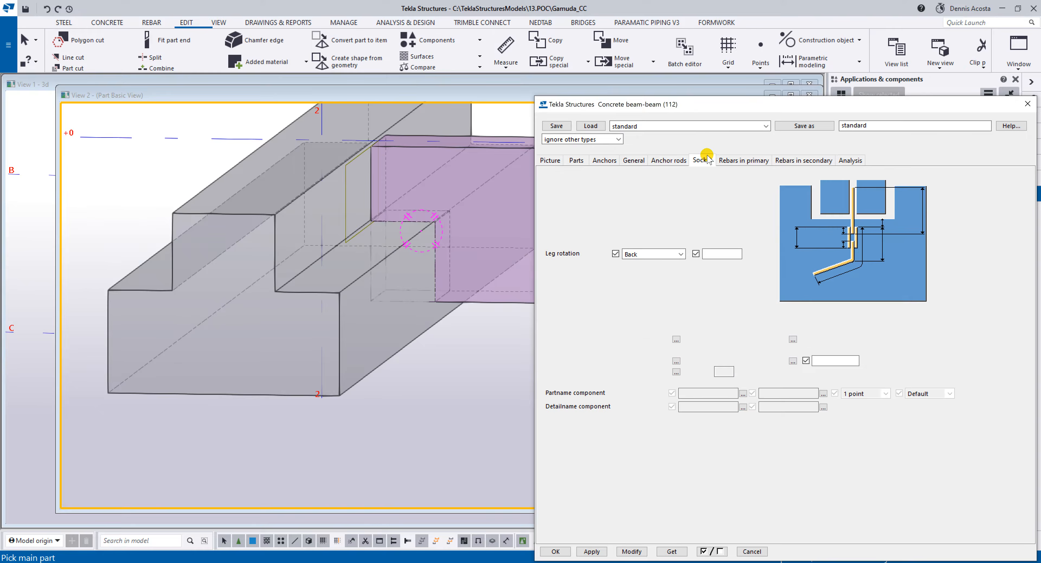
left_click(739, 160)
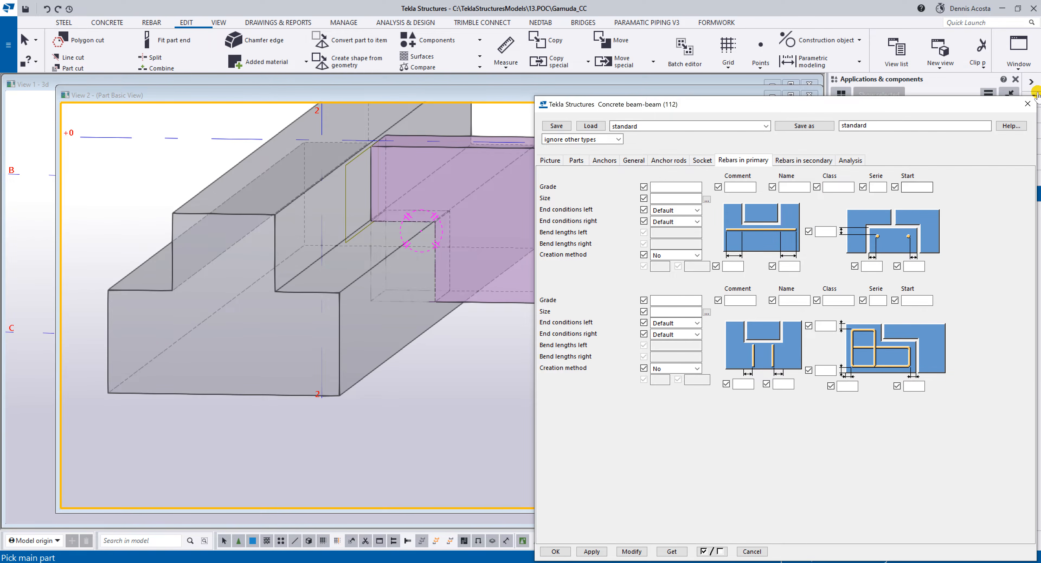
left_click(1028, 104)
right_click(609, 131)
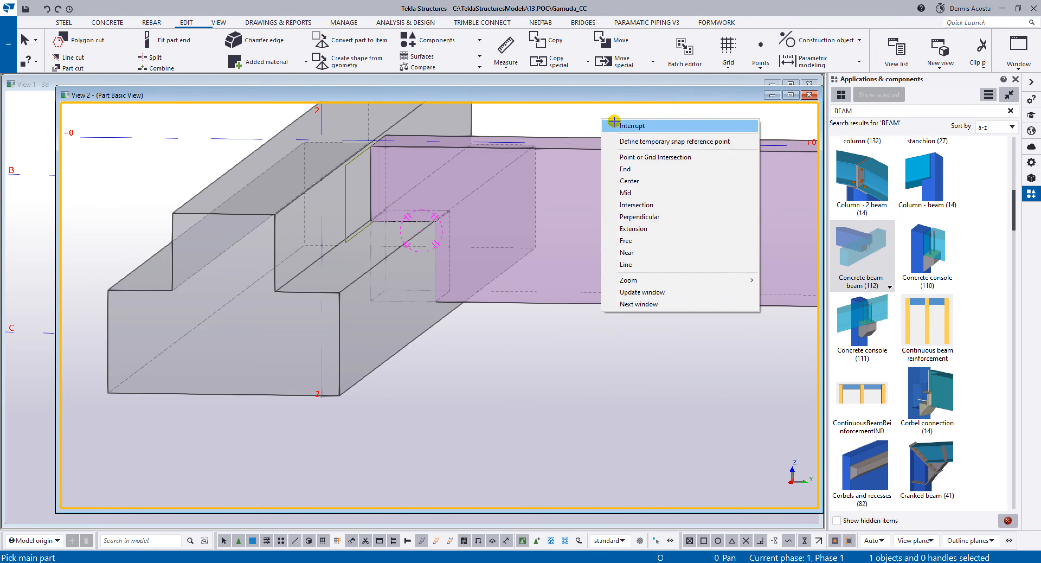
left_click(623, 136)
Step: Switch the part view to plane view and examine the joint between the inverted-T ledge and the notched beam
scroll(445, 283, "up", 5)
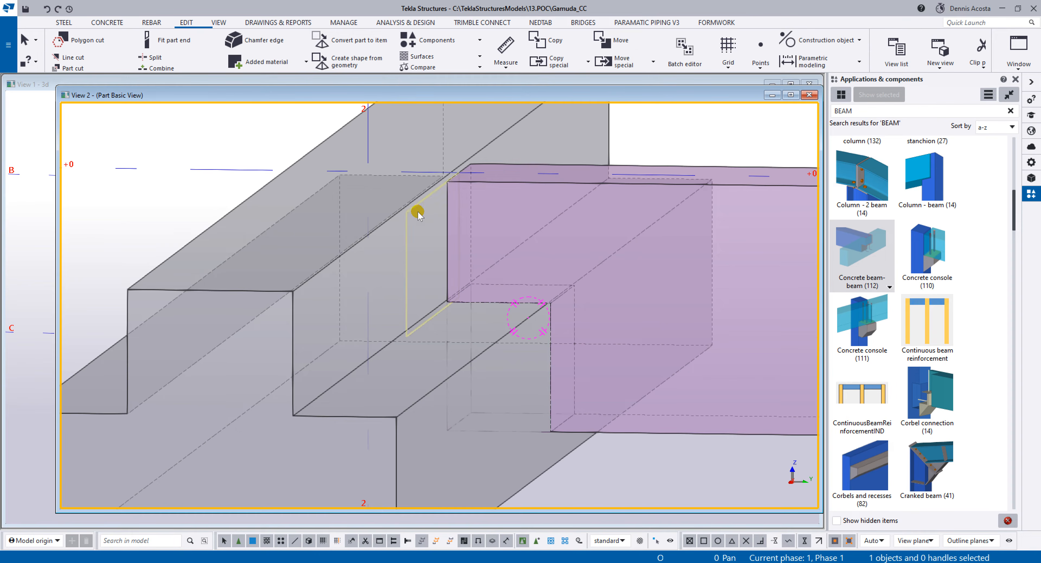
middle_click_drag(467, 262, 460, 292)
key("ctrl+p")
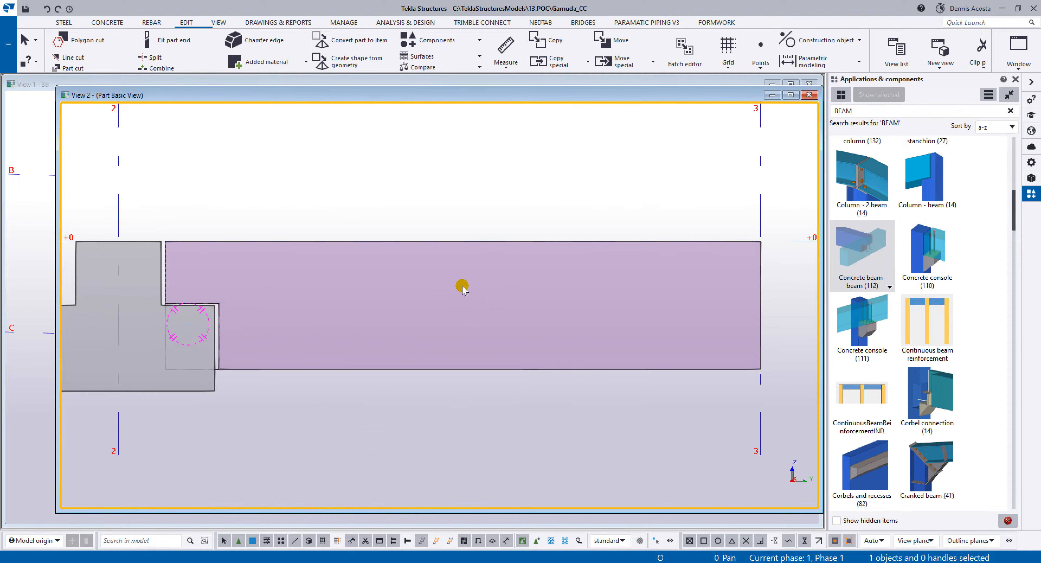
middle_click_drag(297, 311, 667, 286)
scroll(564, 227, "up", 8)
middle_click_drag(560, 248, 521, 211)
scroll(548, 214, "down", 3)
scroll(550, 202, "up", 2)
scroll(515, 187, "up", 4)
scroll(516, 187, "down", 6)
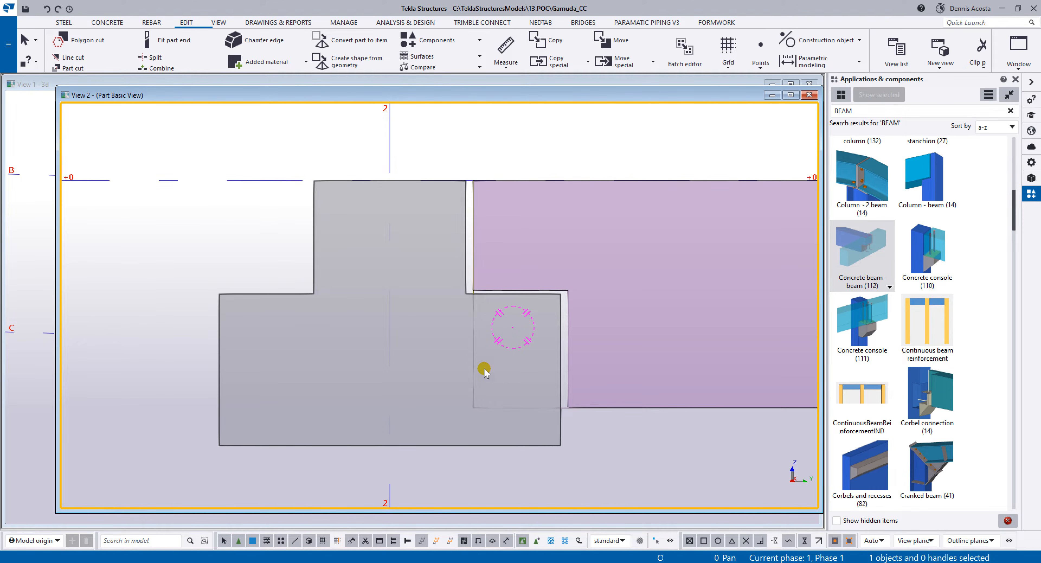
scroll(550, 214, "up", 3)
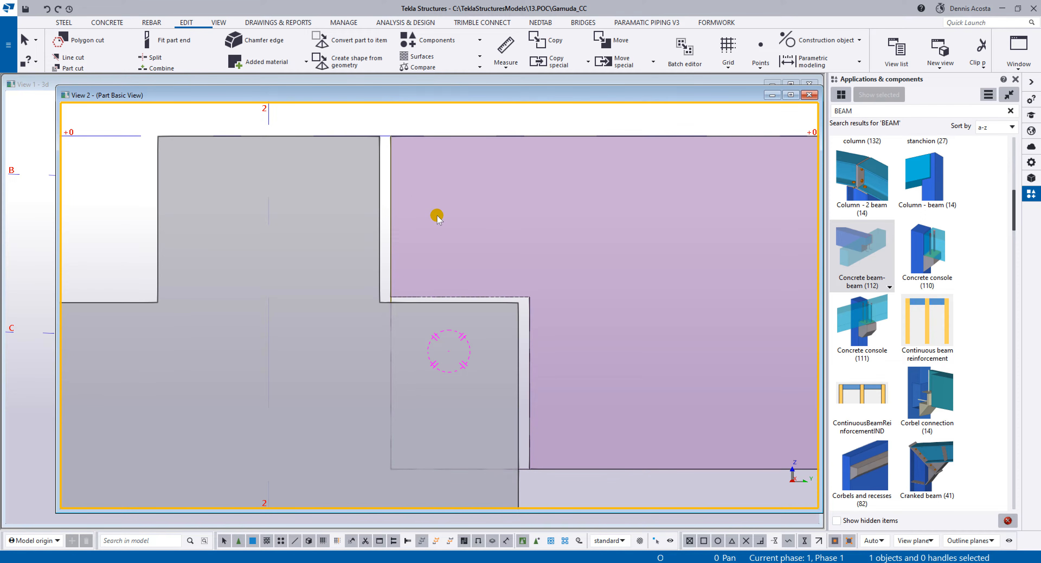
Step: Draw a vertical construction line 120 mm in from the rectangular beam's fitted end, from its top edge down to the ledge
left_click(810, 41)
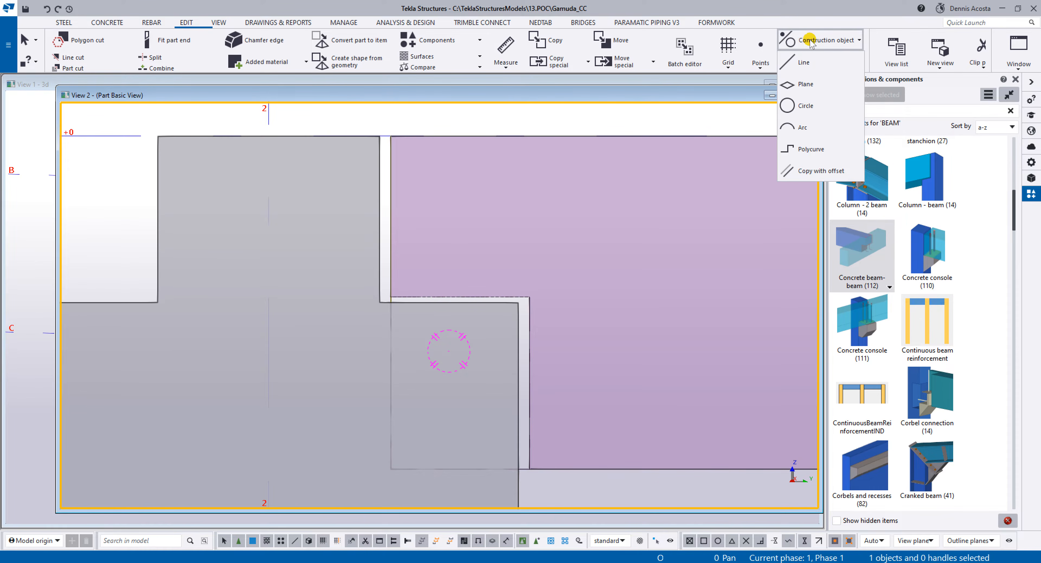
left_click(804, 63)
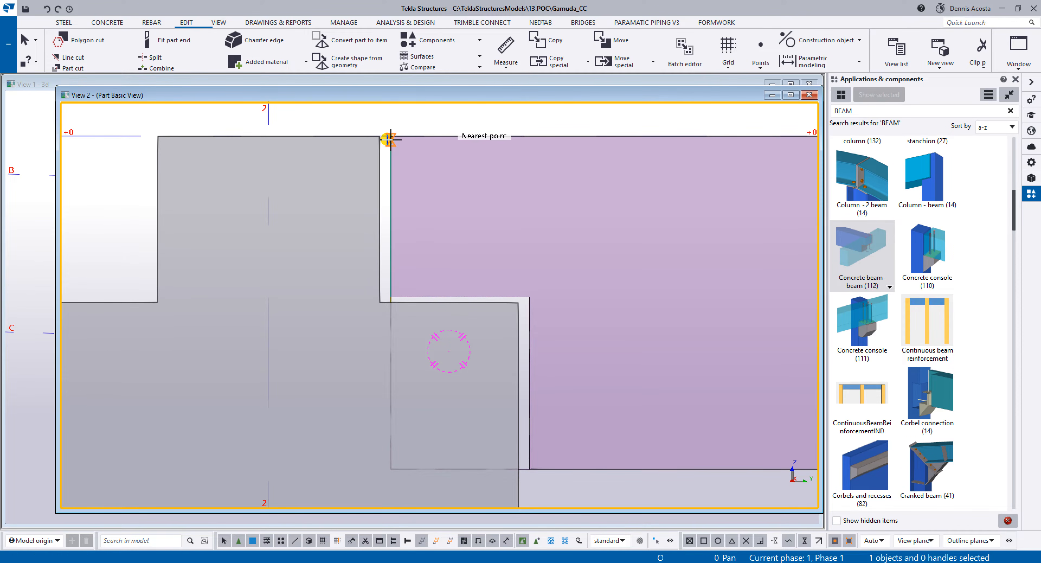
left_click(389, 135)
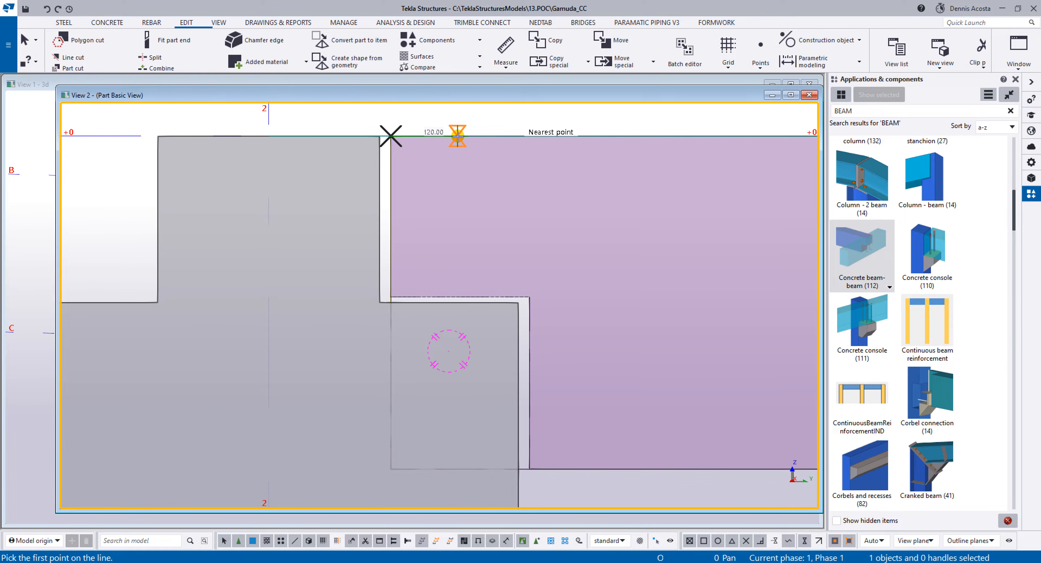
left_click(457, 135)
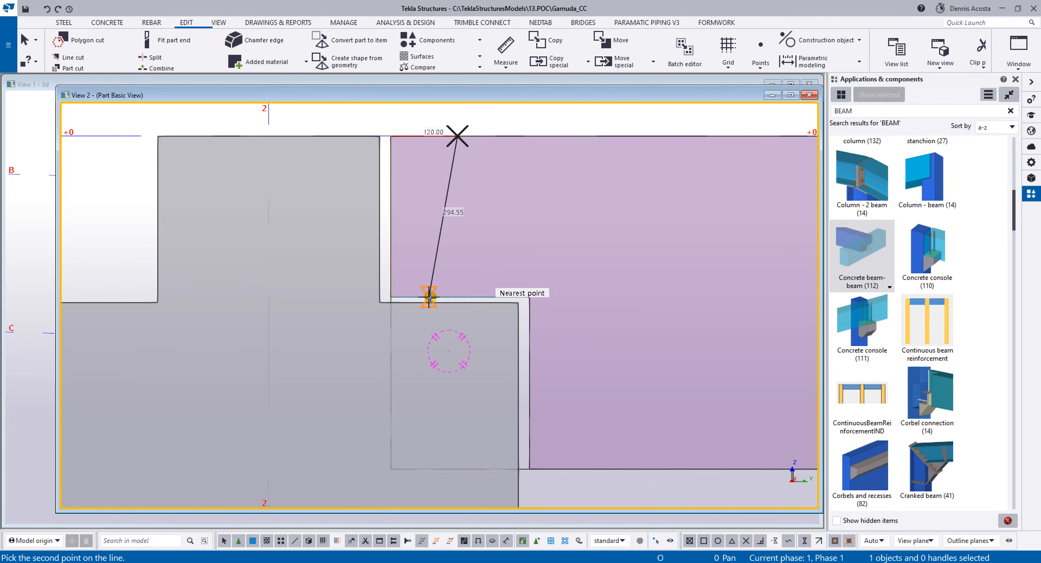
left_click(458, 301)
Step: Draw a horizontal construction line at mid-height of the inverted-T's ledge, from its outer face to grid line 2, and end the command
scroll(516, 203, "down", 2)
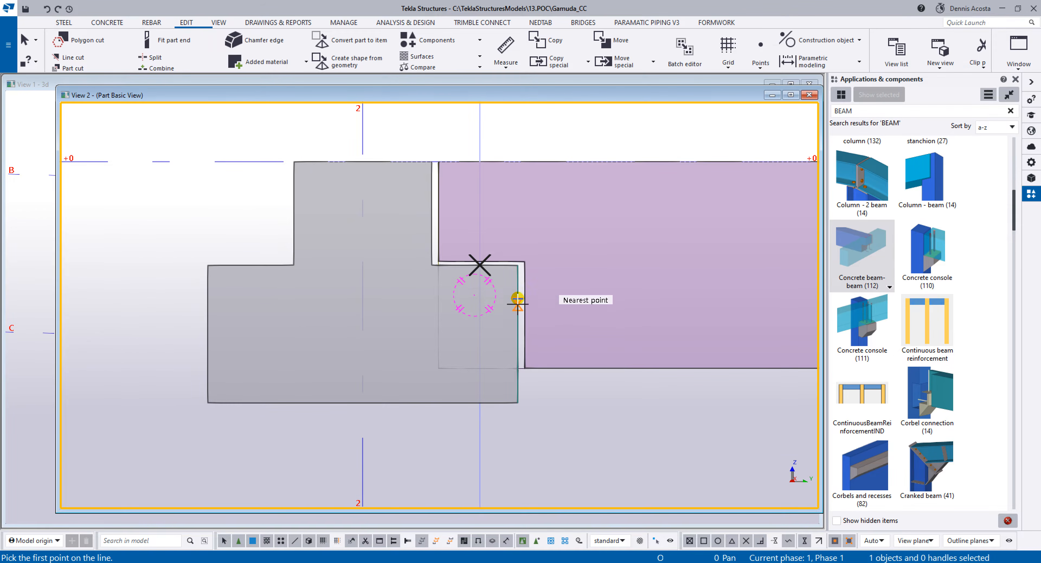
left_click(517, 334)
left_click(367, 333)
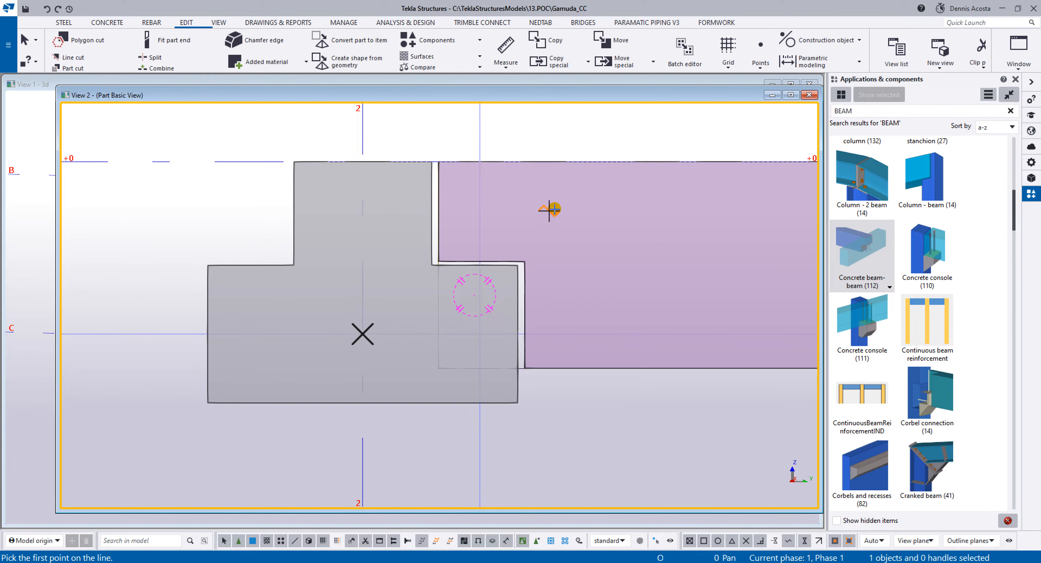
right_click(548, 209)
left_click(570, 207)
Step: Start a bar group named DOWEL with grade R and size 20
scroll(485, 273, "down", 2)
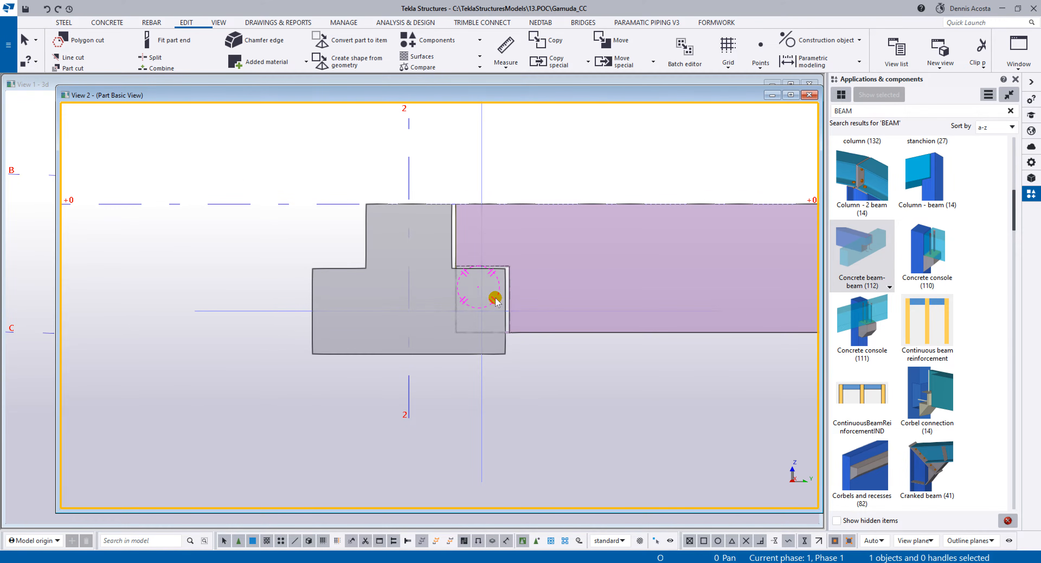
scroll(501, 309, "up", 2)
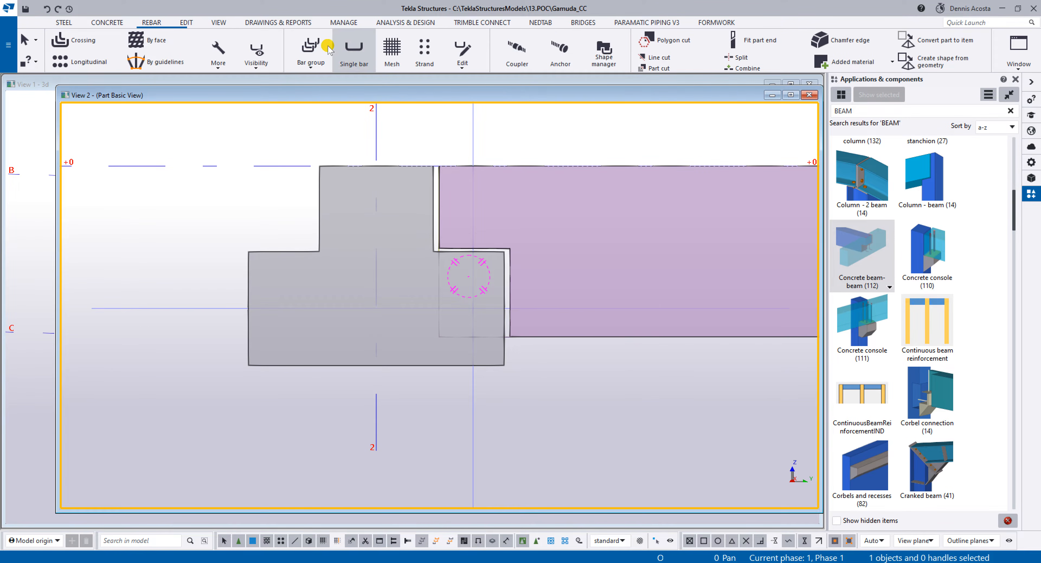
left_click(316, 54)
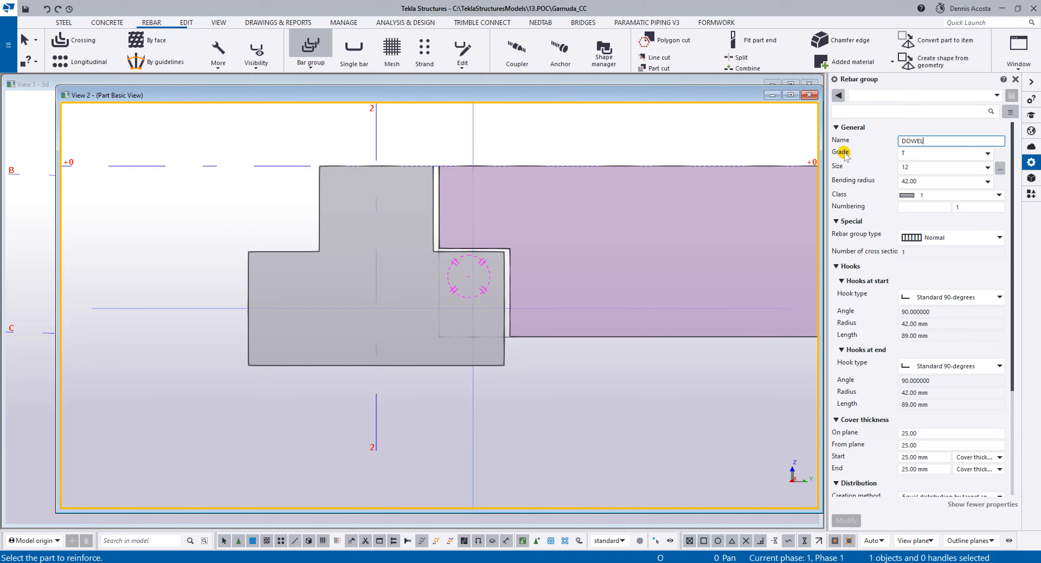
left_click(918, 152)
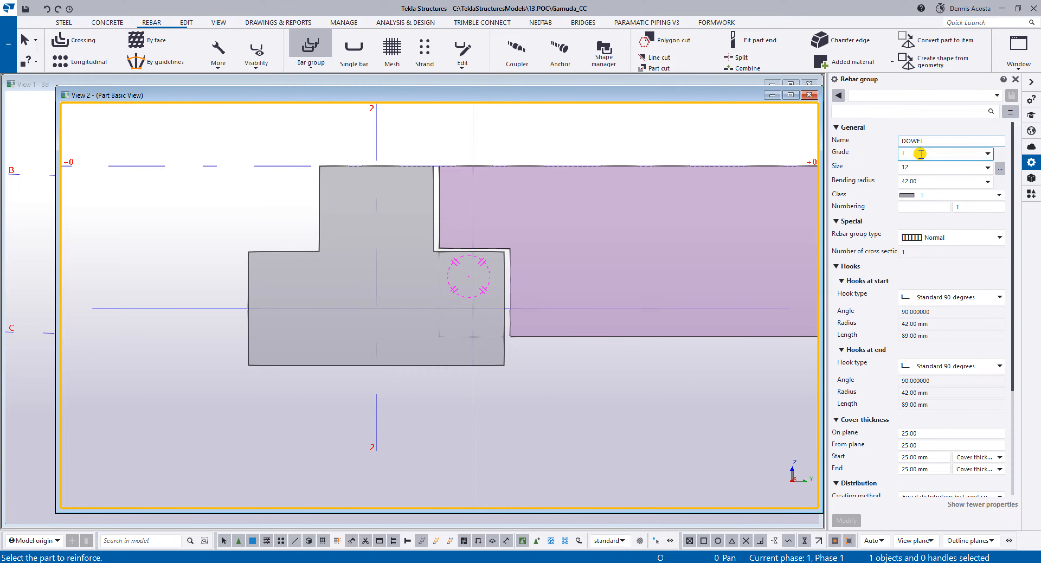
left_click(921, 153)
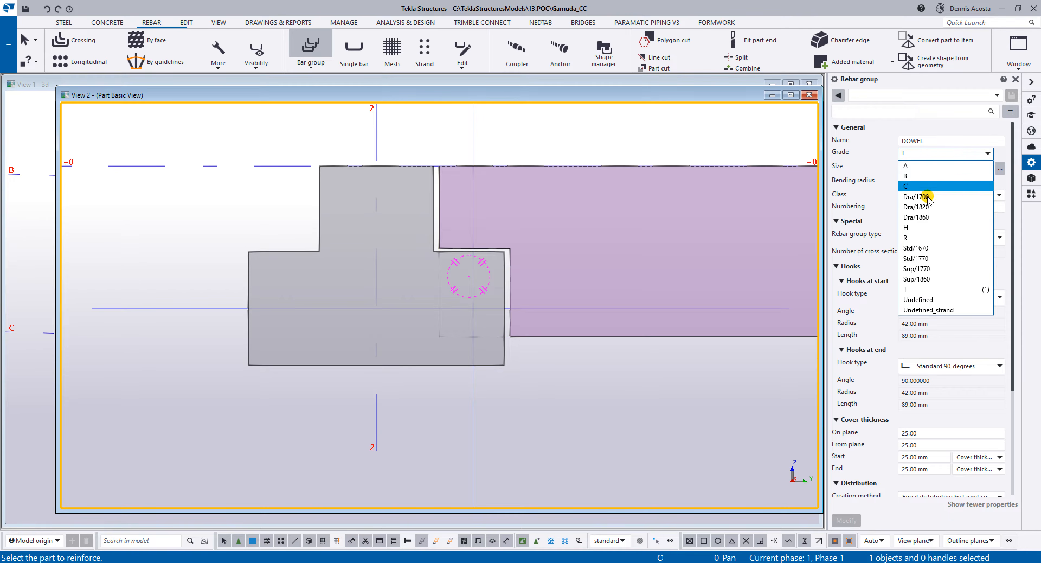
left_click(917, 238)
left_click(917, 167)
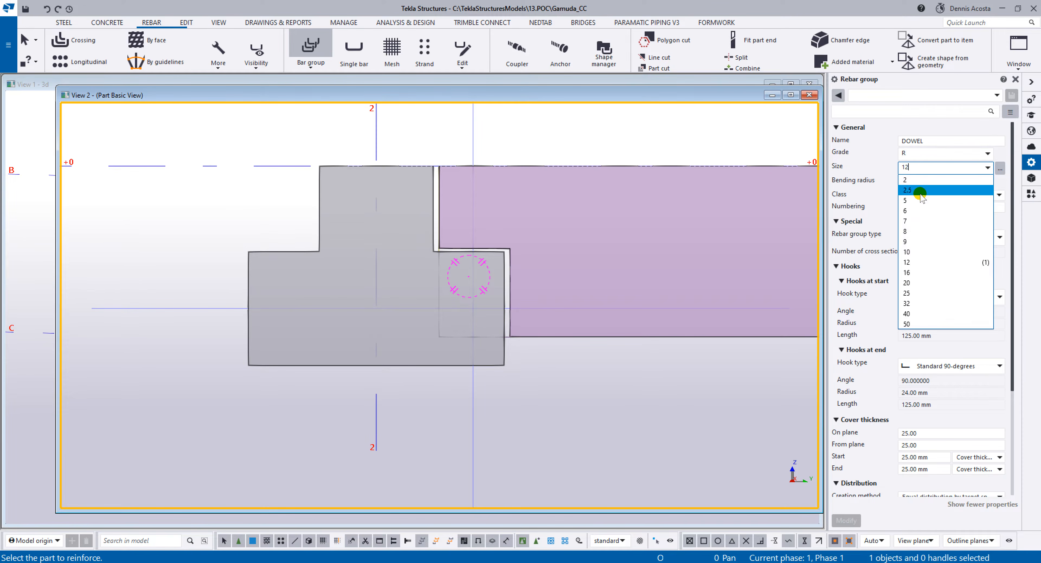
left_click(912, 282)
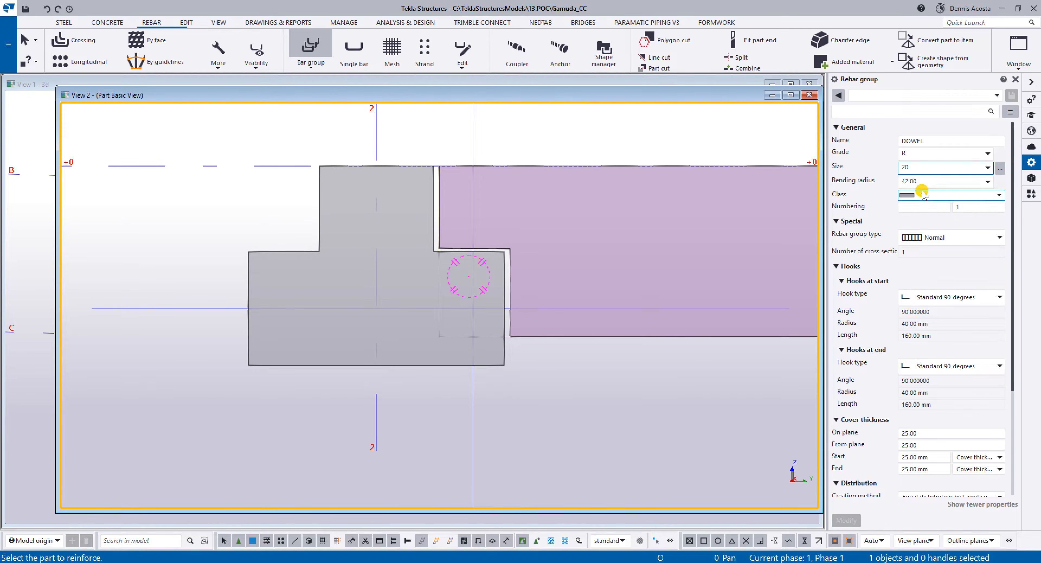
Step: Set the dowel bar group's bending radius to 20 and its class to 14
left_click(925, 180)
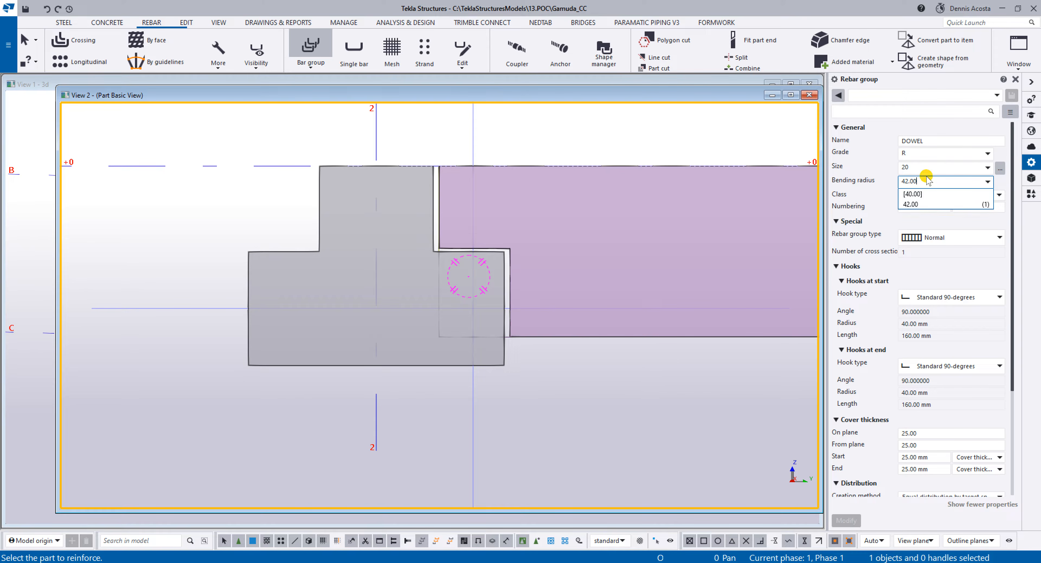
left_click(925, 180)
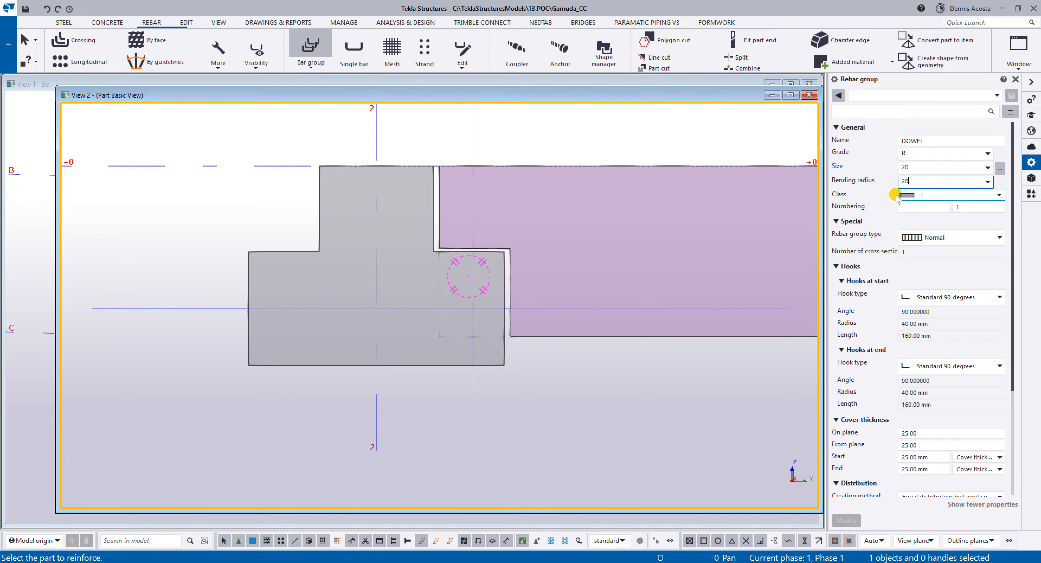
type("20")
left_click(917, 195)
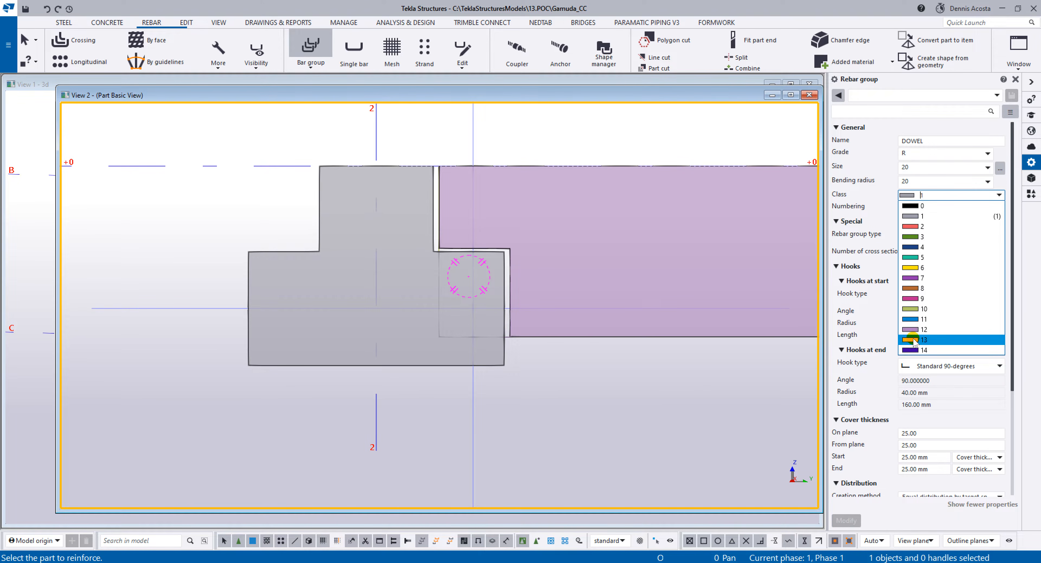
left_click(914, 351)
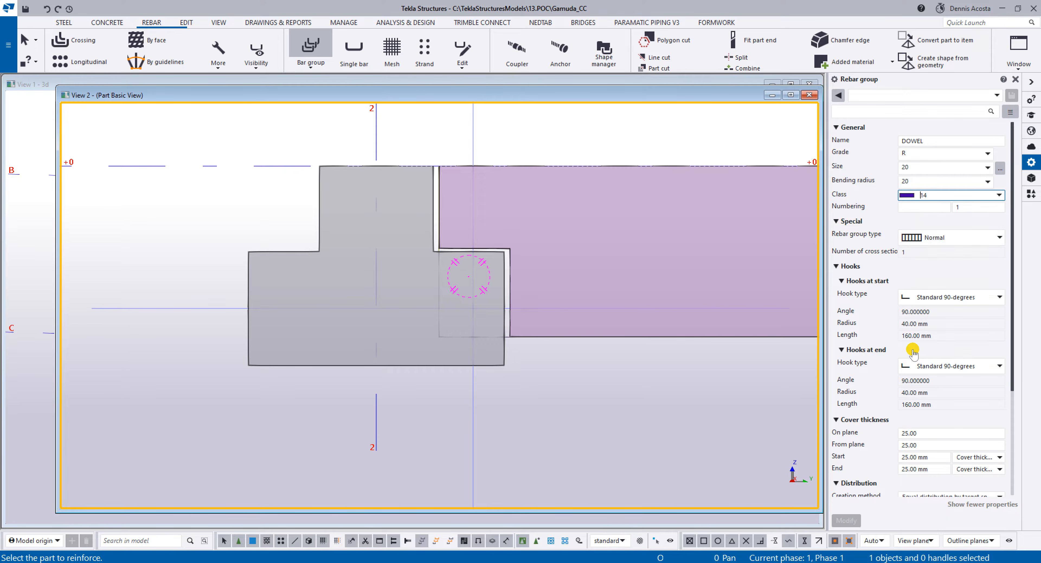
Step: Set the hook type to No hook at both the start and end of the dowel bars
left_click(937, 297)
left_click(923, 312)
left_click(925, 366)
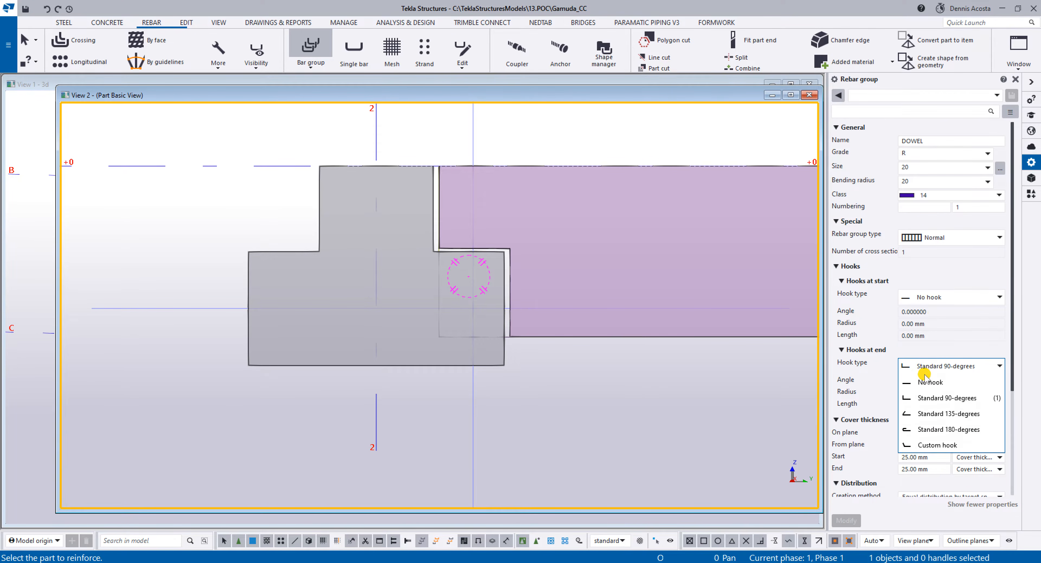
left_click(915, 380)
Step: Set the dowel bars' distribution to Equal distribution by number of reinforcing bars, with 2 bars
scroll(948, 437, "down", 2)
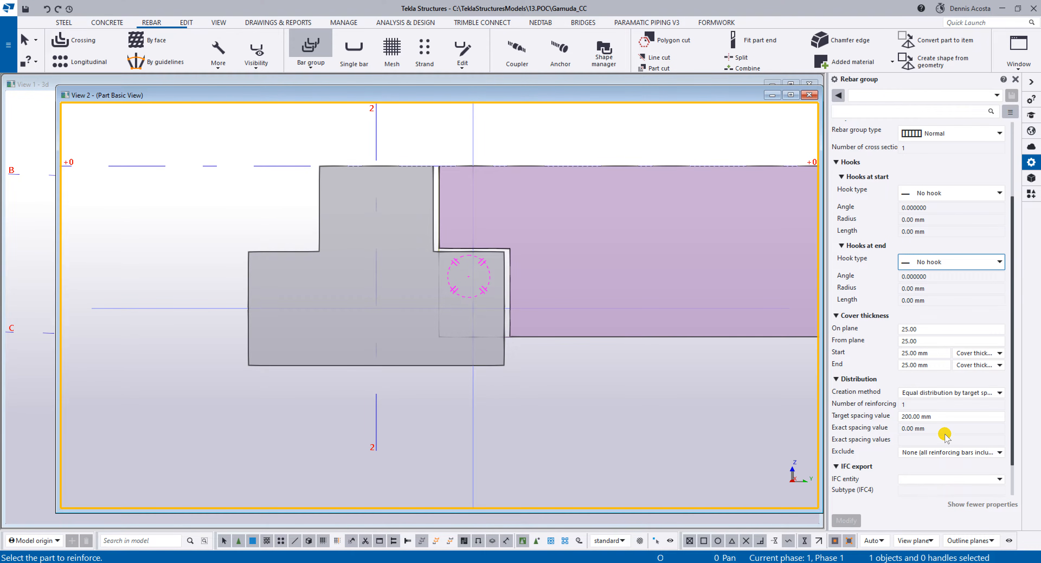
scroll(943, 425, "down", 2)
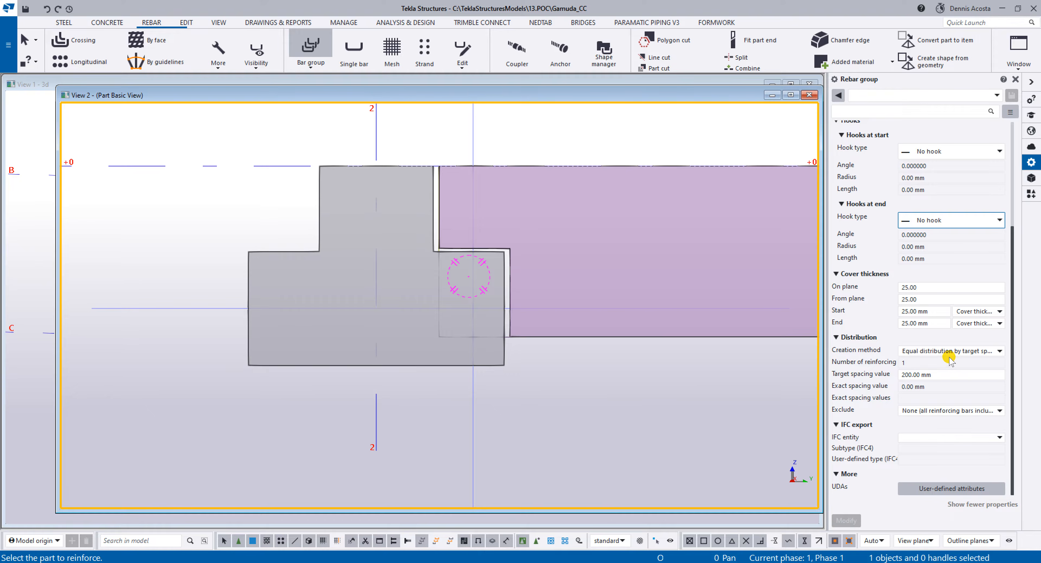
left_click(949, 355)
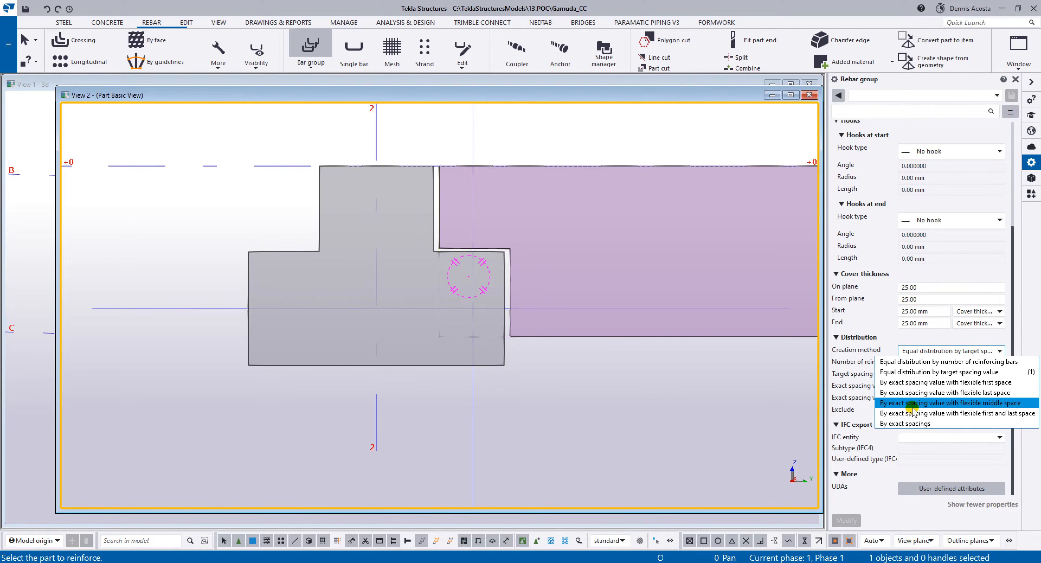
left_click(943, 362)
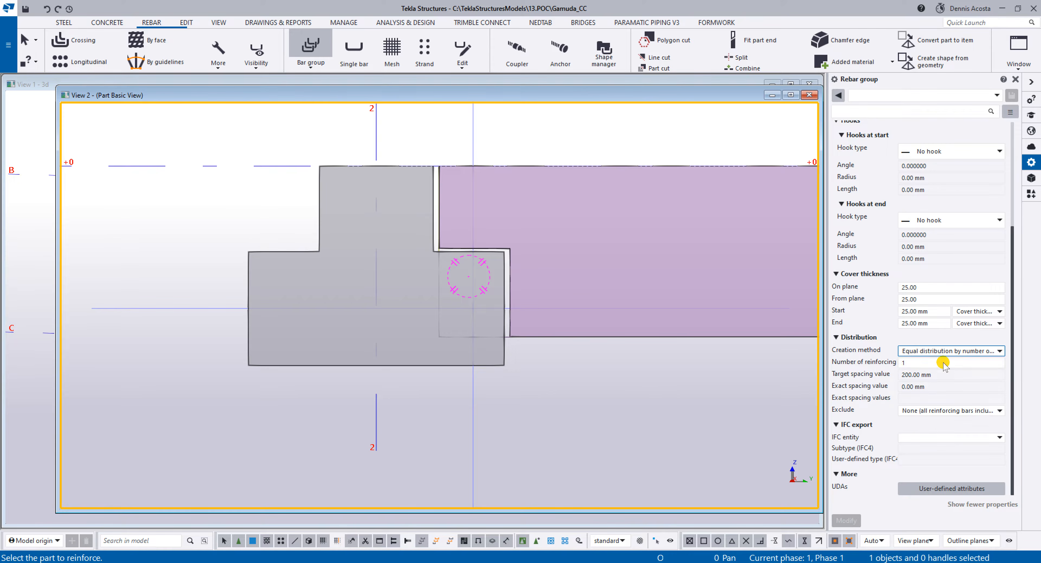
left_click(925, 362)
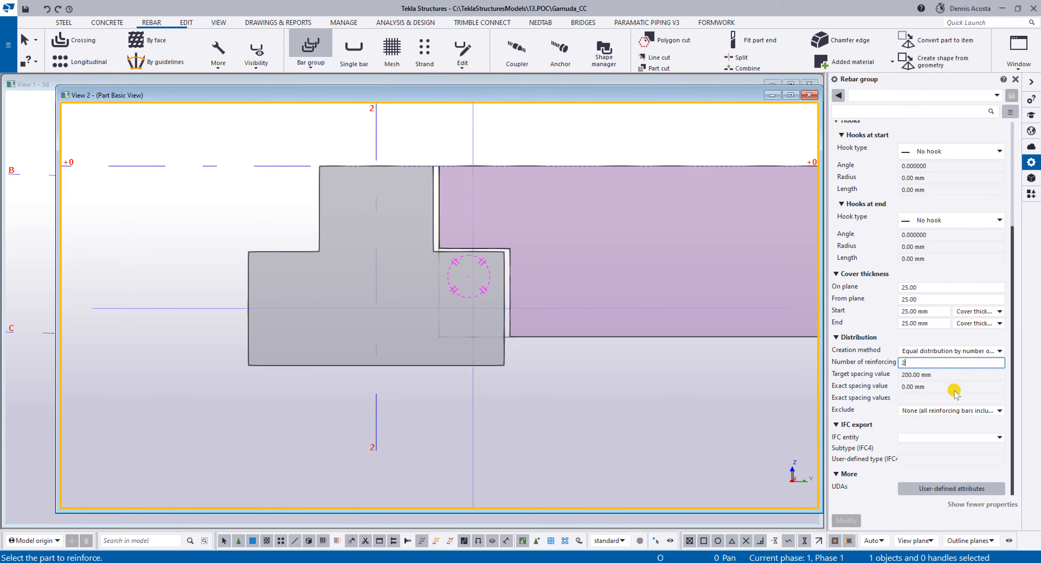
Step: Set the dowel bars' cover thickness to 0 on plane, from plane, at the start and at the end
left_click(925, 287)
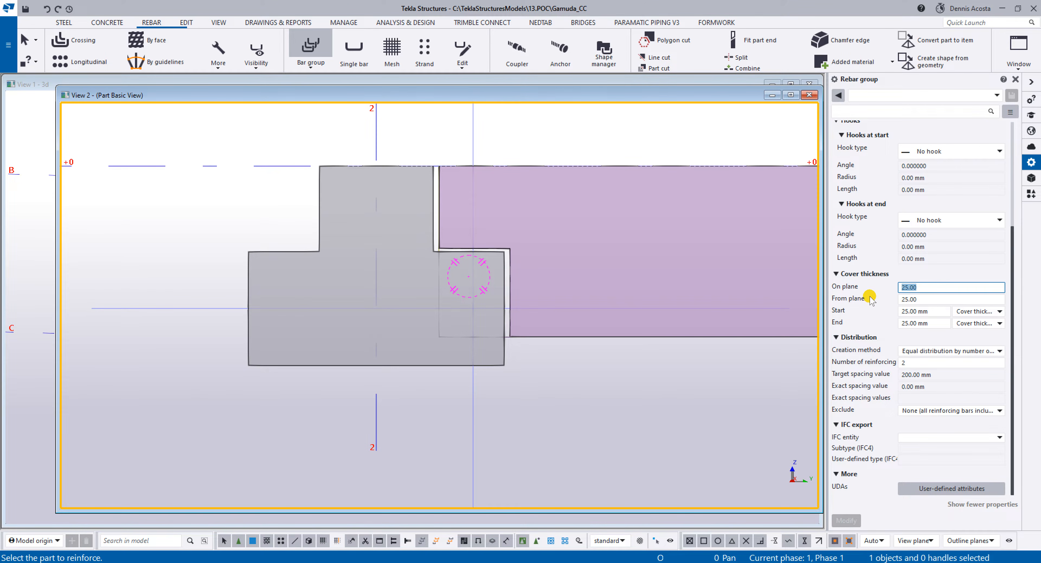
type("0")
key("Tab")
type("0")
key("Tab")
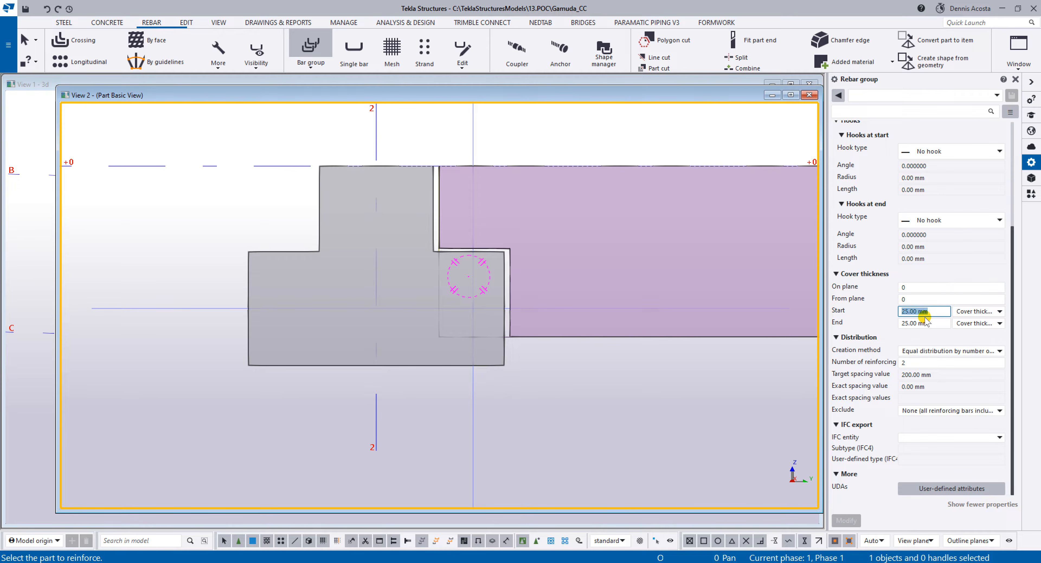
type("0")
key("Tab")
type("0")
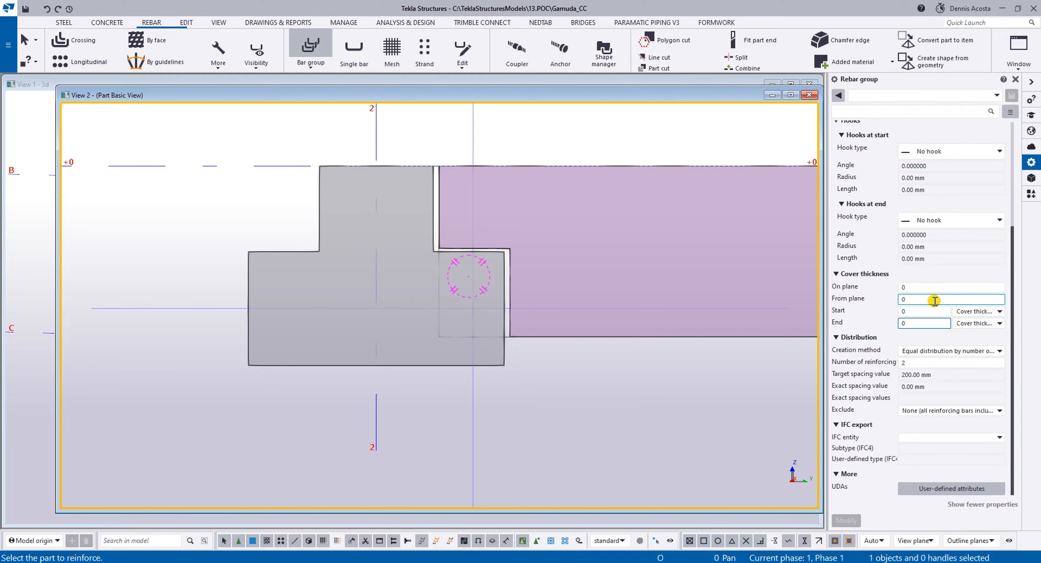
Step: Reinforce the inverted-T beam with an L-shaped dowel along the construction lines, 340 mm horizontally from grid line 2 and 500 mm up to the beam top
middle_click_drag(564, 211, 494, 226)
scroll(494, 225, "down", 3)
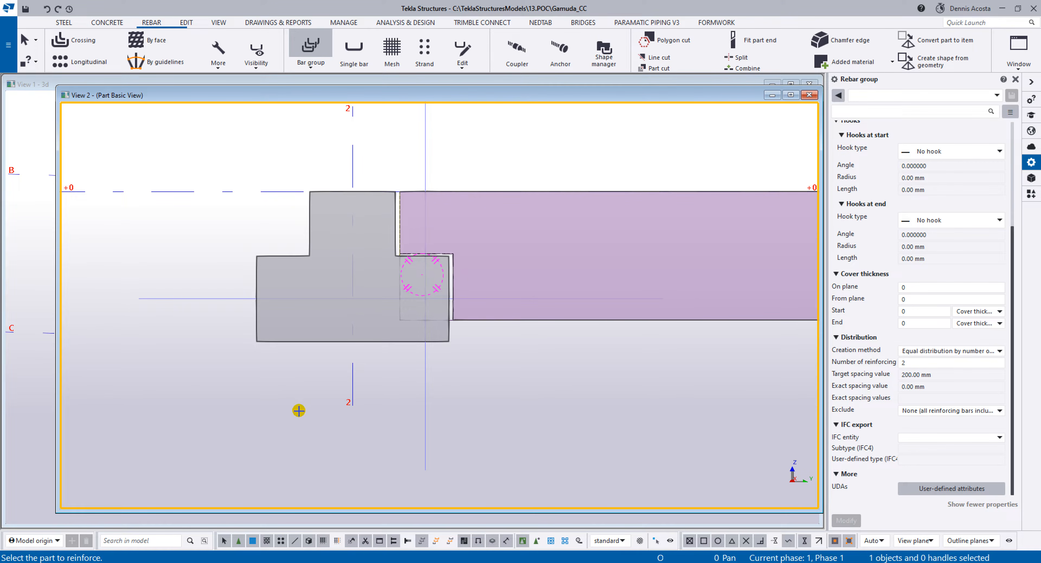
left_click(392, 340)
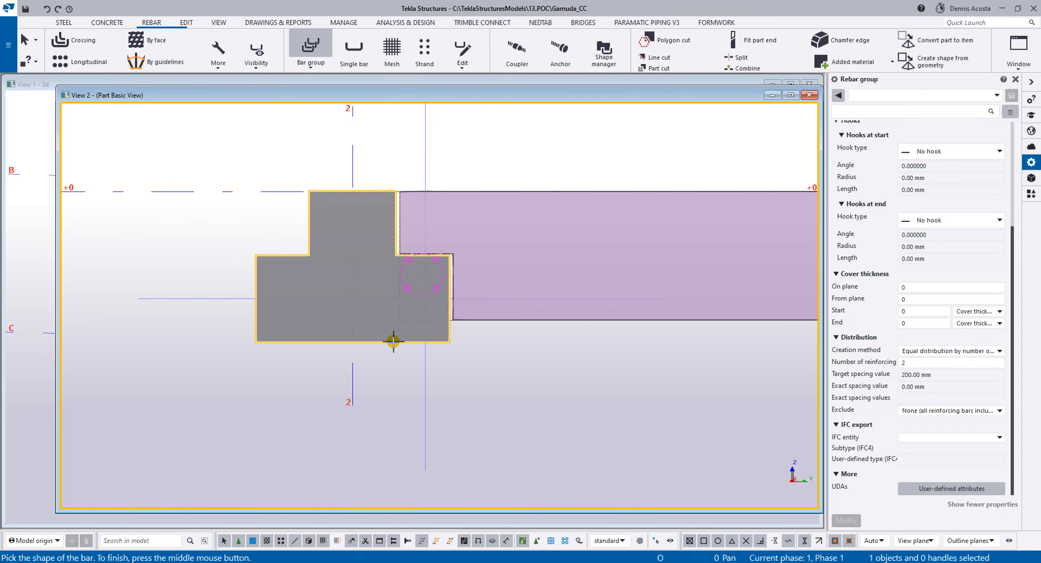
scroll(399, 288, "up", 1)
left_click(341, 300)
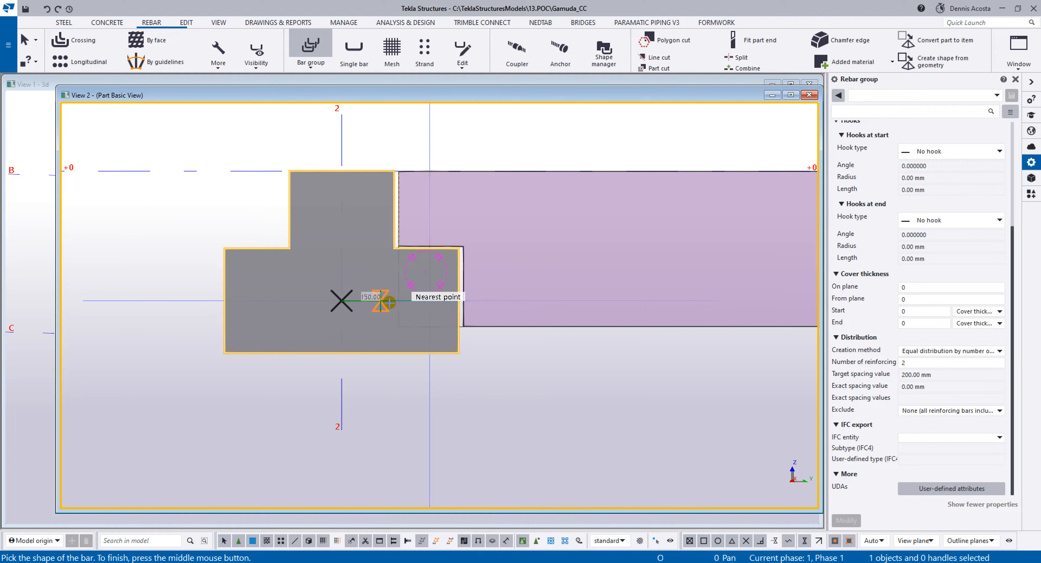
left_click(431, 299)
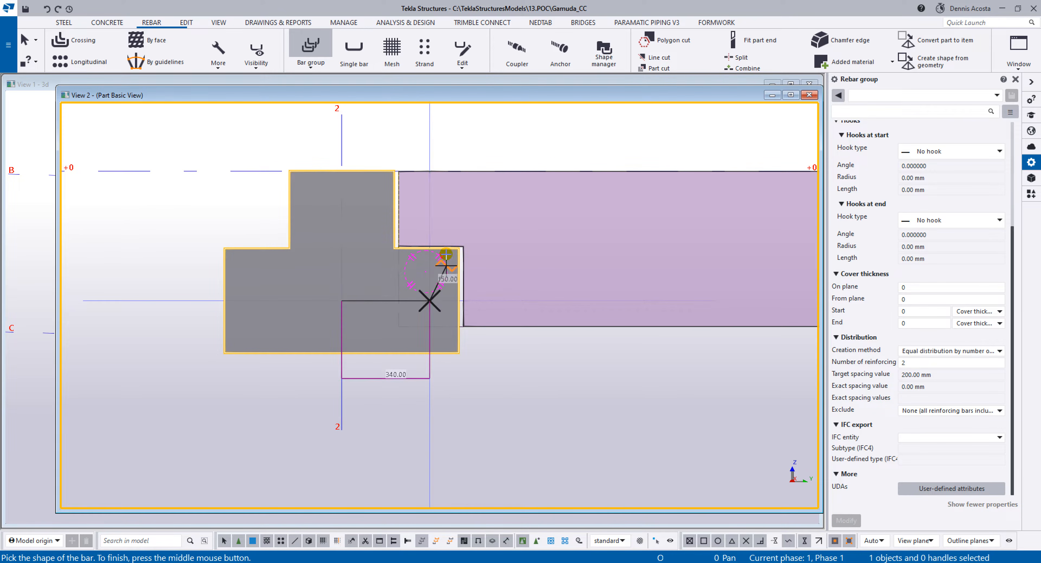
left_click(433, 174)
middle_click_drag(534, 216, 495, 220, "ctrl")
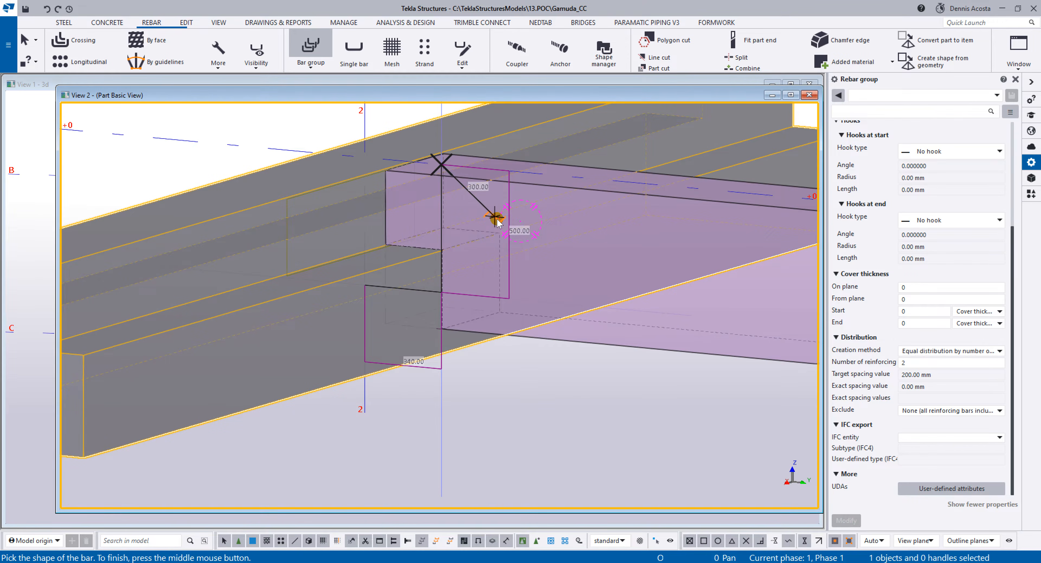
middle_click(496, 221)
Step: Distribute the dowel bars across the rectangular beam's width between the two inner corners of its notch, and end the bar group command
scroll(368, 243, "up", 5)
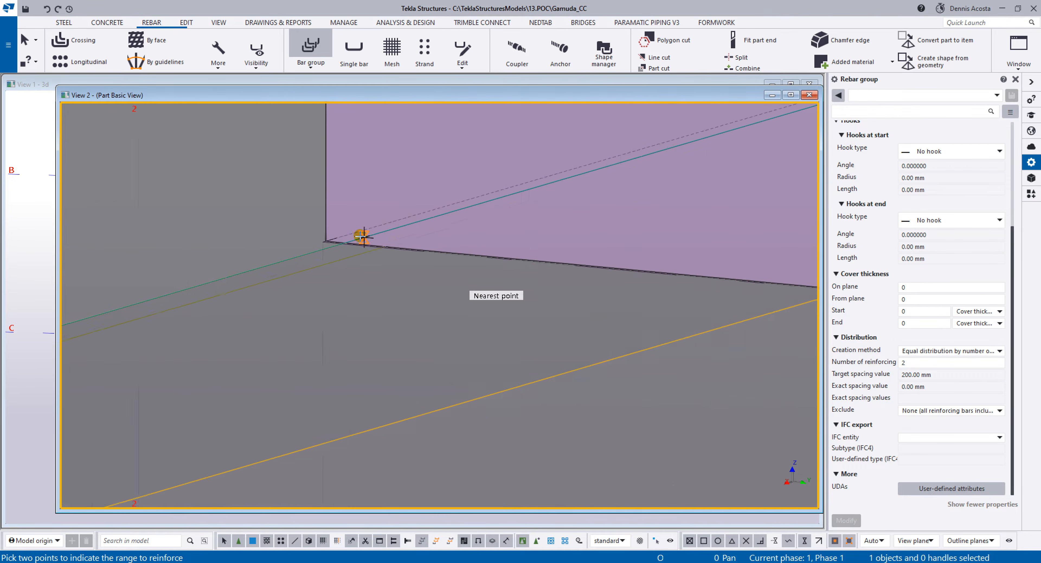
scroll(331, 233, "up", 6)
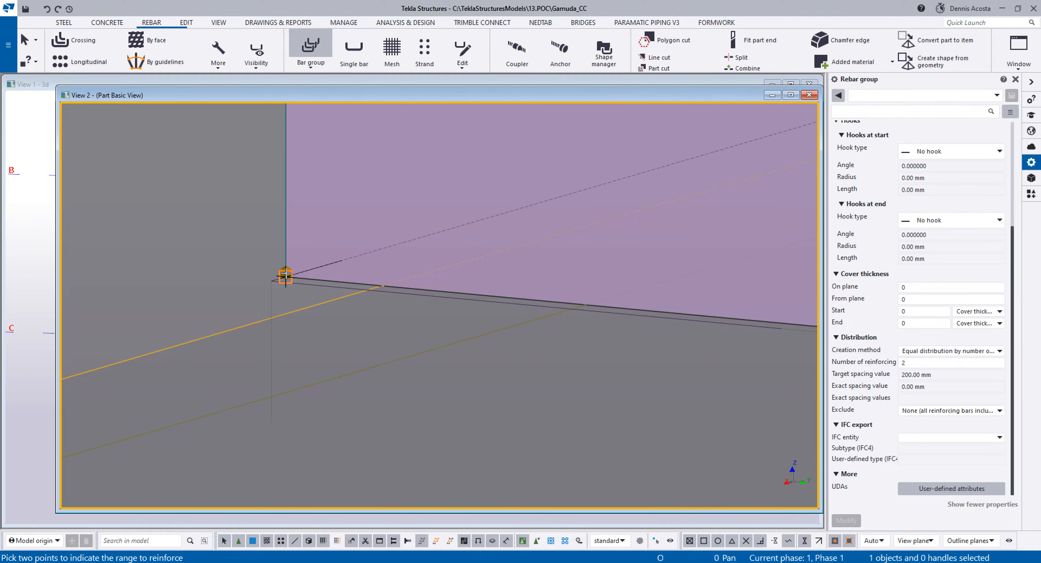
left_click(285, 276)
scroll(465, 221, "up", 8)
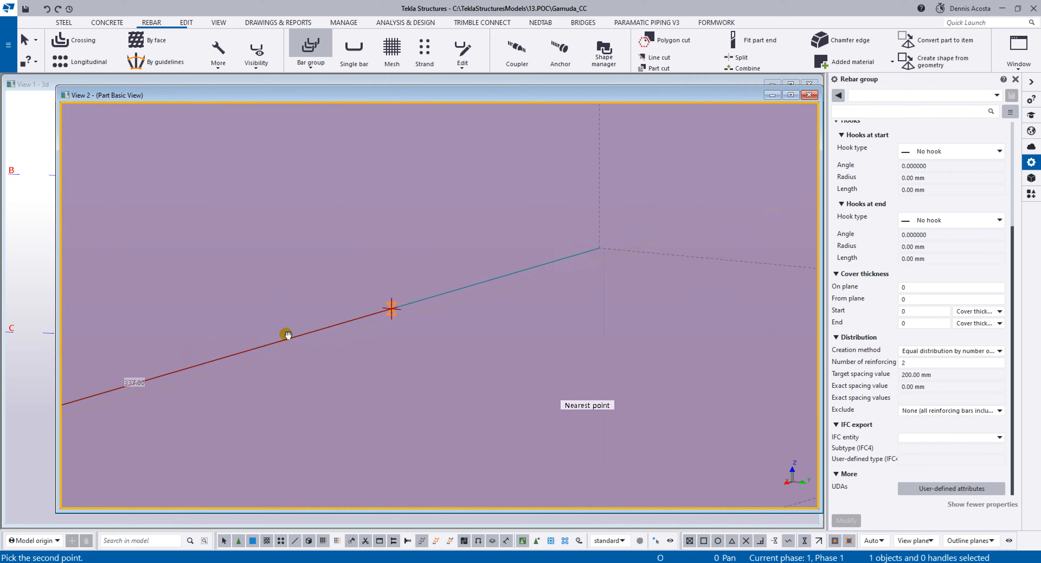
scroll(360, 328, "down", 5)
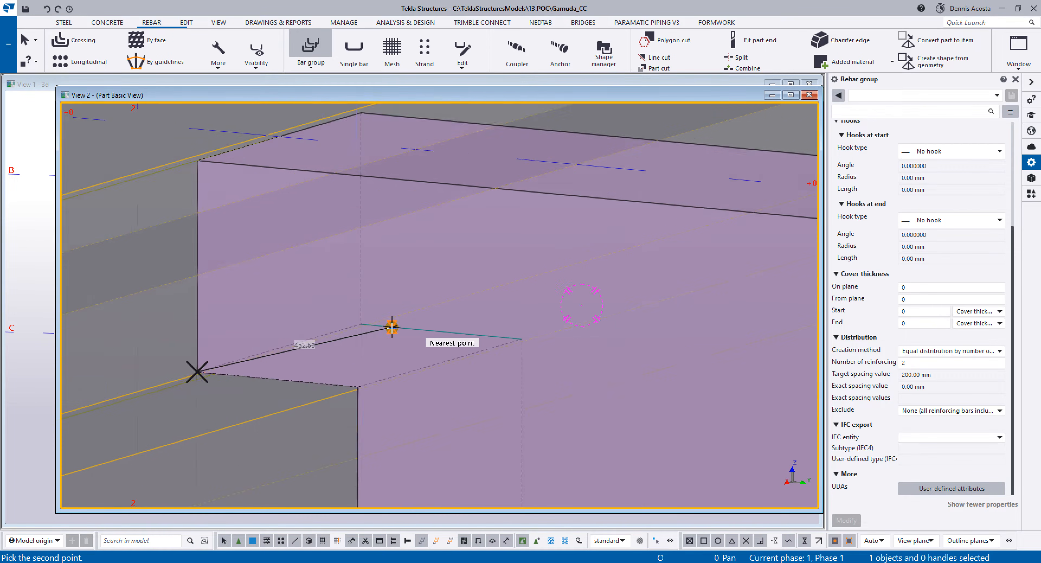
middle_click_drag(389, 330, 217, 354, "ctrl")
scroll(495, 357, "up", 8)
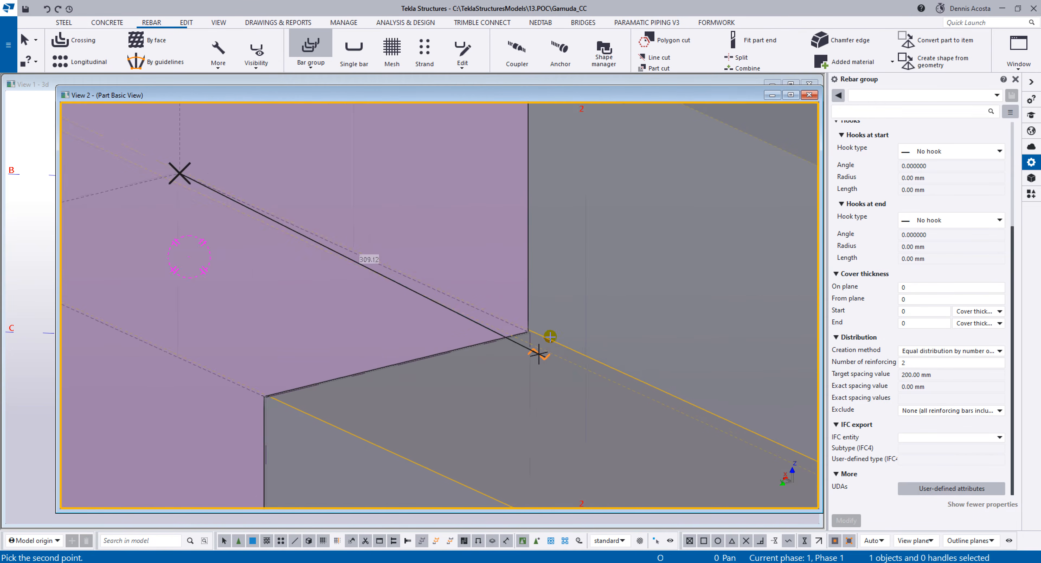
scroll(534, 330, "up", 4)
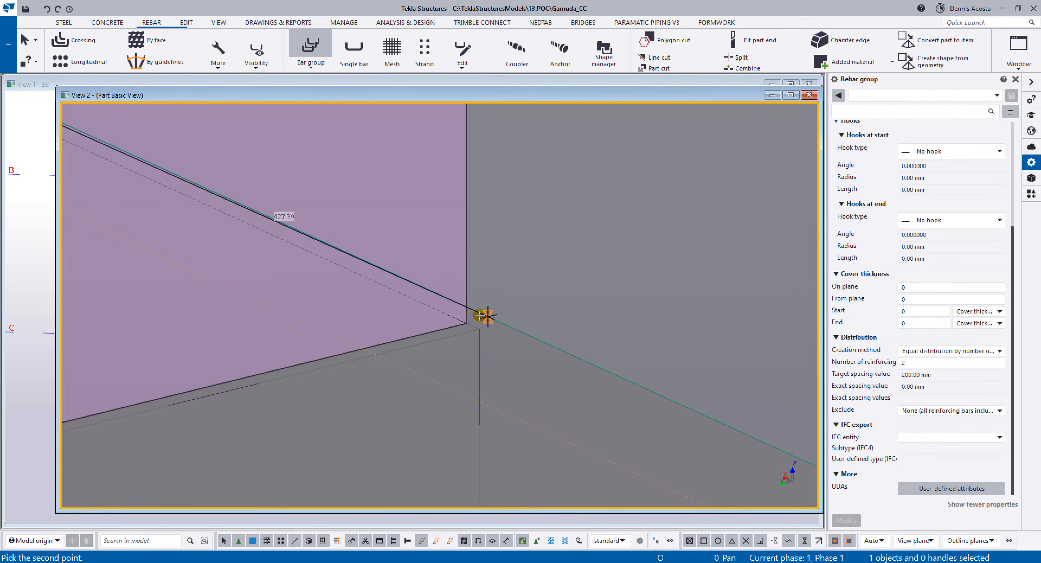
left_click(467, 324)
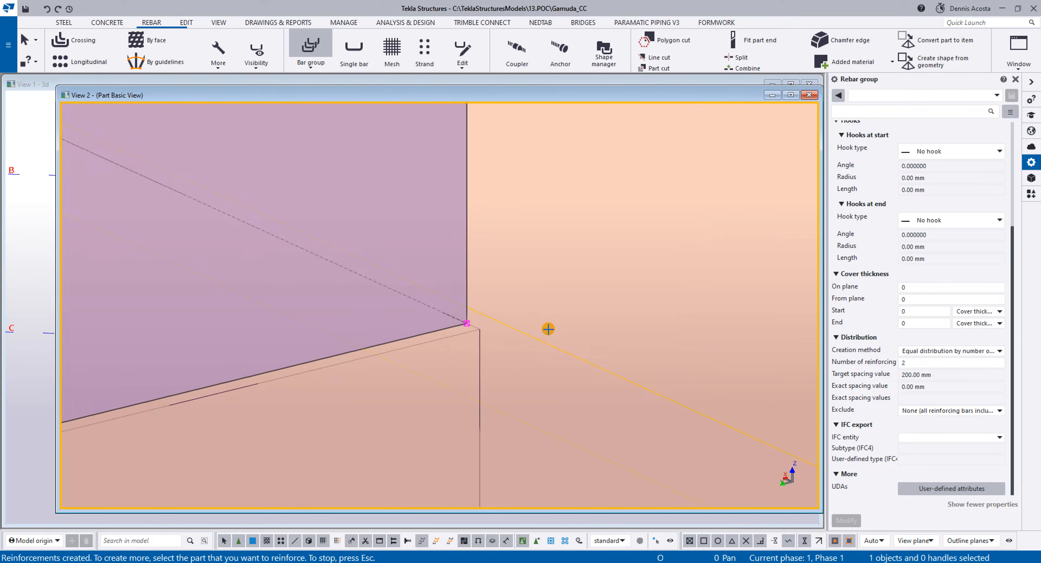
scroll(553, 328, "down", 5)
right_click(442, 200)
left_click(457, 206)
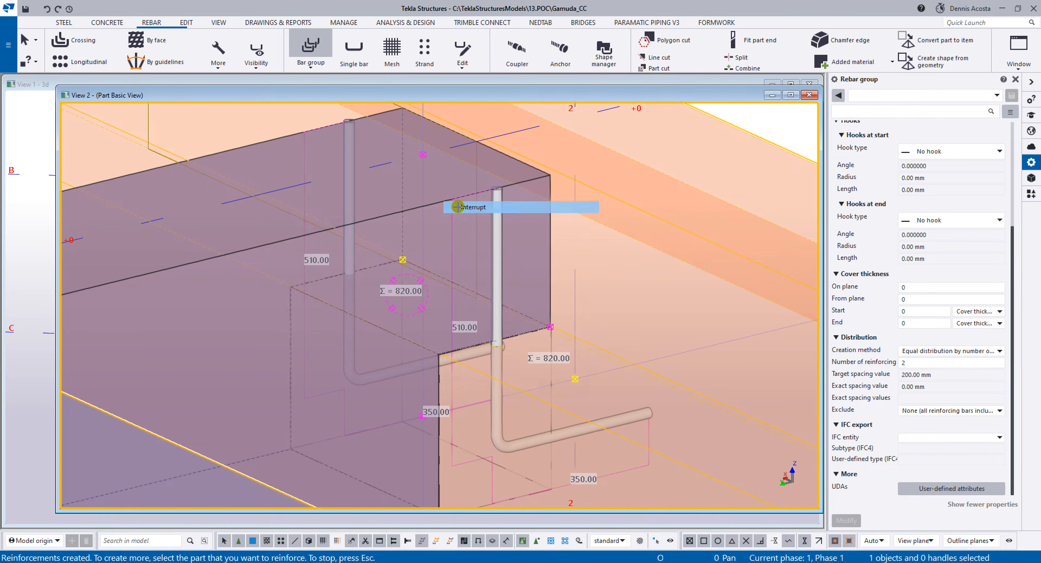
Step: Set the dowel bar group's from-plane cover thickness to 100 mm and apply the modification
scroll(446, 246, "down", 3)
middle_click_drag(444, 254, 390, 287, "ctrl")
scroll(403, 282, "up", 3)
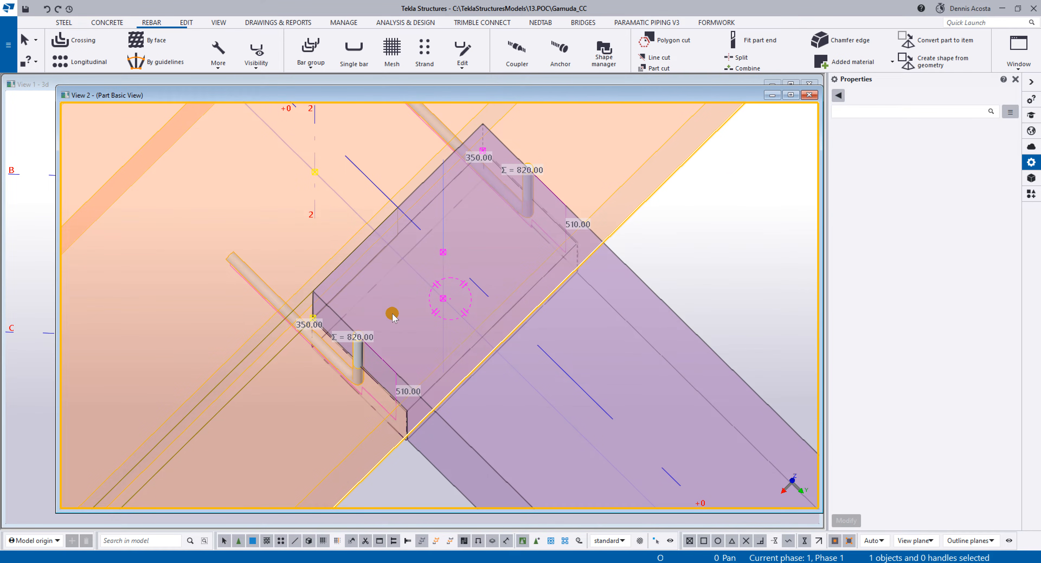
left_click(358, 358)
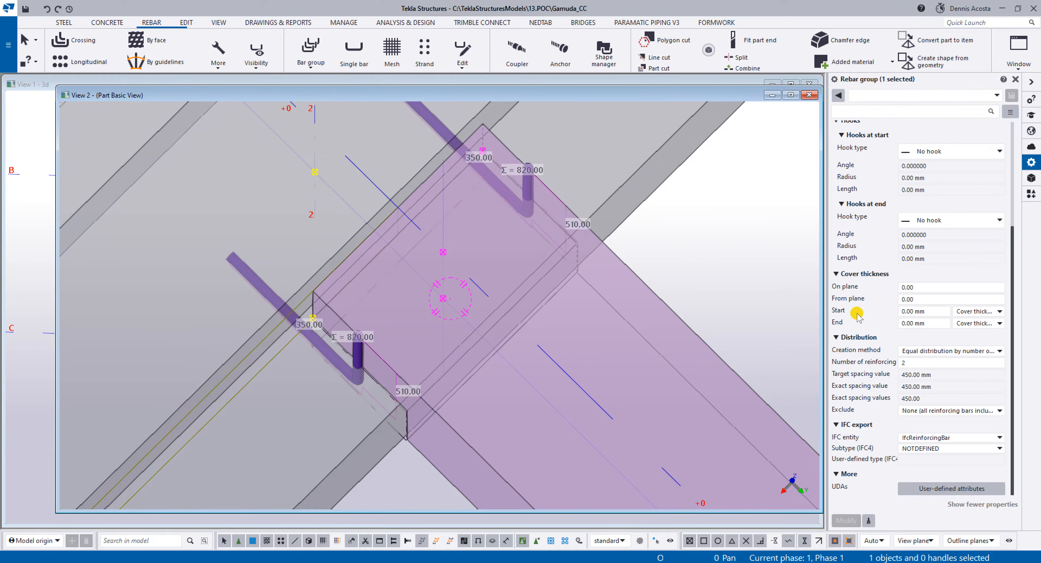
left_click(924, 299)
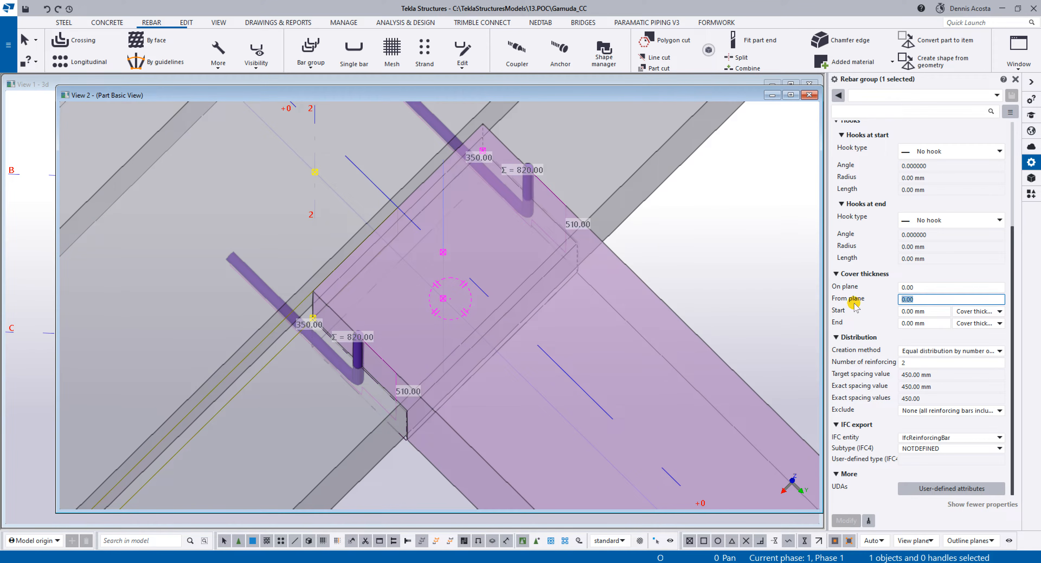
type("1")
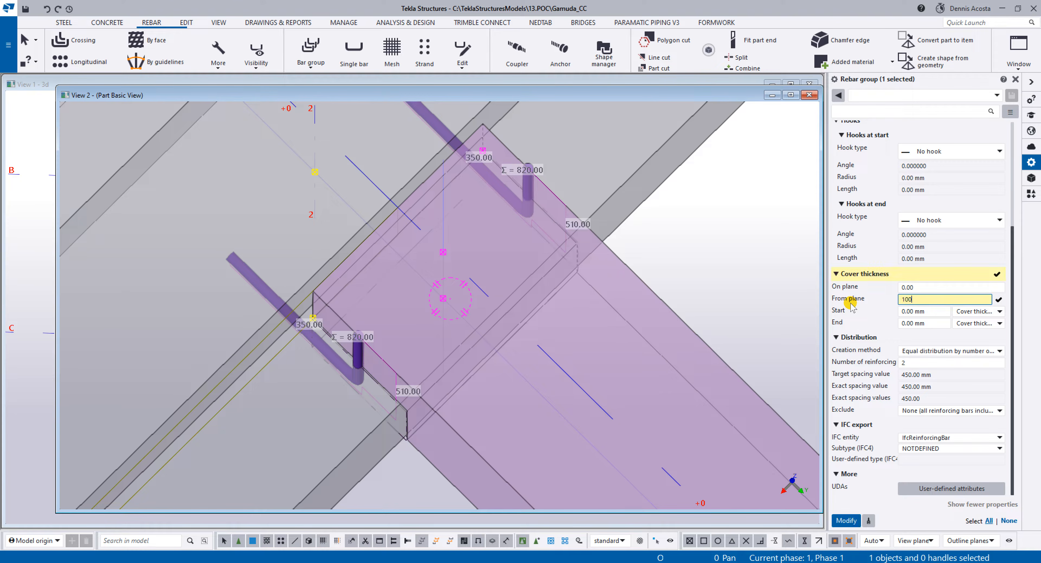
left_click(847, 521)
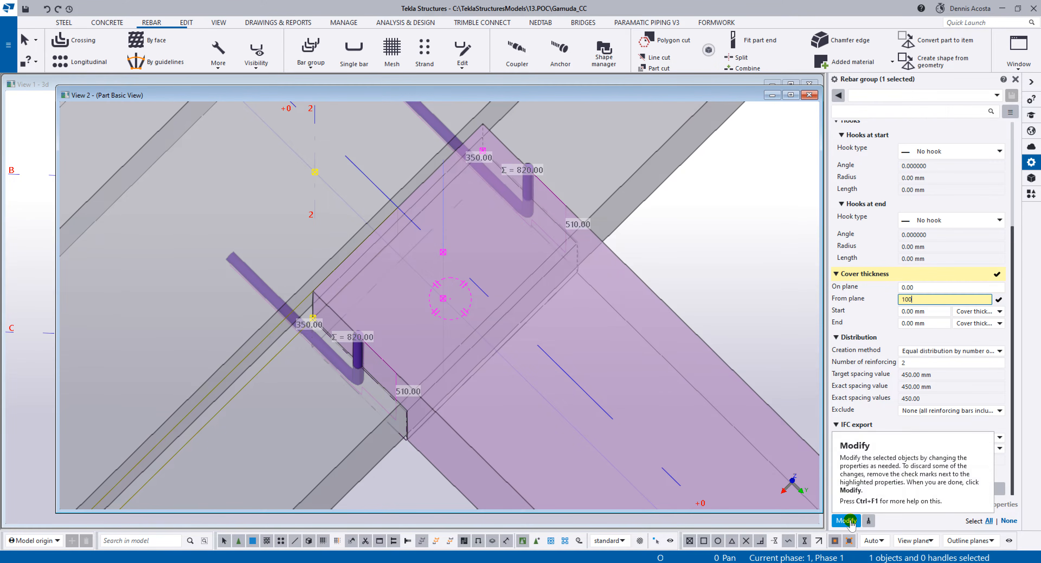
left_click(846, 520)
Step: Start a steel beam named GROUT TUBE with profile PD40*3 in the section view of the dowel connection
middle_click_drag(554, 328, 536, 244, "ctrl")
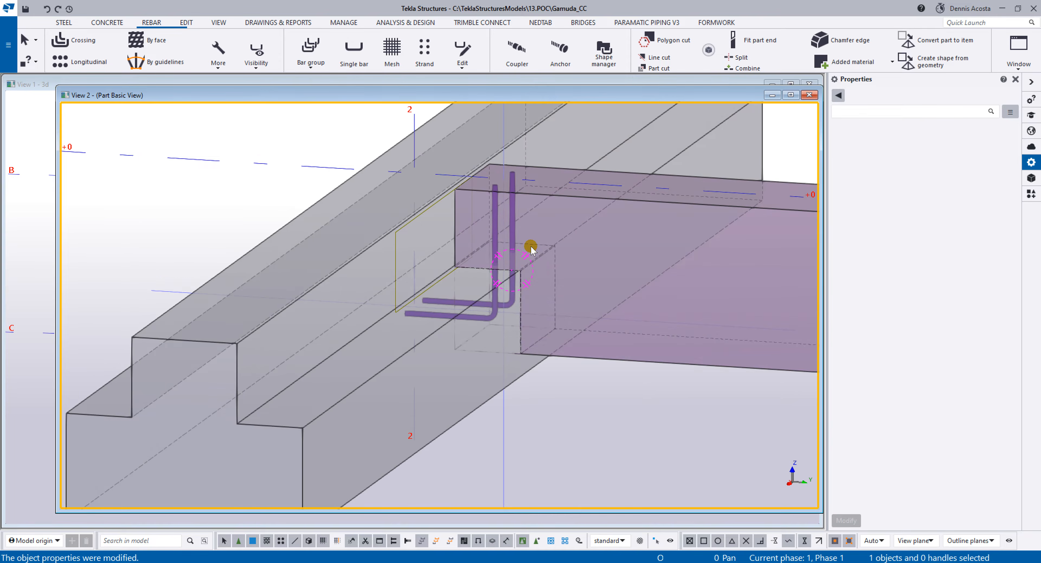
key("ctrl+p")
scroll(456, 243, "up", 1)
middle_click_drag(207, 301, 504, 302)
scroll(460, 233, "up", 2)
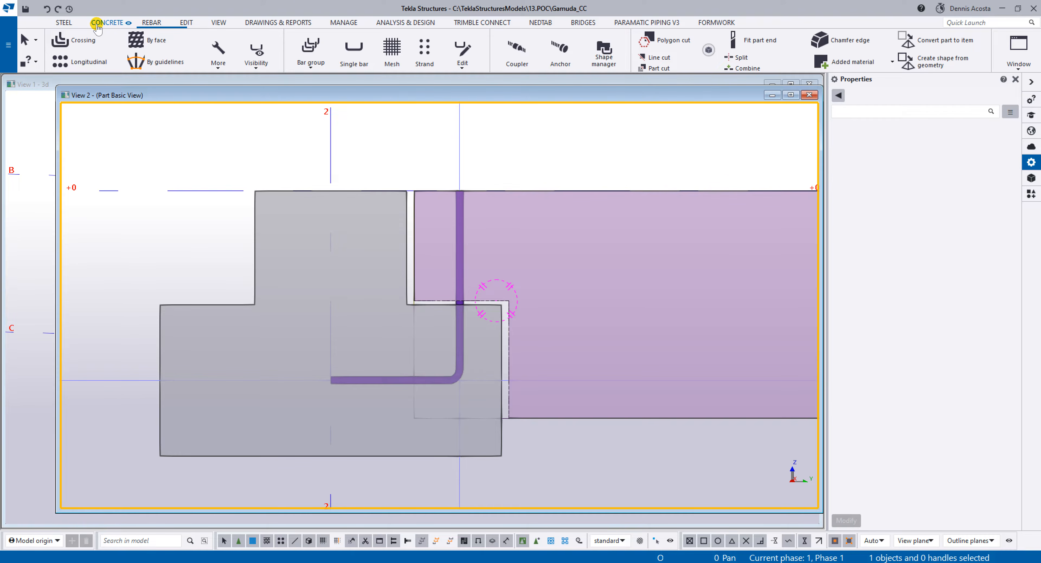
left_click(106, 22)
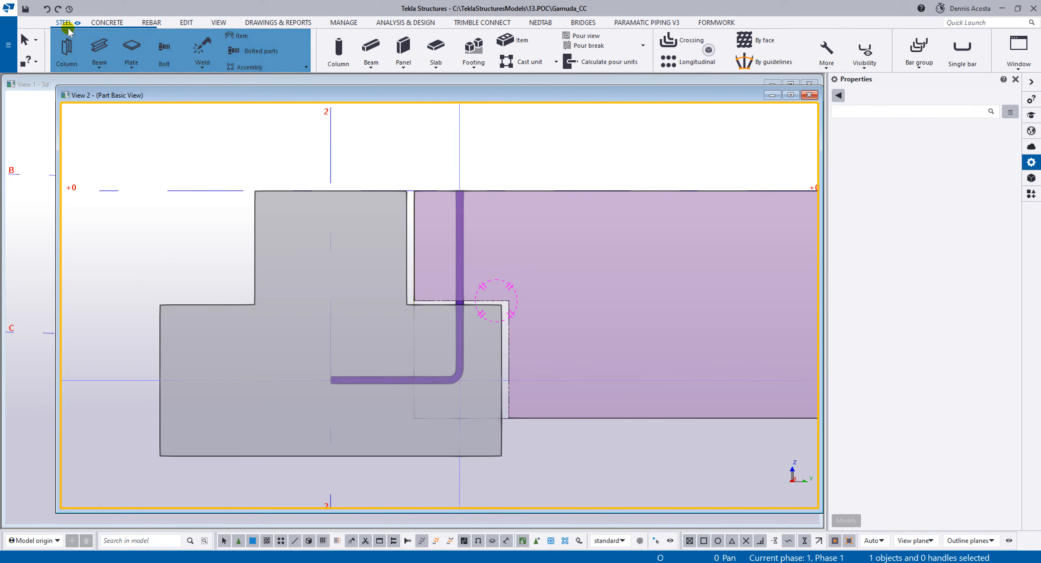
left_click(97, 46)
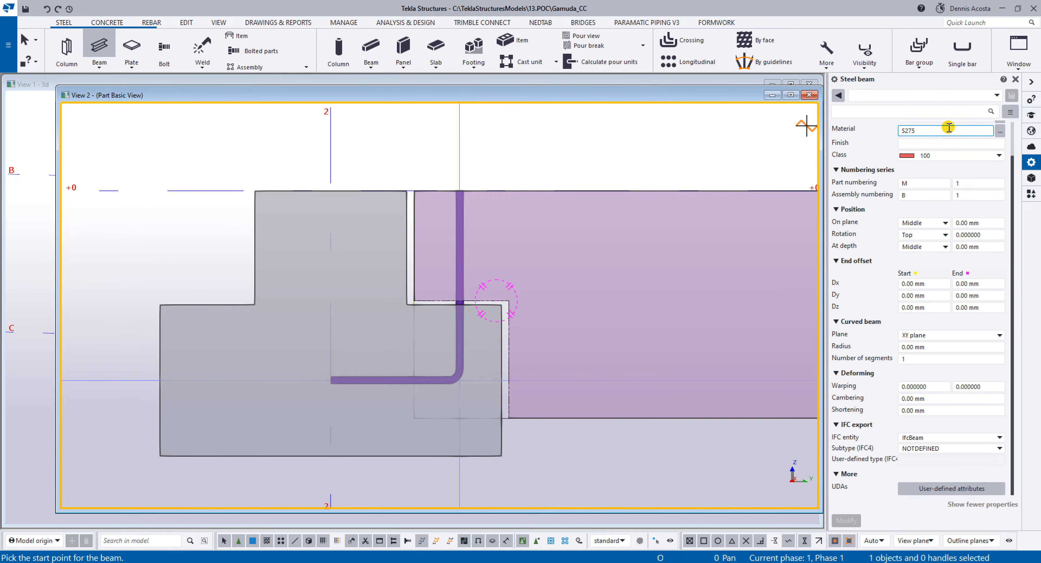
double_click(909, 140)
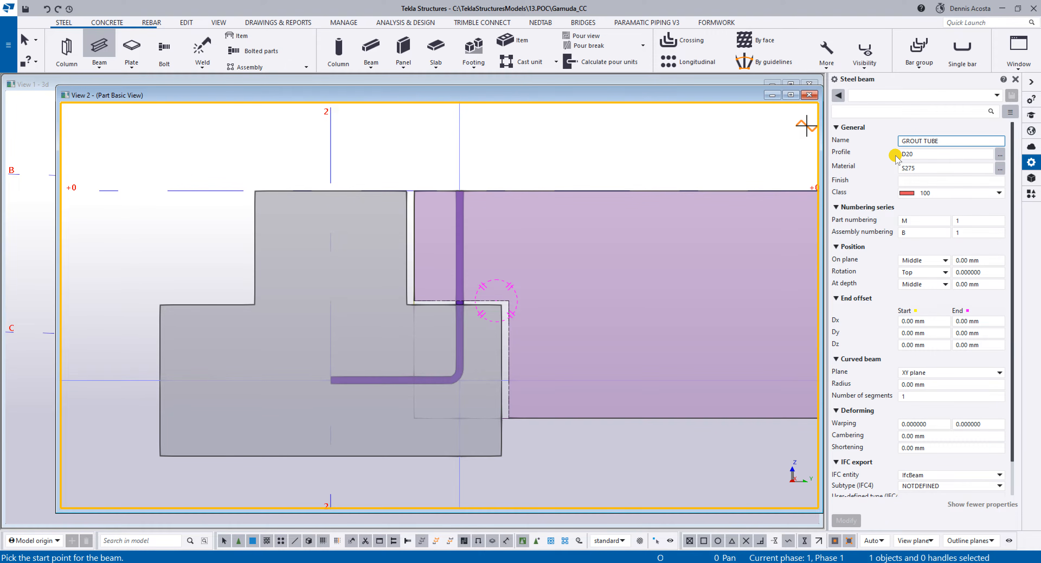
double_click(900, 154)
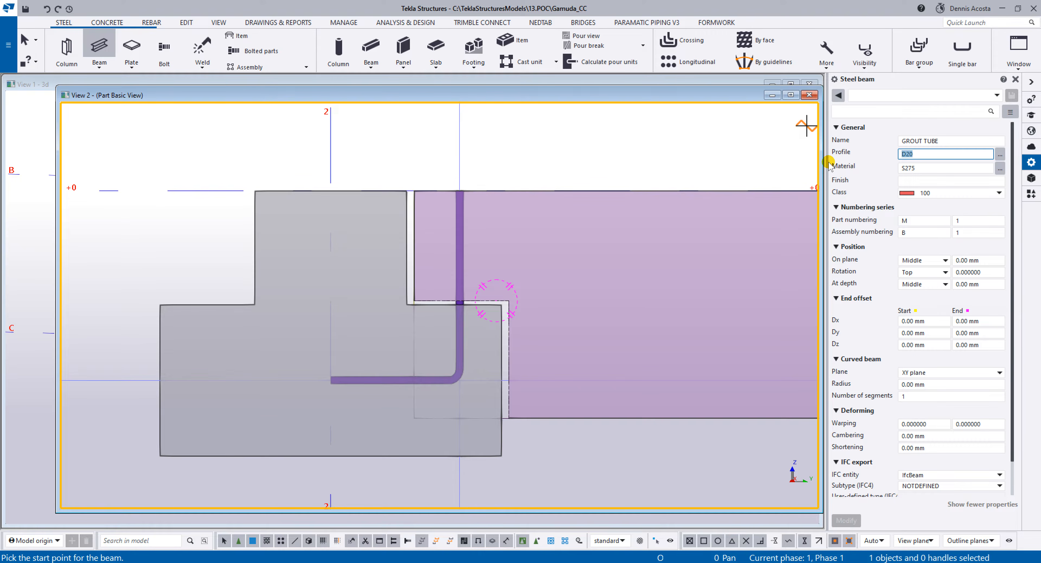
type("PD4")
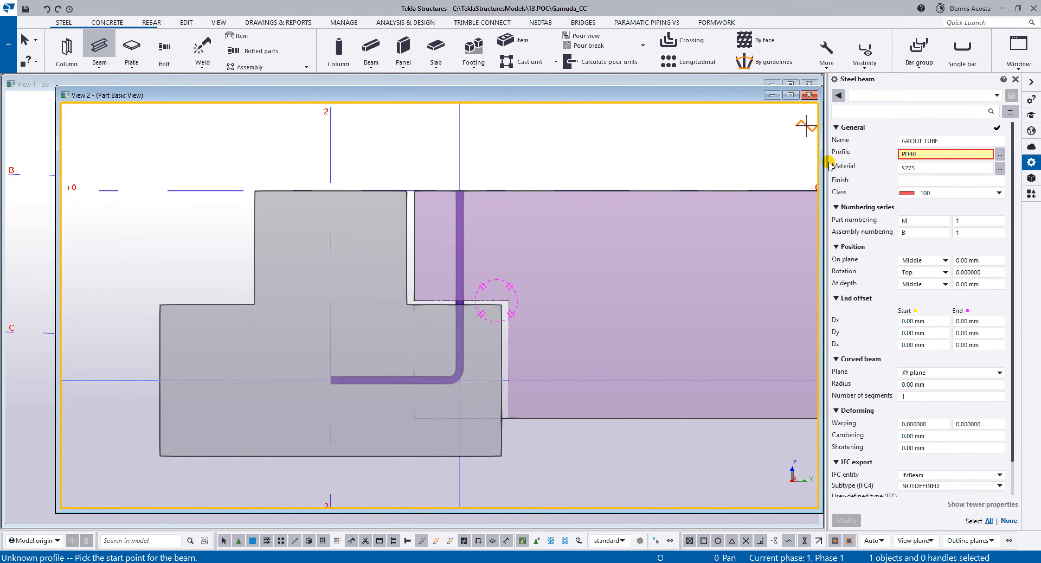
type("0*3")
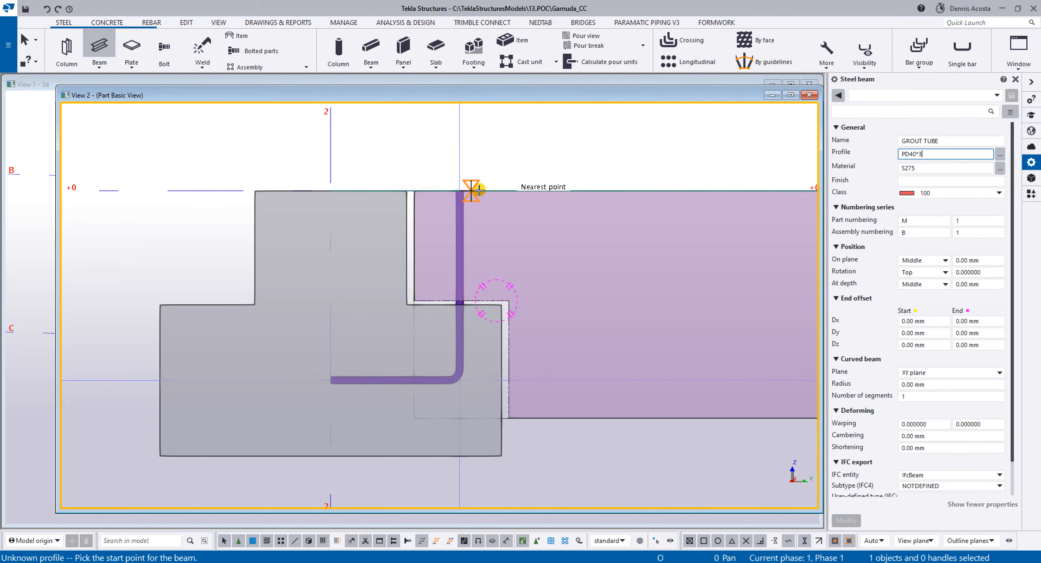
Step: Model the grout tube along the dowel's vertical leg from the rectangular beam's top down to the notch face, and end the beam command
scroll(476, 198, "up", 4)
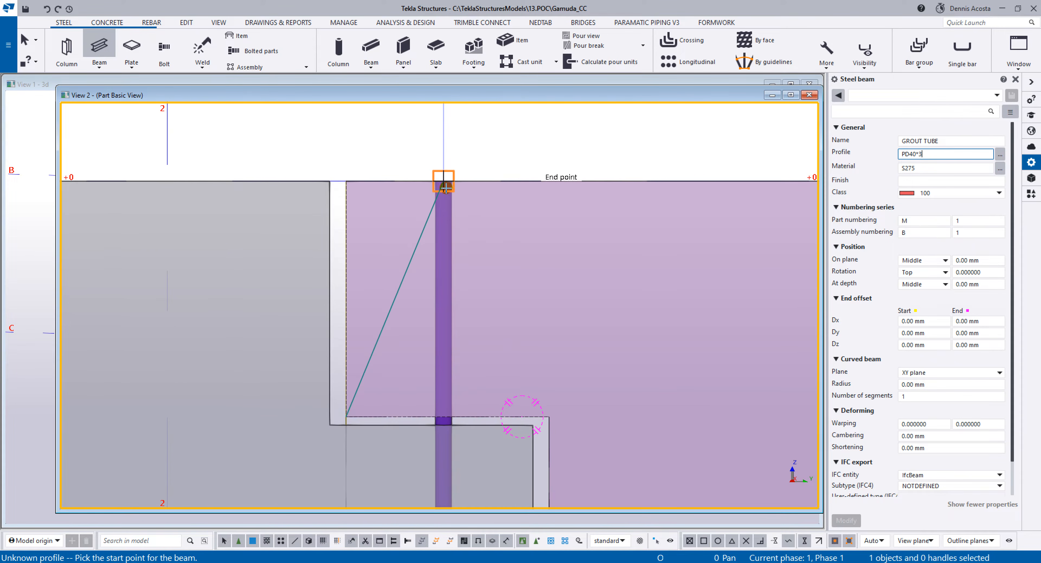
left_click(443, 178)
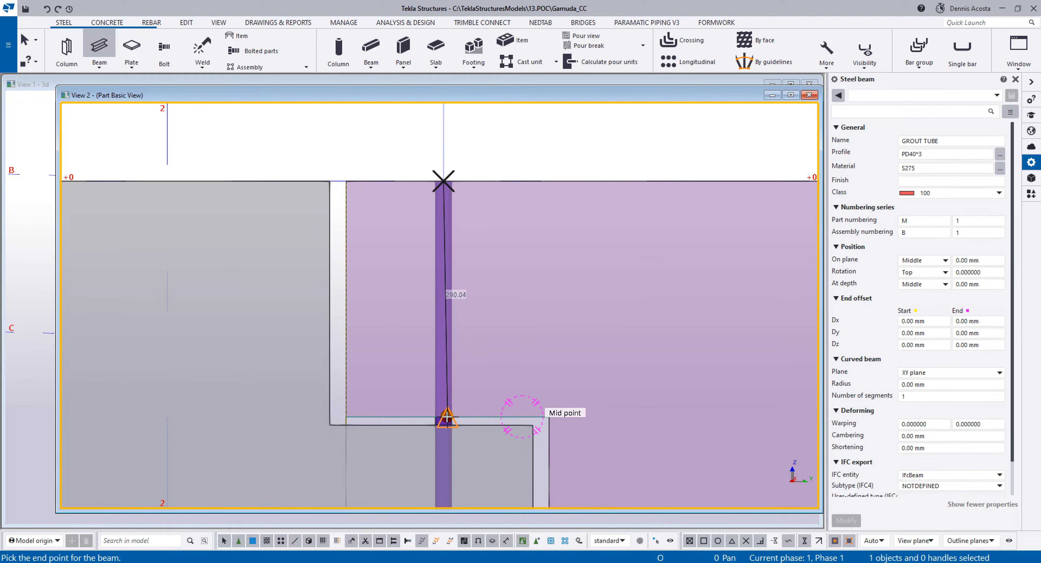
left_click(444, 416)
right_click(515, 229)
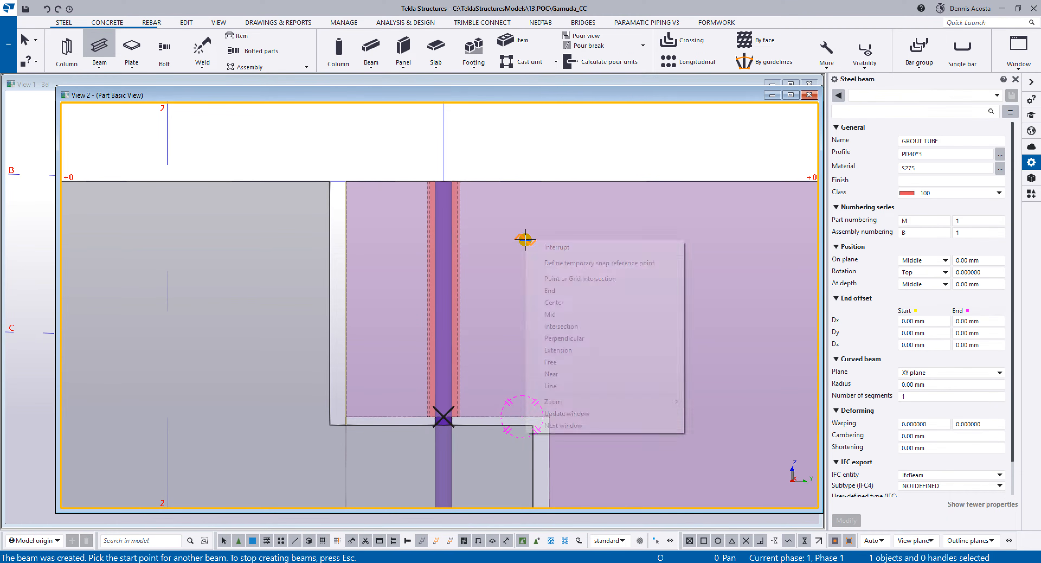
left_click(517, 239)
middle_click_drag(517, 238, 365, 263, "ctrl")
scroll(462, 178, "up", 5)
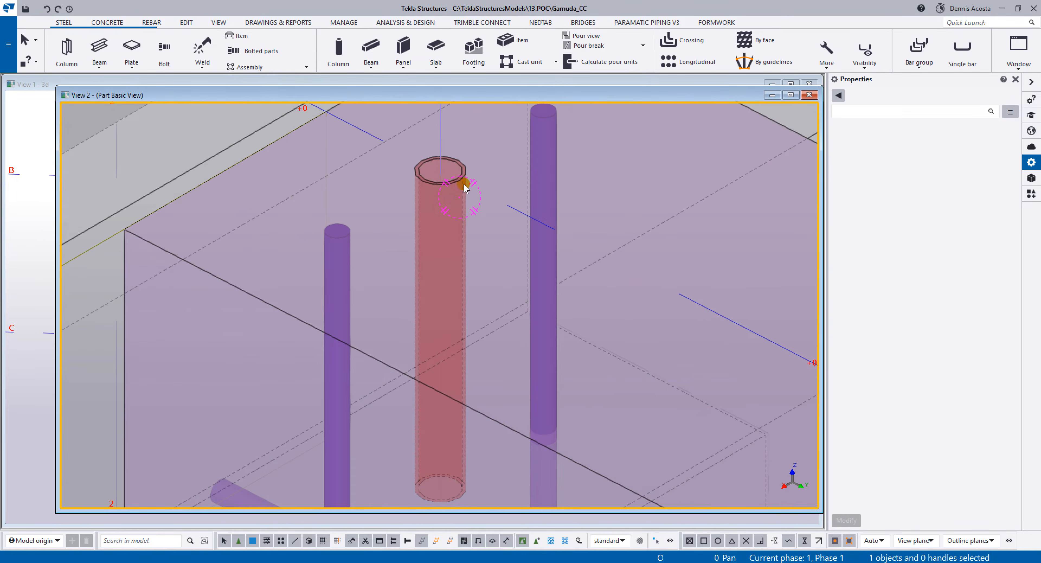
scroll(461, 175, "down", 5)
scroll(461, 175, "up", 3)
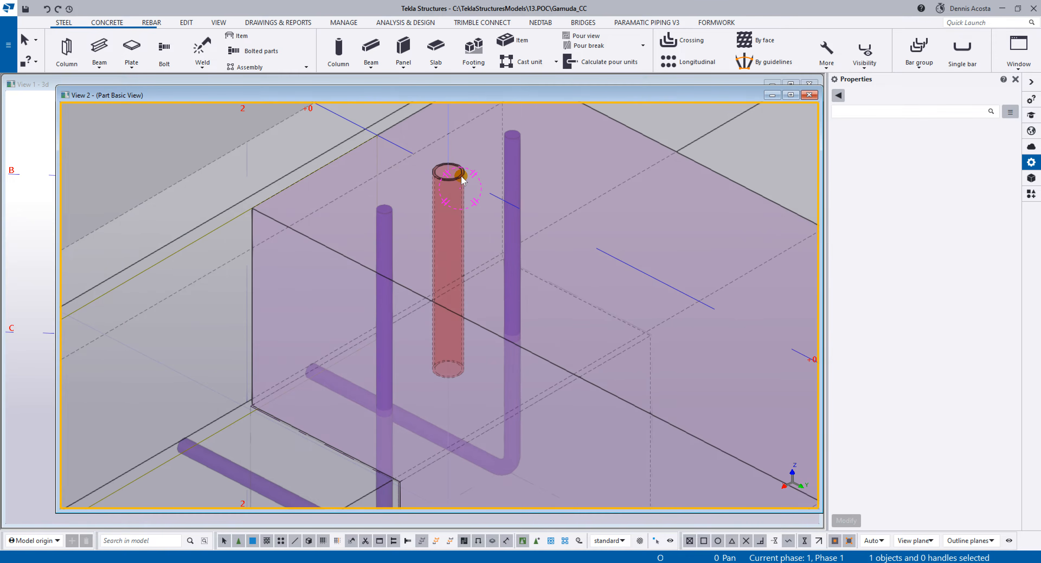
key("ctrl+p")
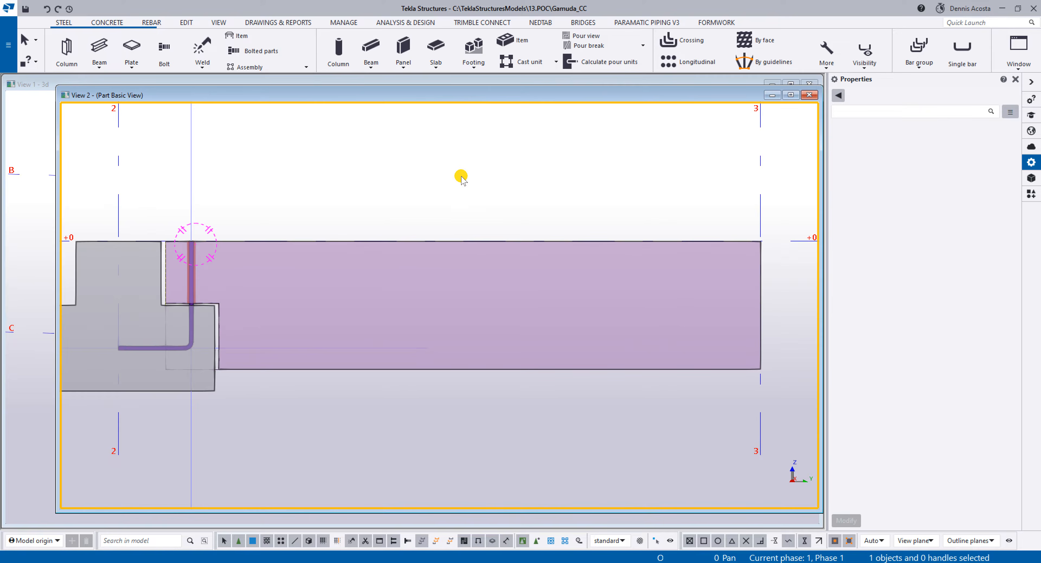
Step: Move the grout tube 115 mm in plan from grid line B to the dowel bar toward grid C, expanding the view depth
scroll(174, 267, "up", 4)
middle_click_drag(197, 241, 328, 218)
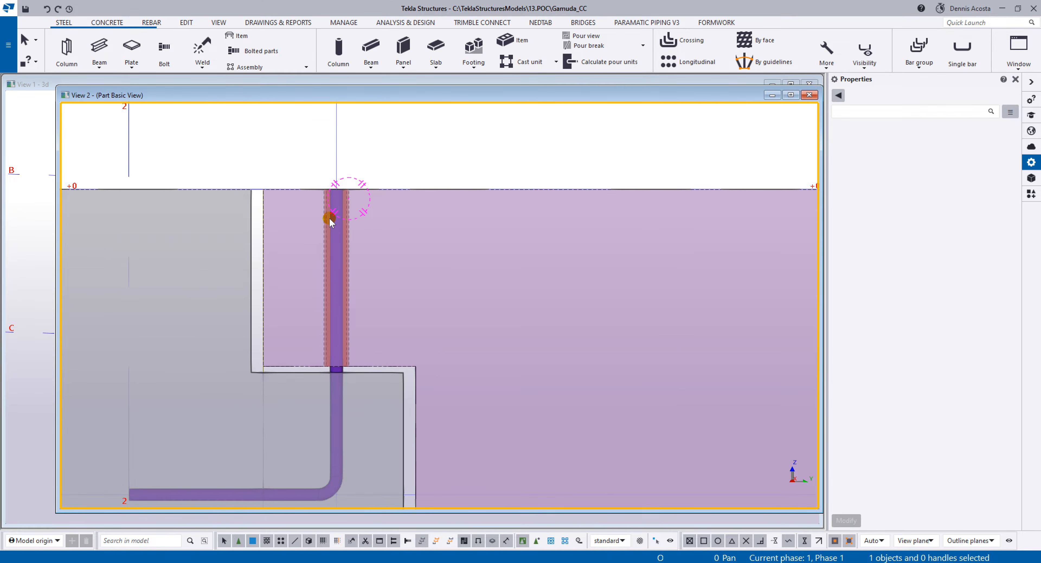
key("ctrl+Tab")
middle_click_drag(495, 203, 457, 234)
key("ctrl+p")
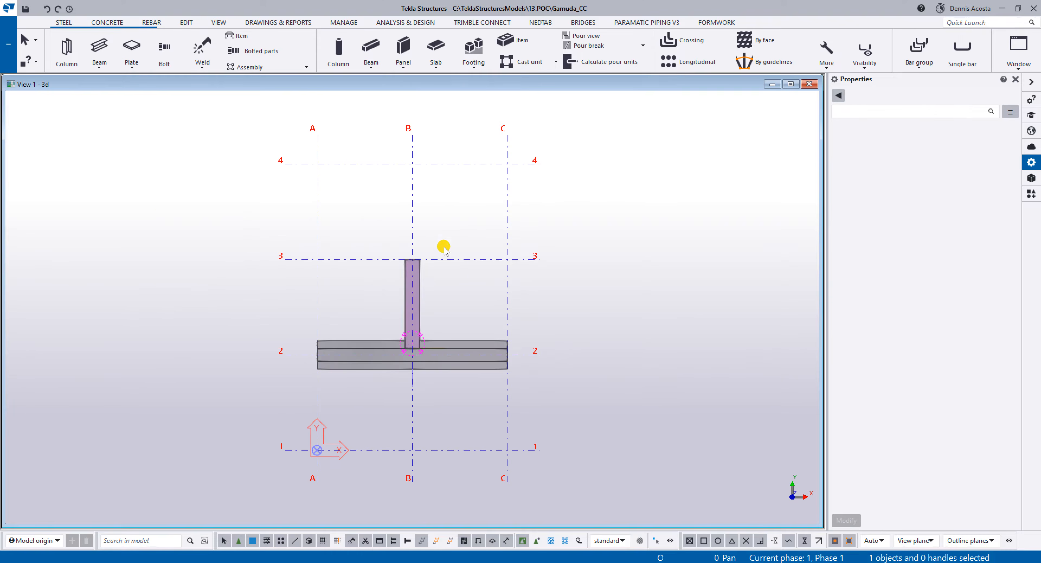
scroll(441, 246, "up", 5)
scroll(373, 383, "up", 3)
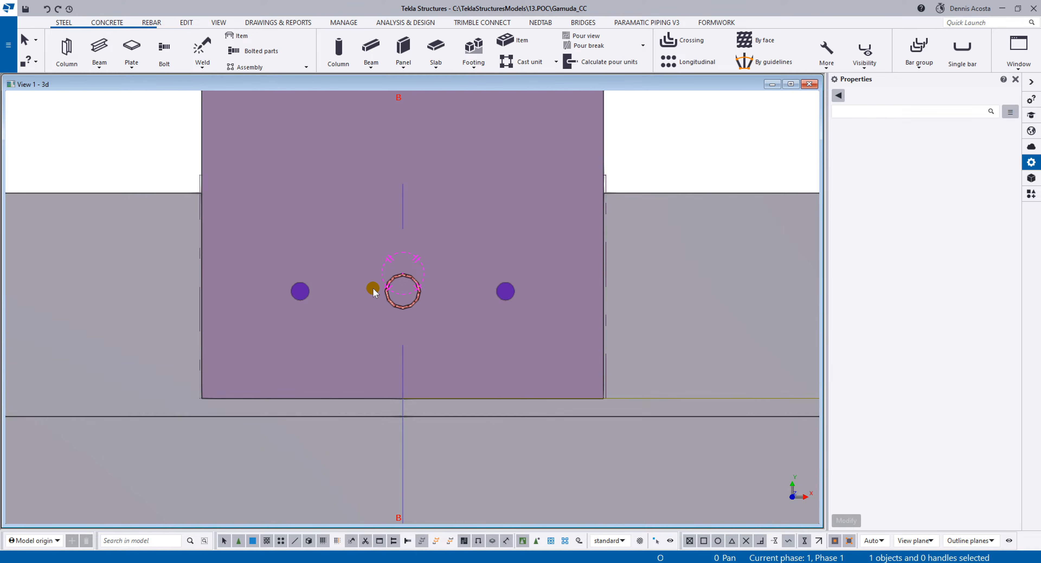
left_click_drag(378, 267, 461, 345)
right_click(421, 258)
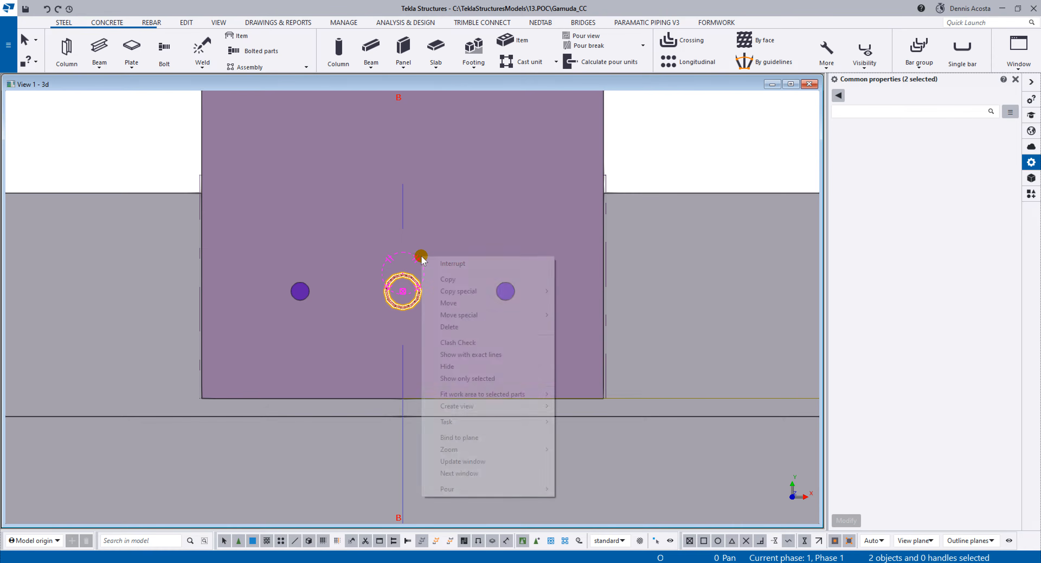
left_click(449, 303)
left_click(402, 291)
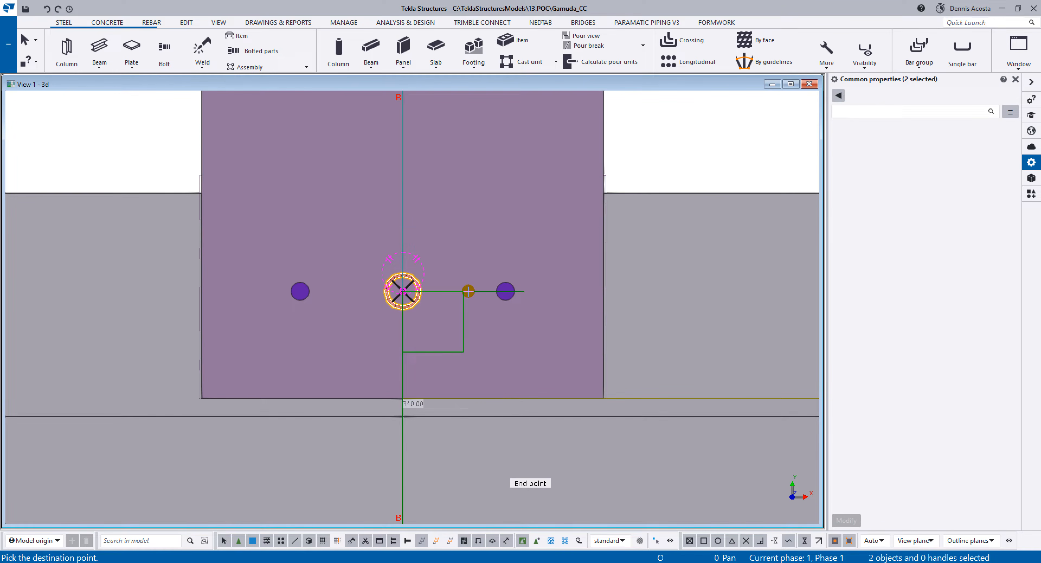
left_click(507, 293)
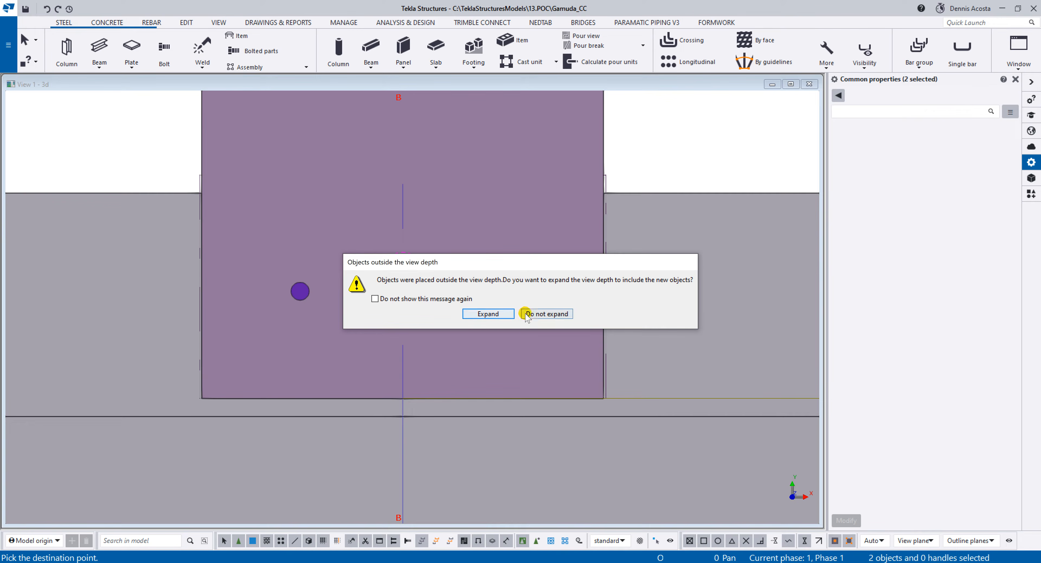
left_click(488, 314)
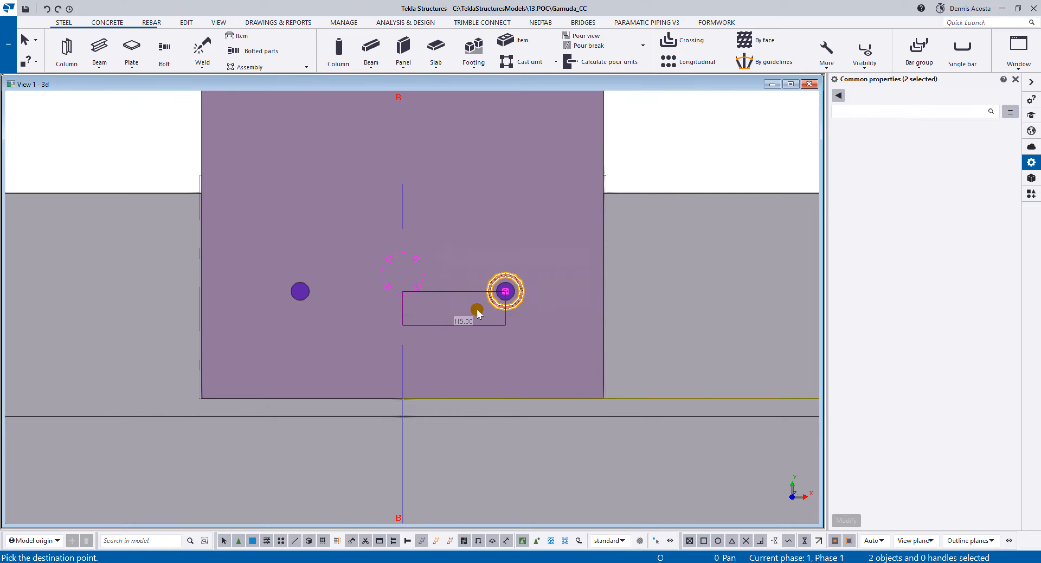
Step: Copy the grout tube 230 mm across onto the other dowel bar, expand the view depth, and end the copy command
scroll(418, 346, "up", 4)
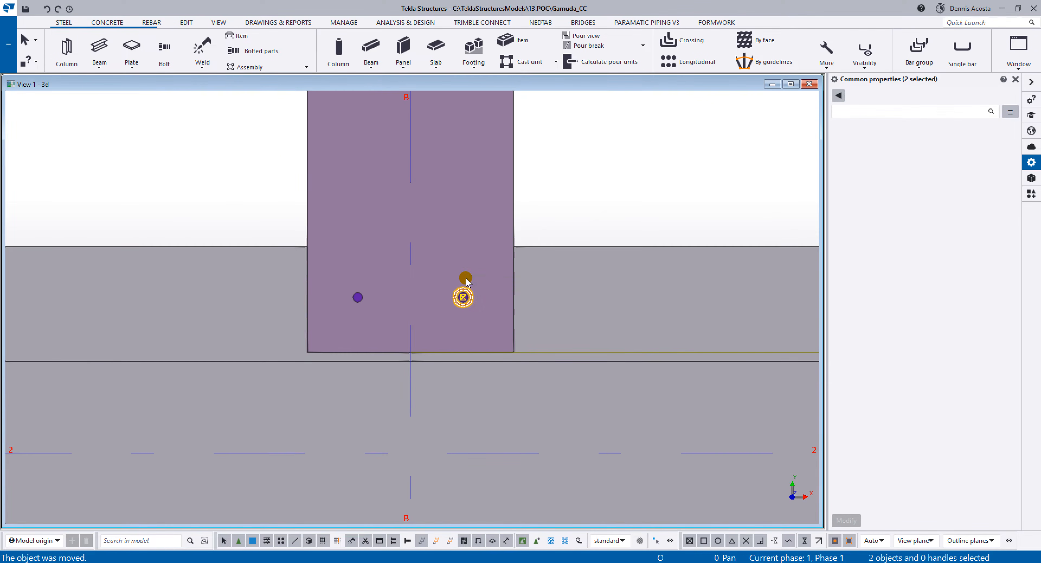
right_click(465, 277)
left_click(478, 298)
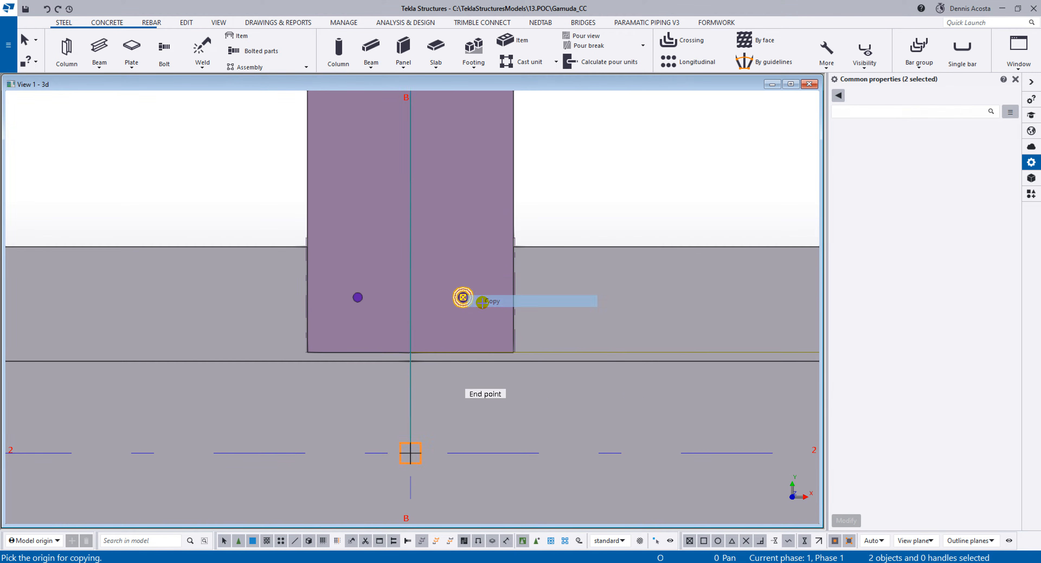
left_click(462, 297)
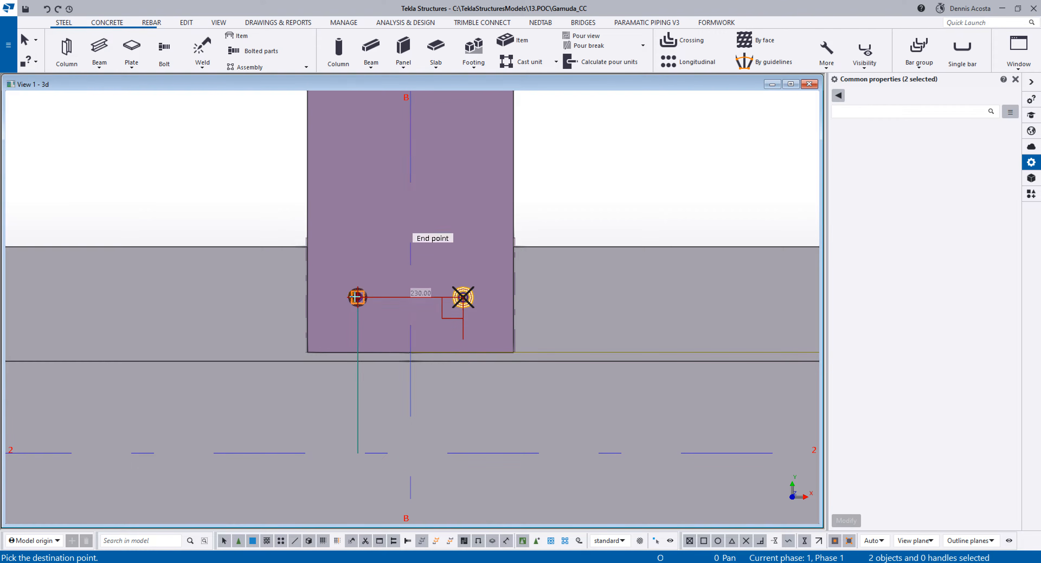
left_click(357, 298)
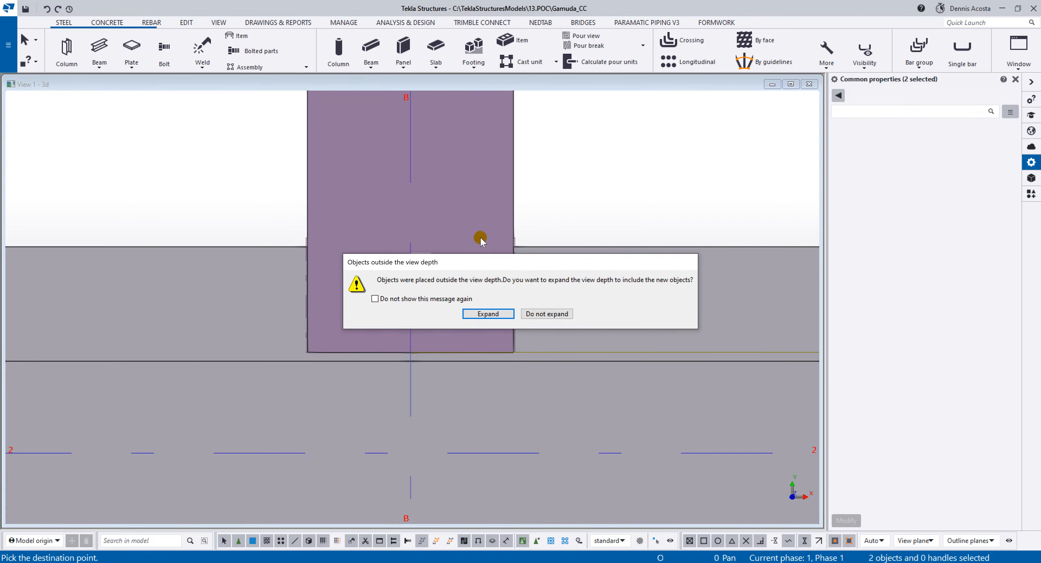
left_click(508, 314)
right_click(443, 290)
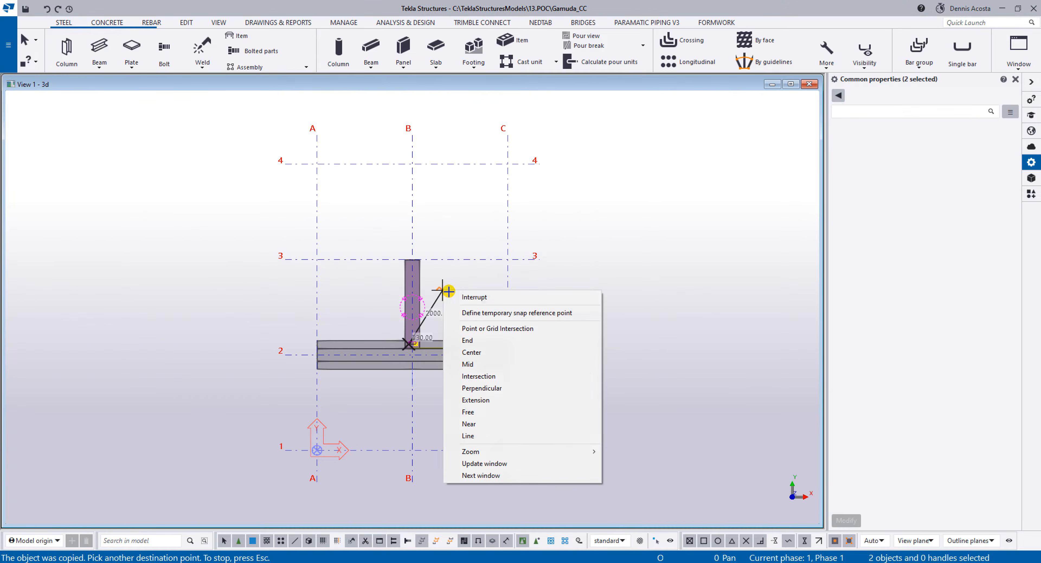
left_click(449, 298)
Step: Part-cut the rectangular beam with the grout tube nearest its side face in the 3D section view, and end the cut command
scroll(409, 345, "up", 4)
key("ctrl+Tab")
scroll(363, 258, "up", 3)
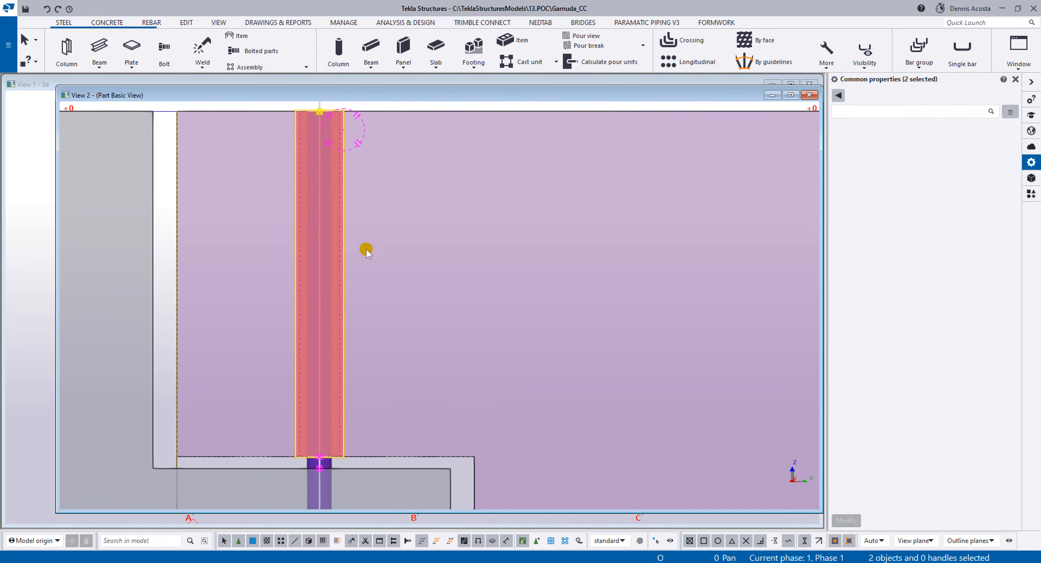
key("ctrl+p")
middle_click_drag(365, 250, 371, 362)
scroll(409, 325, "down", 4)
scroll(440, 296, "up", 3)
middle_click_drag(426, 290, 414, 278)
left_click(184, 23)
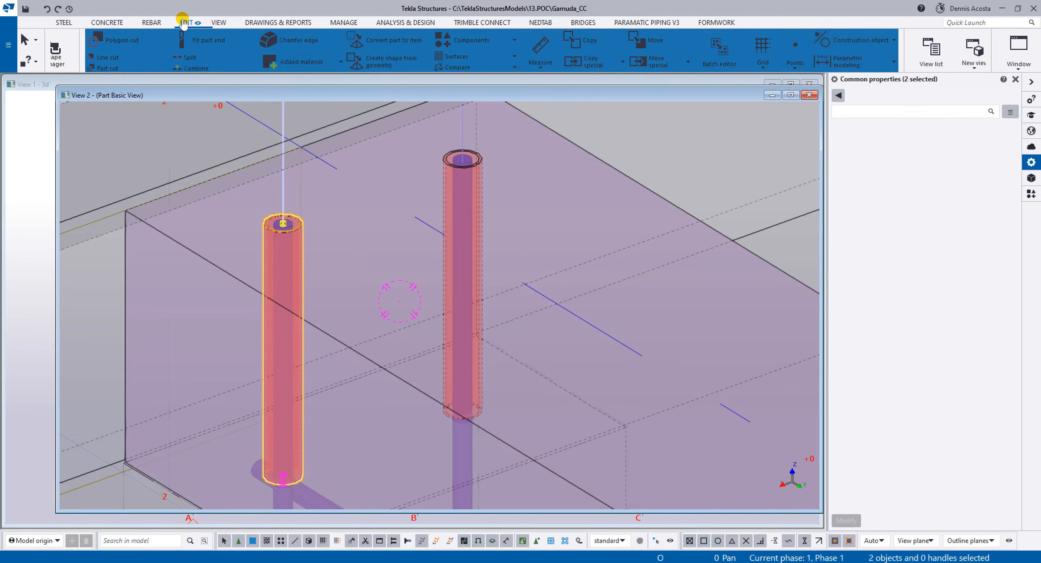
left_click(73, 68)
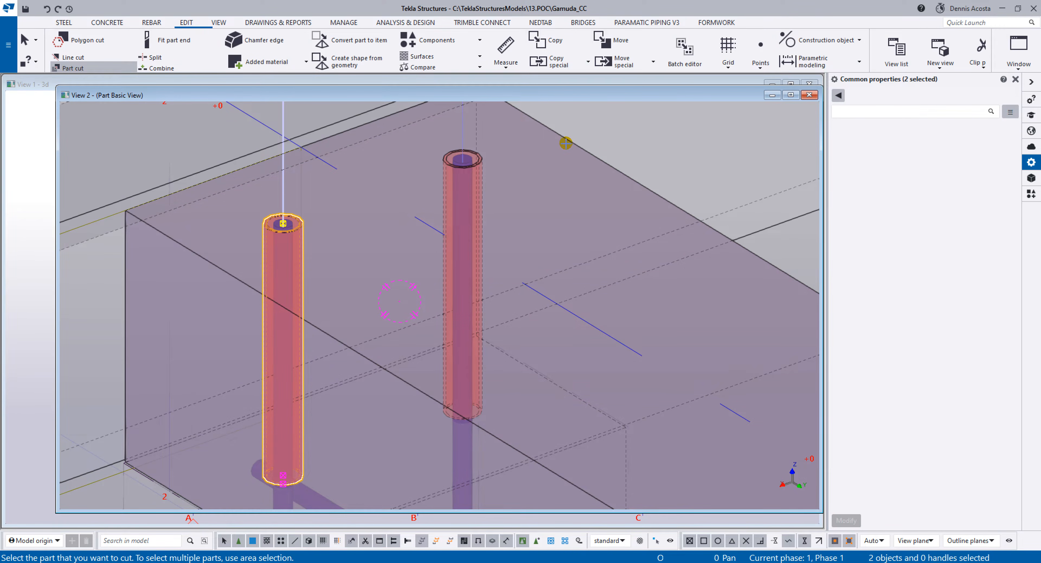
left_click(565, 143)
scroll(495, 158, "up", 5)
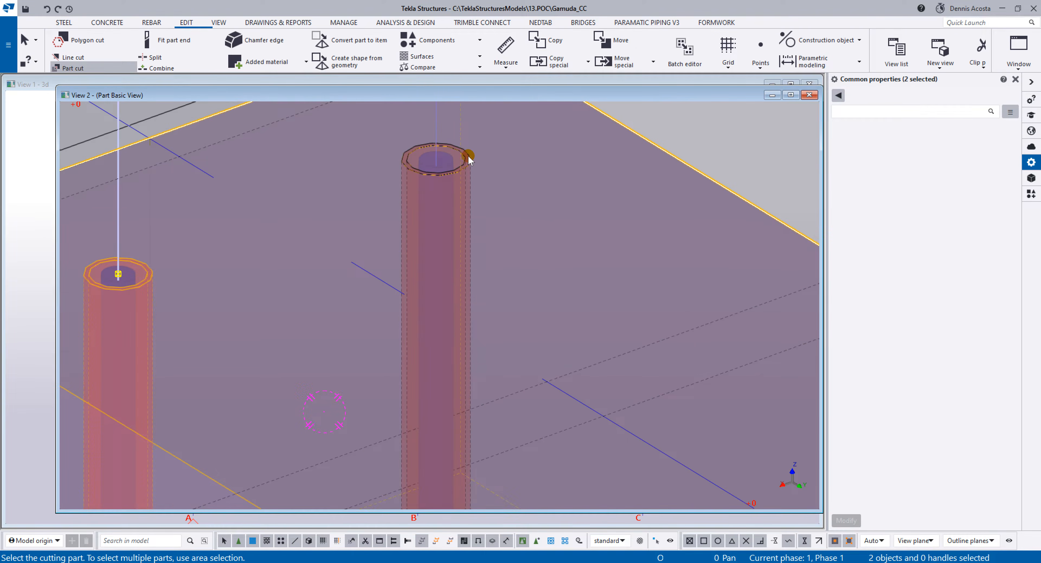
scroll(468, 160, "down", 4)
scroll(265, 242, "up", 4)
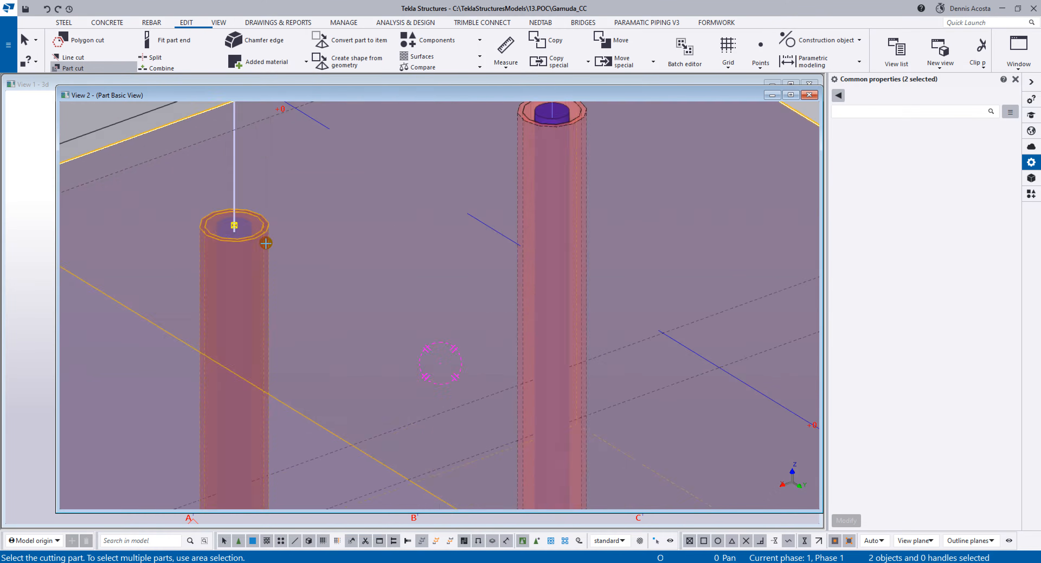
left_click(264, 228)
scroll(313, 223, "down", 4)
right_click(392, 198)
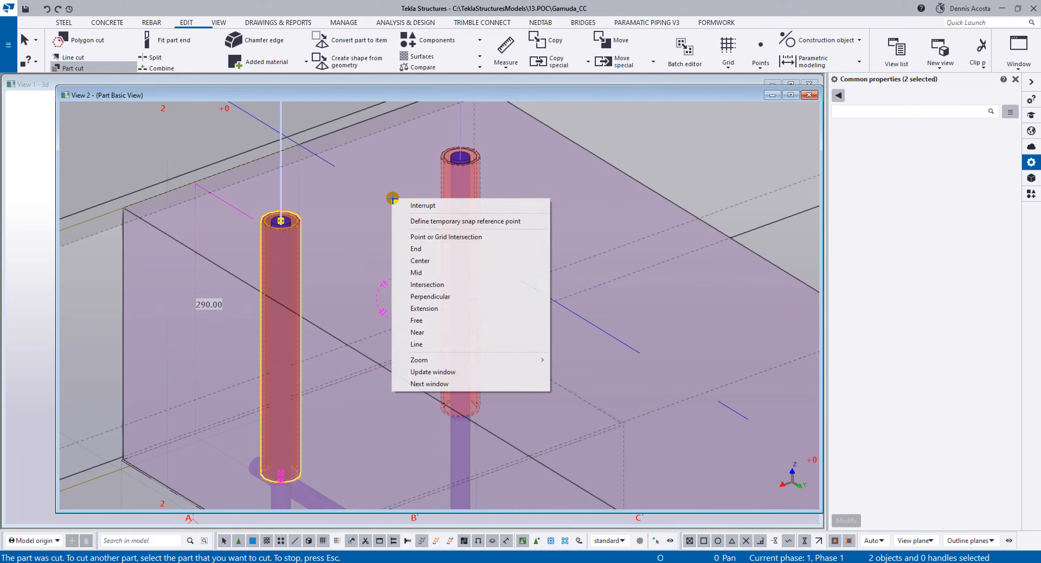
left_click(402, 204)
scroll(365, 265, "down", 3)
middle_click_drag(365, 265, 323, 249, "ctrl")
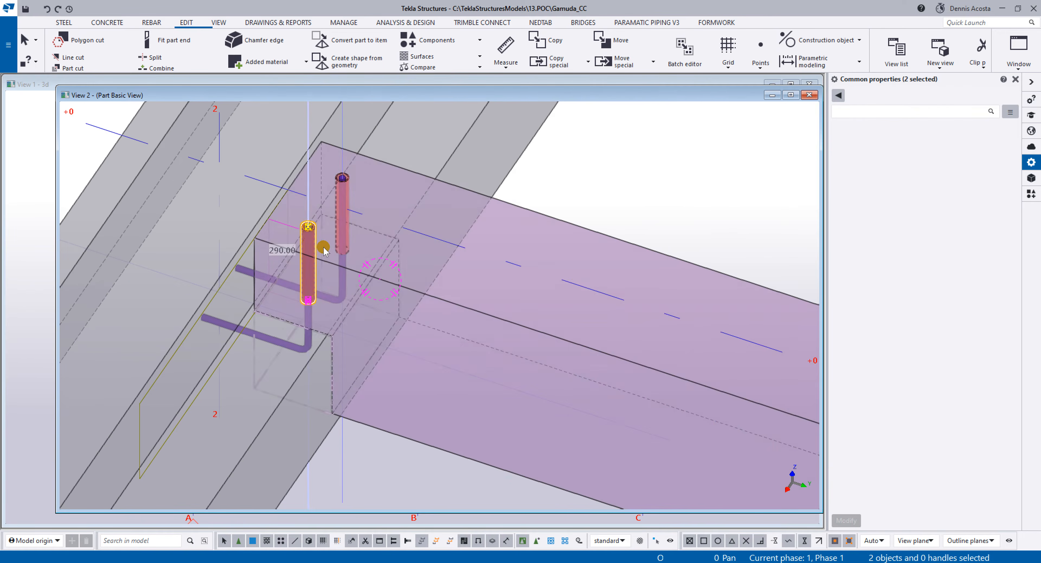
scroll(323, 249, "up", 2)
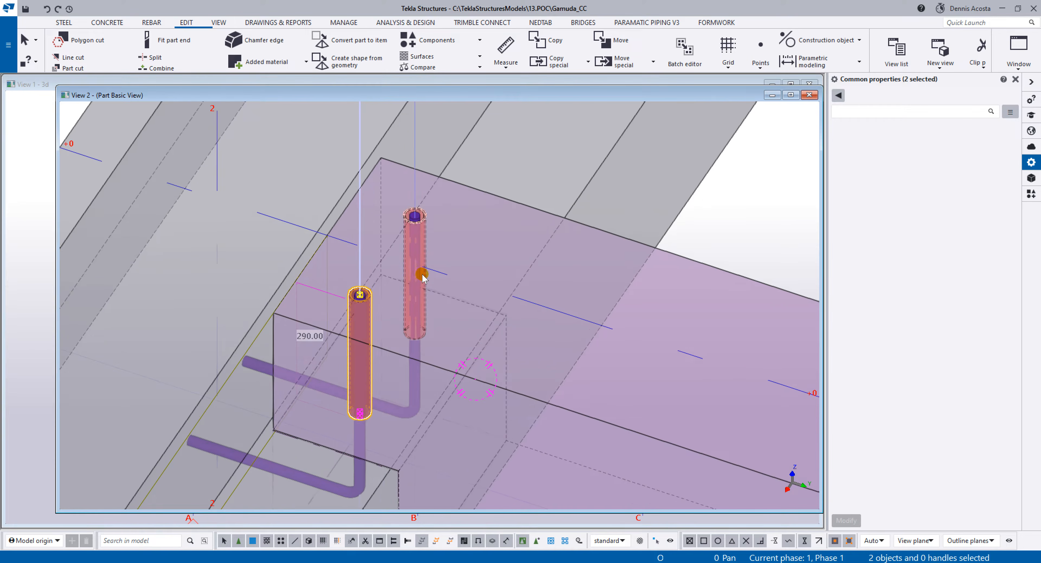
middle_click_drag(422, 275, 528, 276, "ctrl")
scroll(422, 221, "up", 2)
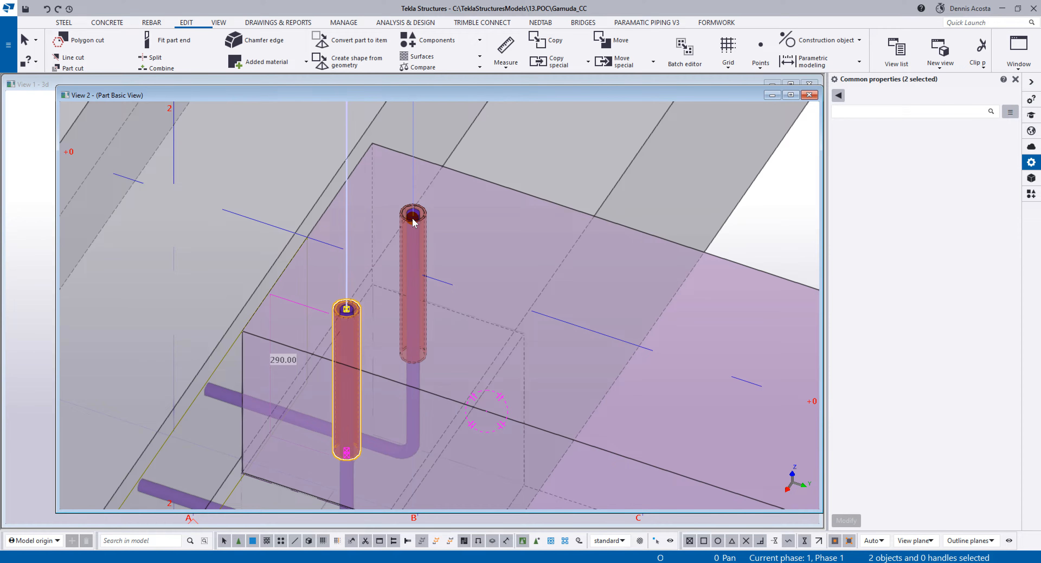
scroll(412, 212, "up", 5)
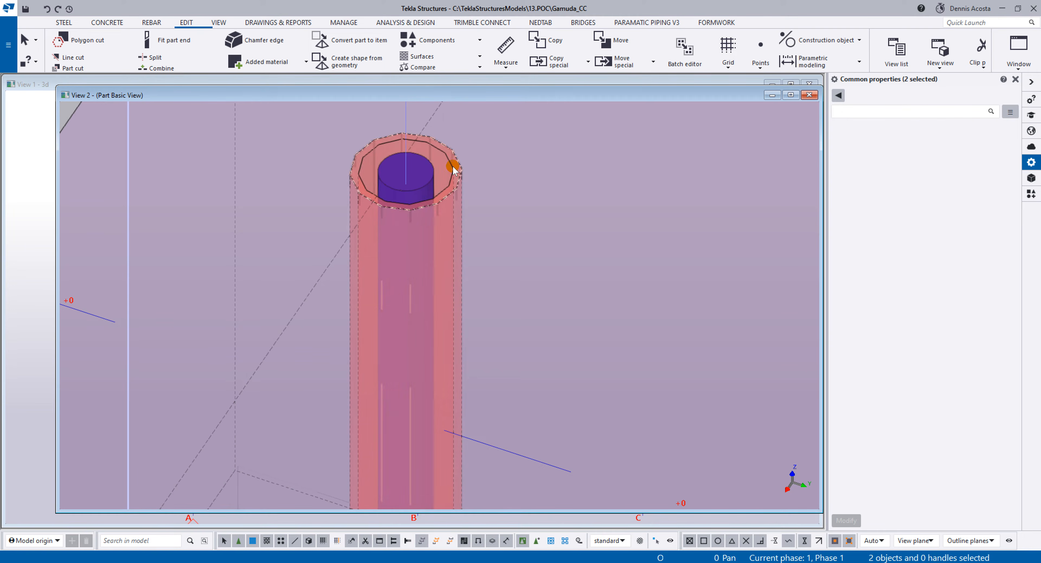
left_click(452, 170)
scroll(445, 176, "down", 5)
scroll(351, 315, "up", 6)
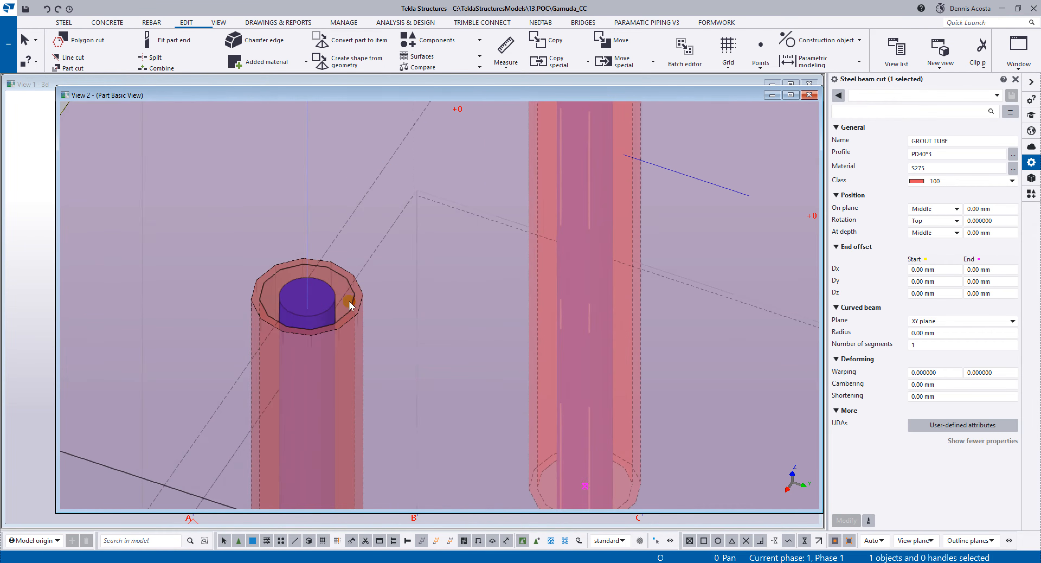
left_click(356, 301, "ctrl")
right_click(360, 288)
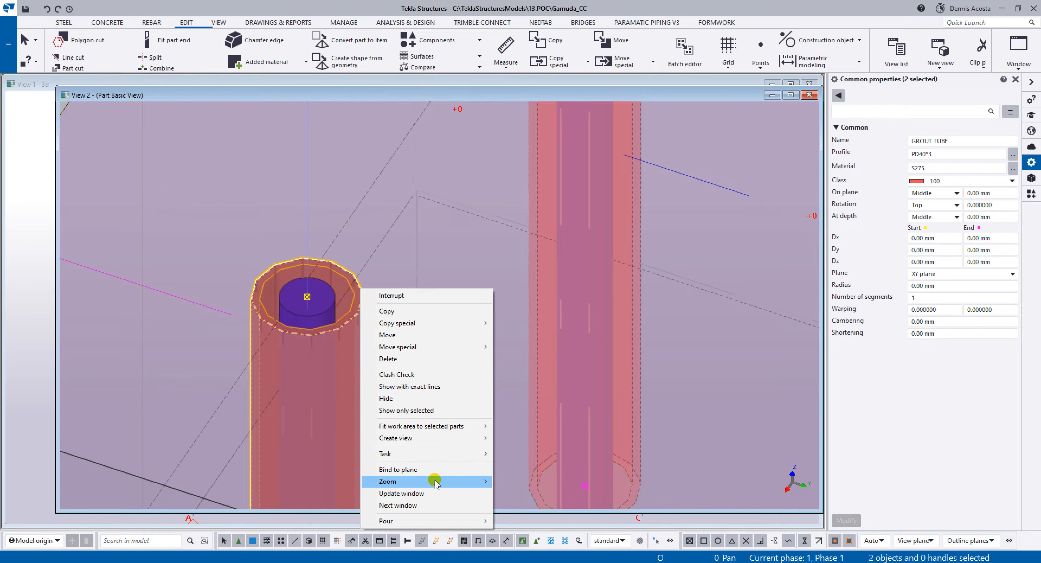
left_click(311, 292)
Step: Select both grout tubes and add them to the rectangular beam's assembly, ending the command
scroll(319, 271, "up", 6)
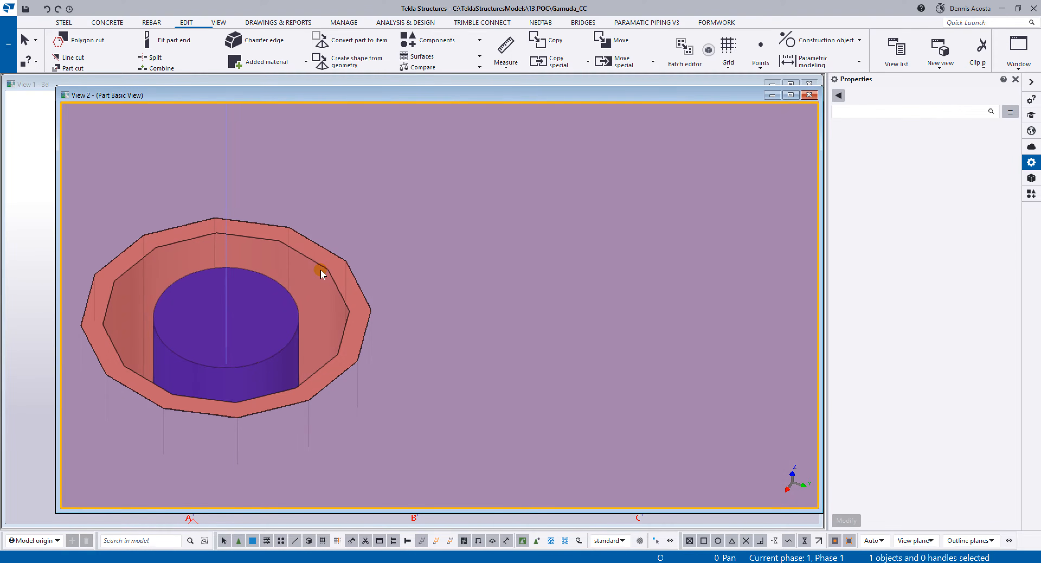
left_click(307, 279)
scroll(305, 282, "down", 5)
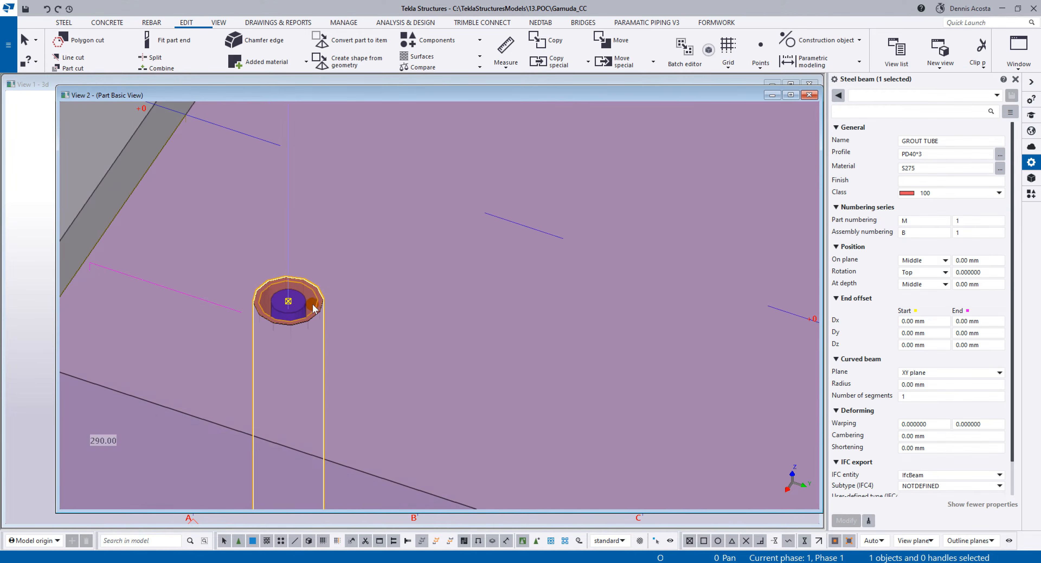
middle_click_drag(462, 255, 389, 417)
scroll(346, 326, "up", 8)
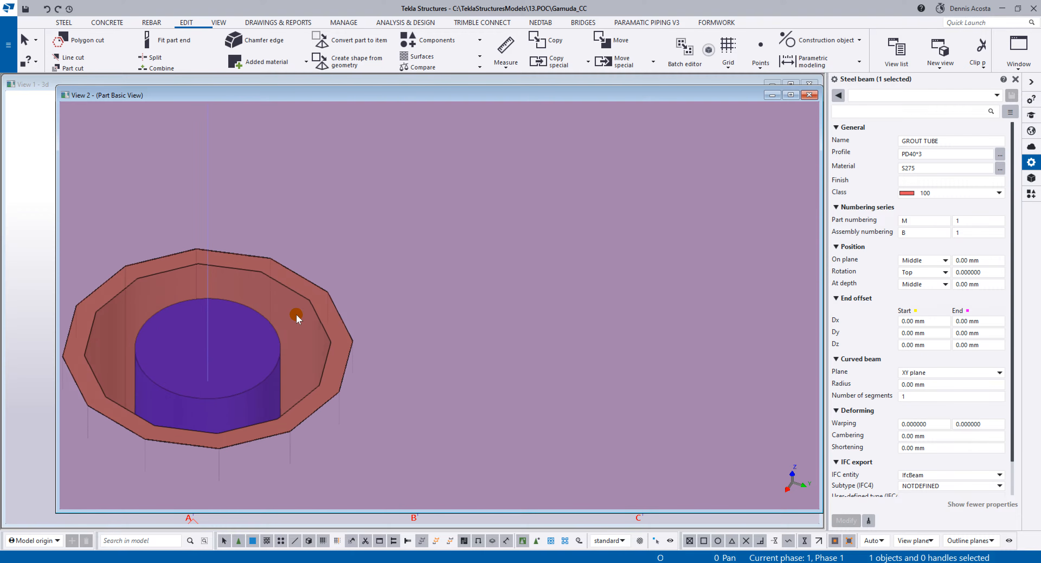
left_click(297, 315, "ctrl")
scroll(297, 315, "down", 3)
scroll(297, 315, "down", 5)
middle_click_drag(298, 315, 419, 218)
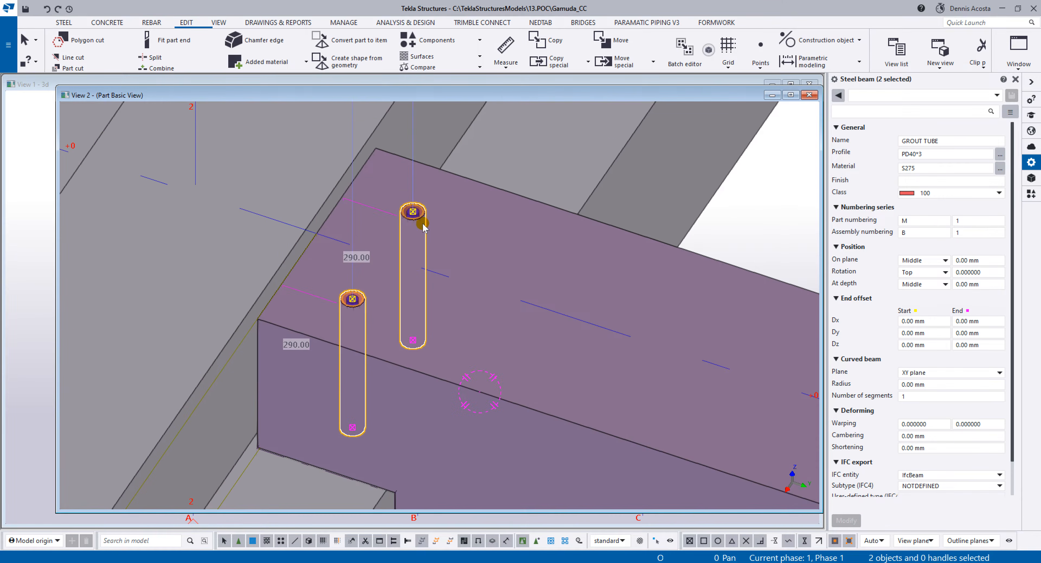
right_click(419, 211)
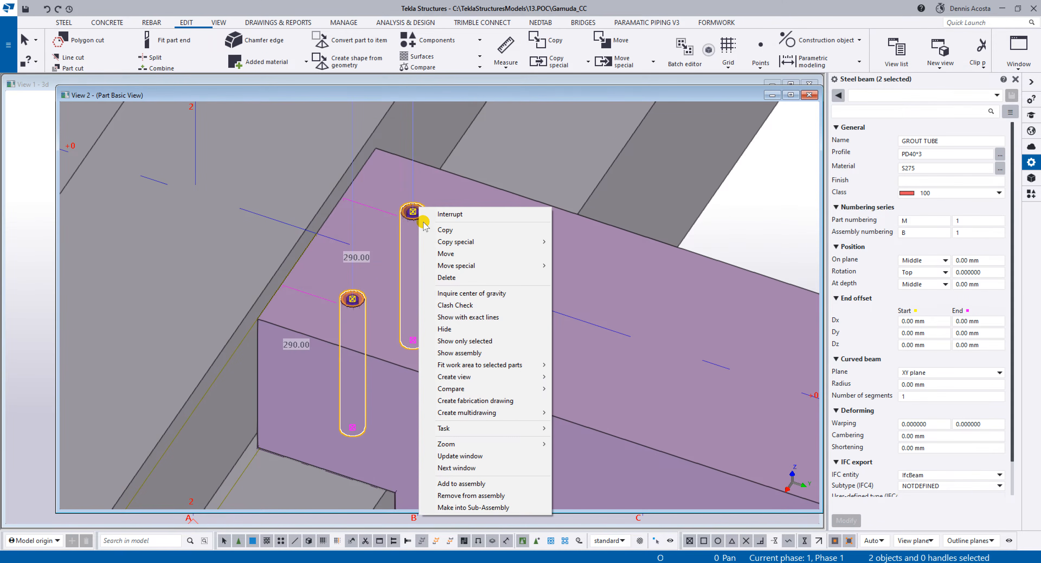
left_click(499, 484)
left_click(613, 285)
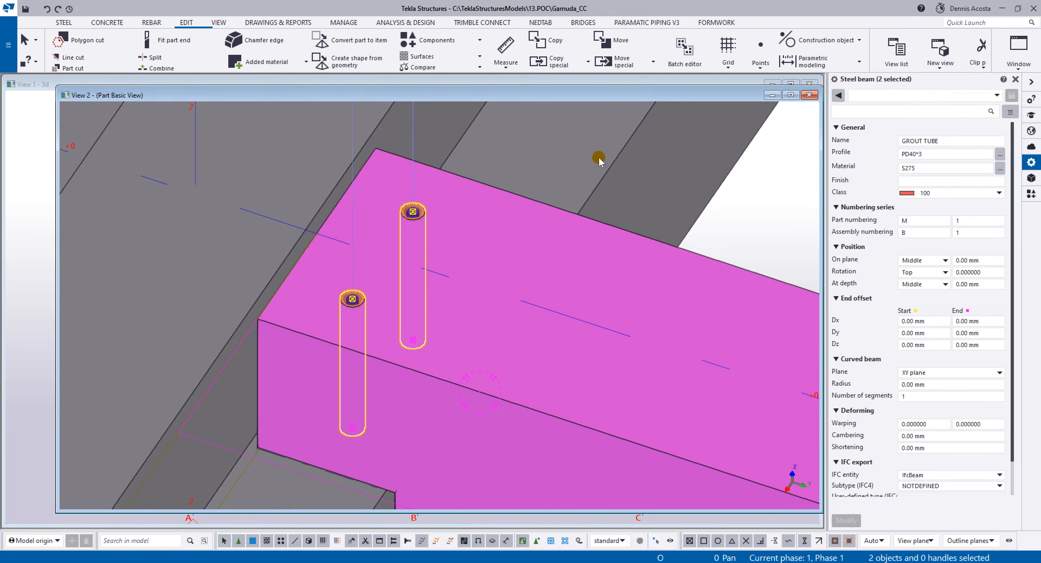
right_click(600, 155)
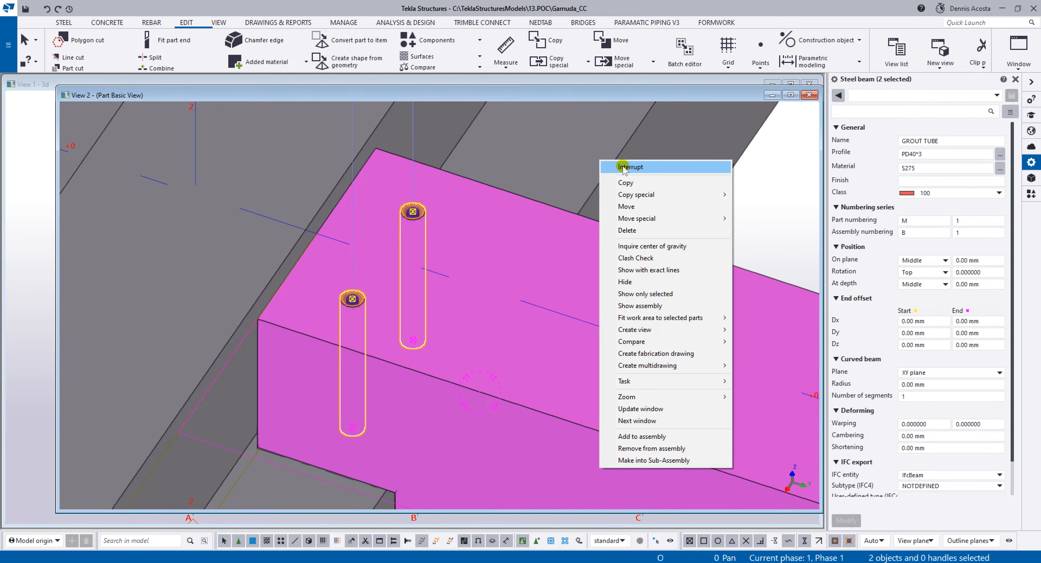
left_click(622, 165)
Step: Inquire the rectangular beam's cast unit and highlight the GROUT TUBE line under its embedded objects
scroll(527, 290, "down", 2)
left_click(531, 232)
right_click(533, 232)
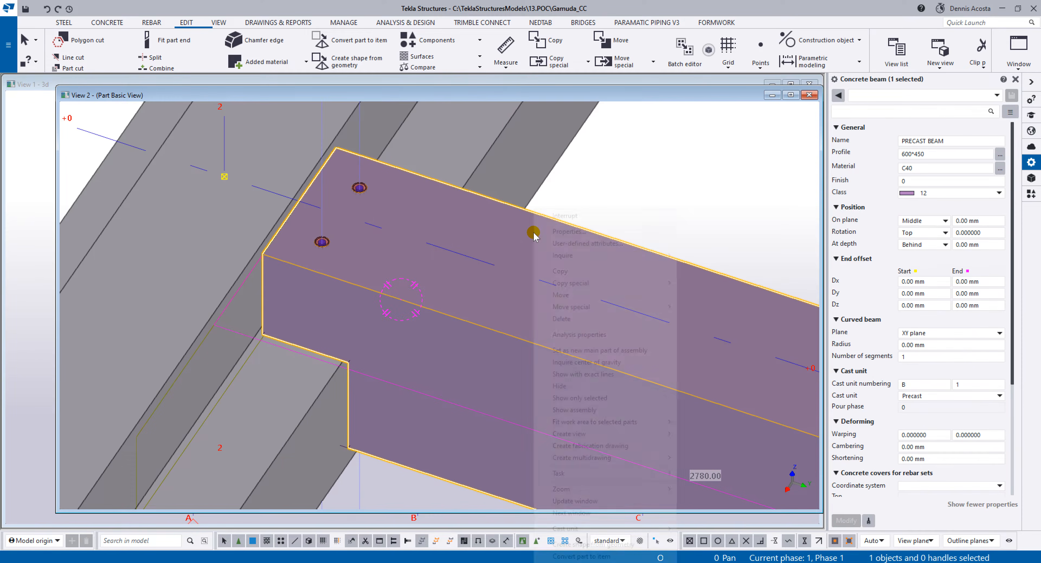
mouse_move(614, 255)
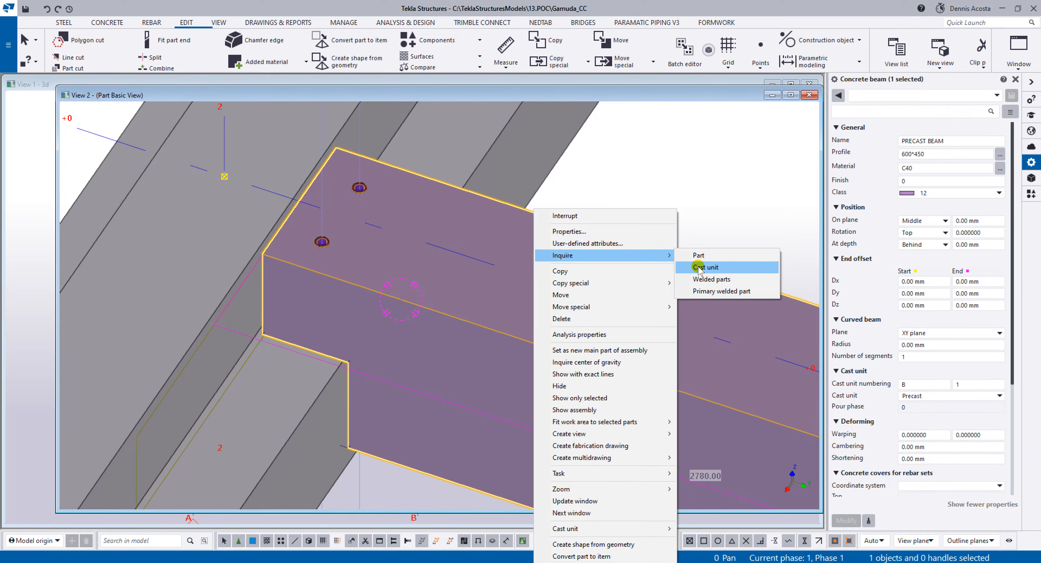
left_click(701, 269)
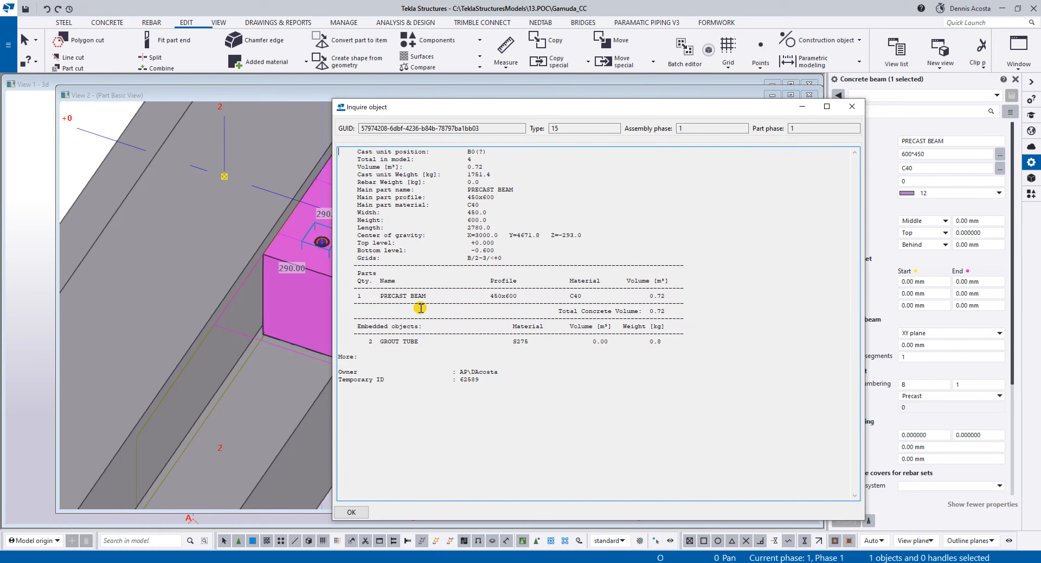
left_click_drag(369, 343, 417, 345)
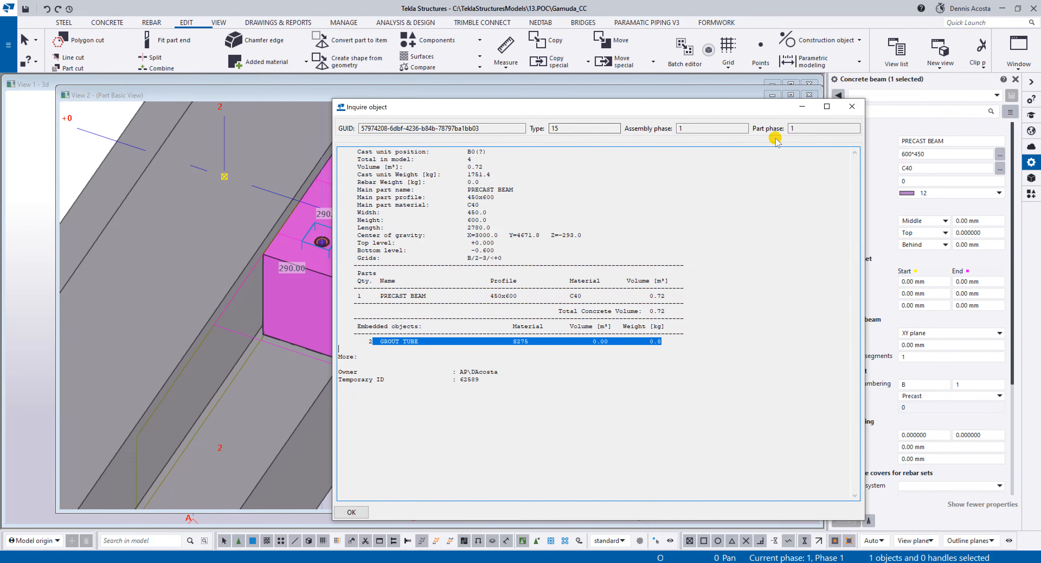
Step: Close the inquiry report, select both grout tubes in the rectangular beam, and rename them CORR PIPE
left_click(851, 106)
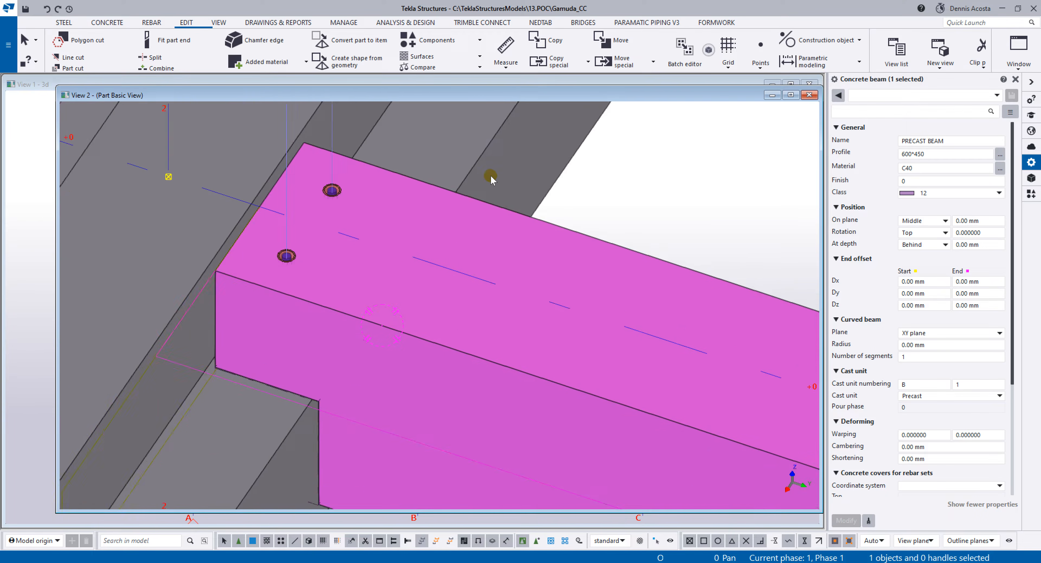
scroll(281, 204, "up", 5)
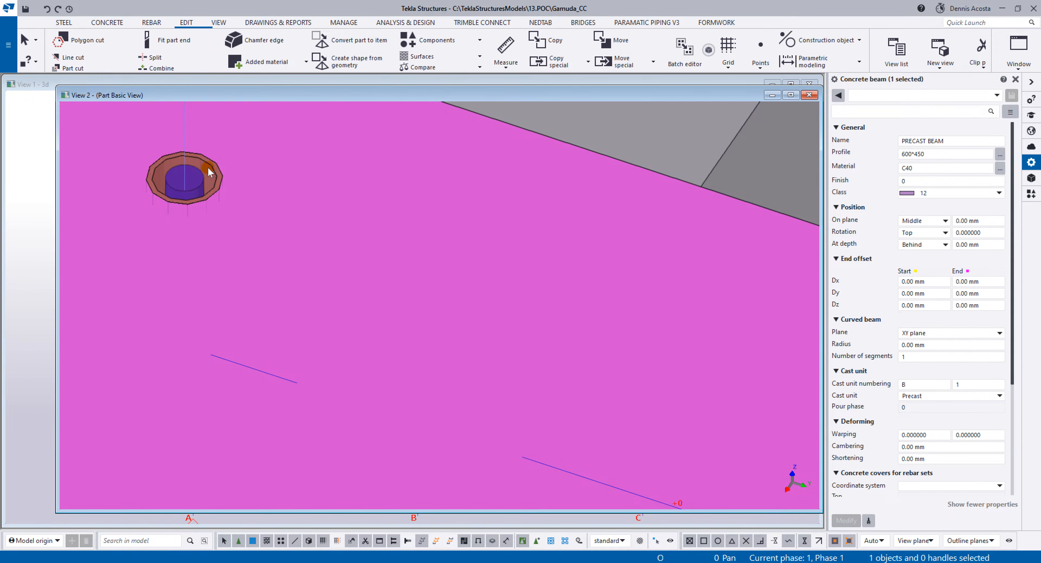
left_click(209, 203)
scroll(209, 203, "down", 2)
middle_click_drag(103, 343, 313, 239)
scroll(304, 226, "up", 8)
scroll(305, 225, "up", 1)
scroll(323, 222, "down", 1)
left_click(323, 222, "ctrl")
scroll(323, 226, "down", 3)
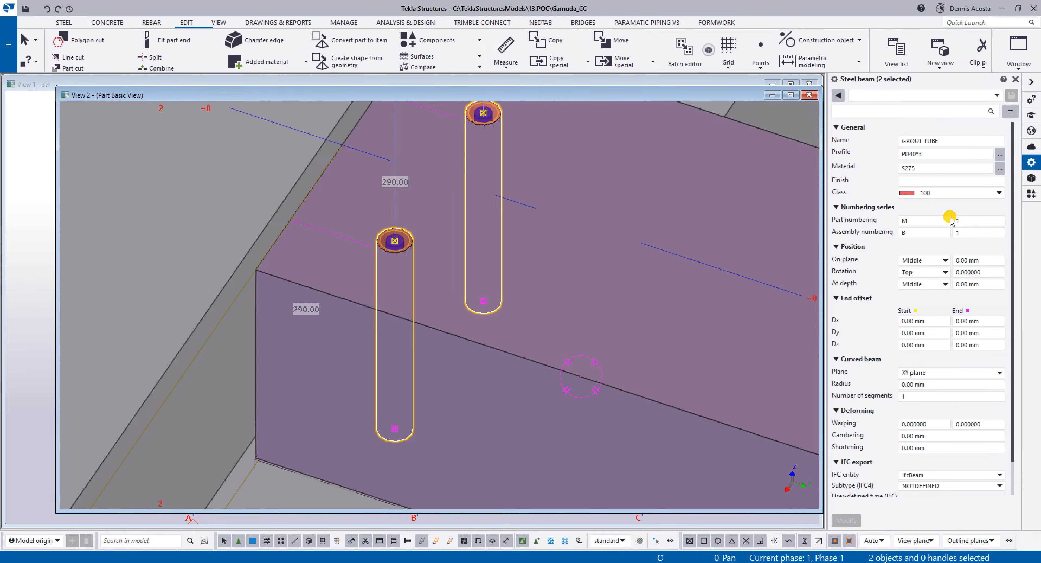
left_click(919, 140)
type("CORR PIPE")
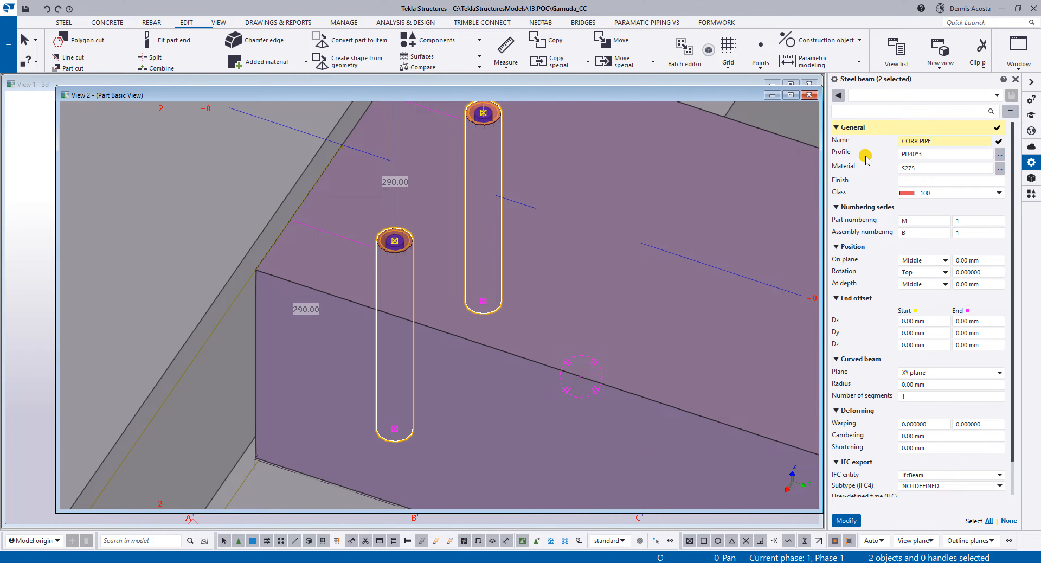
left_click(846, 520)
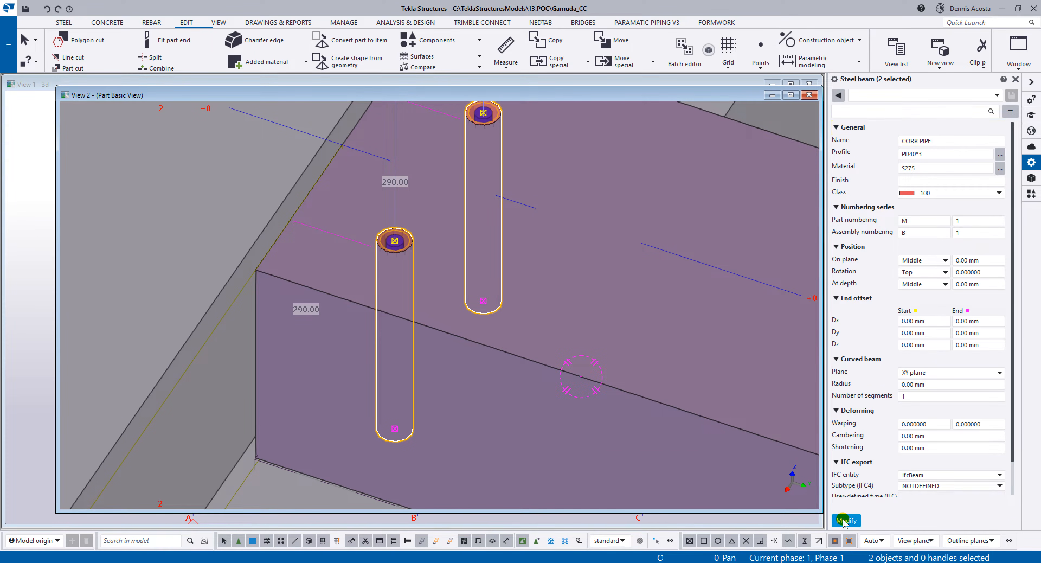
Step: Inquire the rectangular beam's cast unit, highlight the CORR PIPE entry under its embedded objects, and close the report
scroll(518, 244, "down", 2)
left_click(525, 220)
right_click(527, 209)
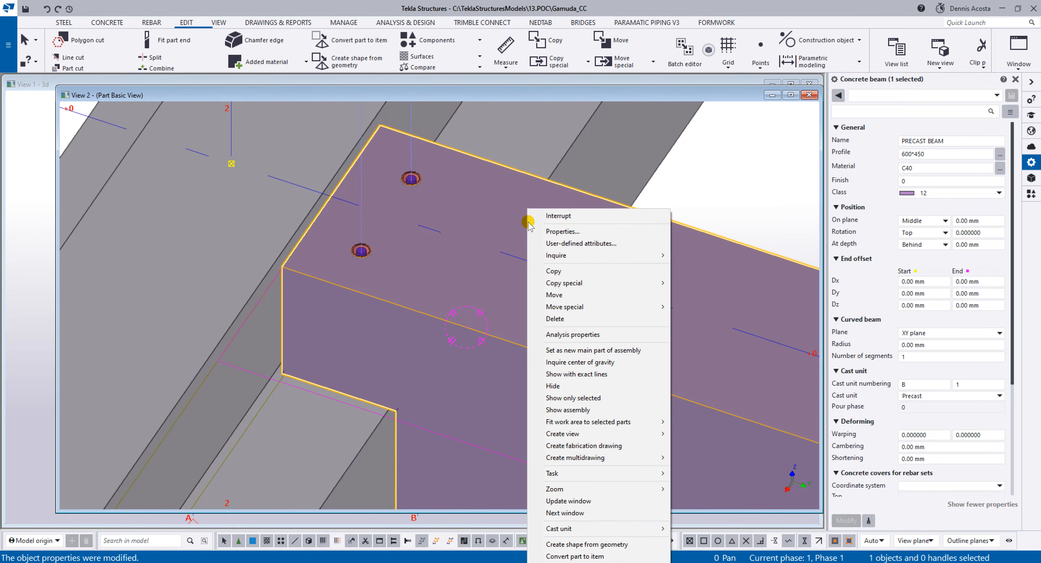
mouse_move(557, 255)
left_click(698, 267)
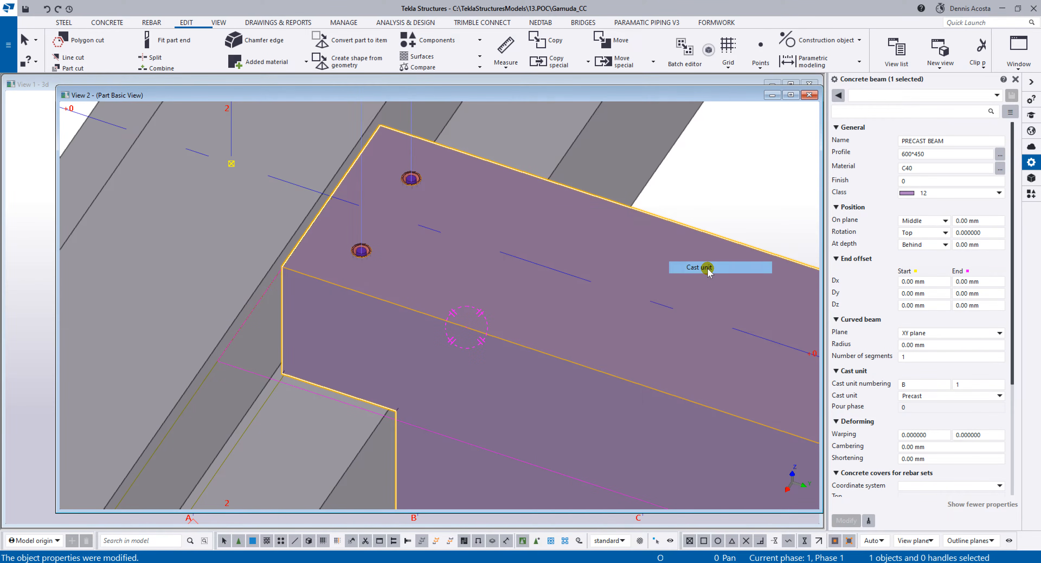
left_click_drag(417, 341, 349, 339)
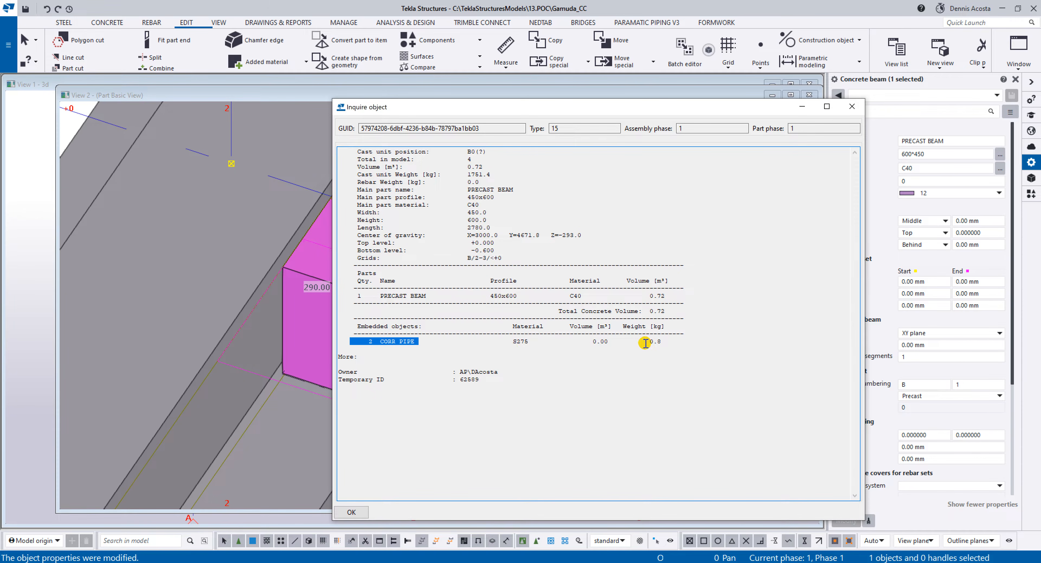
left_click(851, 107)
scroll(586, 335, "down", 3)
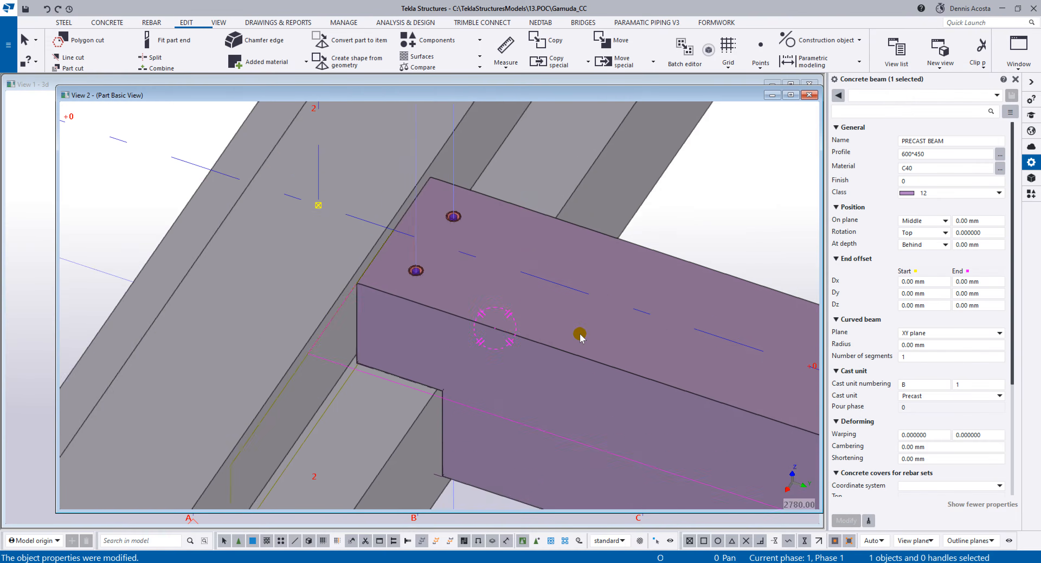
Step: Show the part view in plane view with transparent parts to examine the pipes and dowels, including in 3D
left_click(671, 222)
key("ctrl+p")
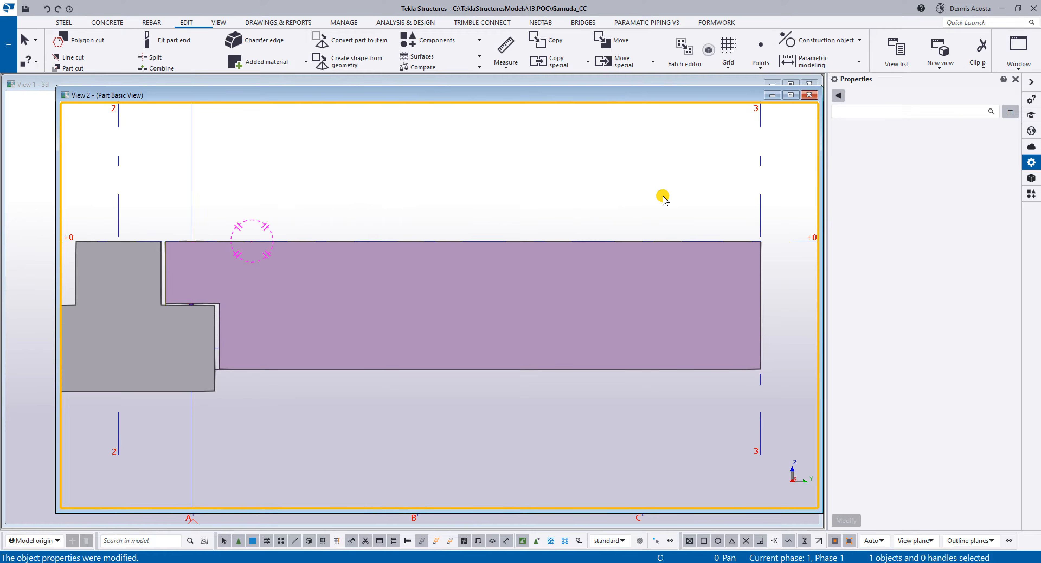
key("ctrl+2")
middle_click_drag(235, 244, 449, 187)
scroll(436, 196, "up", 5)
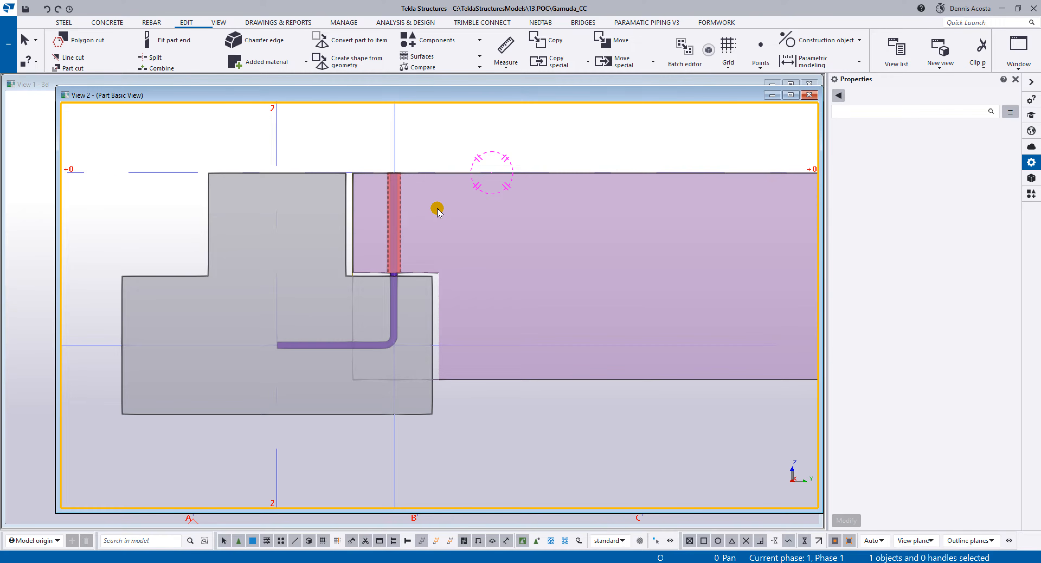
scroll(418, 241, "down", 2)
mouse_move(413, 243)
middle_mouse_down("ctrl")
mouse_move(376, 266)
mouse_move(400, 238)
middle_mouse_up("ctrl")
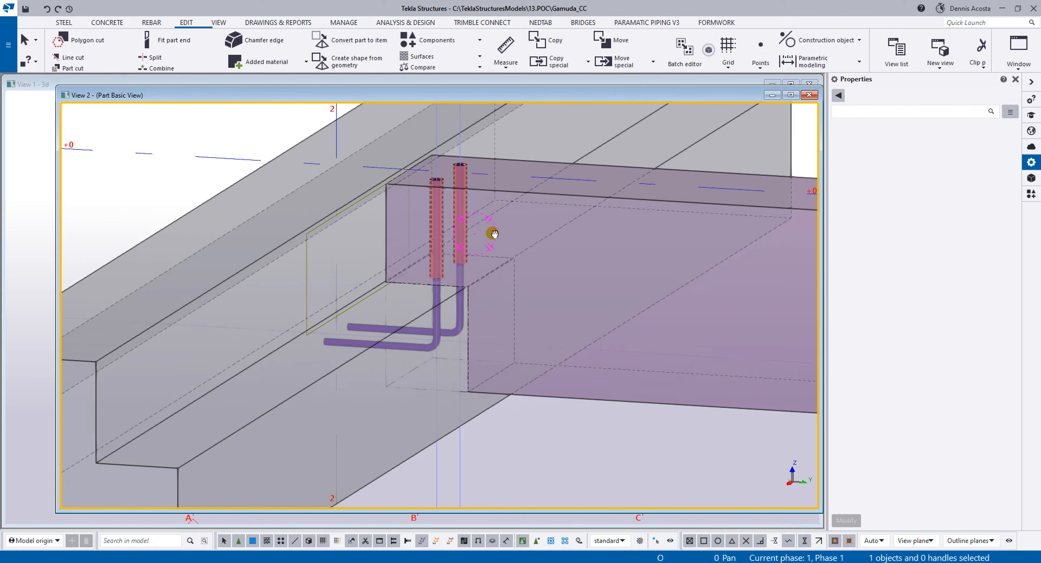
Step: Delete the two vertical construction lines running through the corrugated pipes at the beam joint
scroll(494, 232, "down", 3)
scroll(521, 245, "up", 1)
middle_click_drag(530, 250, 532, 325, "ctrl")
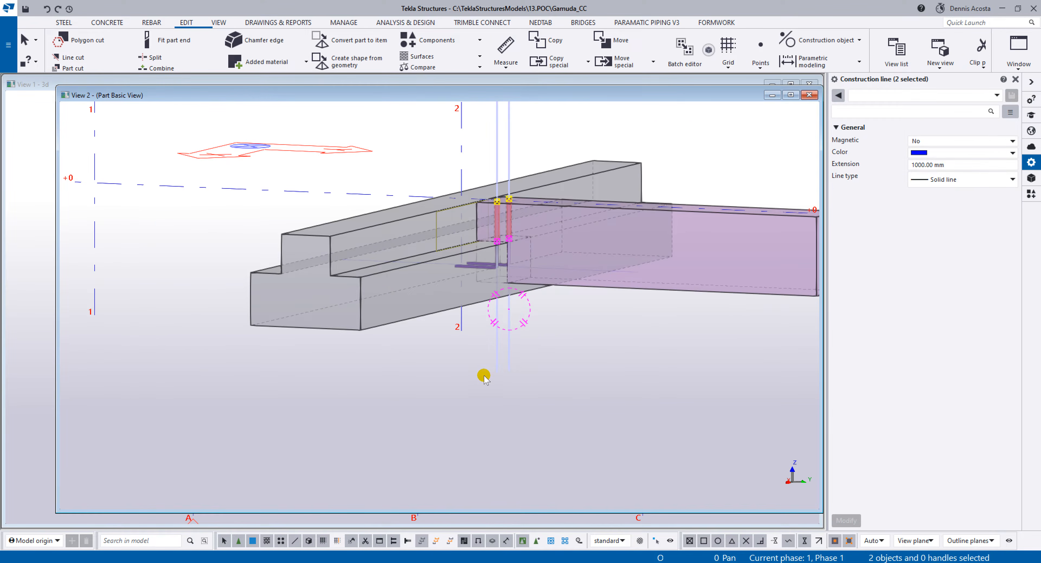
scroll(425, 267, "up", 3)
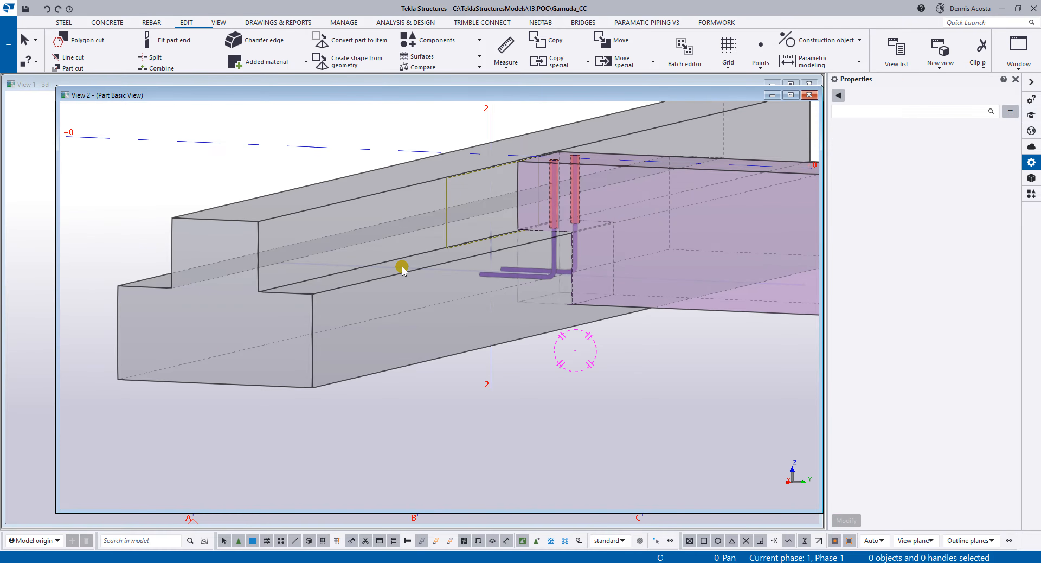
left_click(402, 267)
middle_click_drag(402, 267, 430, 304, "ctrl")
scroll(472, 295, "up", 4)
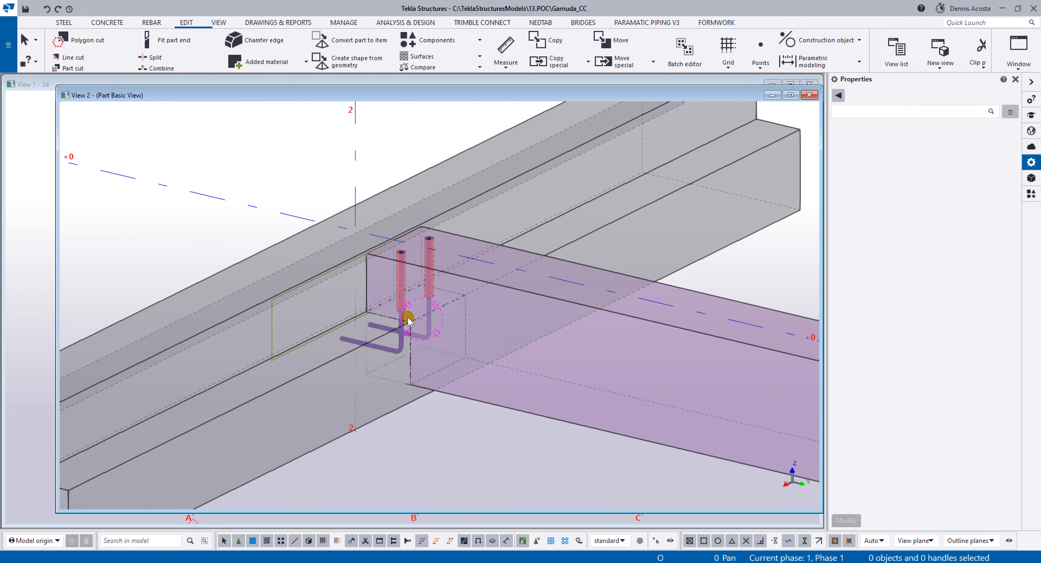
scroll(409, 320, "down", 3)
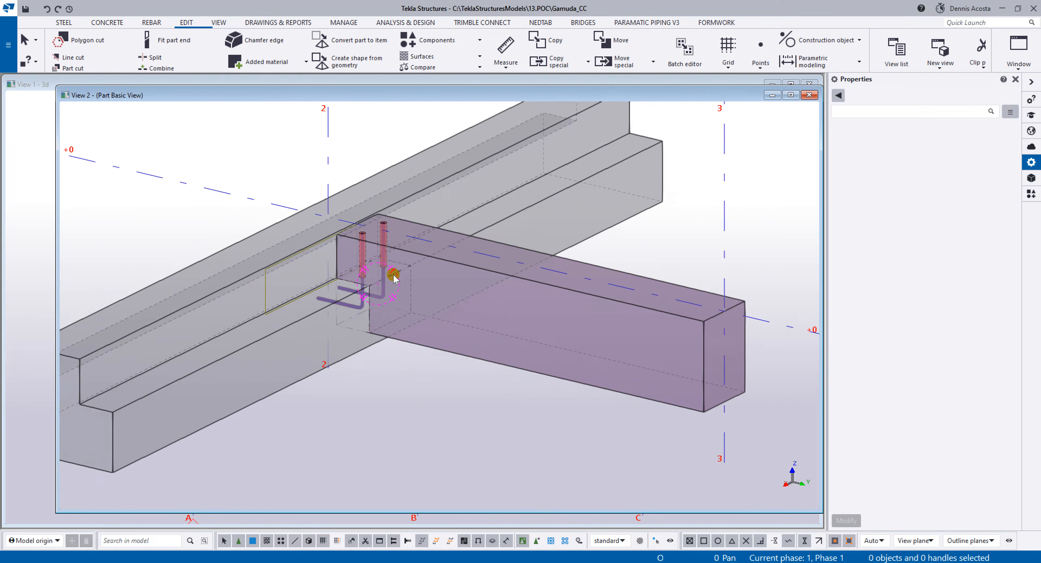
Step: Check the polygon cut at the notch and select the corrugated pipes, dowel bars and cuts together at the beam joint
left_click_drag(207, 138, 507, 420)
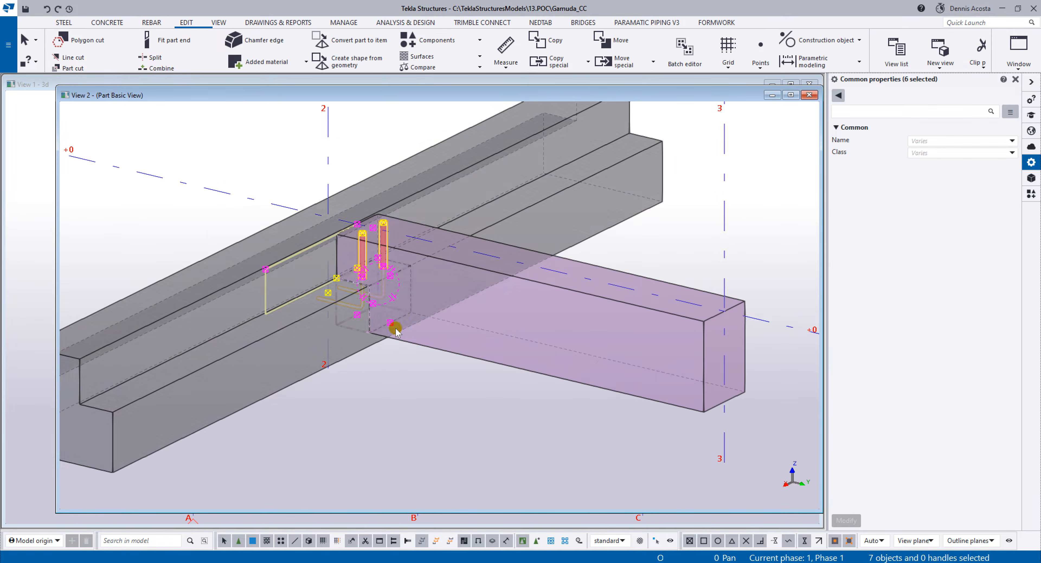
scroll(462, 340, "up", 5)
left_click(277, 341)
scroll(282, 398, "down", 2)
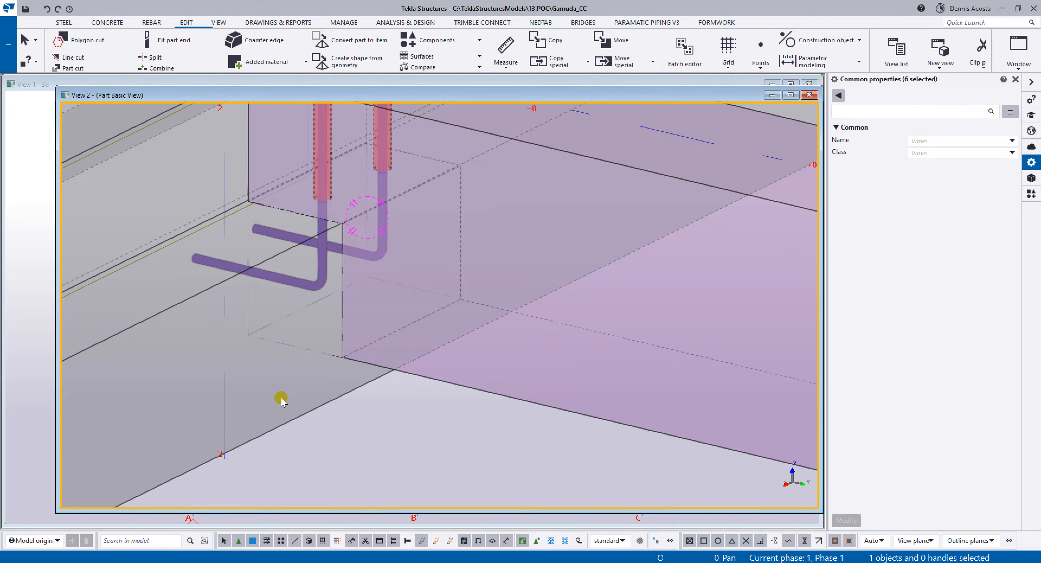
left_click(294, 348)
scroll(294, 347, "down", 1)
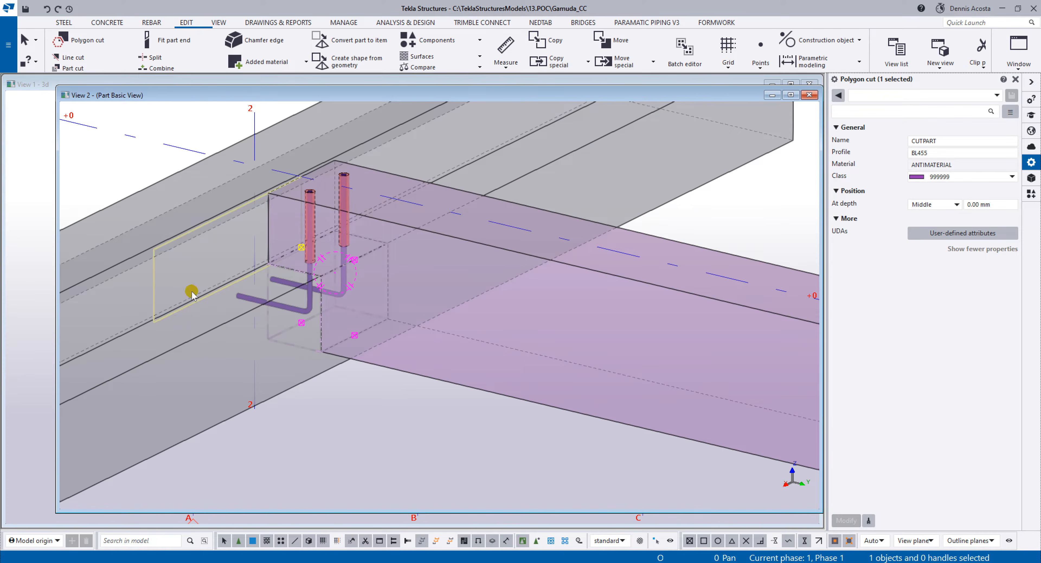
left_click_drag(106, 108, 503, 460)
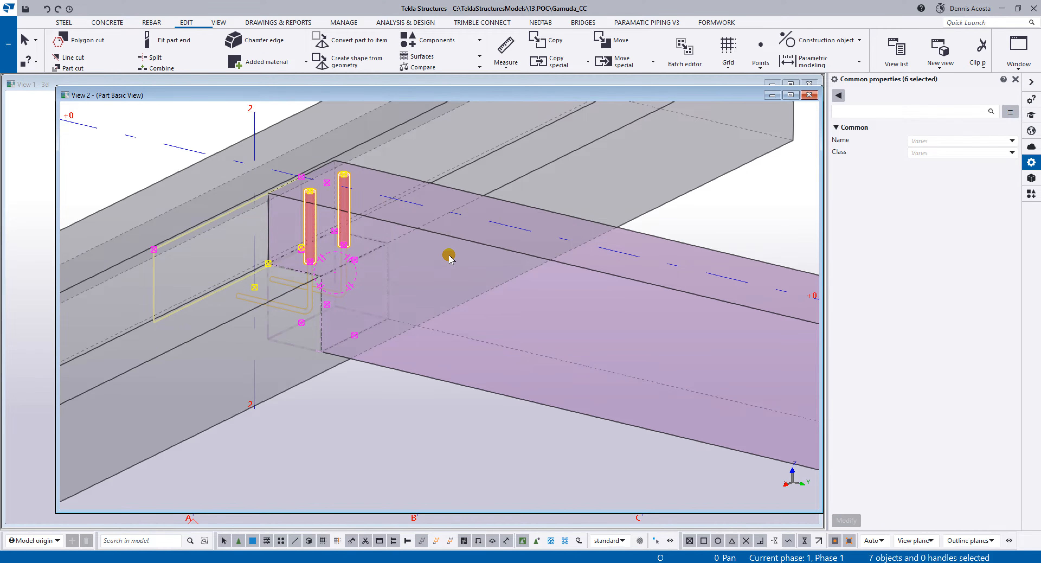
middle_click_drag(440, 226, 667, 305, "ctrl")
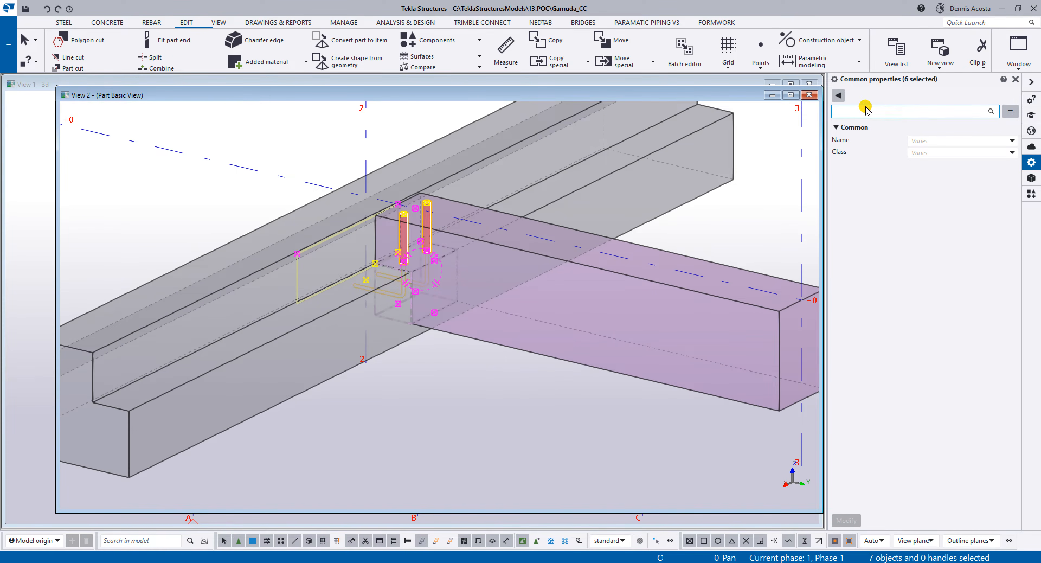
Step: Start defining a custom component of type Connection and name it "GIBS_beam to beam conn"
left_click(1031, 194)
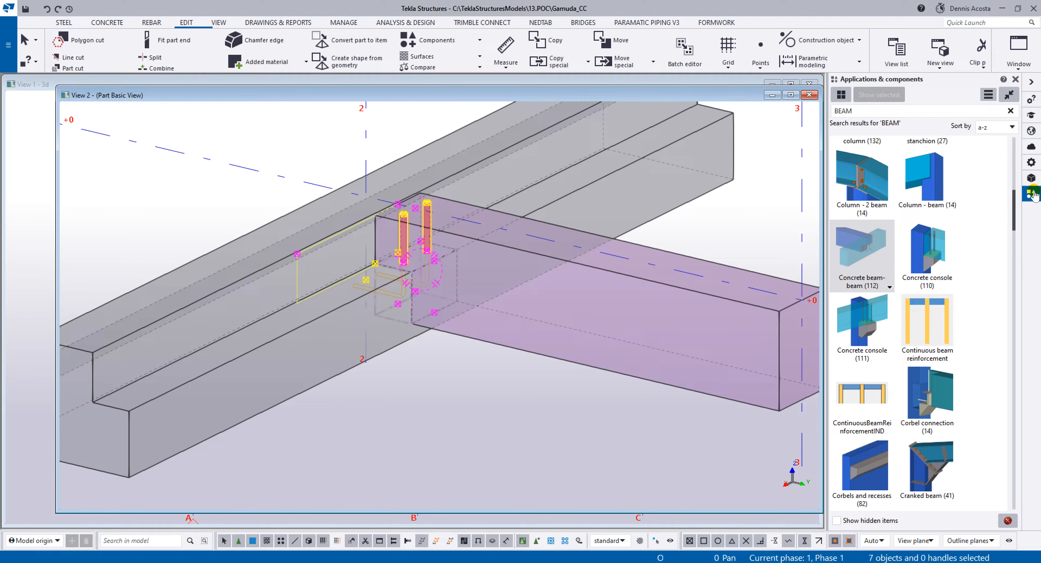
left_click(988, 94)
left_click(939, 157)
left_click(645, 171)
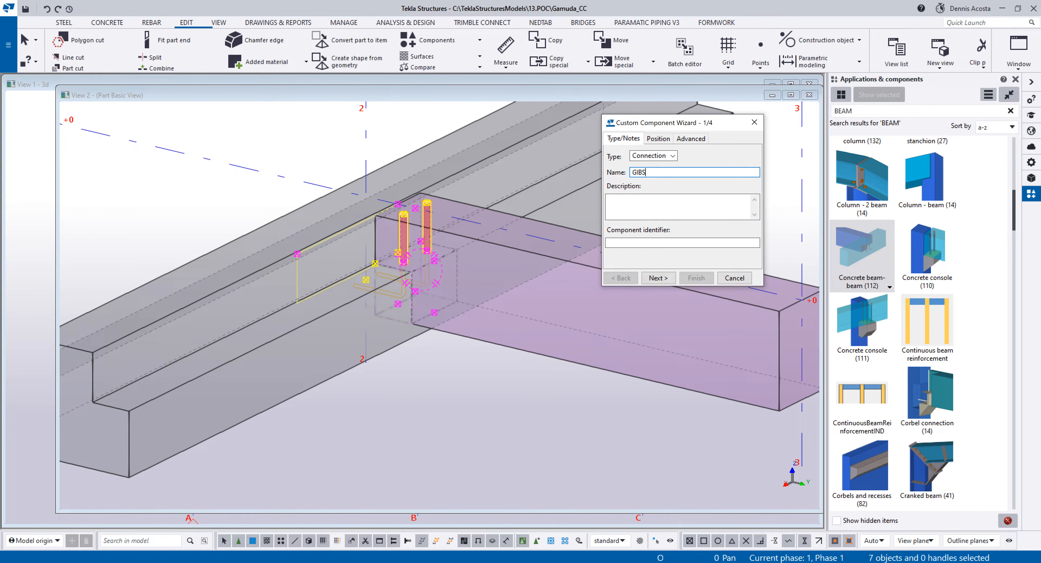
type("GIBS")
key("Caps_Lock")
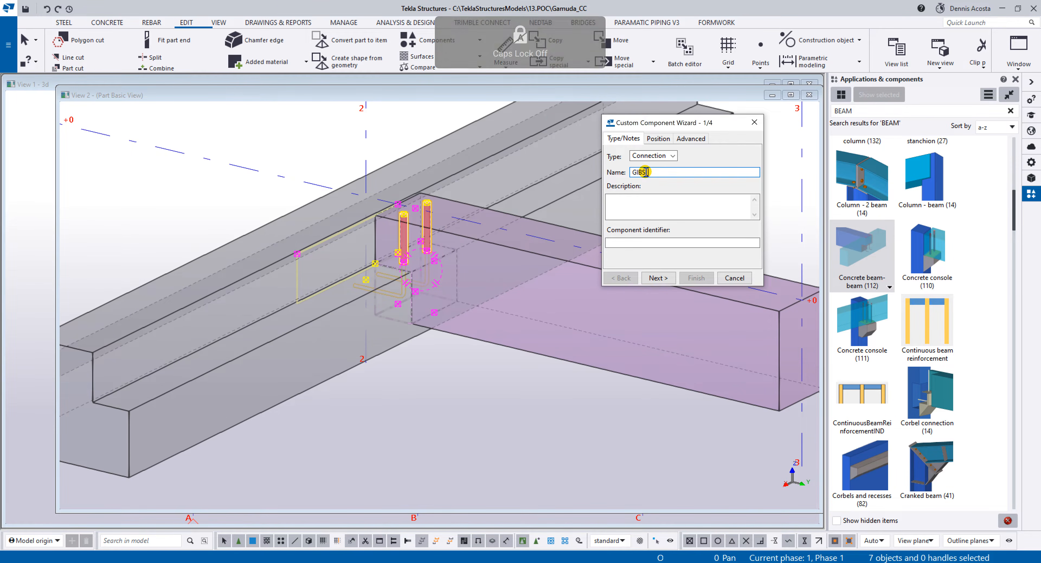
type("_beam to beam conn")
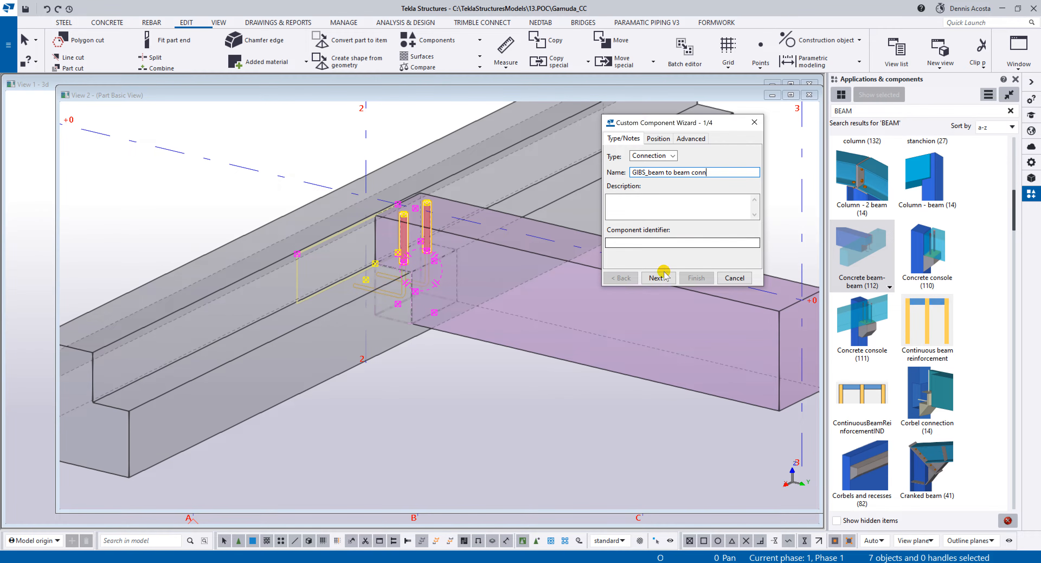
left_click(658, 278)
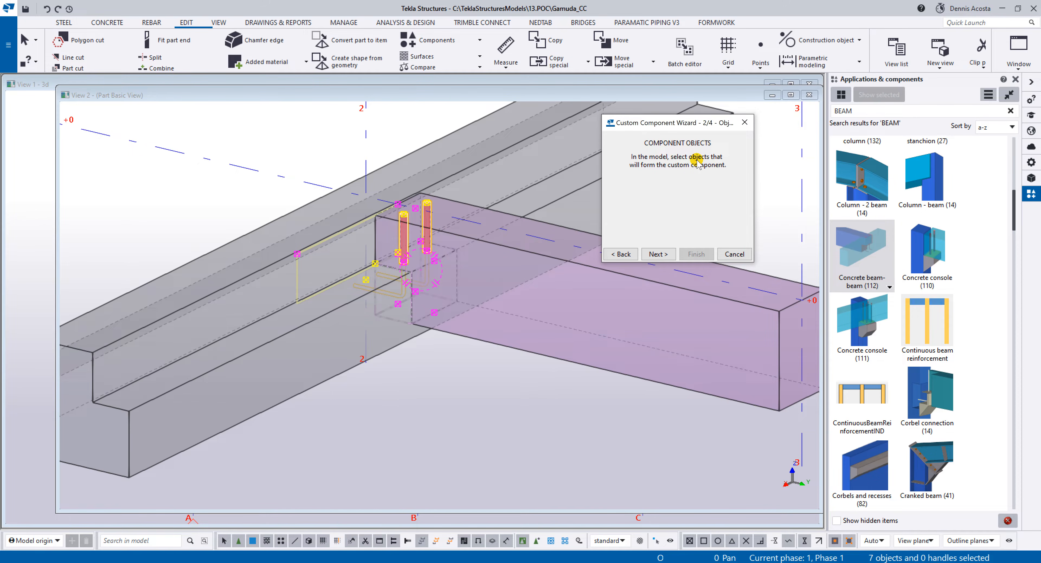
Step: Accept the selected component objects, pick the inverted-T beam as main part and the rectangular beam as secondary part, and finish the component
left_click(652, 255)
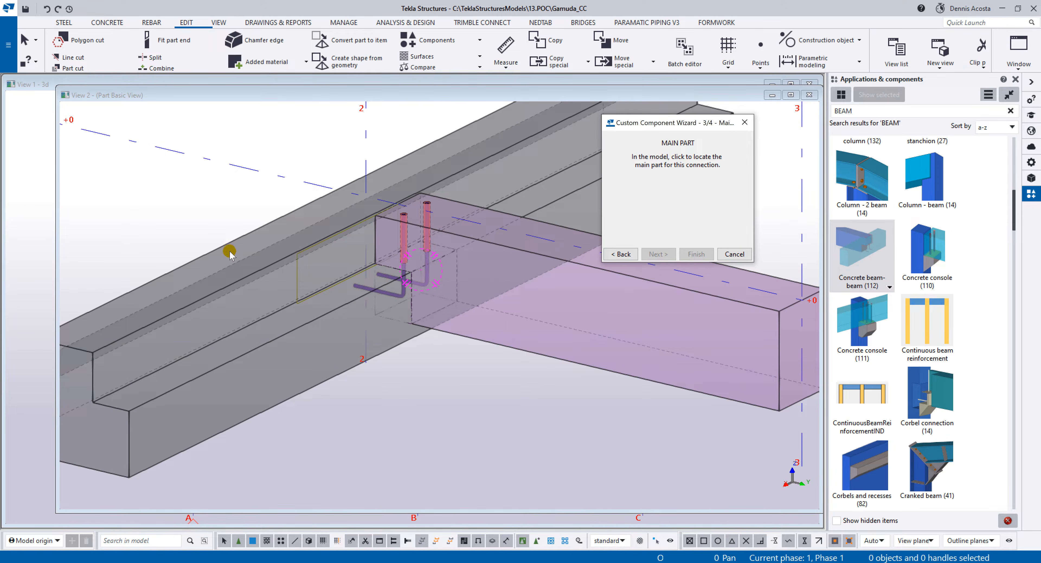
middle_click_drag(251, 231, 250, 250)
left_click(270, 266)
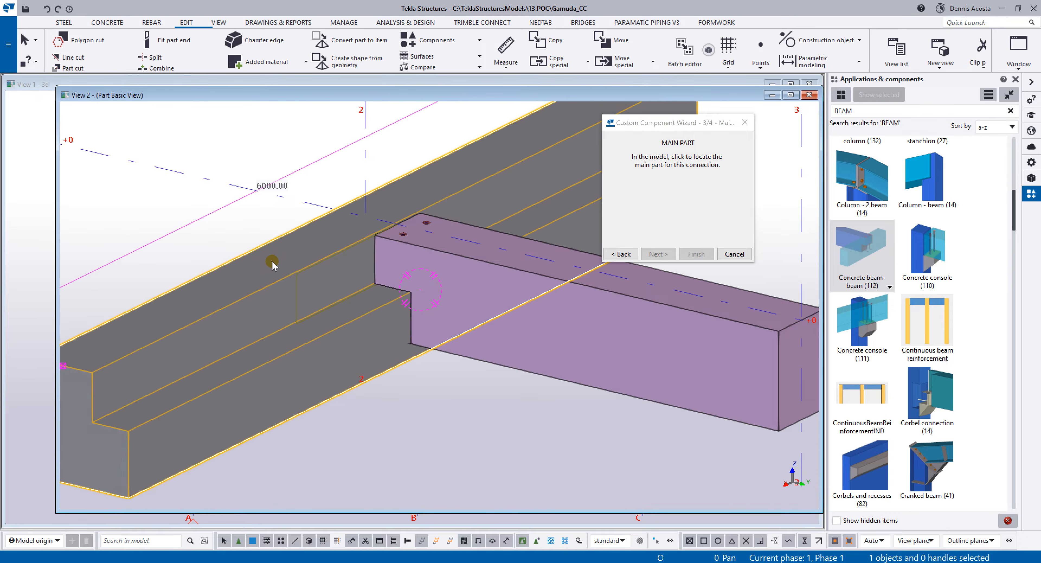
left_click(655, 254)
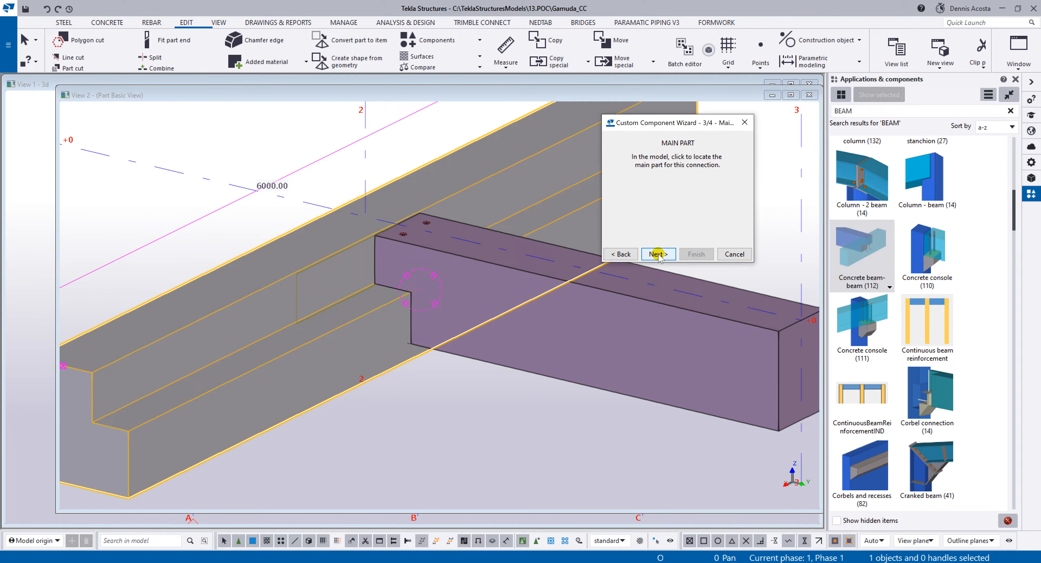
left_click(547, 332)
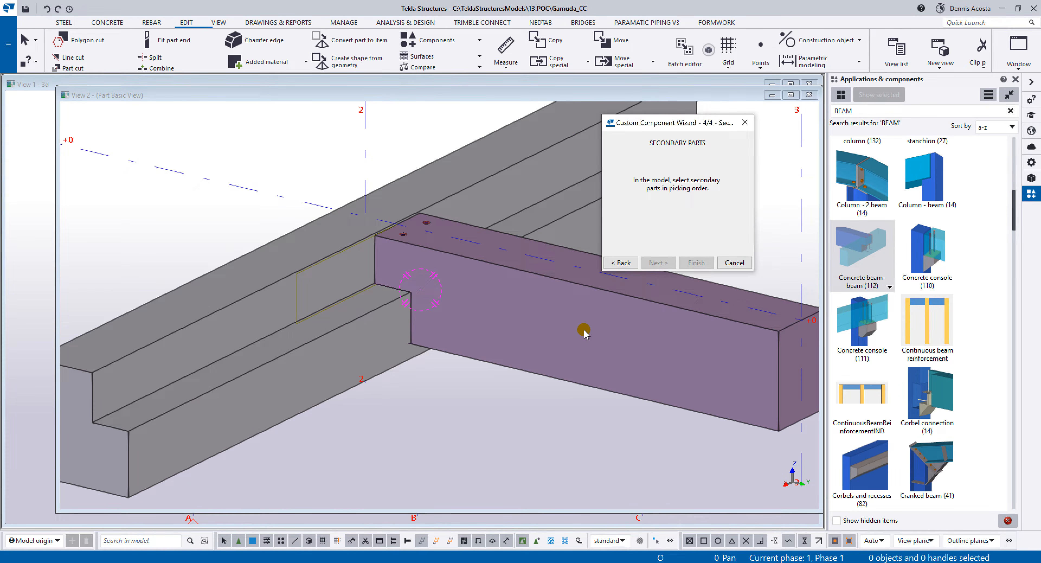
left_click(583, 331)
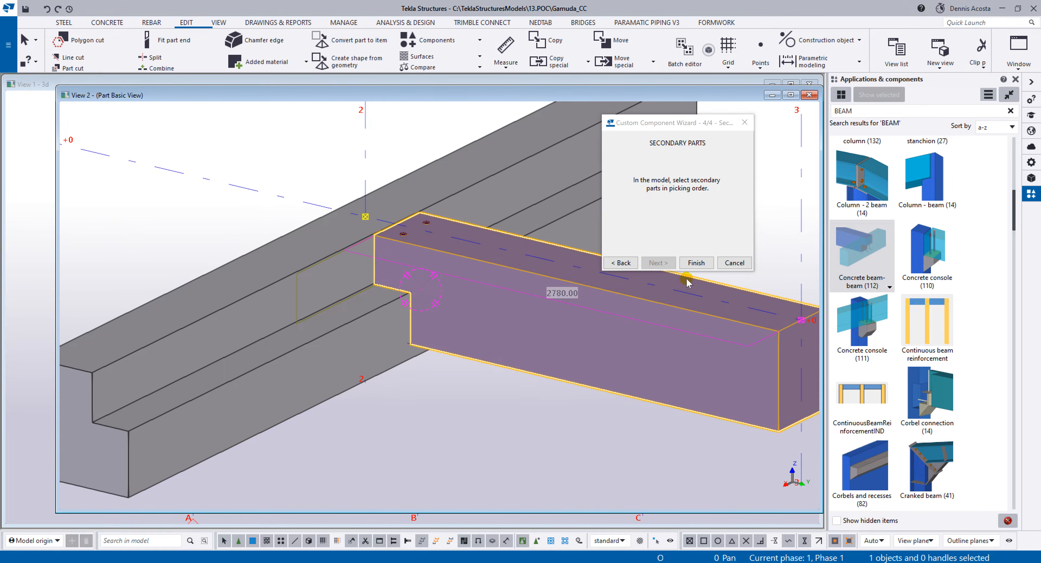
left_click(694, 262)
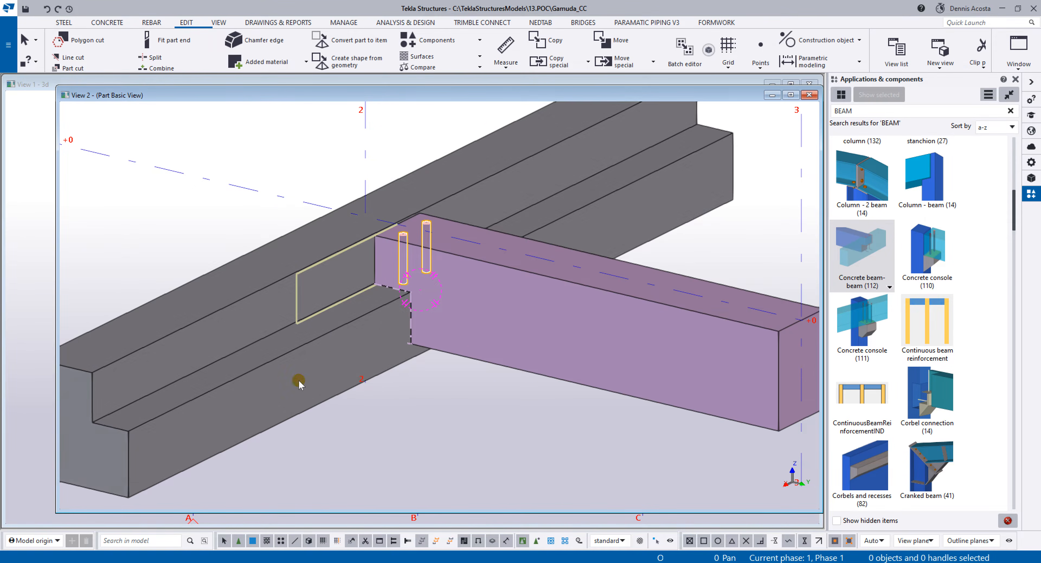
Step: Inspect the finished connection, close the part basic view, and examine the joint in the main 3D view
middle_click_drag(299, 384, 459, 173, "ctrl")
scroll(362, 212, "up", 5)
middle_click_drag(362, 212, 337, 233, "ctrl")
scroll(338, 234, "down", 3)
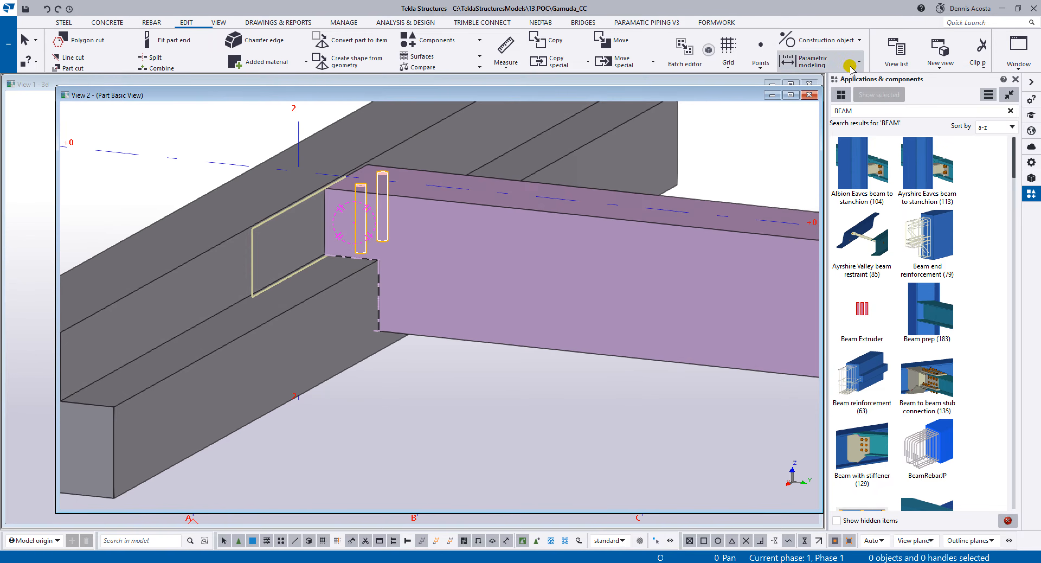
left_click(809, 95)
scroll(618, 225, "down", 2)
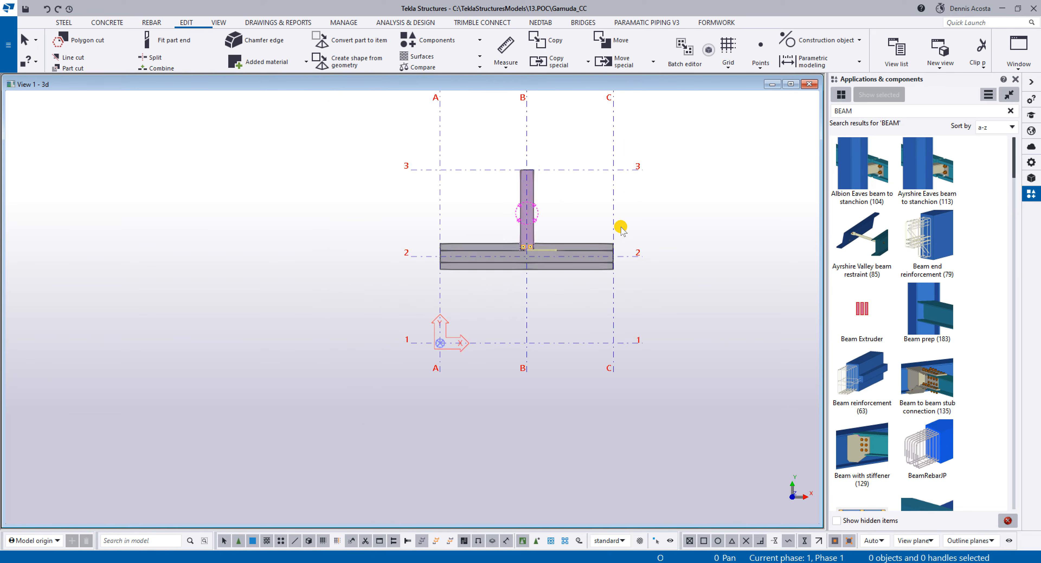
middle_click_drag(618, 225, 514, 248, "ctrl")
middle_click_drag(528, 167, 481, 172, "ctrl")
scroll(476, 237, "up", 5)
scroll(464, 253, "down", 3)
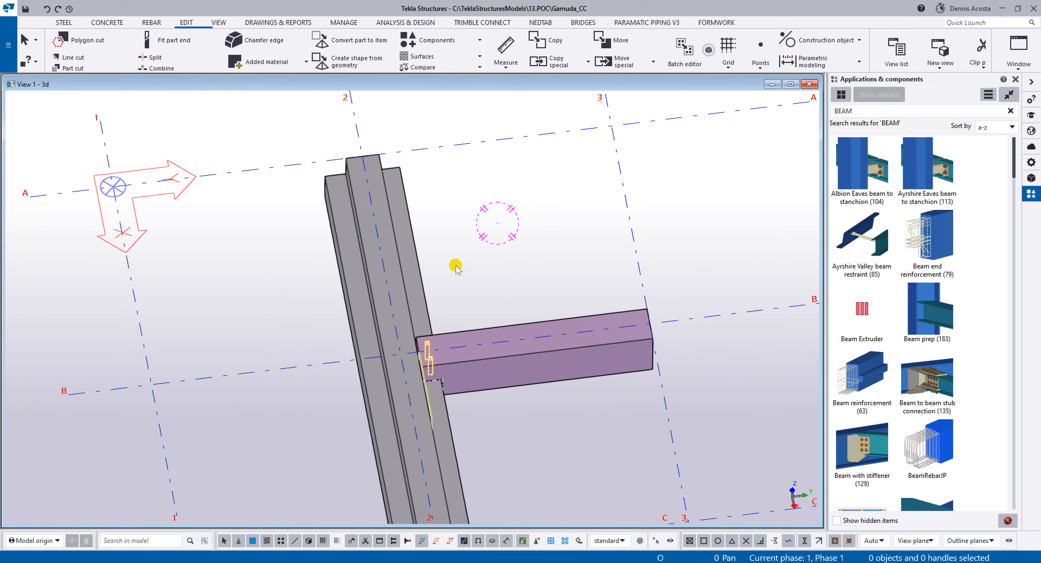
Step: Model three concrete beams off the inverted-T beam: one to grid 3 between A and B, and two to grid 1 near B and C
left_click(107, 22)
left_click(99, 48)
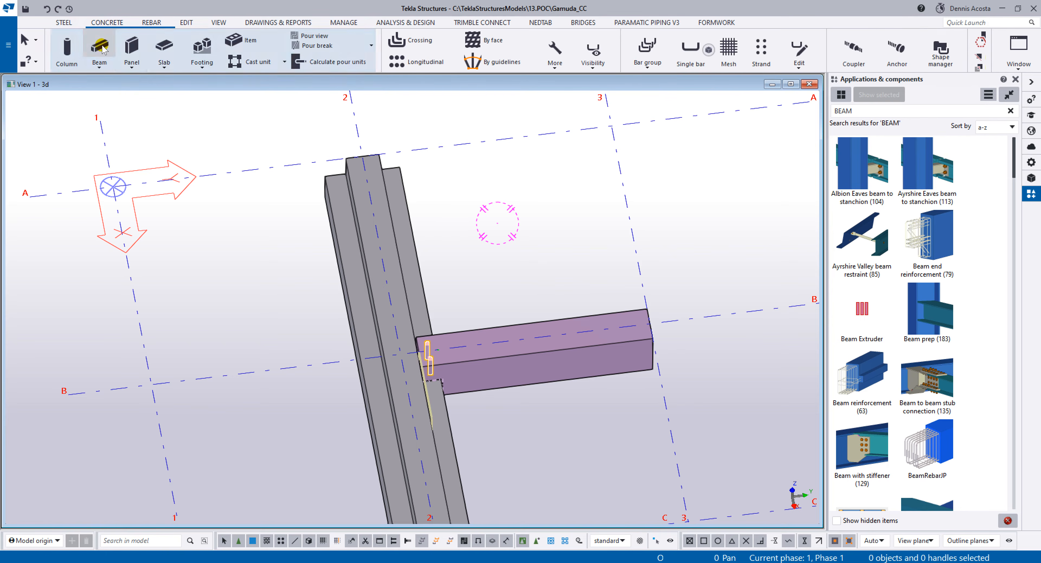
left_click(376, 225)
left_click(626, 197)
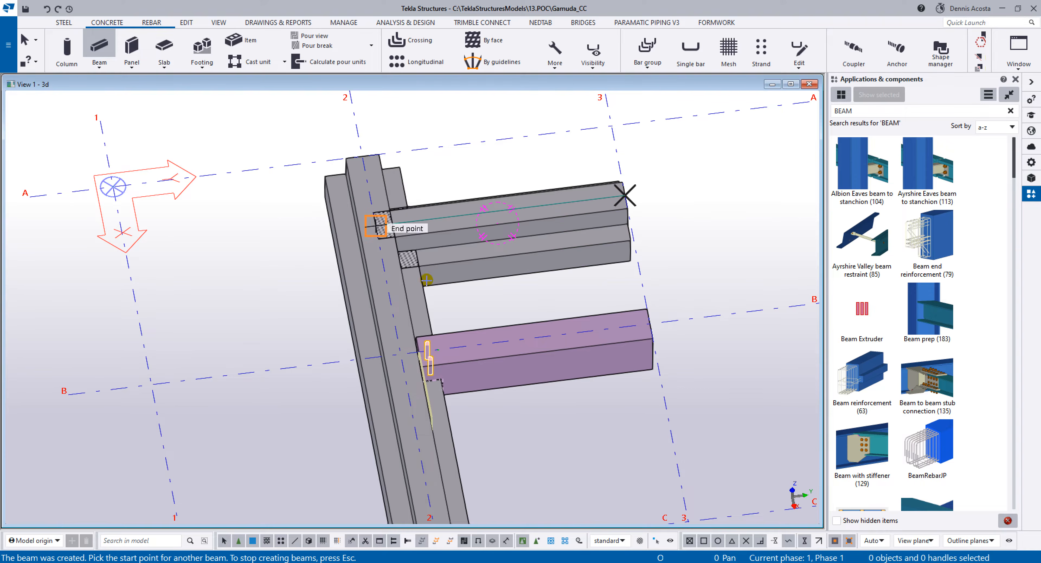
left_click(390, 309)
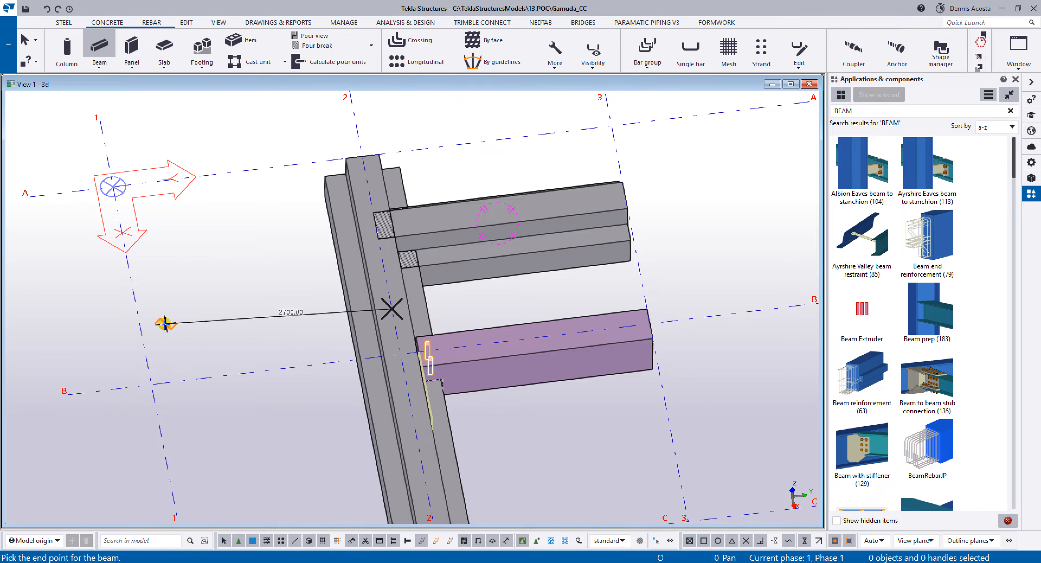
left_click(142, 339)
middle_click_drag(142, 339, 144, 159)
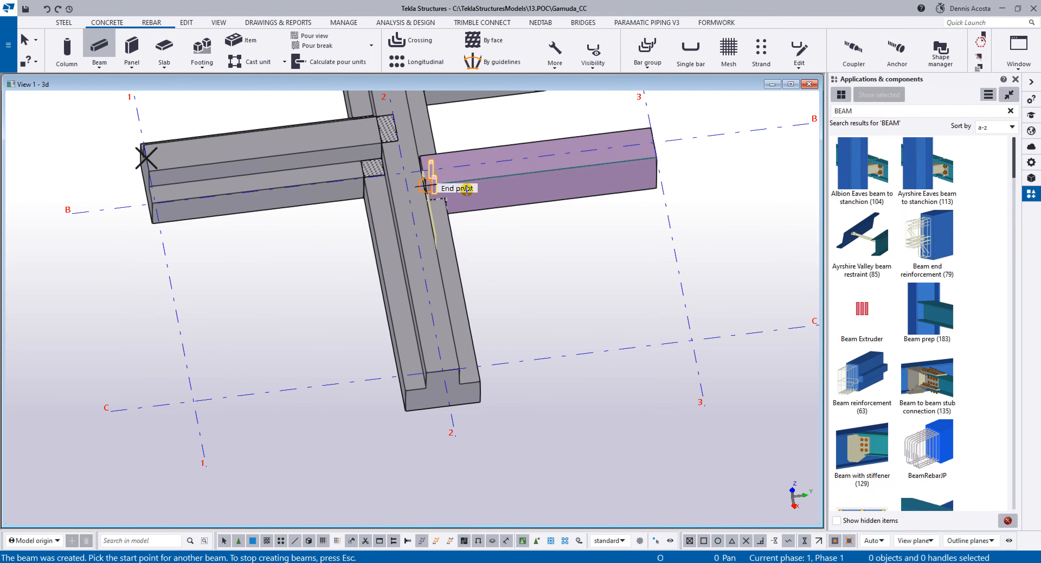
left_click(428, 304)
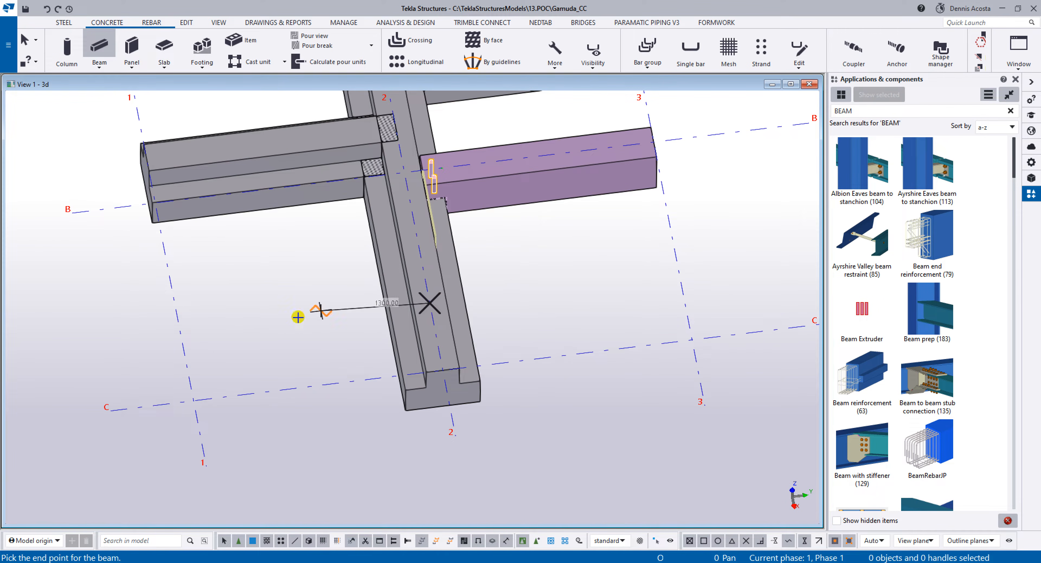
left_click(181, 343)
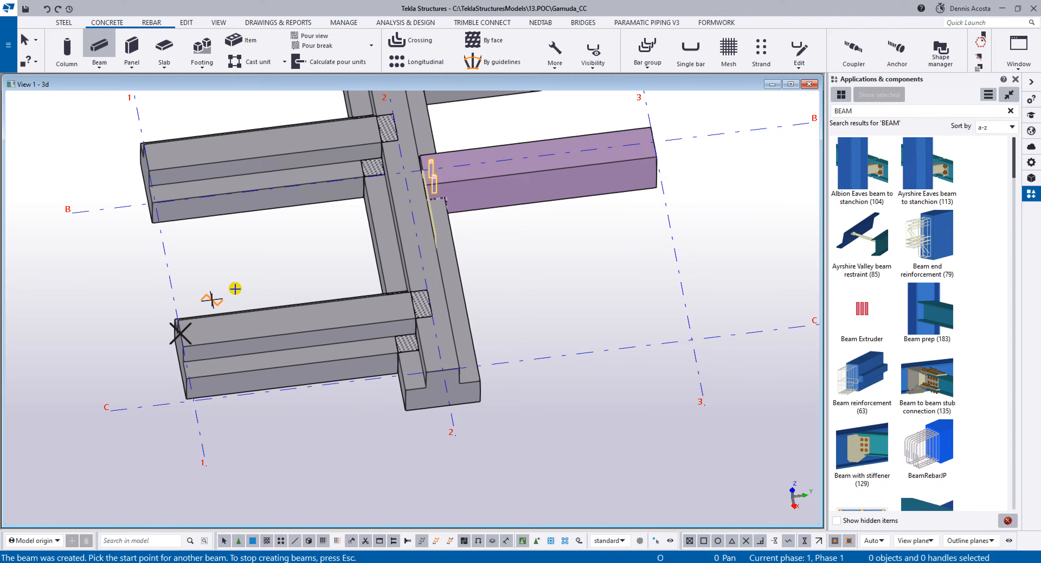
right_click(249, 282)
left_click(267, 288)
left_click(553, 174)
double_click(554, 173)
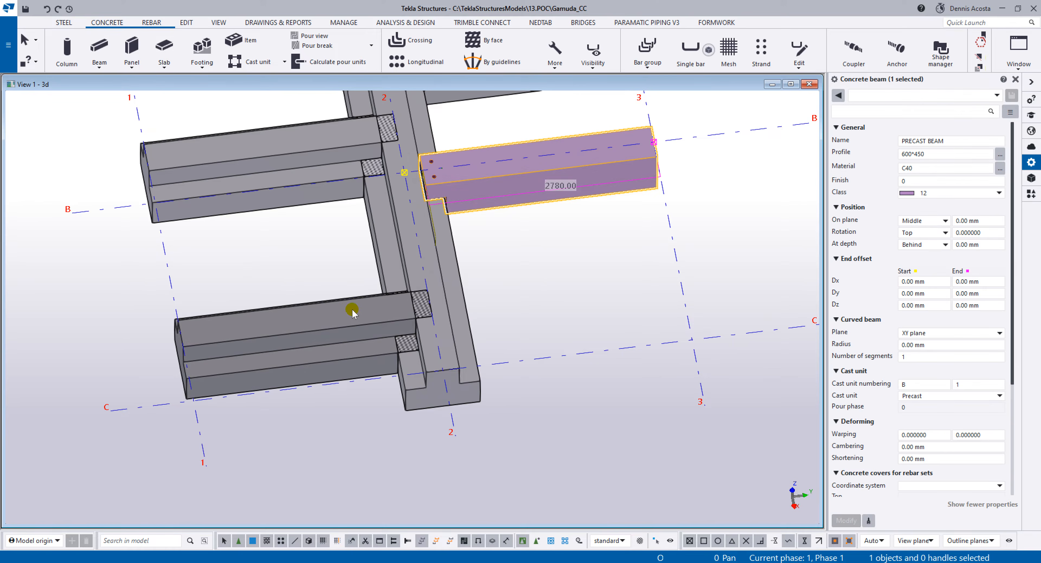
left_click(349, 311)
left_click(311, 190, "ctrl")
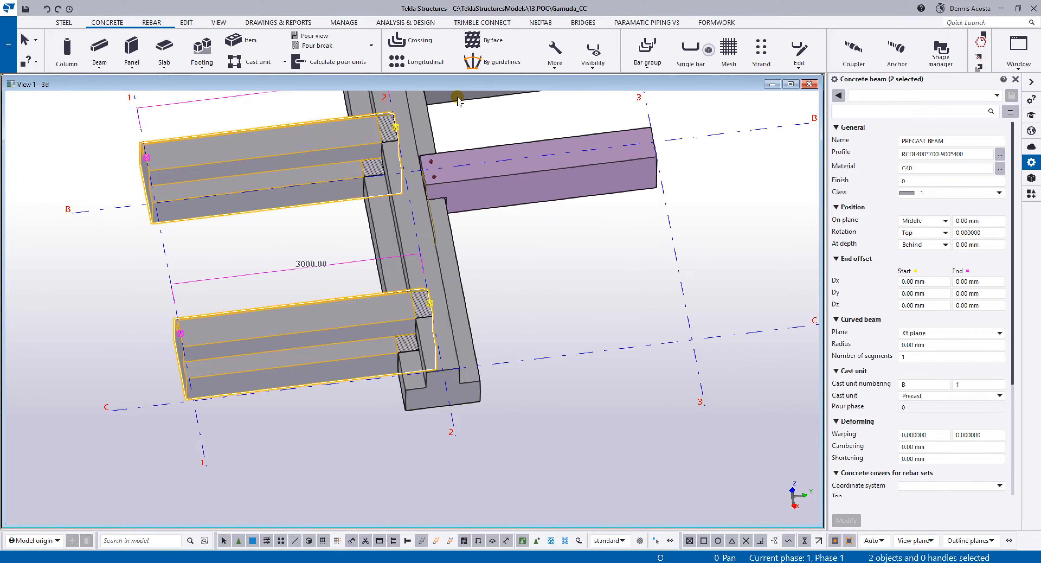
scroll(561, 323, "down", 5)
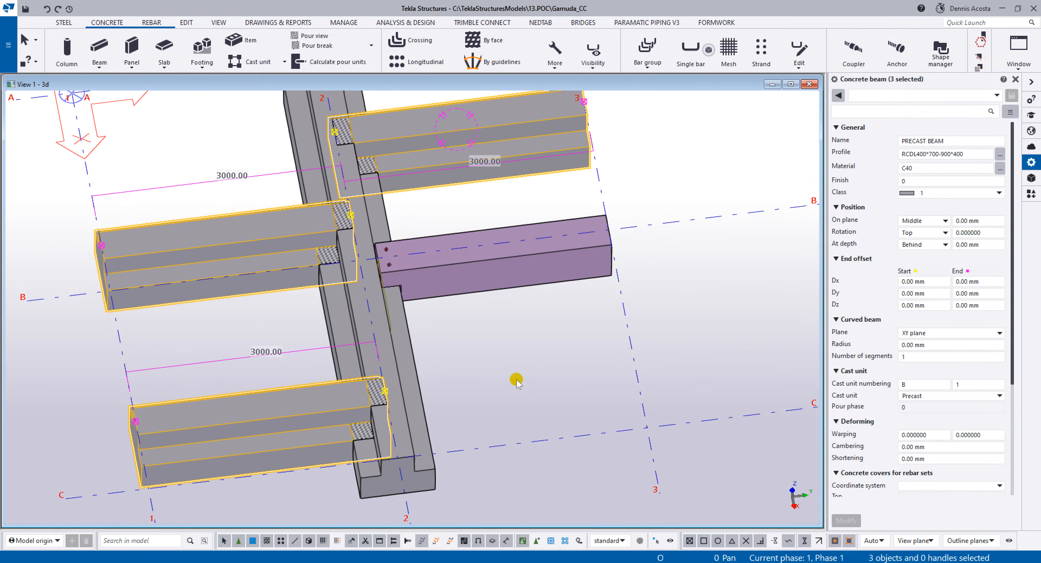
left_click(512, 297)
right_click(512, 297)
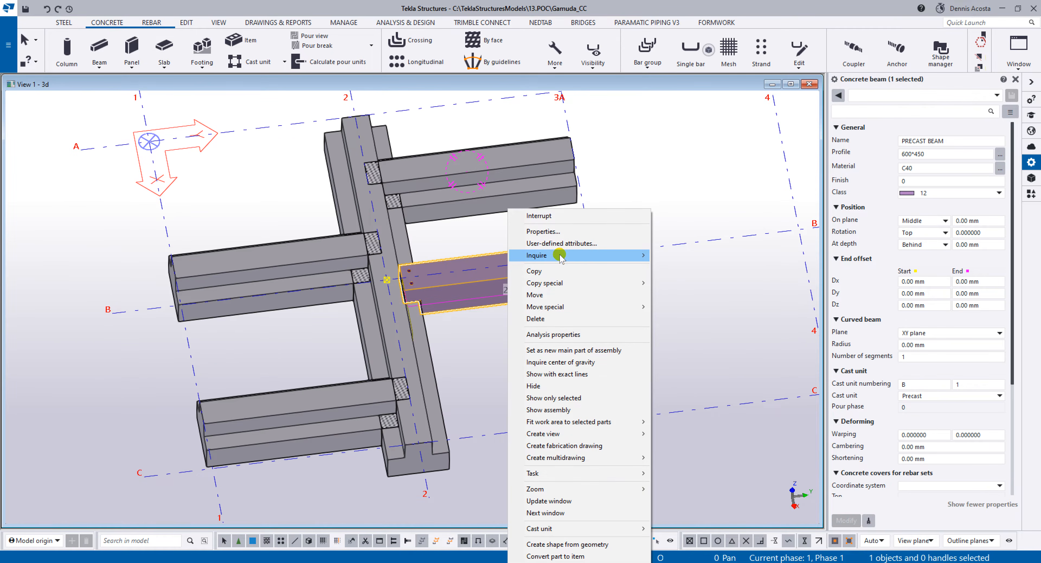
left_click(729, 197)
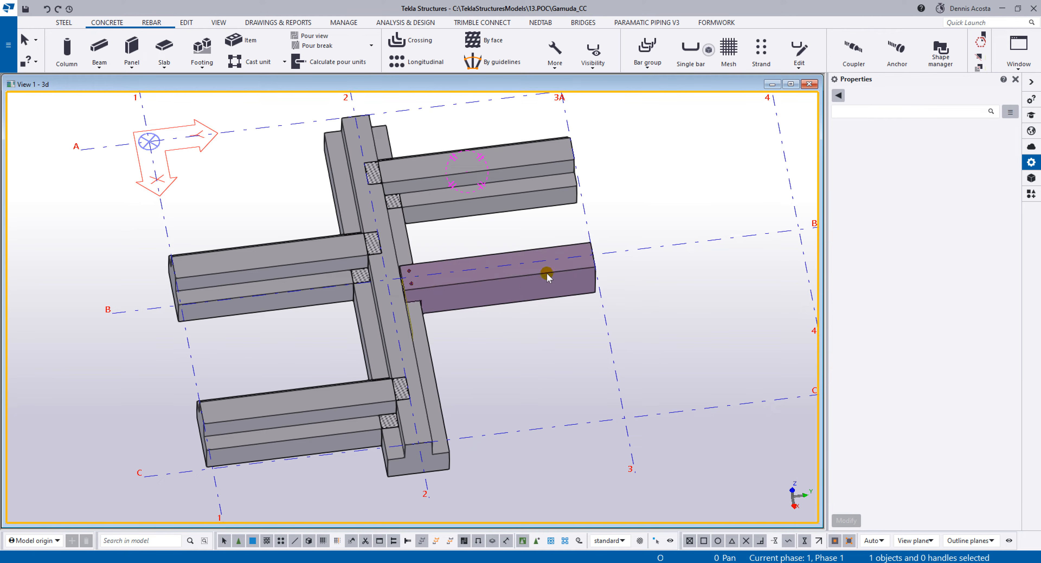
Step: Copy the properties of the notched 600*450 precast beam to the three new beams
left_click(530, 289)
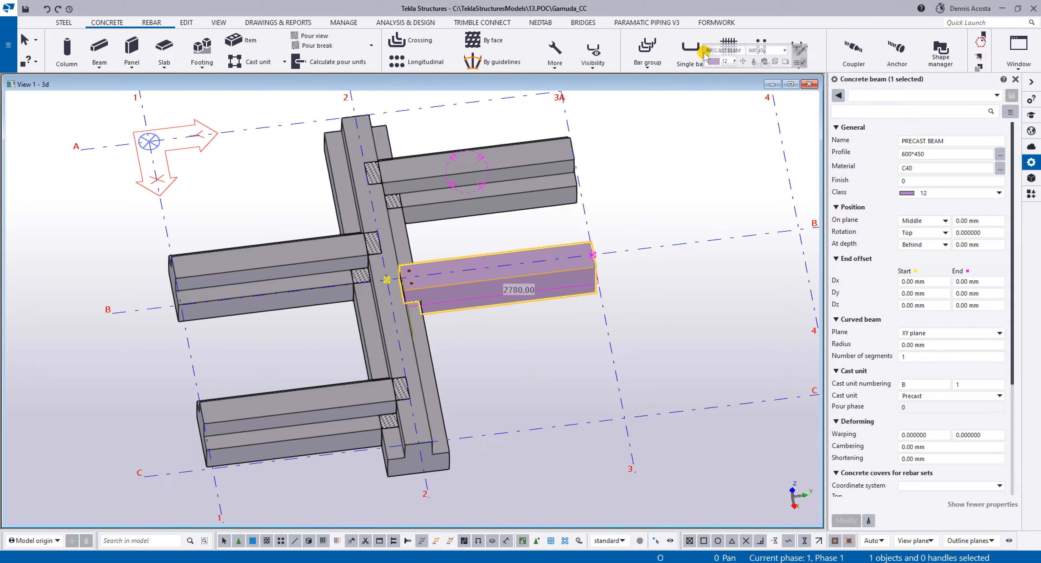
left_click(736, 67)
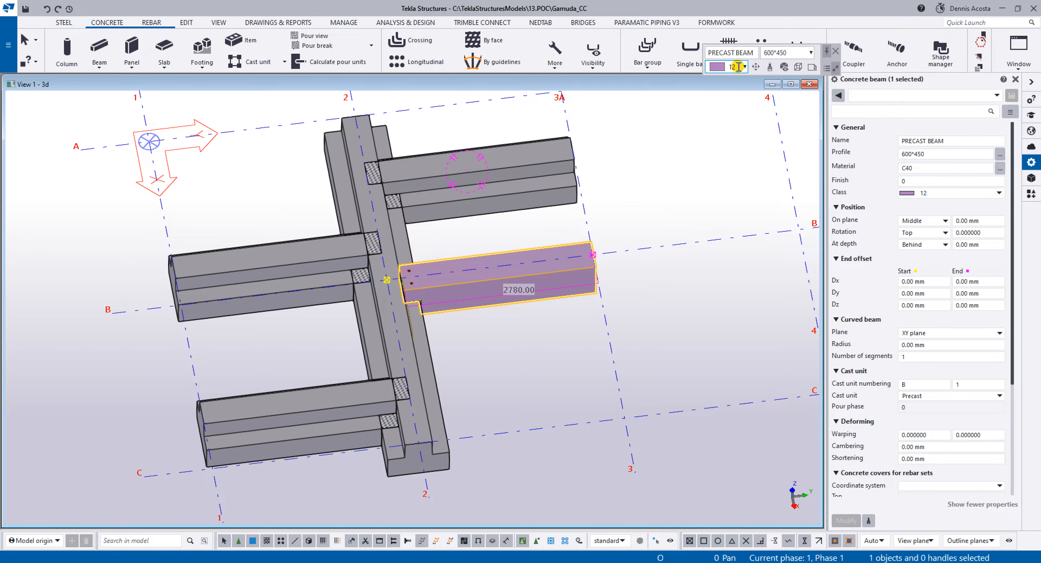
left_click(769, 67)
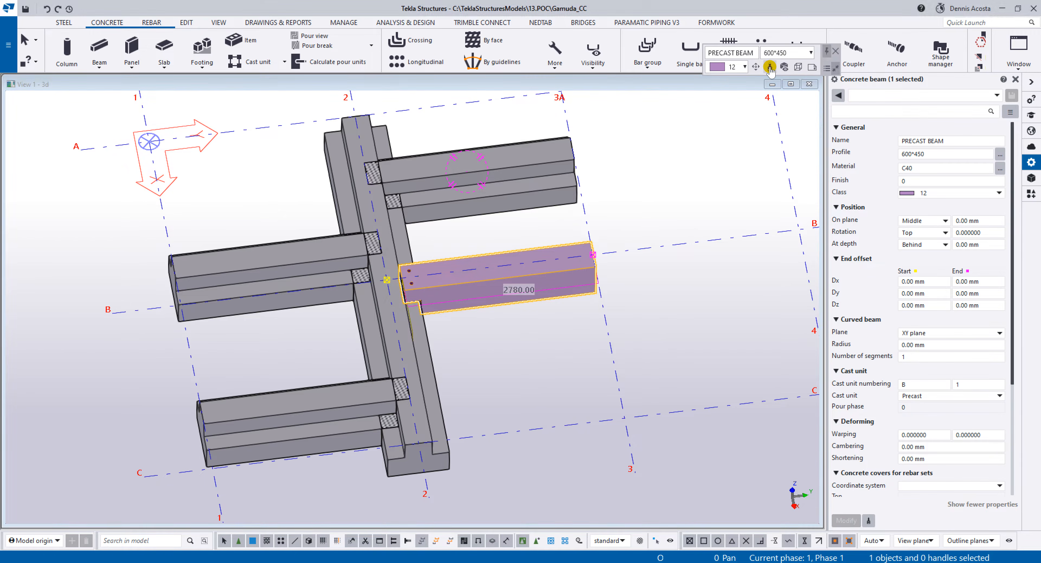
left_click(481, 211)
left_click(234, 294)
left_click(277, 421)
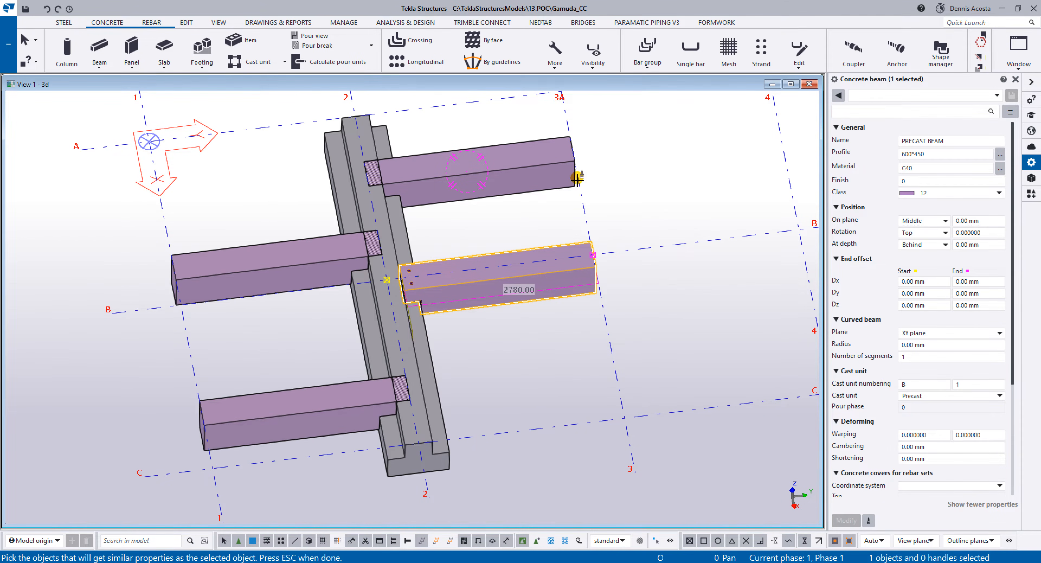
right_click(576, 178)
left_click(599, 181)
Step: Search the components for "gibs" and start the "GIBS_beam to beam conn" connection
scroll(399, 302, "up", 5)
middle_click_drag(399, 302, 331, 226, "ctrl")
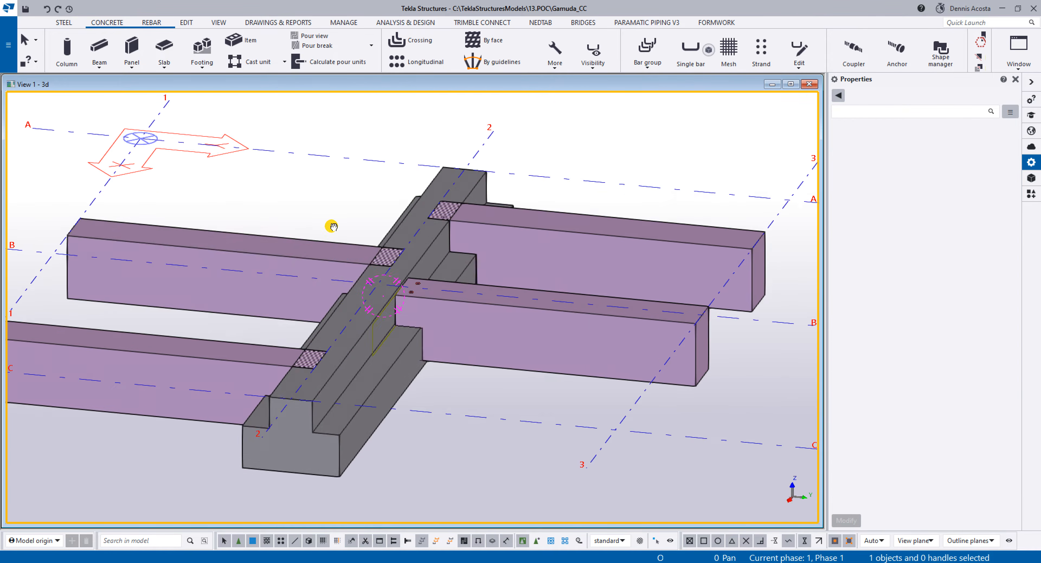
scroll(455, 217, "down", 3)
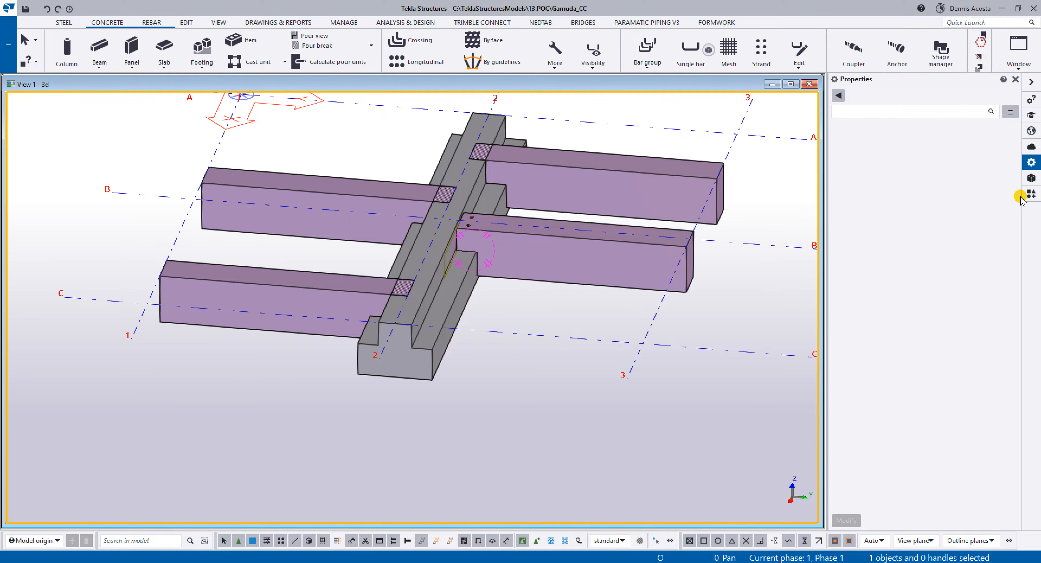
left_click(1030, 194)
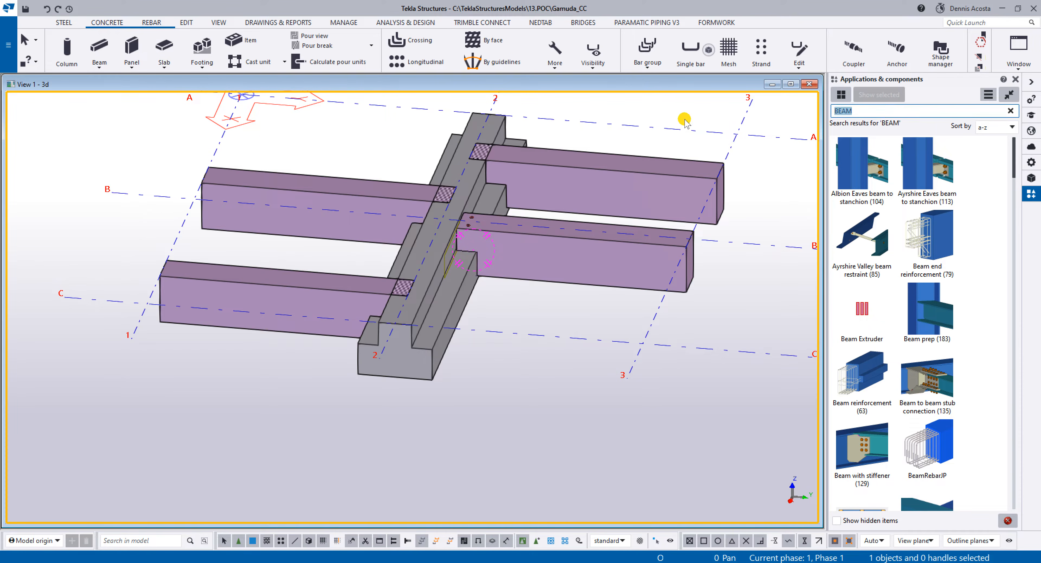
type("gibs")
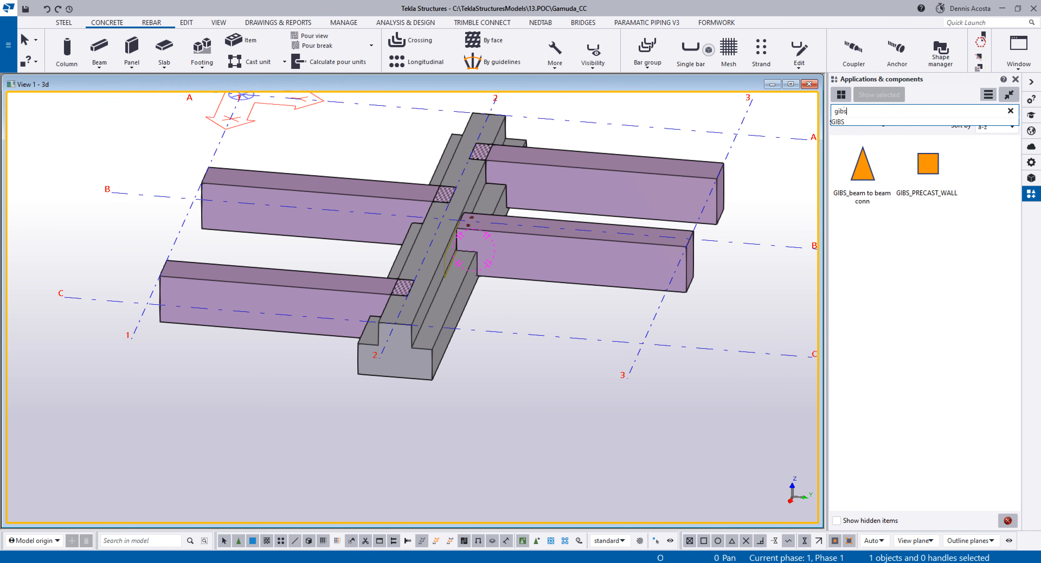
left_click(862, 177)
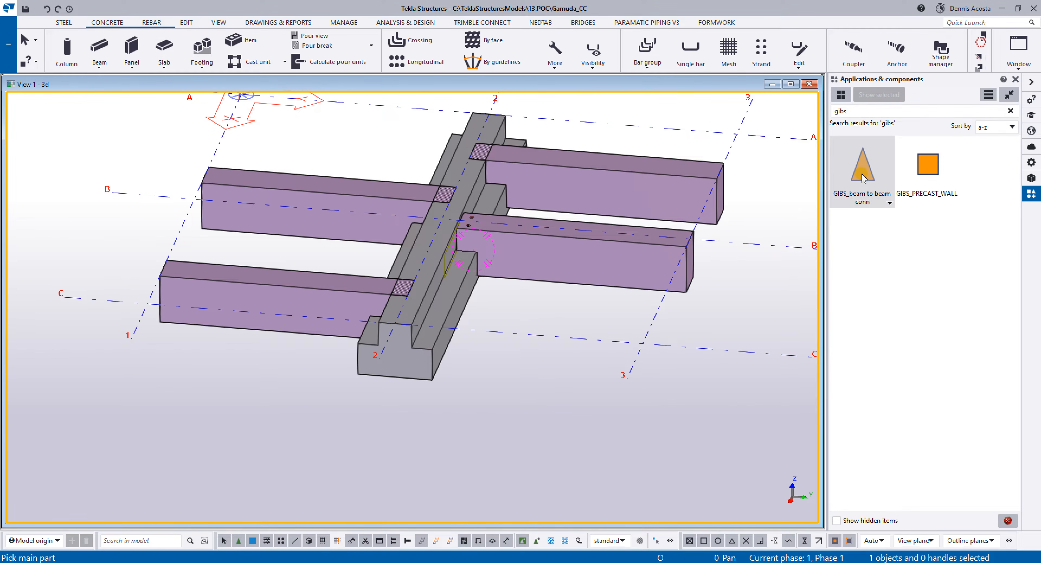
Step: Apply the connection one by one between the inverted-T beam as main part and each of the three new rectangular beams
scroll(427, 258, "up", 2)
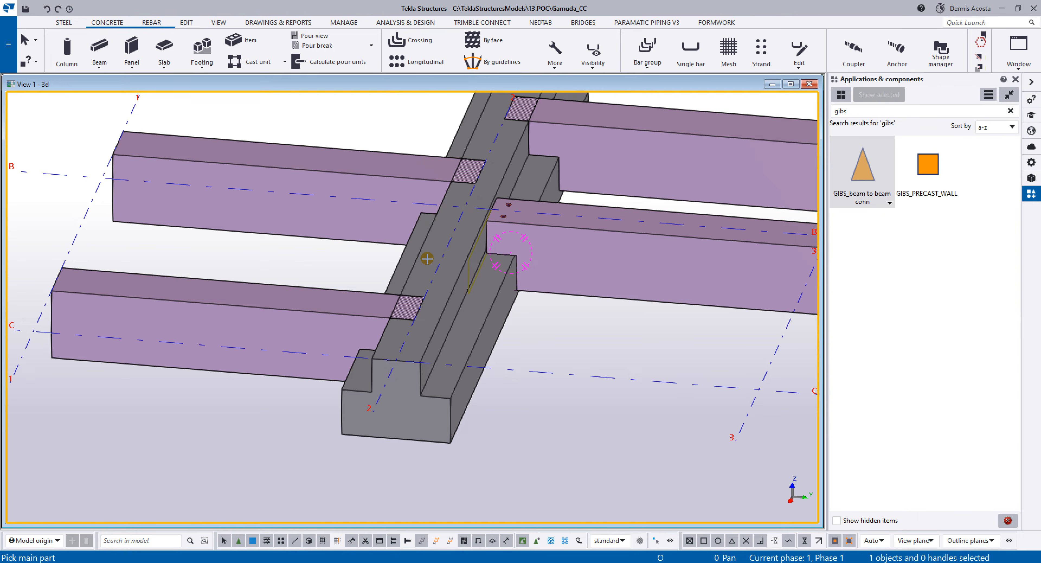
left_click(418, 273)
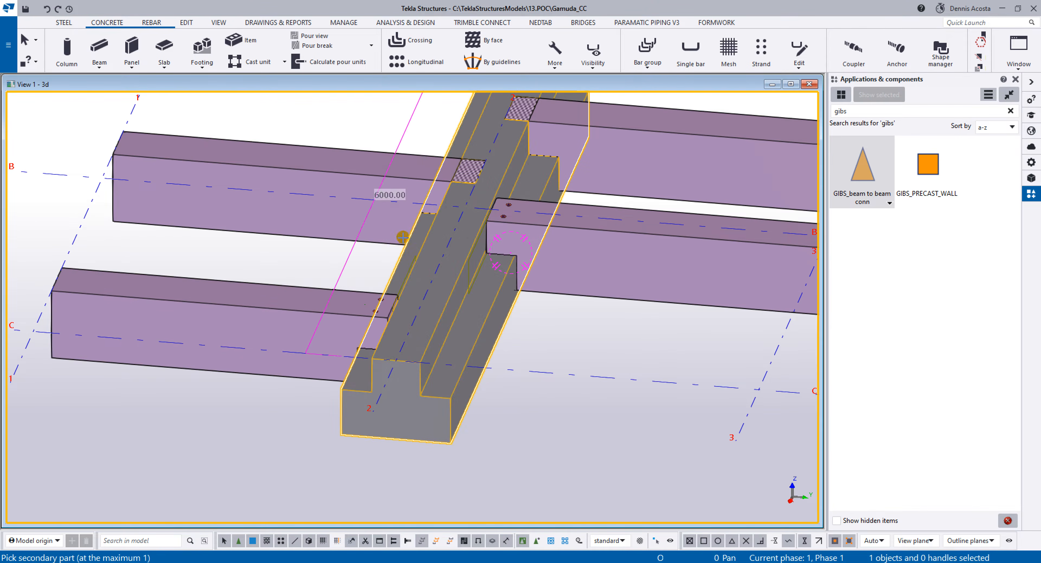
left_click(374, 174)
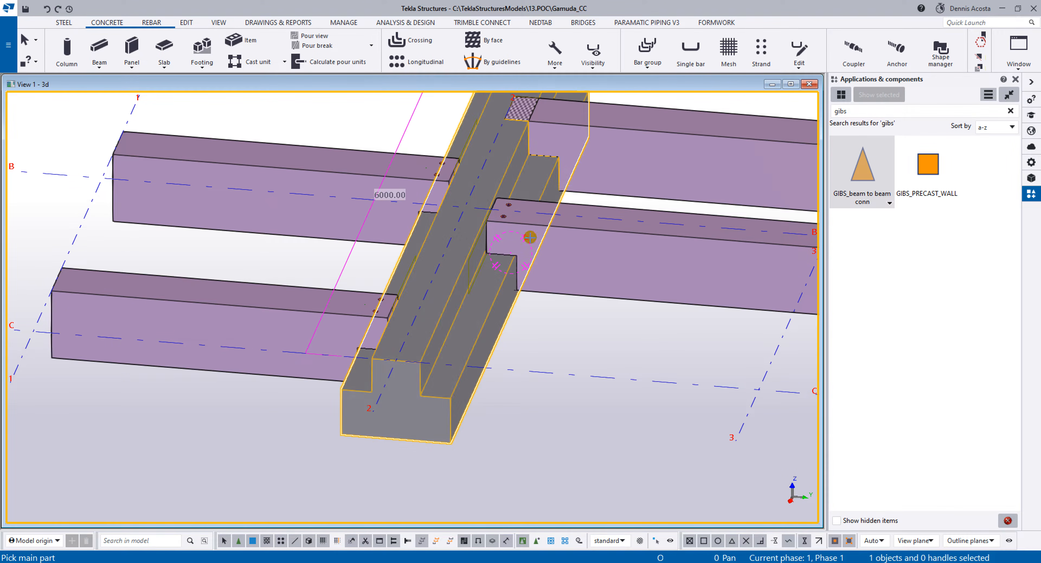
middle_click_drag(627, 132, 520, 223, "ctrl")
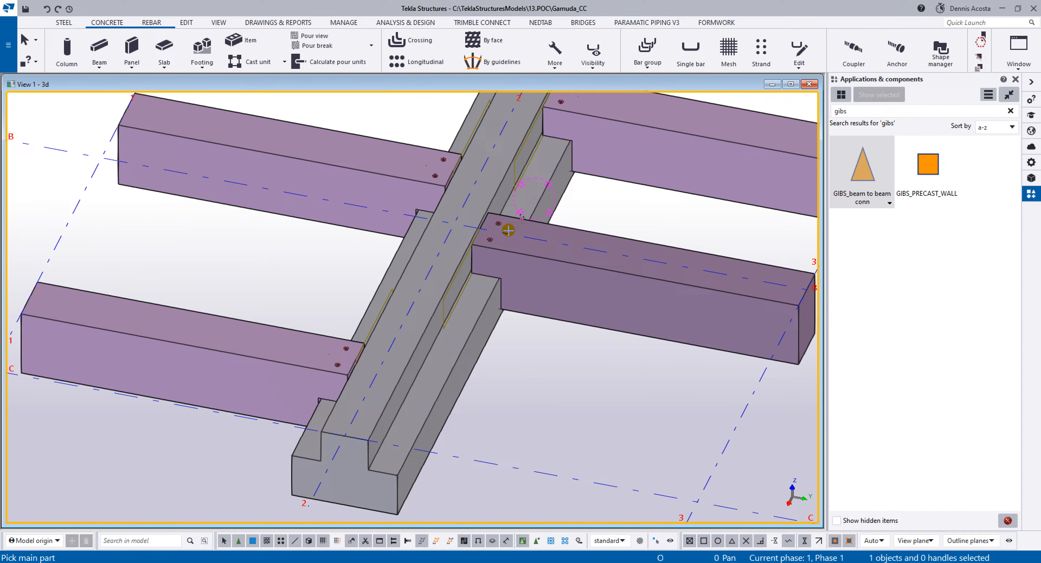
middle_click_drag(455, 248, 535, 214)
Step: Undo the connections just applied to the three new beams
key("Escape")
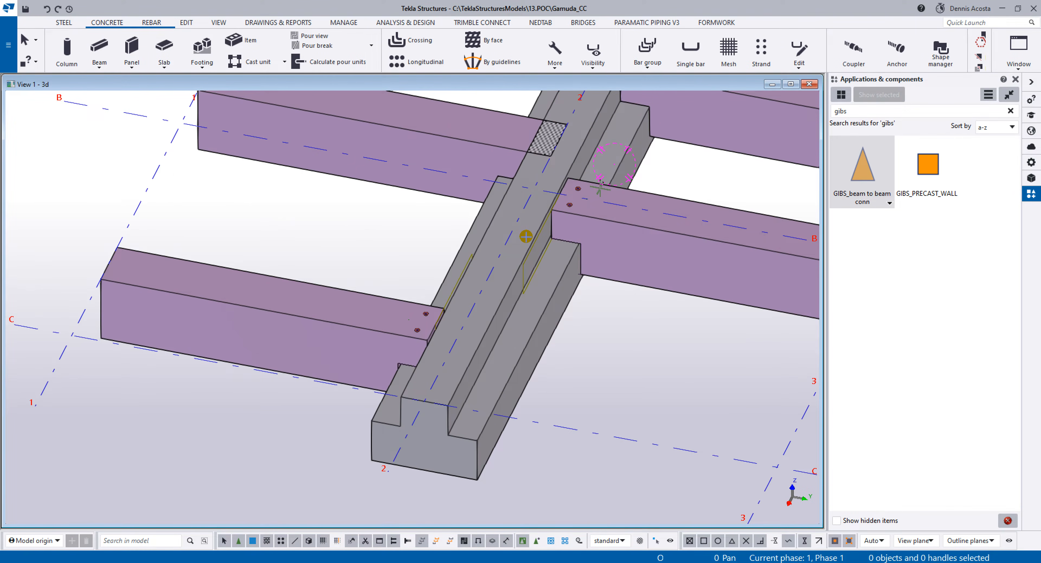
scroll(600, 189, "down", 2)
middle_click_drag(600, 189, 588, 341, "ctrl")
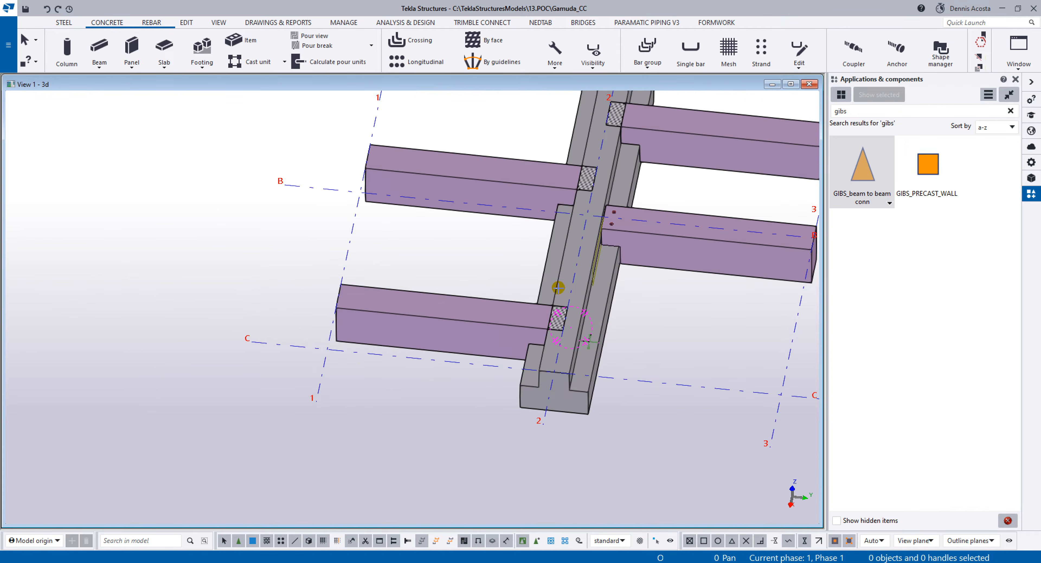
Step: Apply the connection to both grid 1 side beams at once, with the inverted-T beam as main part
left_click(553, 267)
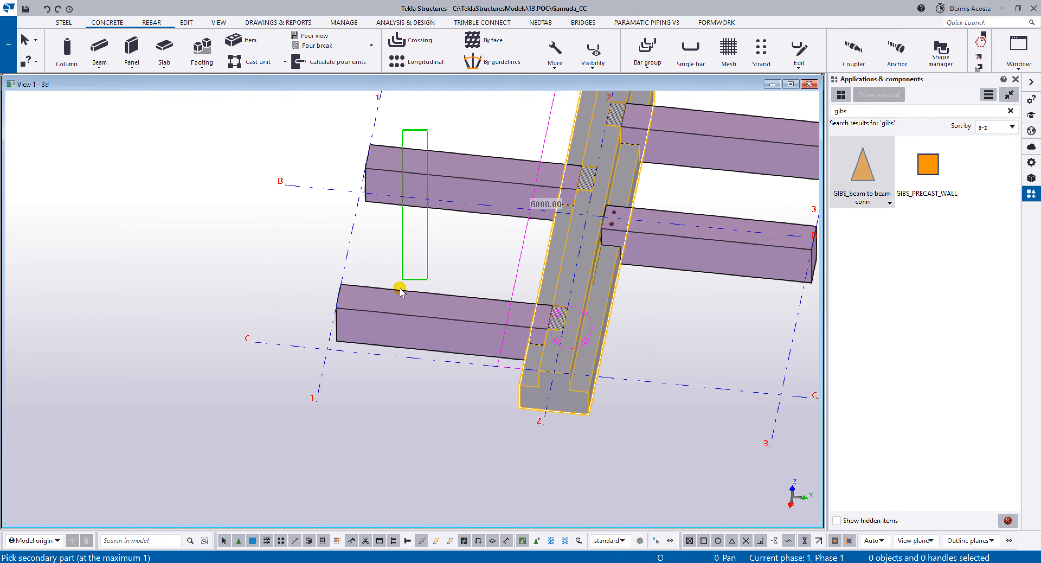
left_click(373, 332)
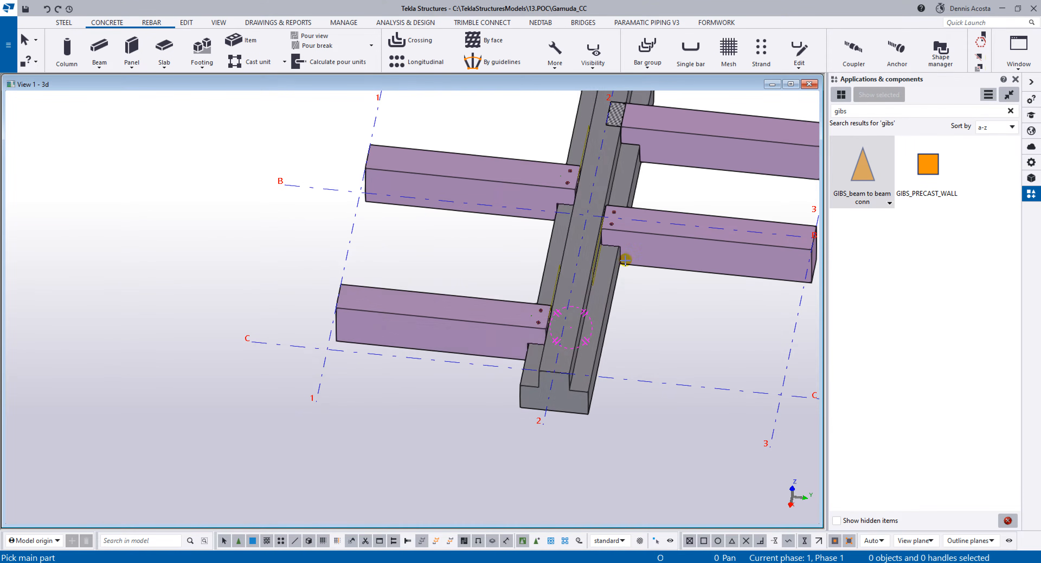
scroll(625, 259, "up", 3)
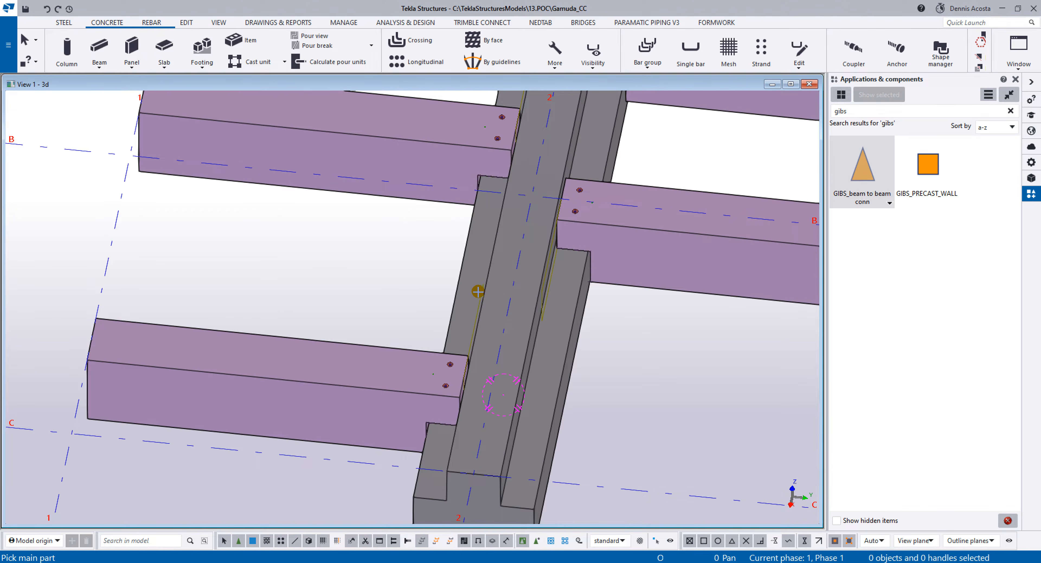
middle_click_drag(478, 291, 487, 263)
Step: Show the parts as transparent and examine the dowels and pipes at the beam joints
key("ctrl+2")
scroll(497, 303, "down", 5)
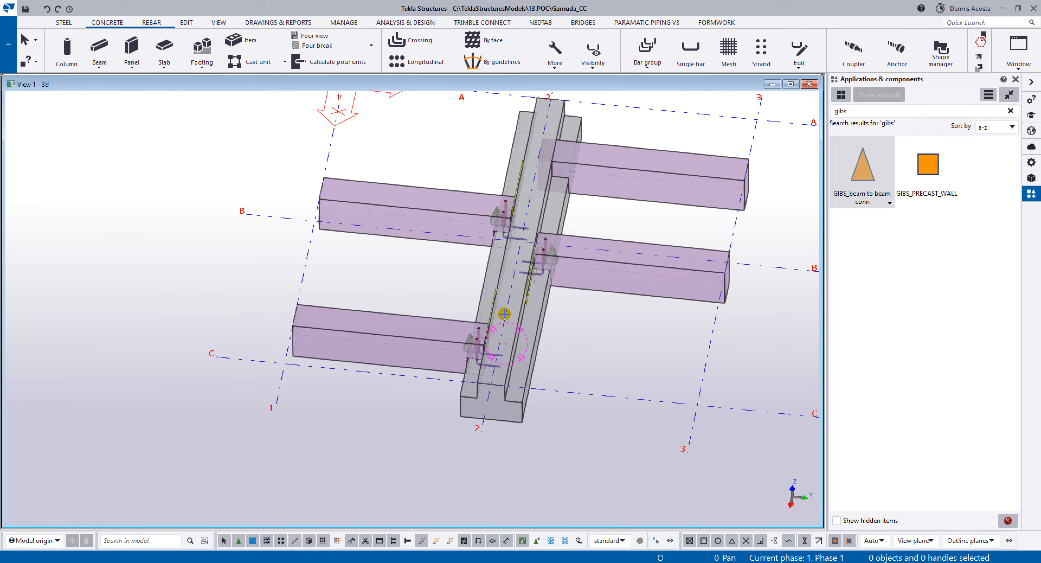
middle_click_drag(495, 310, 500, 290, "ctrl")
Step: End the connection command and delete the three existing beam connections along the inverted-T beam
right_click(600, 238)
left_click(618, 244)
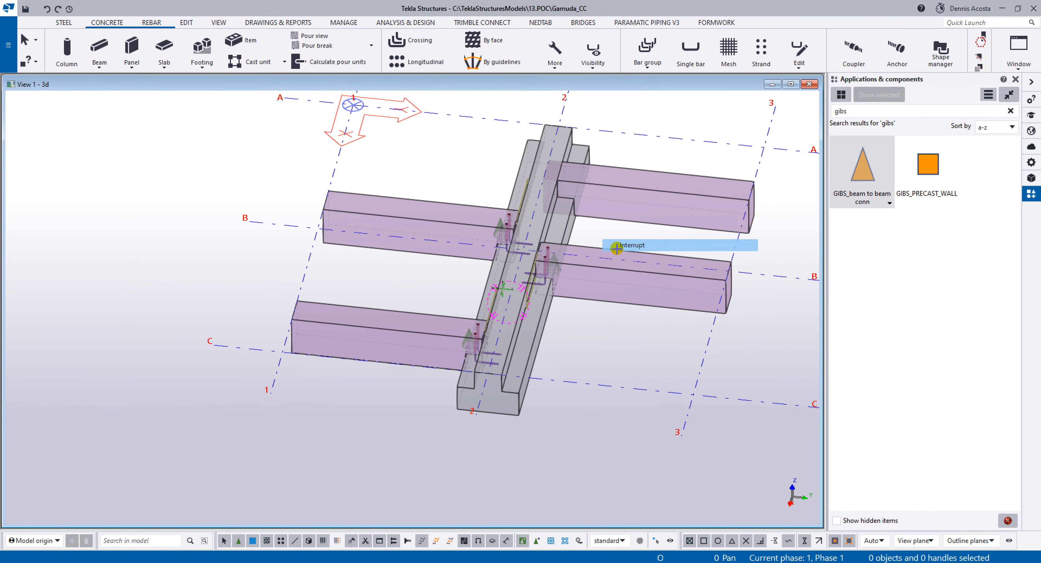
left_click_drag(441, 181, 602, 378)
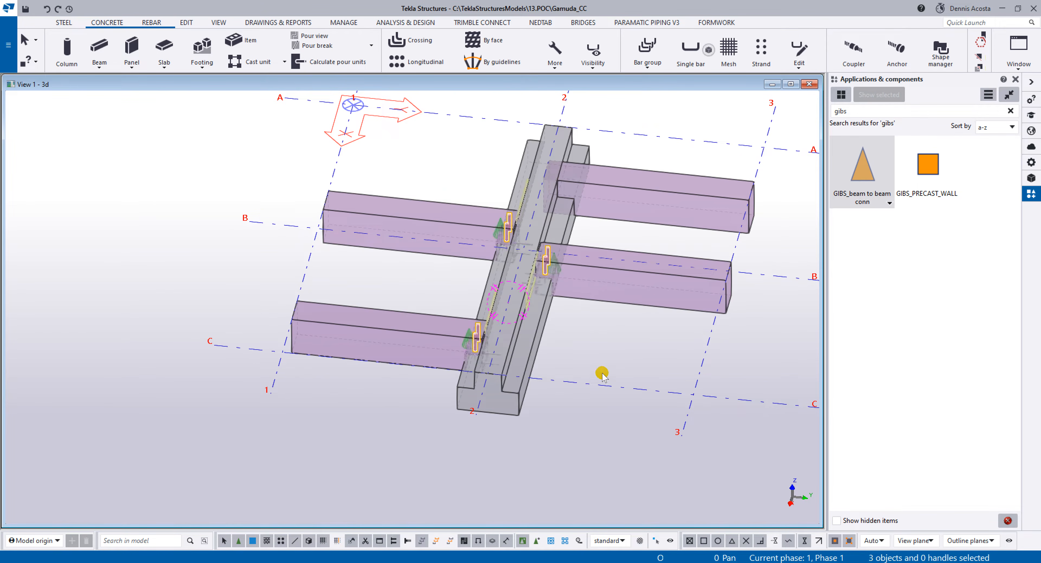
key("Delete")
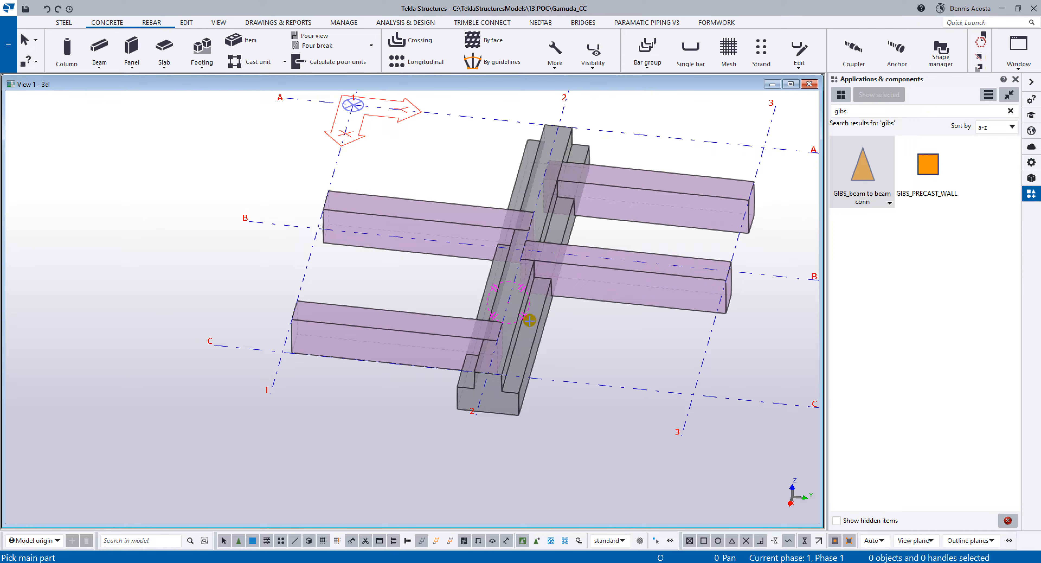
Step: Apply the connection from the inverted-T beam to both grid 3 side beams together, and likewise to both grid 1 side beams
left_click(534, 329)
left_click(649, 294)
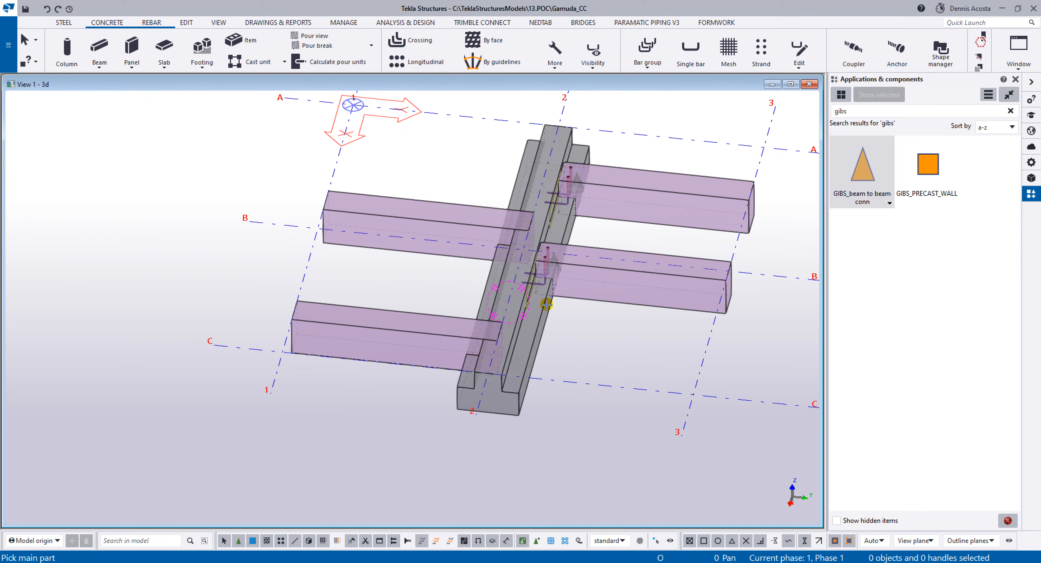
left_click(540, 318)
left_click_drag(405, 182, 351, 338)
scroll(509, 296, "up", 6)
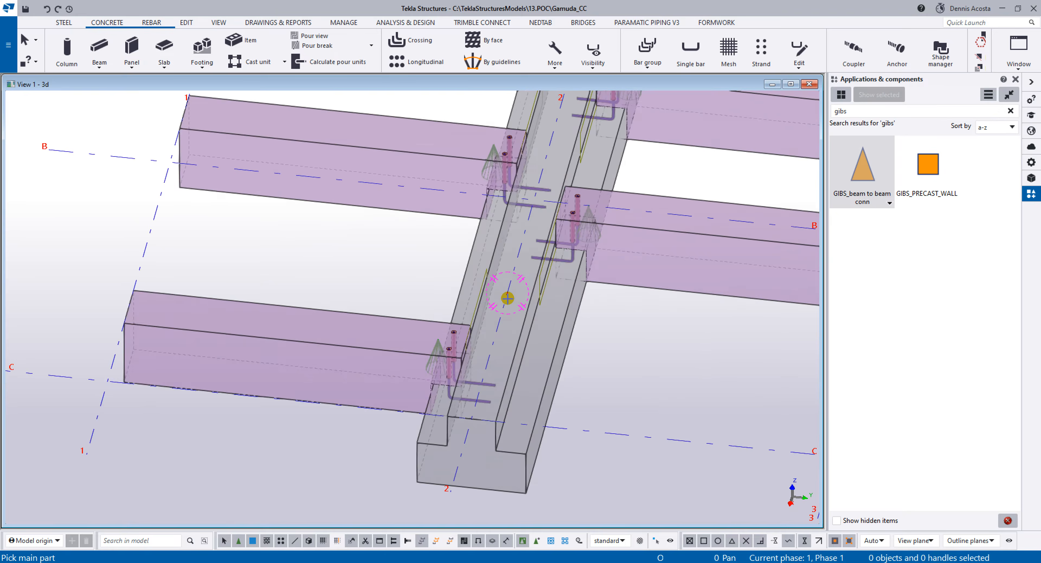
Step: End the running connection command
middle_click_drag(502, 157, 633, 165, "ctrl")
right_click(636, 167)
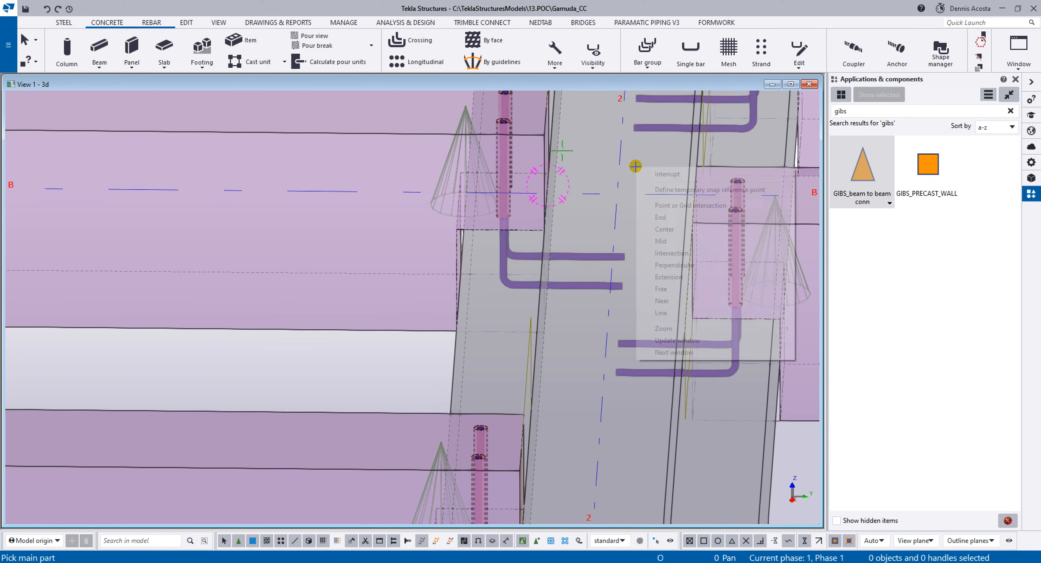
left_click(644, 174)
Step: Set the inverted-T beam's profile to RCDL300*700-900*400
scroll(642, 180, "down", 5)
middle_click_drag(638, 319, 646, 384, "ctrl")
double_click(648, 382)
middle_click_drag(657, 314, 446, 294)
scroll(546, 202, "up", 2)
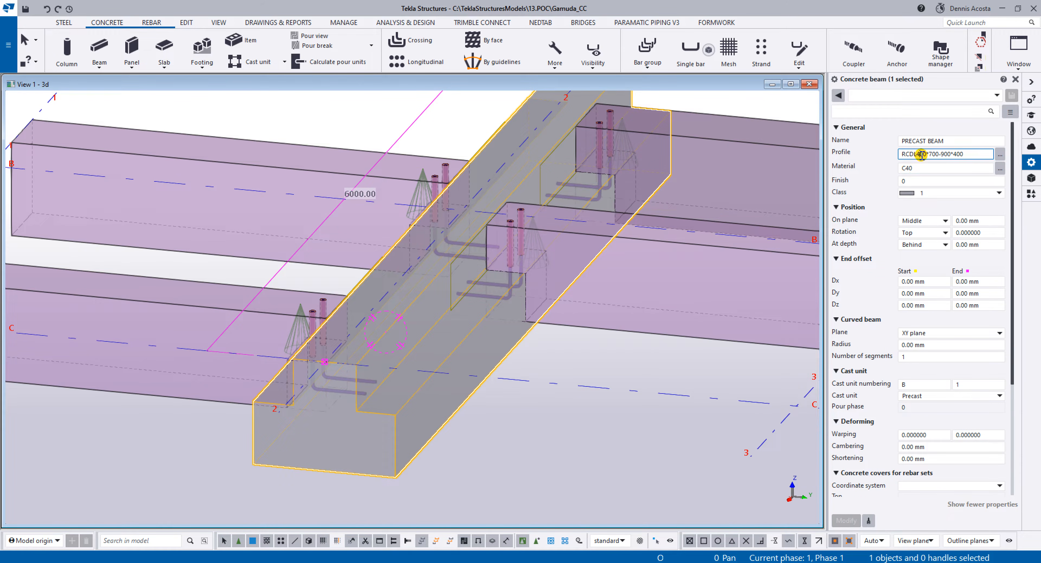
type("3")
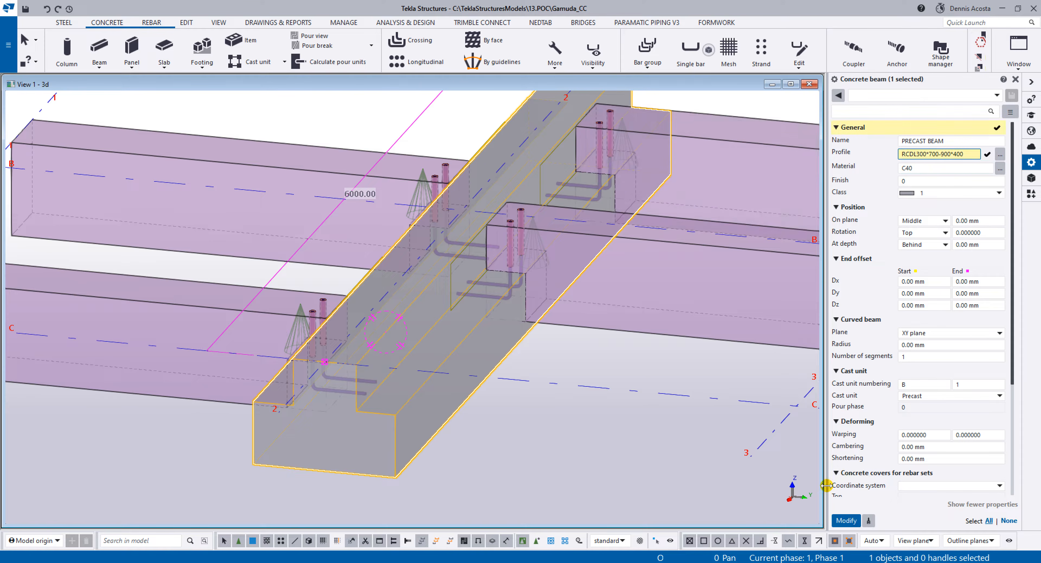
left_click(845, 520)
Step: Set the inverted-T beam's profile to RCDL500*700-900*400 and examine how the side beam ends meet its web
middle_click_drag(493, 260, 525, 180, "ctrl")
scroll(500, 202, "up", 2)
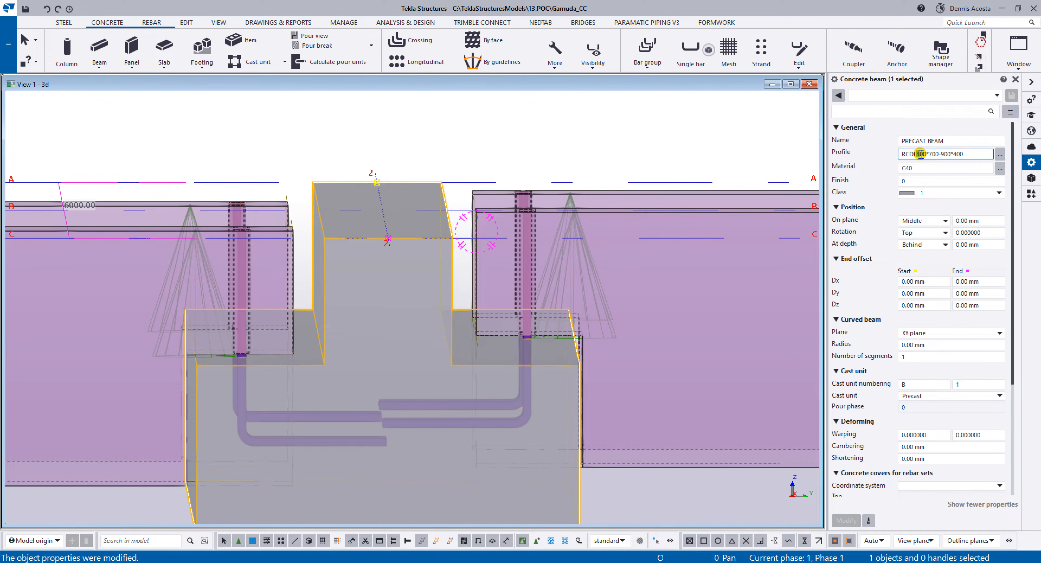
type("5")
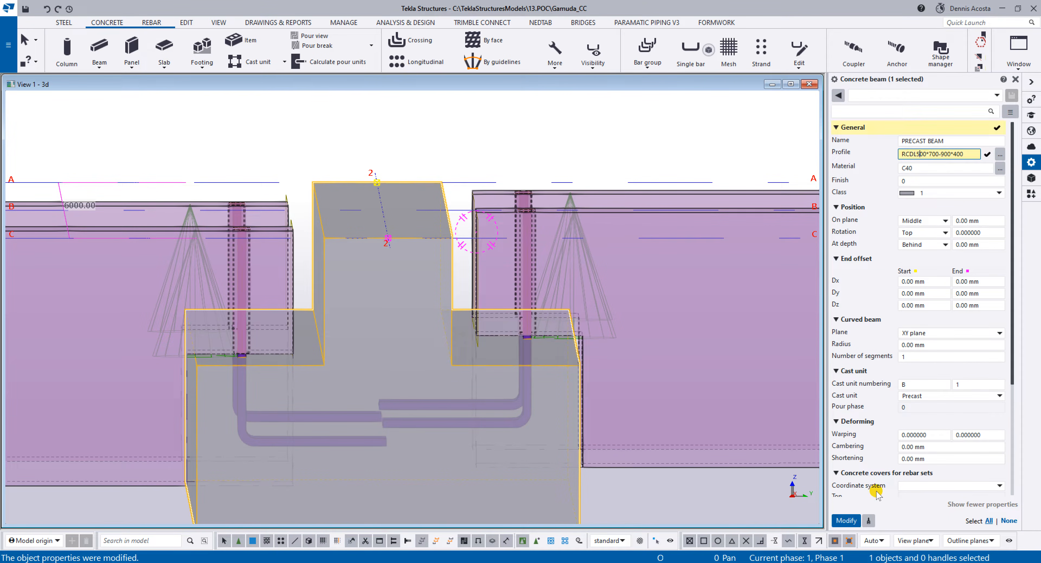
left_click(846, 520)
middle_click_drag(532, 228, 497, 213, "ctrl")
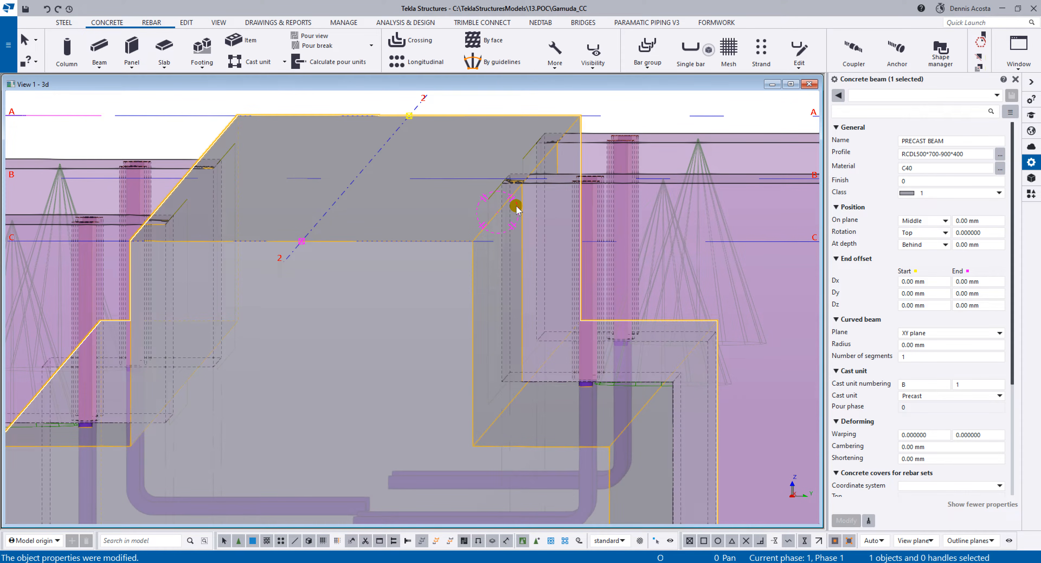
scroll(516, 208, "down", 3)
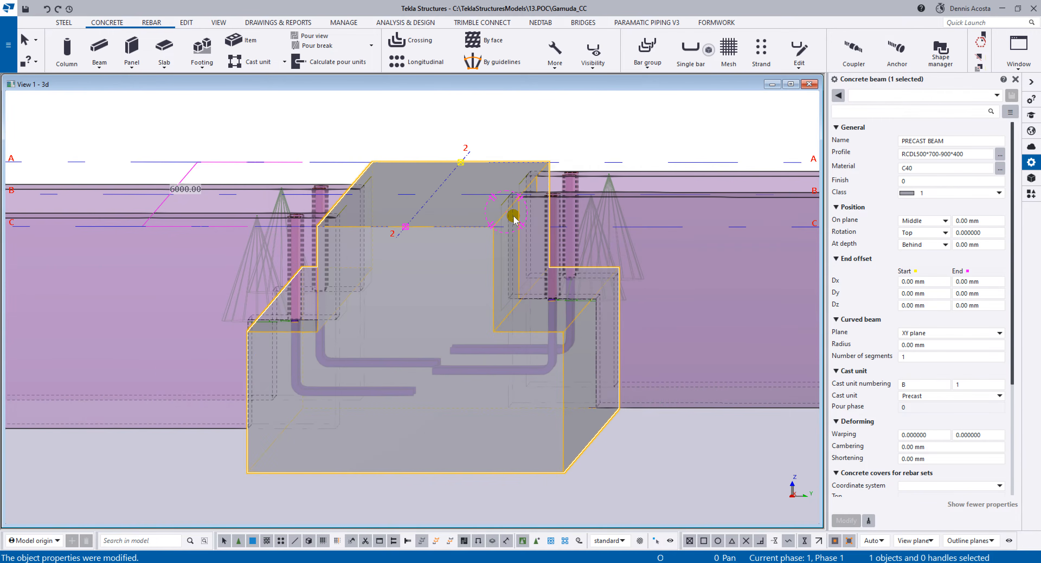
scroll(513, 219, "down", 3)
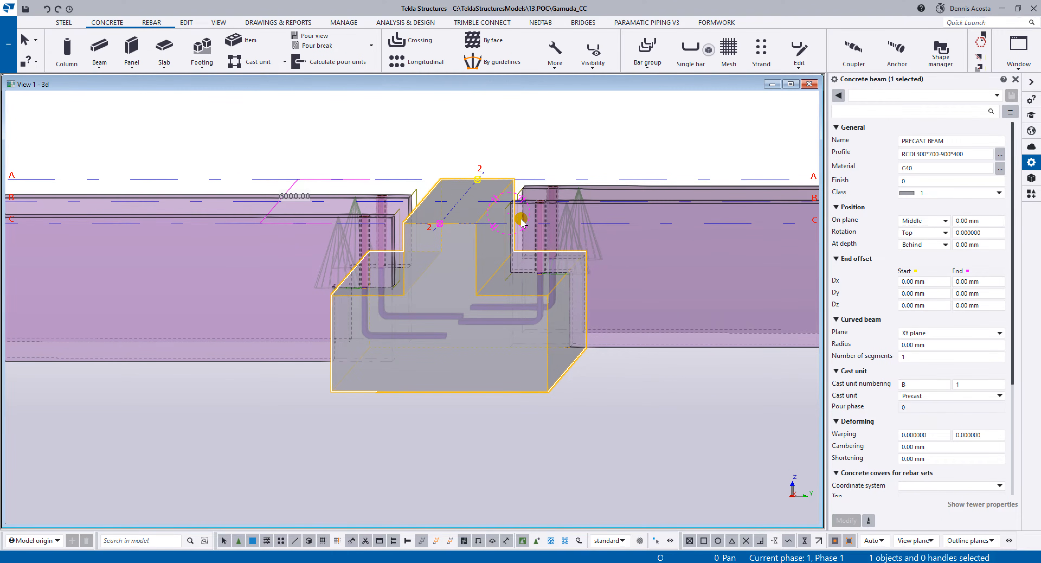
Step: Undo both profile changes on the inverted-T beam
key("ctrl+z")
middle_click_drag(553, 211, 452, 281, "ctrl")
scroll(562, 232, "up", 2)
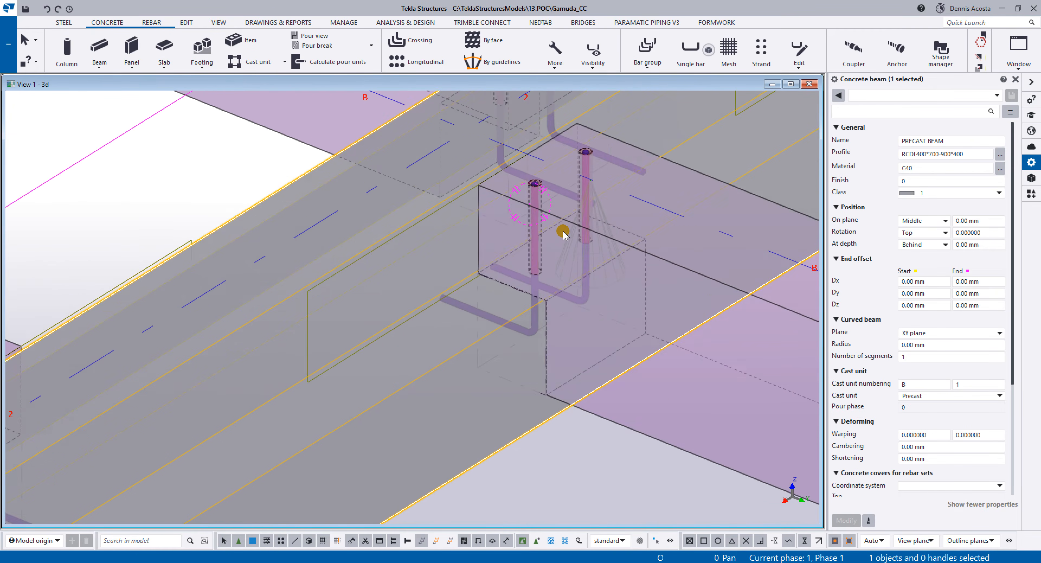
scroll(562, 231, "down", 3)
middle_click_drag(640, 265, 556, 235)
middle_click_drag(589, 290, 609, 268, "ctrl")
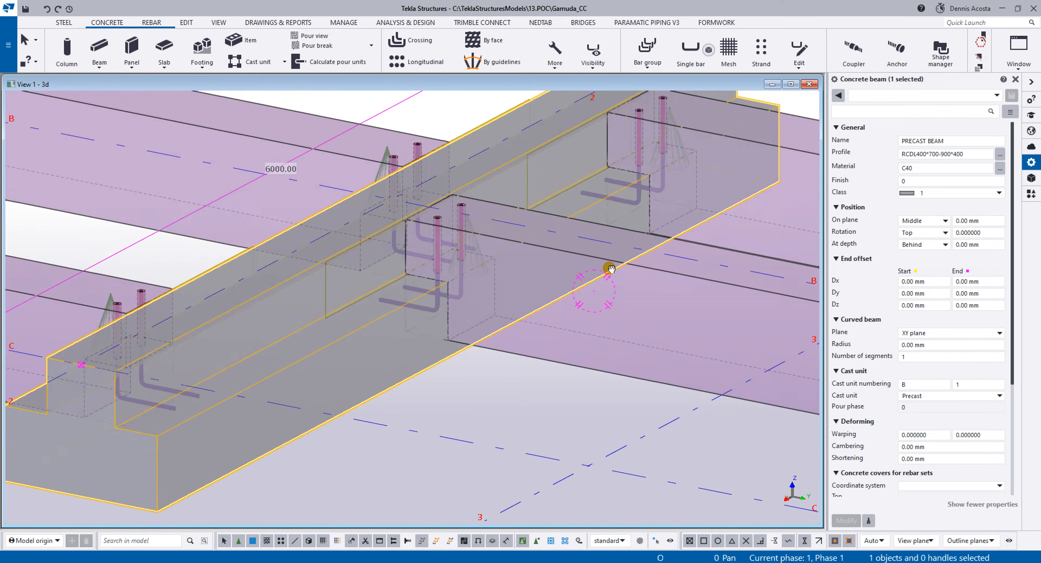
Step: Set the profile of the grid 3 side beam on grid B to 800*500 and inspect its notch and dowels
left_click(651, 271)
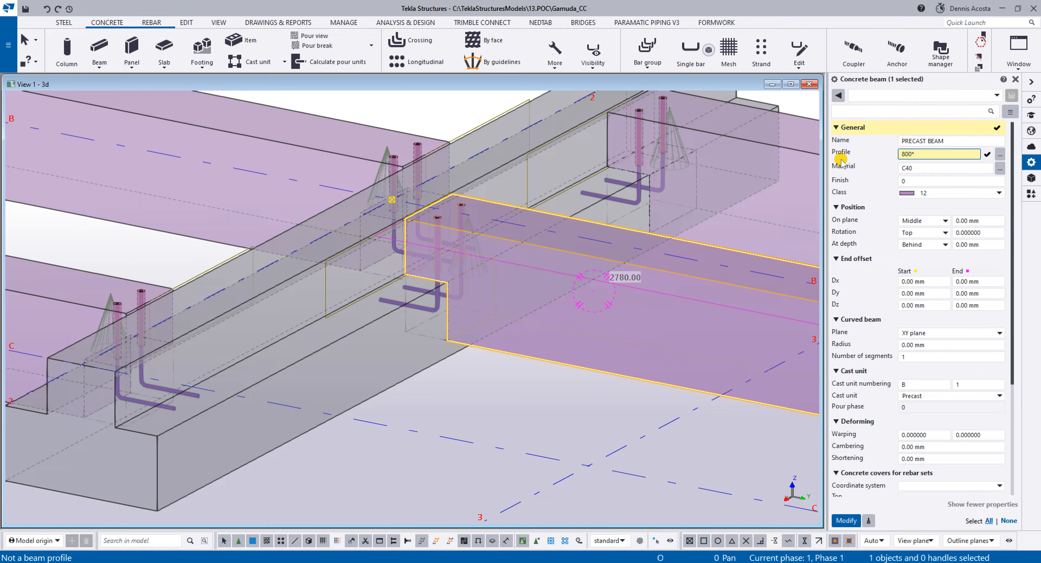
key("Return")
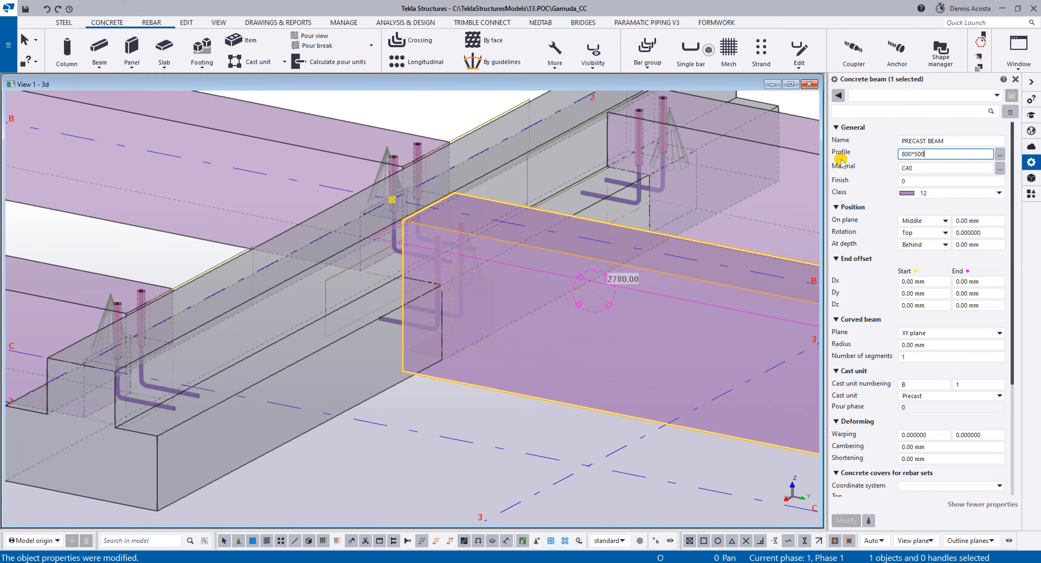
scroll(489, 320, "up", 3)
middle_click_drag(458, 323, 481, 209, "ctrl")
scroll(457, 247, "up", 2)
scroll(456, 248, "up", 2)
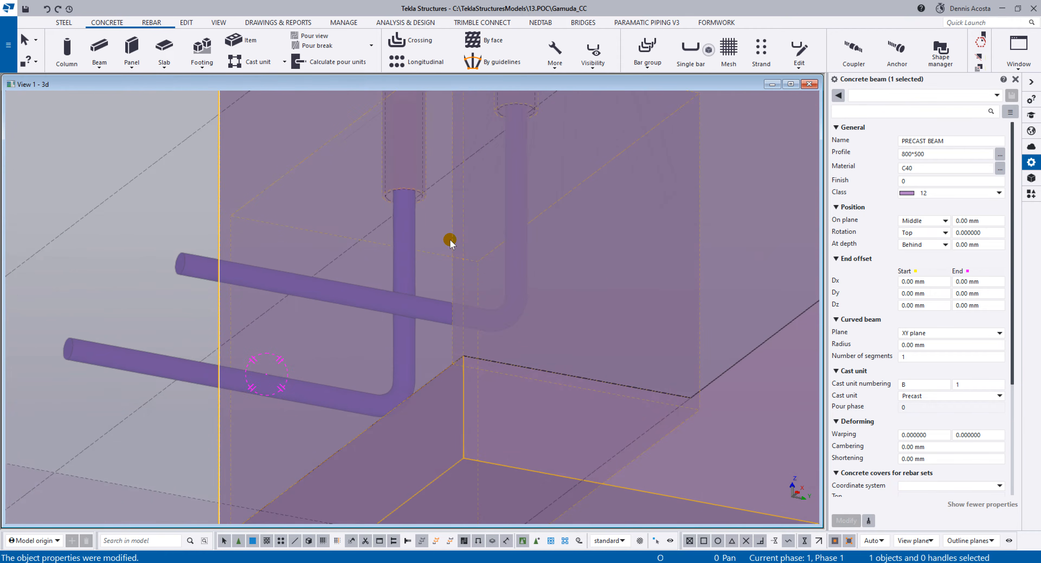
Step: Undo the side beam's profile change and re-examine the notch and dowels at its joint
scroll(449, 240, "down", 6)
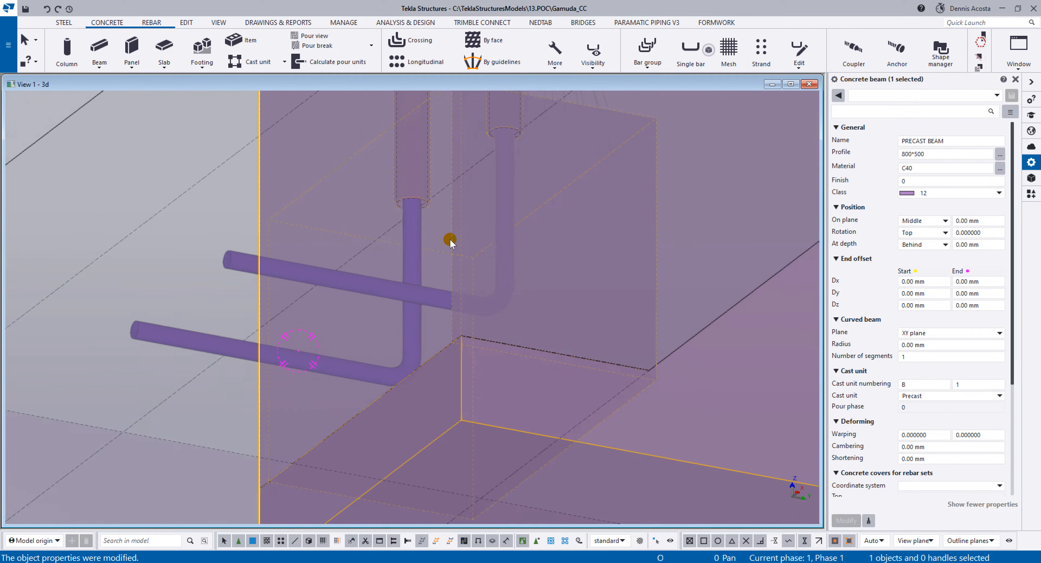
scroll(457, 253, "down", 3)
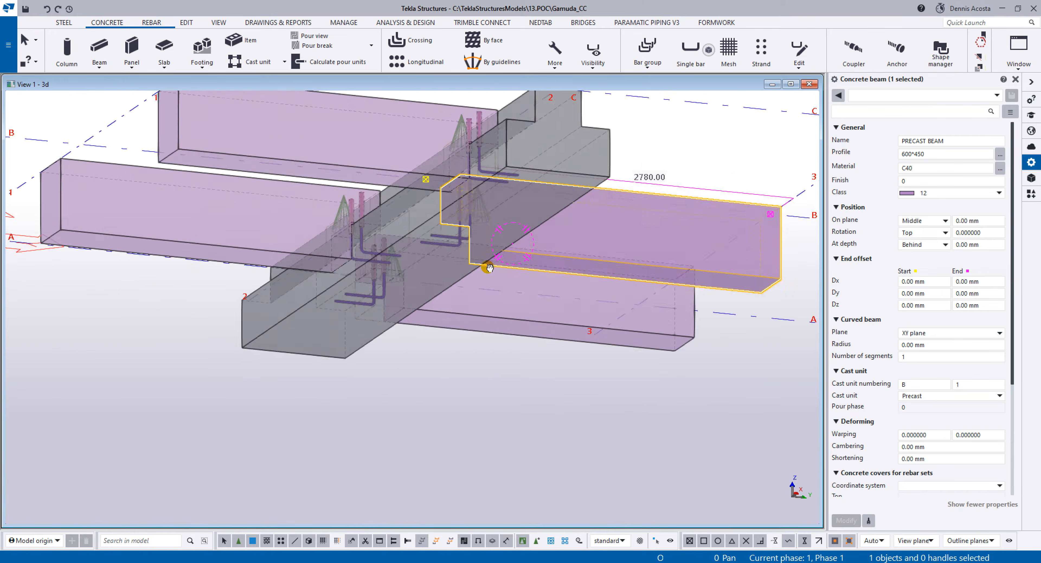
middle_click_drag(488, 267, 527, 243, "ctrl")
scroll(515, 283, "up", 5)
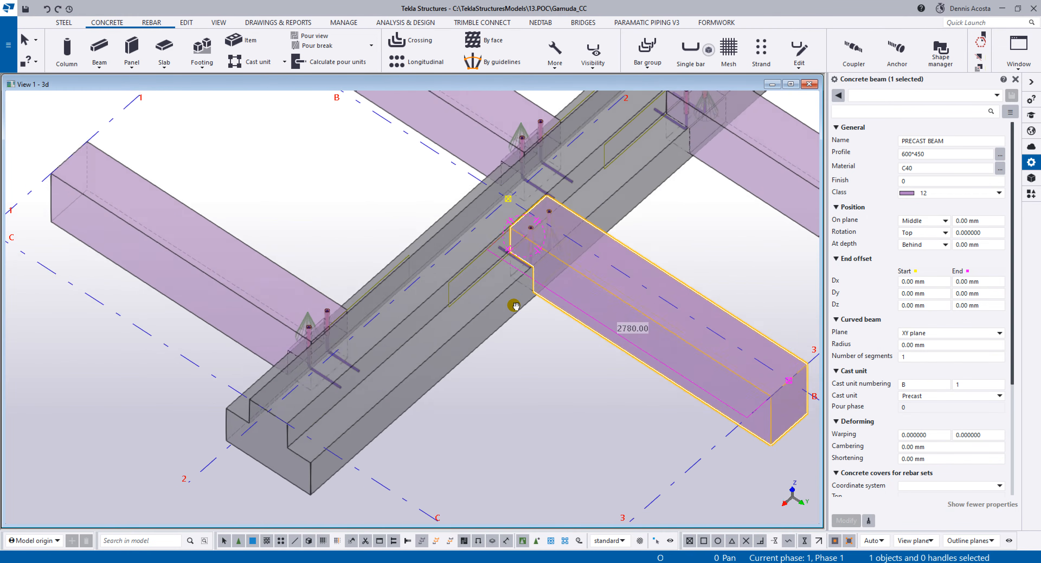
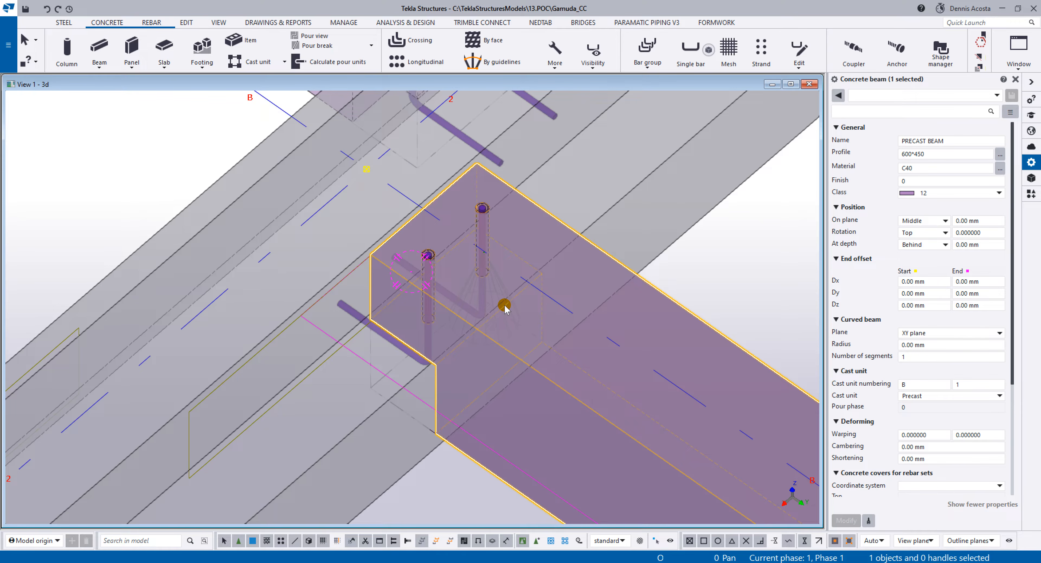
scroll(491, 329, "down", 2)
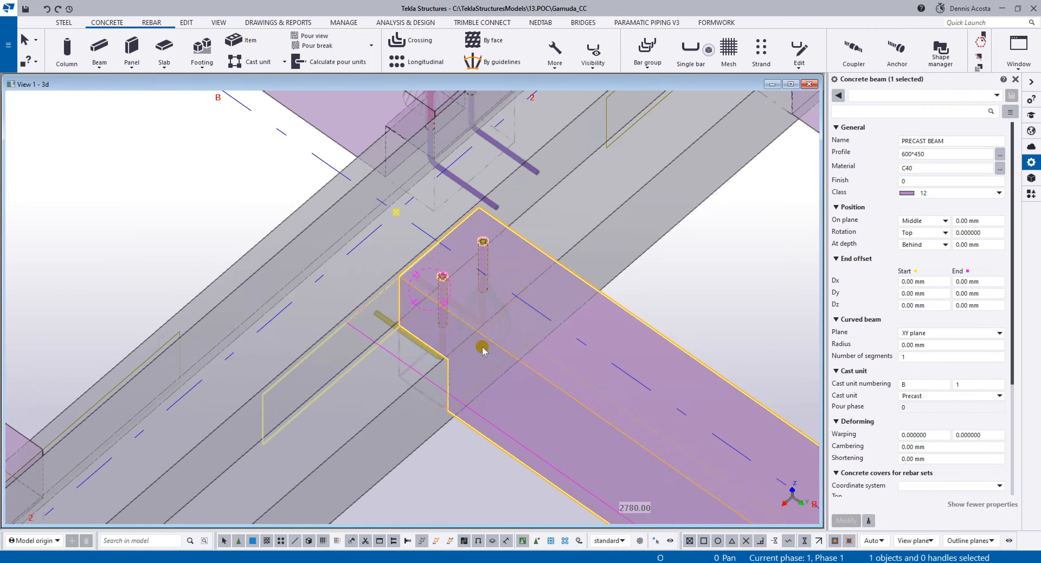
middle_click_drag(484, 349, 535, 315, "ctrl")
scroll(500, 273, "up", 2)
Step: Delete the connections of both grid 1 side beams and of the grid 3 side beam on grid B
scroll(498, 272, "down", 6)
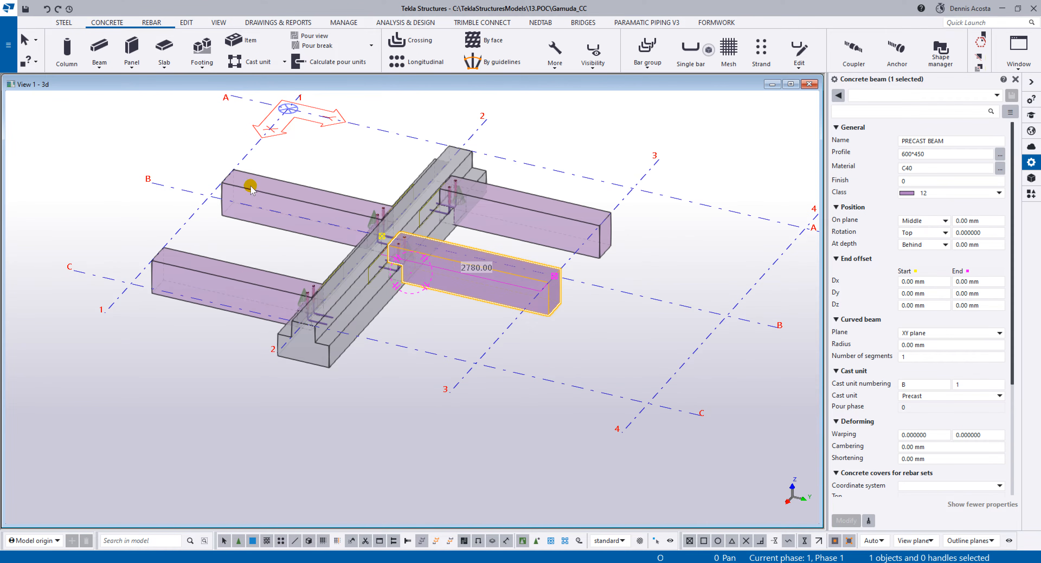
left_click_drag(263, 164, 419, 370)
key("Delete")
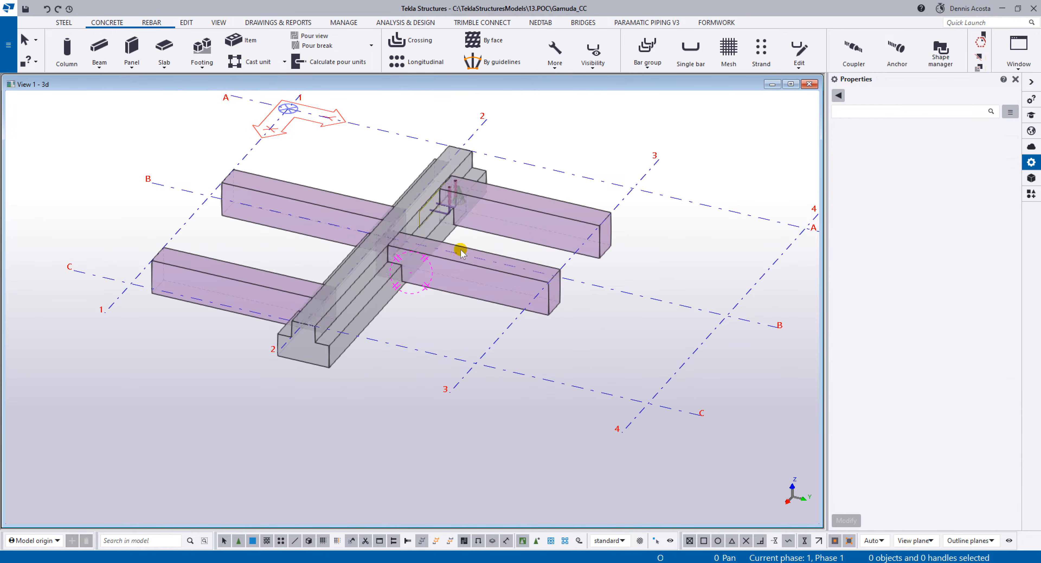
Step: Open the remaining beam connection in the custom component editor and enlarge the editor's perspective view
scroll(458, 211, "up", 6)
left_click(450, 138)
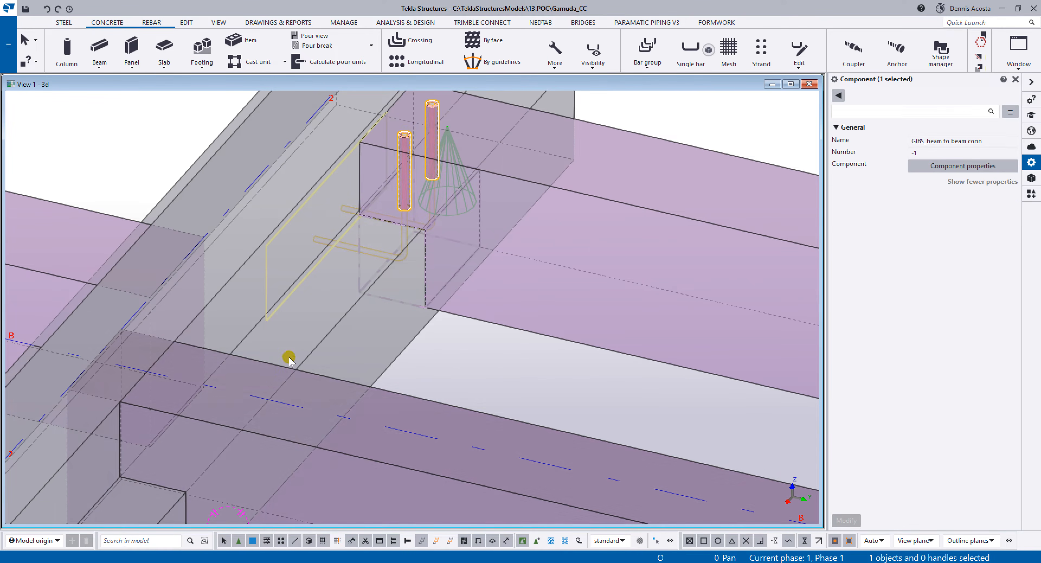
middle_click_drag(452, 169, 455, 242)
right_click(455, 243)
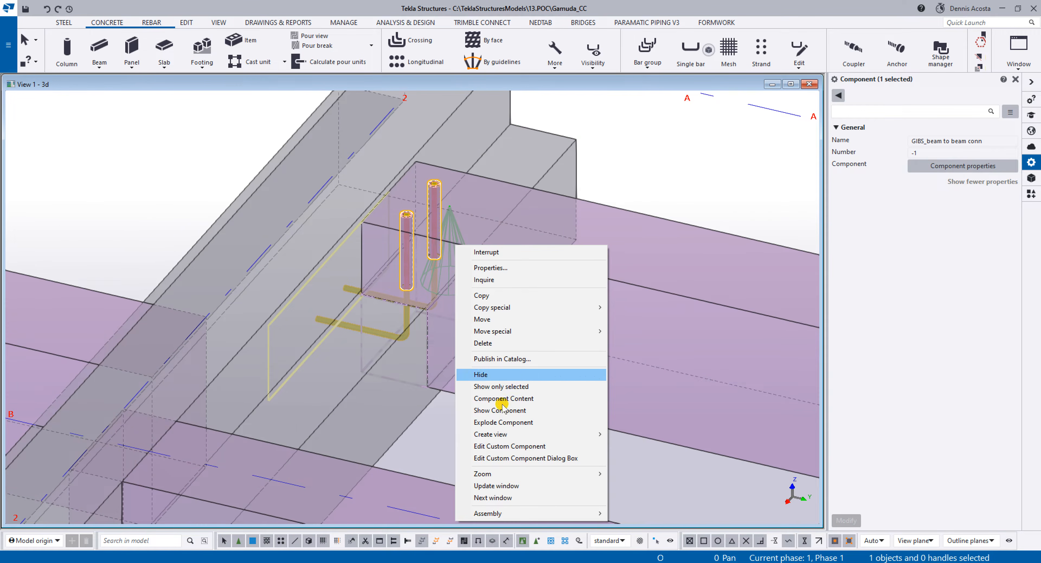
left_click(509, 446)
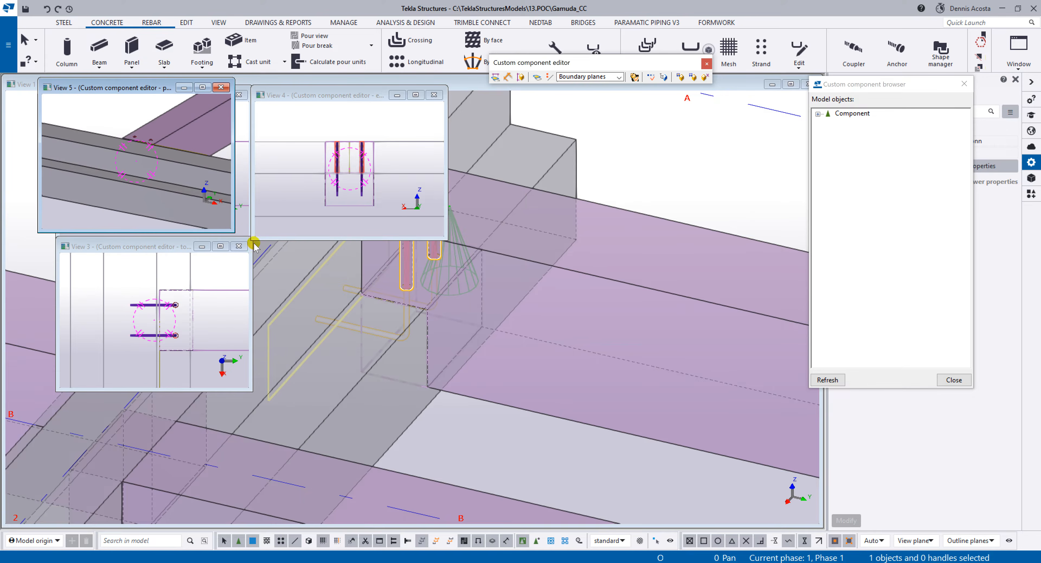
left_click_drag(232, 231, 810, 364)
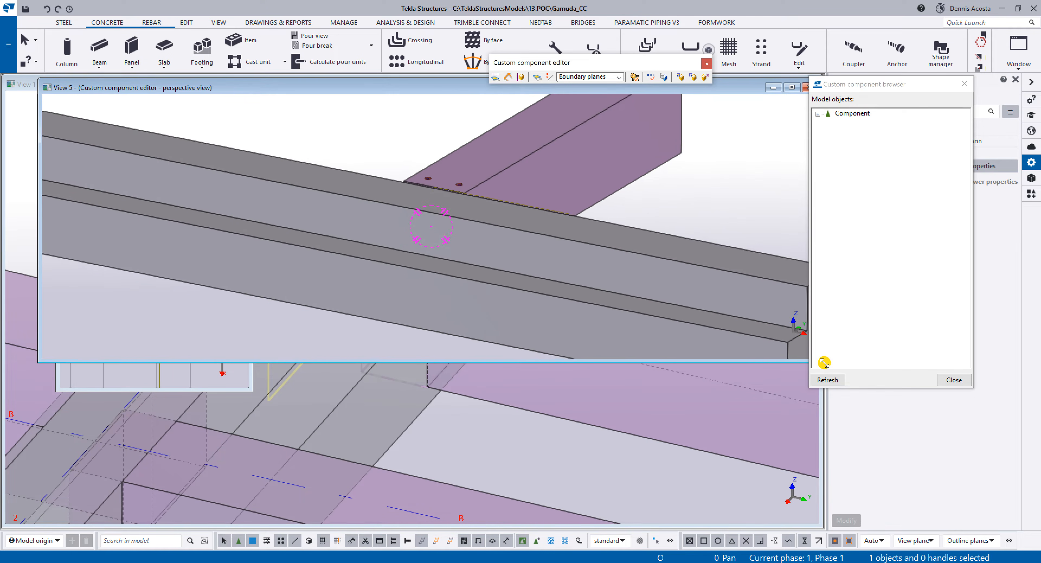
Step: Display the component's variables and select the fitting at the end of the notched beam
left_click(653, 77)
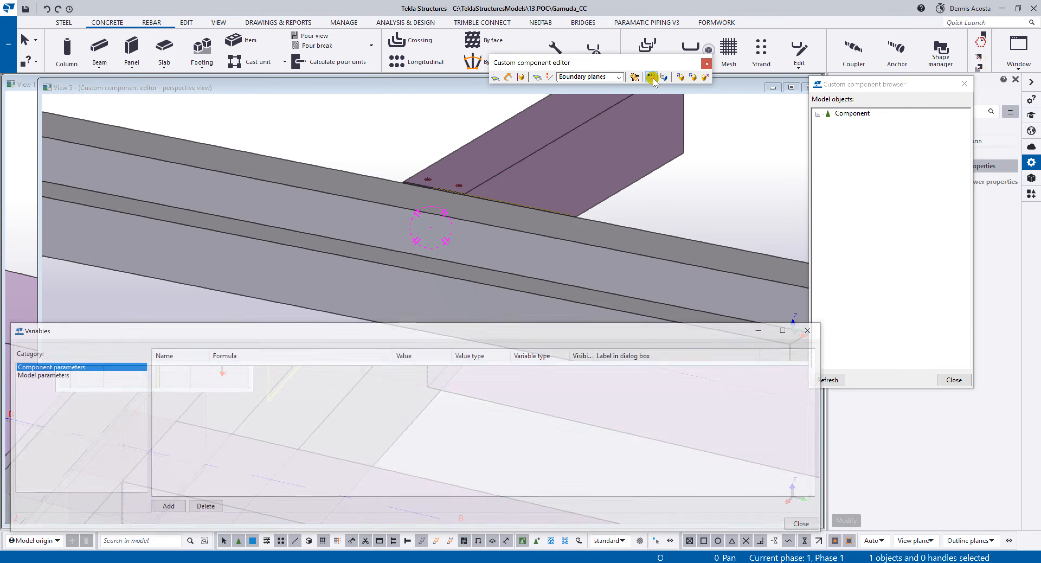
scroll(534, 193, "down", 4)
middle_click_drag(528, 193, 307, 199, "ctrl")
scroll(585, 200, "up", 4)
middle_click_drag(563, 188, 473, 193)
left_click(472, 143)
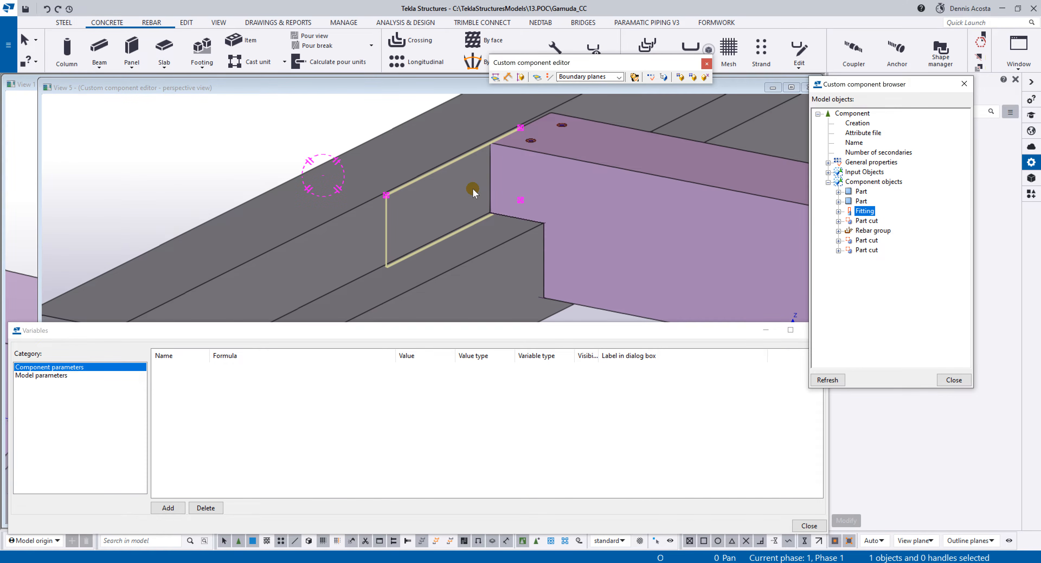
Step: Set the plane type for binding to outline planes
middle_click_drag(473, 193, 564, 199, "ctrl")
middle_click_drag(374, 298, 469, 156, "ctrl")
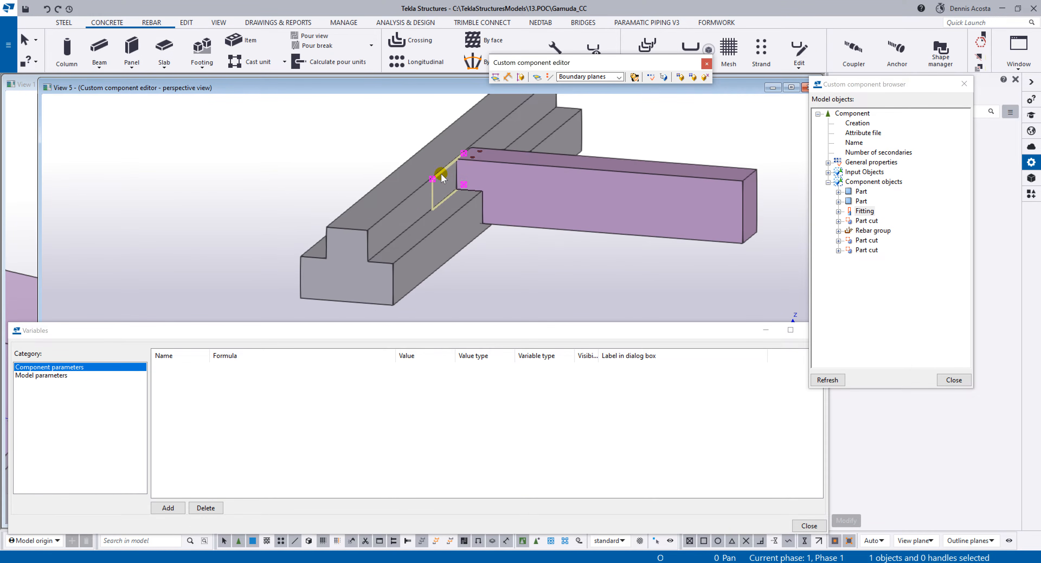
scroll(442, 173, "up", 1)
scroll(442, 175, "up", 2)
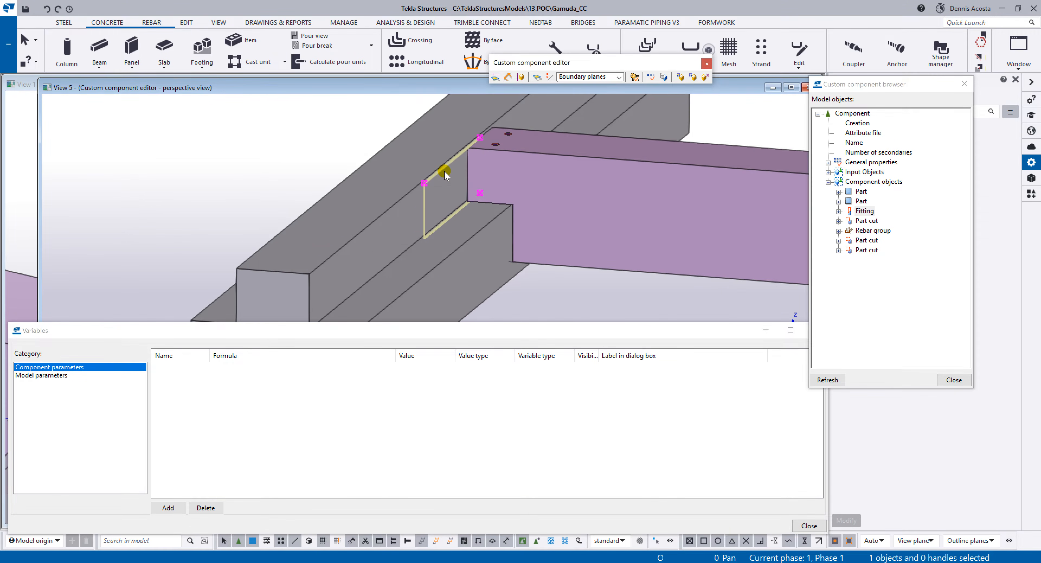
left_click(619, 77)
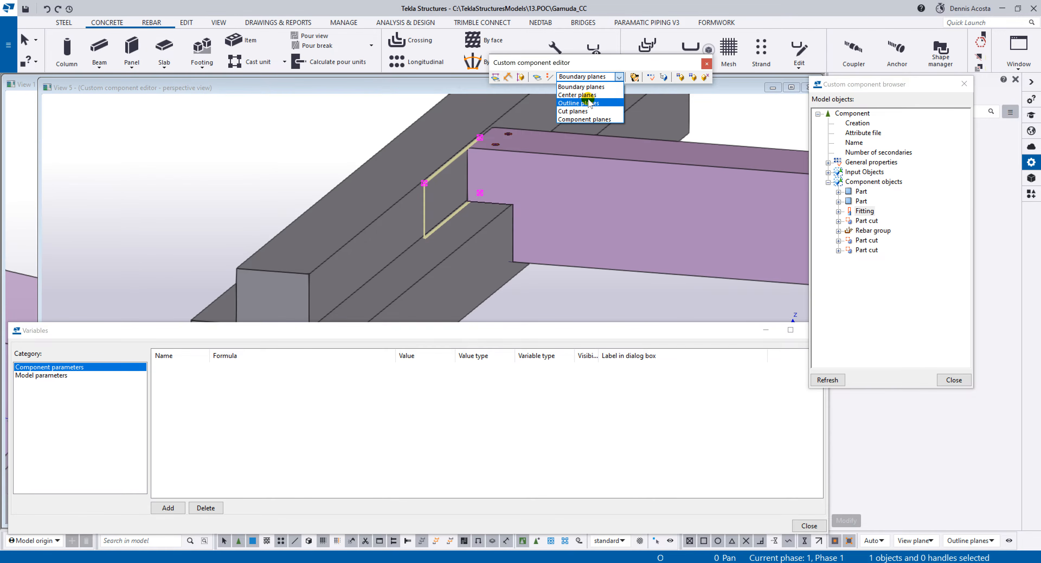
left_click(590, 103)
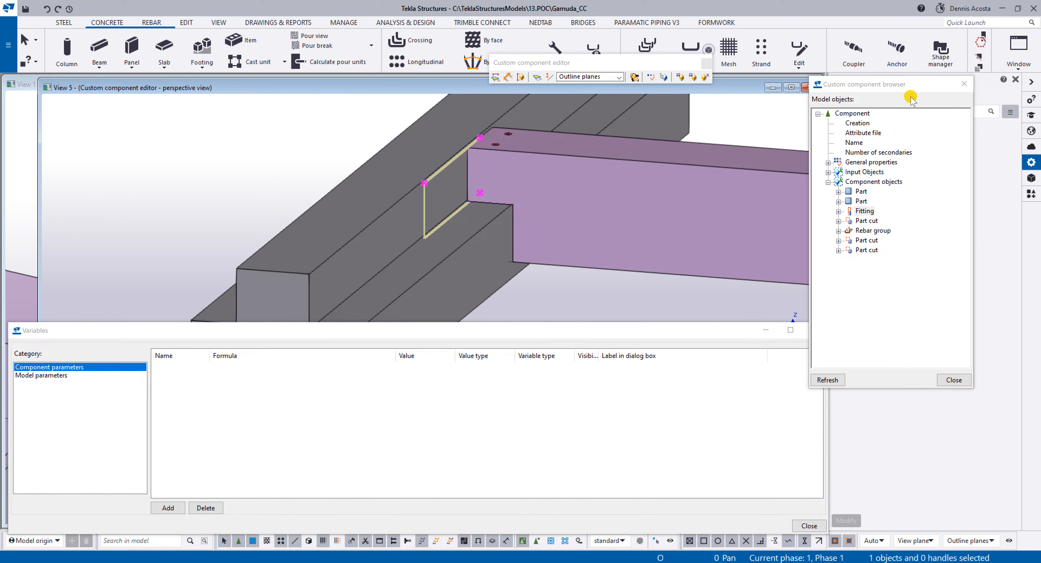
Step: Bind the selected fitting to the inverted-T beam's web side plane facing the notched beam
left_click(564, 215)
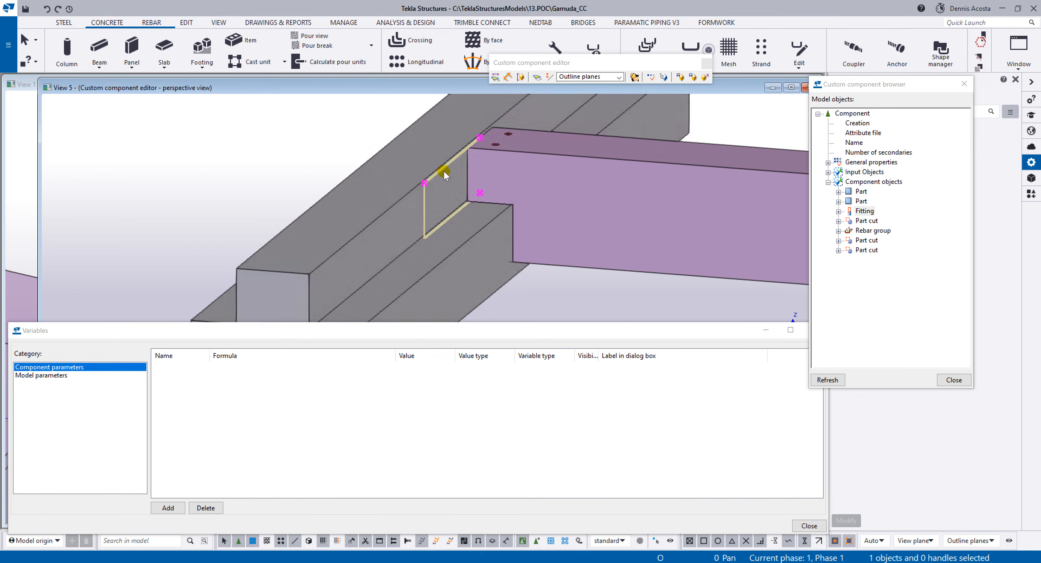
scroll(423, 199, "up", 5)
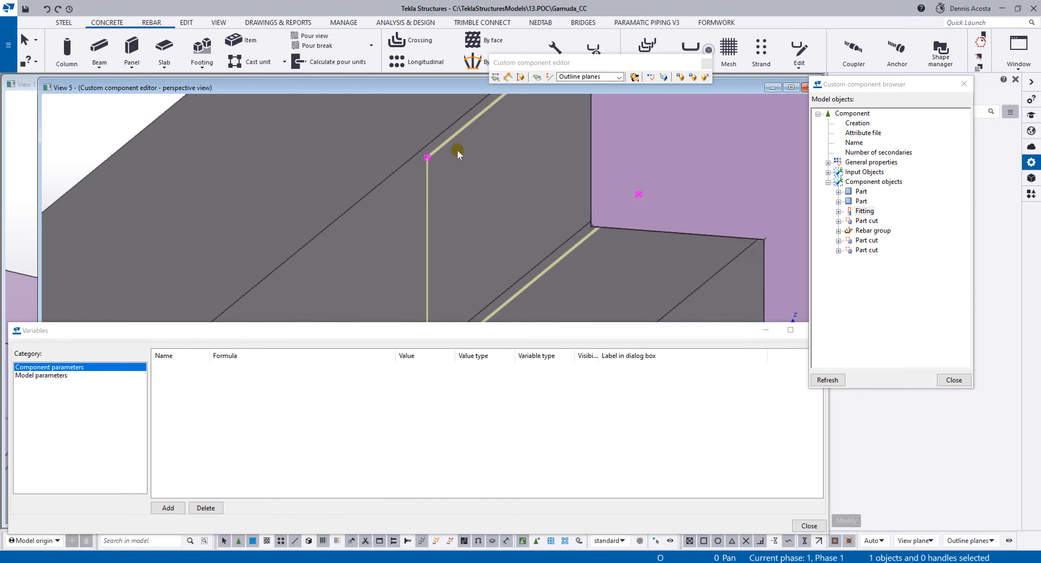
scroll(457, 149, "down", 4)
scroll(486, 126, "up", 2)
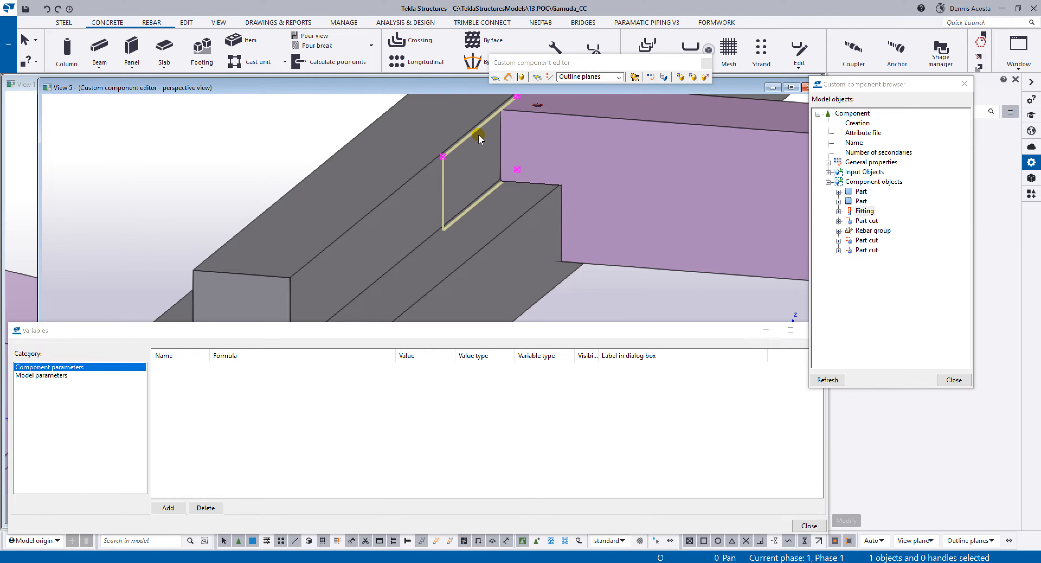
scroll(467, 149, "down", 4)
right_click(466, 149)
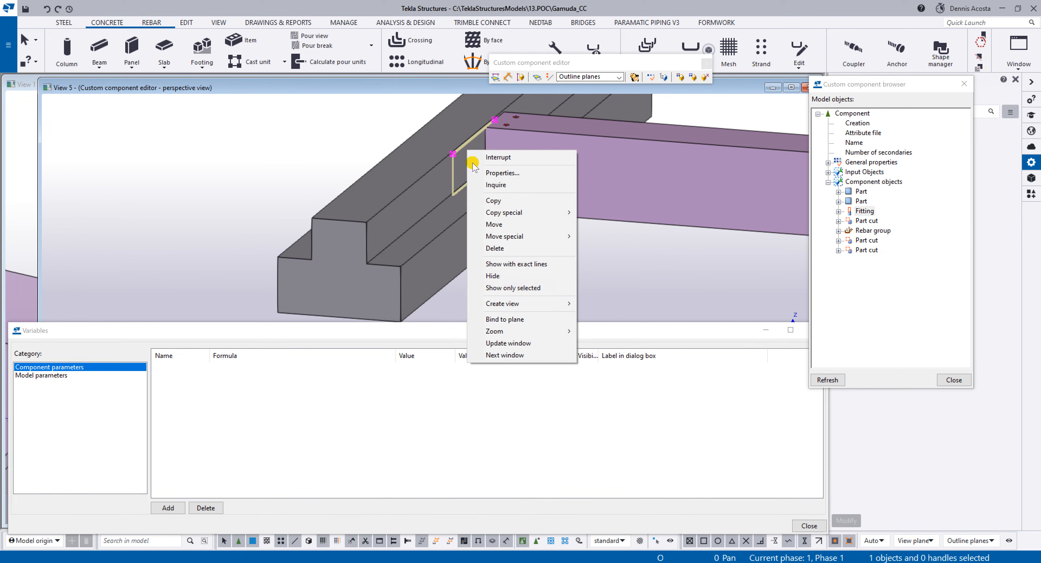
left_click(525, 323)
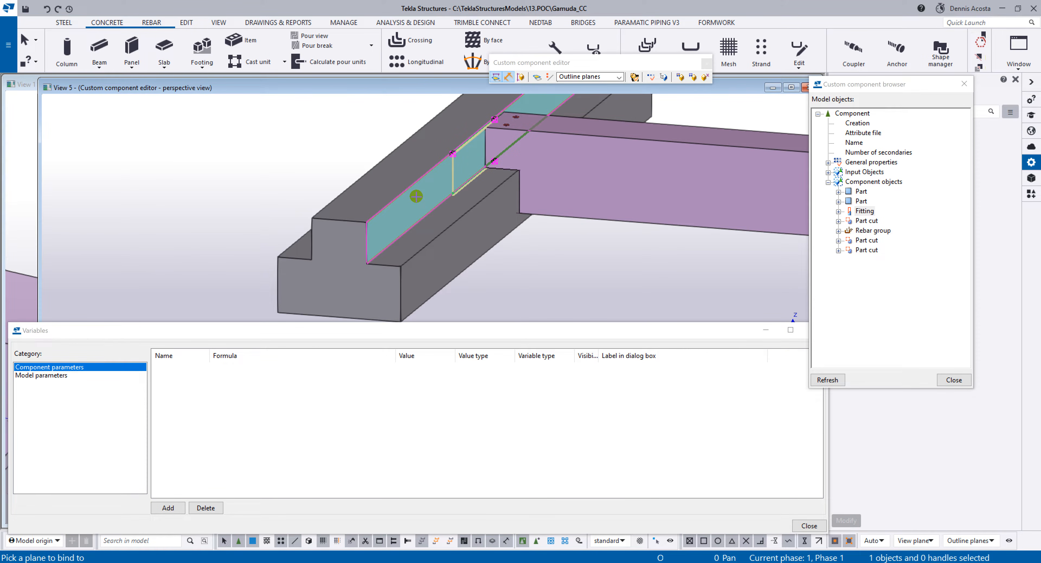
left_click(416, 198)
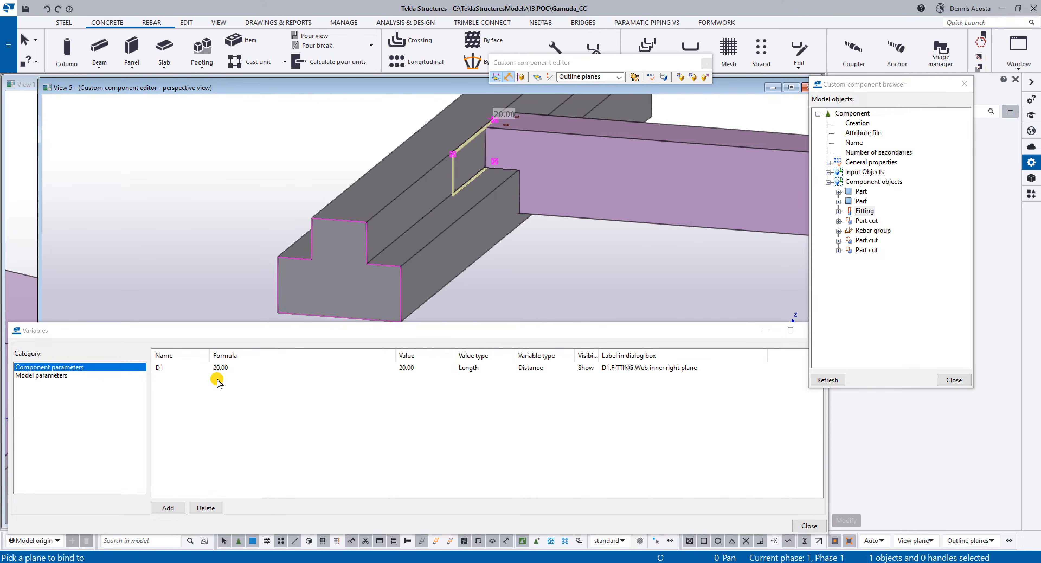
Step: Add a length parameter to the component variables and set its formula to 20
left_click(179, 507)
double_click(229, 377)
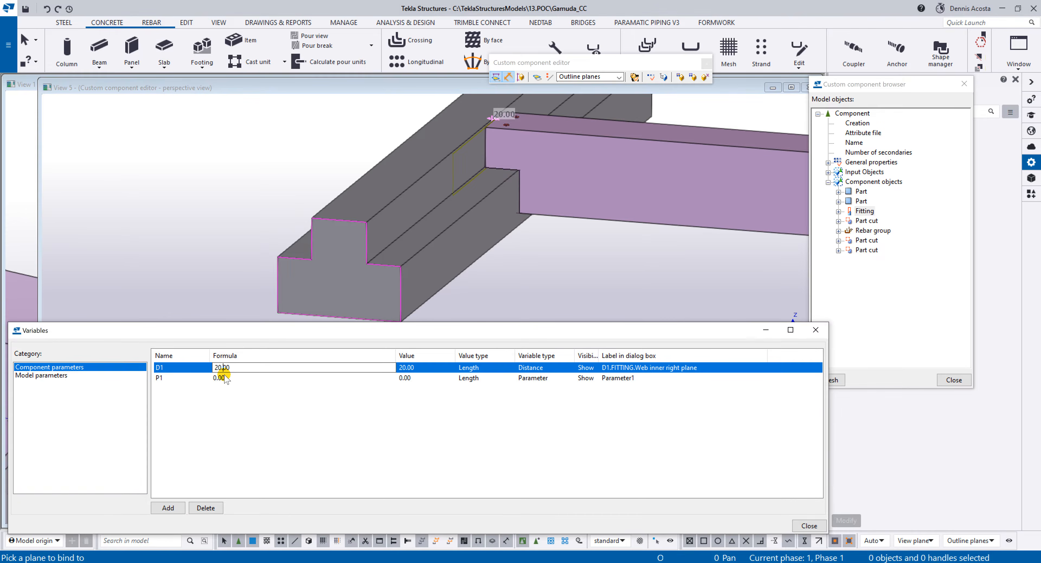
left_click(176, 382)
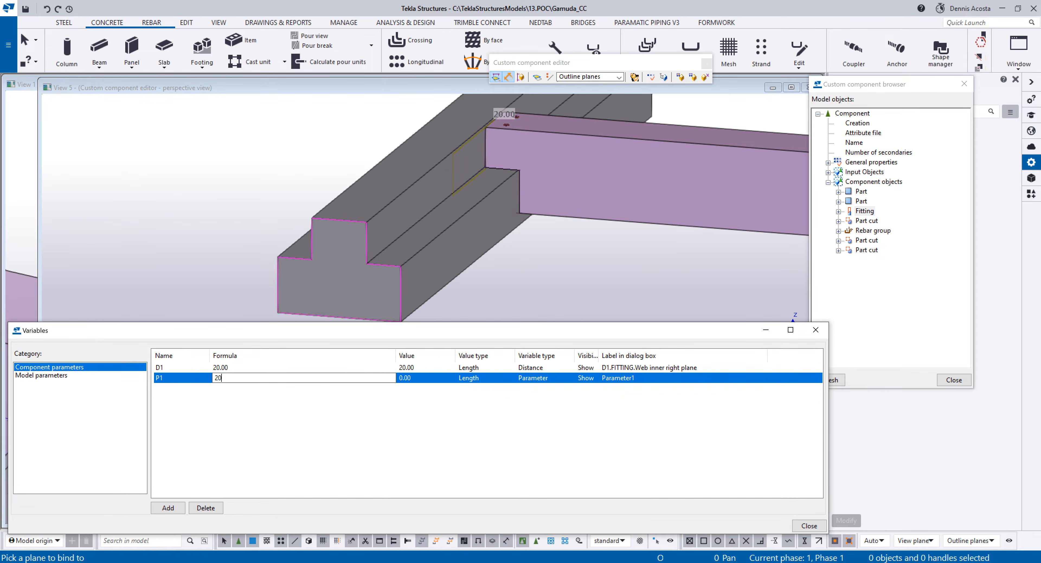
type("20")
Step: Set the formula of distance D1 to =P1 and its visibility to Hide
left_click(224, 367)
left_click(174, 369)
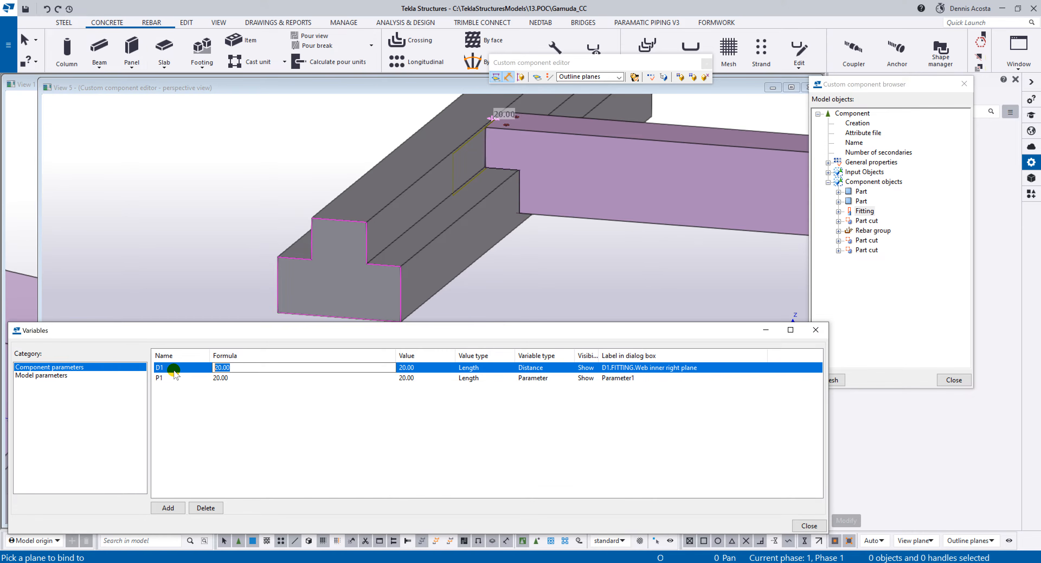
left_click(169, 377)
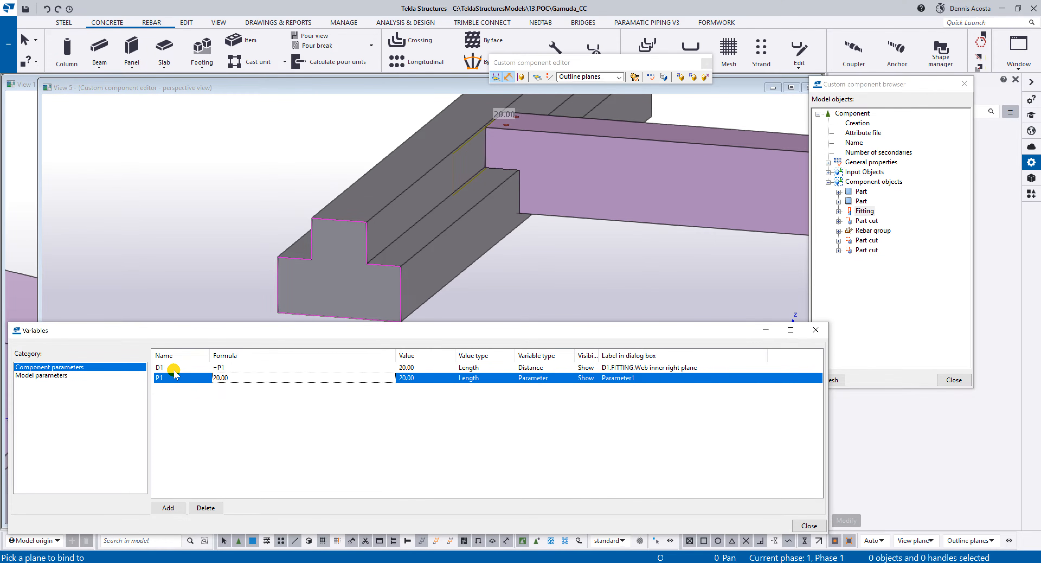
left_click(593, 366)
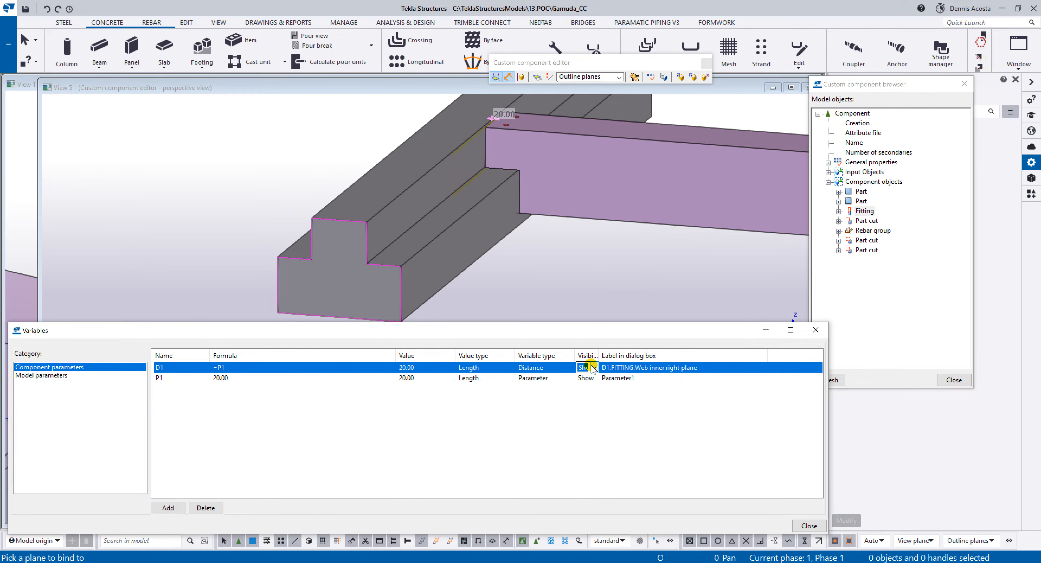
scroll(592, 368, "down", 1)
Step: Label parameter P1 "Beam Gap" for the dialog box and end the plane binding command
left_click(610, 378)
left_click_drag(644, 380, 562, 387)
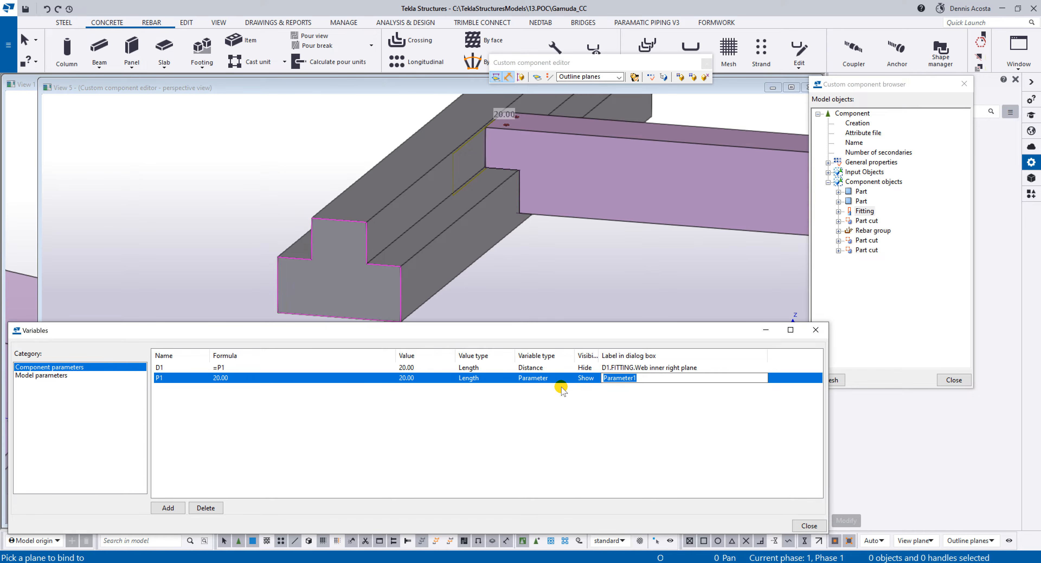
type("Beam Gap")
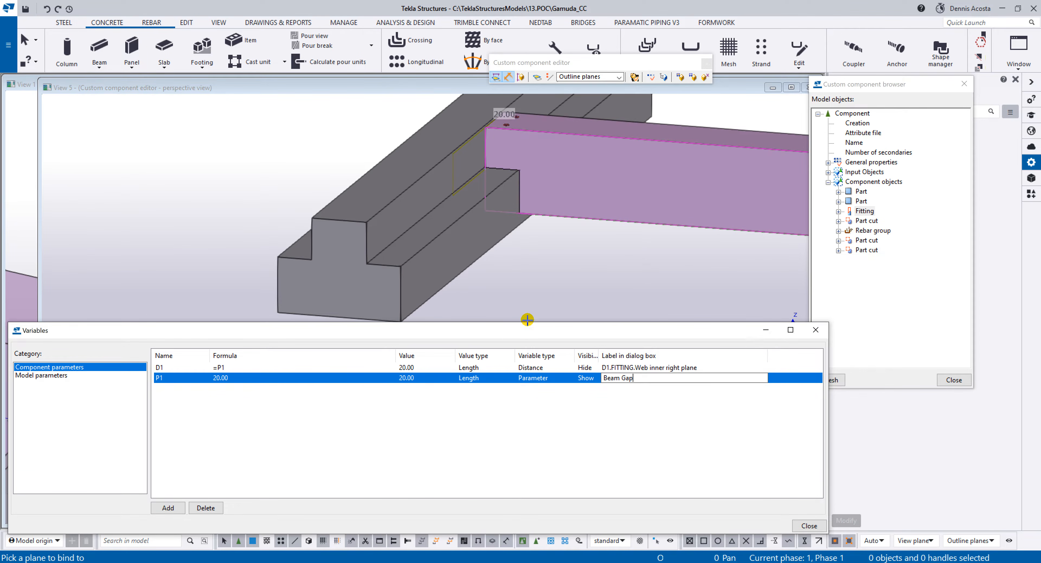
right_click(500, 164)
Step: Test the fitting binding by setting the Beam Gap parameter P1 to 50
scroll(501, 163, "up", 5)
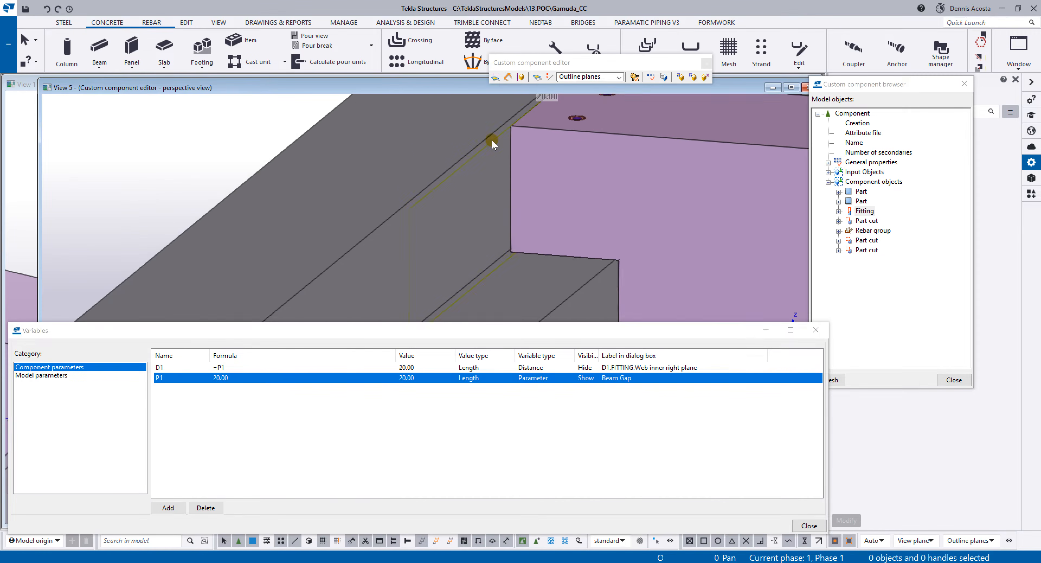
scroll(544, 135, "up", 5)
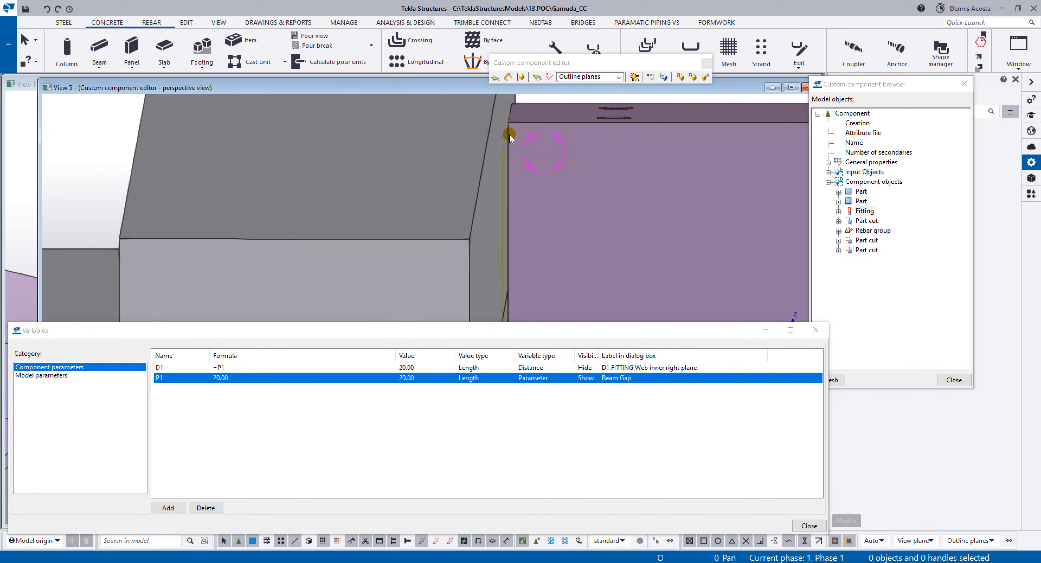
left_click(226, 376)
left_click_drag(232, 378, 190, 380)
type("50.00")
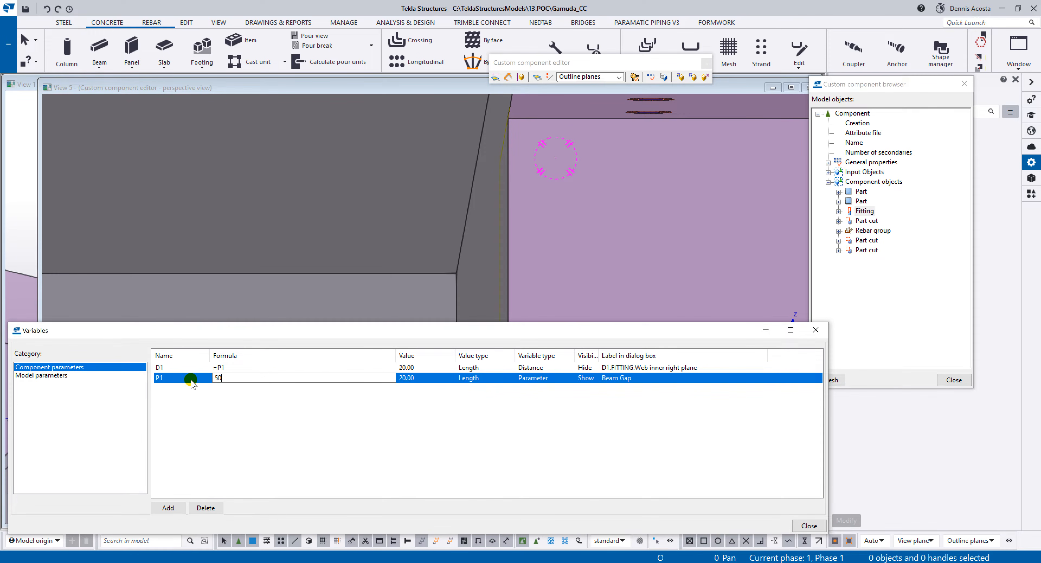
key("Return")
scroll(493, 251, "down", 3)
middle_click_drag(506, 241, 525, 246, "ctrl")
Step: Test the fitting binding with the Beam Gap parameter P1 set to 0
left_click(241, 379)
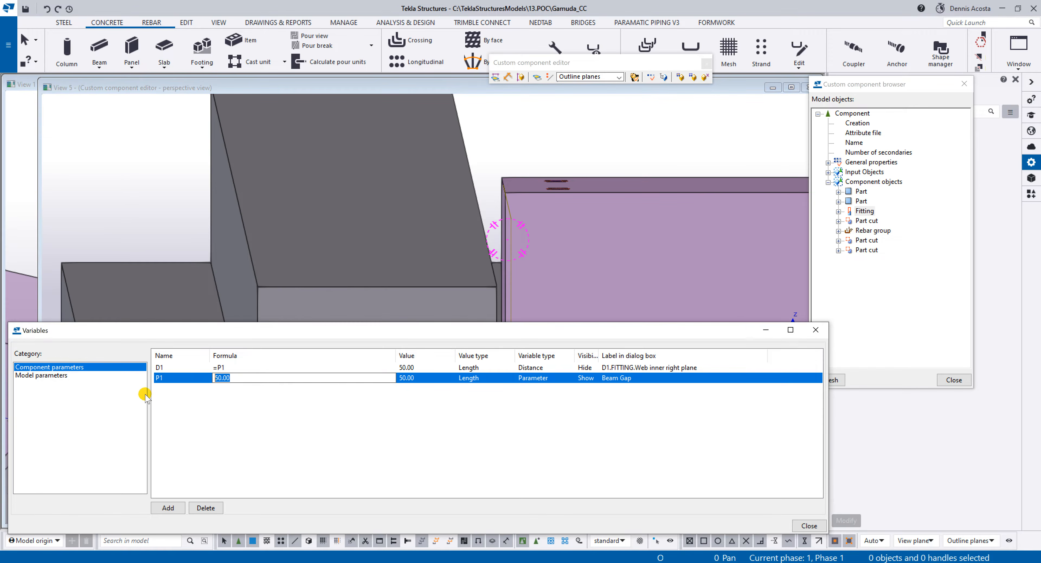
key("BackSpace")
key("BackSpace")
key("BackSpace")
key("BackSpace")
key("BackSpace")
type("0.00")
key("Return")
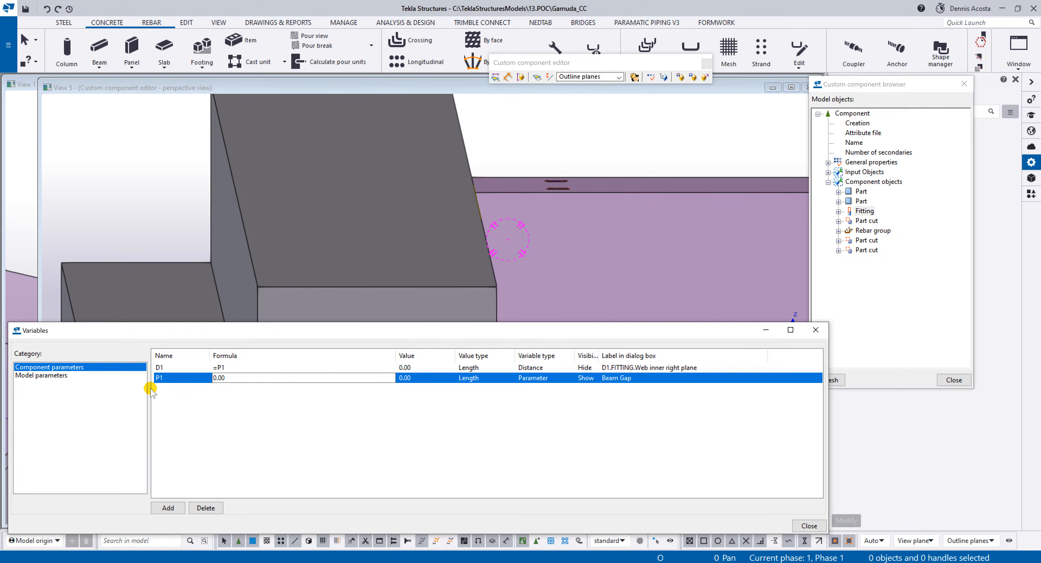
Step: Set the Beam Gap parameter P1 to 10, then to 20
left_click(213, 378)
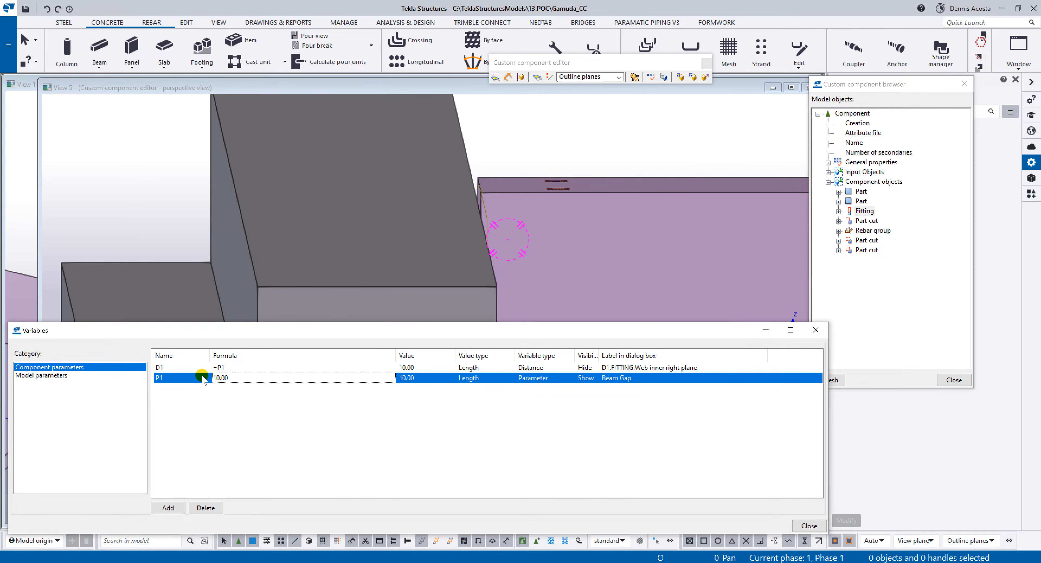
key("Return")
left_click(224, 378)
type("20")
key("Return")
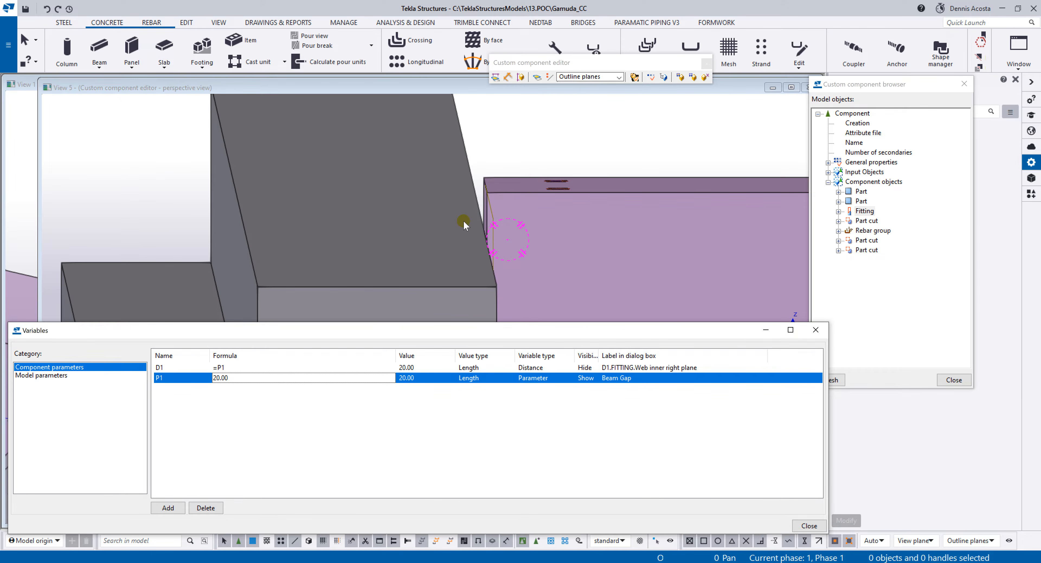
Step: Select the part cut that forms the notch at the beam end
middle_click_drag(463, 225, 562, 209)
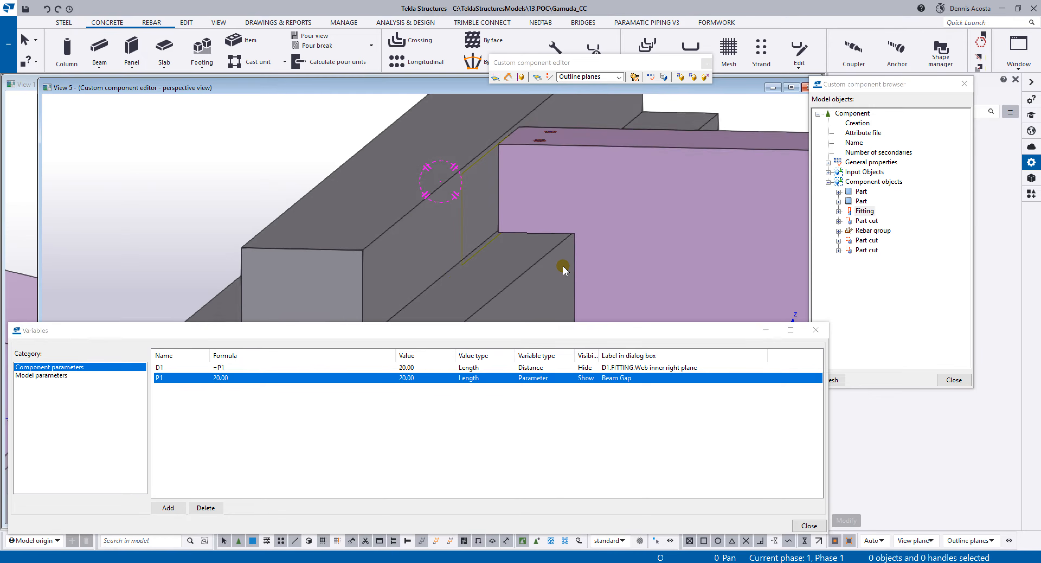
scroll(563, 265, "up", 4)
middle_click_drag(563, 265, 562, 193)
scroll(569, 262, "up", 4)
left_click(569, 310)
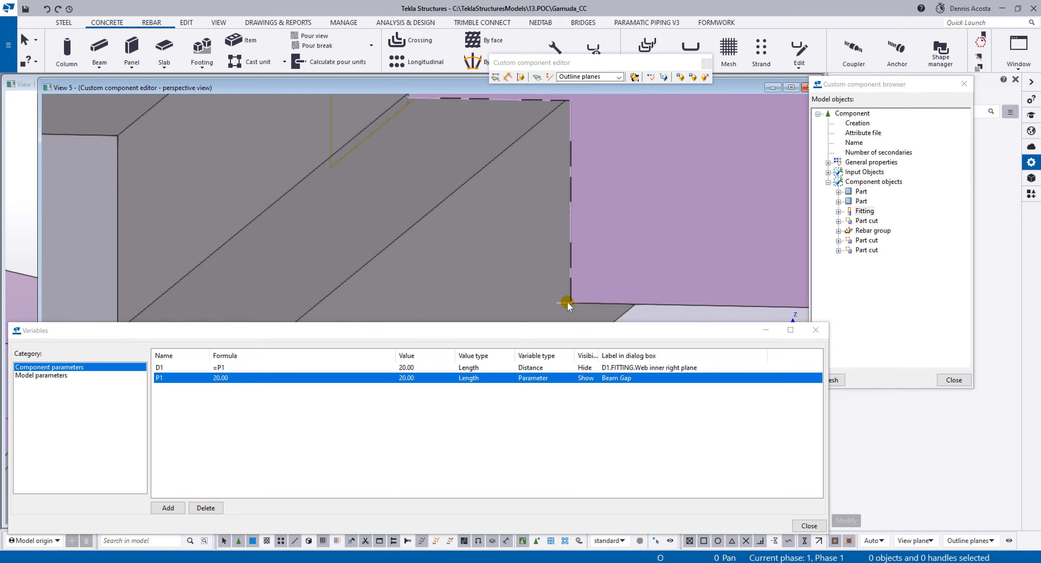
scroll(565, 300, "down", 5)
middle_click_drag(562, 204, 564, 174)
scroll(564, 173, "down", 4)
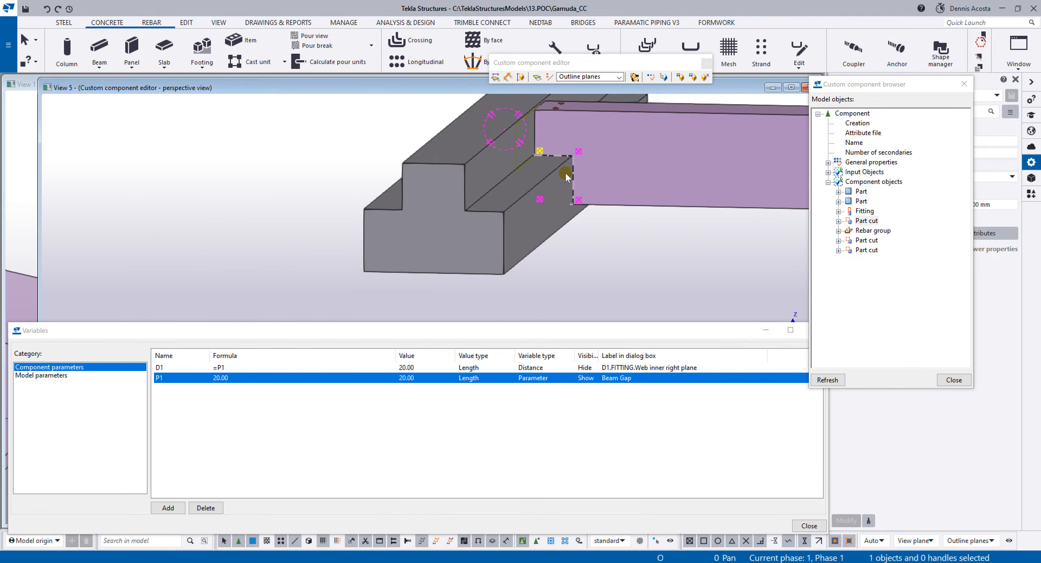
Step: Hide the inverted-T primary beam in the component editor view
left_click(476, 164)
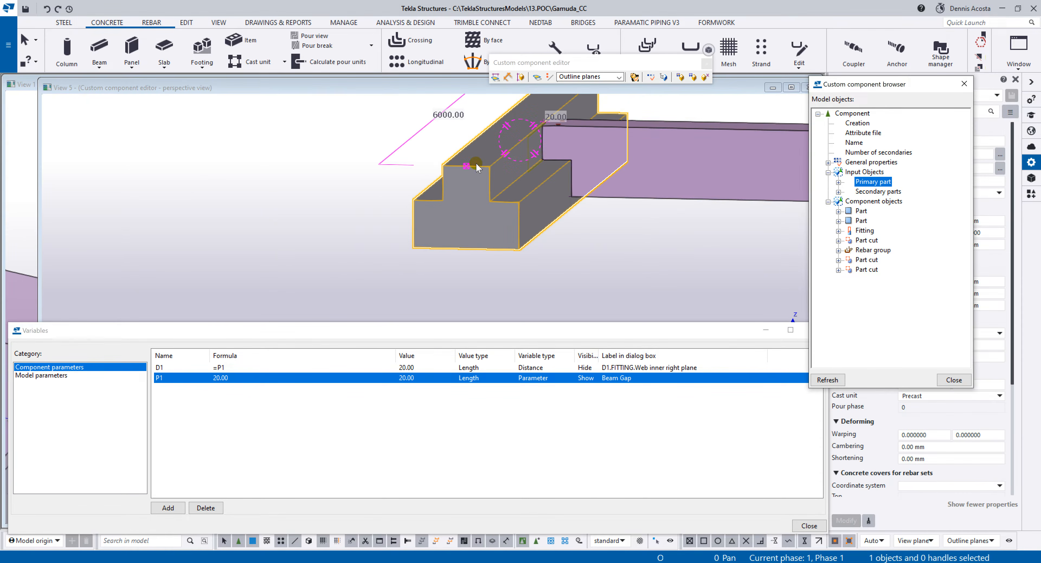
right_click(489, 155)
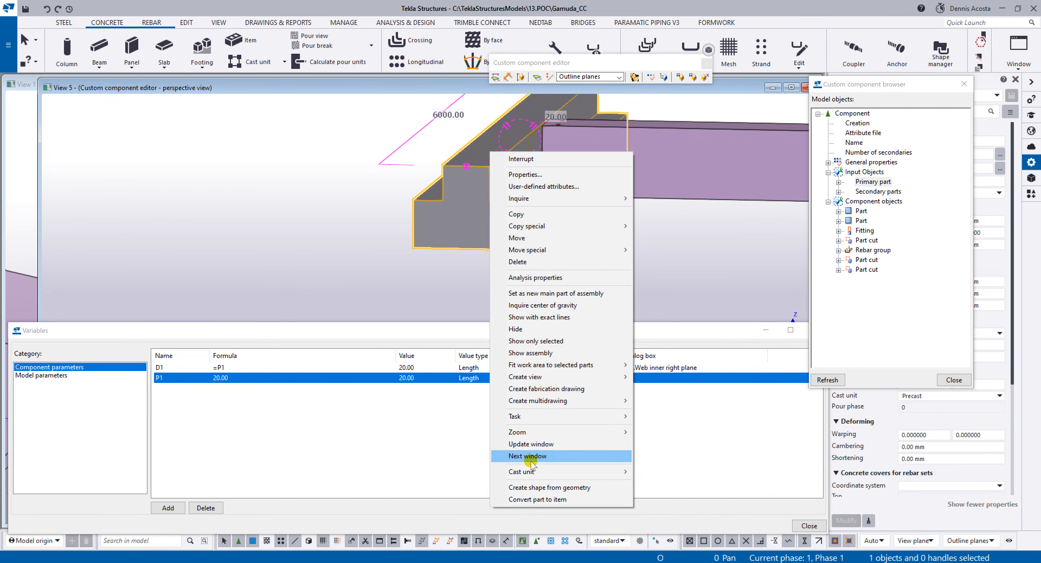
left_click(565, 329)
scroll(478, 190, "up", 5)
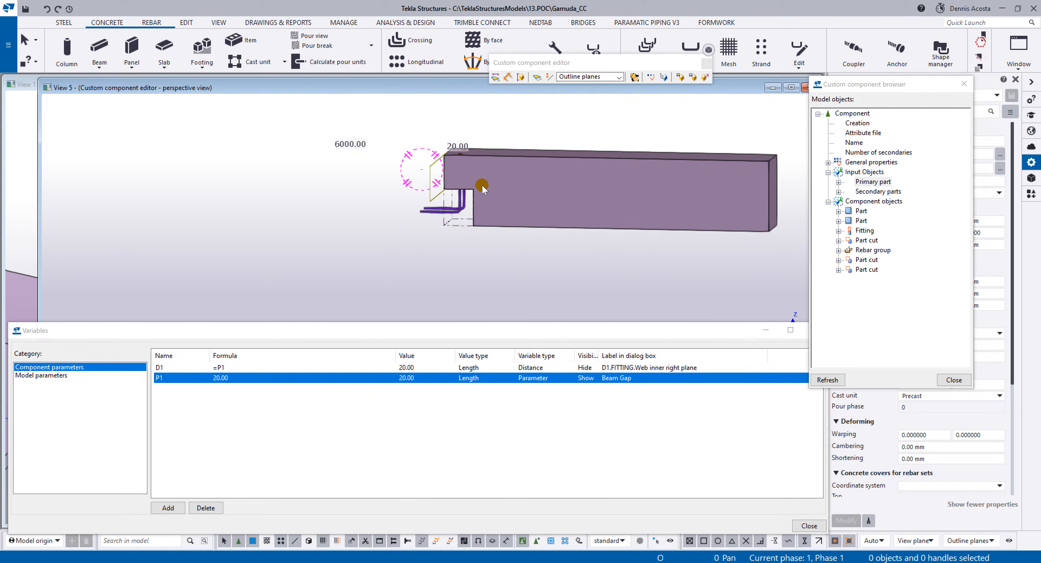
Step: Select the notch's part cut on the exposed beam end and examine its corner handles
middle_click_drag(490, 204, 466, 173, "ctrl")
left_click(424, 192)
middle_click_drag(239, 175, 581, 212)
scroll(581, 212, "down", 3)
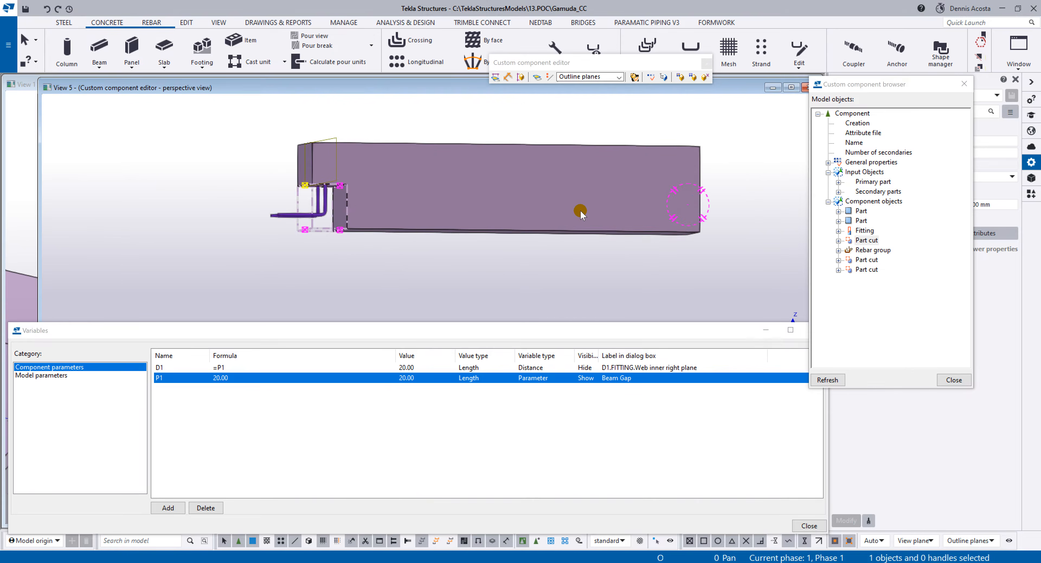
middle_click_drag(424, 196, 349, 207, "ctrl")
scroll(378, 203, "up", 4)
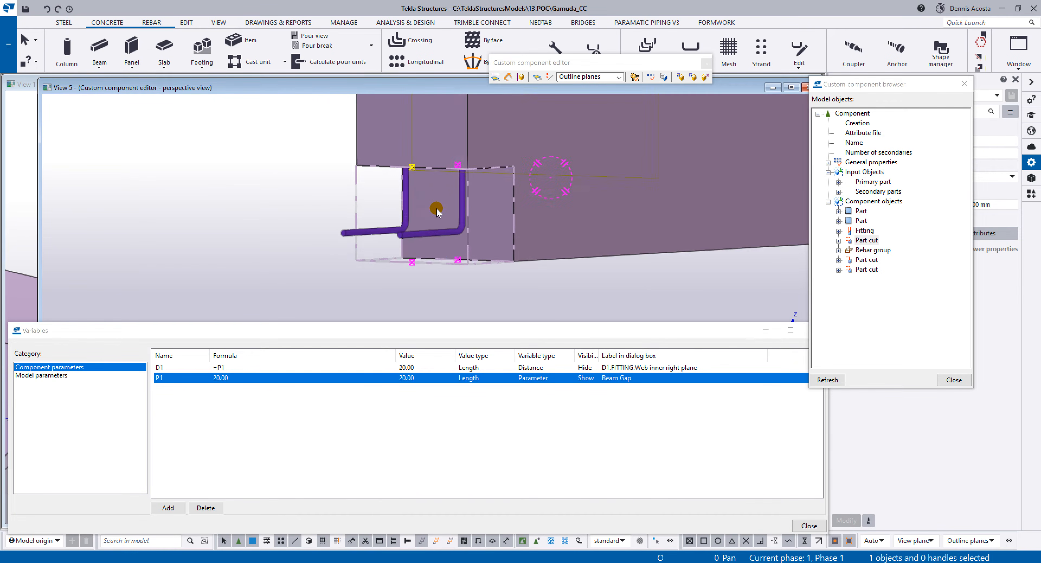
scroll(436, 206, "down", 2)
scroll(456, 187, "up", 2)
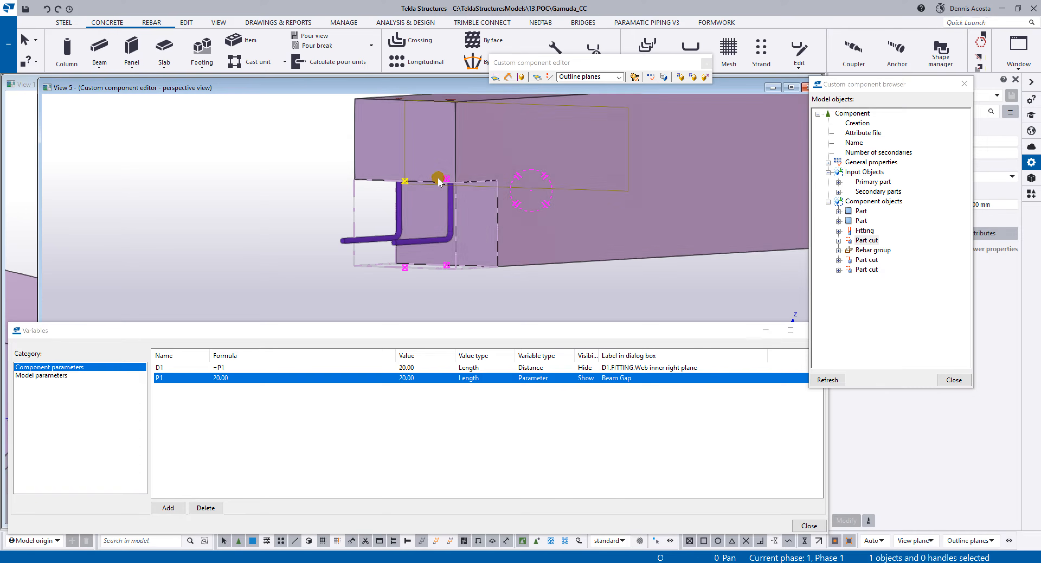
scroll(440, 162, "down", 2)
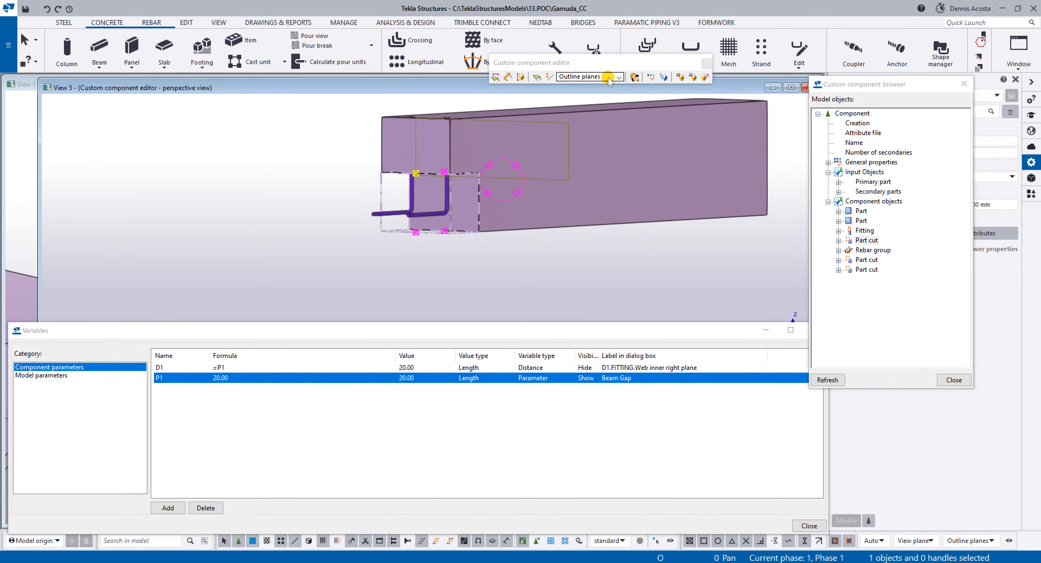
Step: Using center planes, bind all four handles of the polygon cut under the beam end to the central vertical plane
left_click(584, 78)
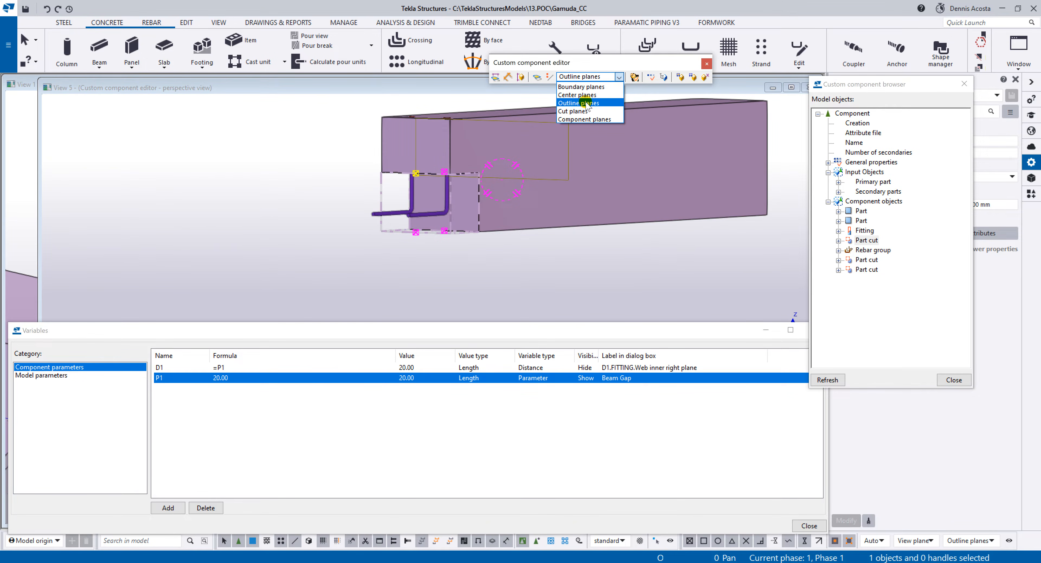
left_click(575, 95)
left_click_drag(366, 136, 465, 284)
right_click(444, 174)
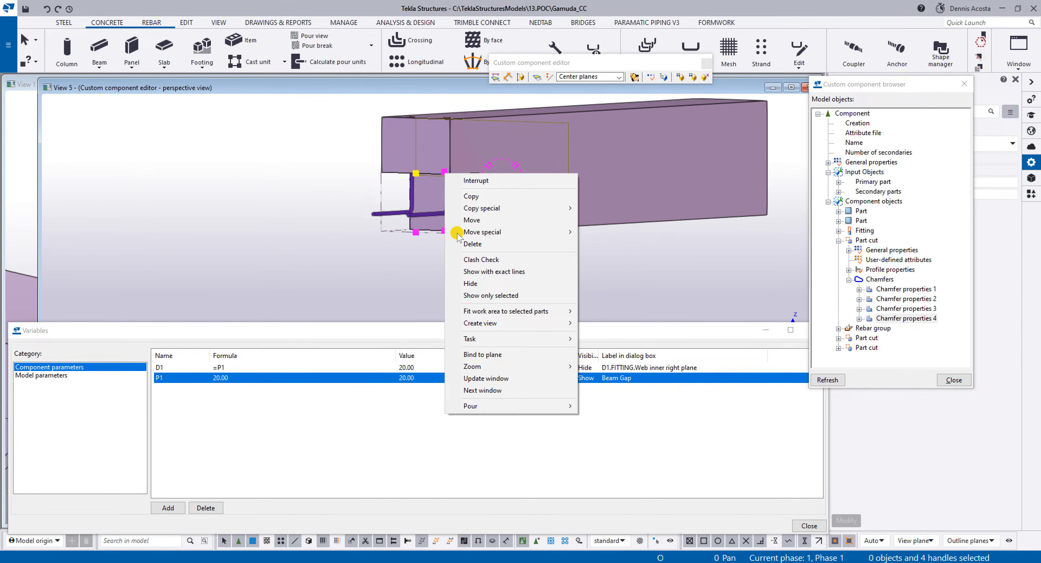
left_click(475, 353)
mouse_move(453, 265)
middle_mouse_down("ctrl")
mouse_move(421, 177)
mouse_move(380, 235)
mouse_move(422, 215)
mouse_move(425, 166)
mouse_move(413, 236)
middle_mouse_up("ctrl")
scroll(424, 224, "up", 5)
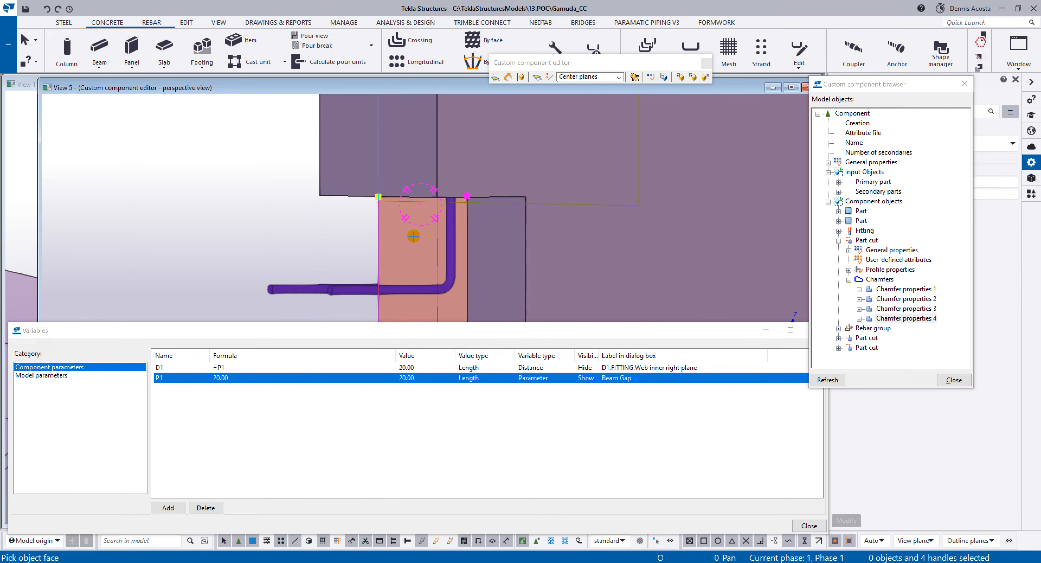
left_click(413, 236)
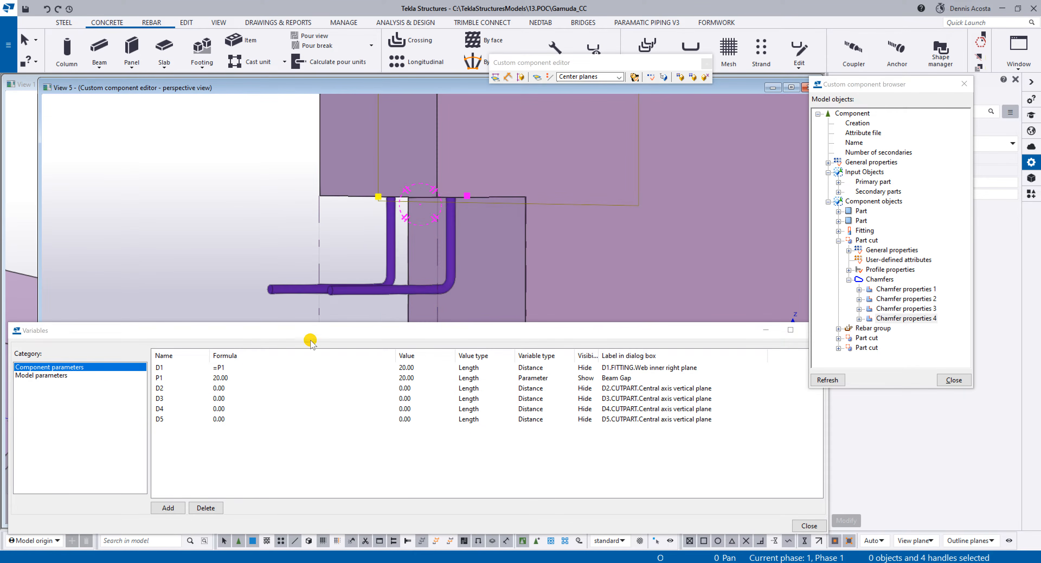
right_click(190, 166)
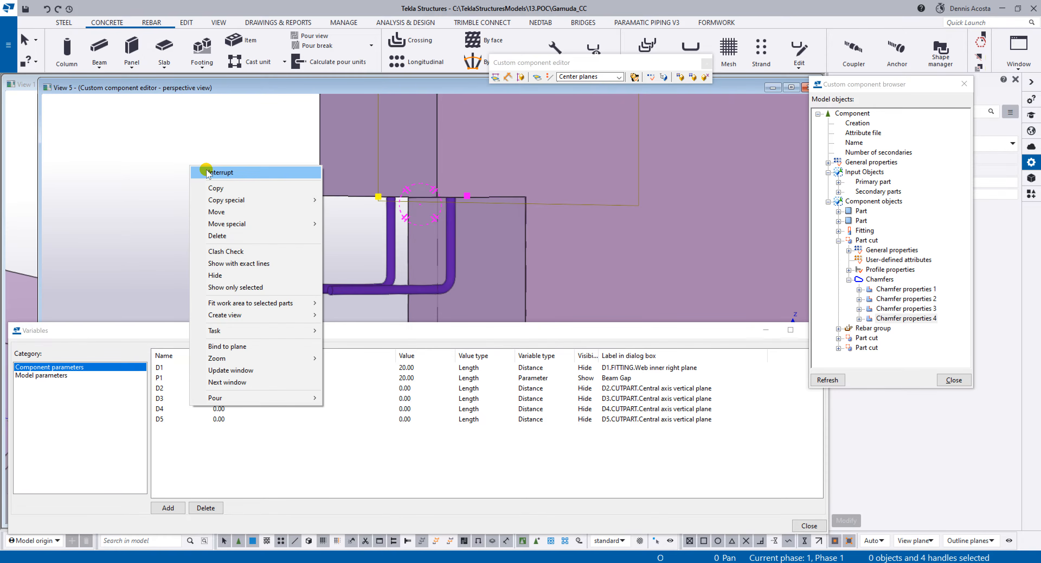
left_click(208, 171)
scroll(408, 226, "down", 5)
middle_click_drag(439, 260, 449, 269, "ctrl")
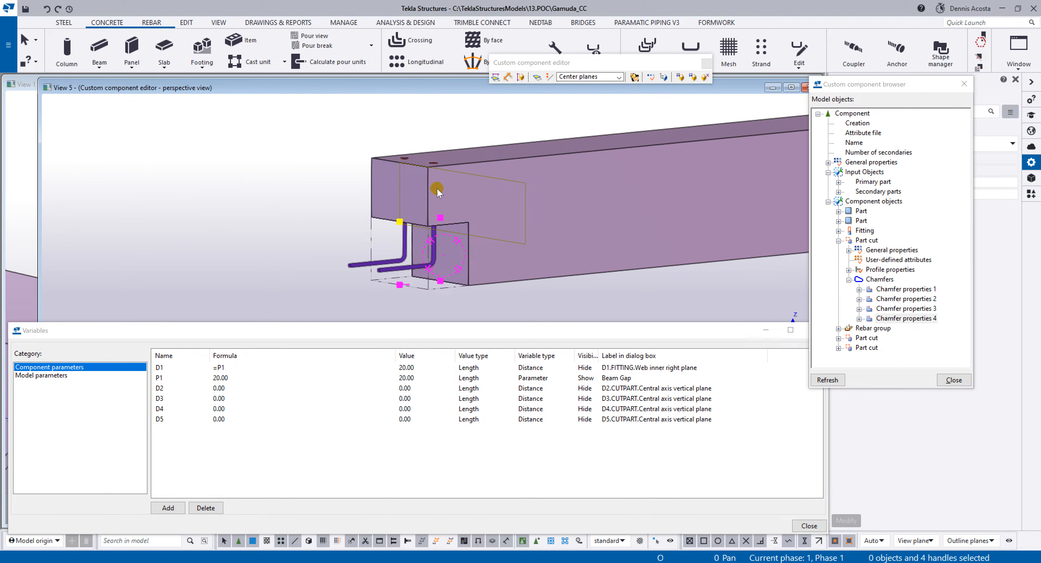
Step: Refresh the component browser and add a component parameter P2, hidden from the dialog and labelled "beam width"
left_click(587, 224)
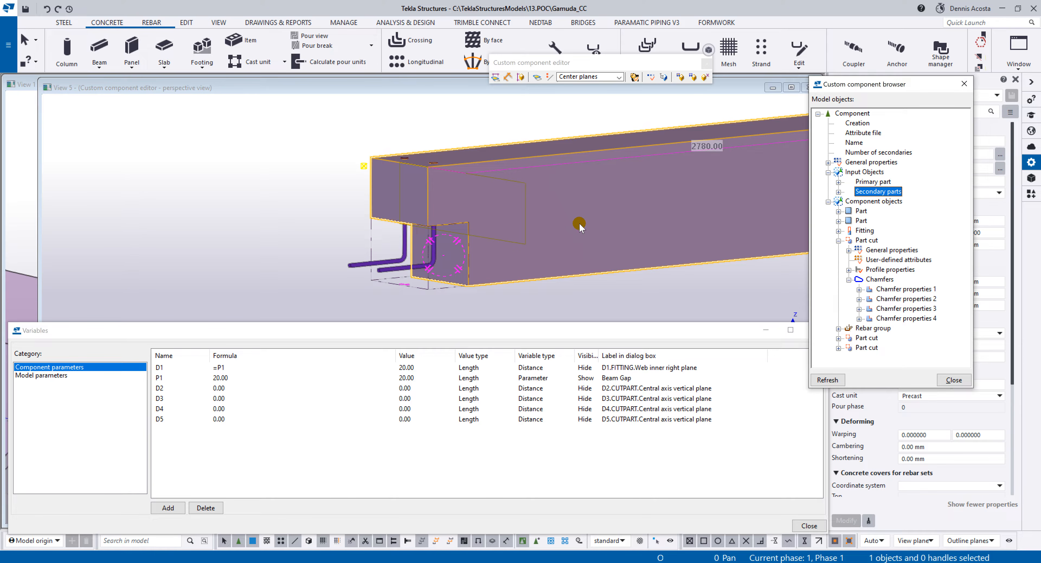
middle_click_drag(501, 262, 420, 230)
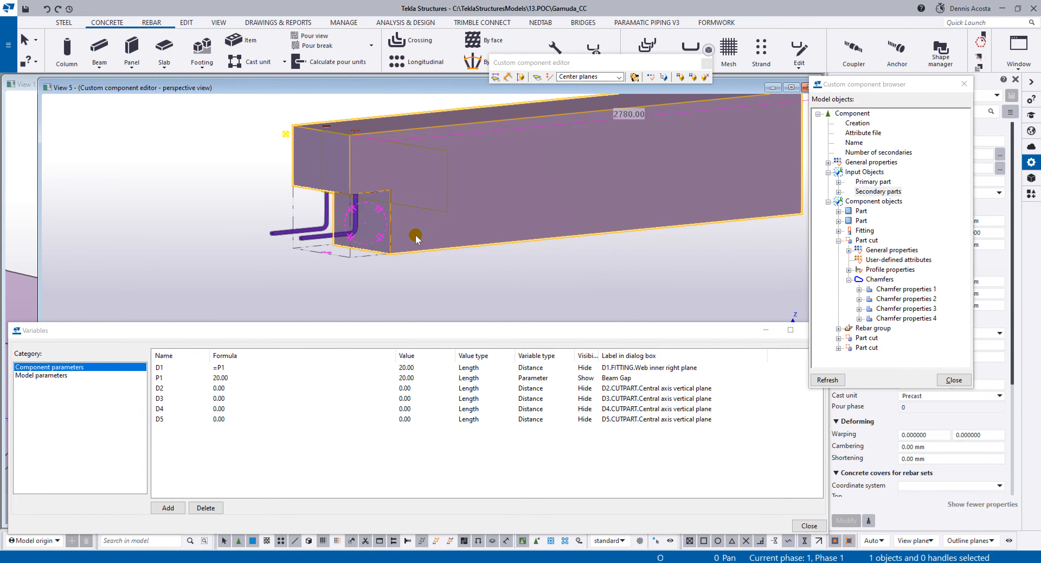
scroll(400, 281, "down", 1)
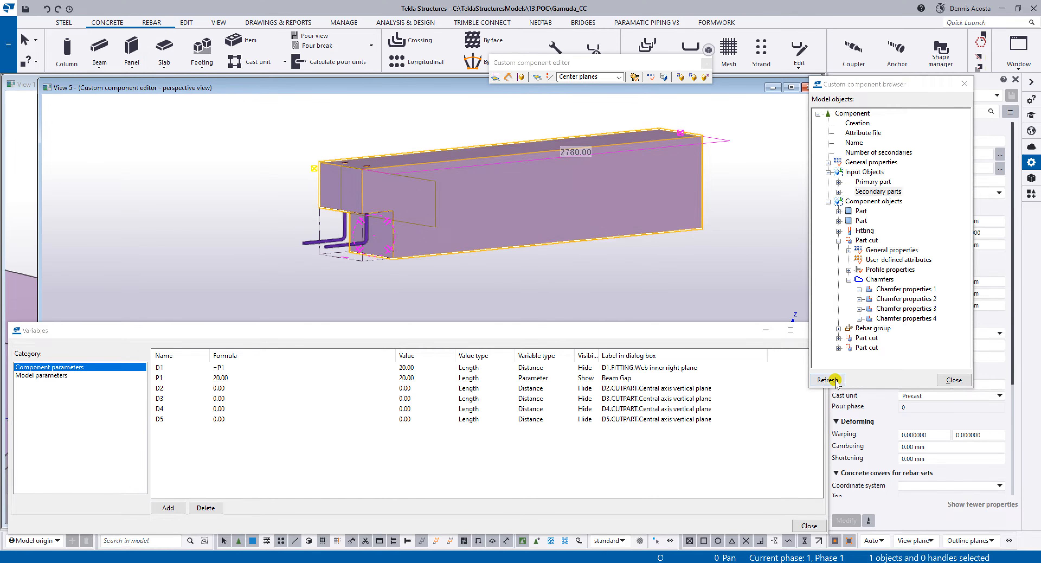
left_click(827, 379)
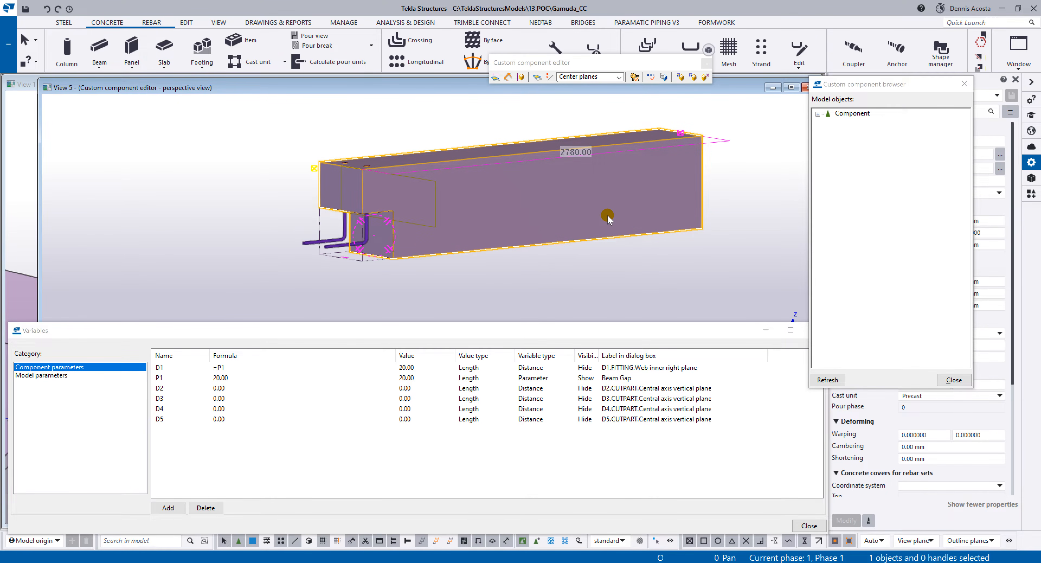
left_click(168, 508)
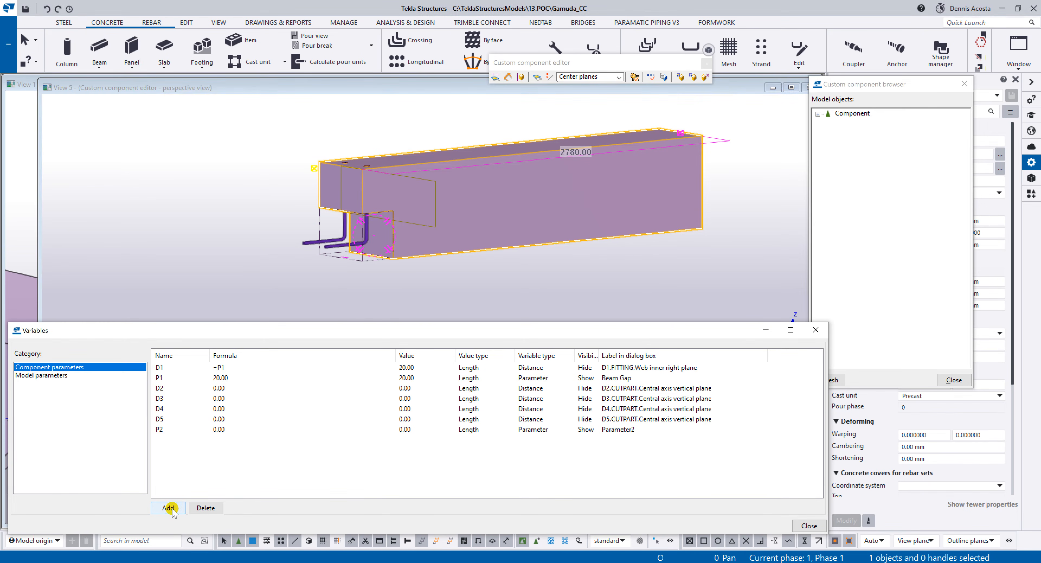
left_click(591, 429)
scroll(591, 430, "down", 1)
left_click(639, 430)
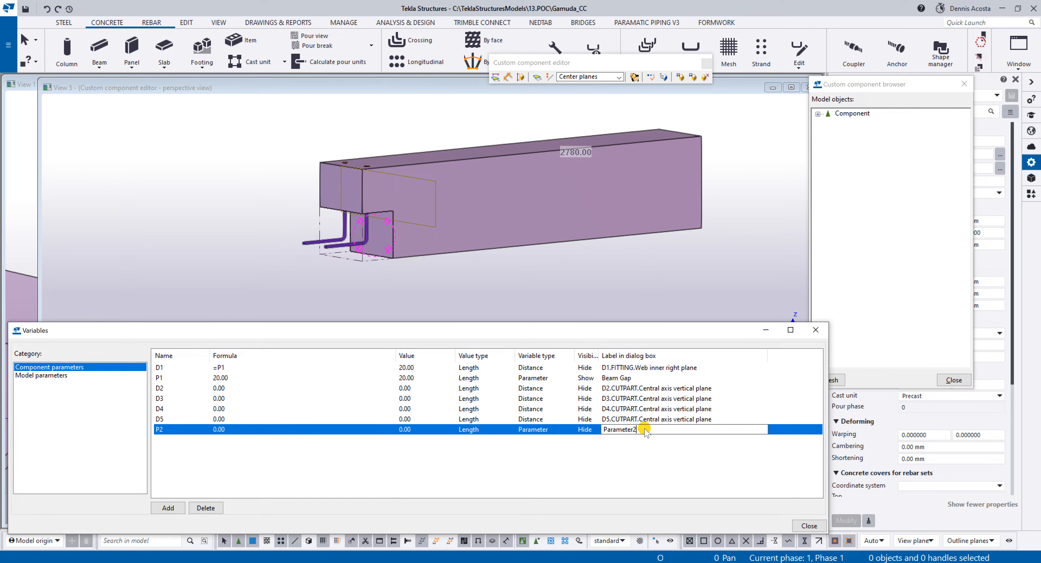
type("beam width")
left_click(426, 255)
Step: Copy the reference of the secondary beam's profile width from the component browser
left_click(658, 173)
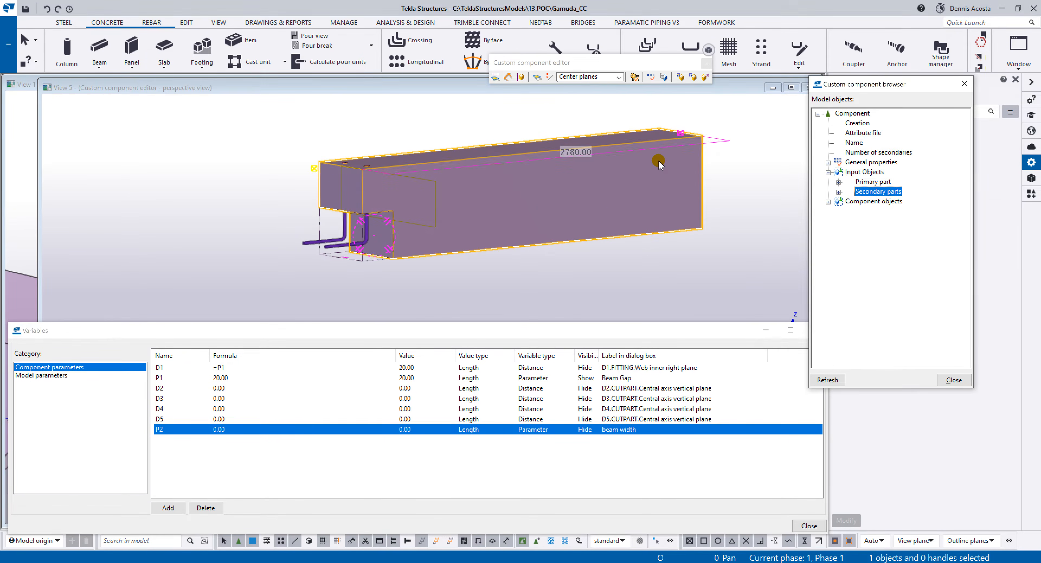
left_click(838, 192)
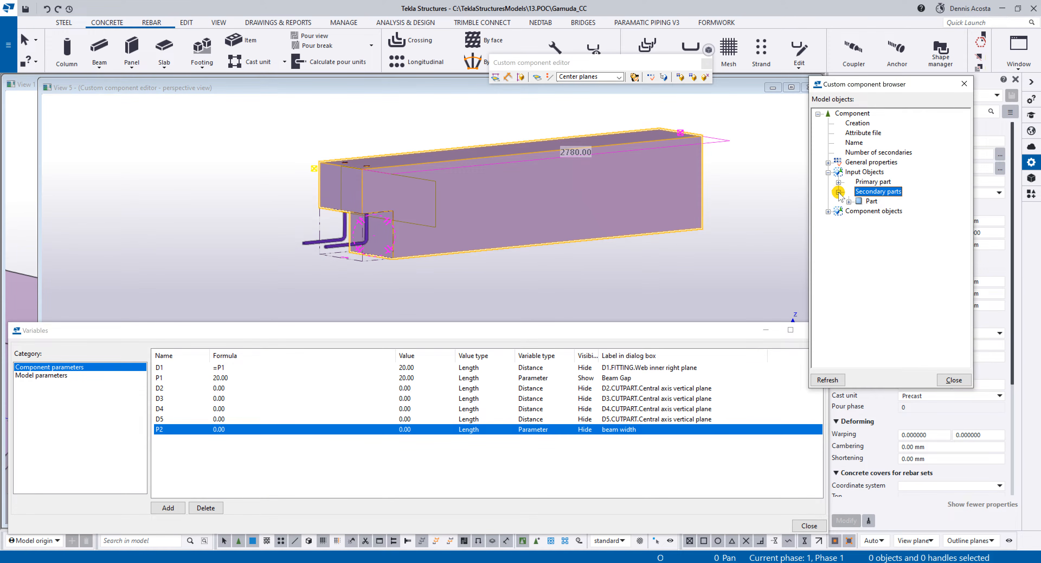
left_click(848, 202)
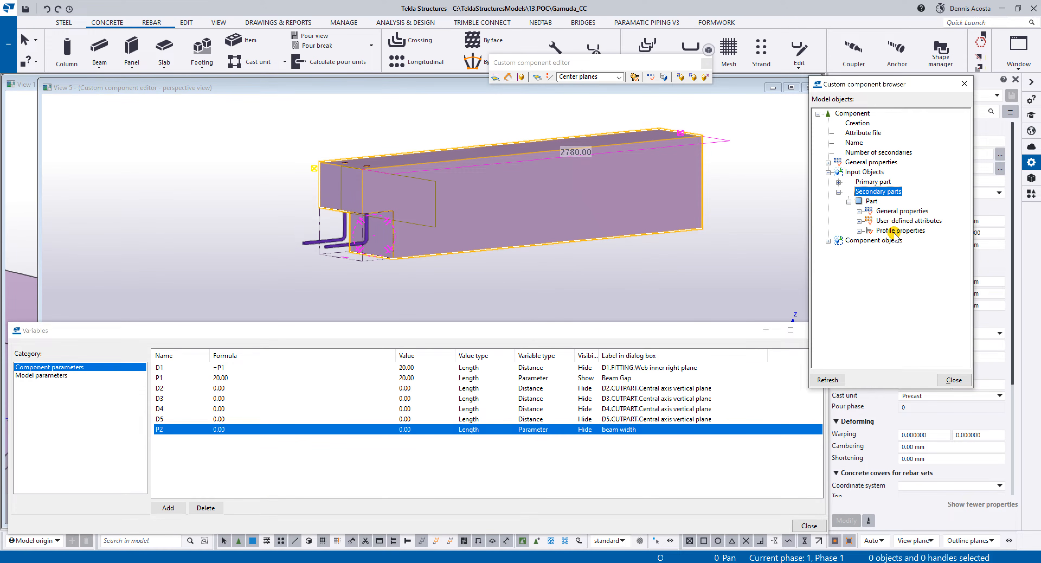
left_click(858, 231)
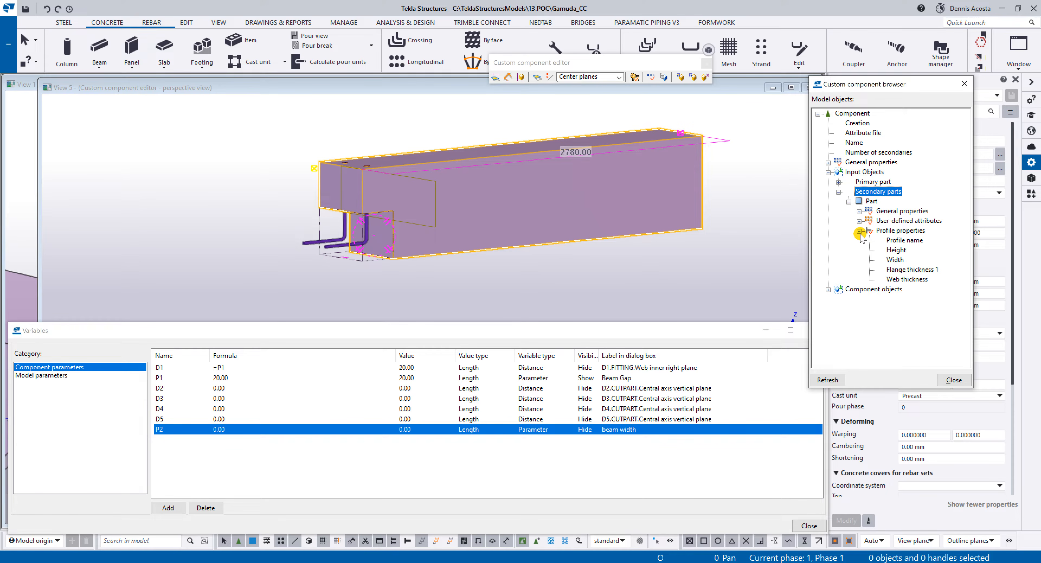
right_click(895, 261)
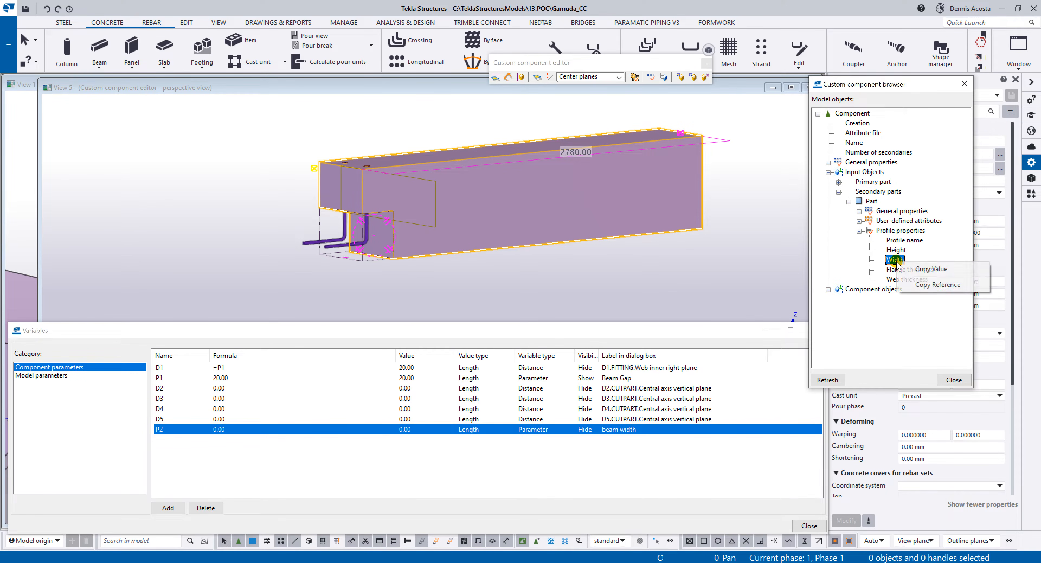
left_click(925, 285)
Step: Set P2's formula to an equals sign followed by the copied width reference
left_click(236, 430)
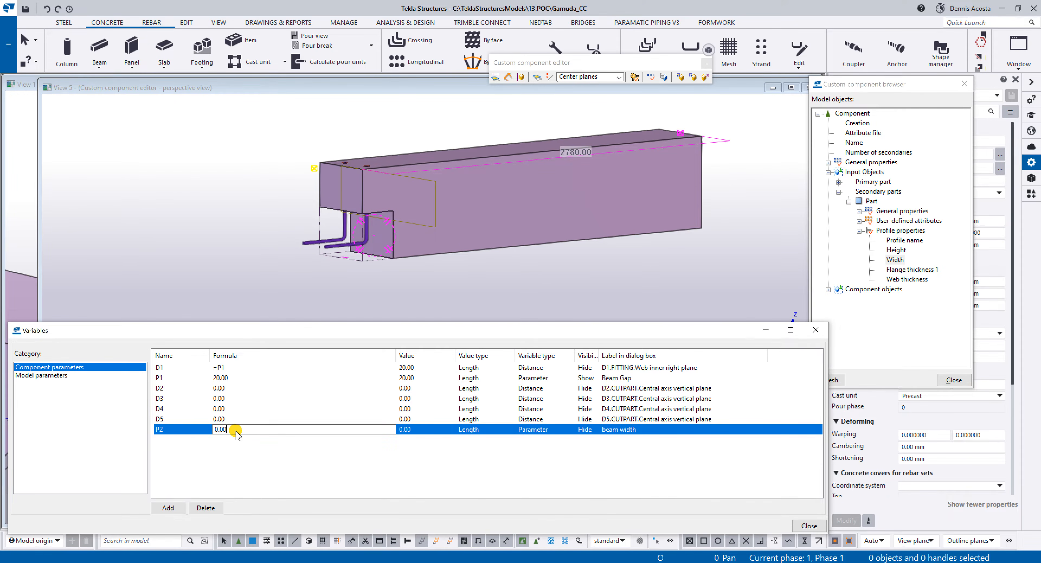
left_click_drag(237, 430, 178, 443)
type("=")
key("ctrl+v")
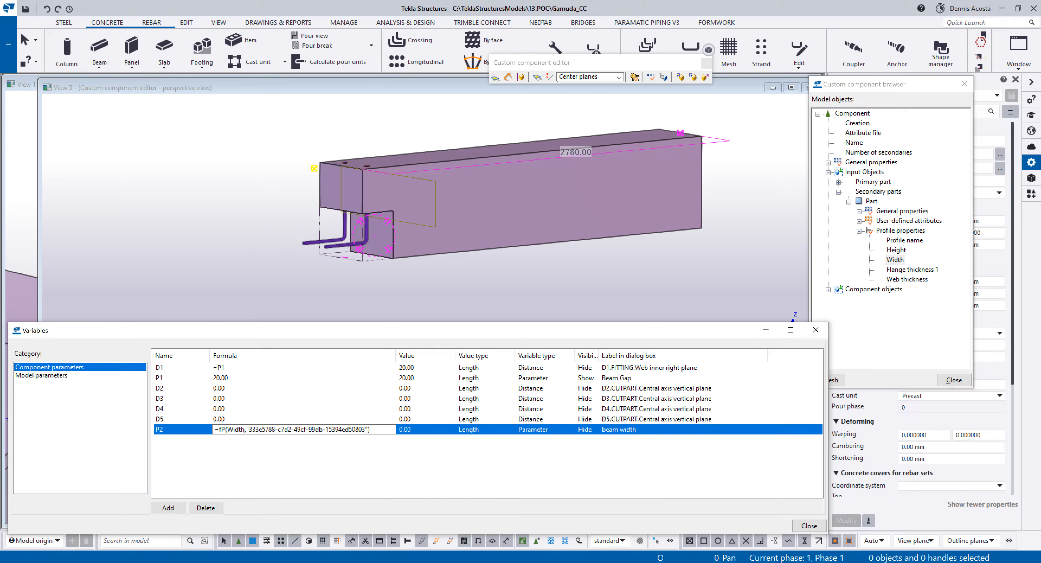
left_click(175, 442)
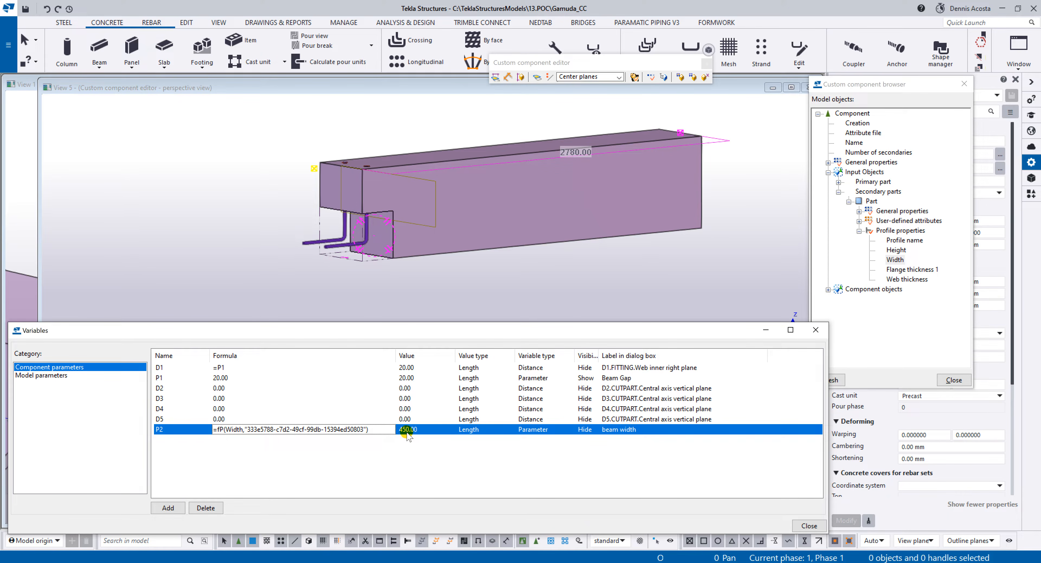
Step: Move the component browser clear of the properties and examine the profile of the polygon cut under the beam end
left_click(597, 226)
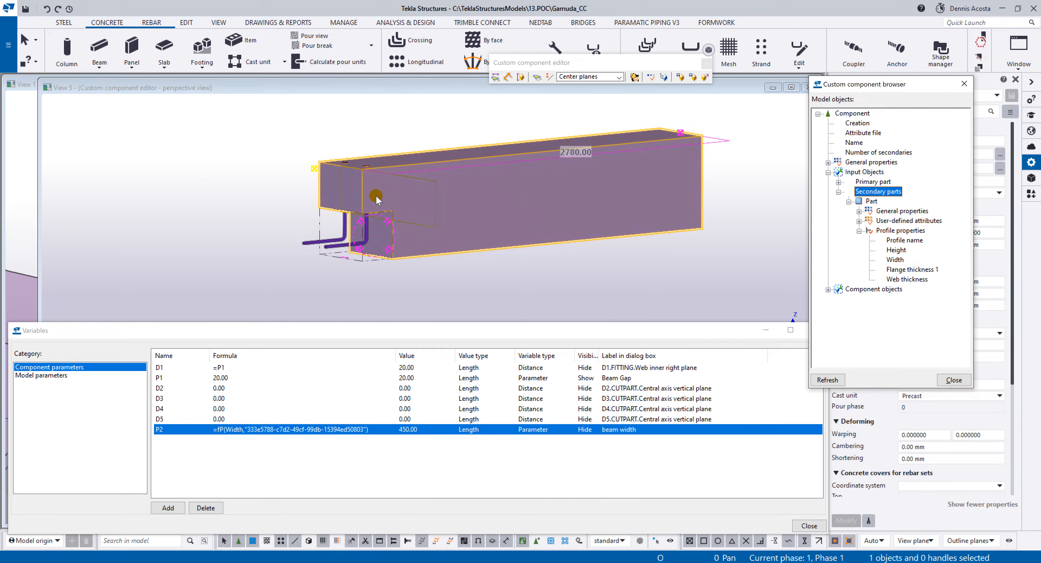
scroll(372, 263, "up", 4)
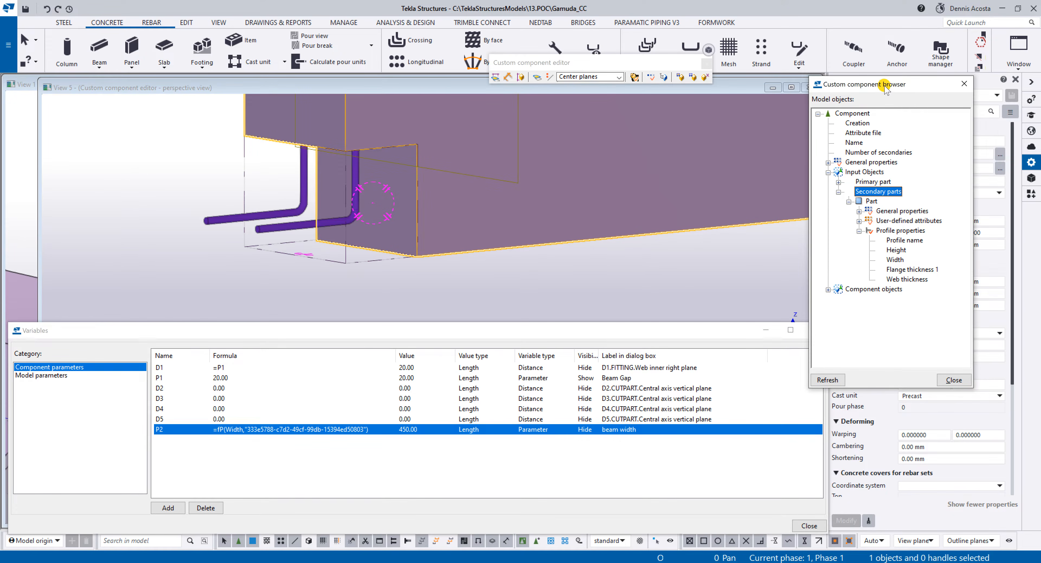
left_click_drag(884, 86, 907, 234)
left_click(383, 294)
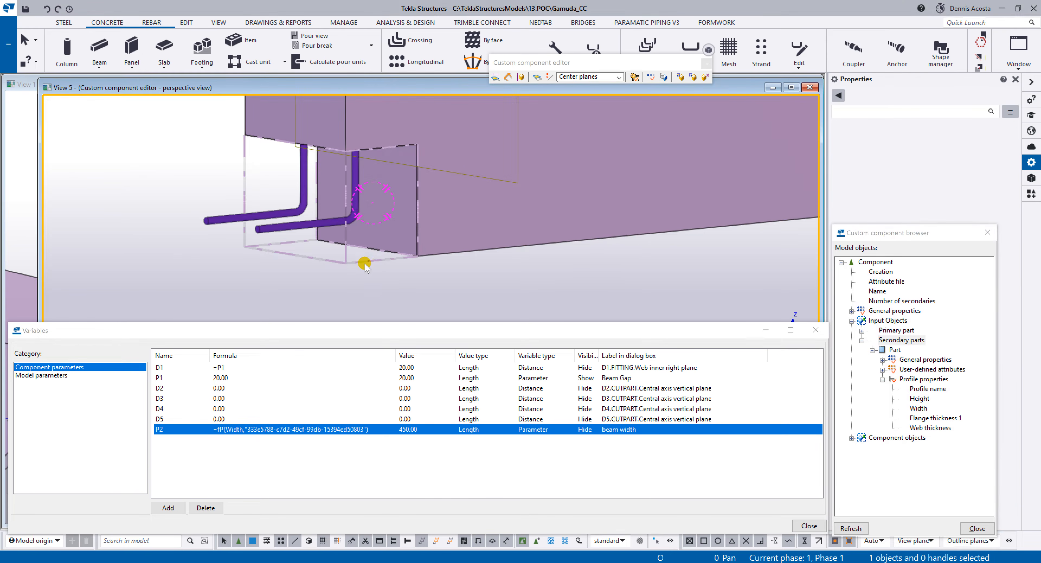
left_click(366, 258)
left_click(921, 153)
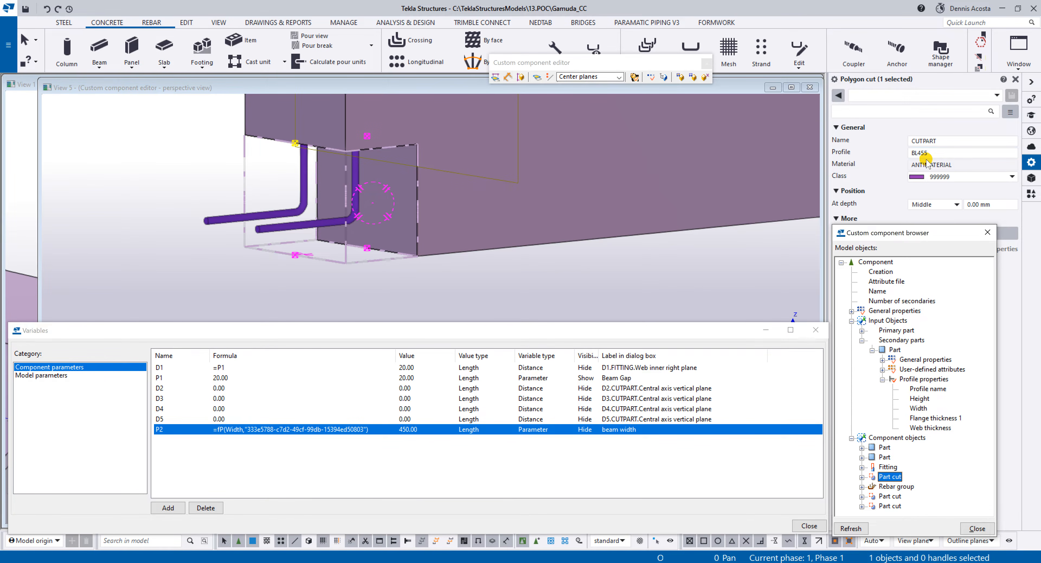
left_click(416, 287)
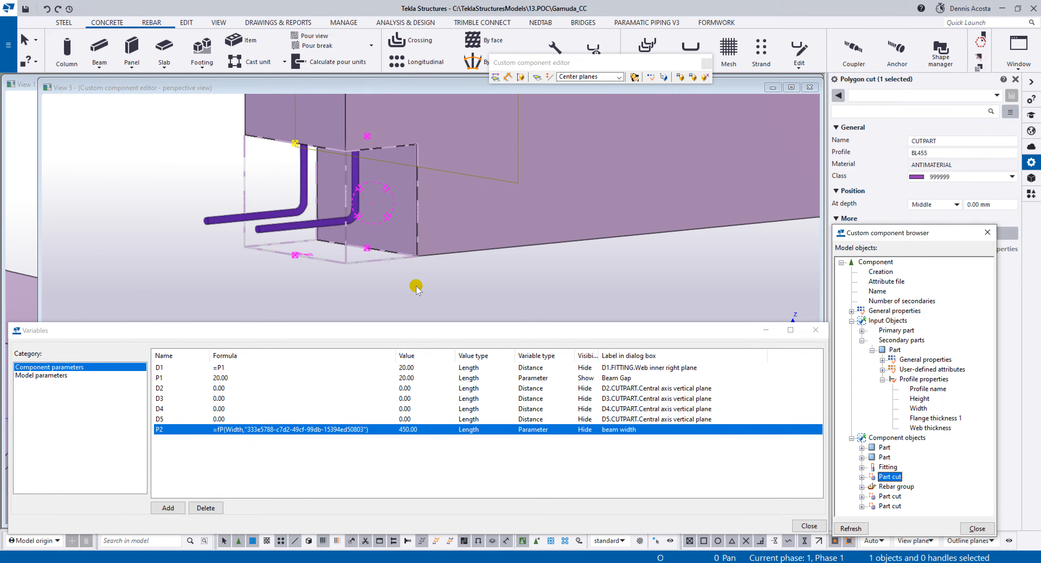
Step: Add a component parameter P3 with value type Profile and set its visibility to Hide
left_click(168, 508)
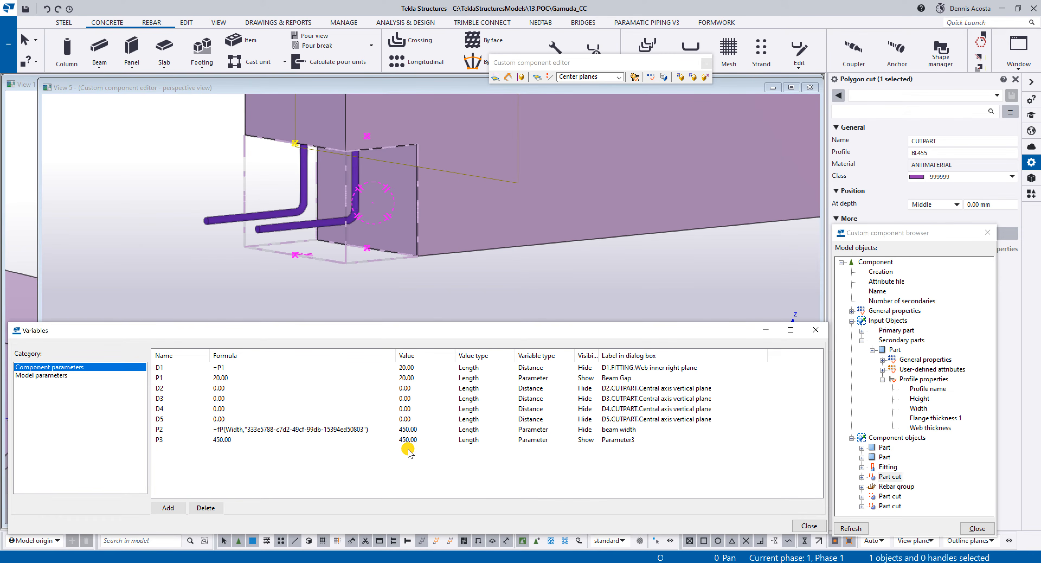
left_click(479, 439)
key("p")
key("Return")
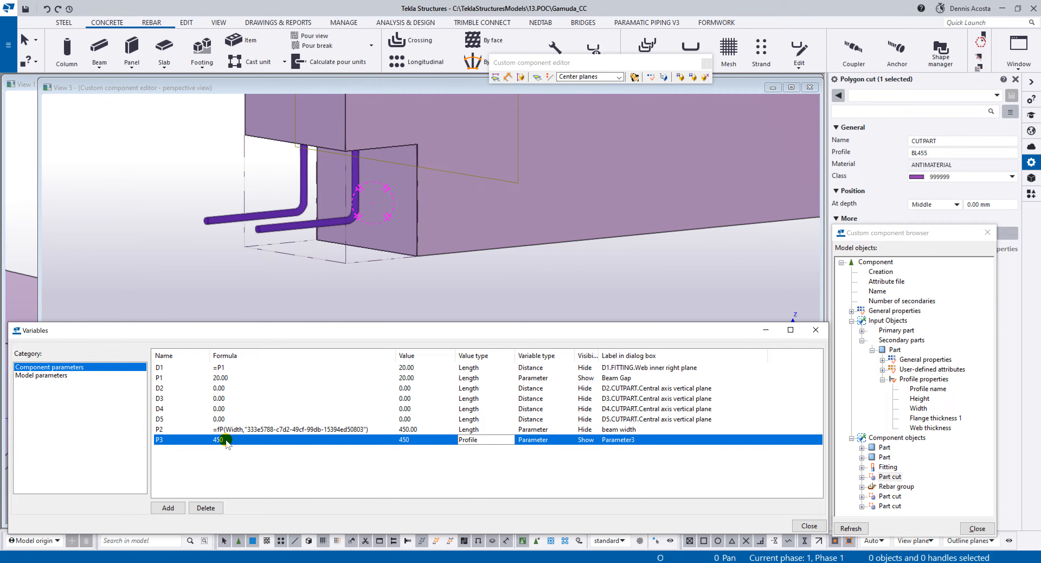
left_click(582, 443)
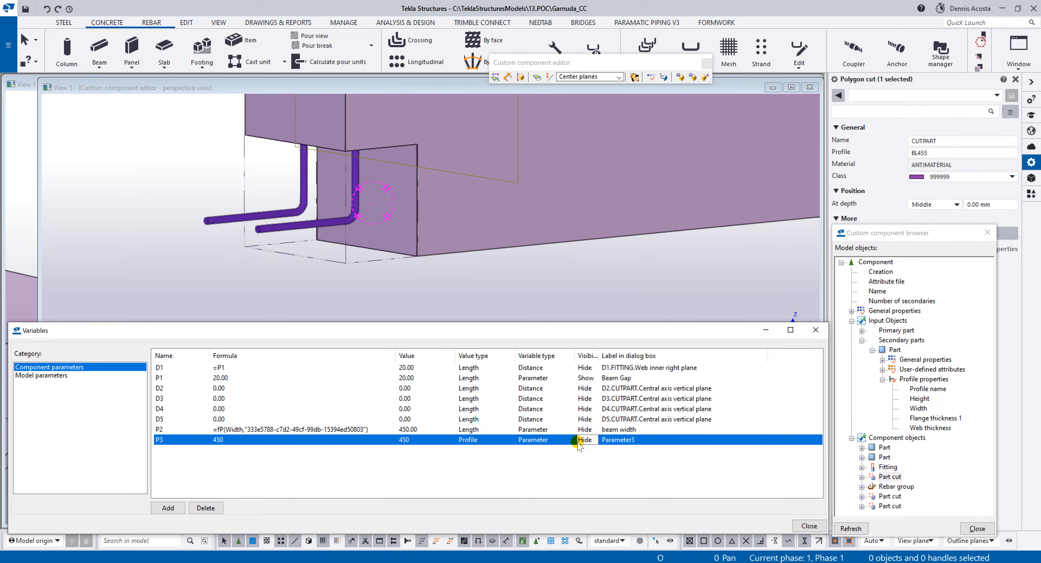
key("h")
Step: Set P3's formula to ="BL"+int(P2+5)
left_click(217, 441)
left_click_drag(206, 451, 181, 451)
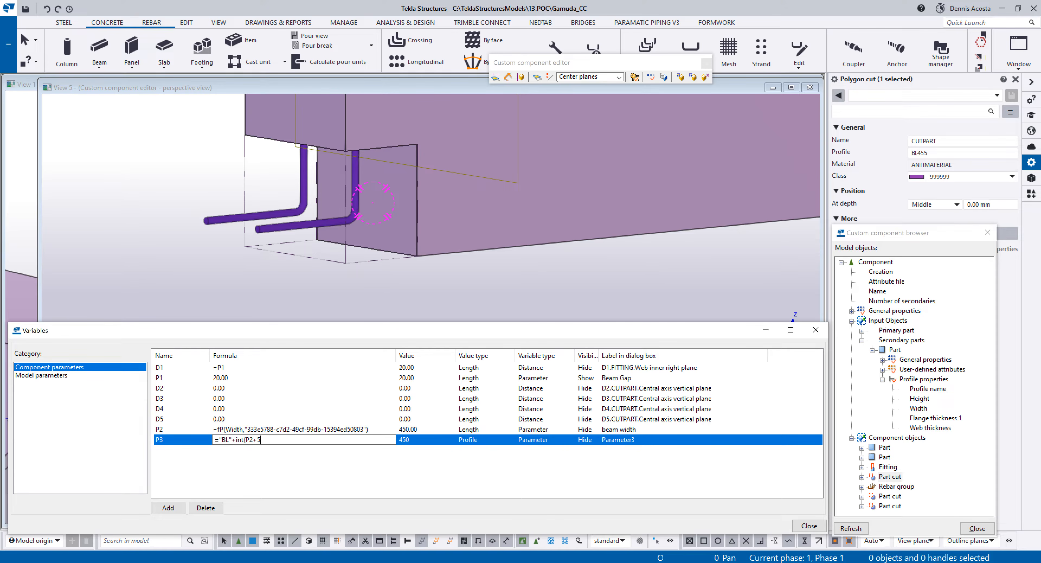
left_click(180, 446)
left_click(175, 441)
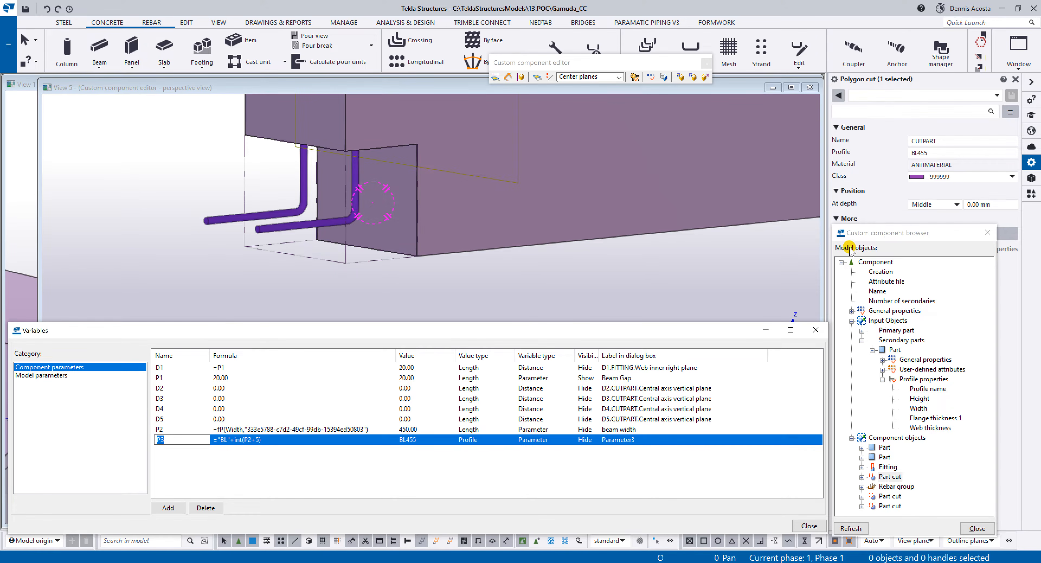
Step: Refresh the component browser and link the Profile property of the part cut under the beam end to P3
left_click(851, 528)
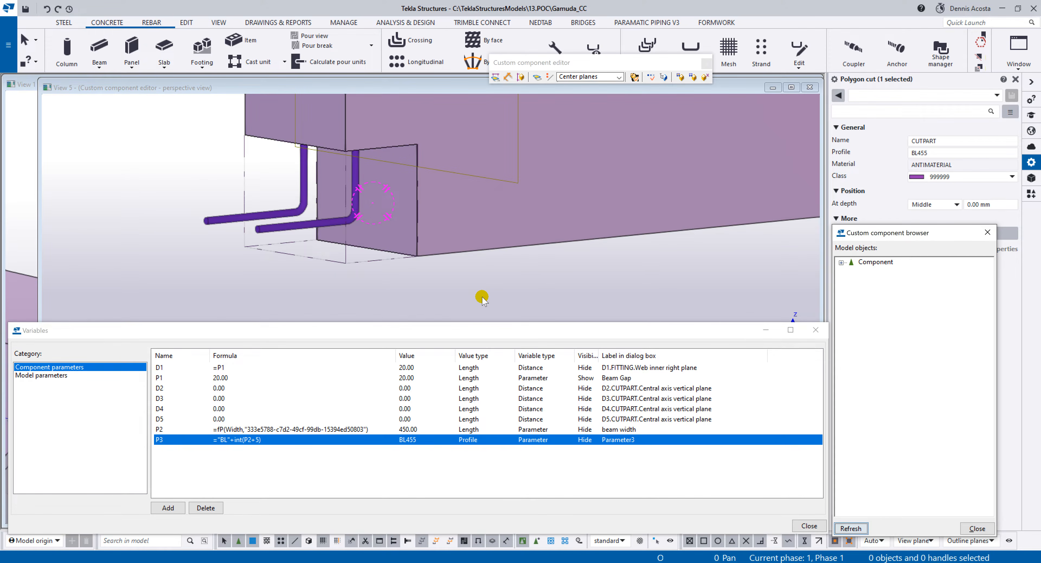
left_click(381, 263)
left_click(862, 370)
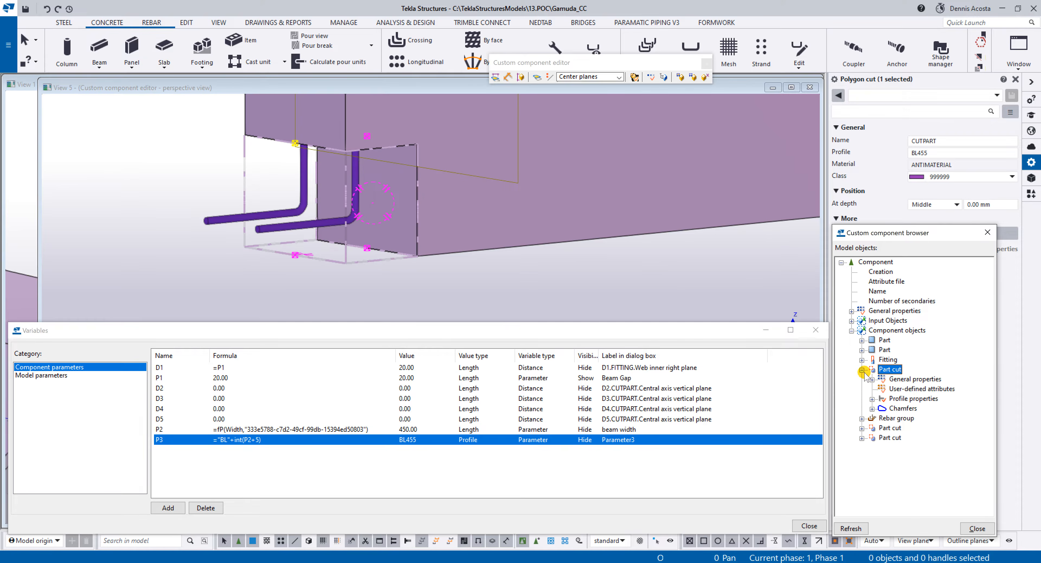
left_click(871, 379)
left_click(909, 320)
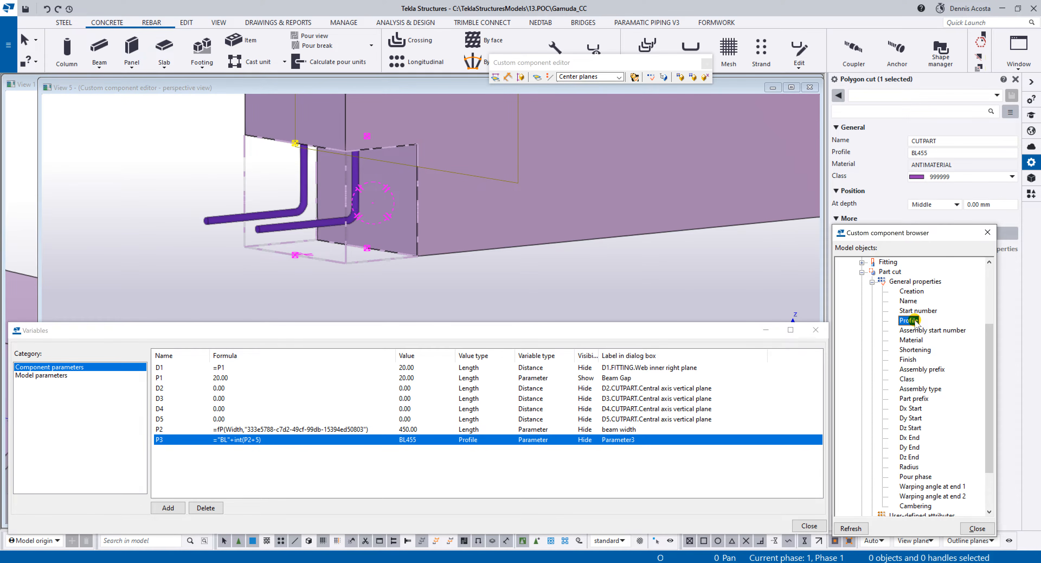
right_click(913, 321)
left_click(927, 326)
key("Return")
left_click(500, 301)
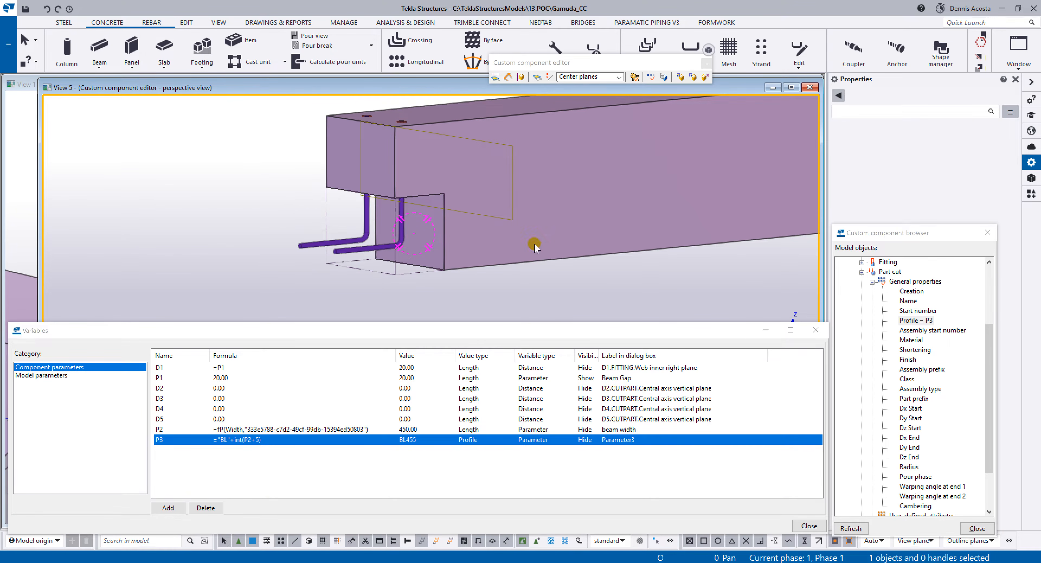
scroll(425, 232, "down", 4)
right_click(304, 151)
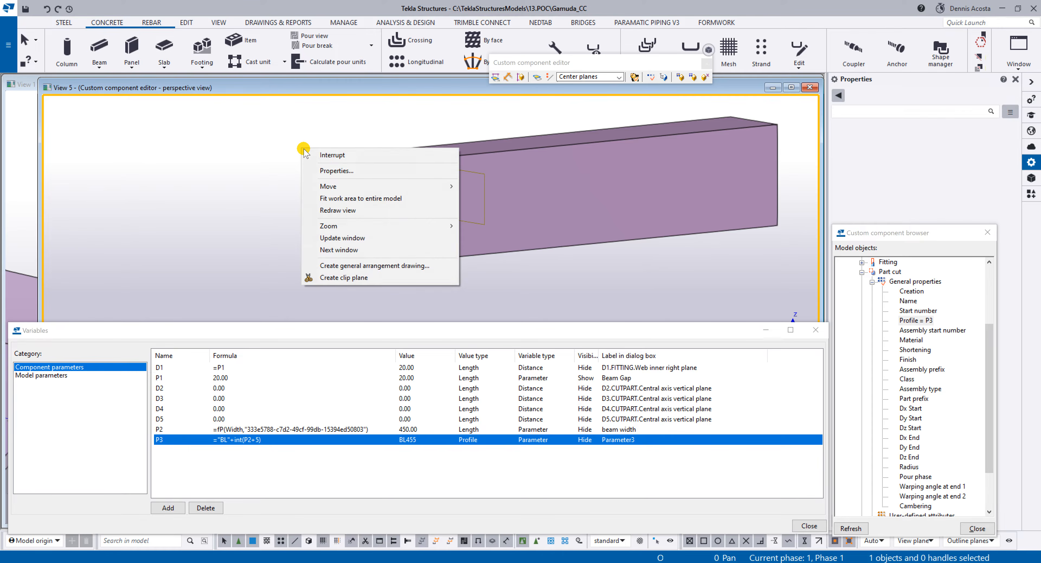
Step: Bind the polygon cut's two corner handles at the beam end to the beam's end face, using boundary planes
left_click(332, 155)
scroll(364, 223, "up", 5)
left_click(409, 286)
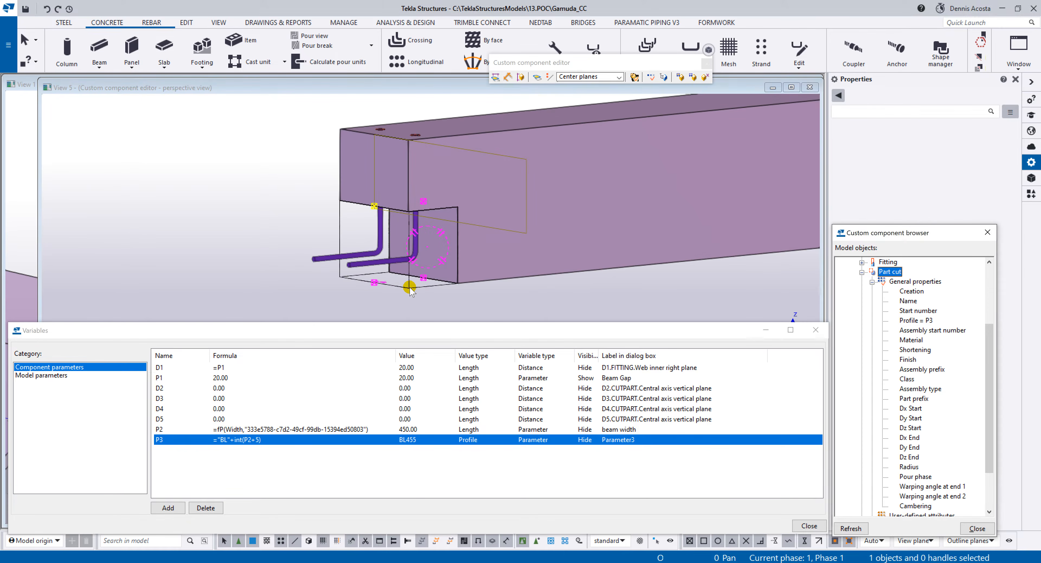
middle_click_drag(416, 279, 340, 123, "ctrl")
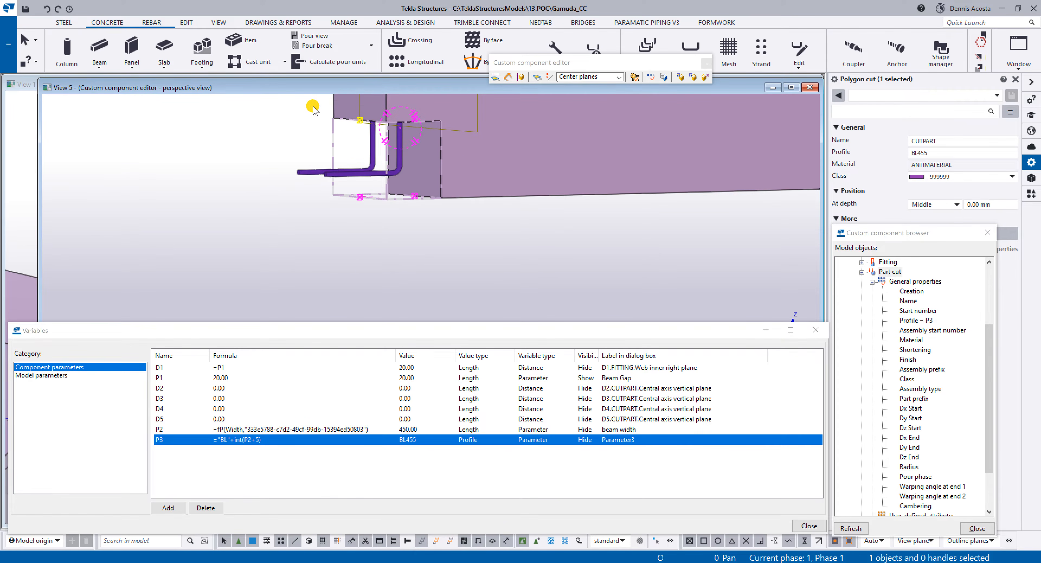
left_click_drag(313, 109, 374, 226)
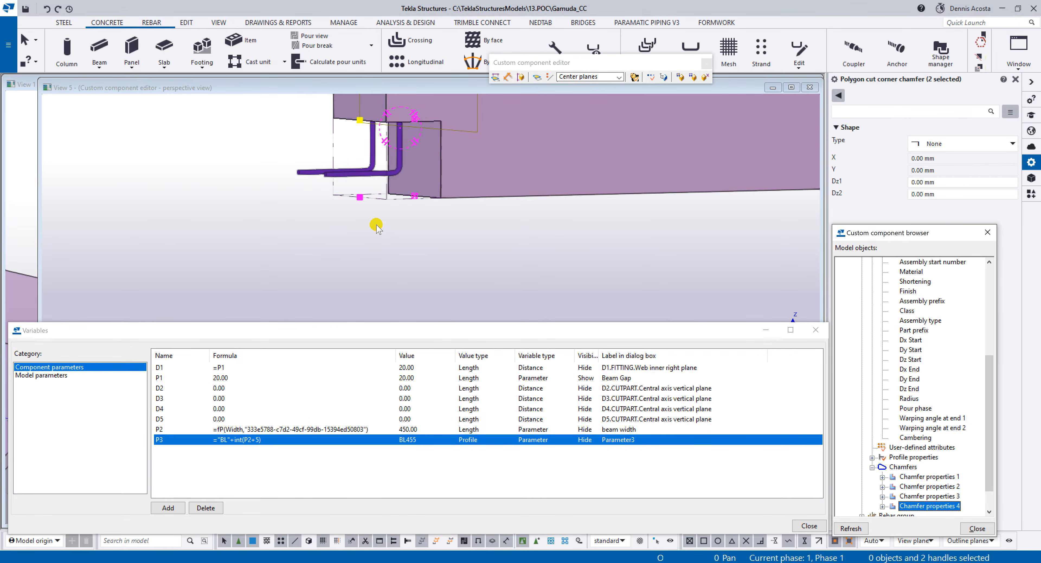
right_click(356, 121)
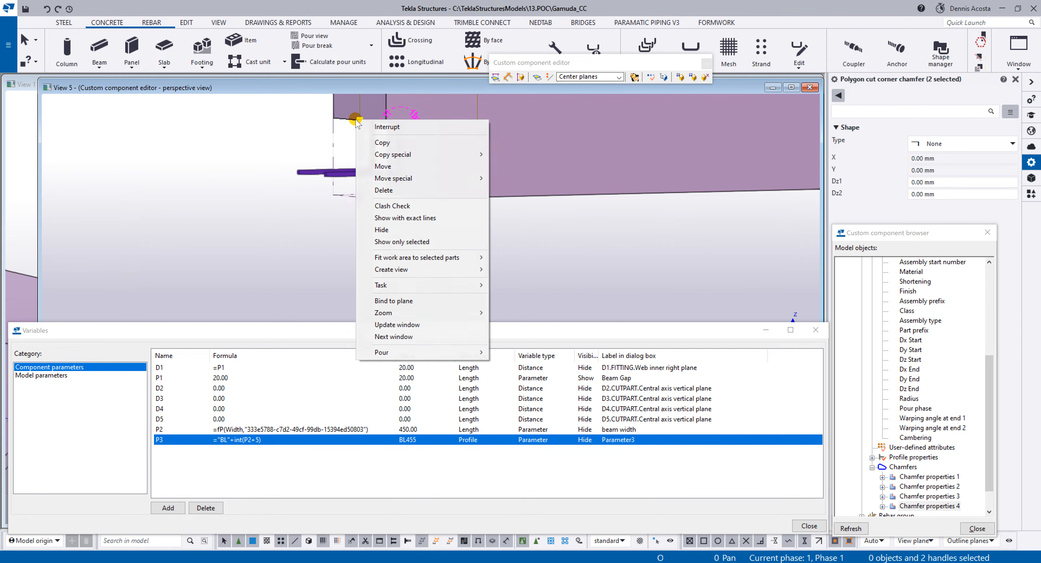
left_click(406, 301)
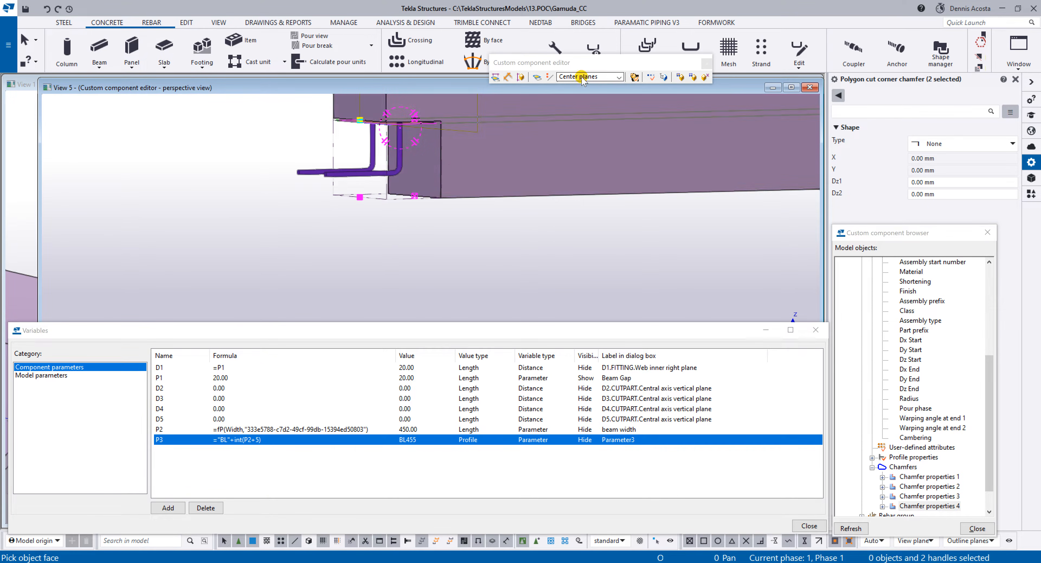
left_click(598, 77)
left_click(602, 87)
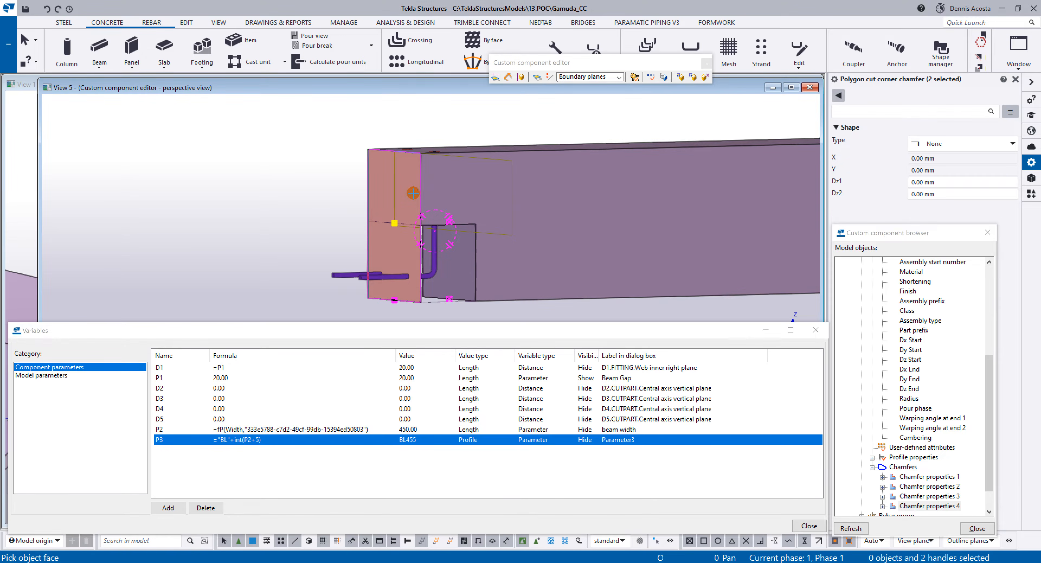
left_click(409, 185)
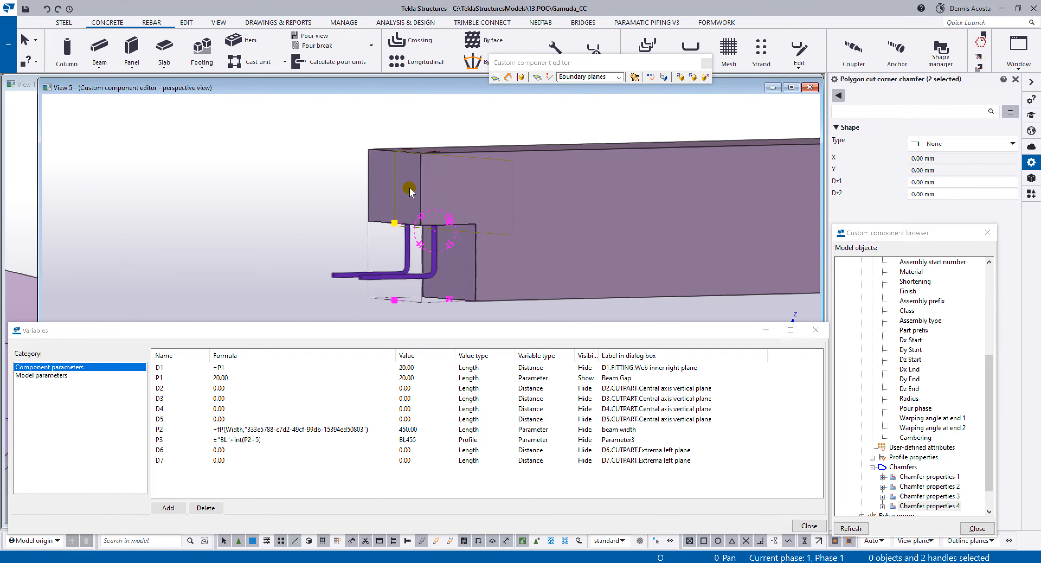
Step: Bind the polygon cut's two lower corner handles to the beam's bottom face, using boundary planes
scroll(410, 192, "down", 3)
middle_click_drag(448, 216, 418, 175)
left_click_drag(321, 212, 446, 249)
middle_click_drag(414, 229, 428, 71, "ctrl")
scroll(424, 165, "down", 5)
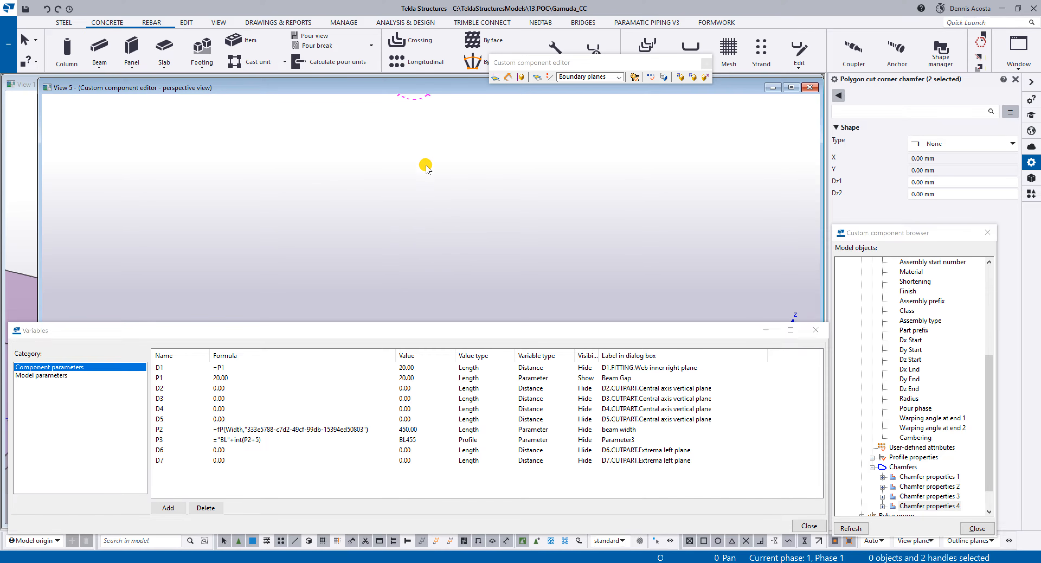
scroll(431, 287, "up", 7)
right_click(456, 261)
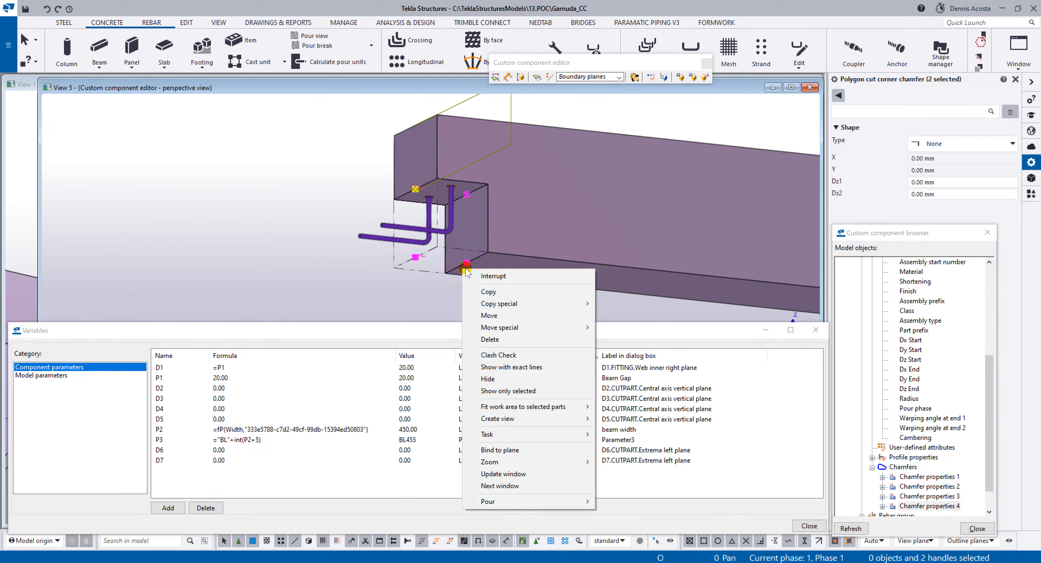
left_click(515, 451)
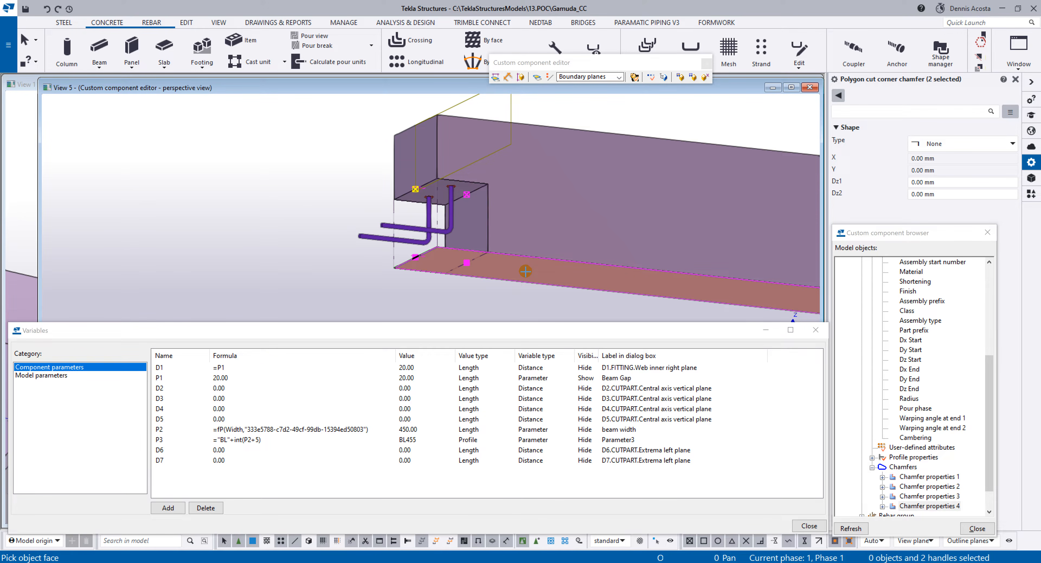
left_click(525, 271)
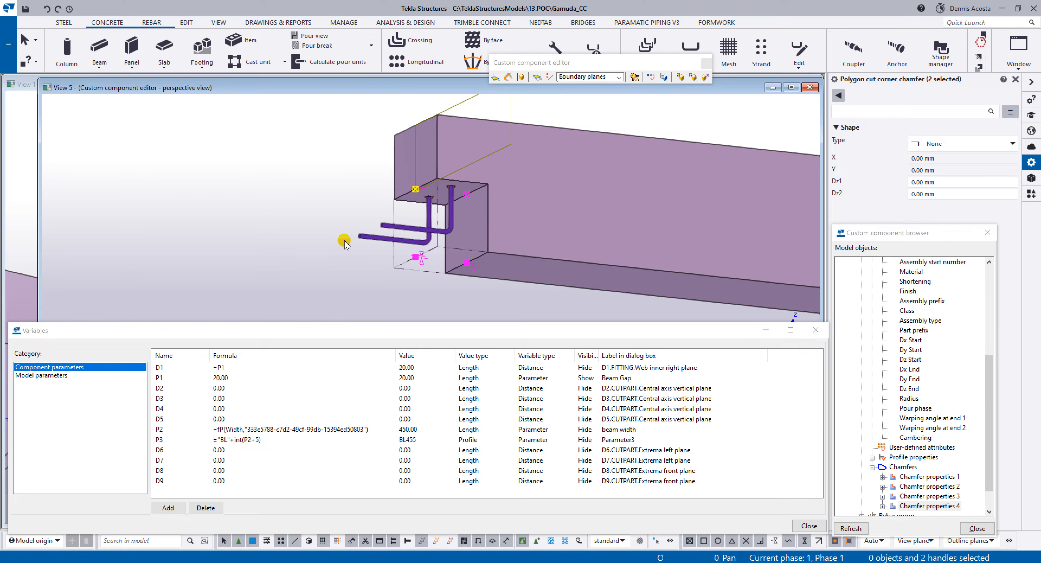
Step: Redraw the component editor view to bring back the hidden supporting beam
right_click(313, 177)
left_click(314, 180)
right_click(214, 191)
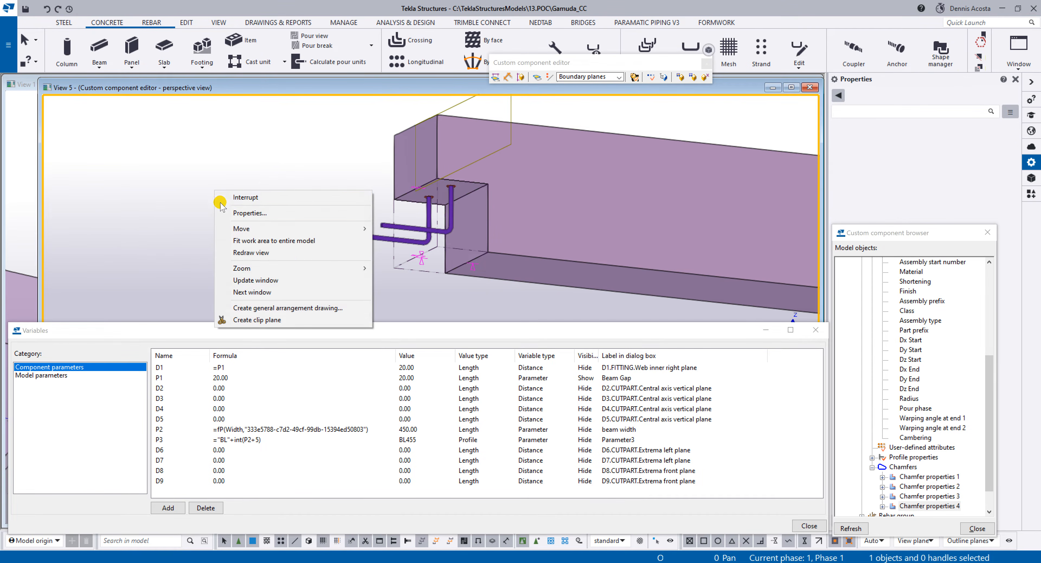
left_click(265, 251)
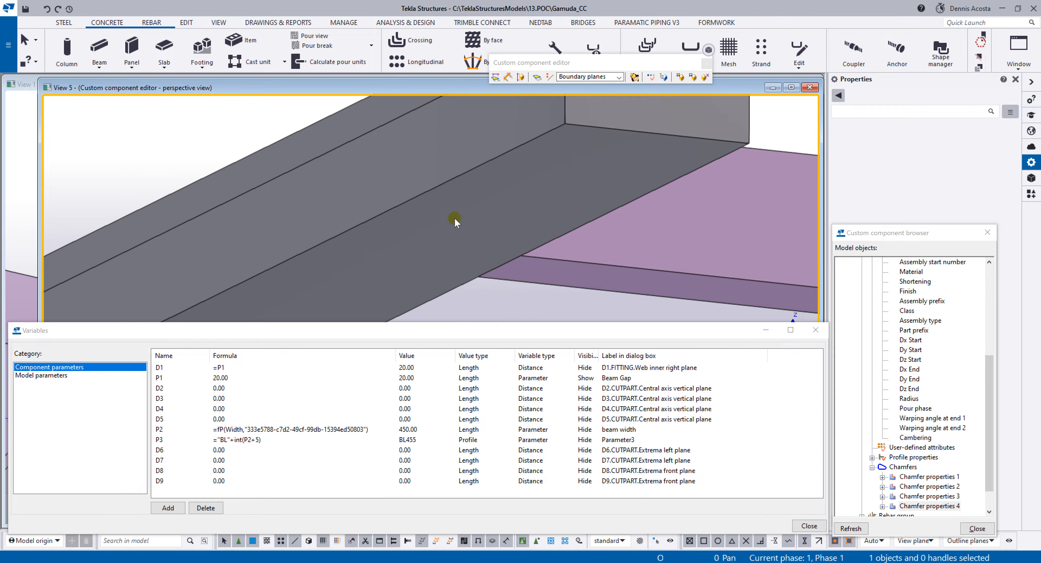
middle_click_drag(559, 214, 447, 259, "ctrl")
middle_click_drag(640, 210, 488, 233, "ctrl")
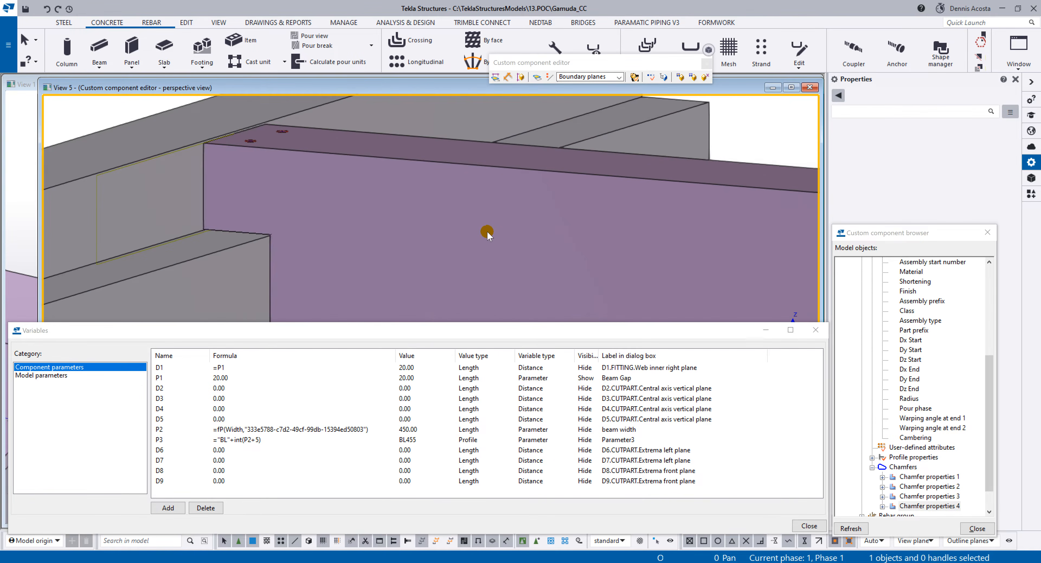
Step: Bind the polygon cut's two inner corner handles to the vertical side face of the supporting beam's ledge, using boundary planes
left_click(309, 260)
scroll(365, 156, "up", 3)
scroll(360, 242, "up", 3)
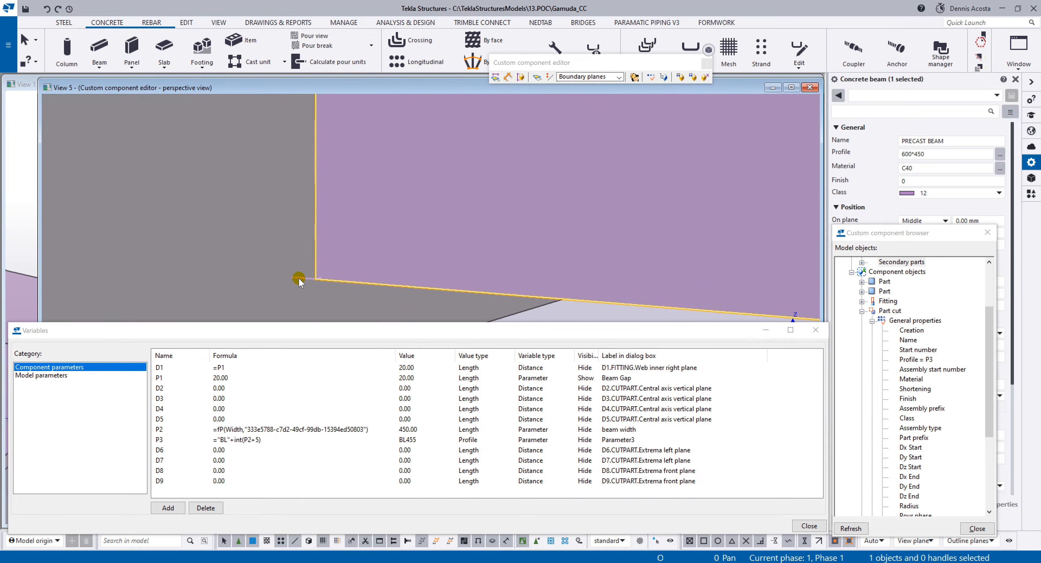
scroll(308, 278, "down", 4)
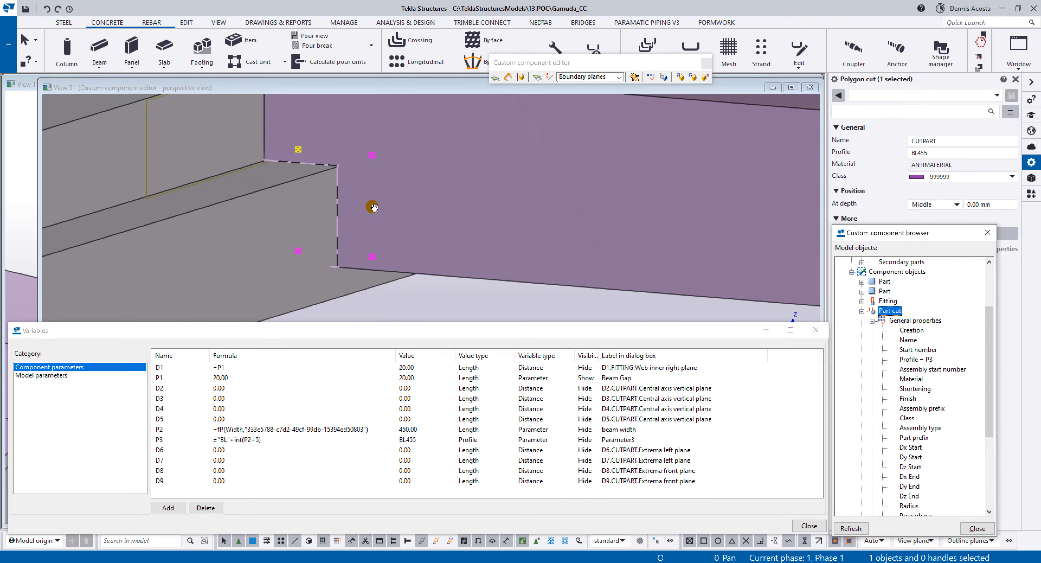
left_click(381, 196)
left_click_drag(350, 137, 394, 281)
right_click(375, 169)
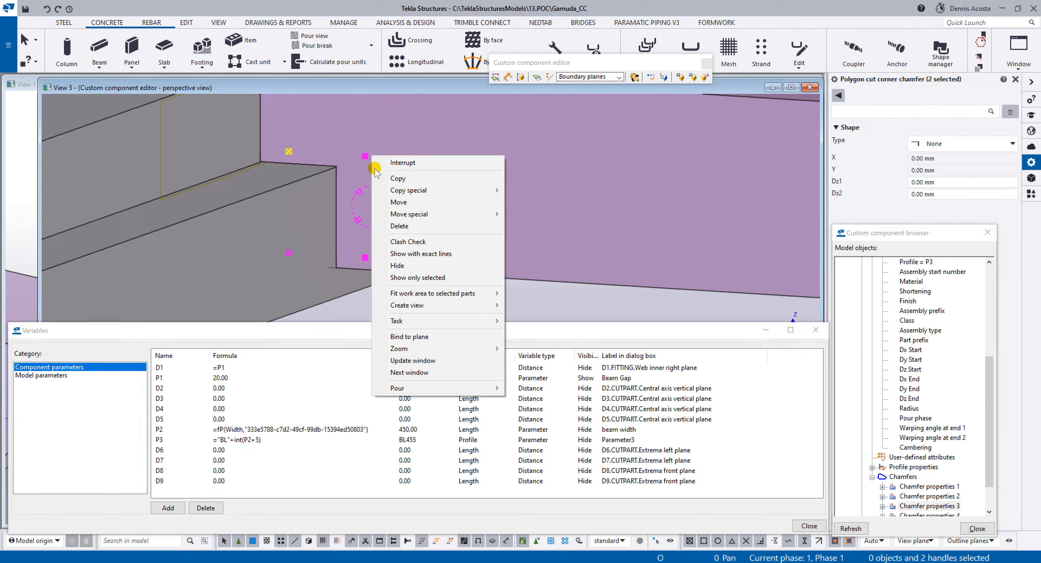
left_click(409, 337)
scroll(250, 269, "down", 5)
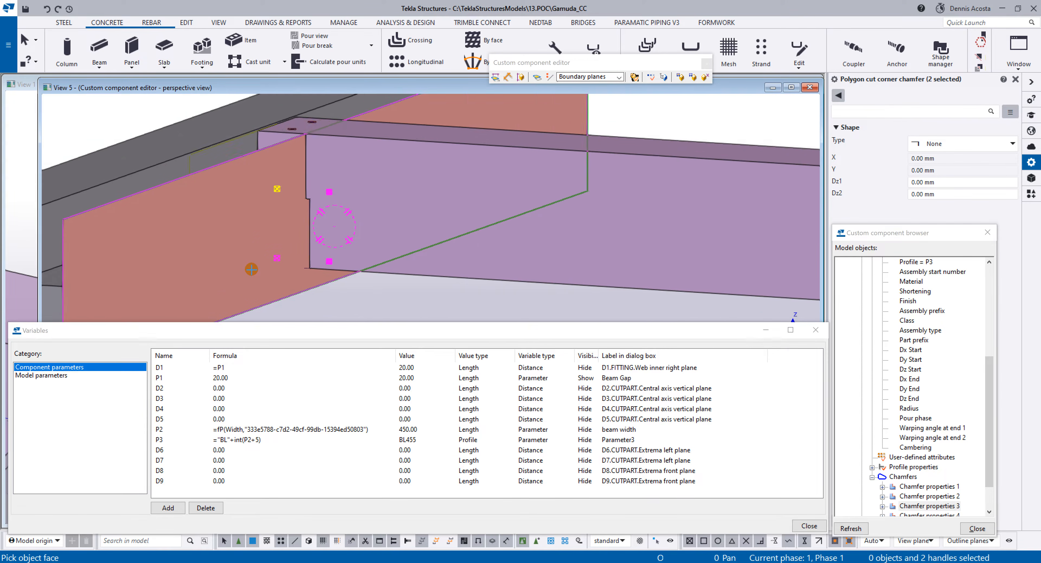
scroll(264, 267, "up", 1)
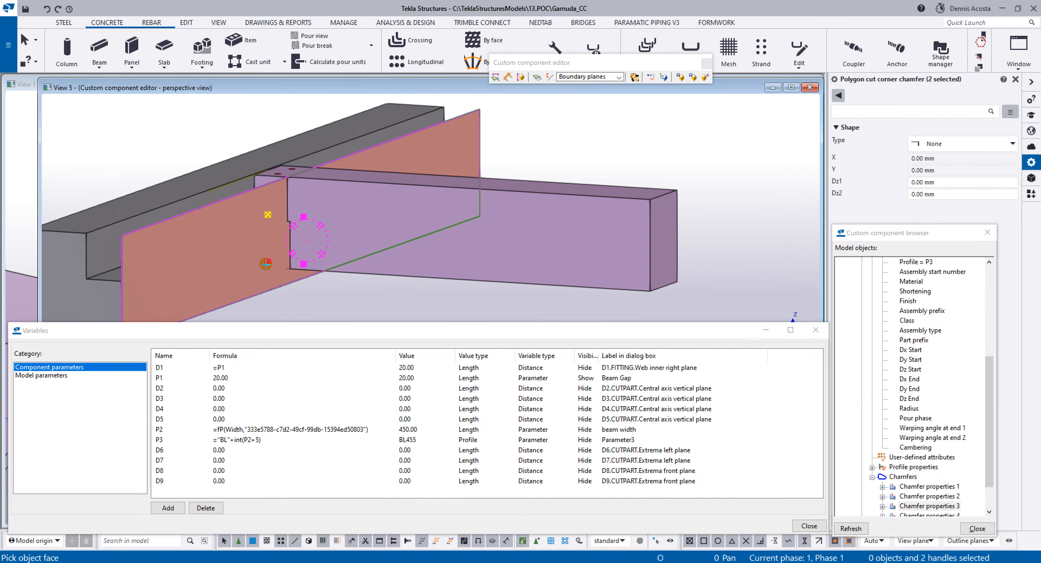
middle_click_drag(317, 251, 317, 245, "ctrl")
scroll(252, 253, "up", 5)
scroll(283, 241, "up", 3)
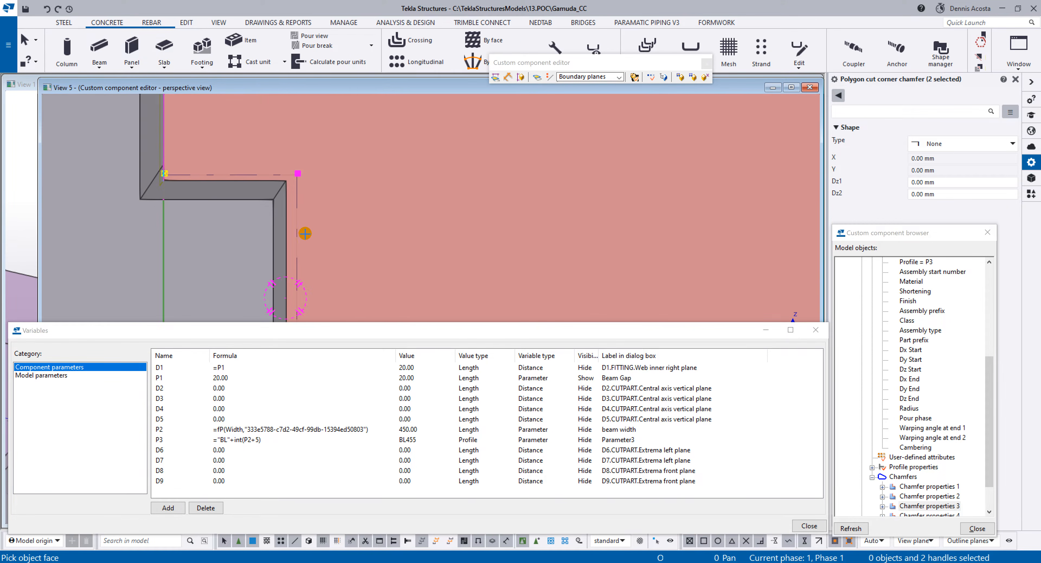
scroll(307, 231, "down", 5)
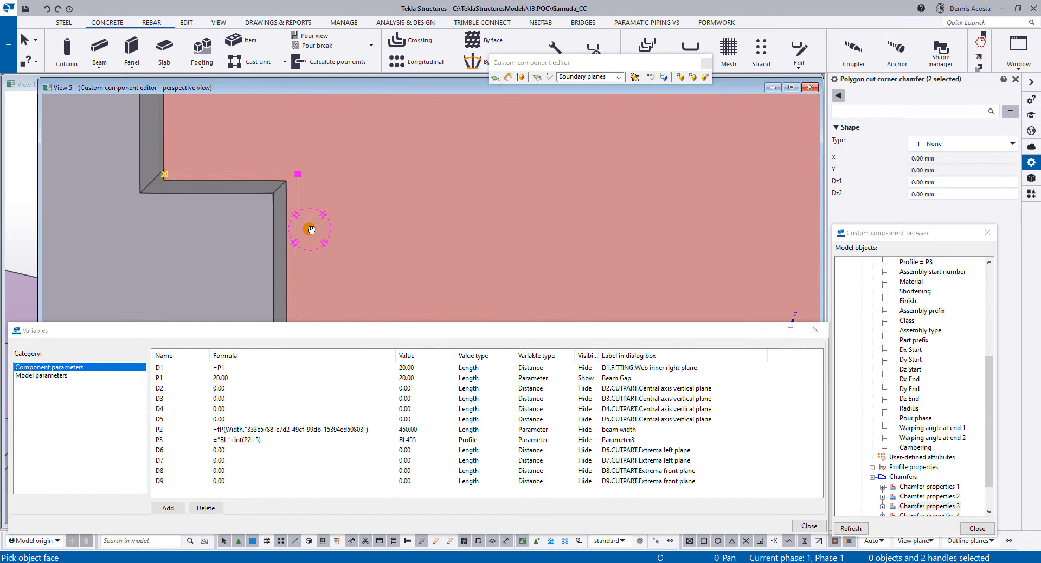
scroll(274, 227, "down", 1)
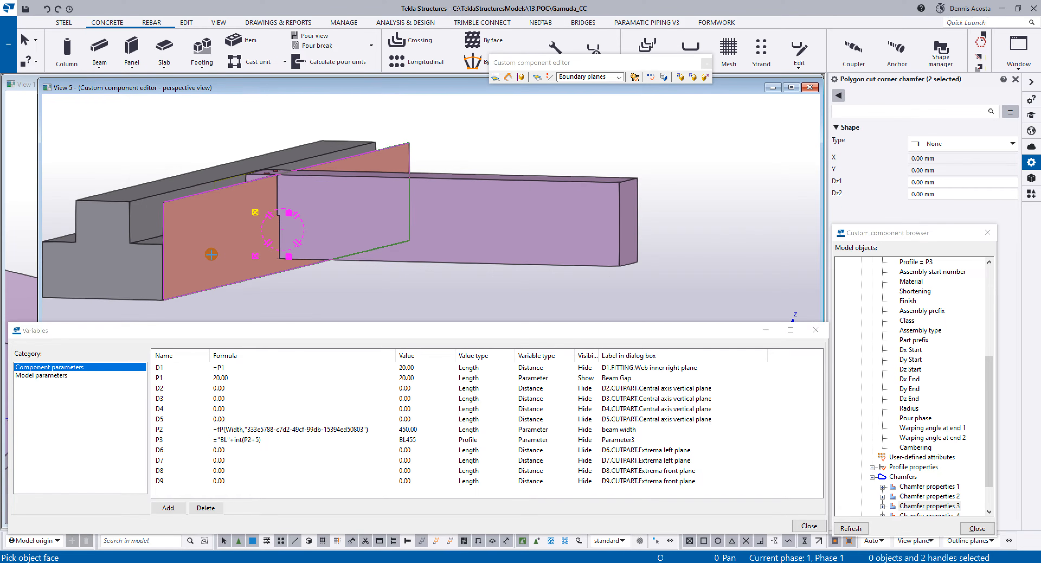
left_click(211, 254)
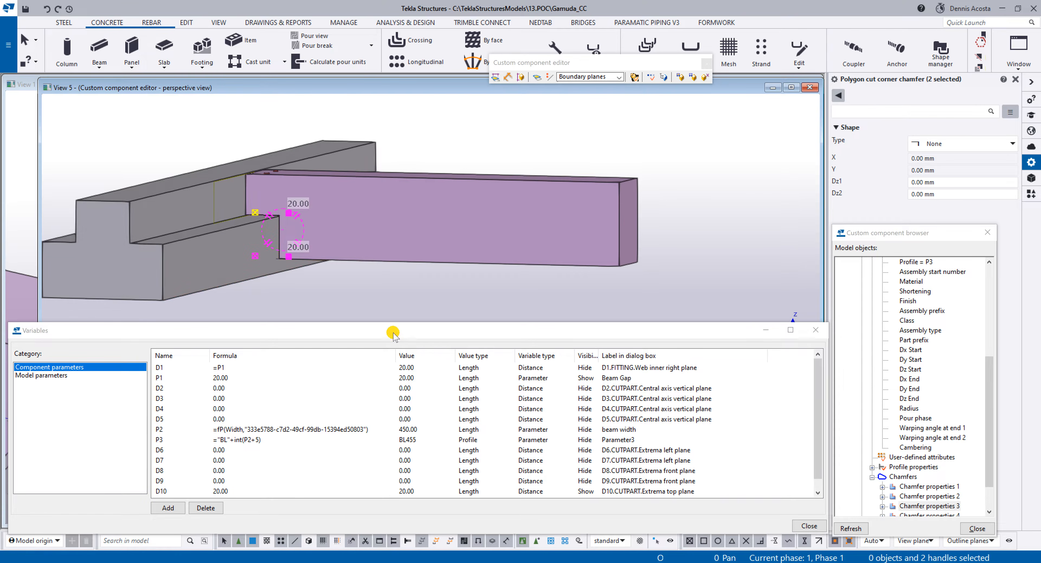
Step: Set the formulas of distances D10 and D11 to =P1 and their visibility to Hide
left_click(392, 430)
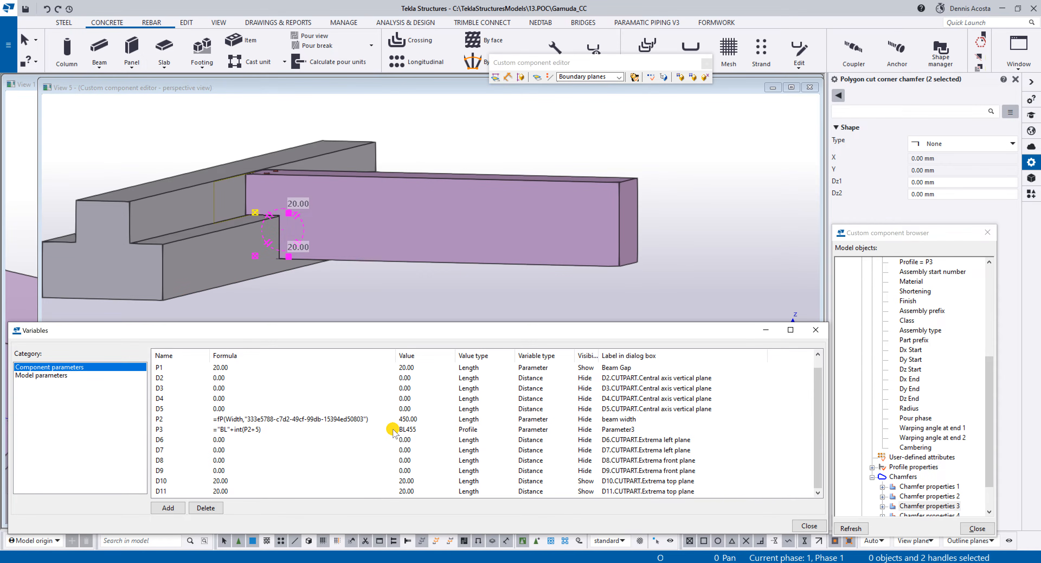
left_click(234, 481)
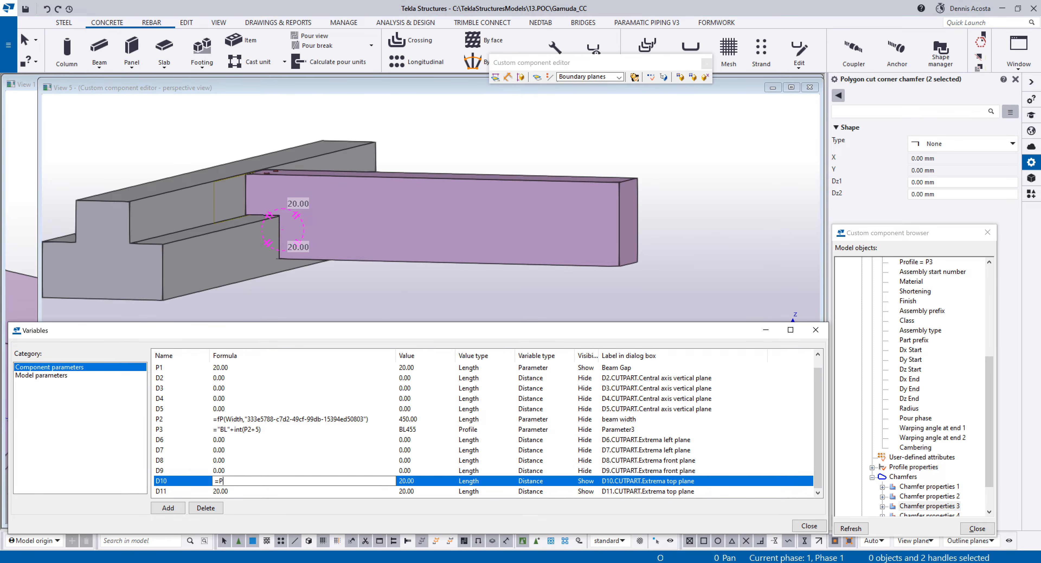
left_click(226, 491)
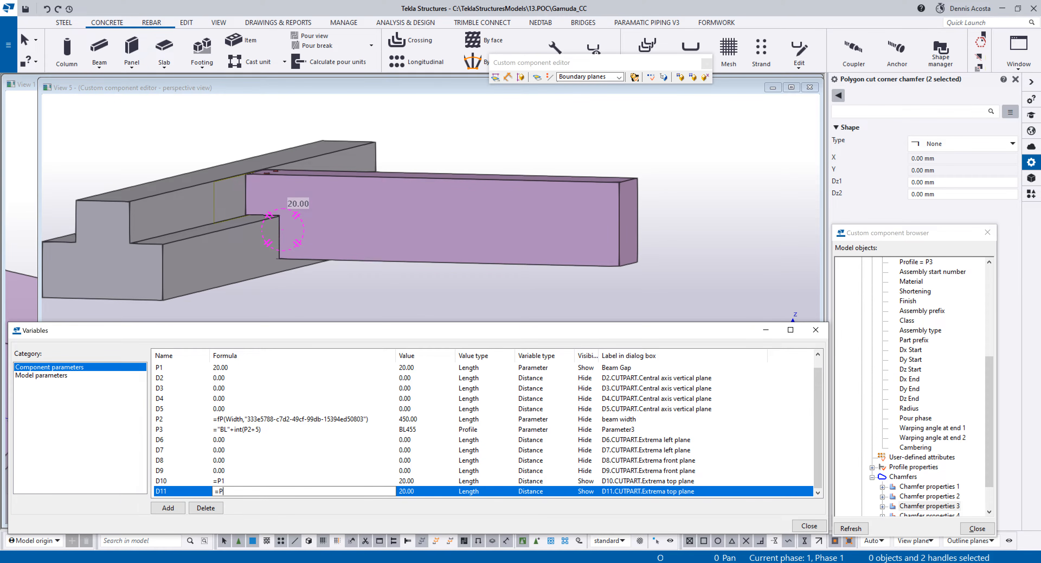
type("=P1")
left_click(560, 494)
left_click(587, 480)
left_click(587, 491)
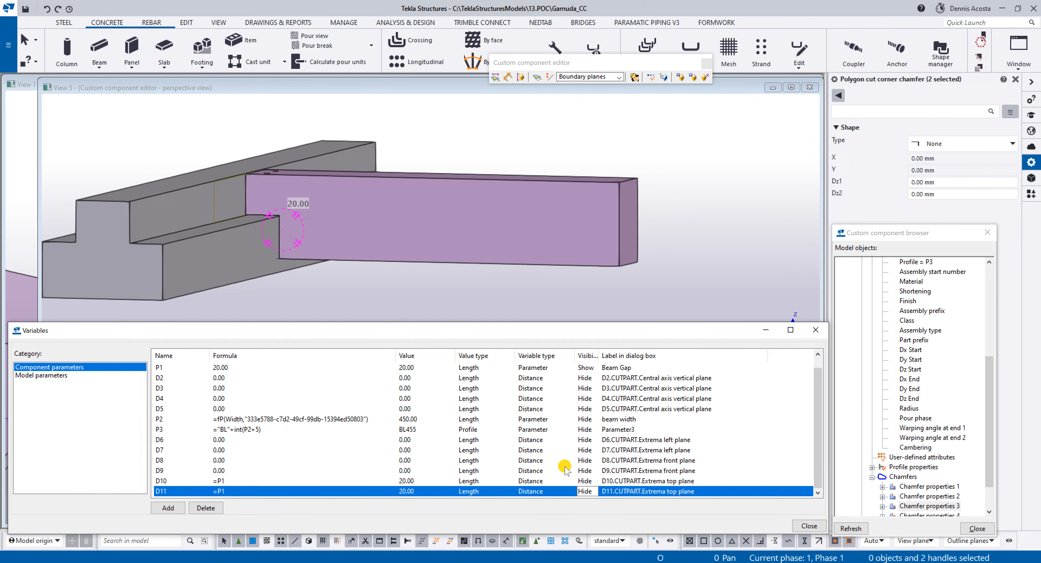
Step: Bind the polygon cut's two upper corner handles to the top face of the supporting beam's ledge, using outline planes
right_click(409, 115)
key("Escape")
scroll(264, 210, "up", 5)
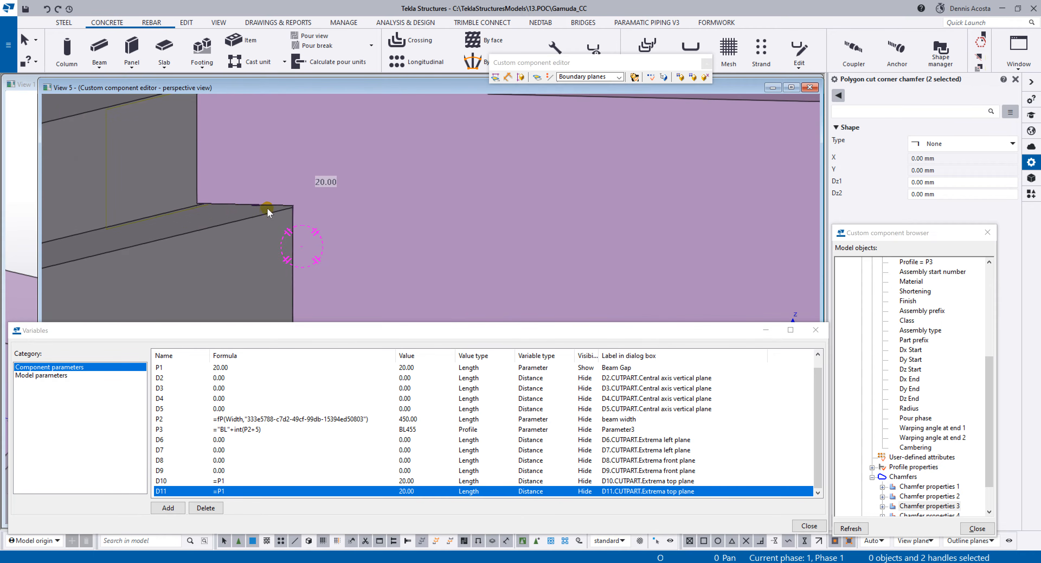
left_click(271, 205)
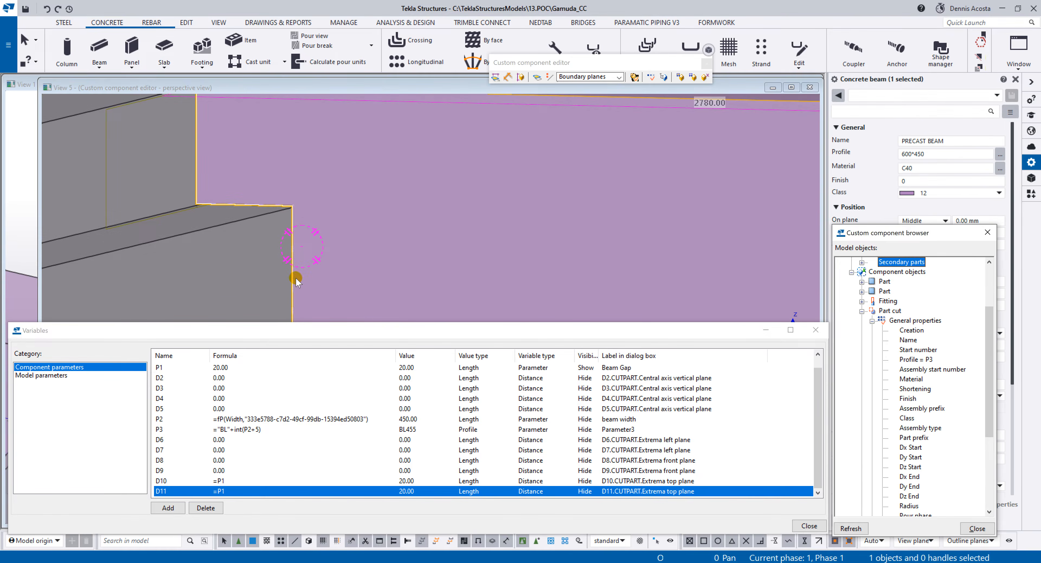
middle_click_drag(295, 277, 326, 222)
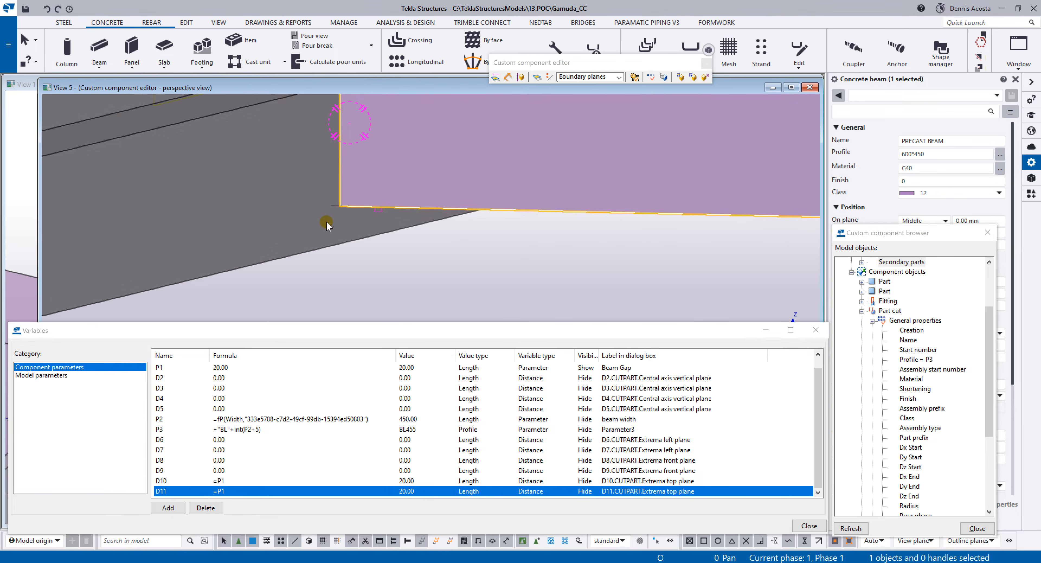
left_click(334, 213)
scroll(335, 211, "down", 5)
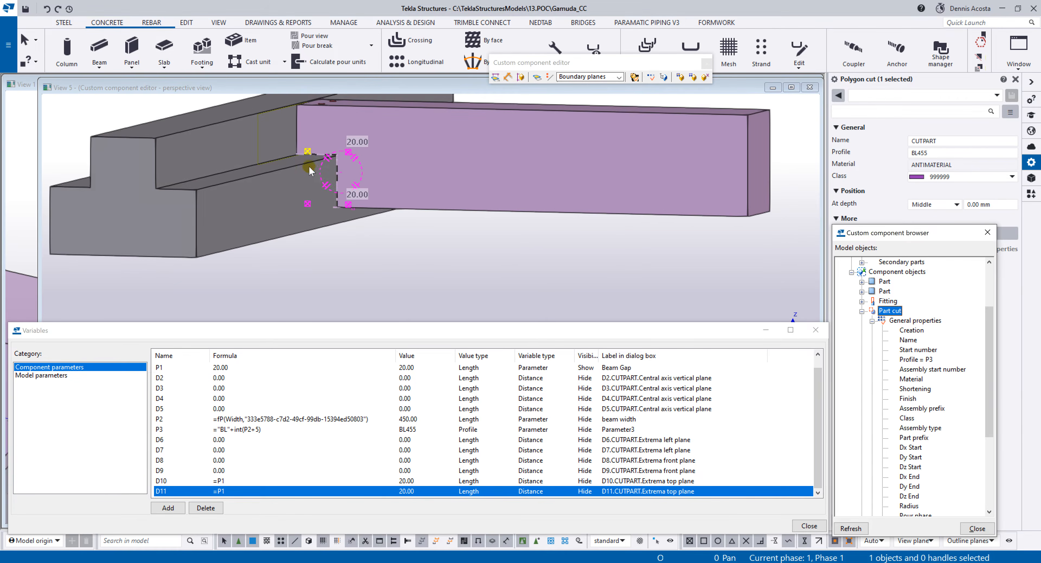
left_click_drag(291, 131, 378, 163, "alt")
middle_click_drag(343, 141, 344, 174, "ctrl")
right_click(346, 142)
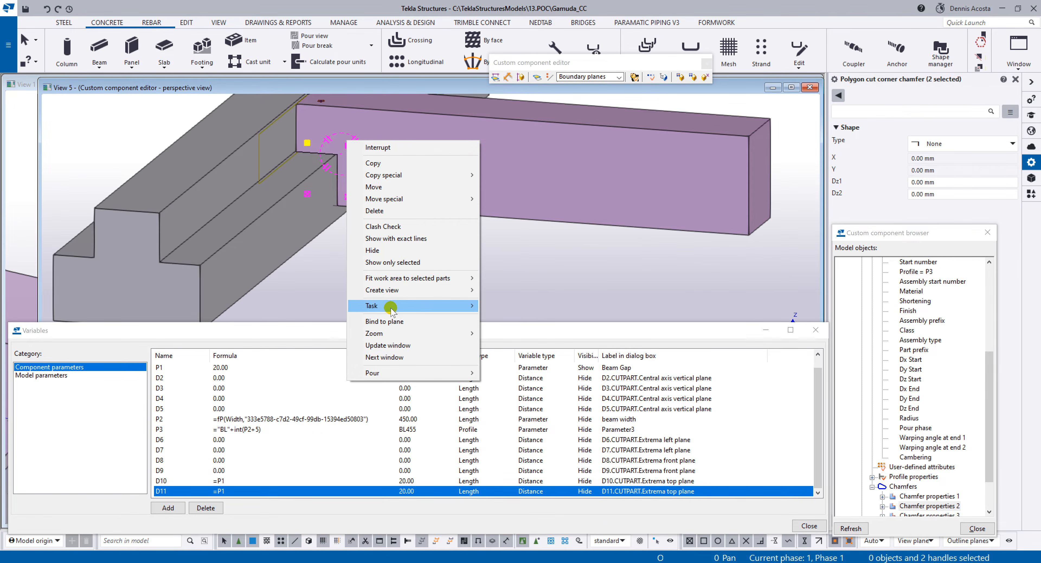
left_click(384, 321)
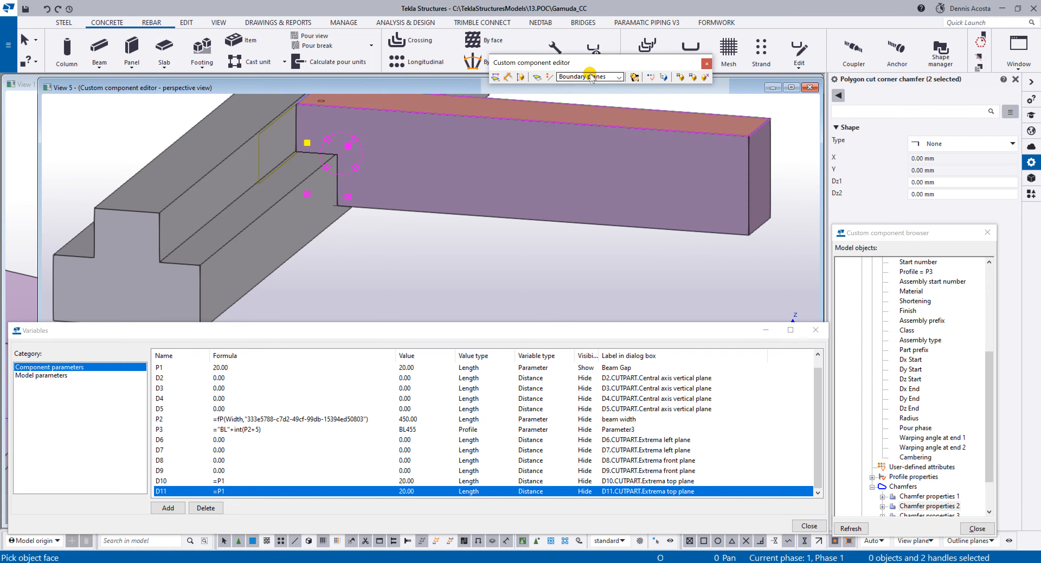
left_click(589, 76)
left_click(578, 102)
scroll(298, 179, "up", 2)
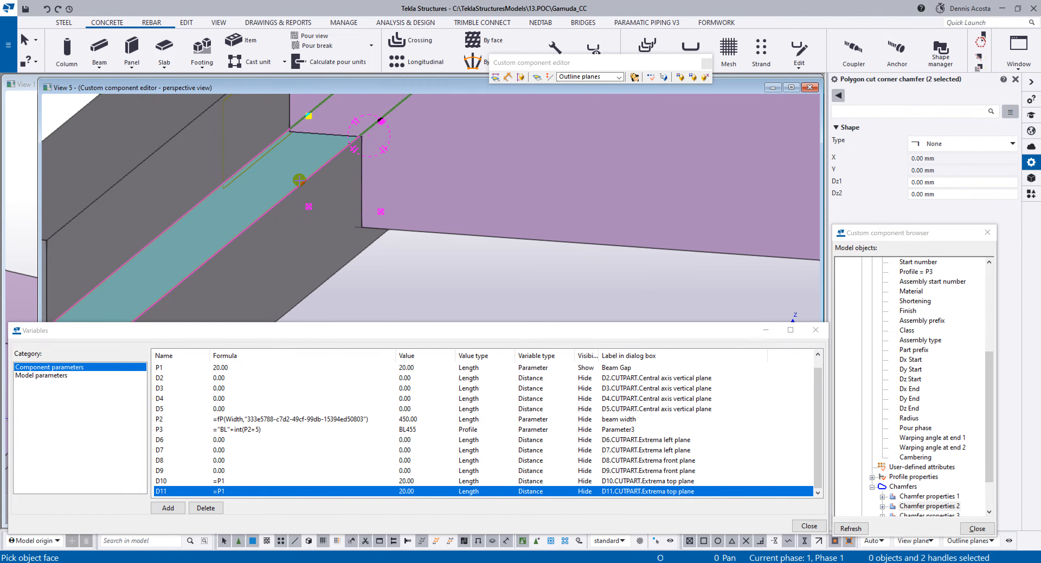
left_click(295, 168)
scroll(687, 303, "down", 3)
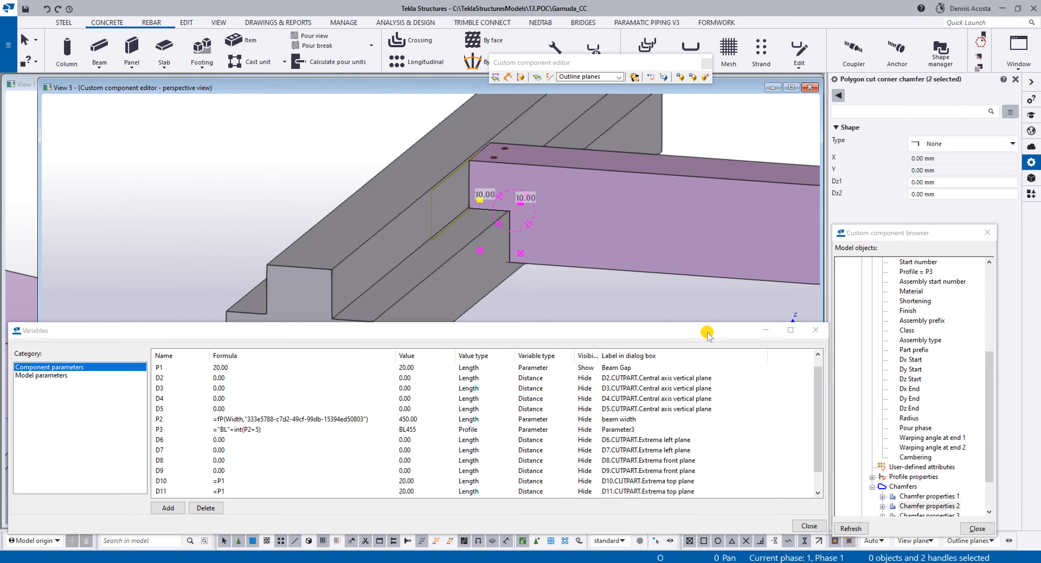
Step: Add a new length parameter P4 labelled Bearing Pad and set its formula to 10
left_click(706, 332)
scroll(803, 385, "down", 1)
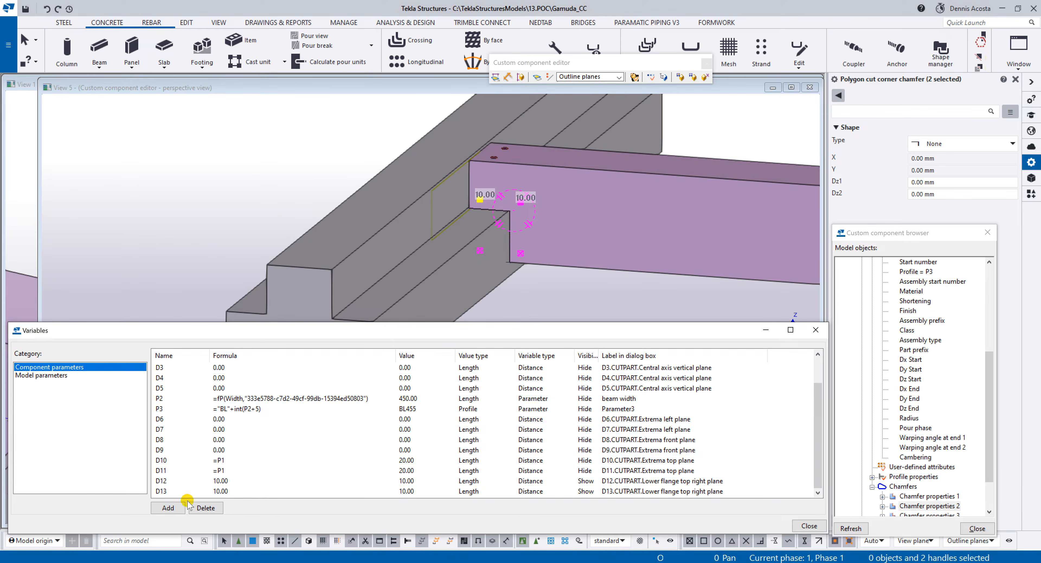
left_click(168, 506)
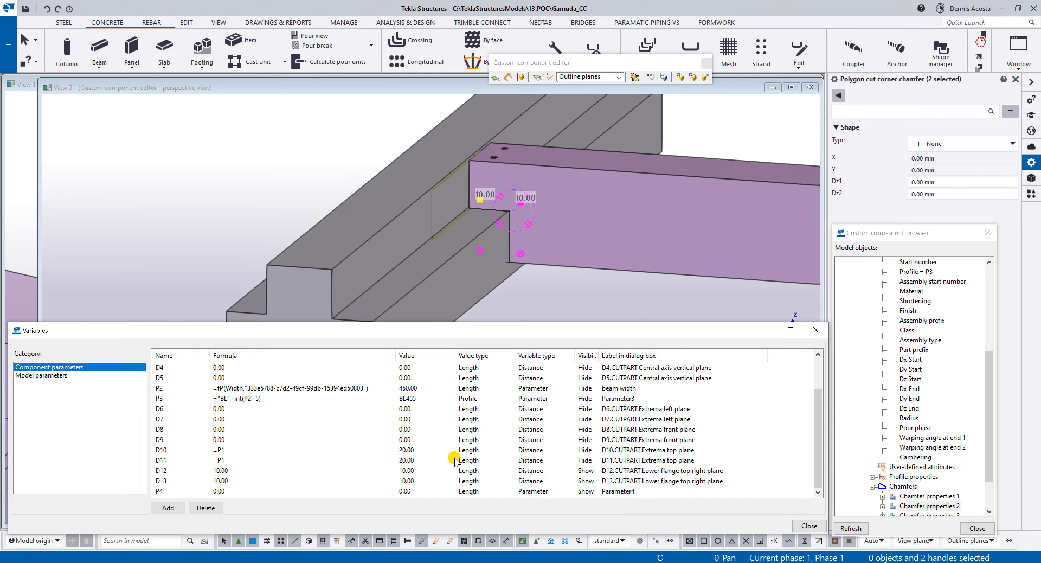
double_click(651, 490)
type("Bearing Pad")
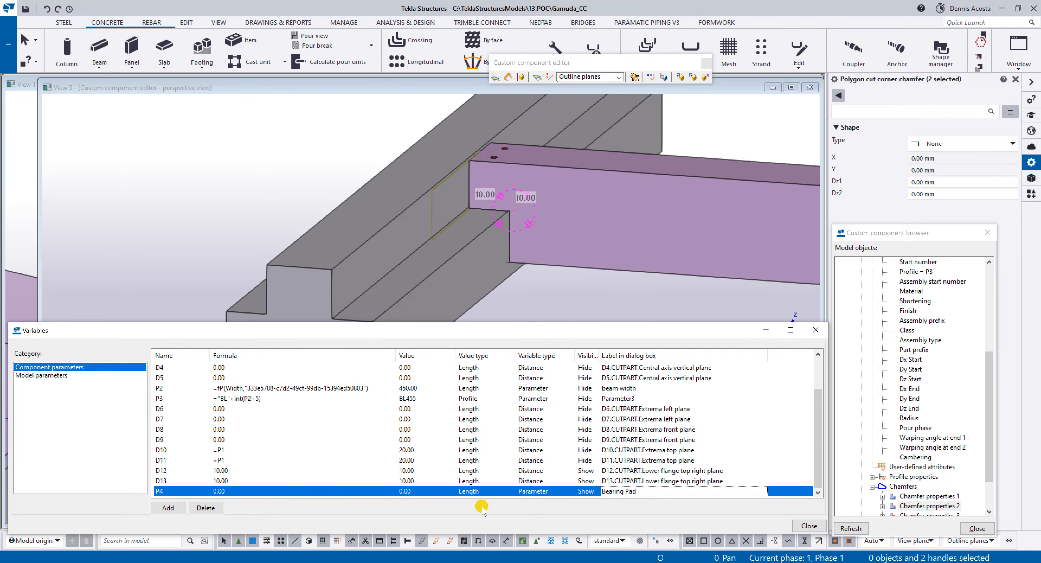
double_click(226, 491)
type("10")
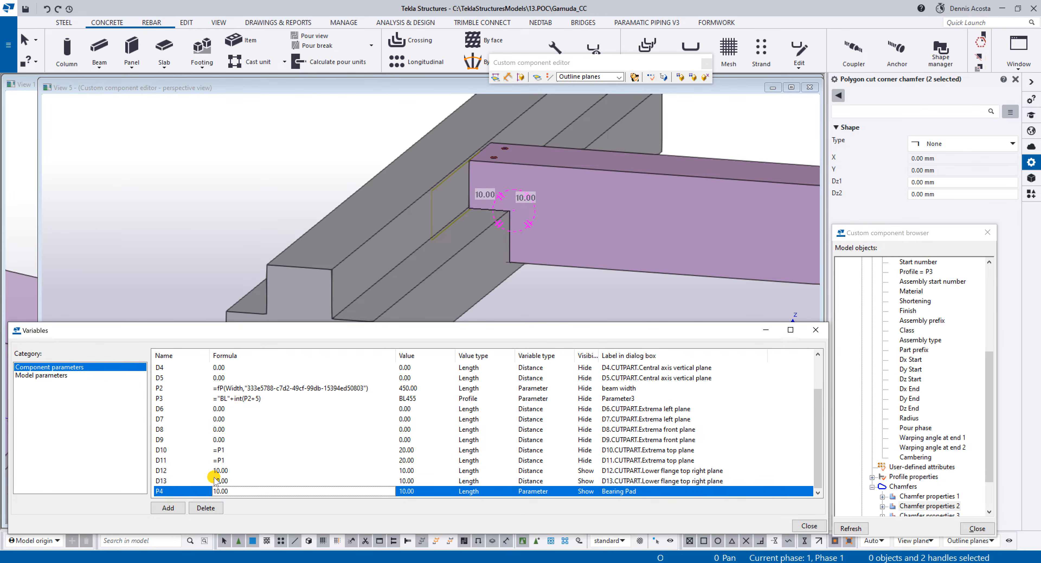
Step: Set D12's formula to =P4, enter P4 as D13's formula, and set the visibility of both distances to Hide
double_click(219, 470)
type("=P")
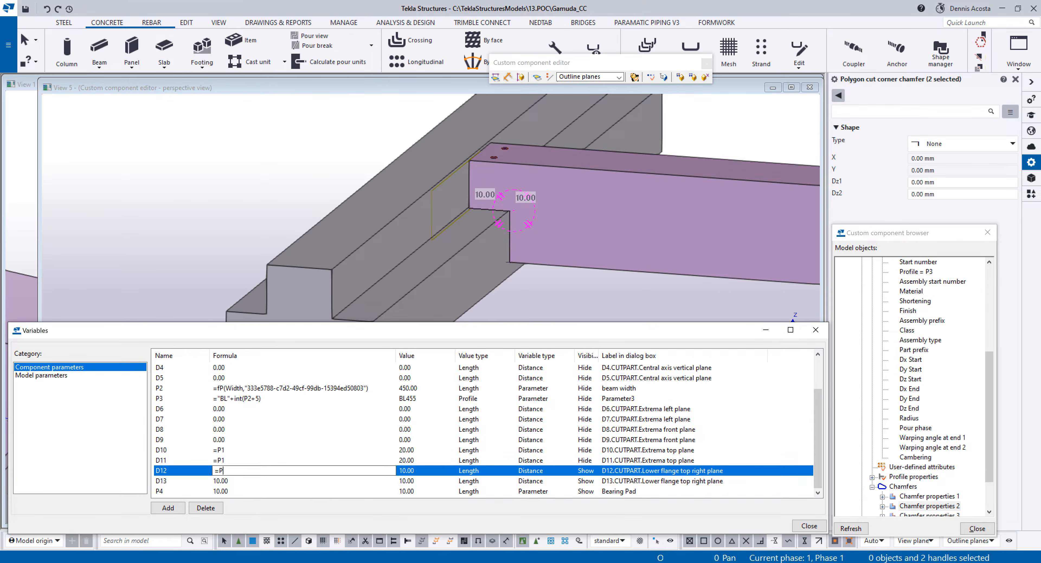
type("4")
double_click(233, 481)
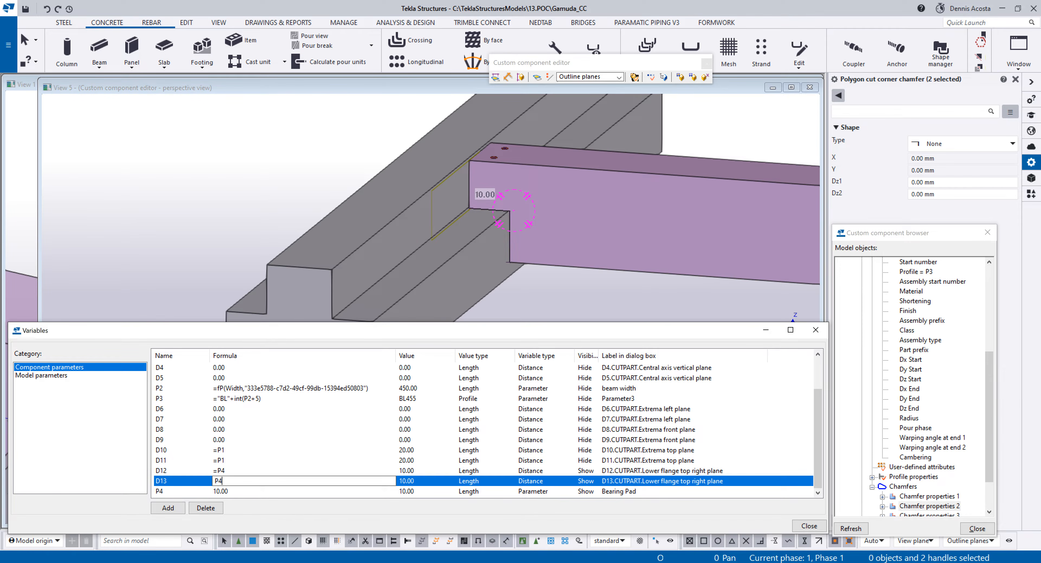
type("P4")
left_click(592, 470)
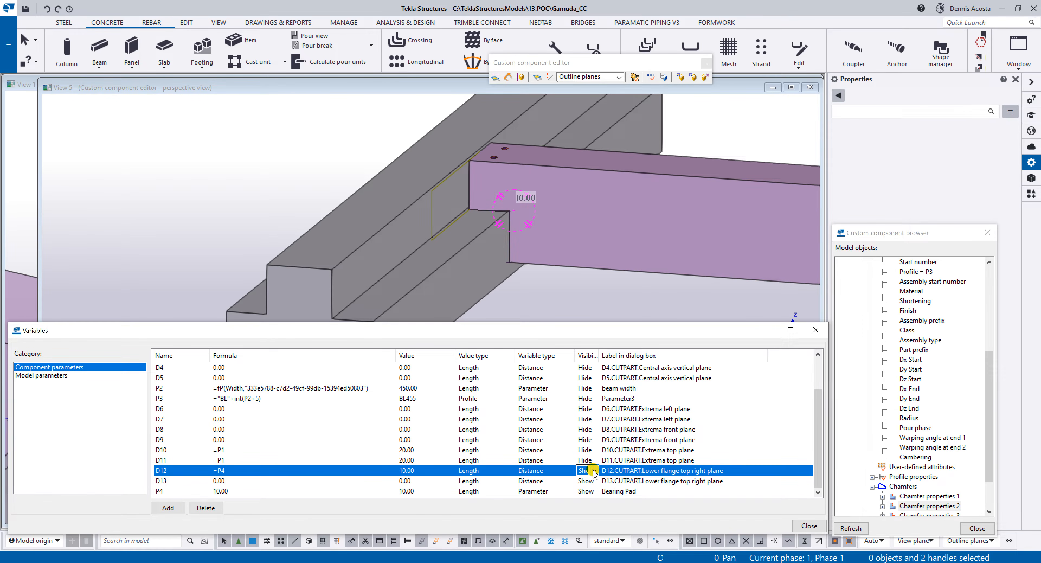
key("h")
left_click(593, 481)
key("h")
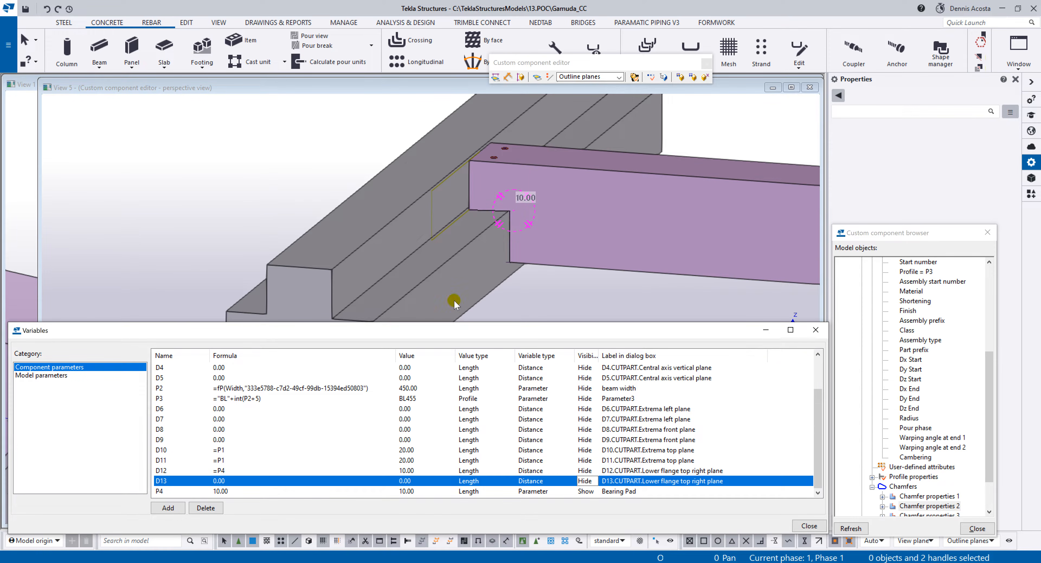
Step: Close the custom component editor, saving the changes and replacing all occurrences of the component in the model
right_click(281, 160)
left_click(295, 166)
middle_click_drag(474, 205, 428, 173)
scroll(428, 199, "down", 3)
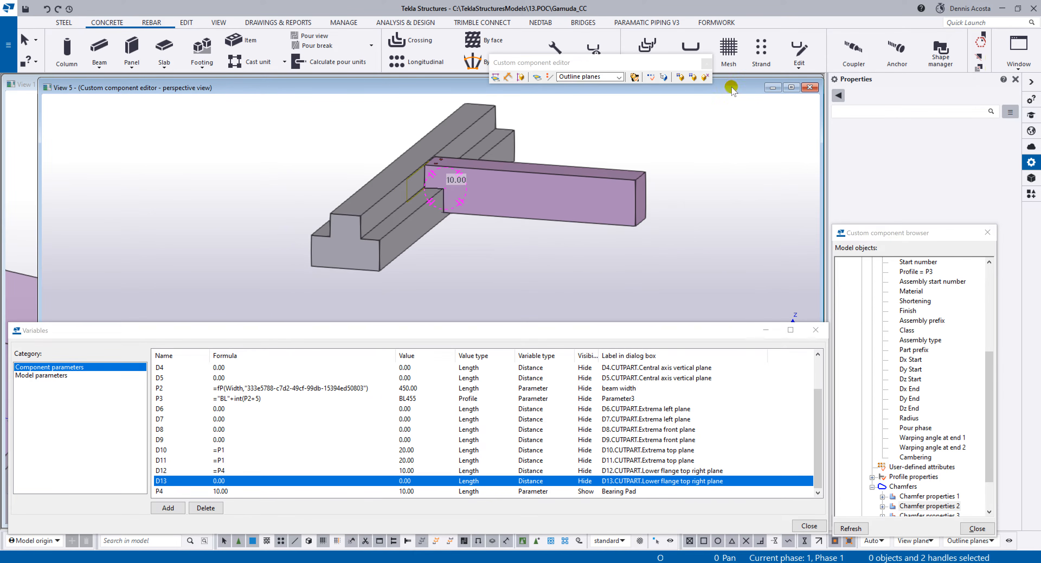
left_click(706, 64)
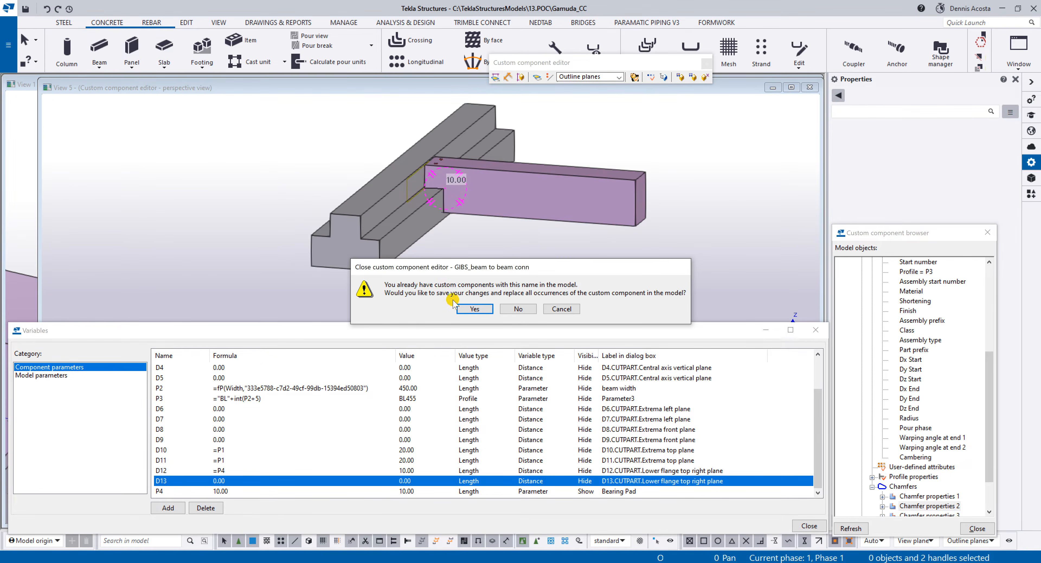
left_click(474, 309)
Step: Change the profile of the precast beam on grid A between grids 2 and 3 to 800*600
middle_click_drag(445, 293, 326, 241)
scroll(480, 239, "down", 4)
middle_click_drag(495, 311, 251, 210)
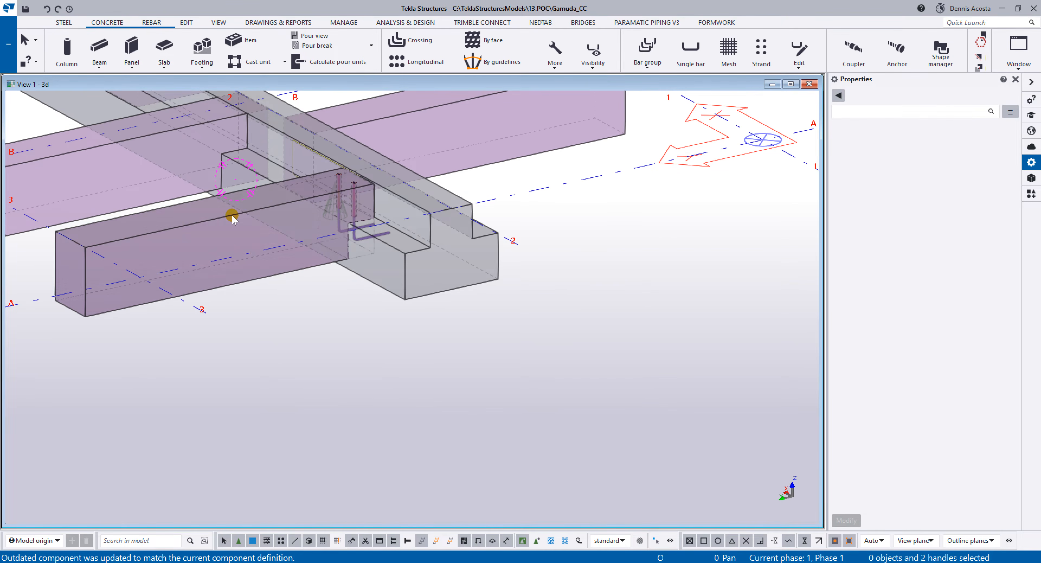
left_click(252, 211)
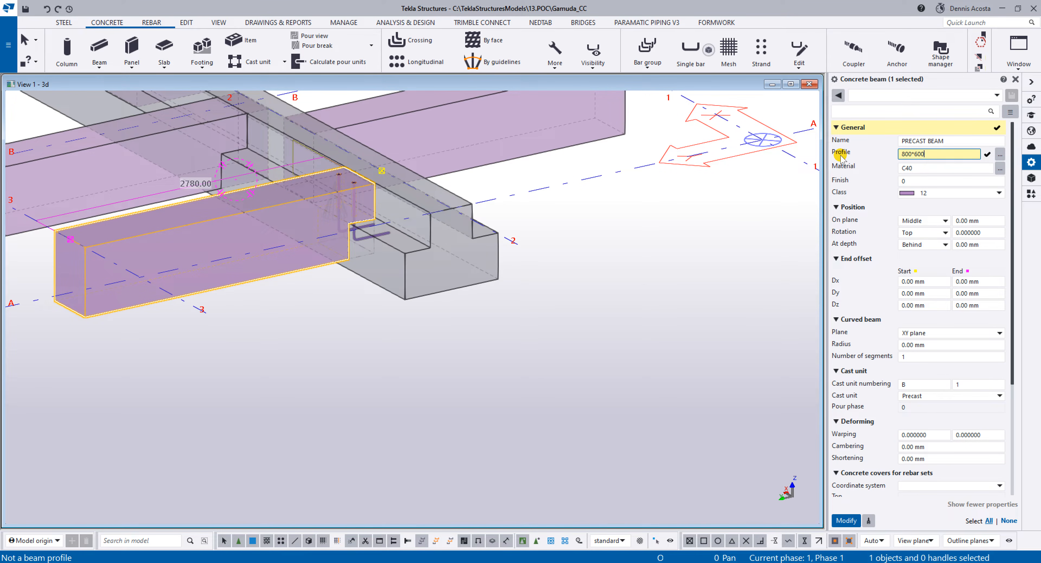
key("Return")
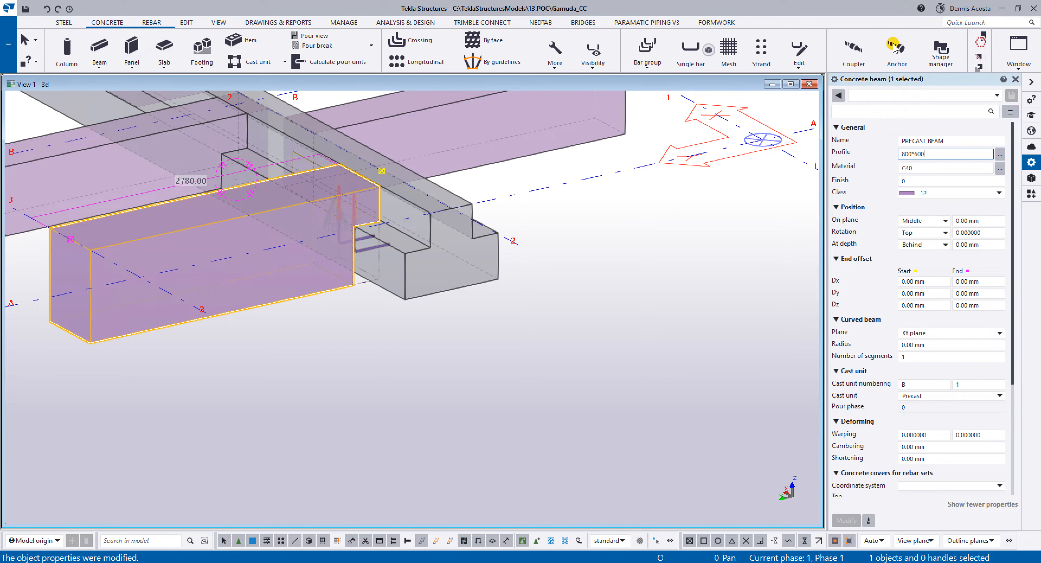
Step: Inspect the resized beam's end cut and delete the existing connections from the beams on grids A and B
scroll(433, 291, "up", 10)
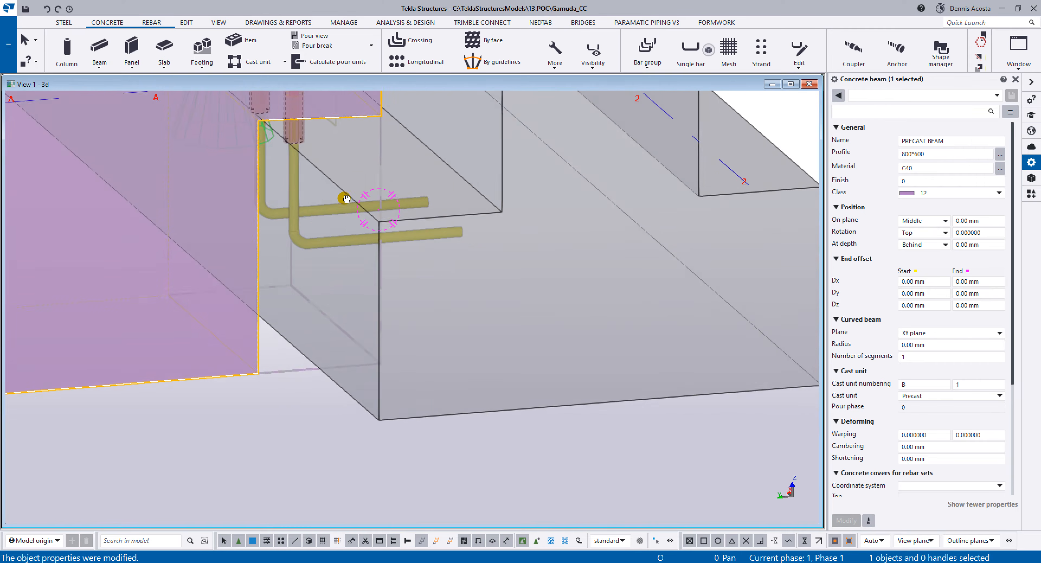
middle_click_drag(344, 198, 408, 94)
scroll(405, 187, "down", 3)
scroll(407, 175, "up", 8)
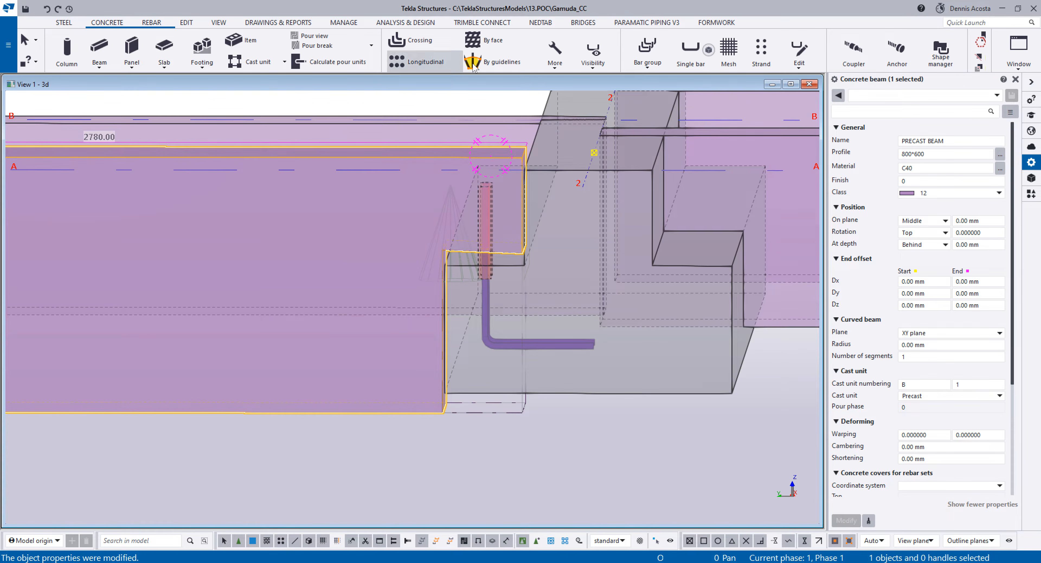
scroll(474, 202, "down", 3)
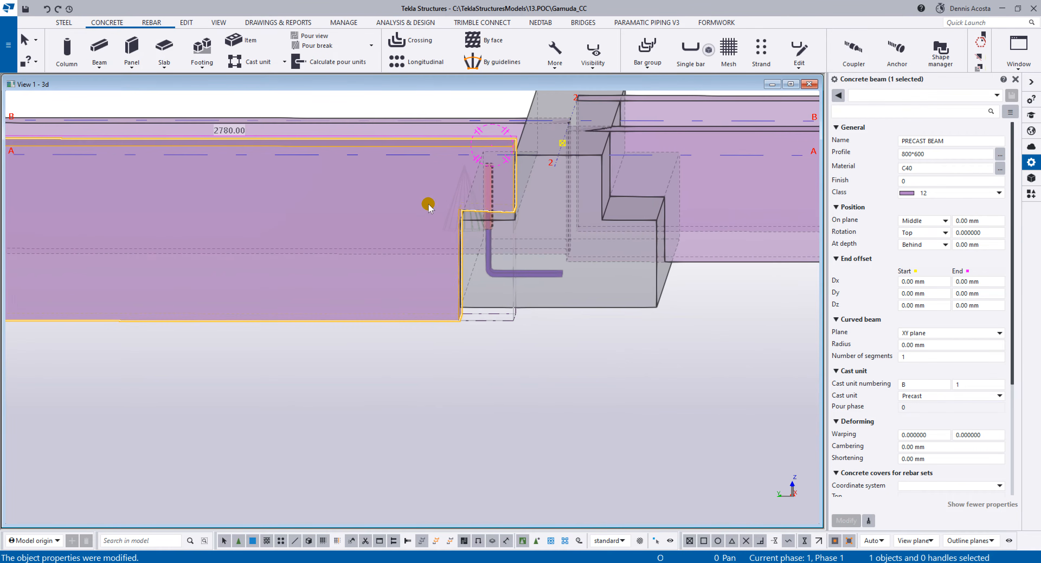
left_click(523, 265)
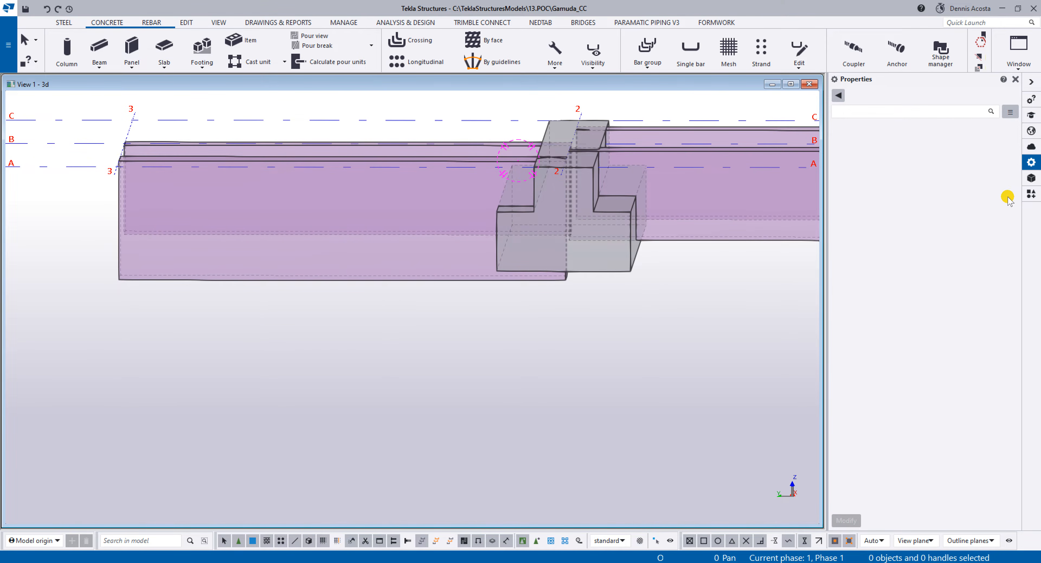
Step: Apply the GIBS_beam to beam conn component between the supporting beam and the grid A and B beams that end at grid 3
left_click(1031, 194)
middle_click_drag(541, 235, 536, 292)
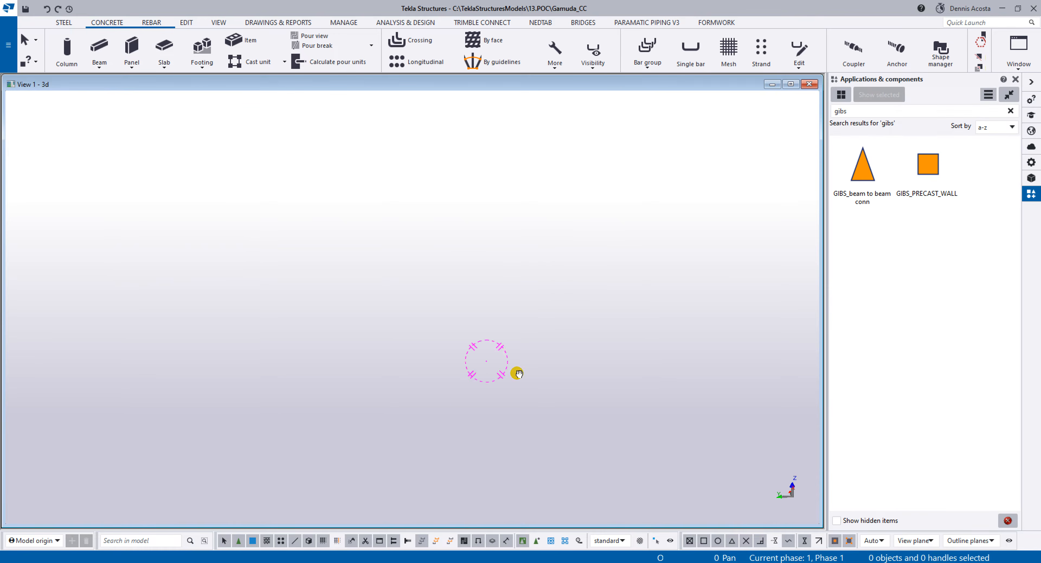
middle_click_drag(519, 373, 519, 332)
middle_click_drag(412, 216, 664, 217, "ctrl")
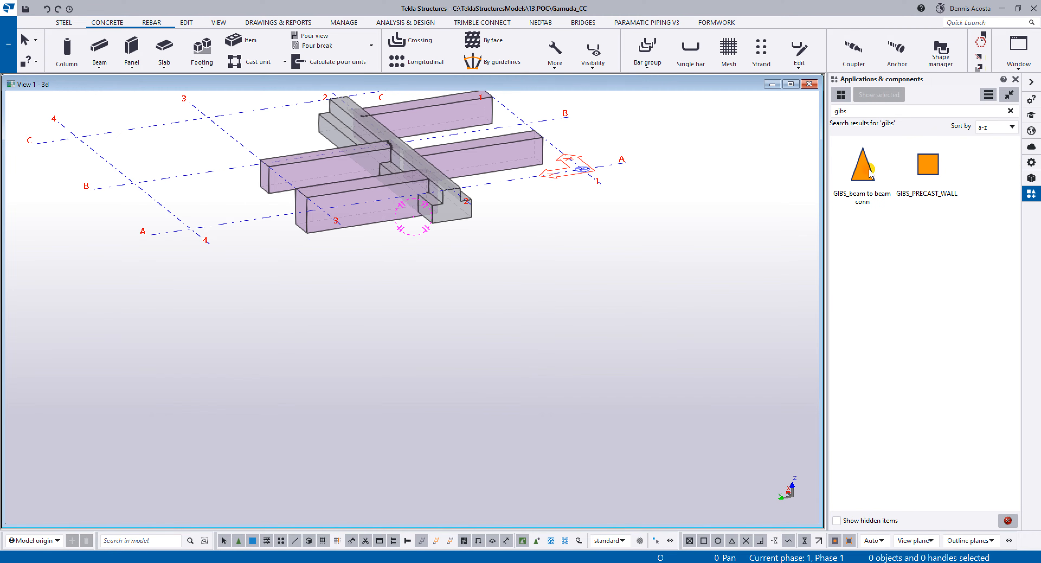
scroll(542, 194, "up", 2)
left_click(434, 228)
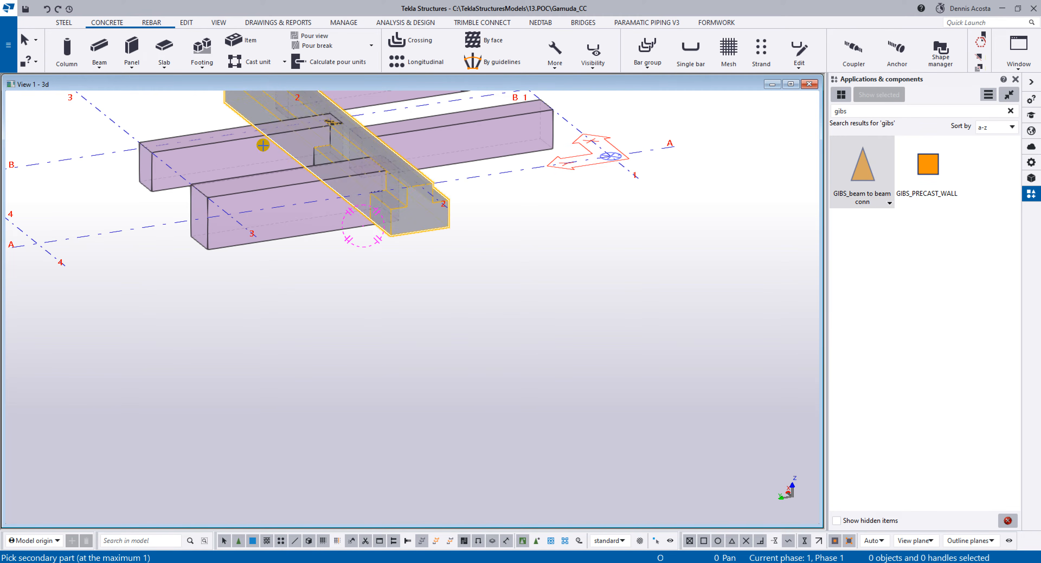
left_click_drag(217, 126, 151, 253)
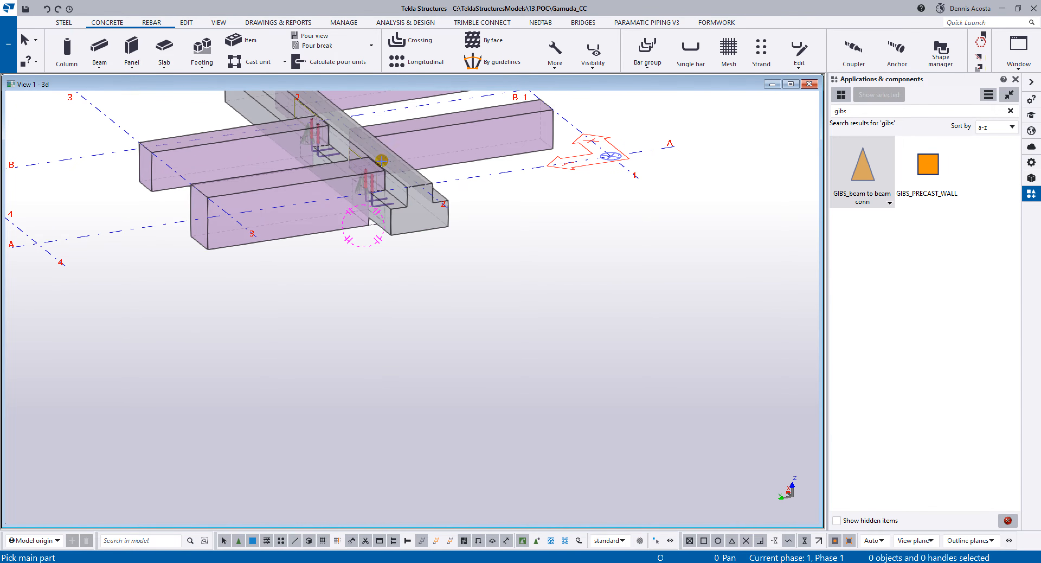
scroll(394, 162, "up", 3)
scroll(282, 194, "down", 1)
middle_click_drag(259, 201, 482, 253, "ctrl")
right_click(558, 218)
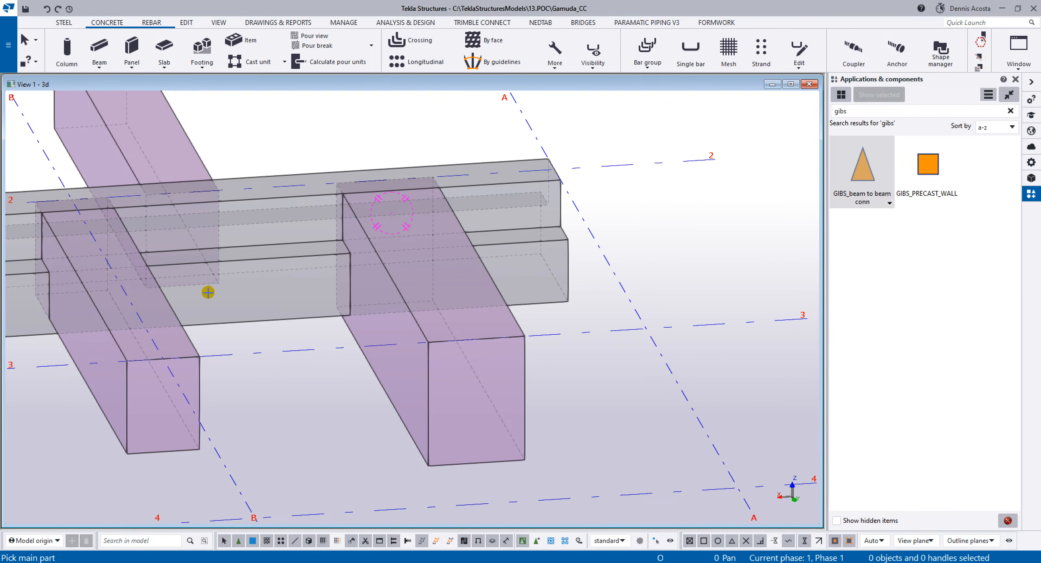
Step: Apply the GIBS_beam to beam conn component with the supporting beam as main part and the grid B beam as secondary
scroll(208, 292, "up", 5)
left_click(395, 272)
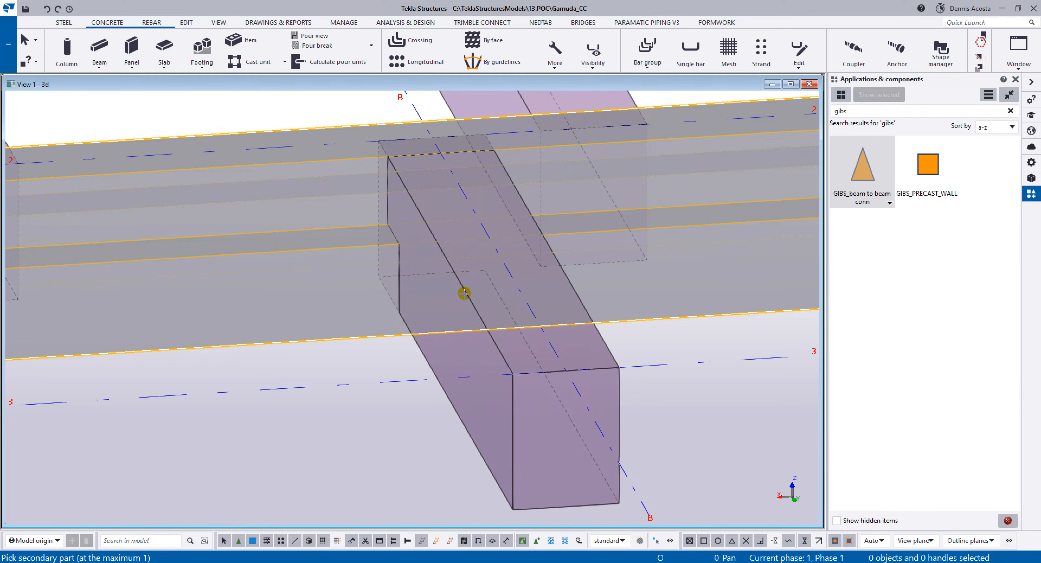
left_click(463, 292)
right_click(469, 172)
left_click(482, 177)
Step: Inspect the new connection on the grid B beam and open its custom component for editing
scroll(410, 217, "up", 3)
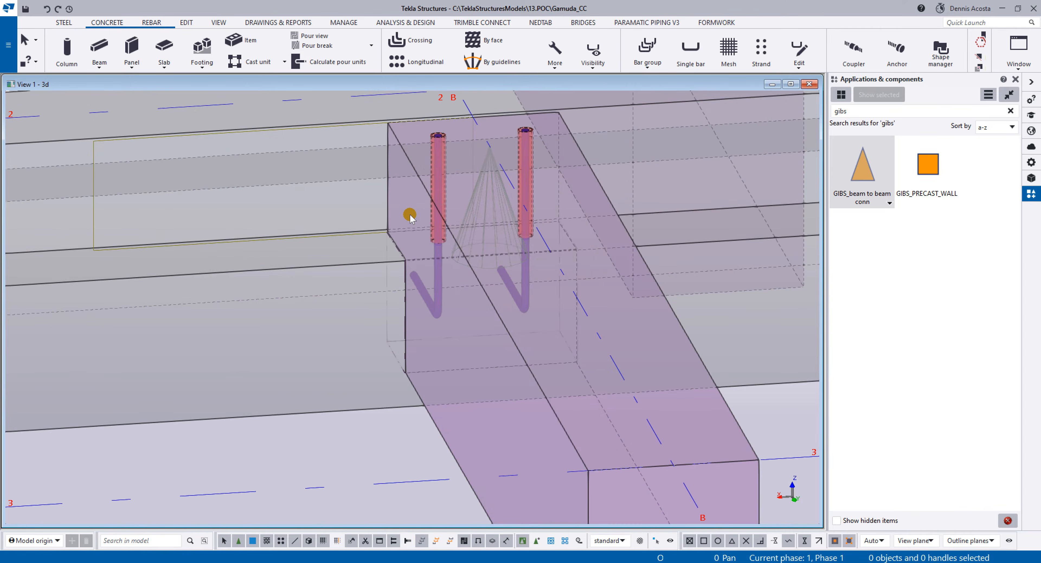
middle_click_drag(410, 217, 432, 296, "ctrl")
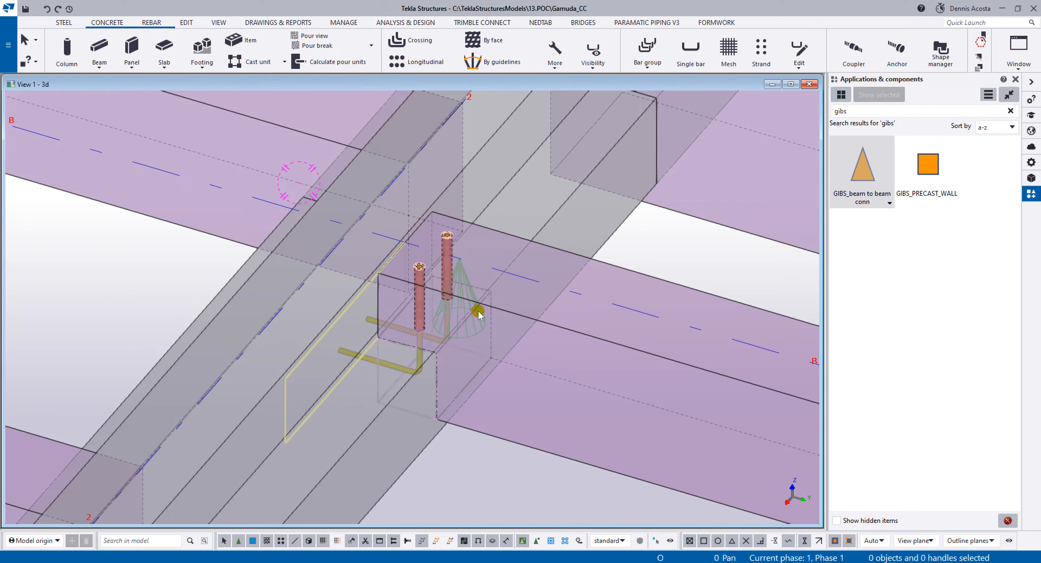
scroll(469, 300, "up", 5)
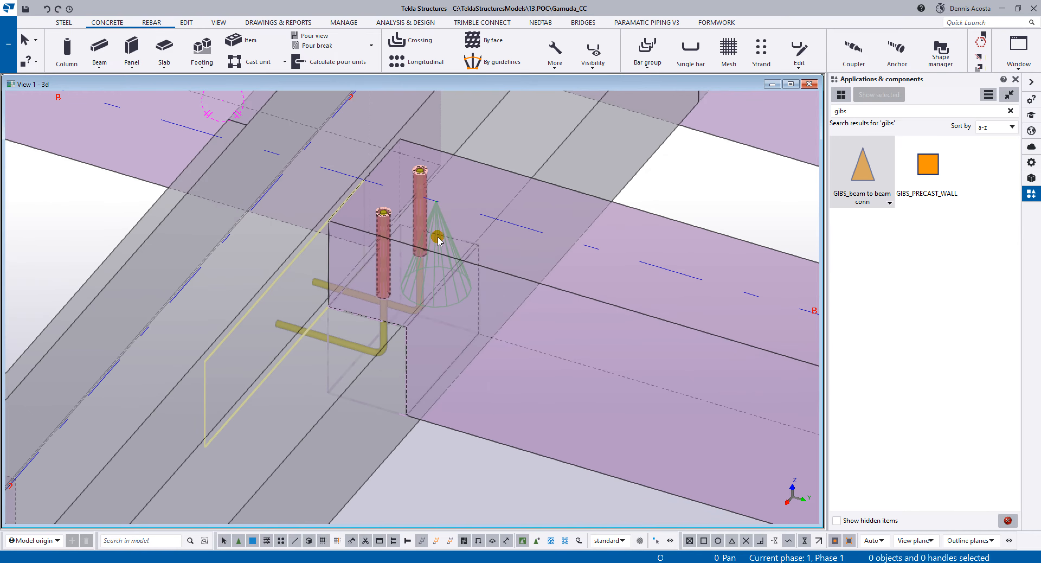
right_click(437, 218)
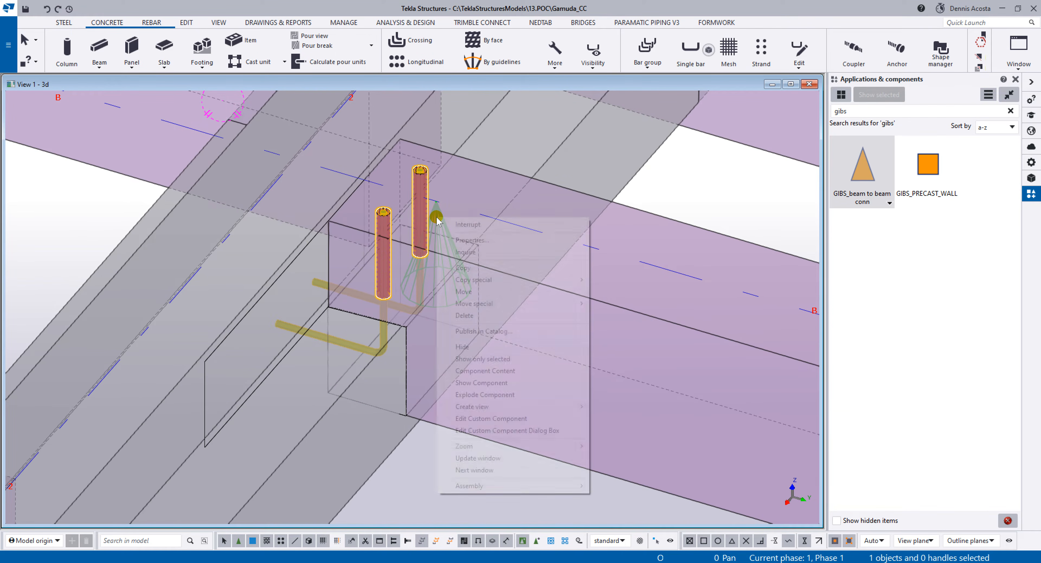
left_click(484, 419)
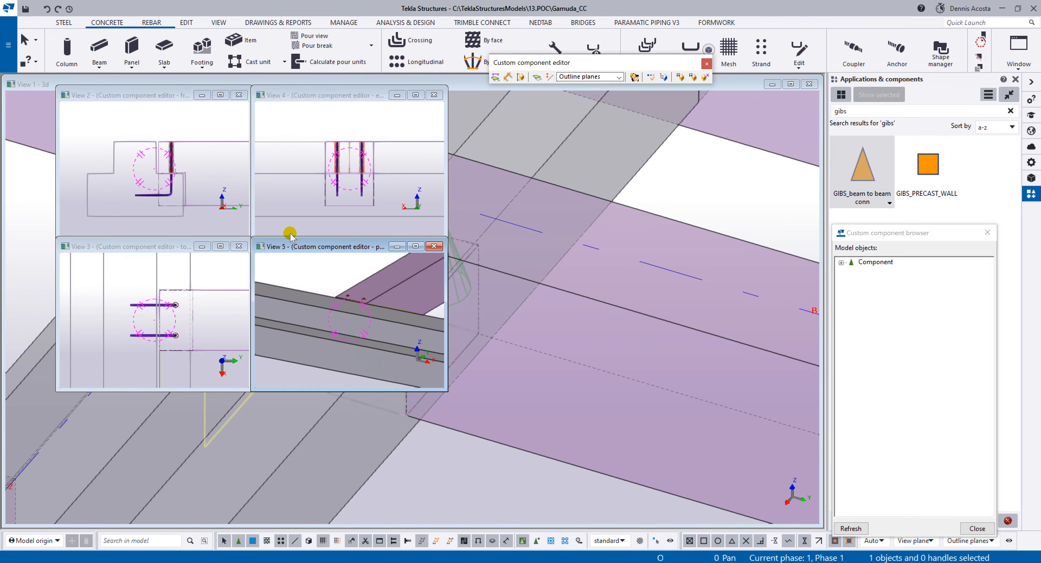
Step: Enlarge the perspective view of the component editor across the workspace and display the component's variables
left_click_drag(290, 230, 84, 87)
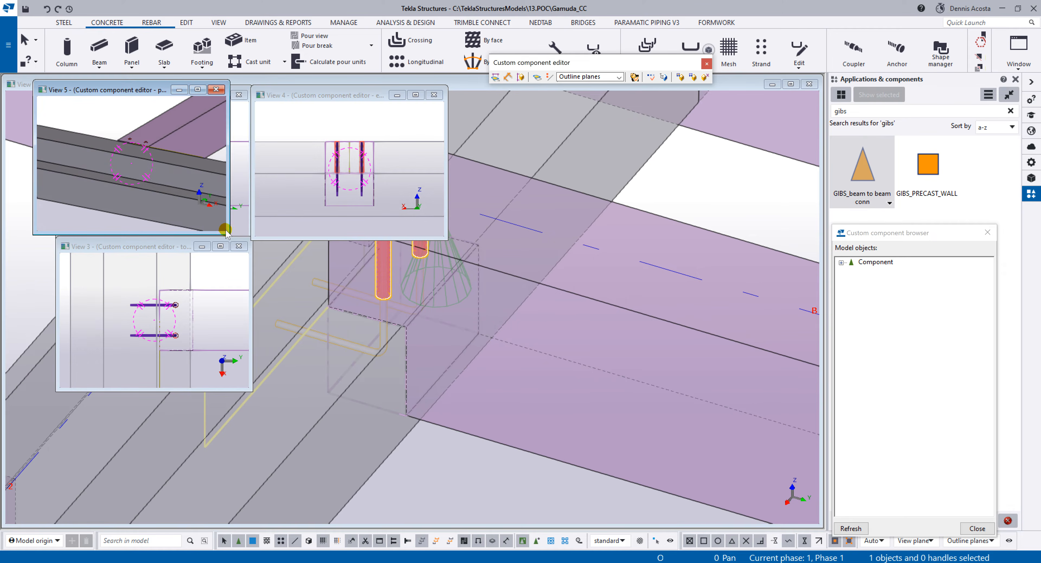
left_click_drag(226, 234, 822, 335)
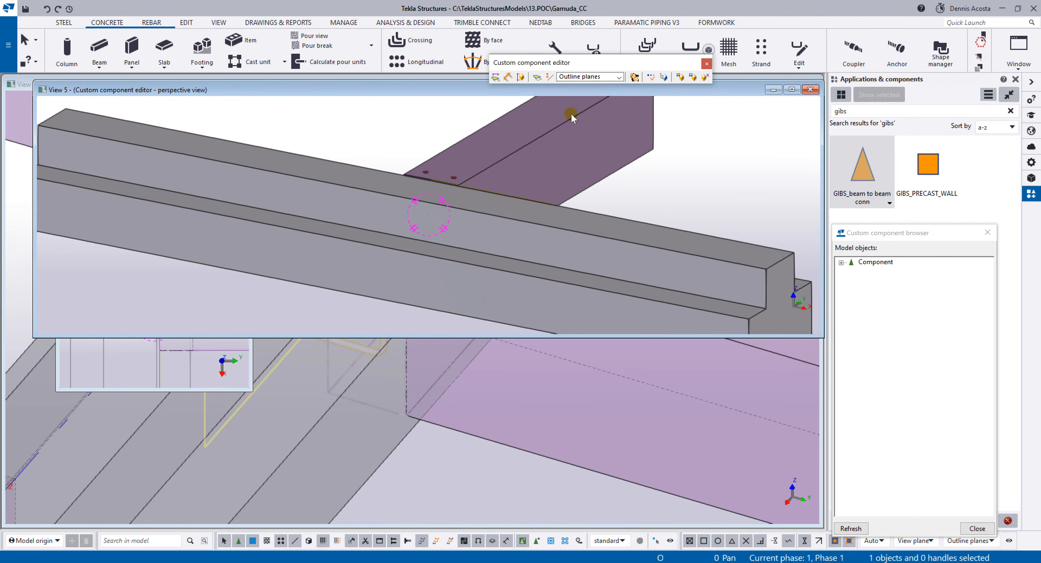
left_click(648, 76)
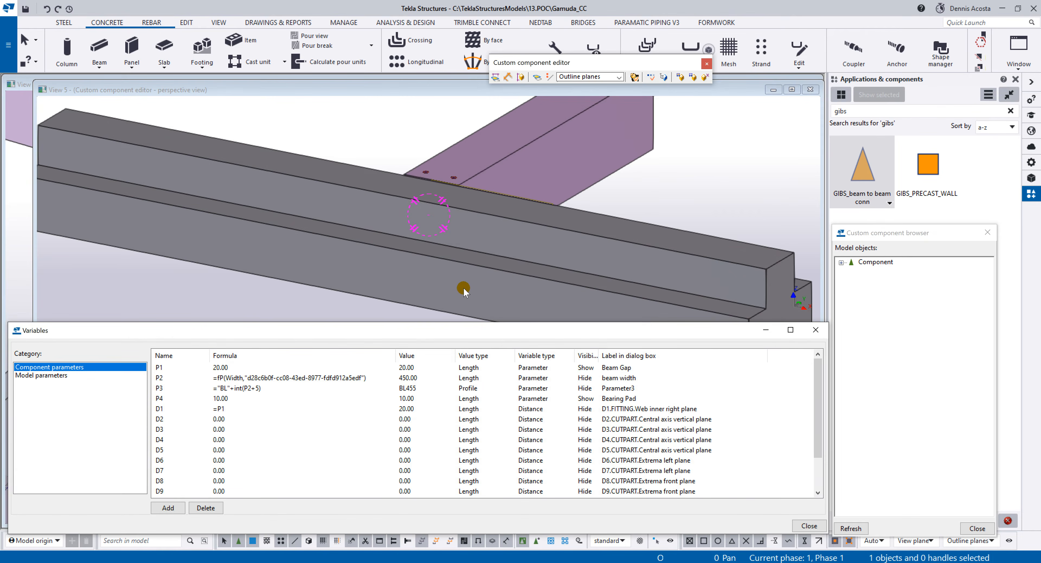
Step: Hide the supporting beam in the component editor's perspective view
scroll(682, 429, "down", 2)
middle_click_drag(557, 256, 355, 167, "ctrl")
left_click(347, 169)
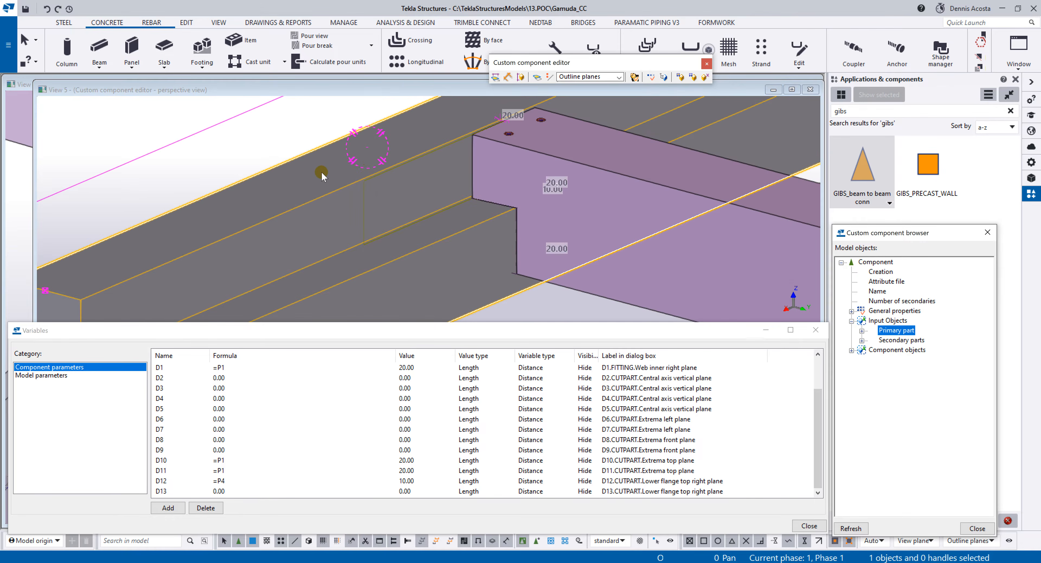
right_click(322, 174)
left_click(363, 350)
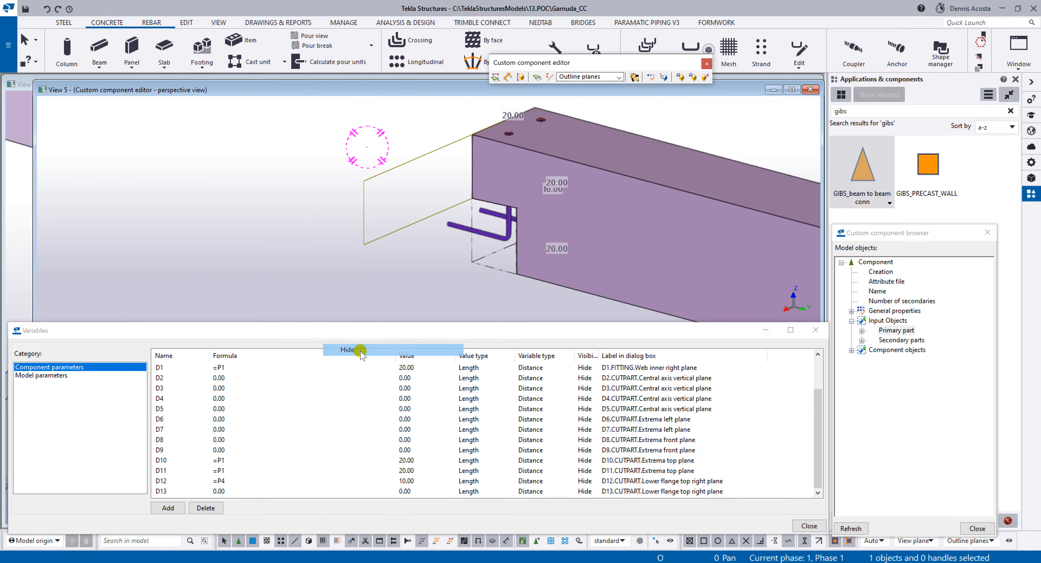
Step: Select the two dowel sleeves and their part cuts together at the beam end
scroll(405, 146, "up", 5)
middle_click_drag(418, 152, 332, 210, "ctrl")
scroll(325, 202, "up", 4)
left_click(320, 202)
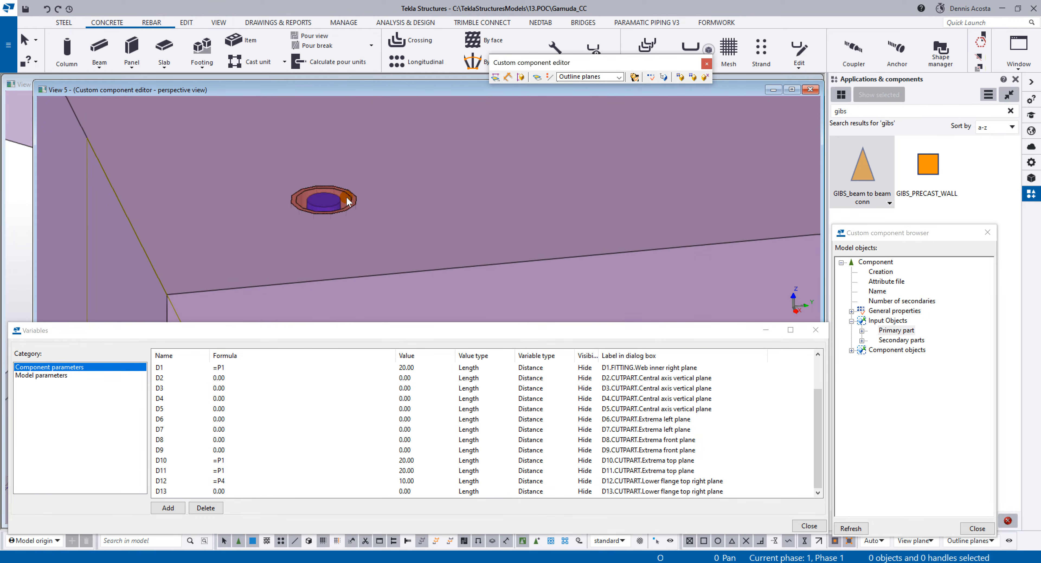
scroll(319, 202, "down", 3)
middle_click_drag(304, 169, 397, 235)
scroll(378, 179, "up", 2)
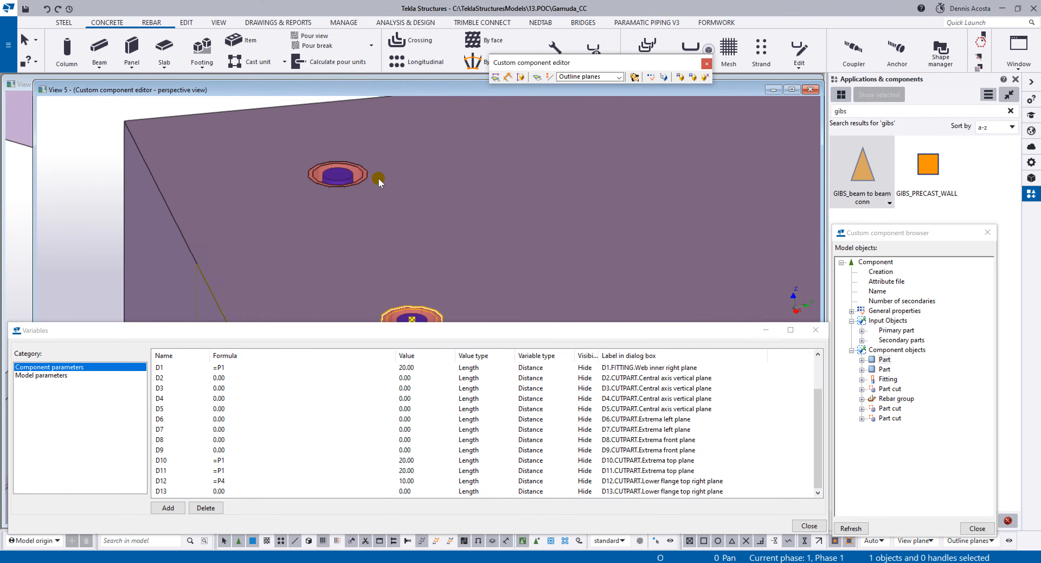
scroll(378, 179, "down", 8)
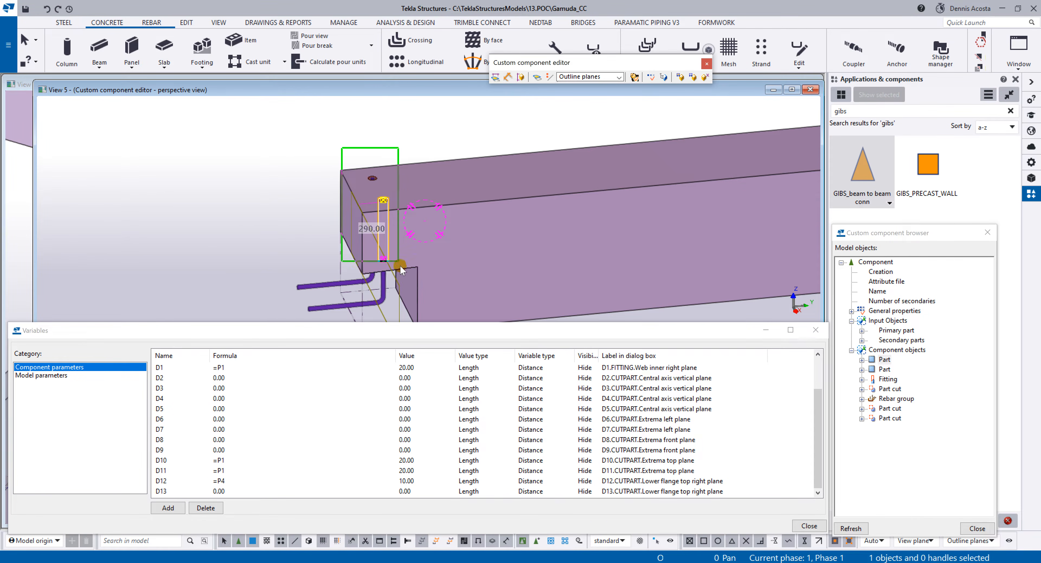
scroll(402, 263, "up", 4)
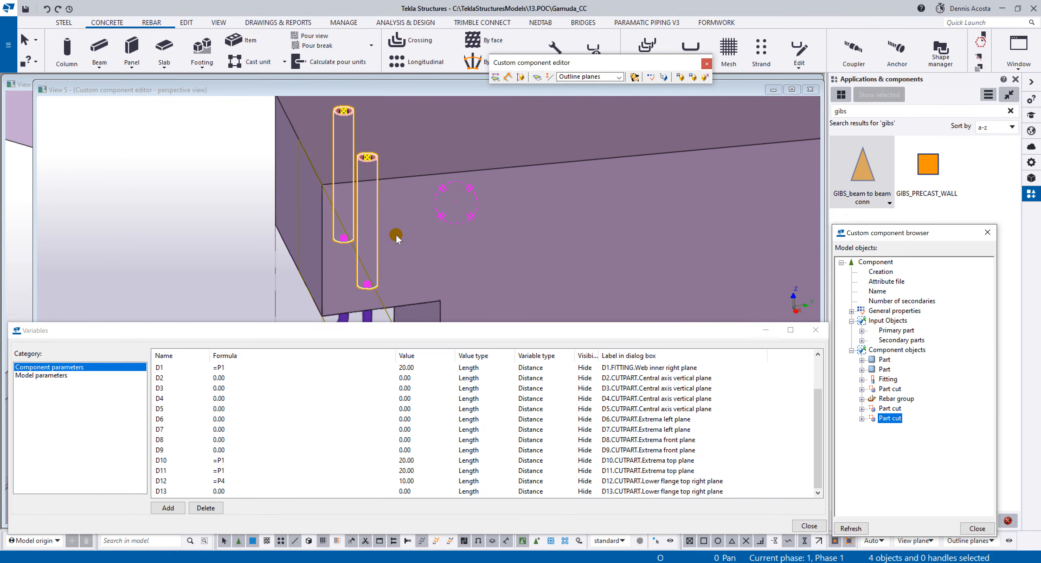
scroll(400, 233, "down", 2)
scroll(365, 145, "up", 3)
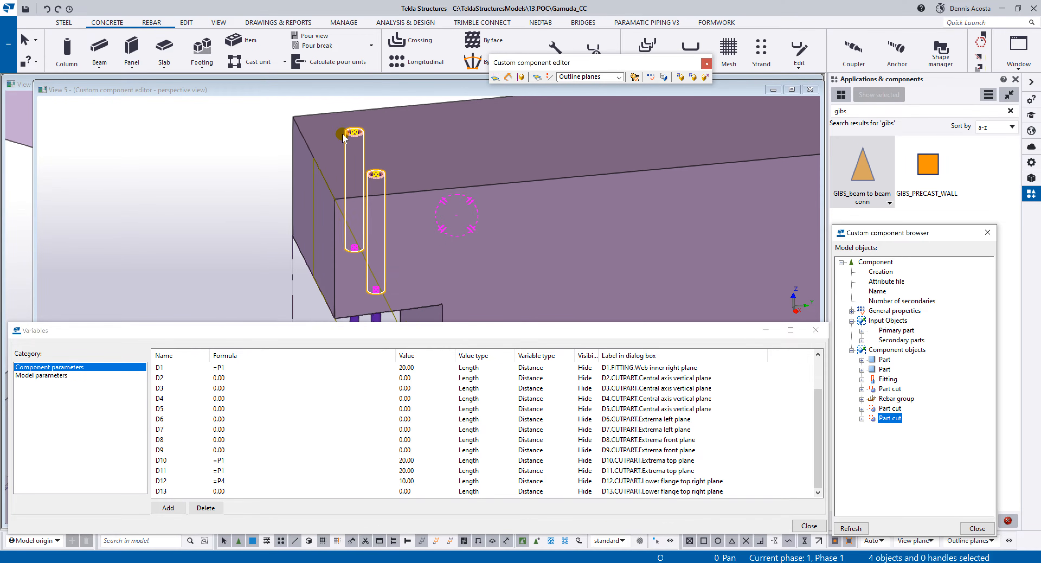
middle_click_drag(373, 161, 369, 193)
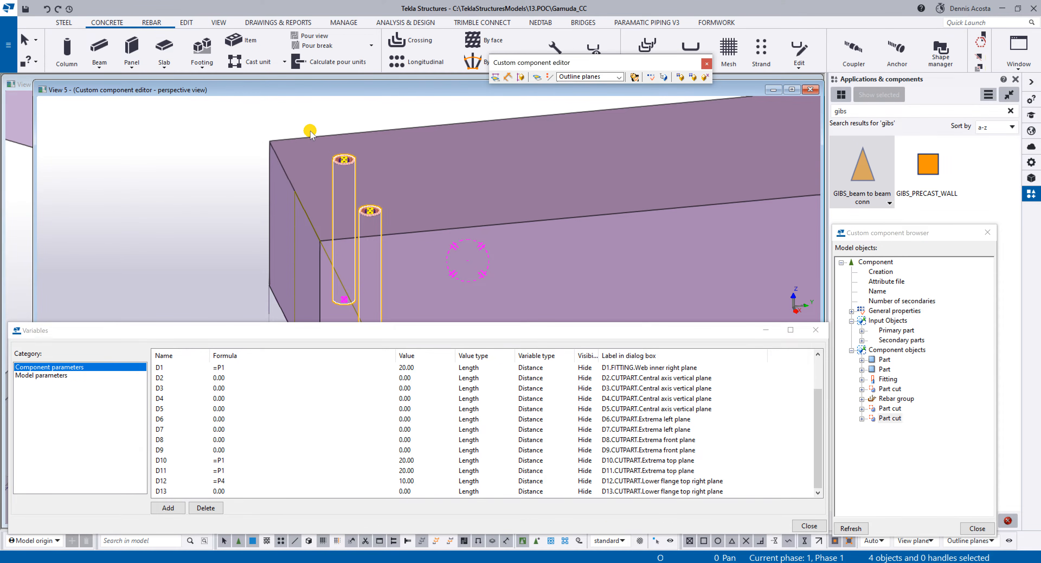
Step: Bind the upper handles of both dowel sleeves and their cuts to the beam's top face, using boundary planes
left_click(442, 258)
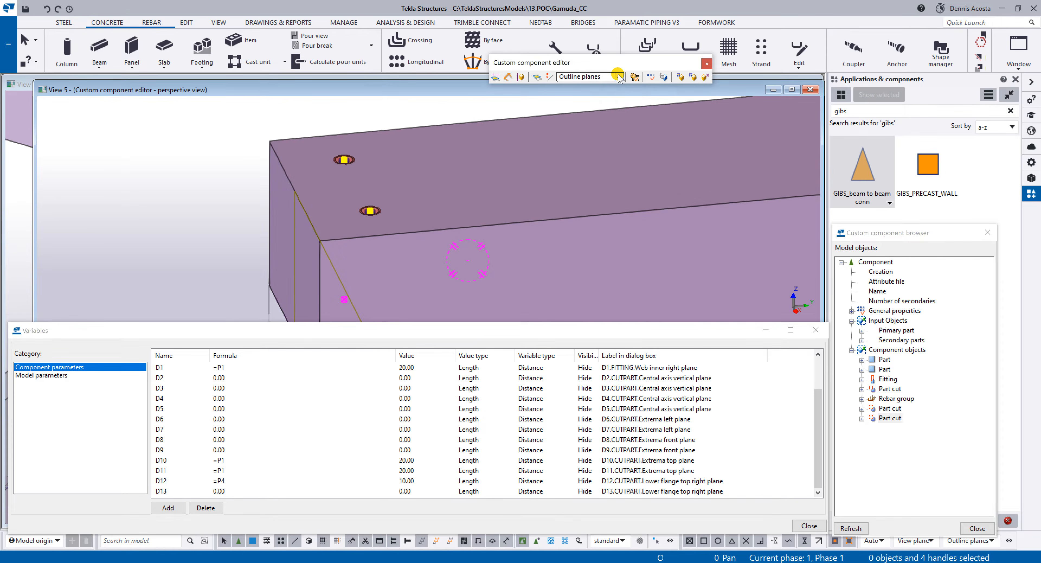
left_click(587, 77)
left_click(582, 86)
right_click(350, 158)
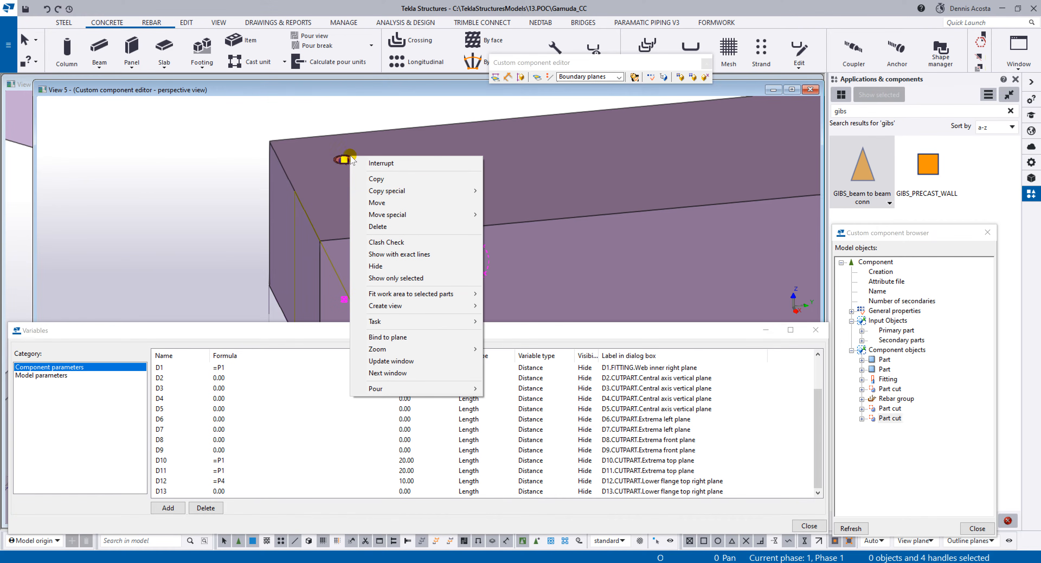
left_click(410, 339)
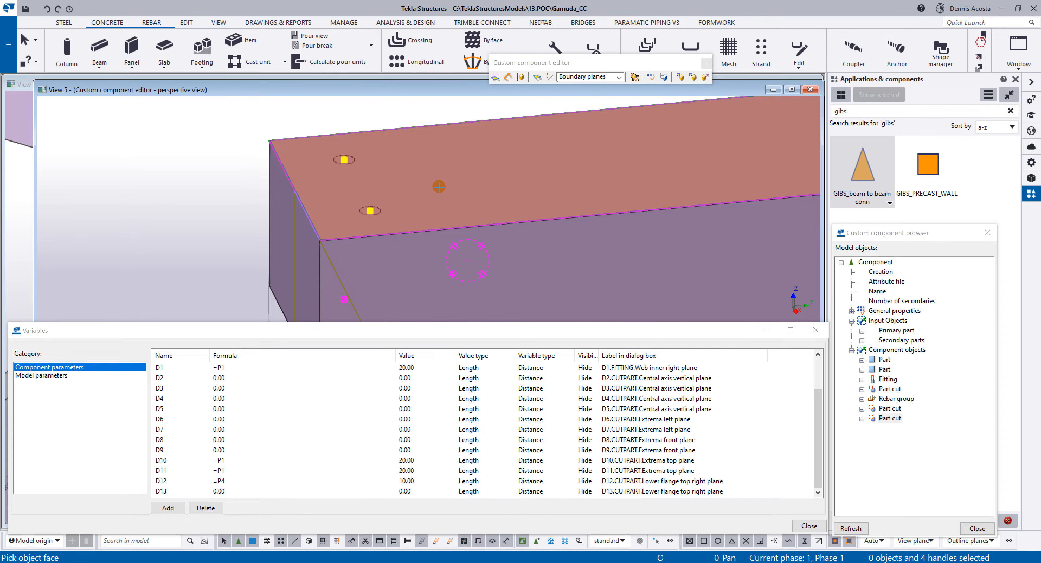
left_click(439, 187)
Step: Bind the lower handles of both dowel sleeves and their cuts to the underside of the beam's end notch, using cut planes
scroll(439, 189, "down", 4)
middle_click_drag(417, 237, 421, 162, "ctrl")
middle_click_drag(417, 243, 454, 111)
scroll(434, 145, "up", 8)
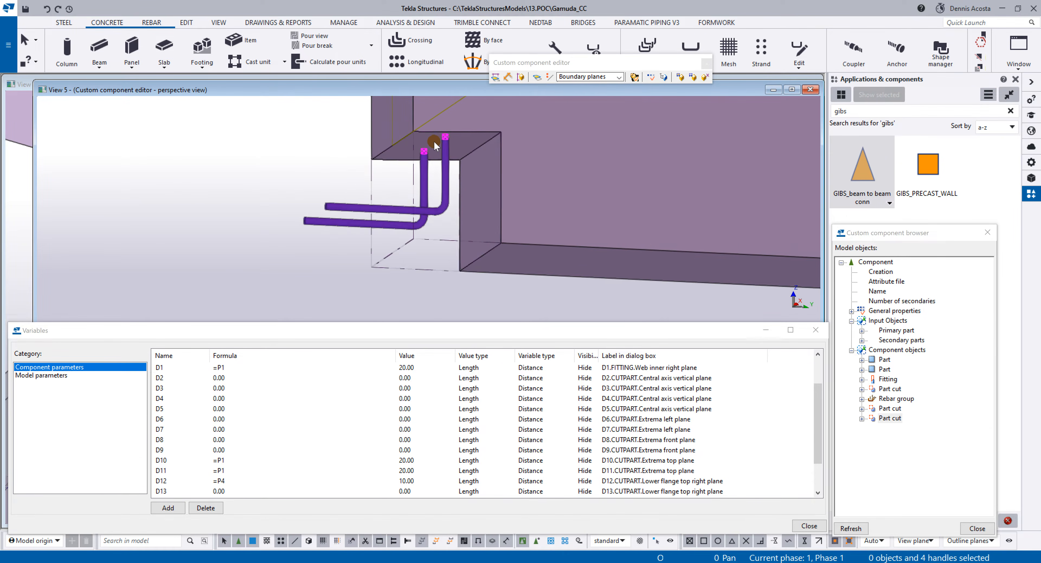
middle_click_drag(435, 146, 418, 197)
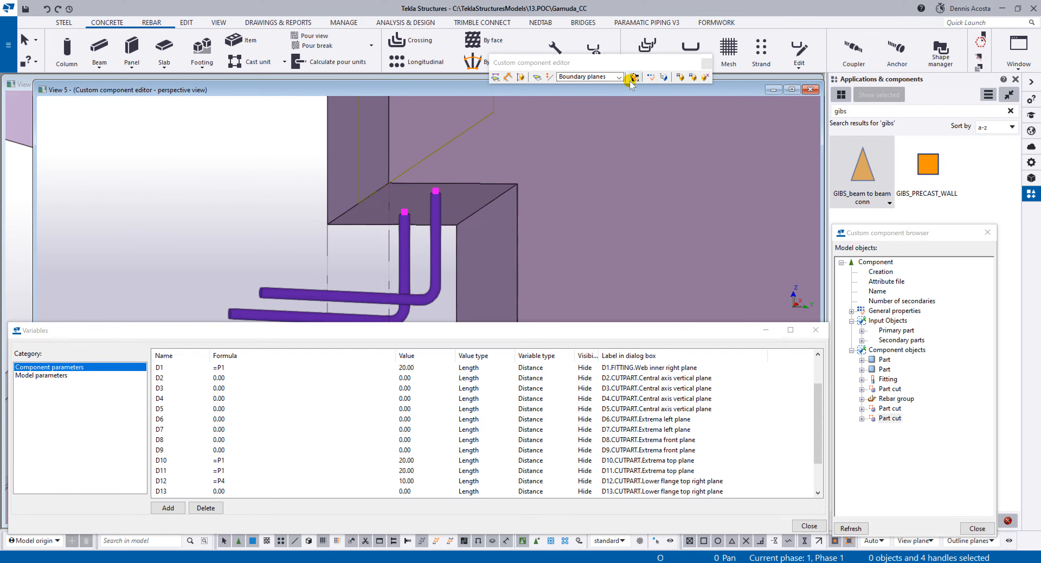
left_click(619, 77)
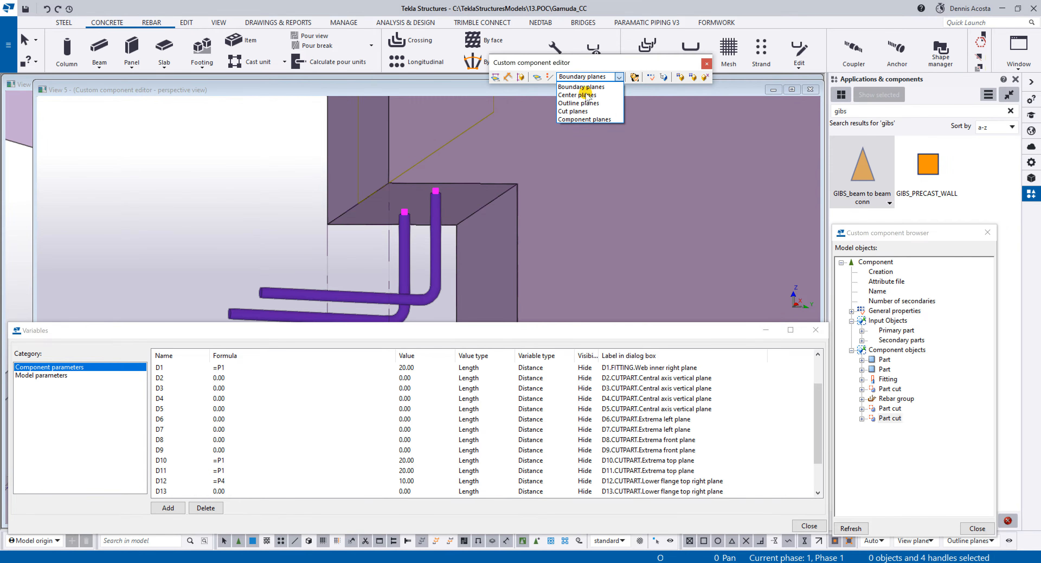
left_click(576, 112)
scroll(364, 219, "up", 4)
right_click(429, 207)
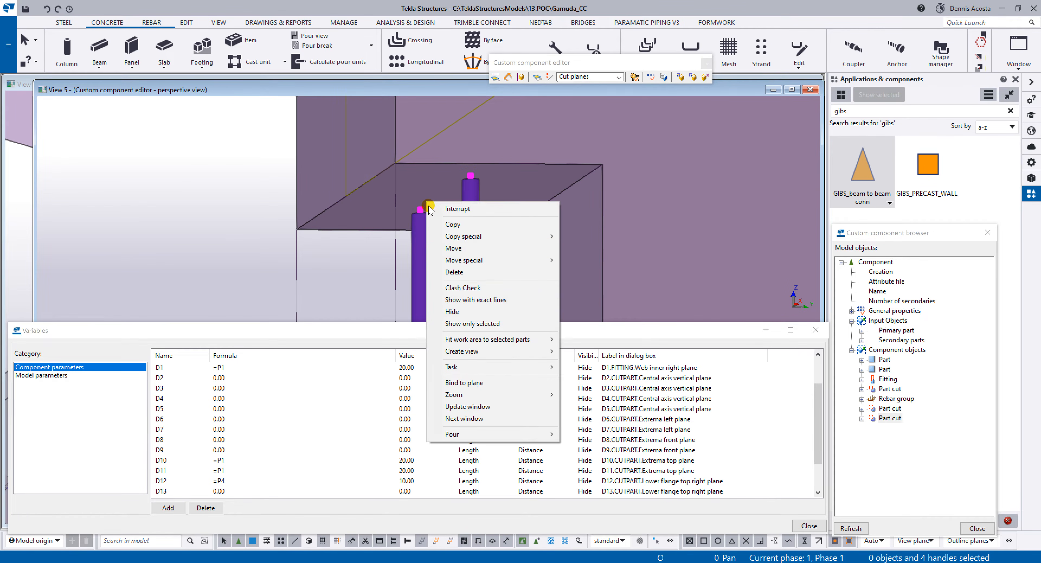
left_click(467, 386)
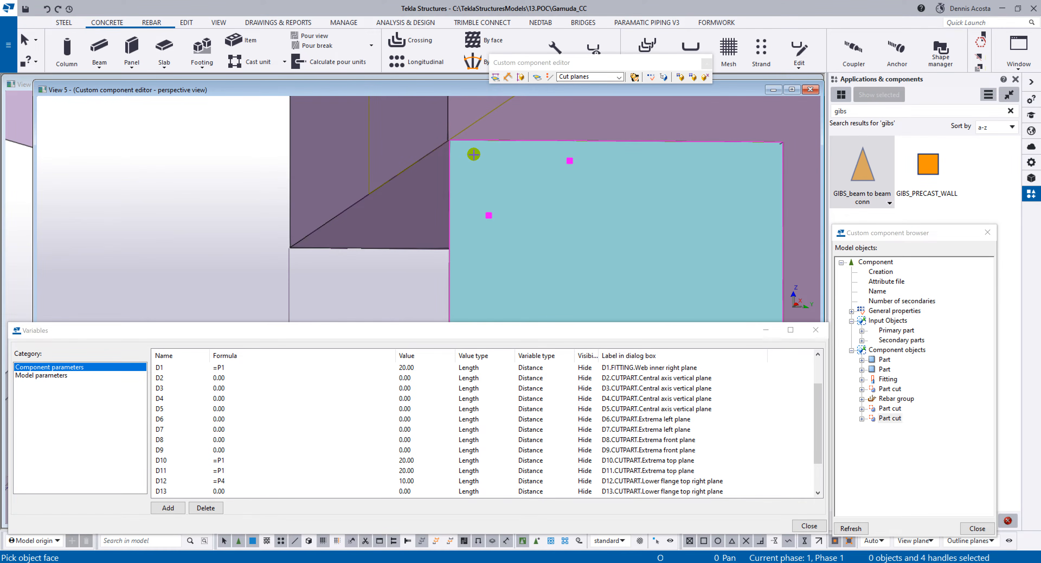
scroll(473, 154, "down", 3)
middle_click_drag(447, 274, 527, 115, "ctrl")
scroll(553, 129, "up", 5)
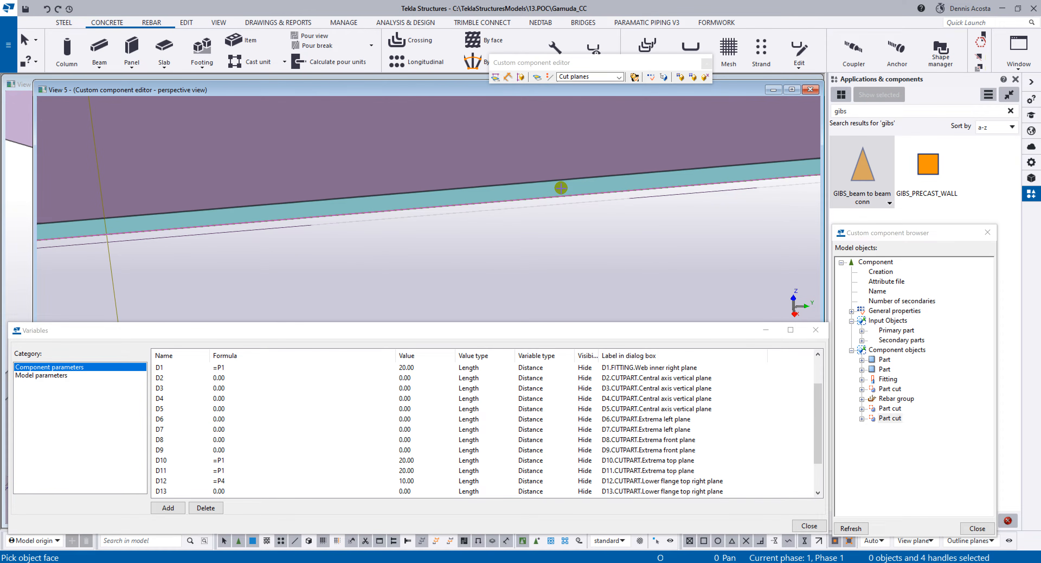
left_click(560, 188)
scroll(561, 189, "down", 5)
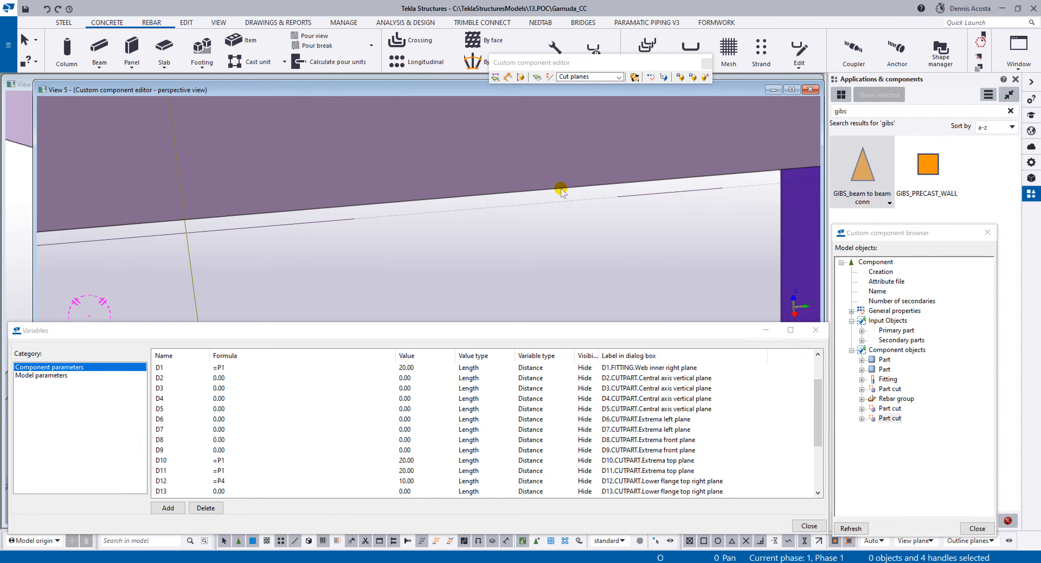
Step: Examine the new distance variables D18 to D21 and locate the D18 offset at the lower end of the sleeves
left_click(736, 428)
scroll(736, 428, "down", 3)
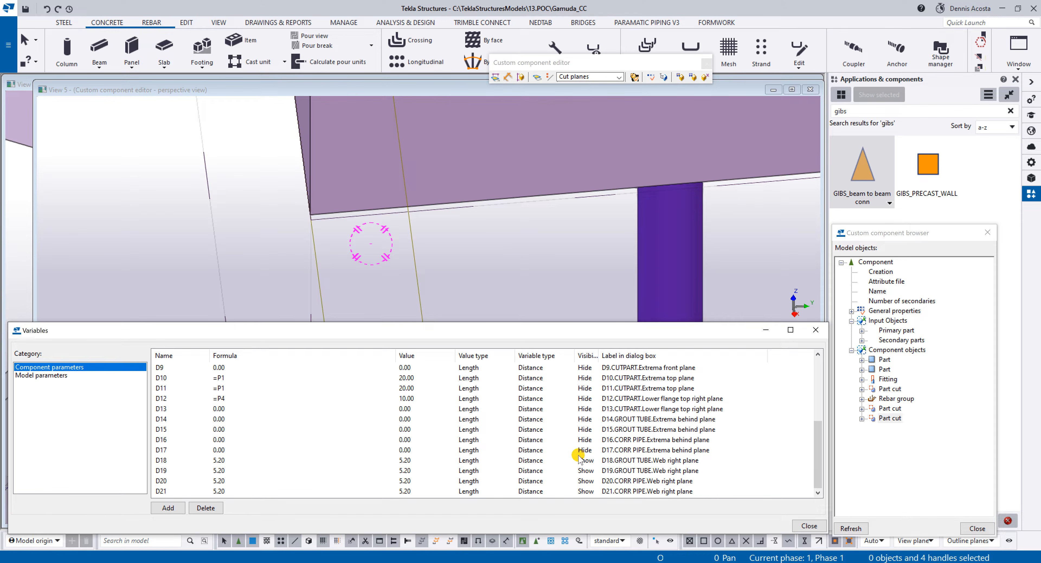
scroll(486, 223, "down", 1)
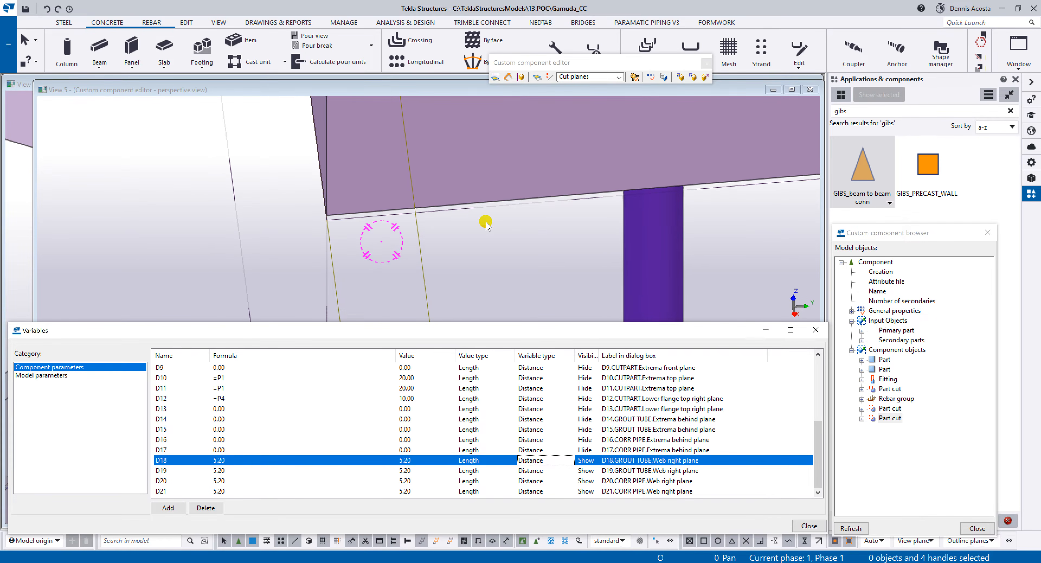
scroll(485, 223, "down", 6)
middle_click_drag(480, 228, 487, 182, "ctrl")
scroll(544, 154, "up", 3)
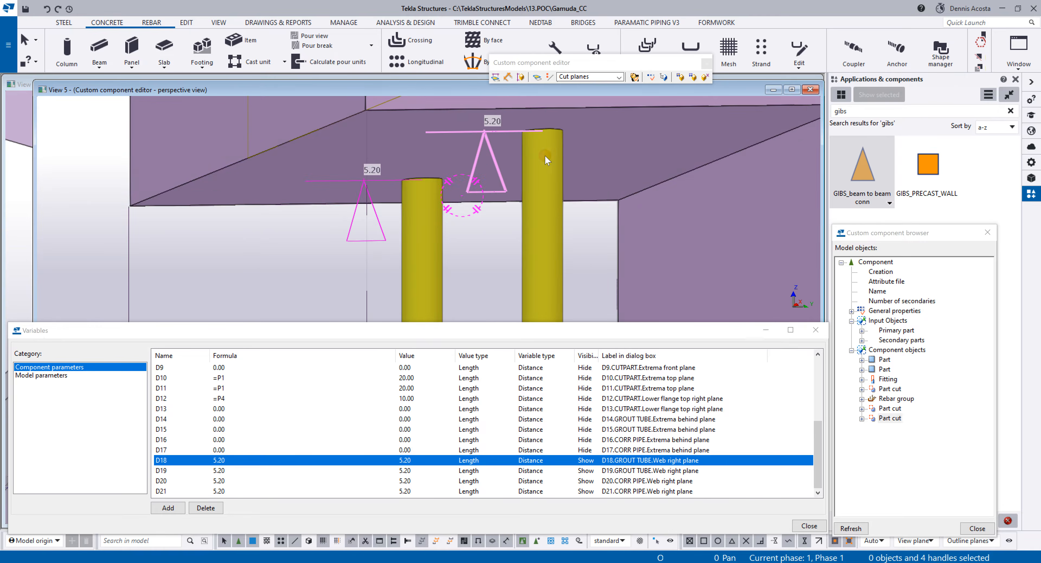
middle_click_drag(544, 154, 543, 71, "ctrl")
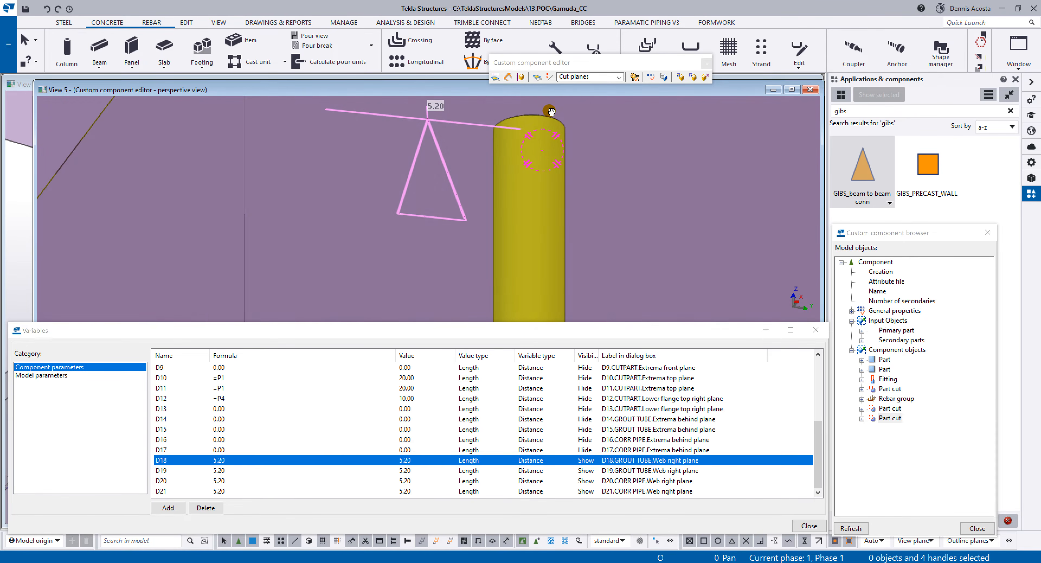
middle_click_drag(548, 110, 505, 212, "ctrl")
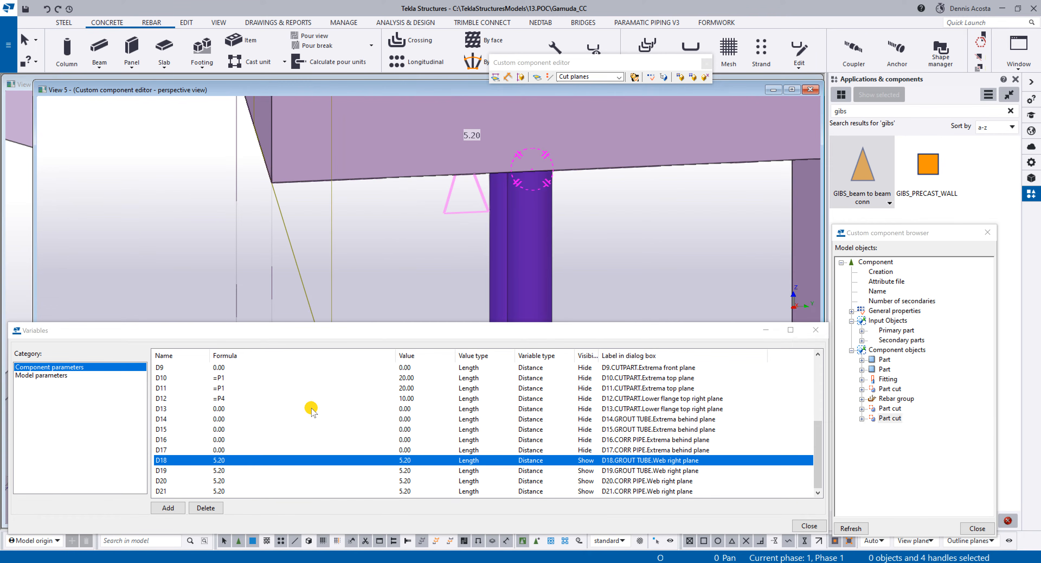
Step: Set the formulas of distance variables D18, D19, D20 and D21 to 0
left_click(225, 459)
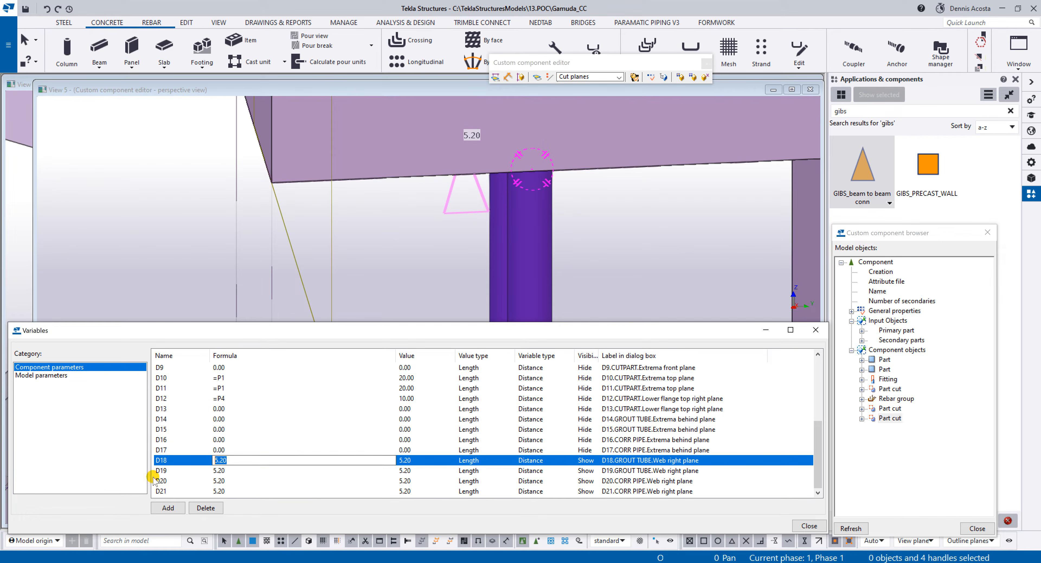
type("0")
left_click(225, 470)
type("0")
left_click(215, 481)
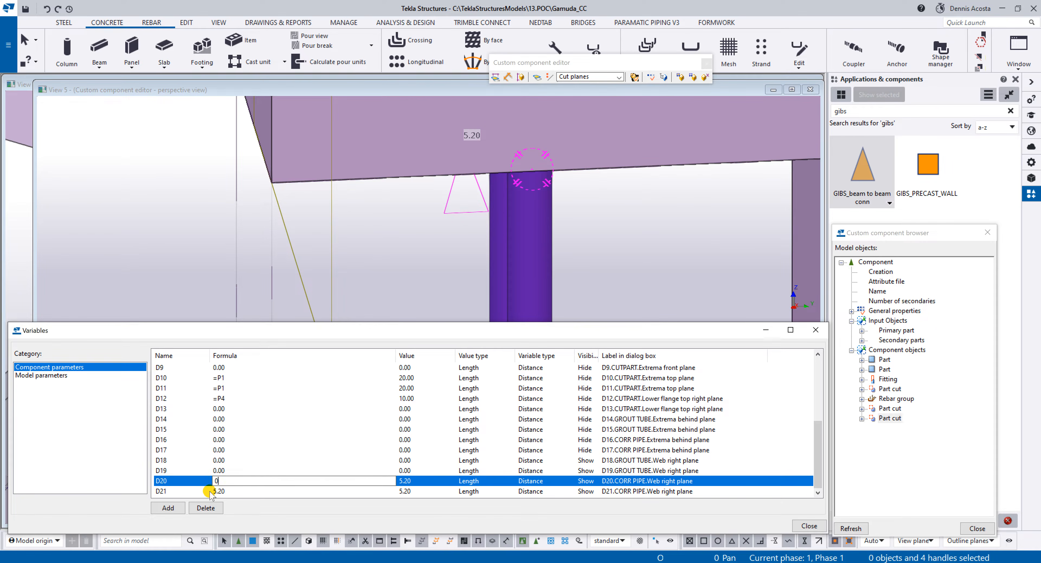
Step: Set the visibility of distance variables D18 through D21 to Hide
left_click(585, 461)
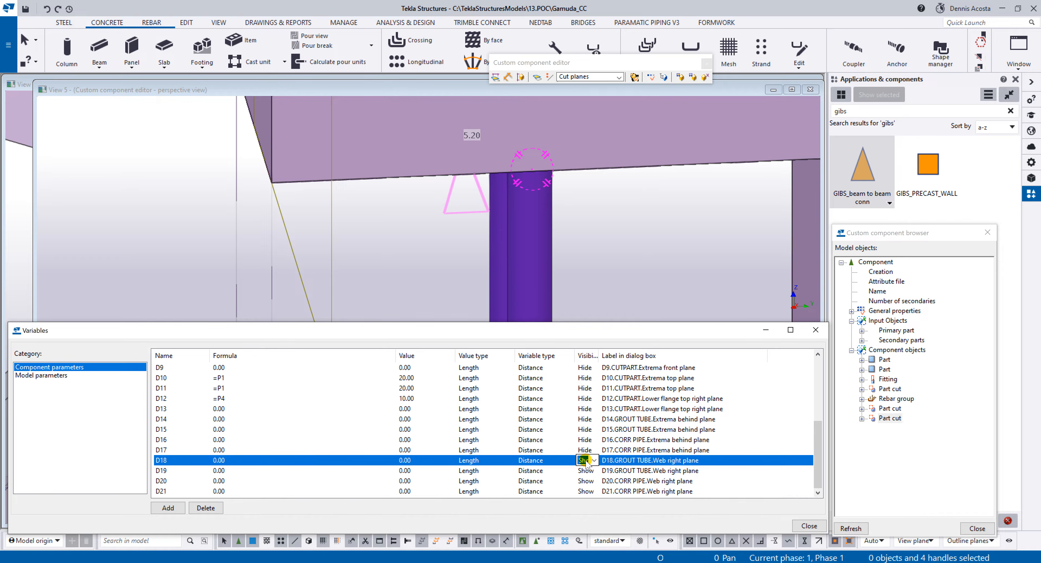
key("Down")
key("ctrl+v")
key("Down")
key("ctrl+v")
key("Down")
key("ctrl+v")
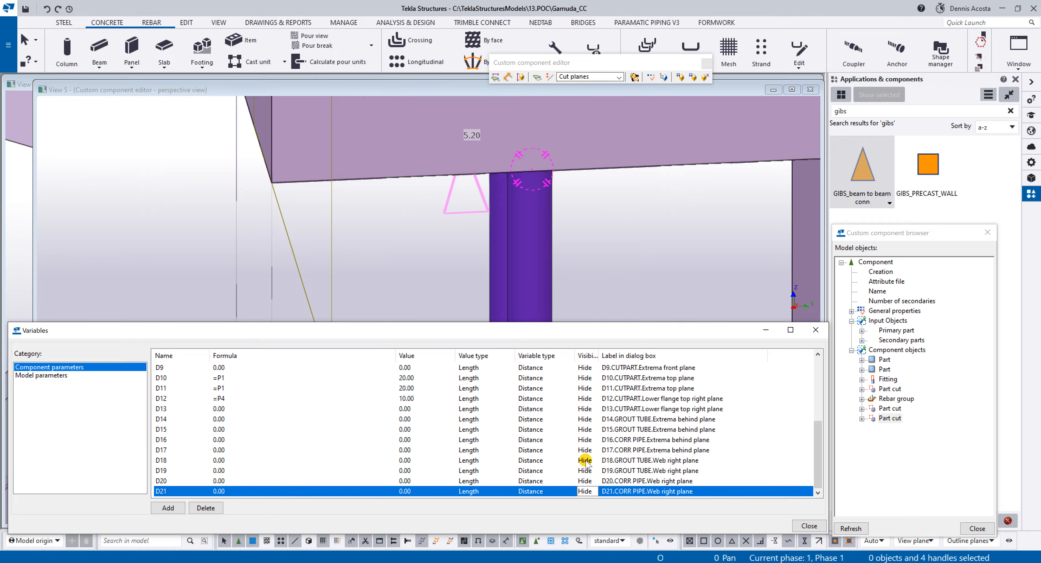
Step: Inspect the upper and lower ends of the dowel sleeves against the beam's top face and notch underside
scroll(518, 208, "up", 10)
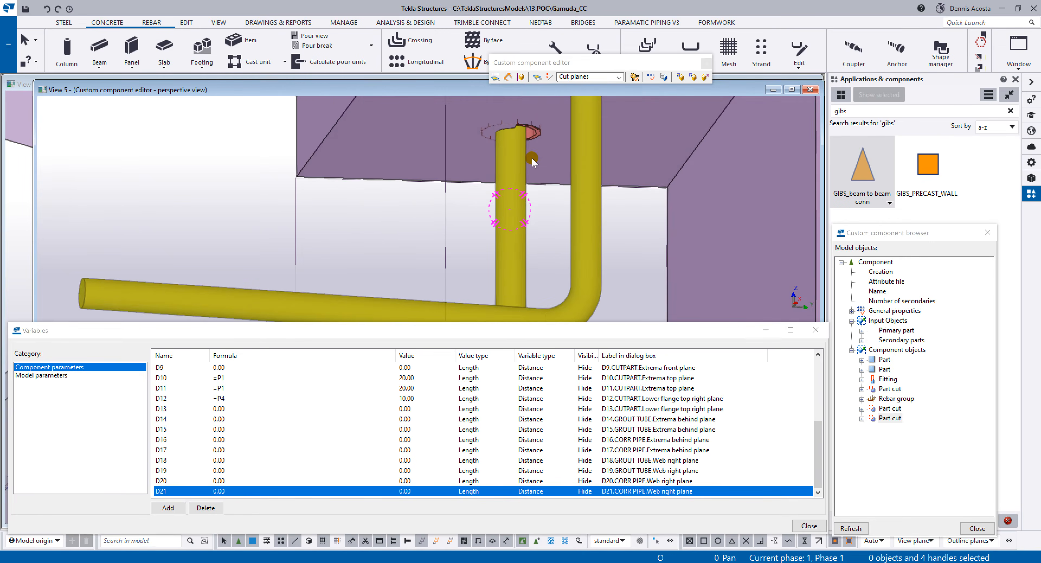
scroll(509, 193, "up", 8)
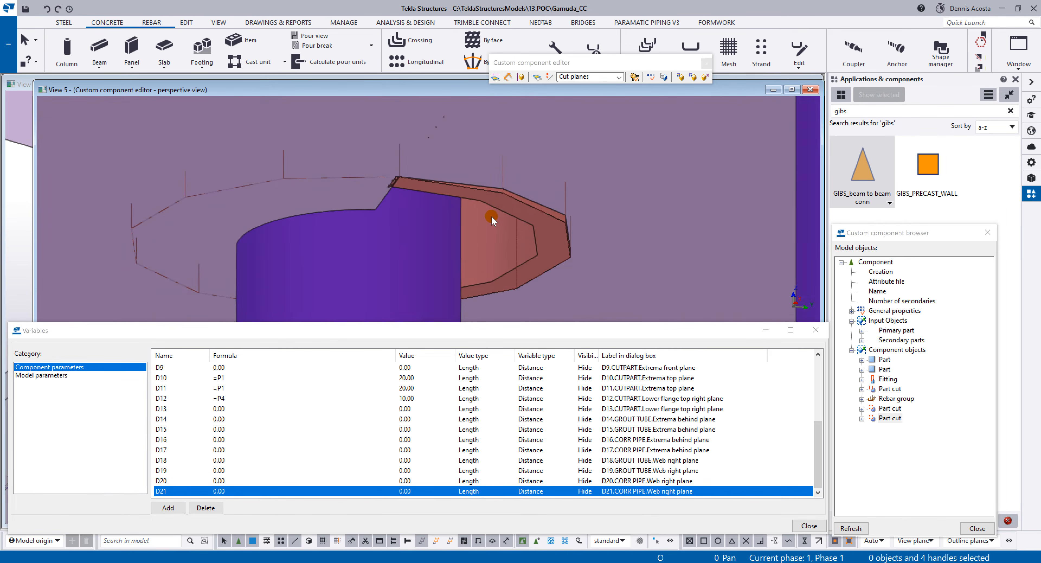
scroll(474, 220, "down", 8)
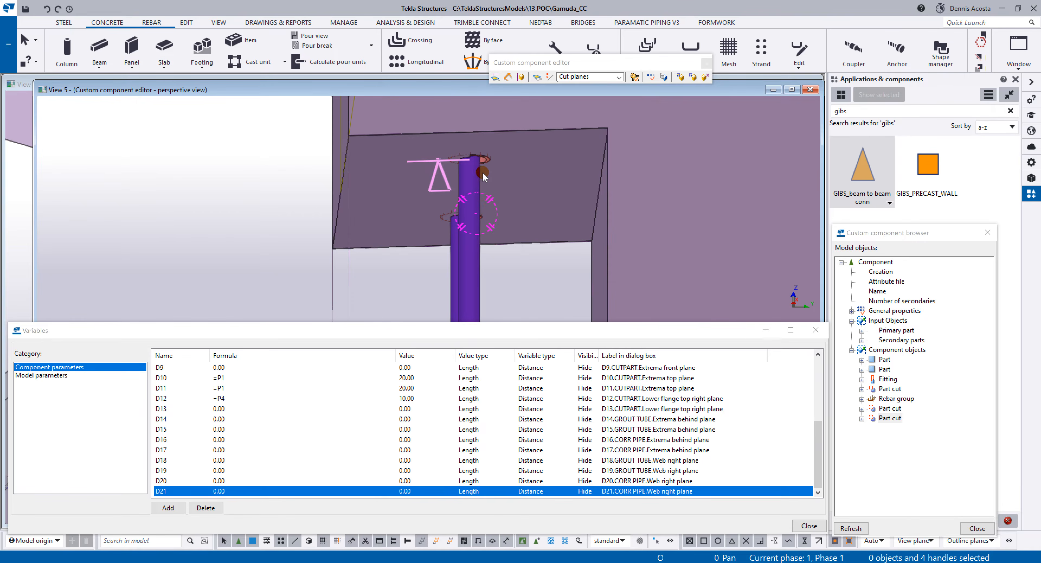
middle_click_drag(487, 161, 487, 281, "ctrl")
scroll(477, 196, "up", 10)
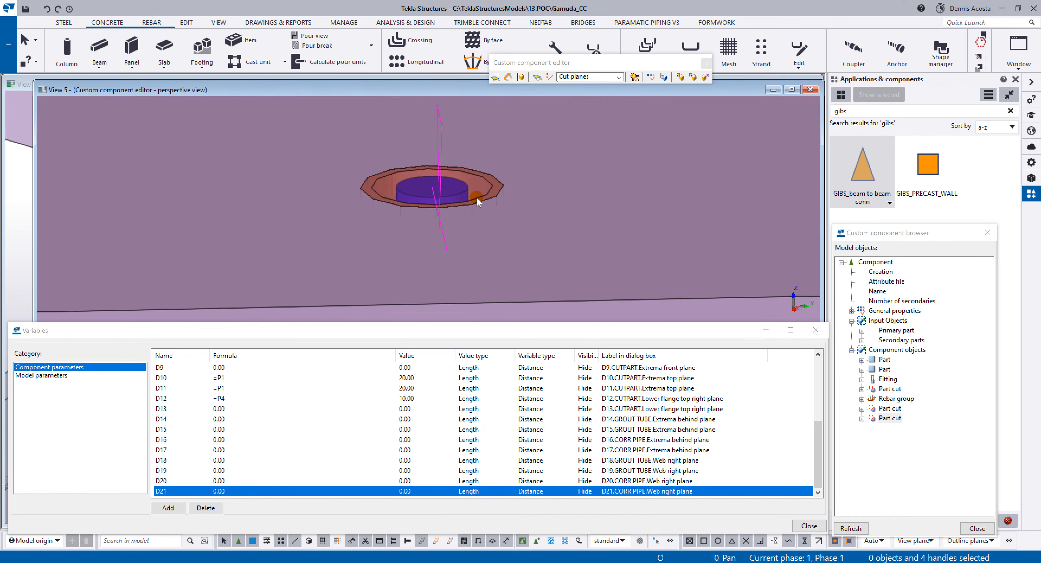
middle_click_drag(452, 206, 348, 220, "ctrl")
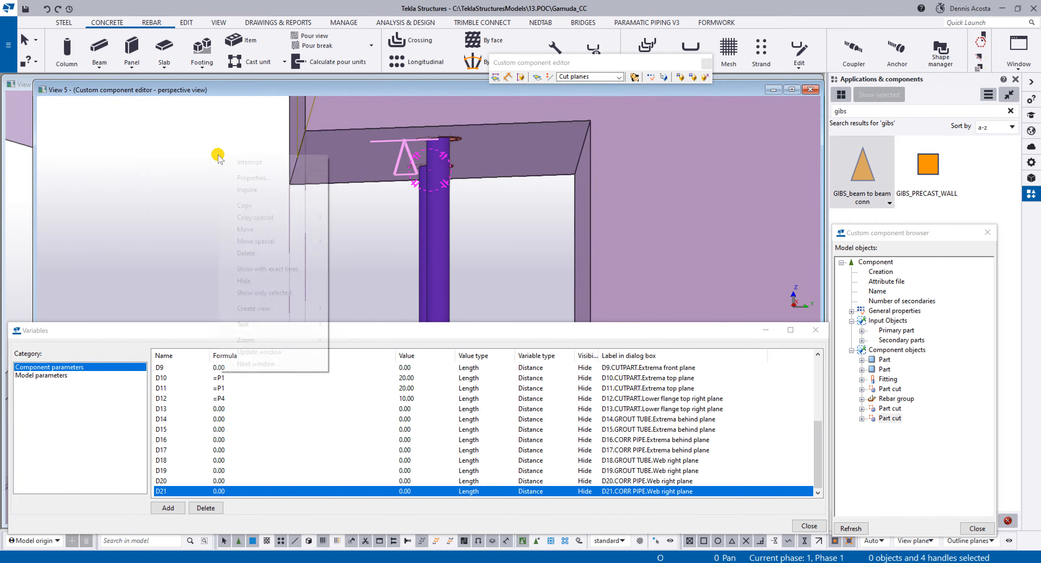
left_click(227, 162)
Step: Select one dowel sleeve from below and examine how its lower end meets the beam's notch underside
scroll(436, 177, "up", 4)
middle_click_drag(501, 202, 465, 290)
scroll(452, 157, "up", 2)
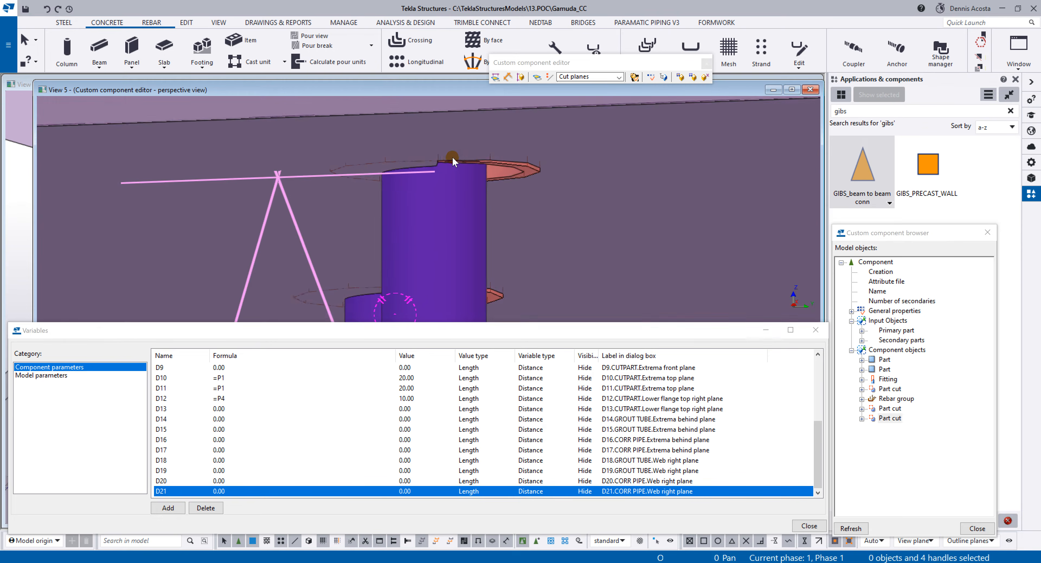
left_click(516, 169)
scroll(517, 168, "down", 2)
mouse_move(507, 165)
middle_mouse_down("ctrl")
mouse_move(495, 175)
mouse_move(514, 169)
middle_mouse_up("ctrl")
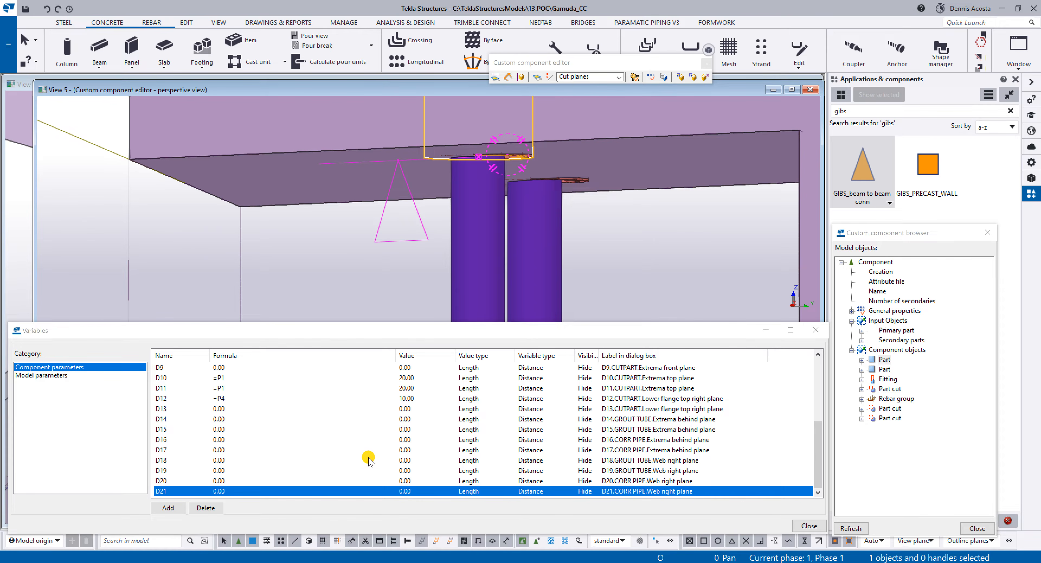
middle_click_drag(549, 252, 530, 210)
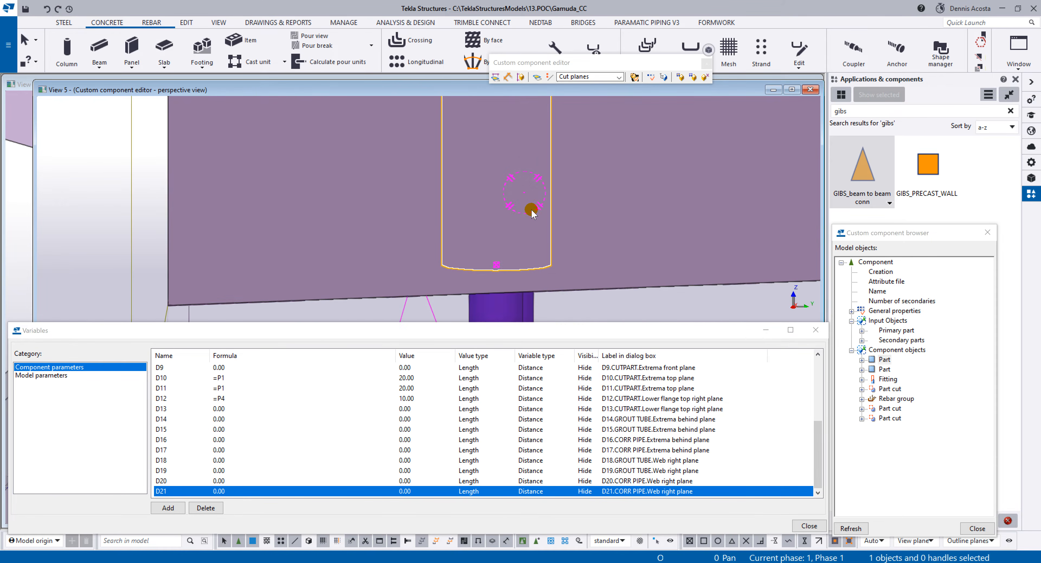
Step: Switch the component view to plan and select the sleeve surrounding the dowel bar
scroll(529, 211, "down", 4)
key("ctrl+p")
scroll(481, 174, "up", 8)
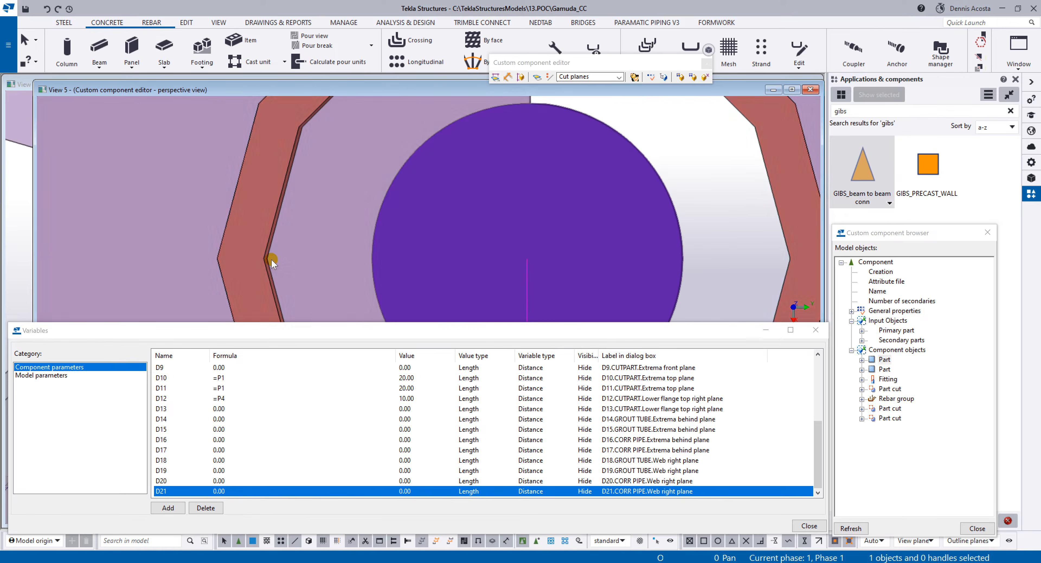
scroll(474, 179, "down", 4)
left_click(491, 176)
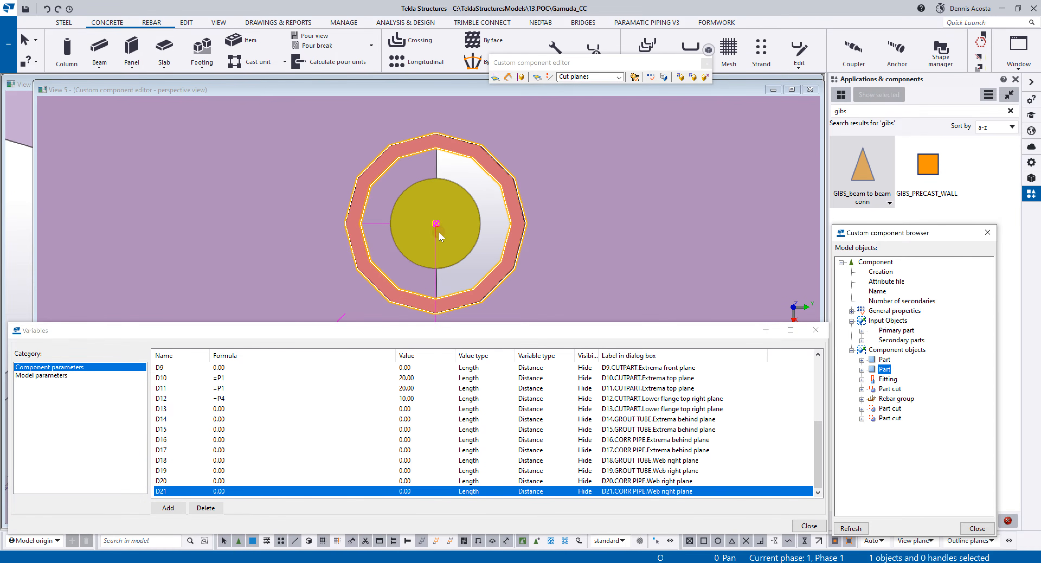
Step: Move the sleeve's offset end handle onto the matching handle at the dowel's centre in the plan view
scroll(440, 236, "up", 5)
scroll(438, 226, "down", 2)
scroll(440, 222, "up", 3)
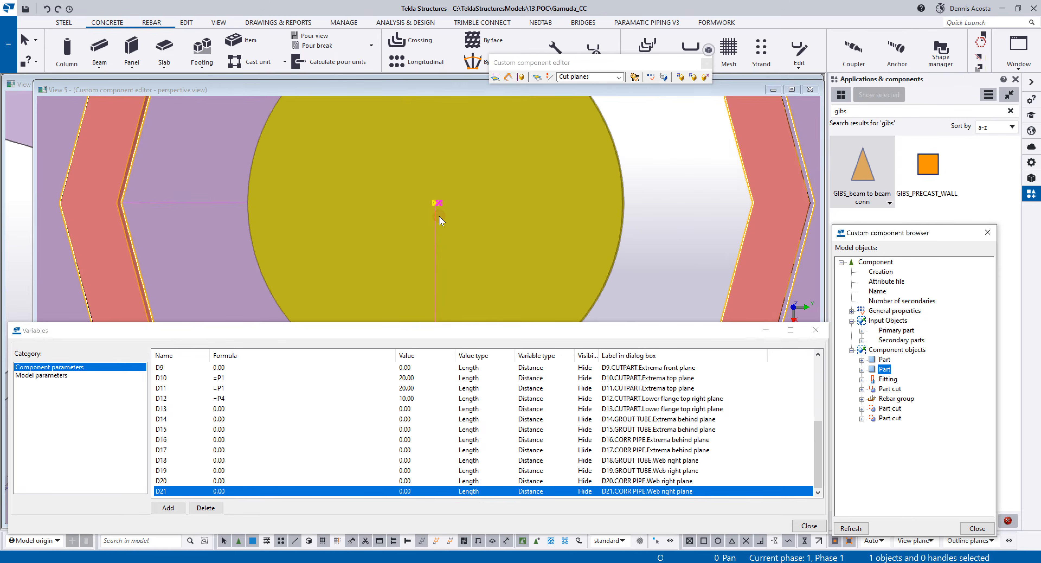
scroll(440, 215, "down", 3)
middle_click_drag(441, 211, 459, 197, "ctrl")
scroll(444, 217, "down", 2)
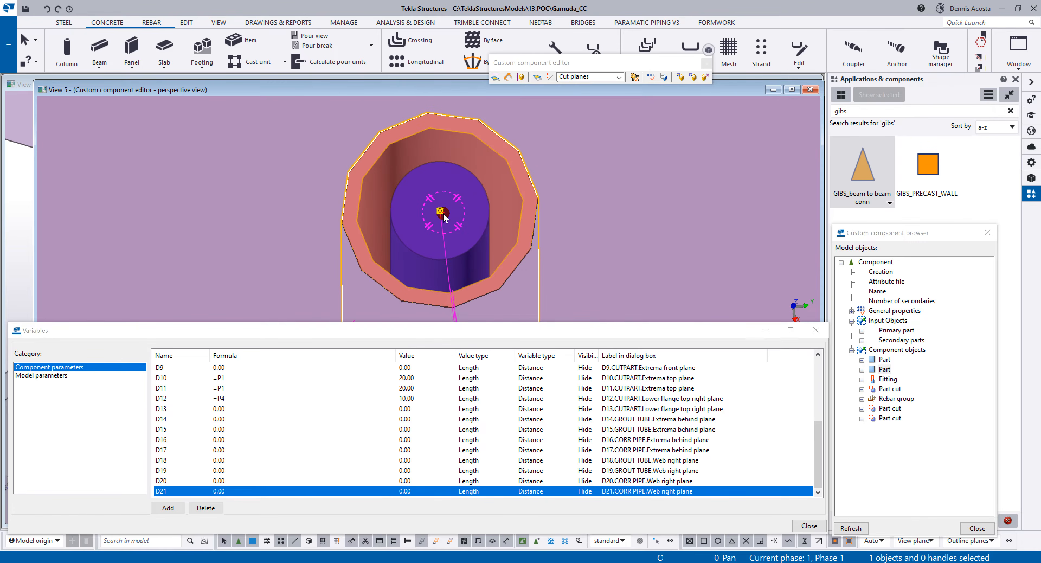
key("ctrl+p")
scroll(463, 169, "up", 10)
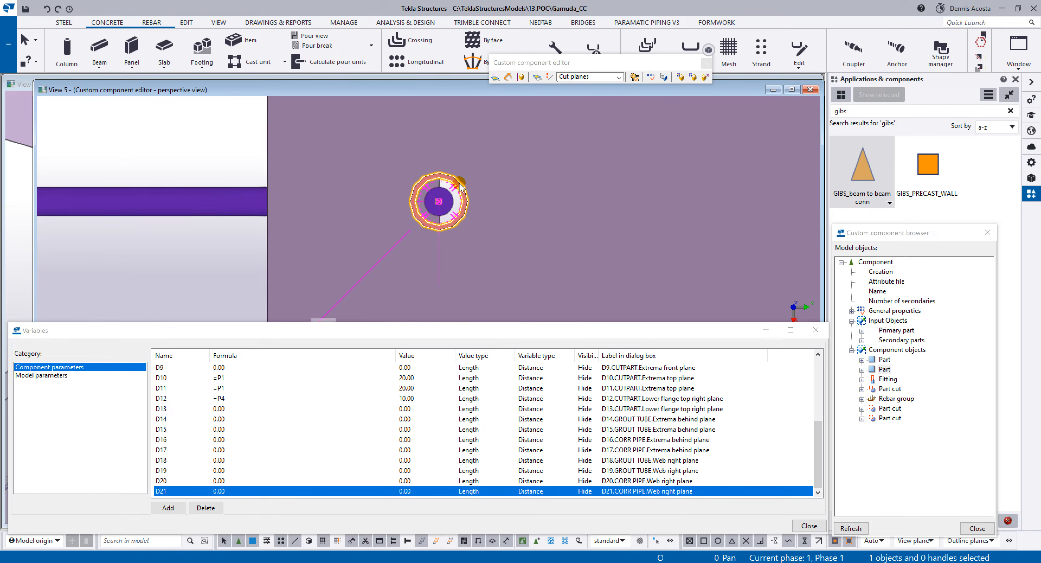
scroll(432, 198, "up", 5)
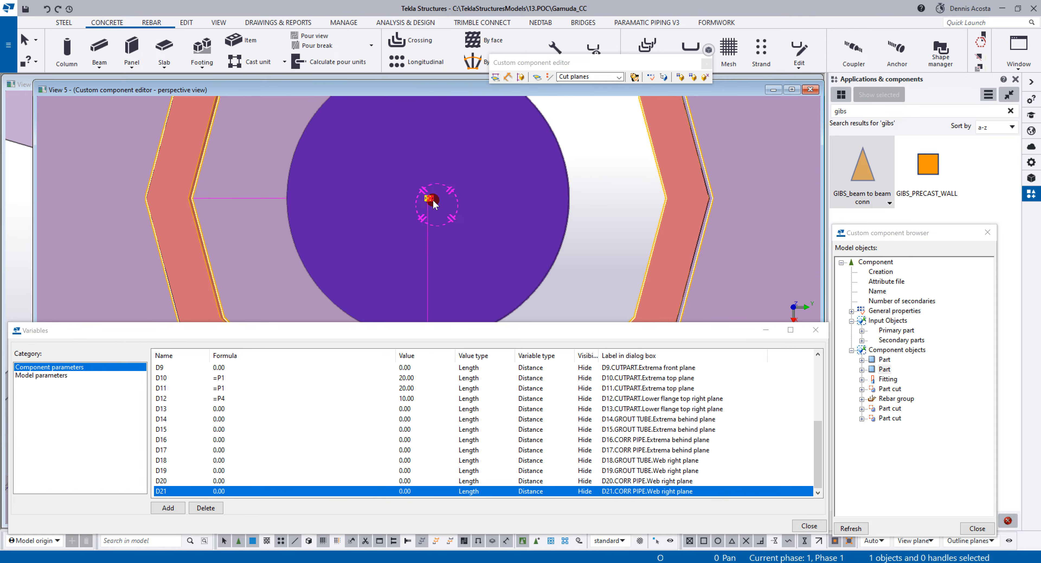
left_click(433, 195)
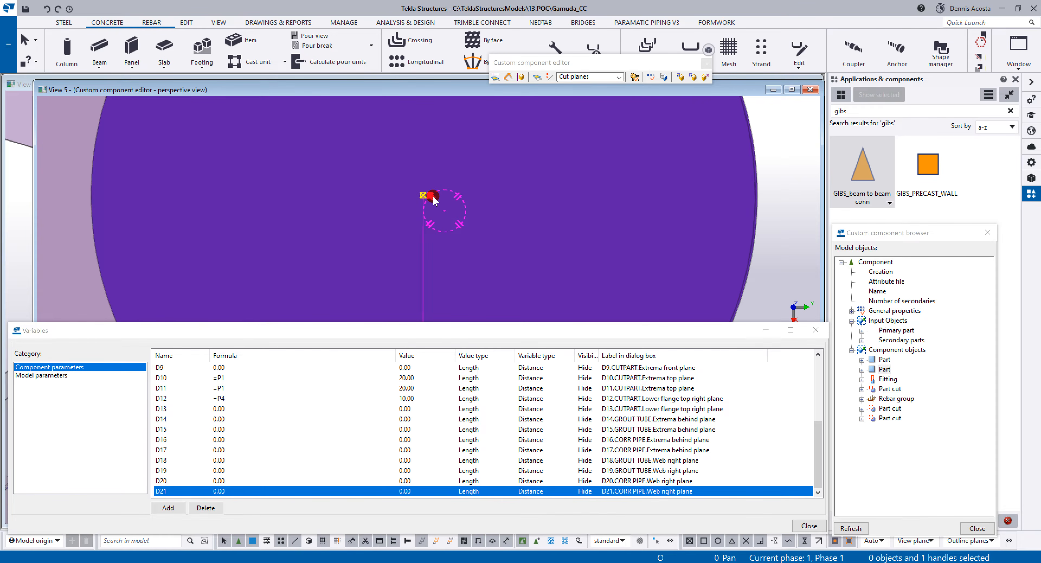
right_click(433, 195)
left_click(461, 270)
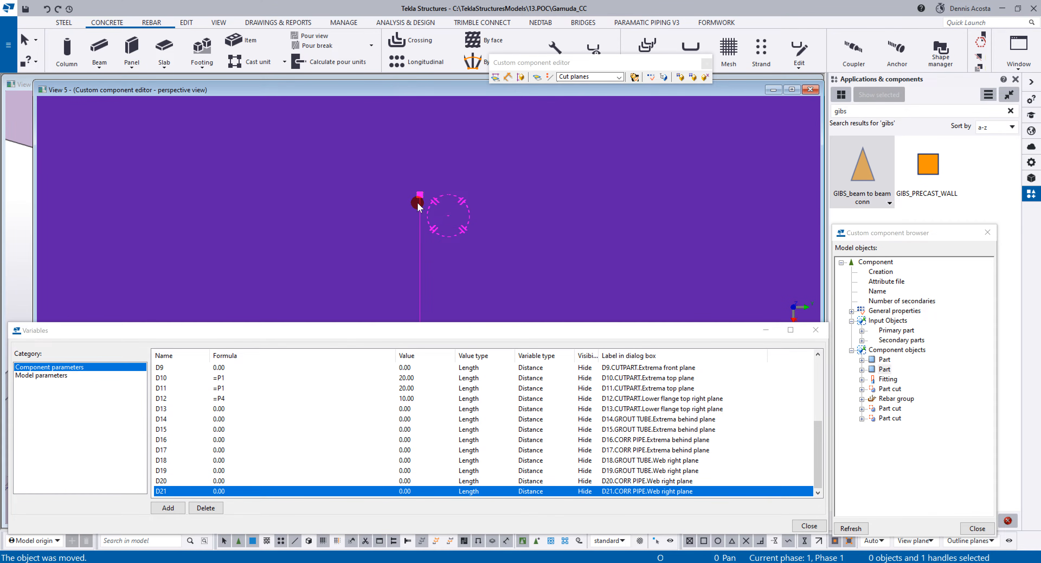
Step: Select the sleeve's part cut and move its offset end handle onto the handle at the dowel's centre
scroll(425, 198, "down", 5)
left_click(525, 184)
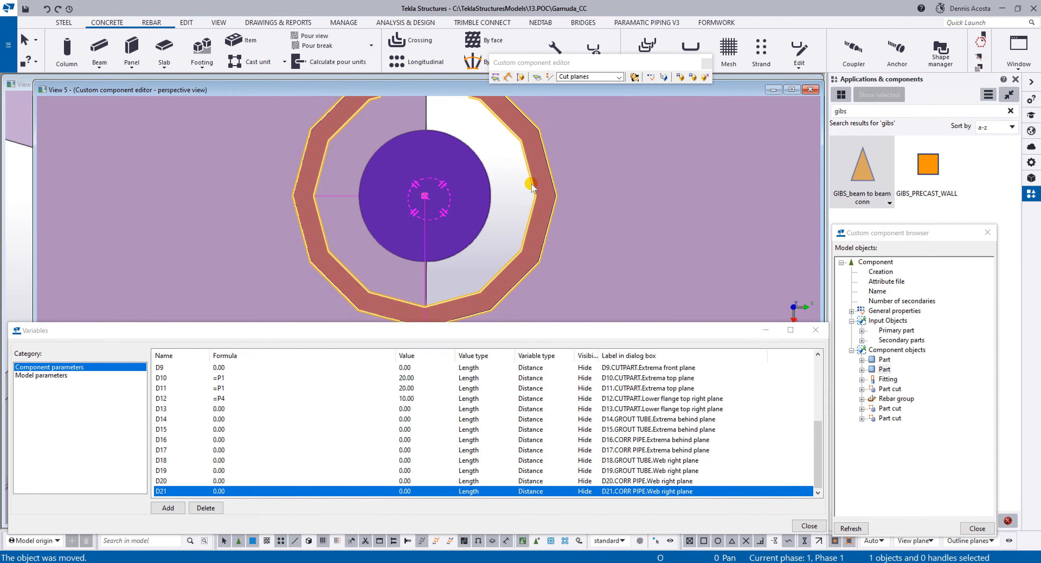
left_click(513, 198)
scroll(425, 195, "up", 8)
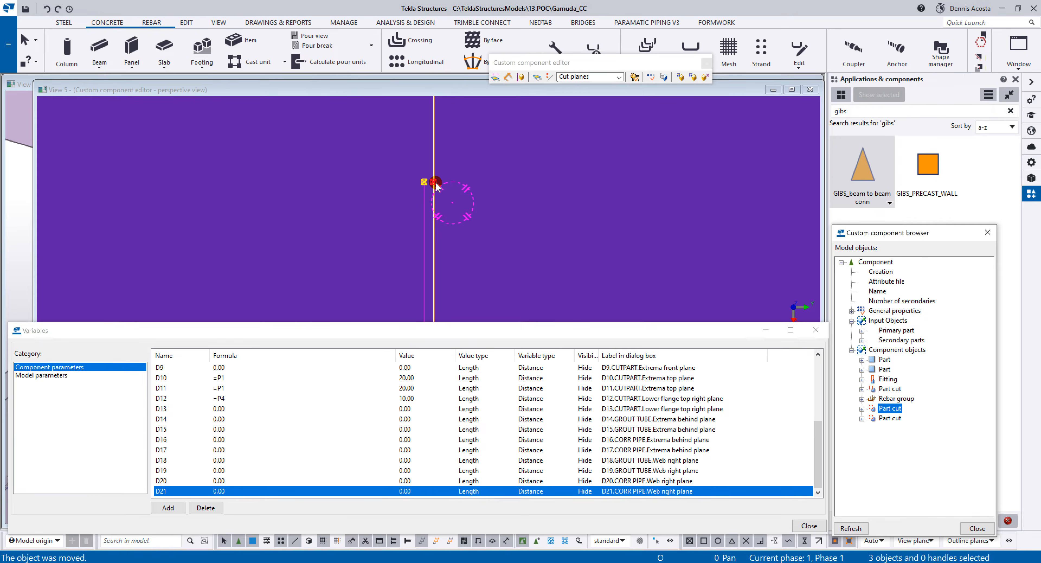
right_click(436, 184)
left_click(461, 259)
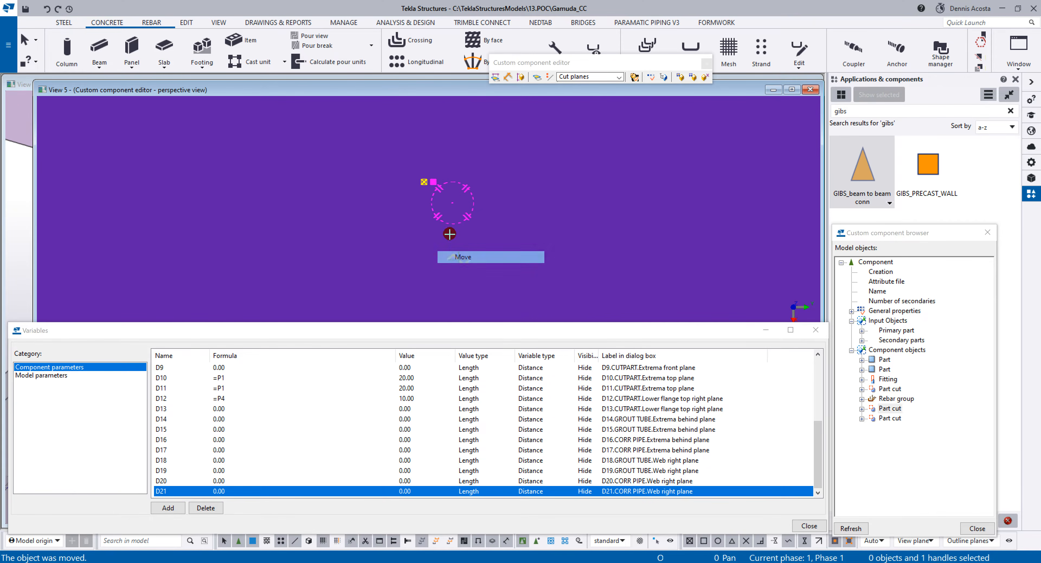
left_click(424, 182)
scroll(447, 181, "down", 10)
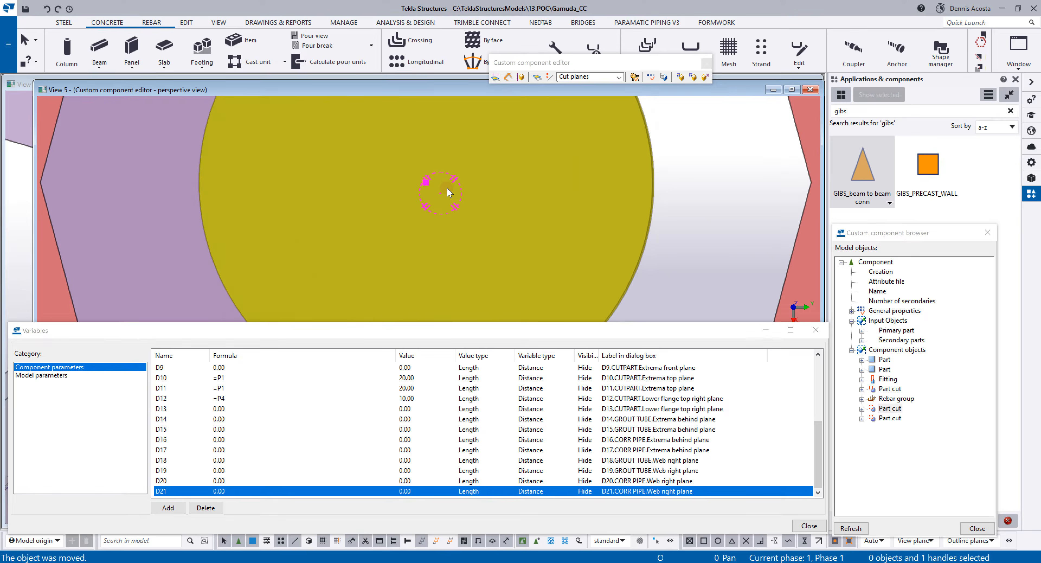
Step: Inspect the sleeve's end and the underside of the secondary beam's notch from several angles
middle_click_drag(447, 187, 451, 222, "ctrl")
scroll(451, 151, "down", 3)
scroll(451, 220, "up", 10)
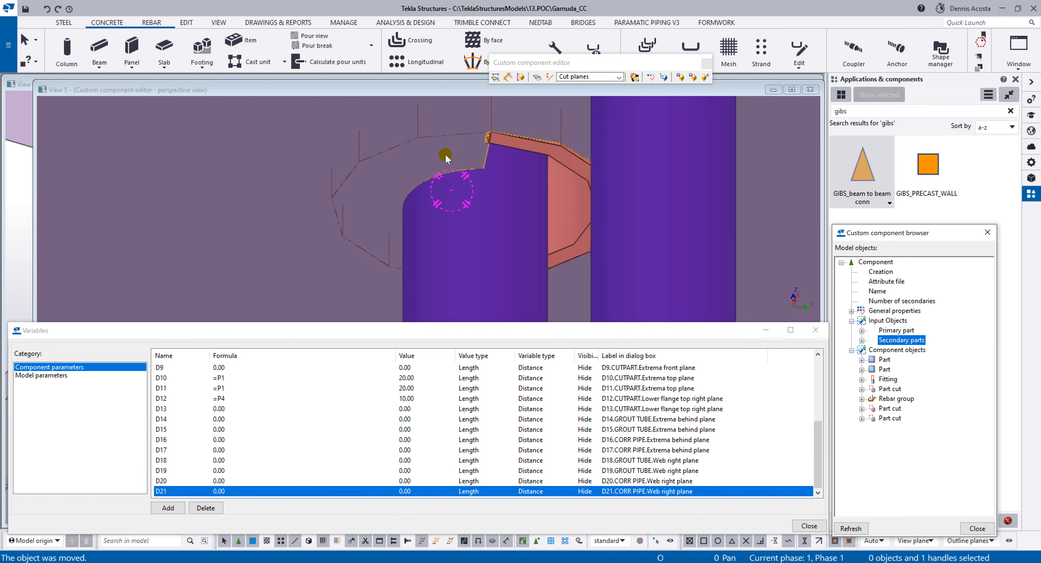
left_click(478, 131)
scroll(479, 134, "up", 5)
middle_click_drag(492, 140, 475, 219, "ctrl")
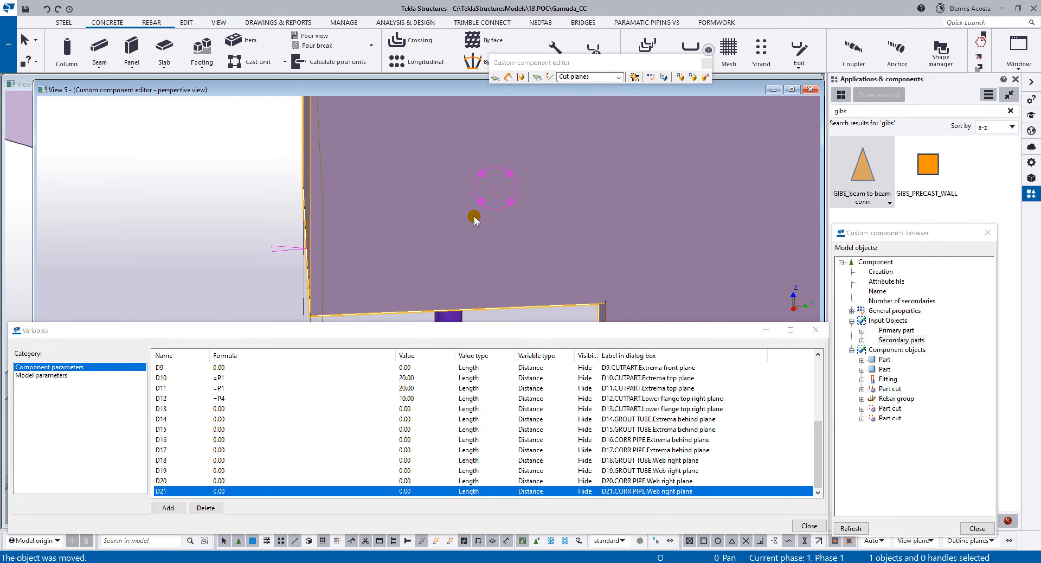
middle_click_drag(475, 220, 501, 201, "ctrl")
Step: Close the custom component editor without saving the changes and switch the main model view to plan
left_click(703, 79)
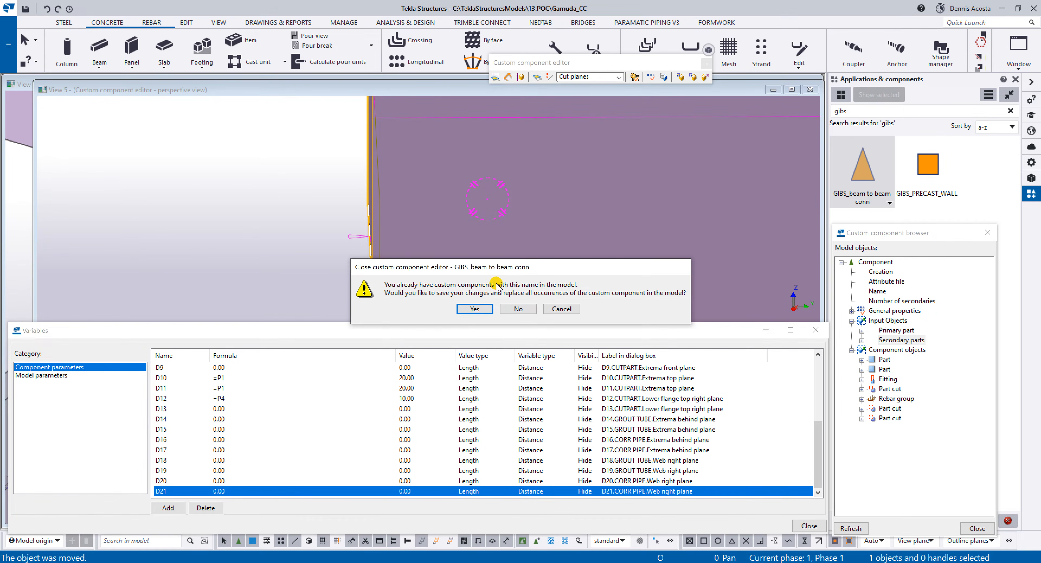
left_click(518, 308)
scroll(399, 244, "up", 5)
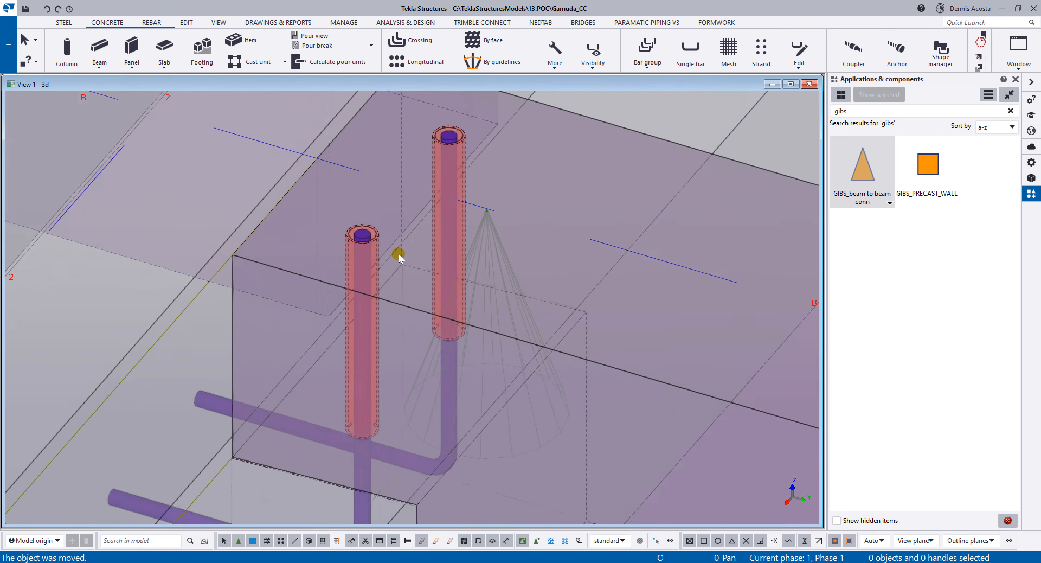
middle_click_drag(361, 299, 461, 311, "ctrl")
key("ctrl+p")
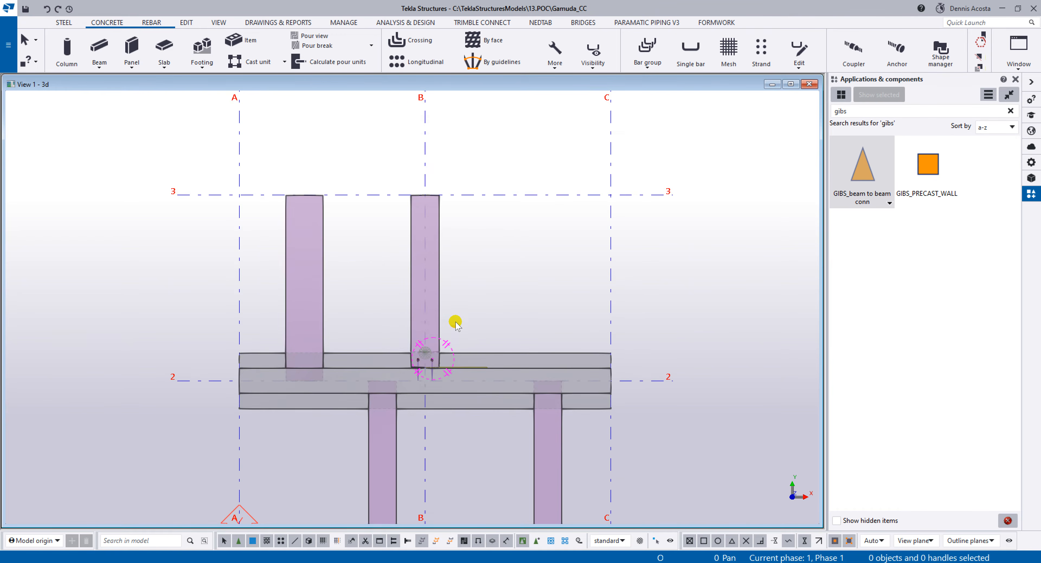
Step: Create a 3D view of the secondary beam on grid line B and enlarge its window
right_click(435, 288)
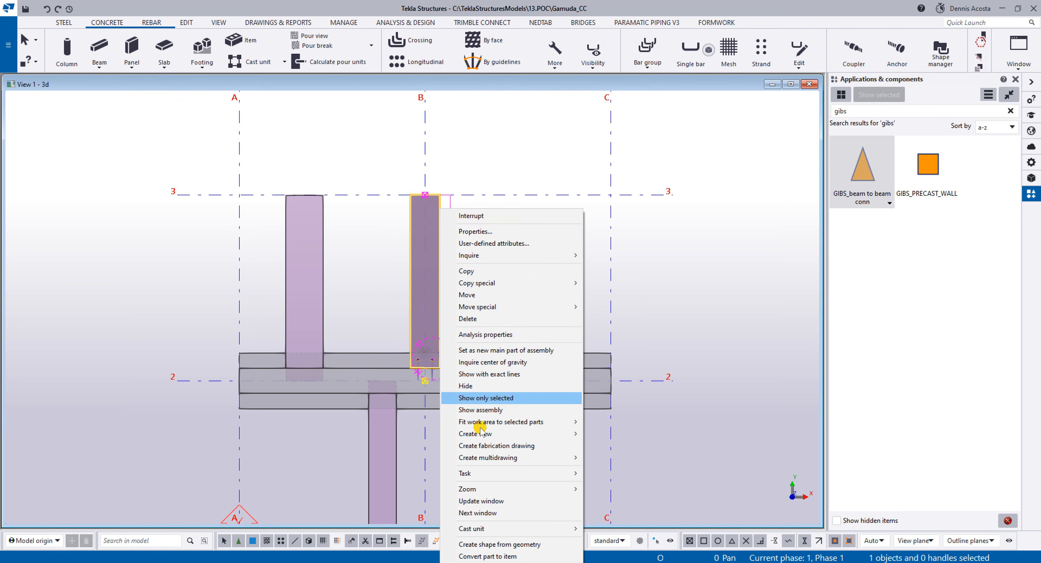
mouse_move(497, 433)
left_click(612, 434)
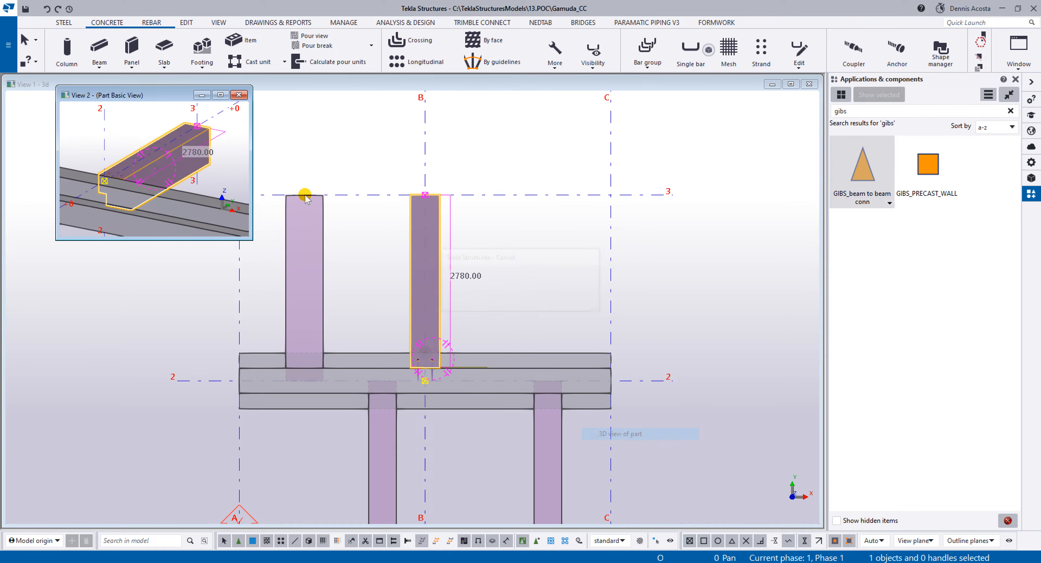
left_click_drag(250, 243, 819, 477)
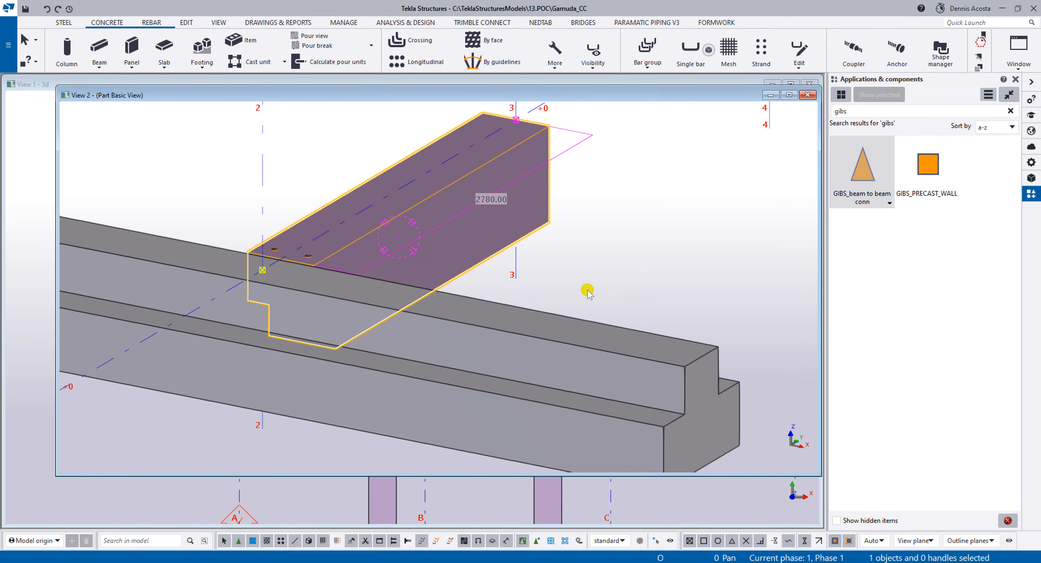
Step: Examine the bearing gap between the secondary beam's notch underside and the main beam's ledge in side elevation
key("ctrl+p")
scroll(381, 209, "up", 2)
scroll(390, 246, "up", 2)
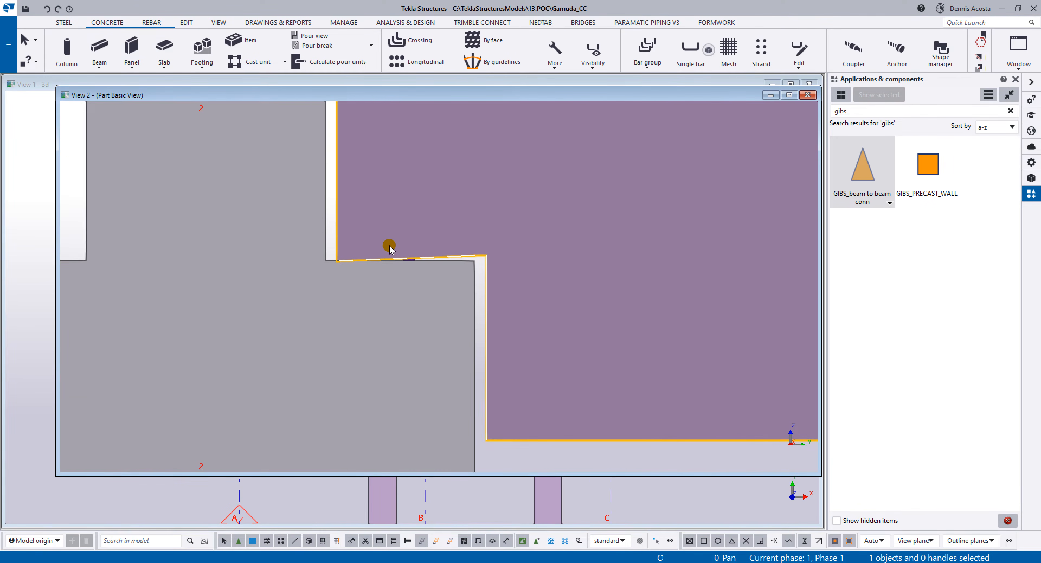
scroll(412, 246, "up", 1)
scroll(445, 262, "up", 2)
scroll(441, 255, "up", 2)
scroll(458, 260, "down", 3)
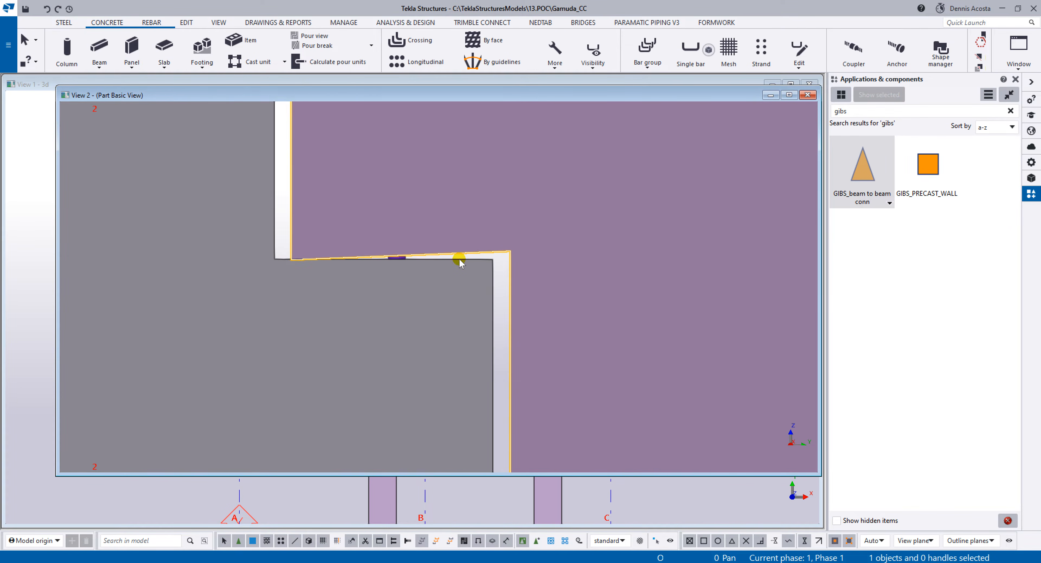
scroll(465, 251, "up", 3)
scroll(468, 256, "down", 2)
scroll(468, 257, "up", 2)
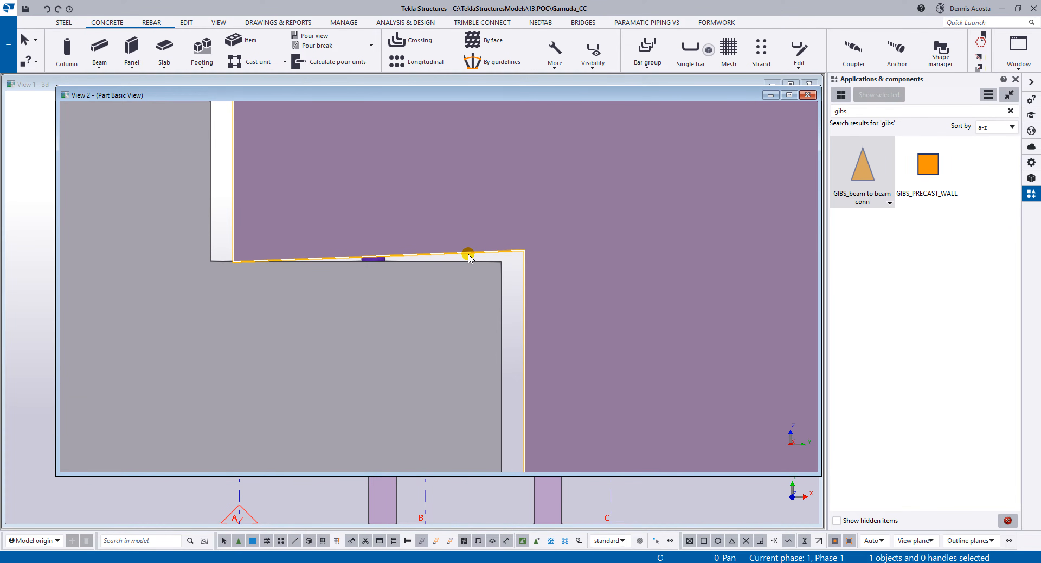
scroll(485, 259, "down", 2)
scroll(500, 263, "up", 2)
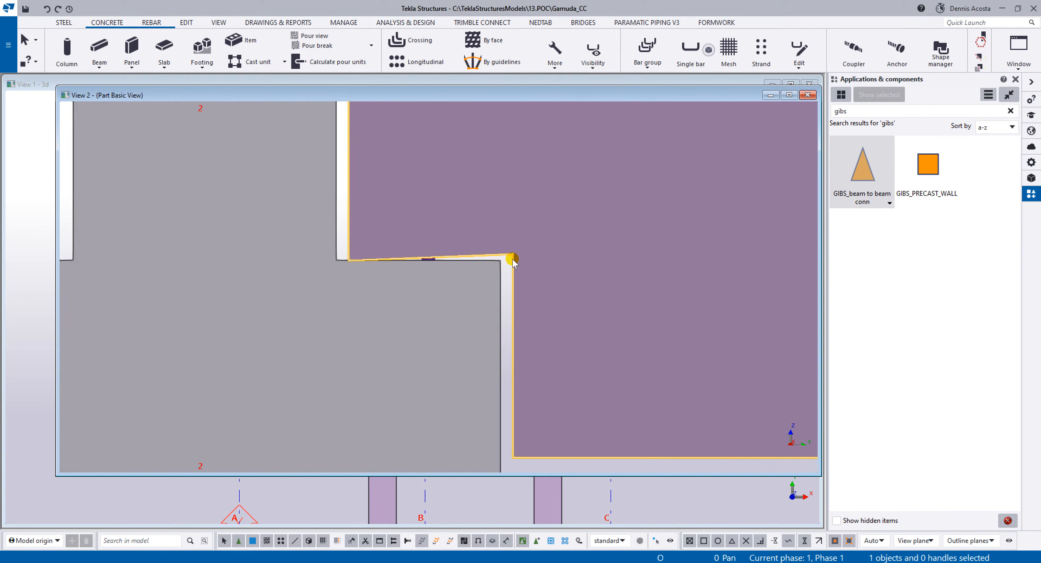
scroll(509, 262, "down", 2)
scroll(422, 262, "down", 1)
scroll(420, 259, "up", 3)
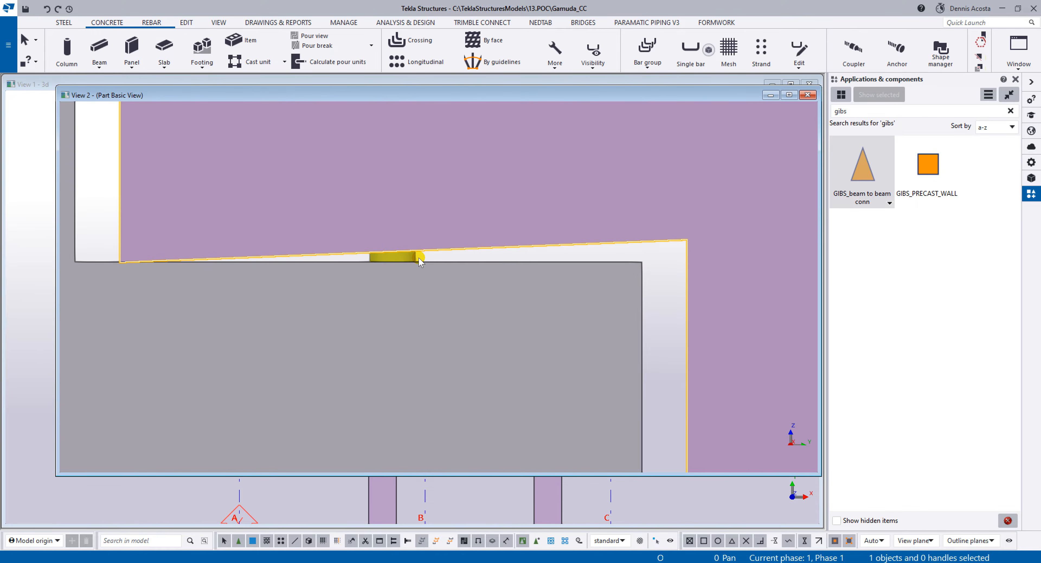
scroll(418, 255, "down", 2)
scroll(428, 256, "down", 2)
right_click(538, 234)
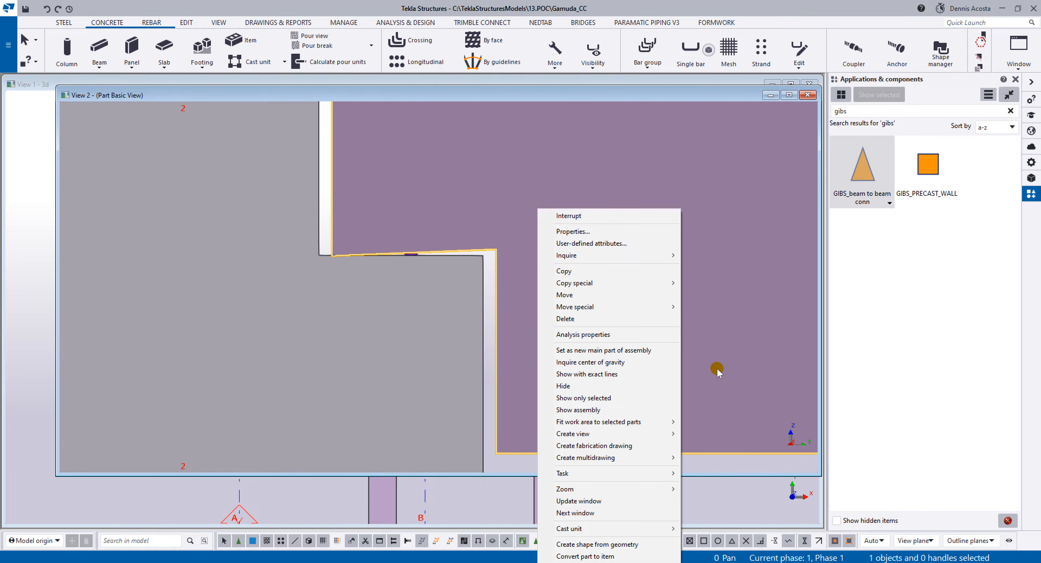
left_click(453, 223)
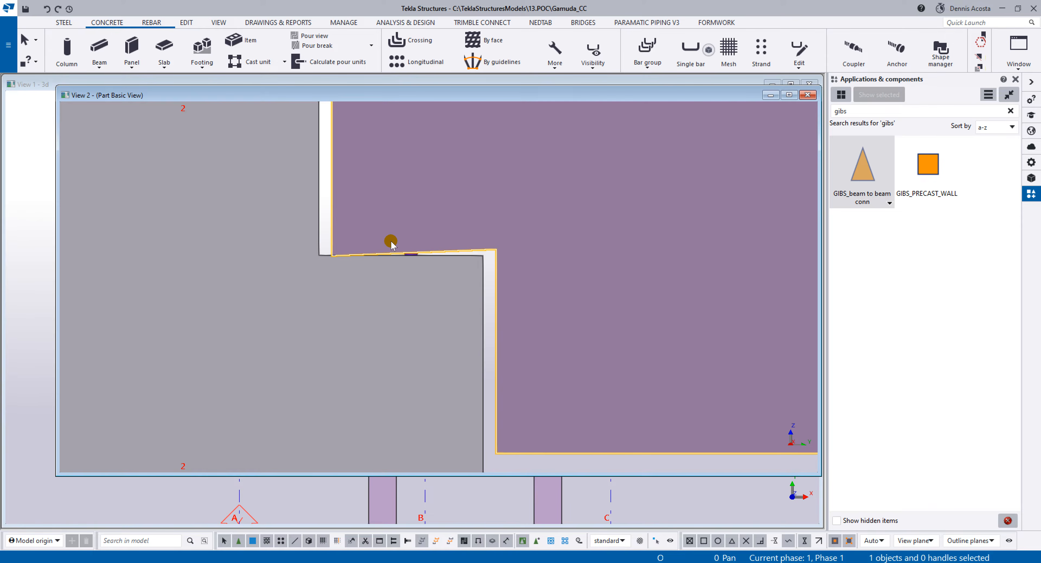
Step: Show the parts as transparent and open the beam connection component at the dowel for editing
key("ctrl+2")
middle_click_drag(374, 197, 366, 355)
scroll(365, 354, "down", 2)
left_click(384, 433)
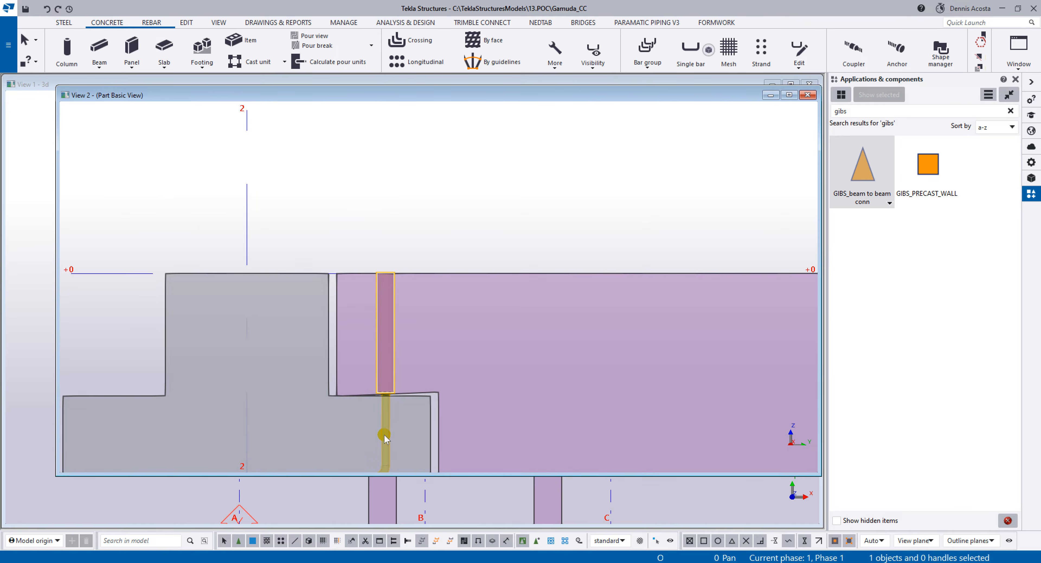
right_click(384, 431)
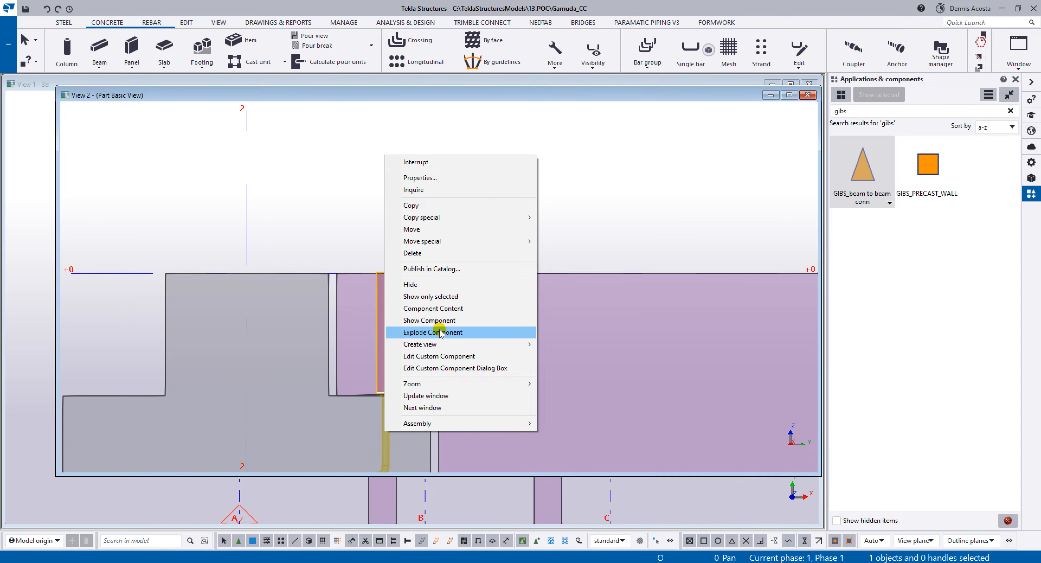
left_click(440, 356)
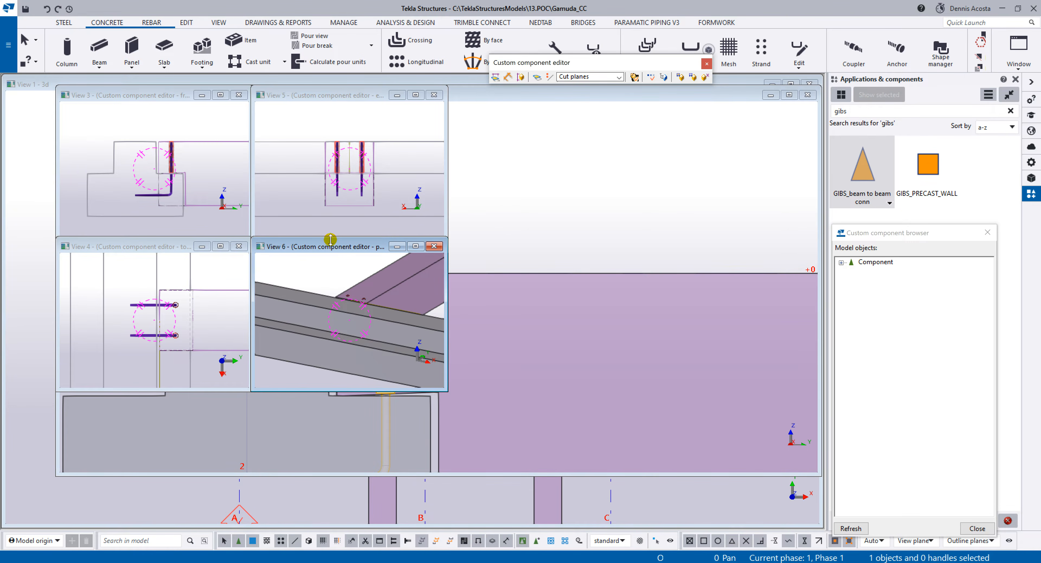
Step: Enlarge the component editor's perspective view and display the component's variables
left_click_drag(330, 240, 135, 84)
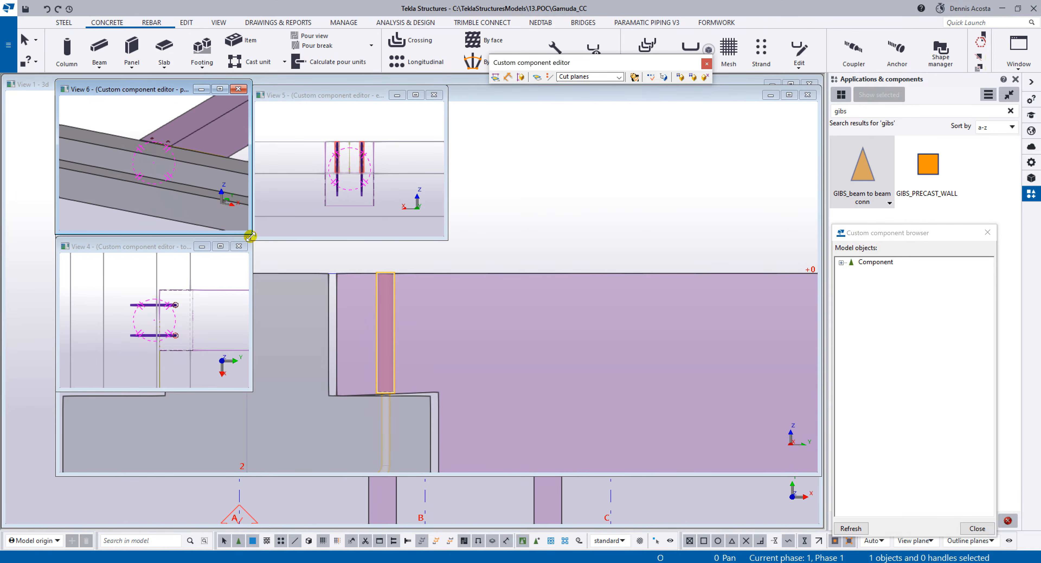
left_click_drag(250, 235, 822, 347)
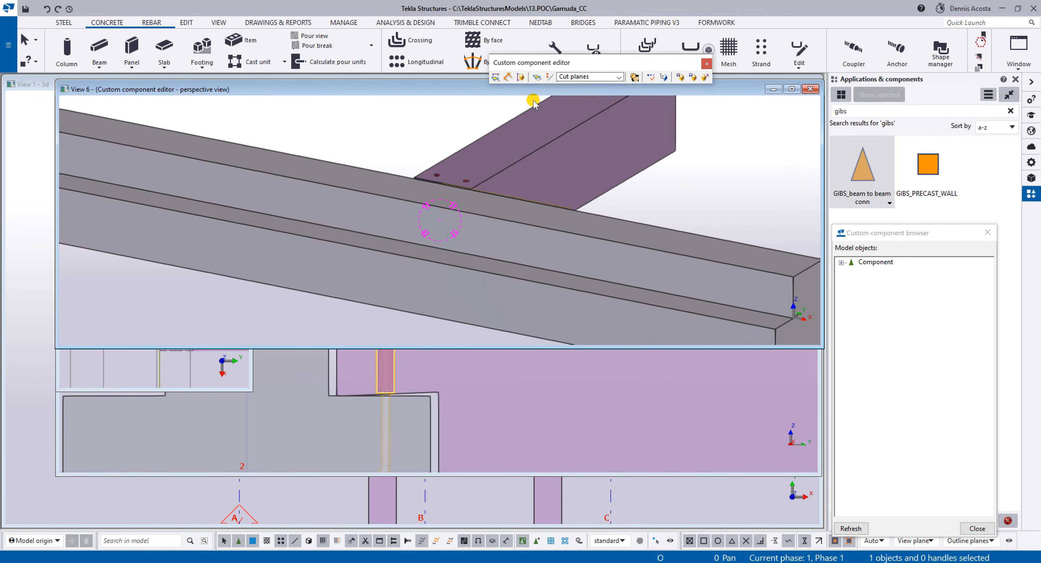
left_click(650, 77)
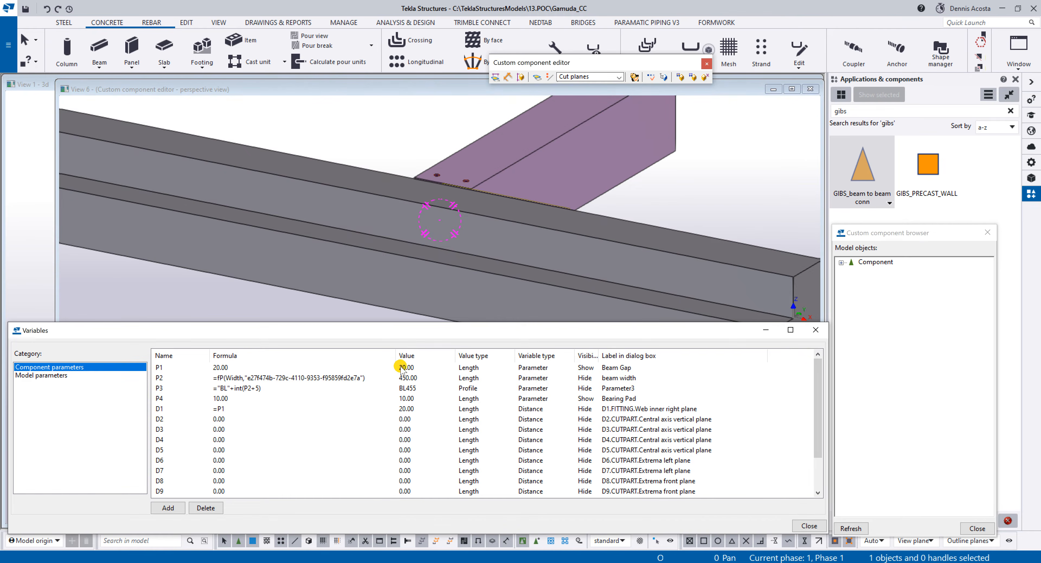
Step: Check the formula of distance variable D12 at the notch underside against the Bearing Pad parameter P4
scroll(363, 413, "down", 2)
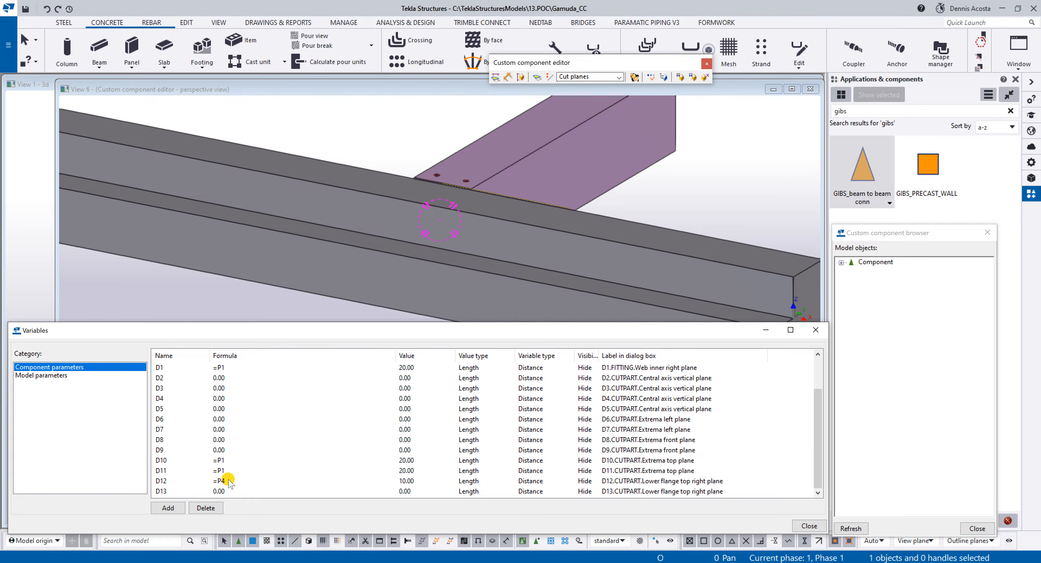
scroll(289, 442, "up", 2)
scroll(213, 430, "down", 2)
left_click(221, 480)
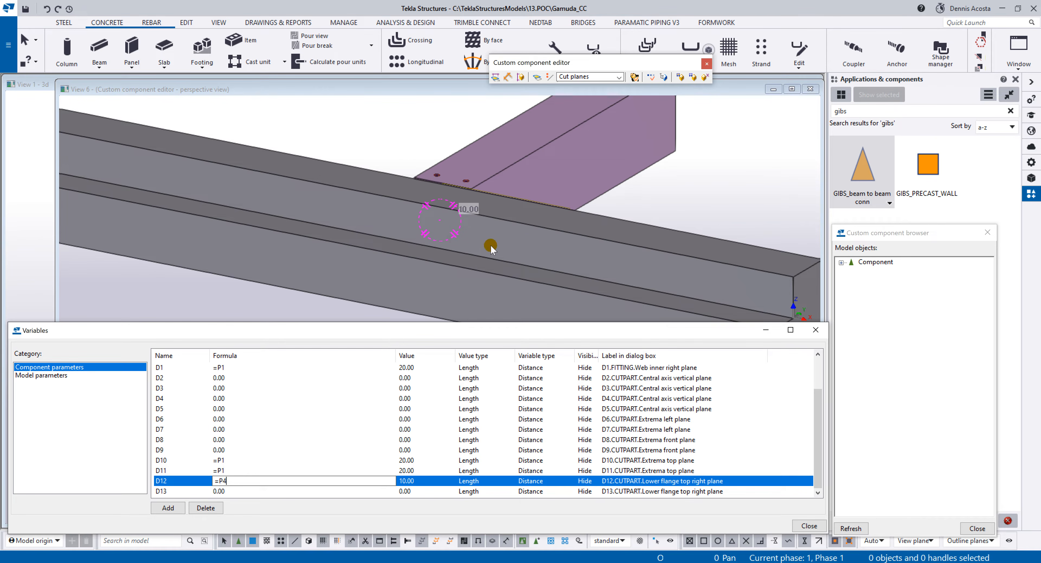
middle_click_drag(481, 238, 503, 235, "ctrl")
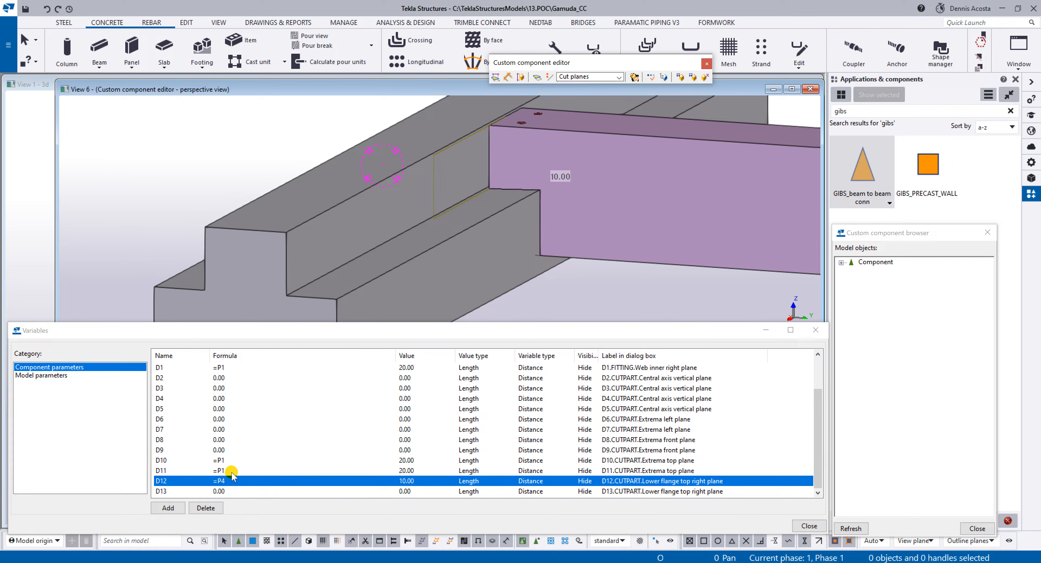
scroll(242, 453, "up", 2)
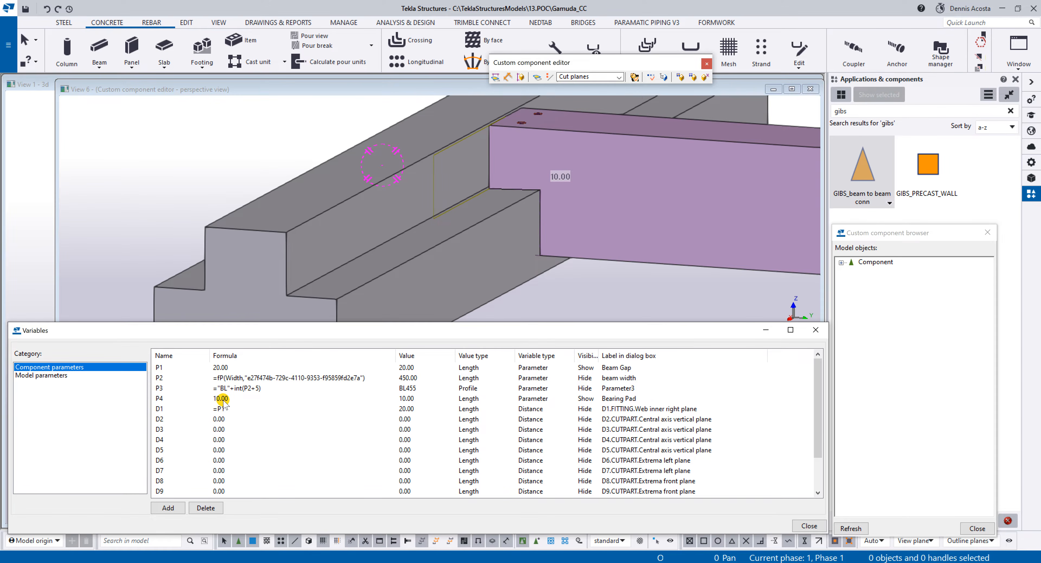
Step: Set distance variable D13 for the cut part's lower flange top right plane to =P4
scroll(222, 400, "down", 2)
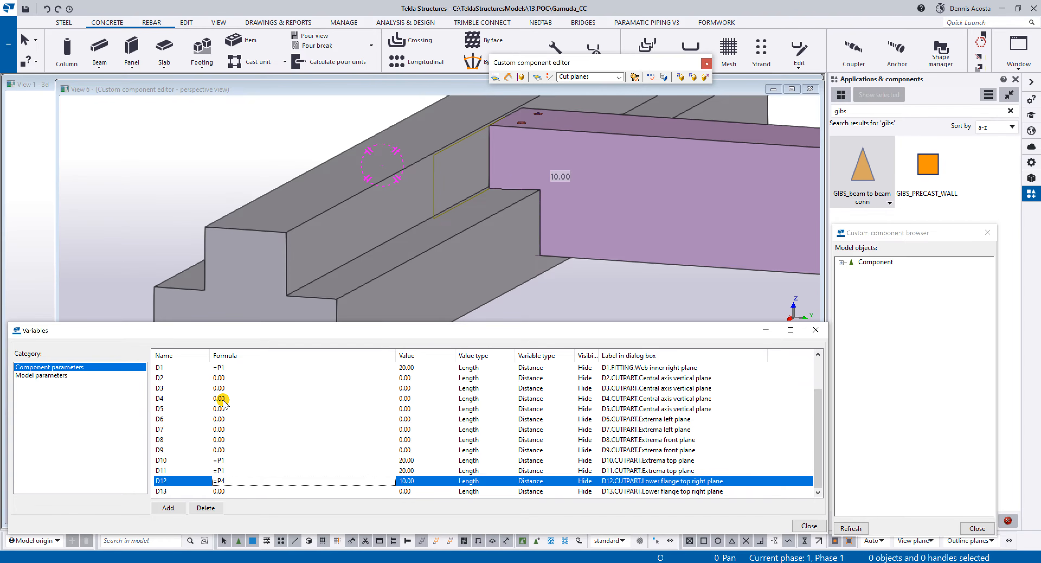
left_click(230, 491)
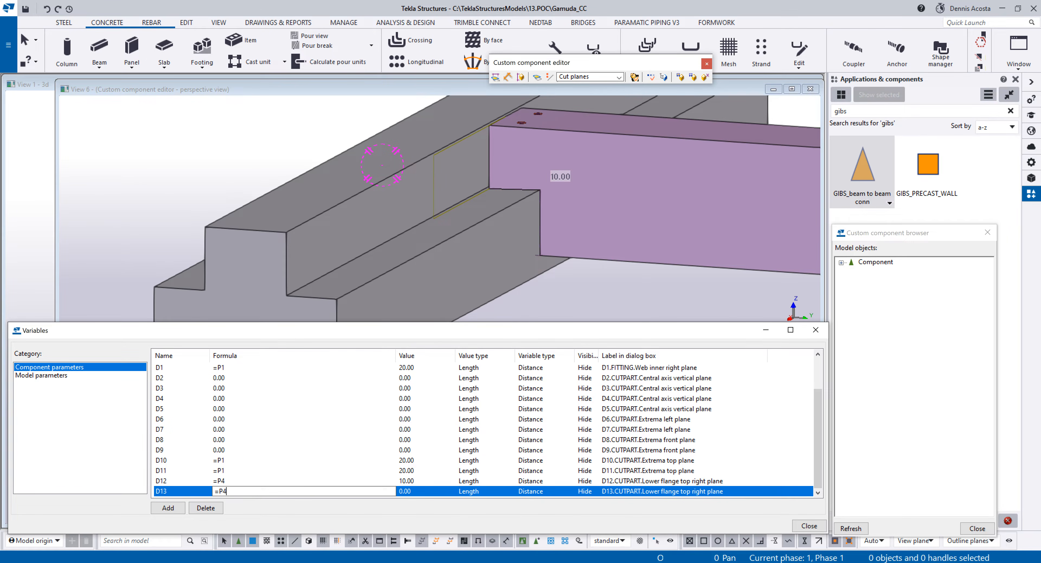
scroll(475, 186, "up", 2)
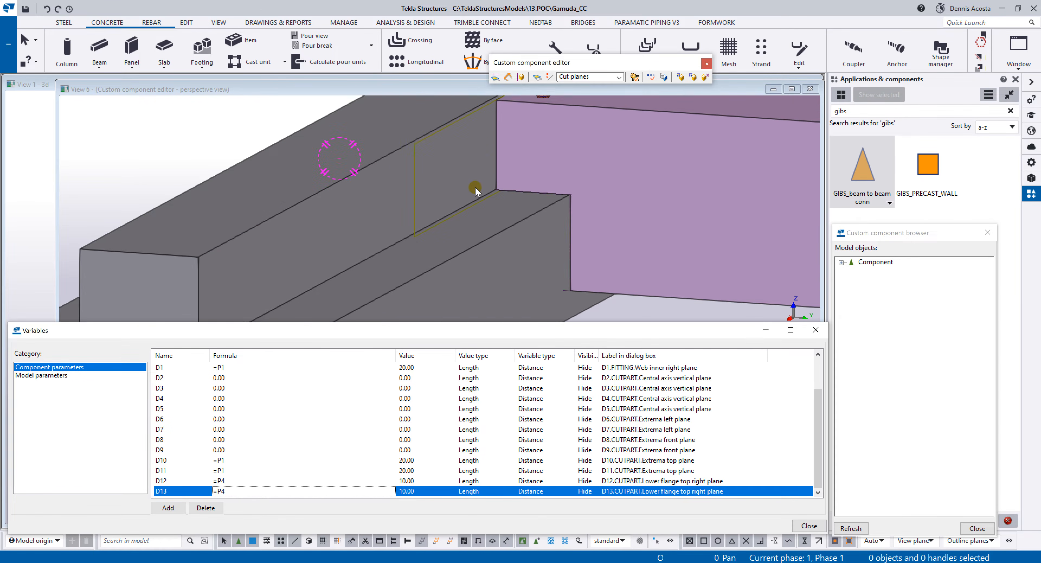
Step: Hide the main beam in the component editor view to expose the dowels and the secondary beam's notch
middle_click_drag(544, 179, 518, 203)
middle_click_drag(518, 203, 387, 214, "ctrl")
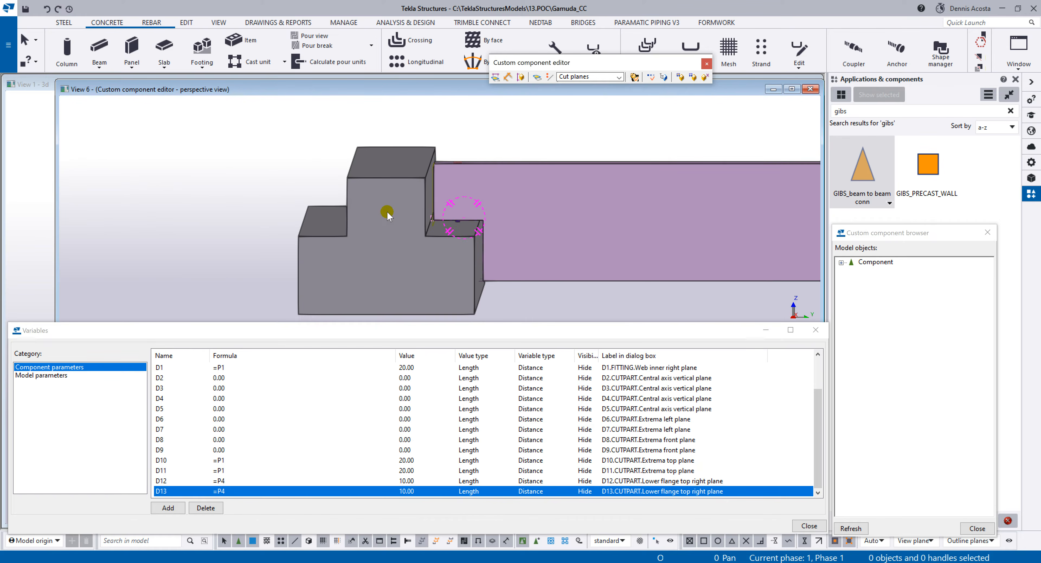
right_click(367, 210)
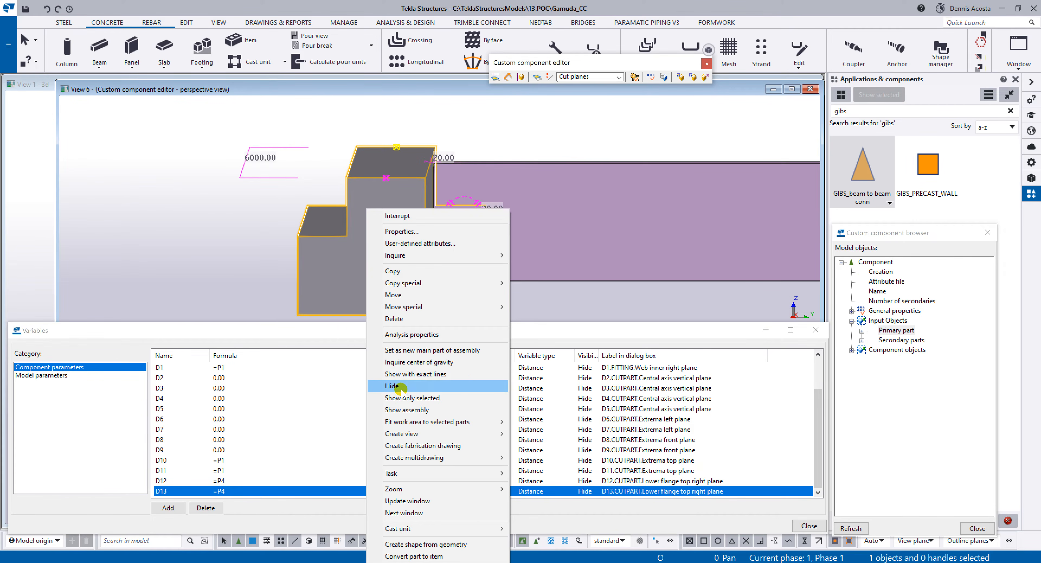
left_click(391, 386)
scroll(362, 230, "up", 4)
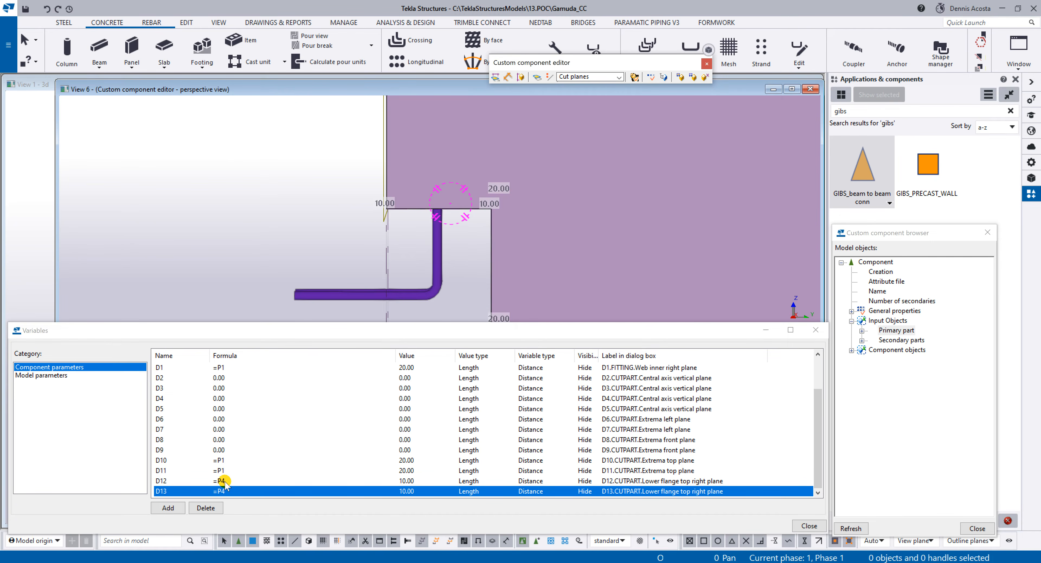
scroll(364, 227, "down", 3)
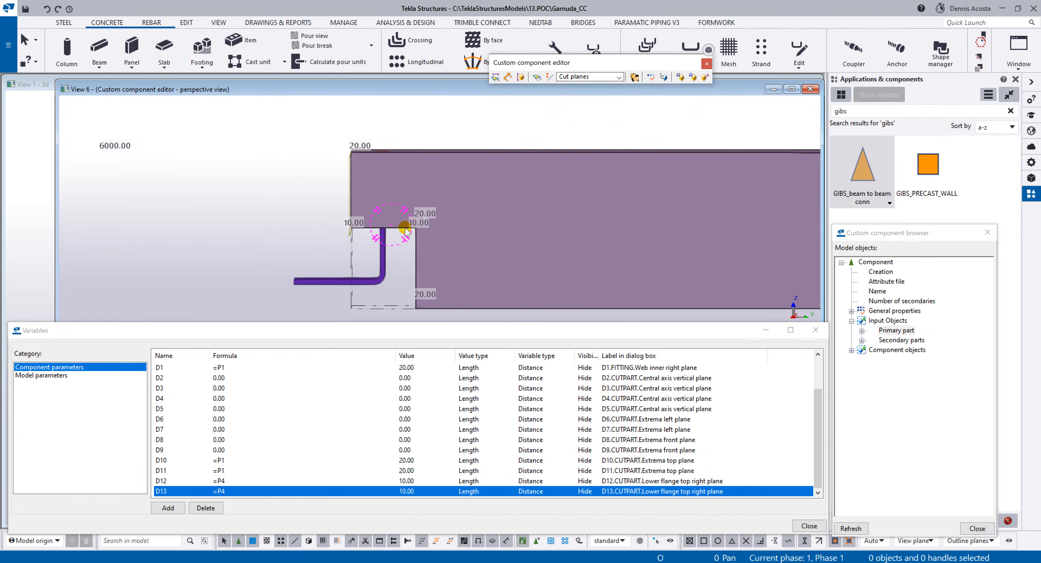
scroll(377, 173, "up", 2)
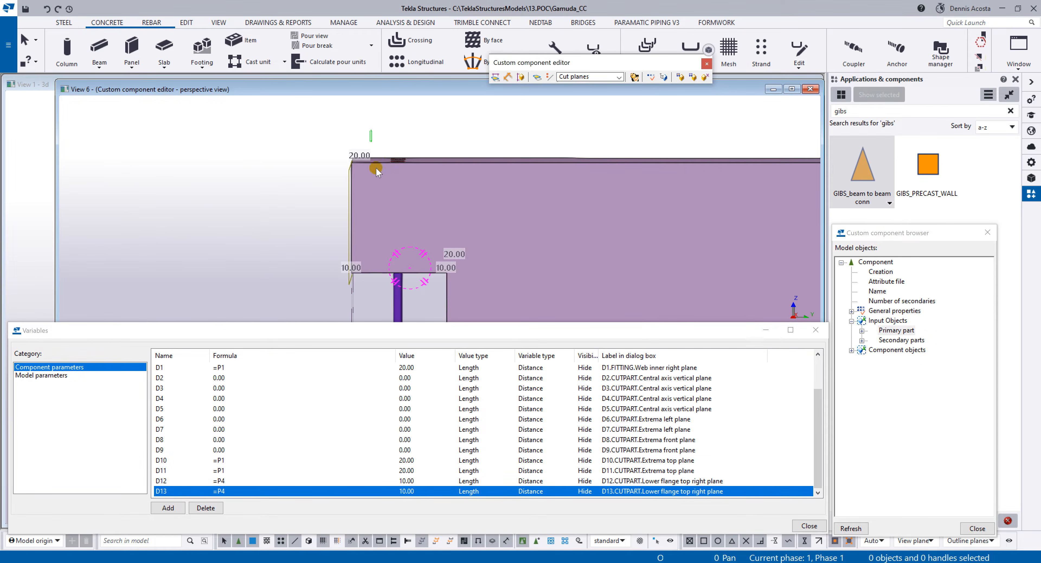
Step: Bind the upper end handles of both grout tubes and corrugated pipes to the secondary beam's top face using Boundary planes
left_click_drag(433, 299, 439, 303)
middle_click_drag(421, 215, 406, 192, "ctrl")
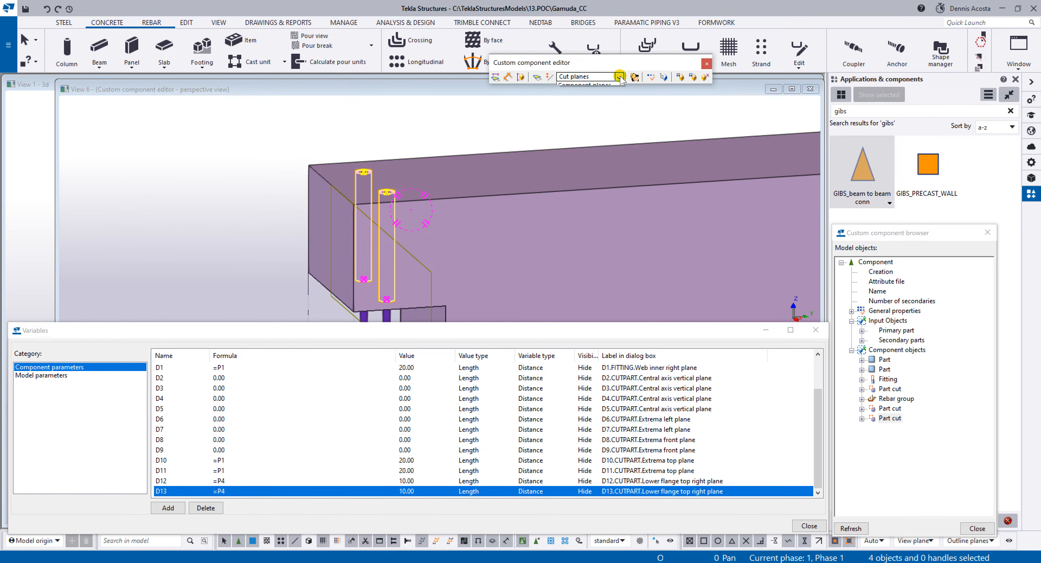
left_click(614, 76)
left_click(589, 88)
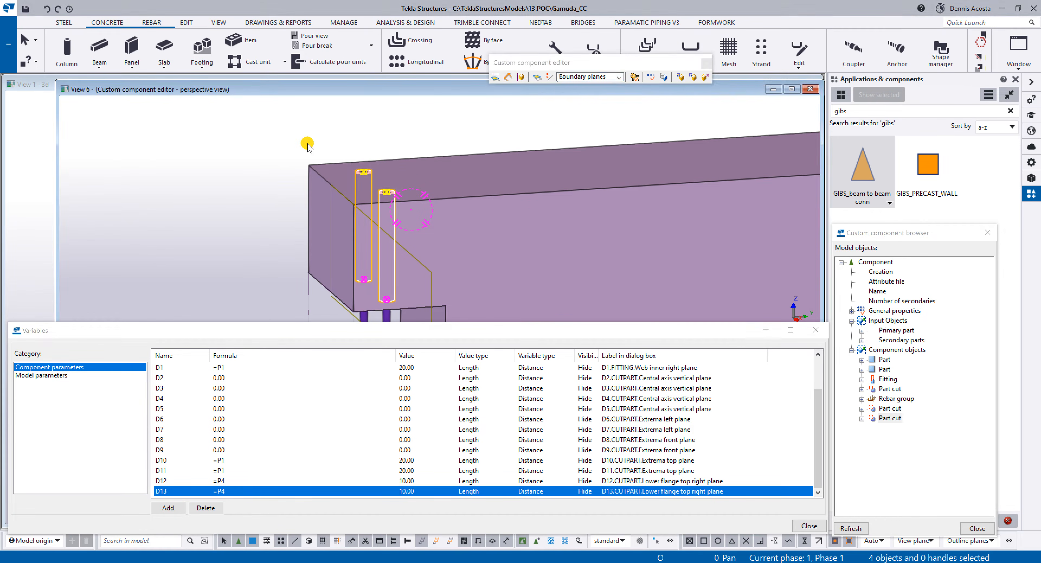
right_click(402, 181)
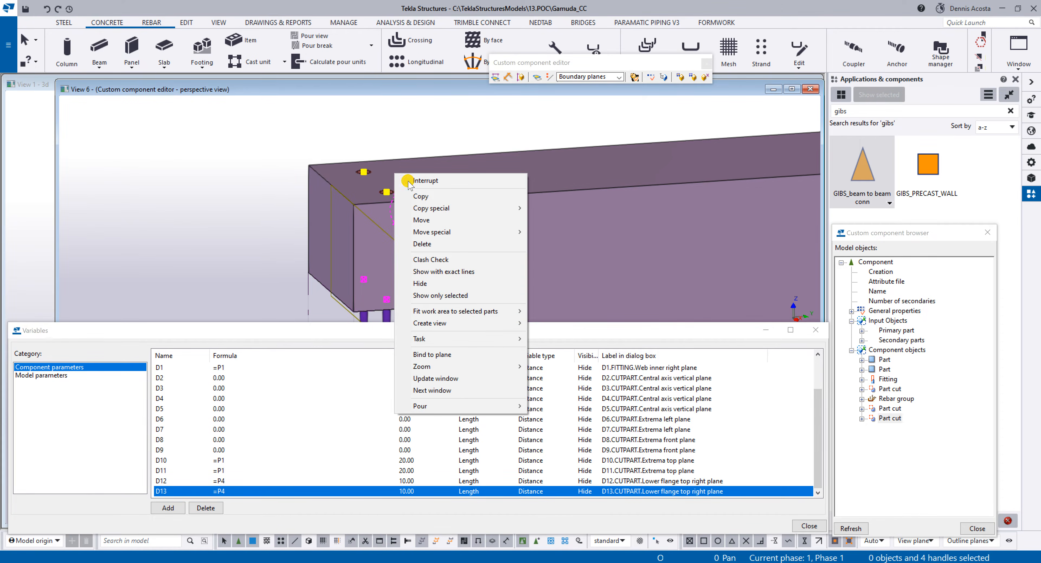
left_click(459, 347)
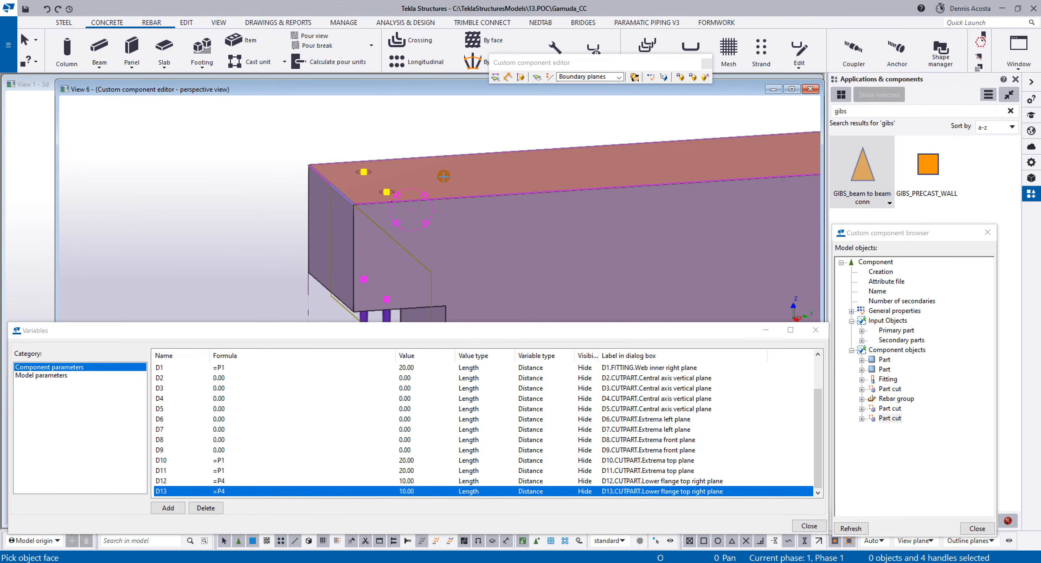
left_click(443, 176)
scroll(607, 448, "down", 2)
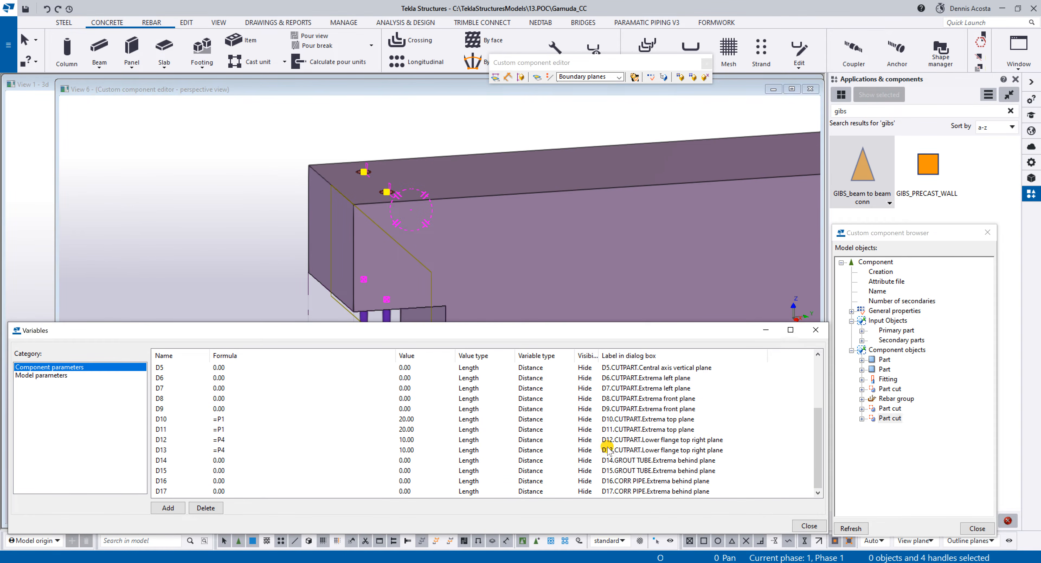
Step: Bind the lower end handles of the grout tubes and corrugated pipes to the notch's underside face using Cut planes
left_click(338, 280)
left_click(397, 310)
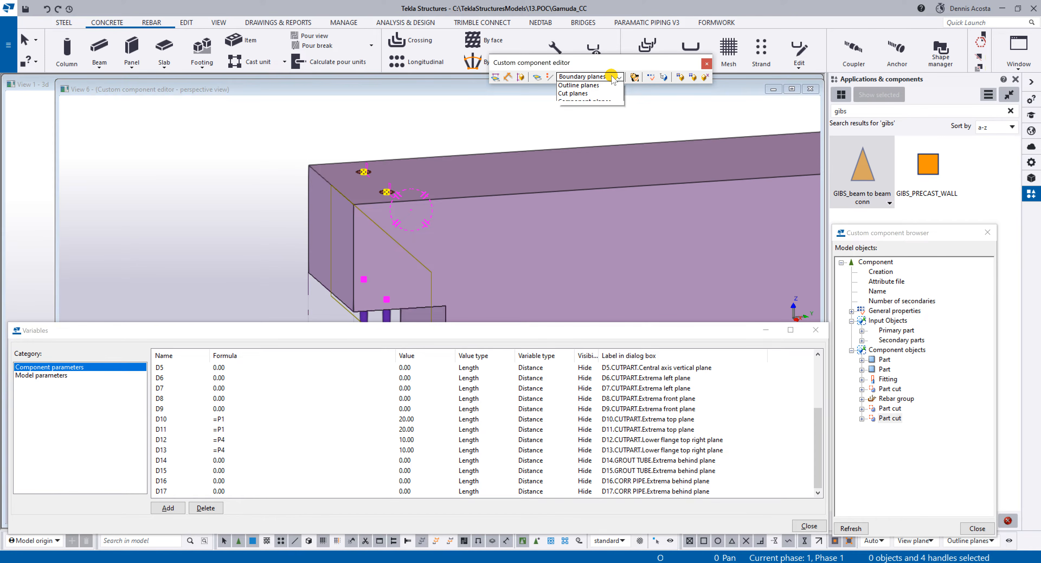
left_click(588, 77)
left_click(579, 110)
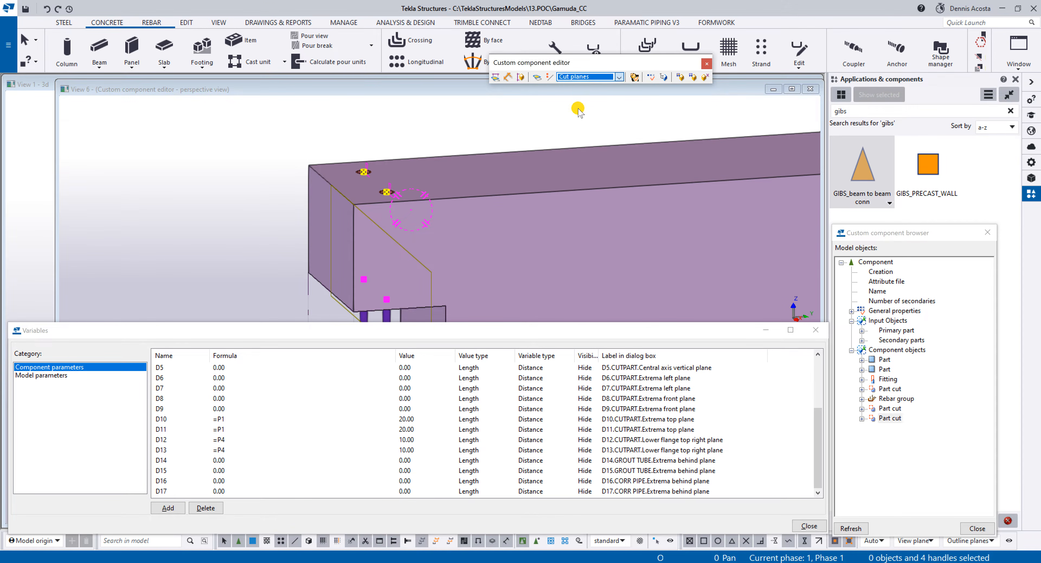
scroll(400, 190, "up", 8)
scroll(444, 193, "up", 5)
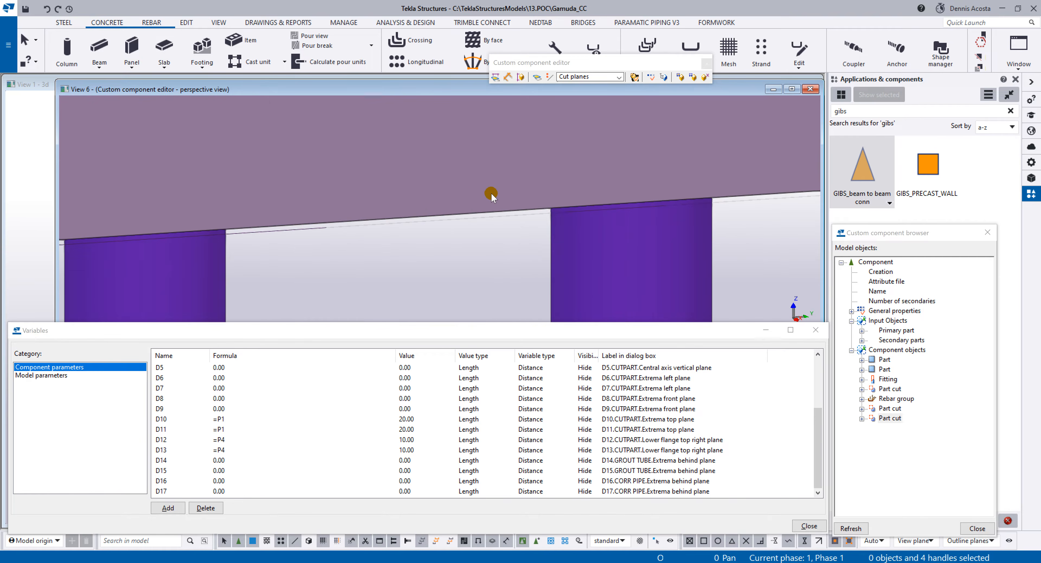
right_click(449, 153)
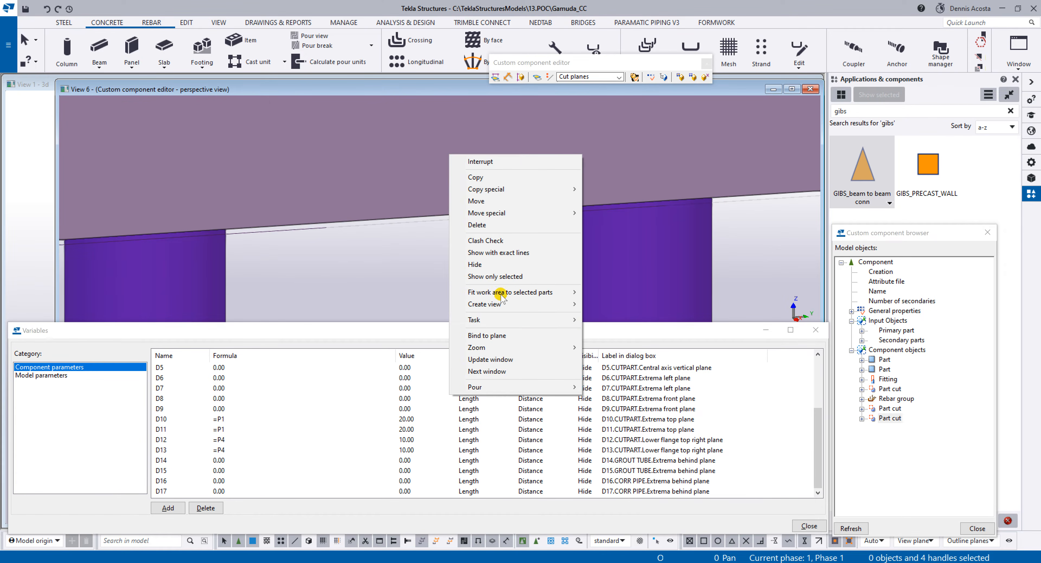
left_click(503, 332)
middle_click_drag(403, 224, 402, 252, "ctrl")
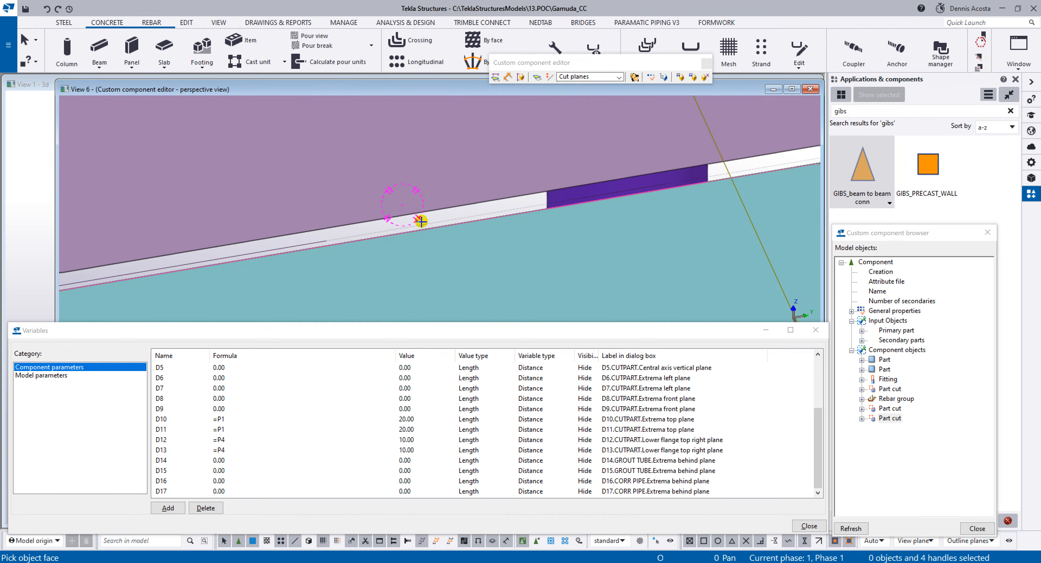
scroll(426, 213, "down", 6)
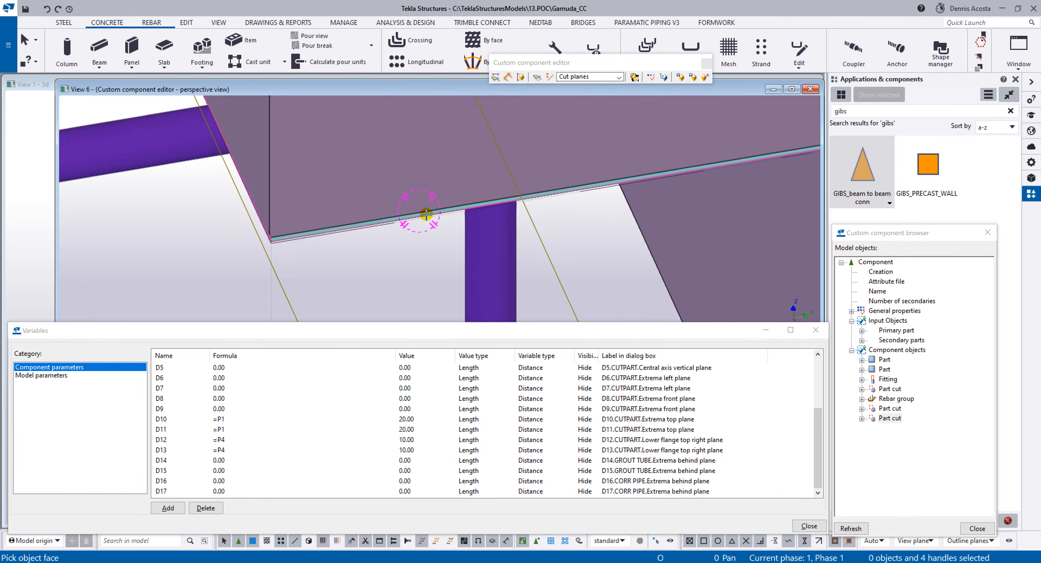
middle_click_drag(424, 212, 436, 256, "ctrl")
scroll(415, 223, "up", 5)
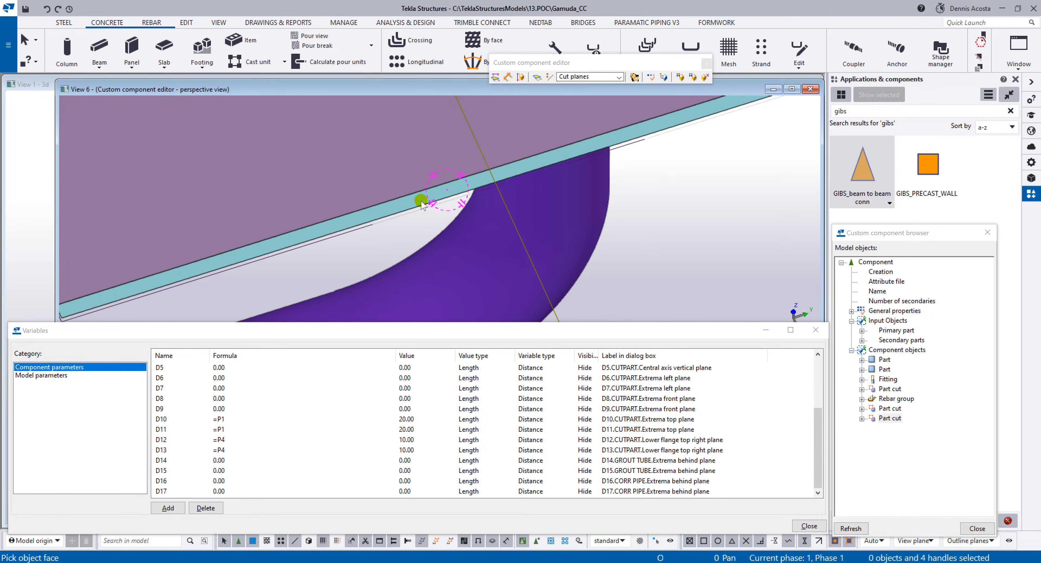
left_click(422, 205)
scroll(320, 460, "down", 1)
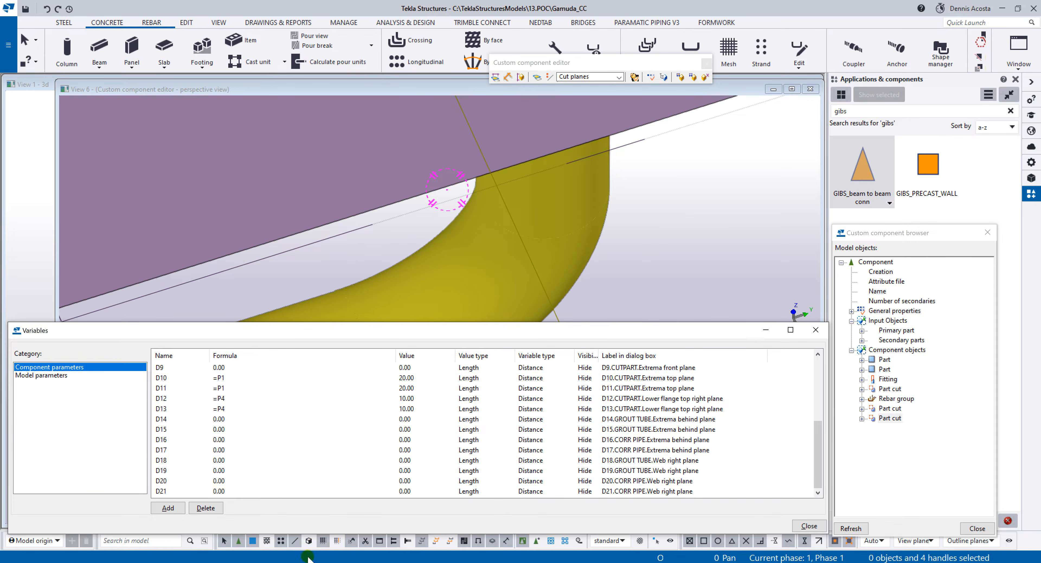
scroll(508, 246, "down", 8)
middle_click_drag(448, 206, 529, 117)
right_click(385, 187)
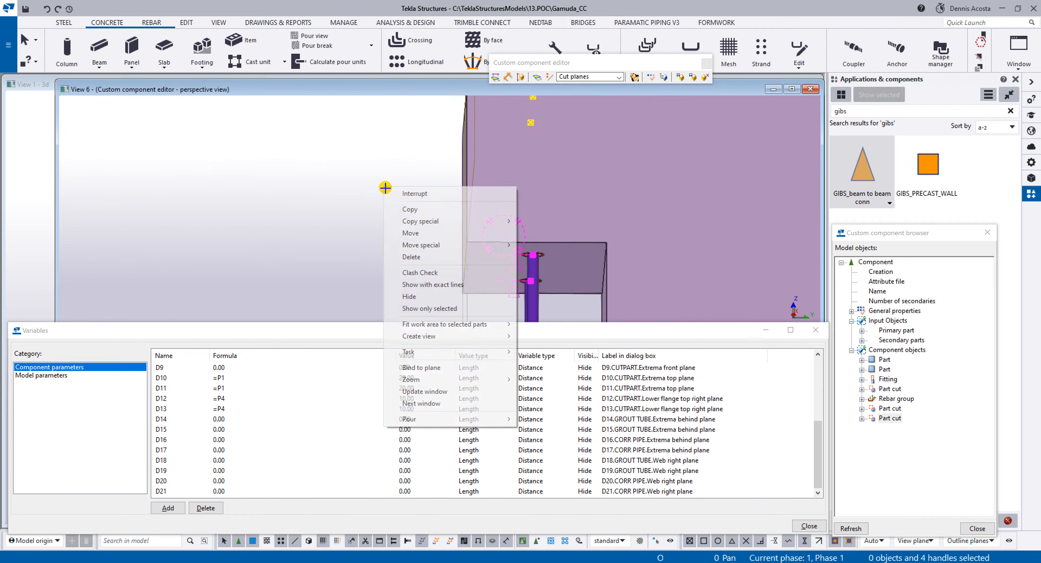
left_click(418, 194)
Step: Bind the dowel rebar group's upper handle to the secondary beam's top face using Boundary planes
scroll(530, 268, "up", 2)
scroll(539, 271, "down", 6)
middle_click_drag(550, 231, 522, 183, "ctrl")
left_click(485, 265)
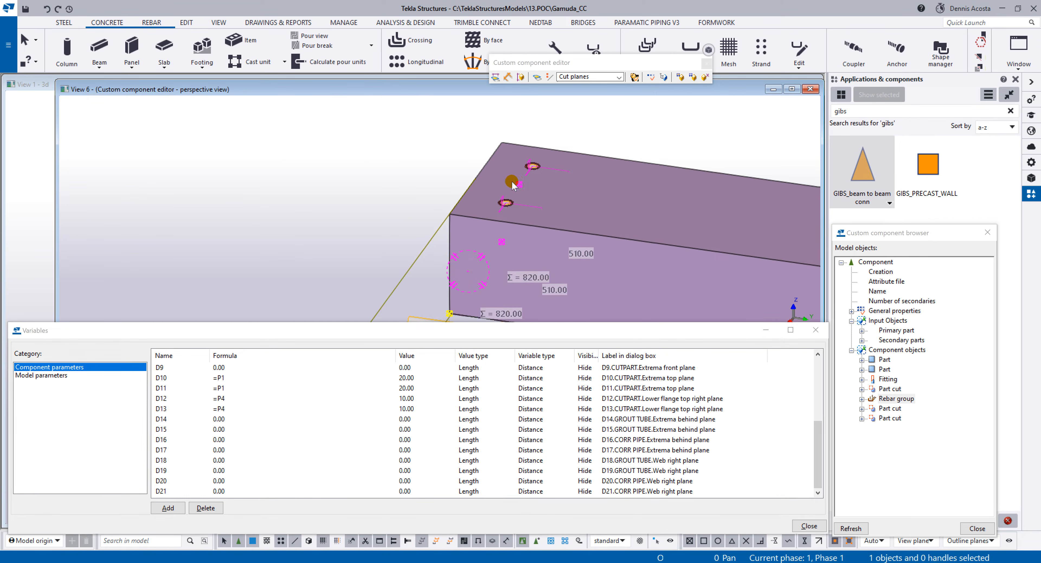
right_click(520, 184)
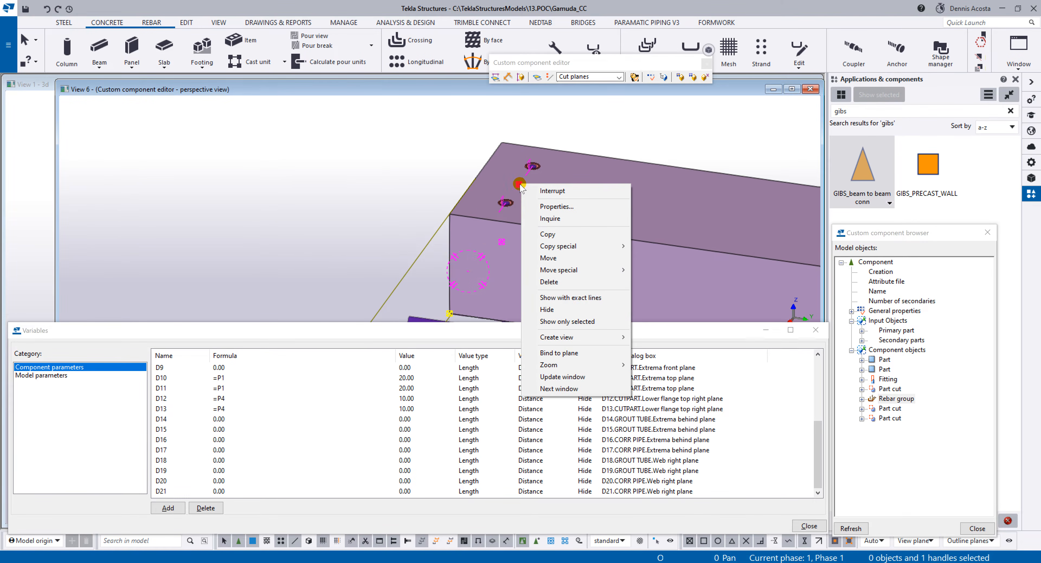
left_click(565, 353)
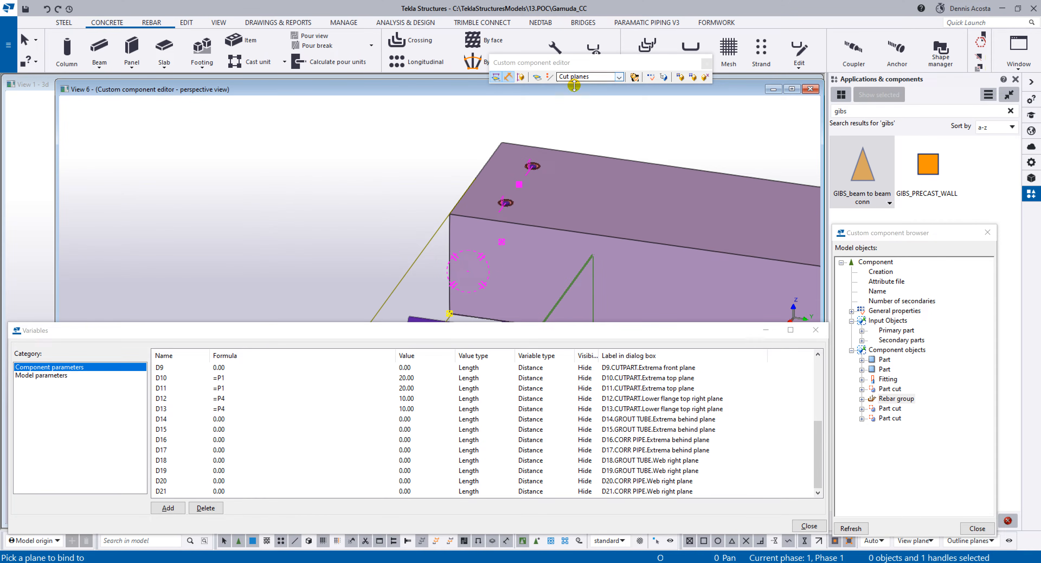
left_click(618, 77)
left_click(582, 86)
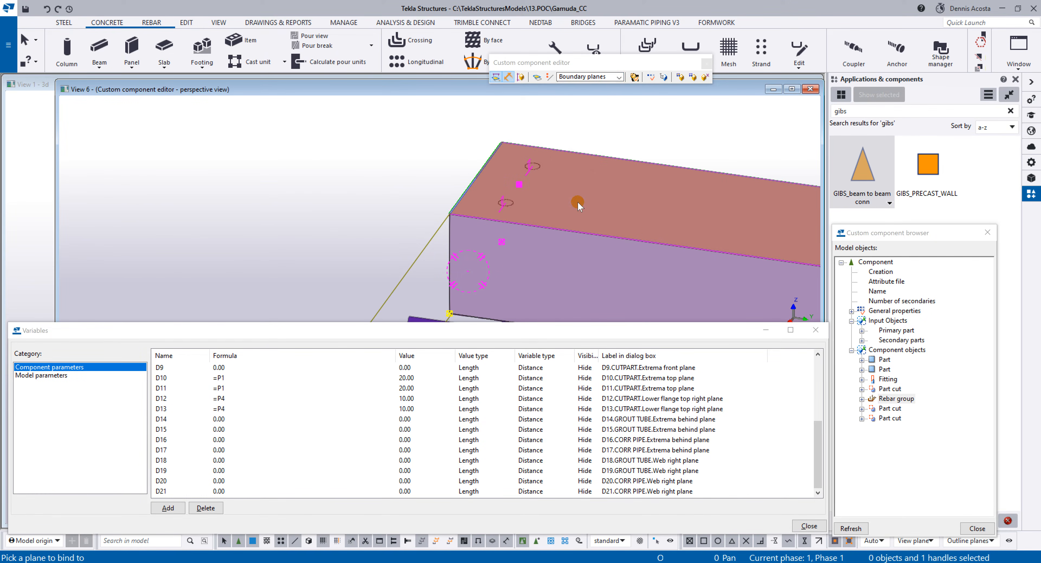
left_click_drag(817, 440, 817, 452)
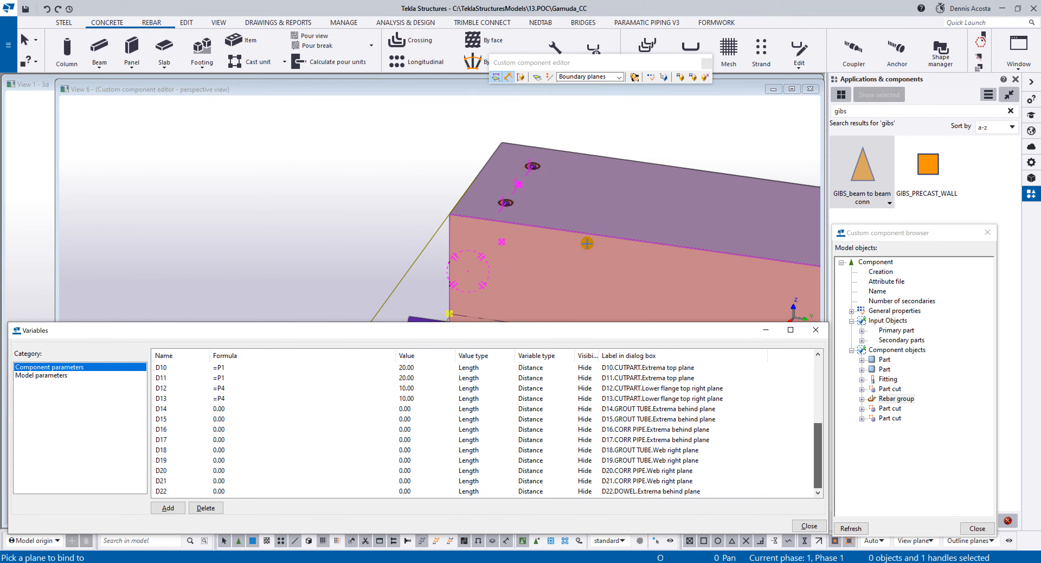
middle_click_drag(587, 242, 566, 188)
scroll(558, 190, "down", 3)
right_click(439, 138)
left_click(448, 144)
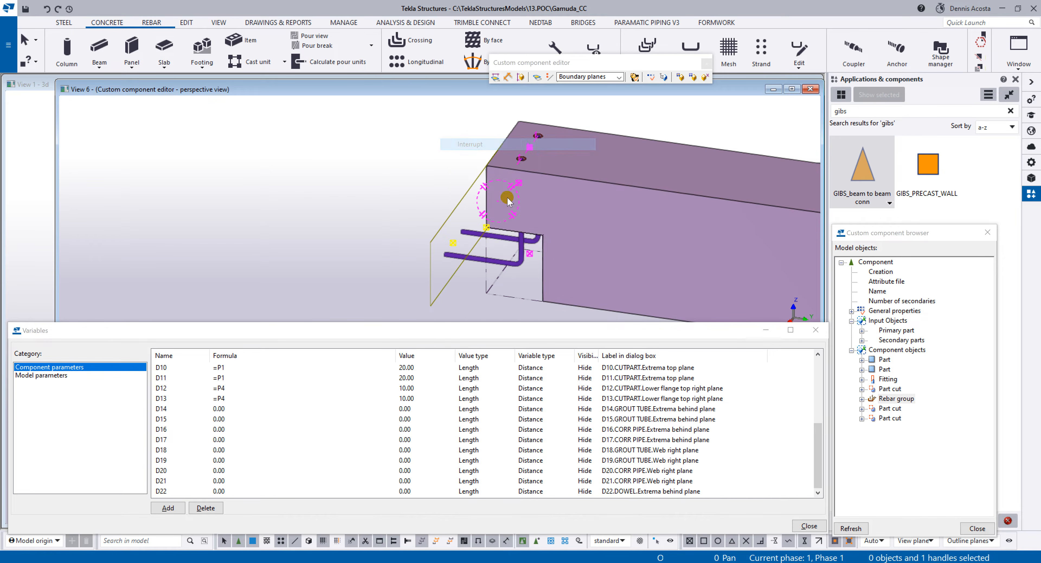
middle_click_drag(508, 207, 526, 195, "ctrl")
scroll(524, 198, "up", 1)
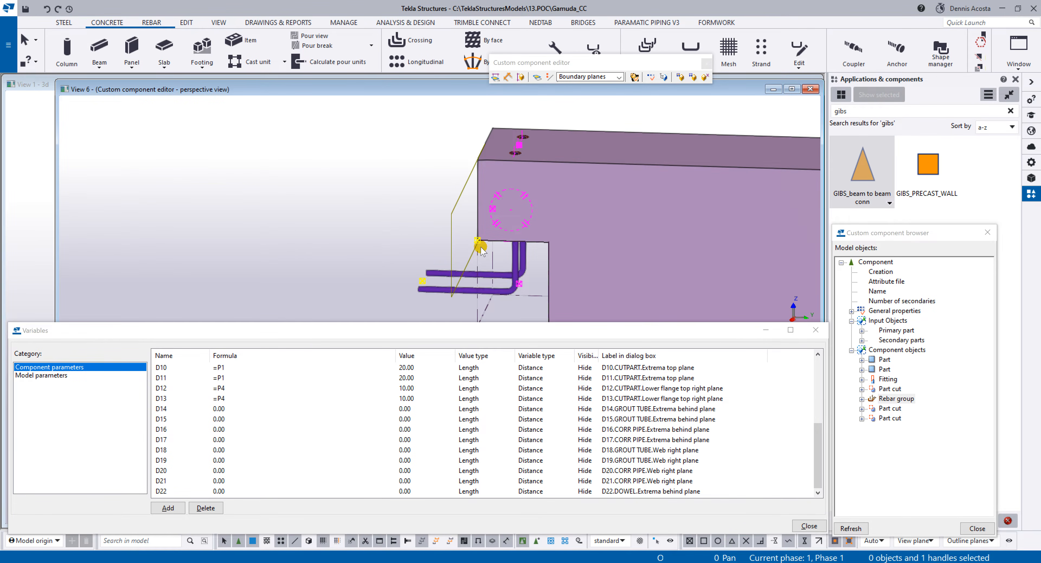
mouse_move(477, 240)
middle_mouse_down("ctrl")
mouse_move(532, 235)
mouse_move(486, 243)
middle_mouse_up("ctrl")
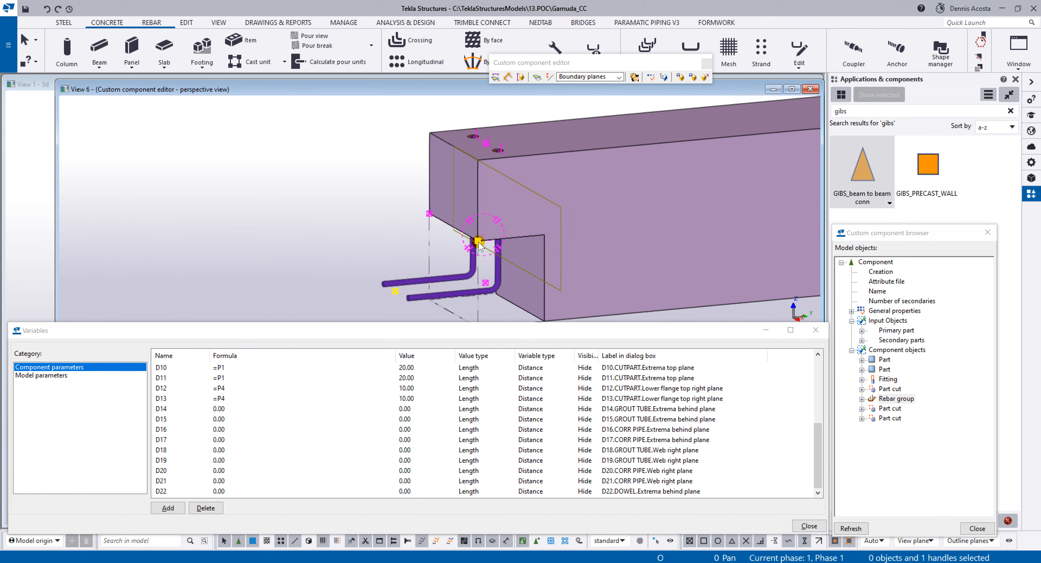
right_click(480, 246)
left_click(513, 412)
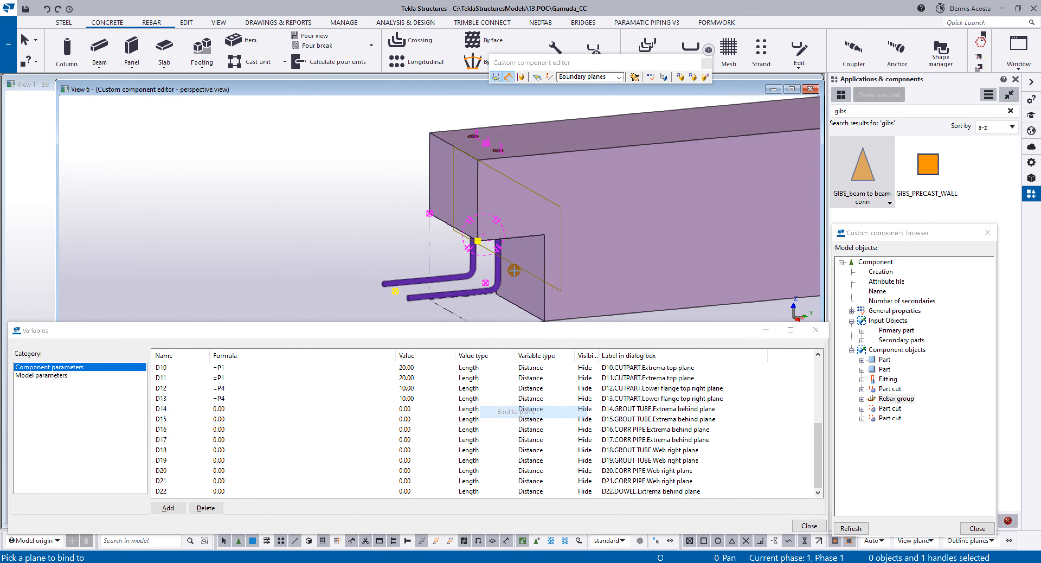
right_click(427, 213)
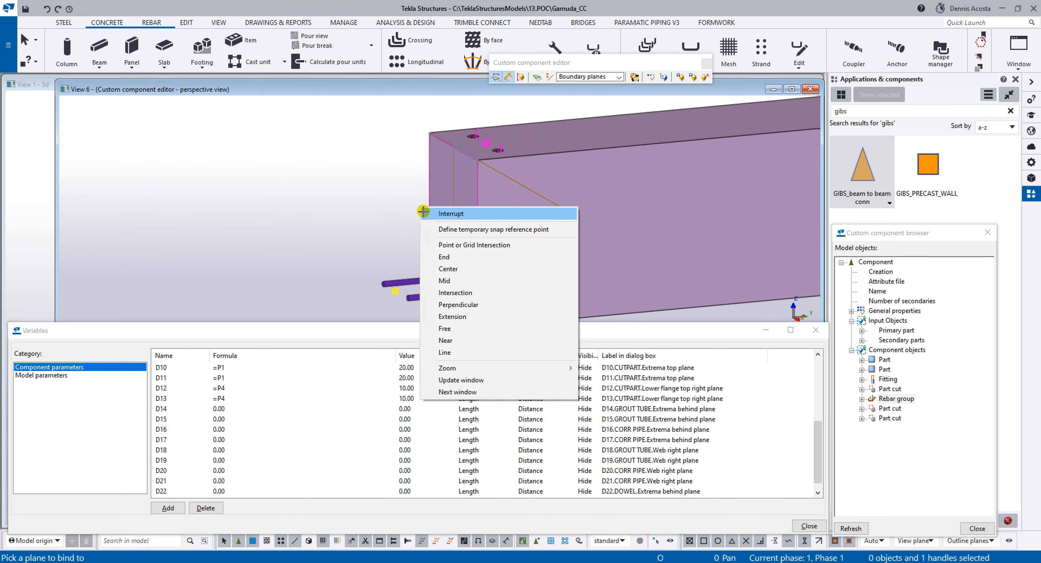
left_click(427, 216)
Step: Bind the dowel rebar group's handle at the notch corner to the secondary beam's end face
middle_click_drag(428, 216, 560, 213, "ctrl")
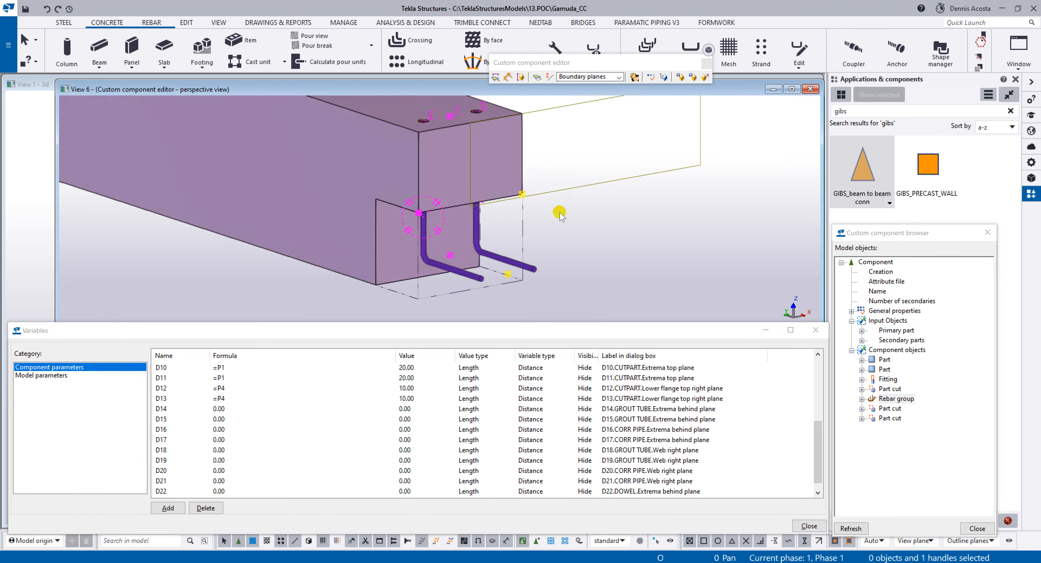
right_click(397, 196)
left_click(431, 365)
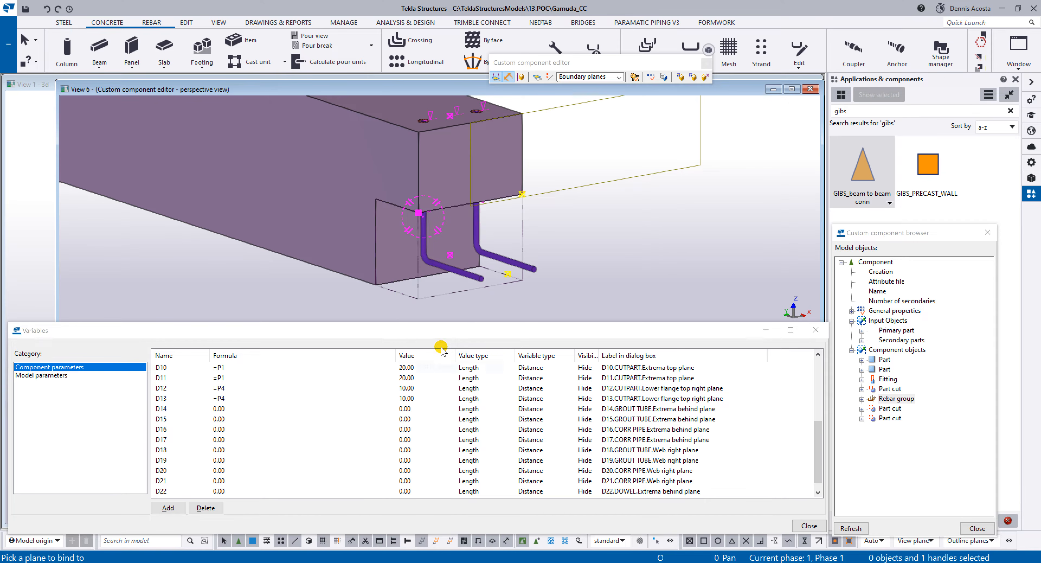
left_click(517, 155)
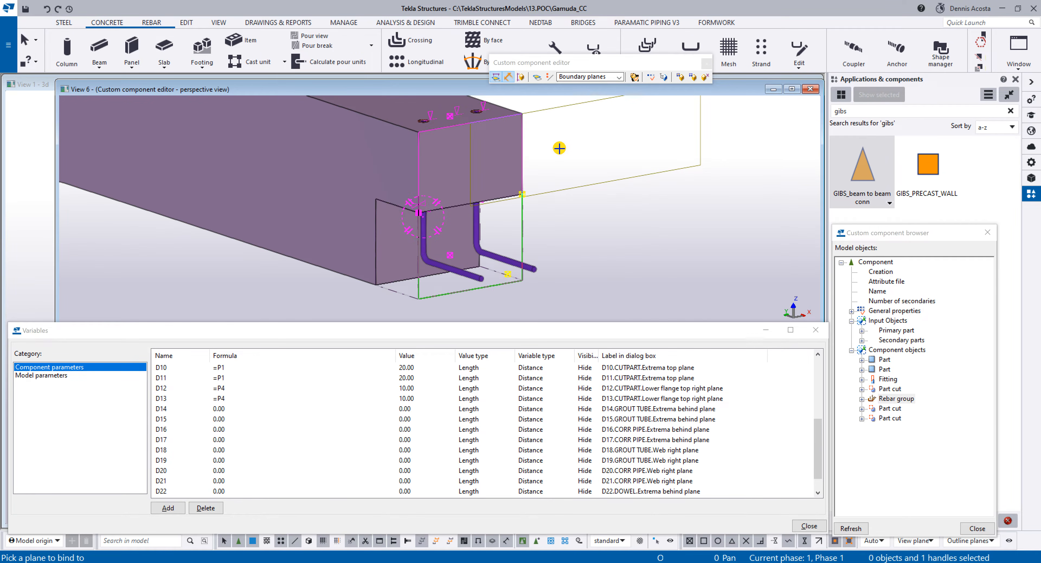
Step: Bind the dowel rebar group's two handles at the notch's outer corners to the secondary beam's end face using Boundary planes
right_click(561, 140)
left_click(575, 146)
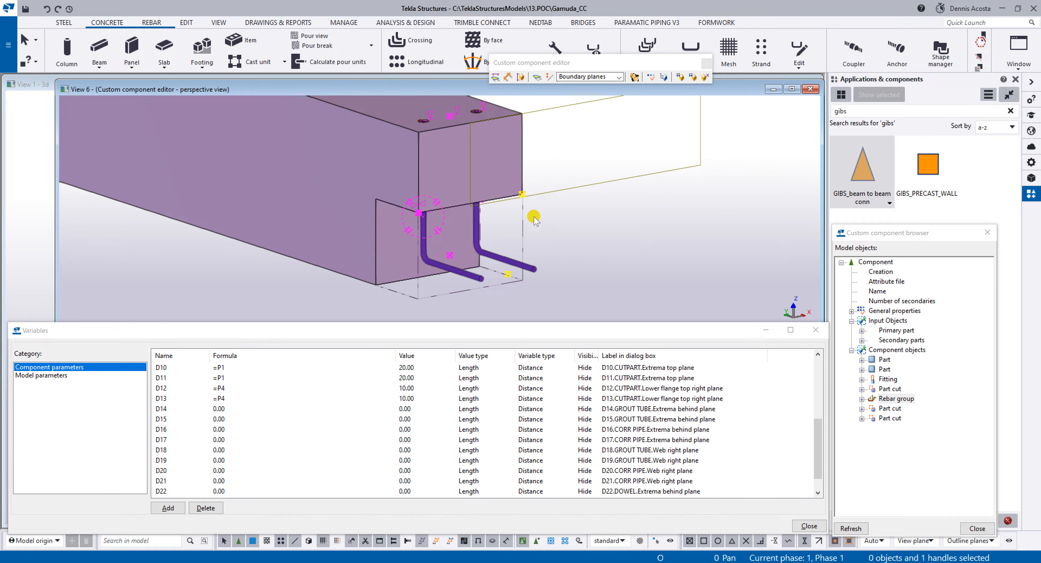
mouse_move(505, 220)
middle_mouse_down("ctrl")
mouse_move(279, 233)
mouse_move(416, 195)
mouse_move(425, 257)
mouse_move(309, 212)
mouse_move(416, 192)
middle_mouse_up("ctrl")
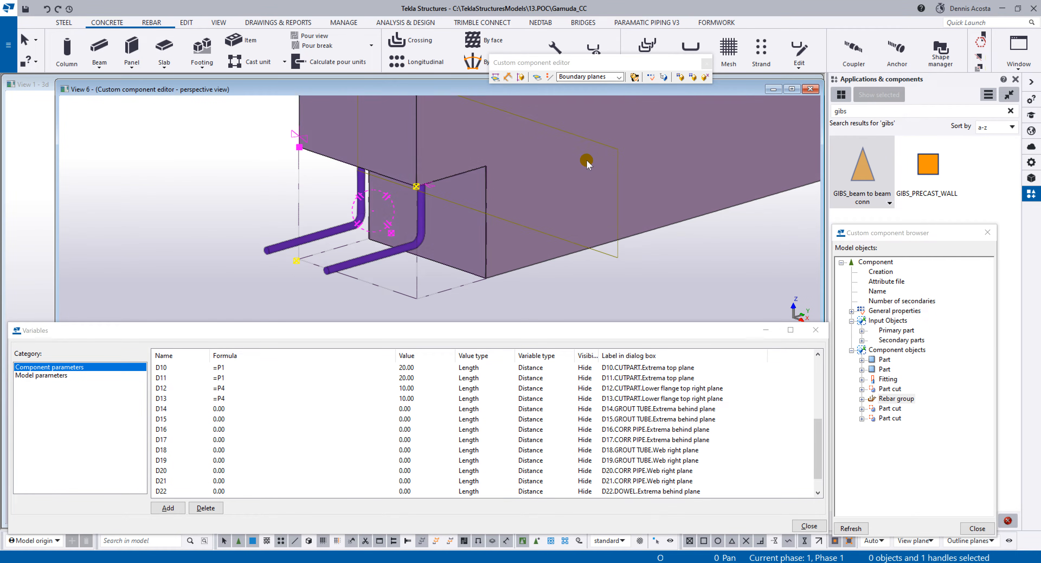
middle_click_drag(331, 168, 371, 234, "ctrl")
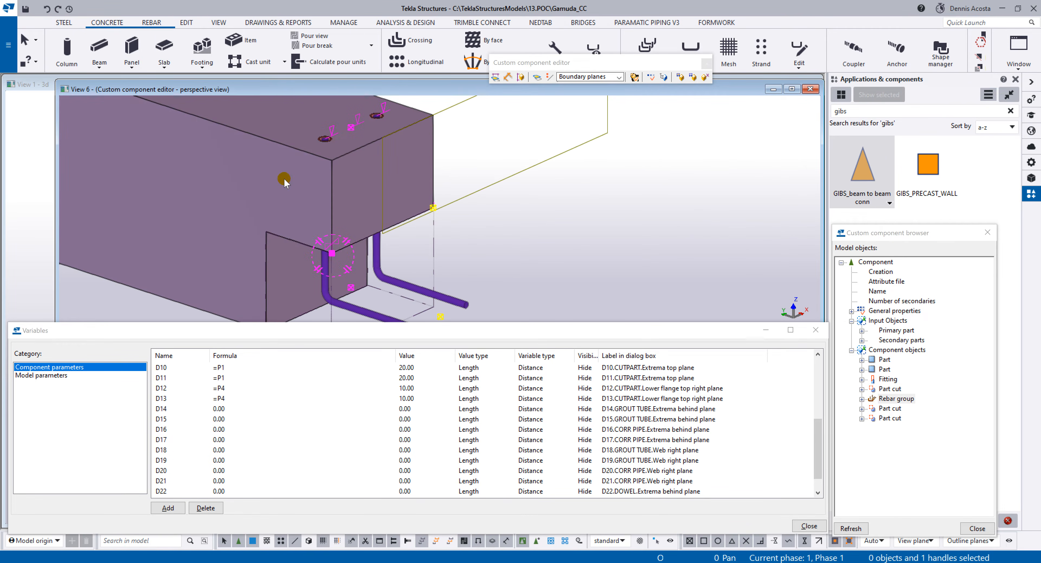
right_click(441, 220)
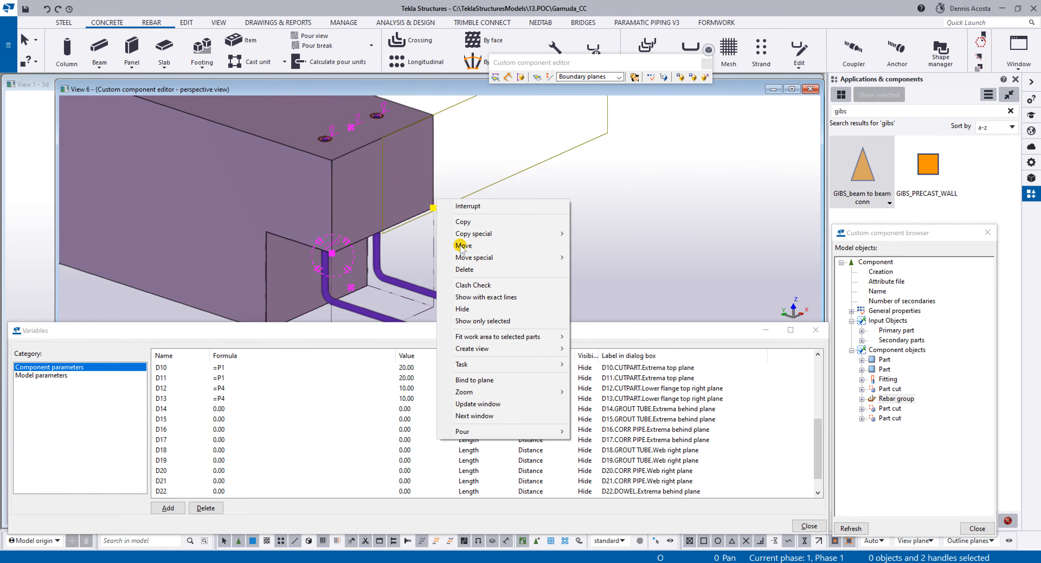
left_click(476, 380)
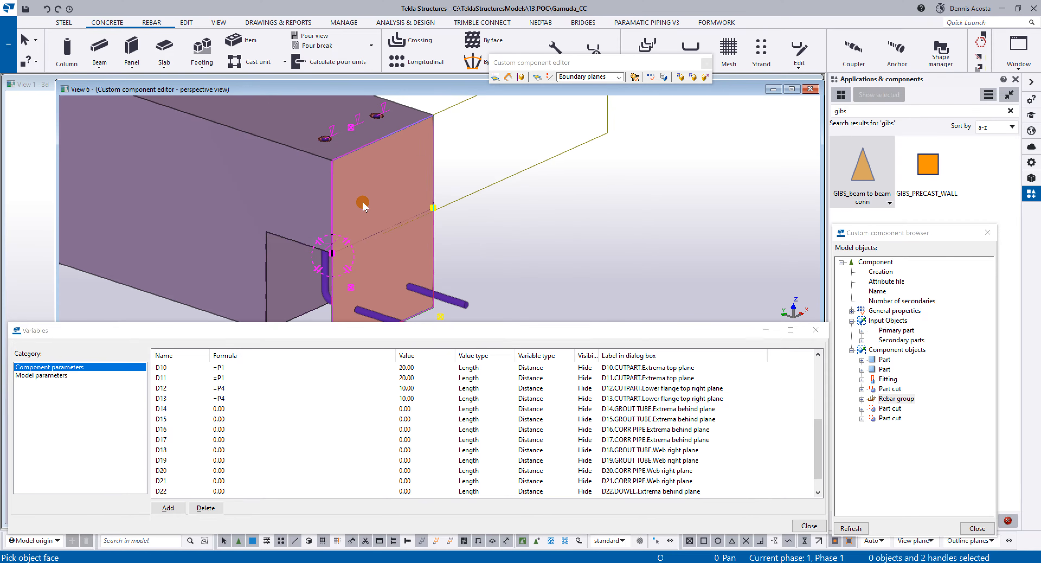
left_click(363, 202)
left_click_drag(816, 431, 818, 487)
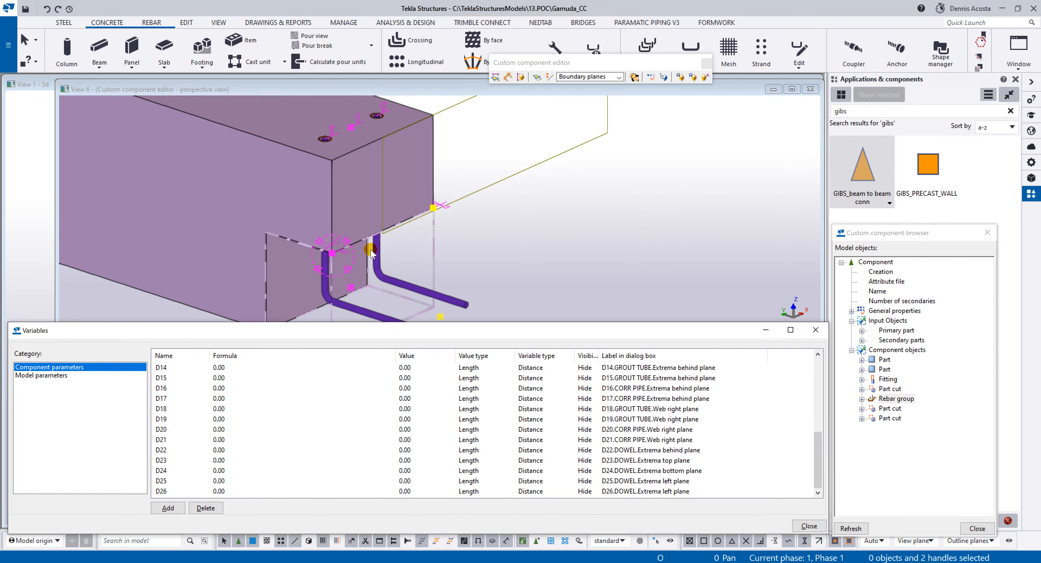
Step: Bind the dowel rebar group's two notch-corner handles to the notch's underside face using Cut planes
middle_click_drag(404, 217, 363, 197, "ctrl")
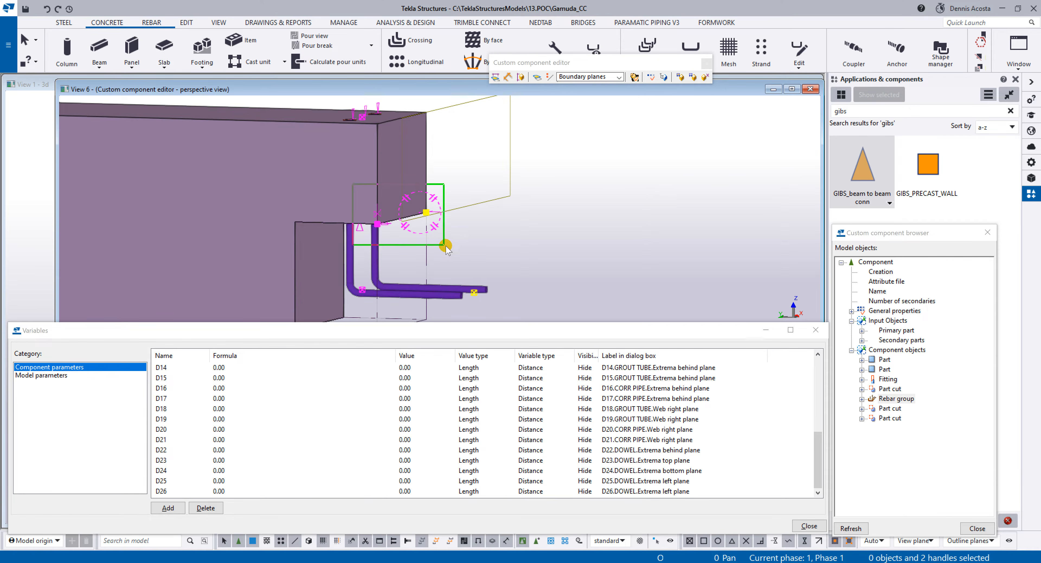
left_click(620, 76)
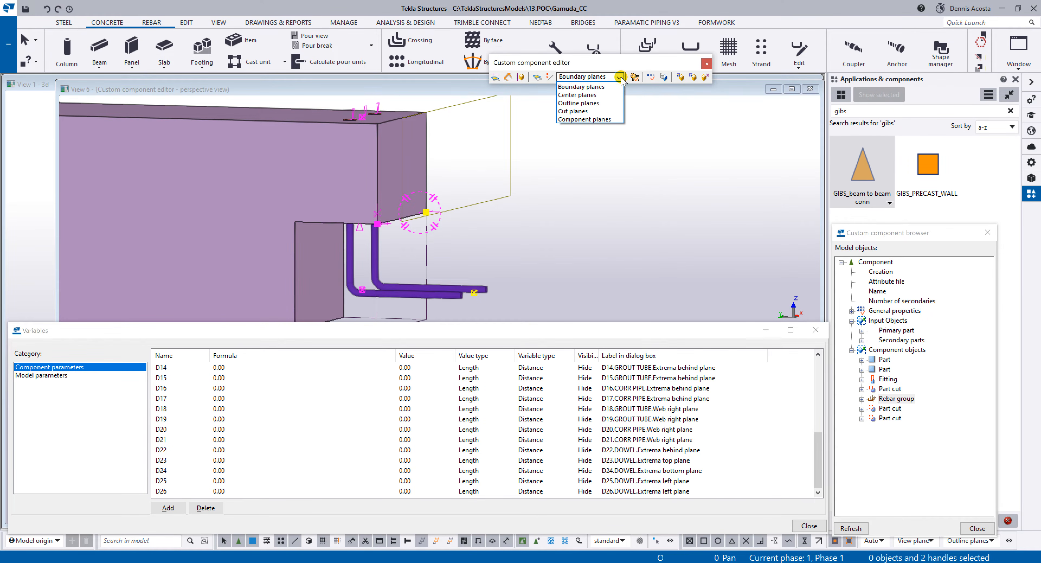
left_click(573, 111)
right_click(379, 224)
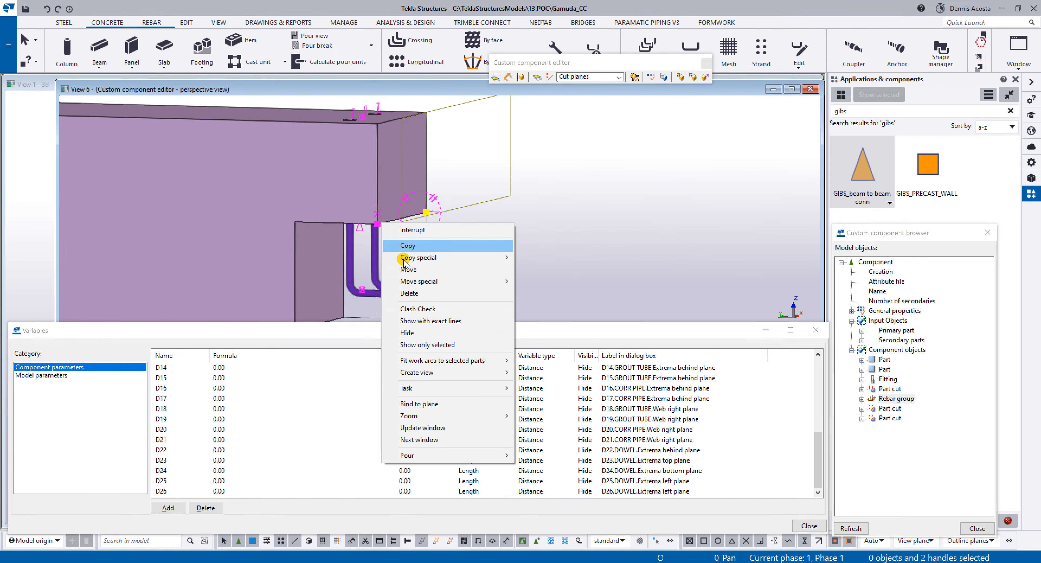
left_click(424, 403)
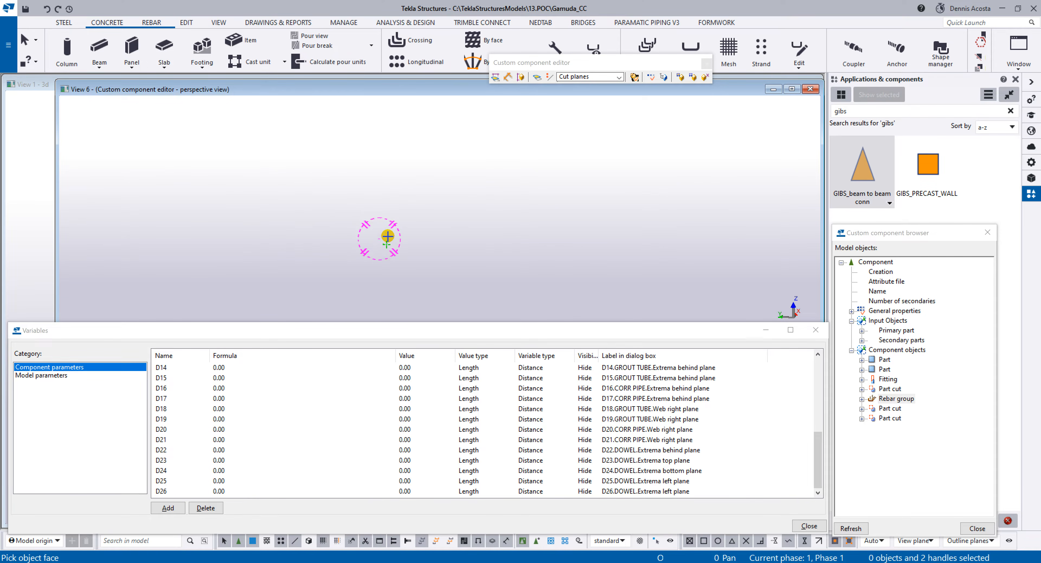
key("ctrl+p")
scroll(451, 232, "up", 4)
middle_click_drag(450, 233, 469, 148, "ctrl")
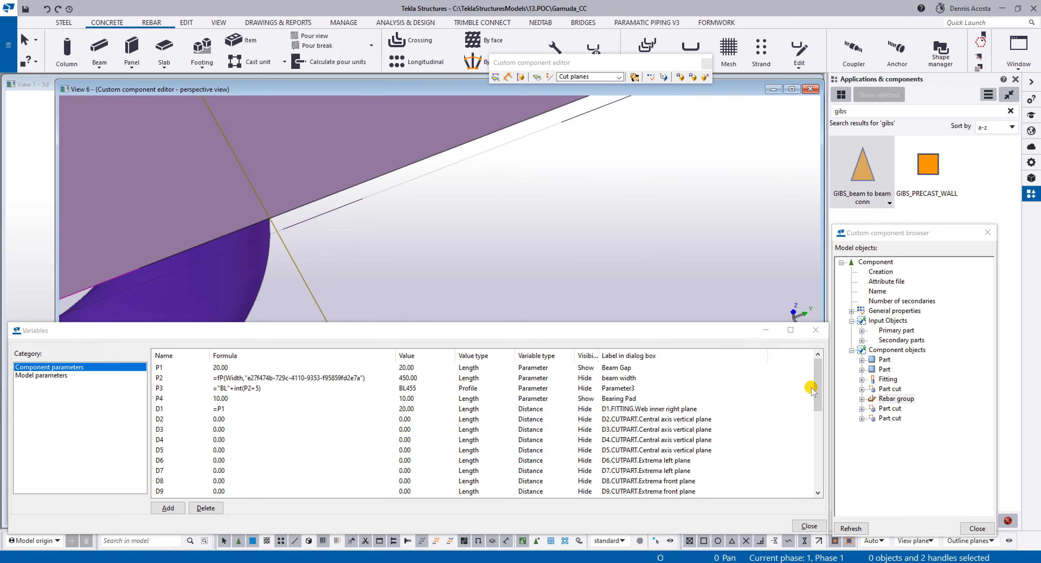
left_click_drag(817, 368, 817, 445)
scroll(452, 236, "down", 3)
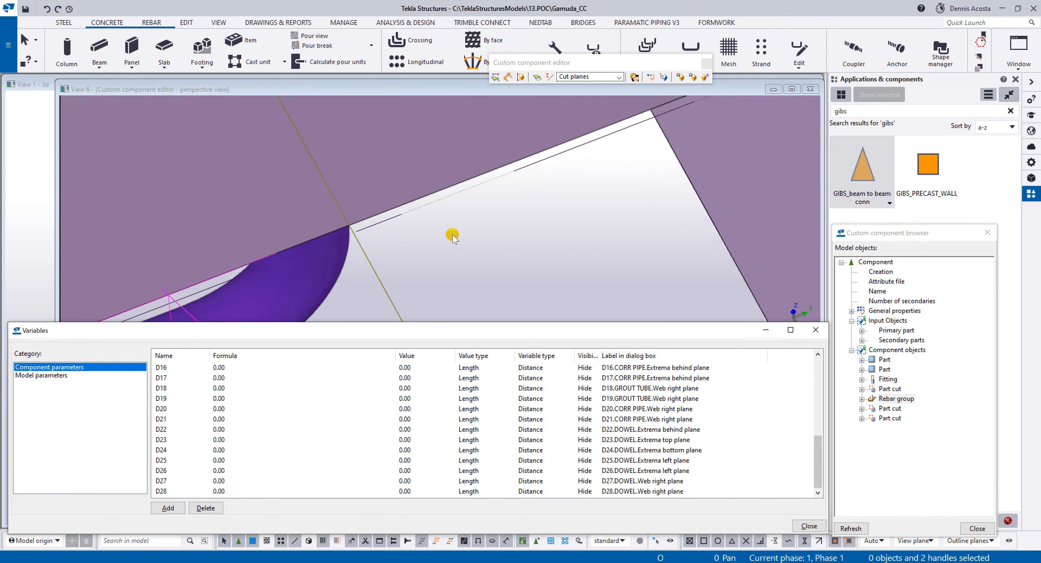
scroll(453, 234, "down", 4)
right_click(453, 177)
left_click(468, 181)
scroll(438, 227, "down", 2)
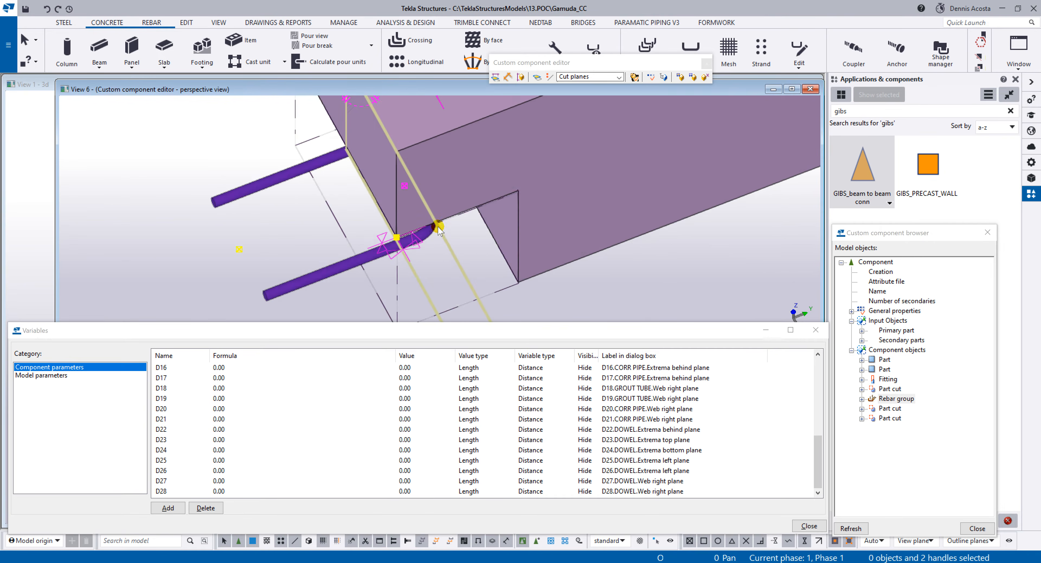
Step: Bind the upper and lower handles of both grout tubes to the secondary beam's end face using Boundary planes
scroll(438, 227, "down", 3)
middle_click_drag(436, 222, 444, 186, "ctrl")
scroll(467, 125, "up", 2)
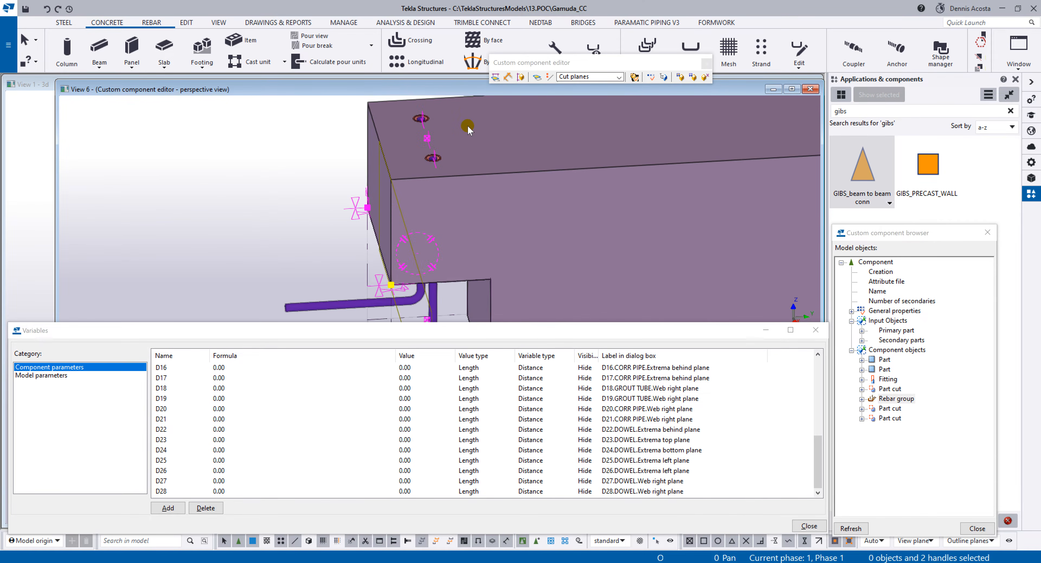
scroll(456, 192, "down", 2)
middle_click_drag(463, 222, 441, 202, "ctrl")
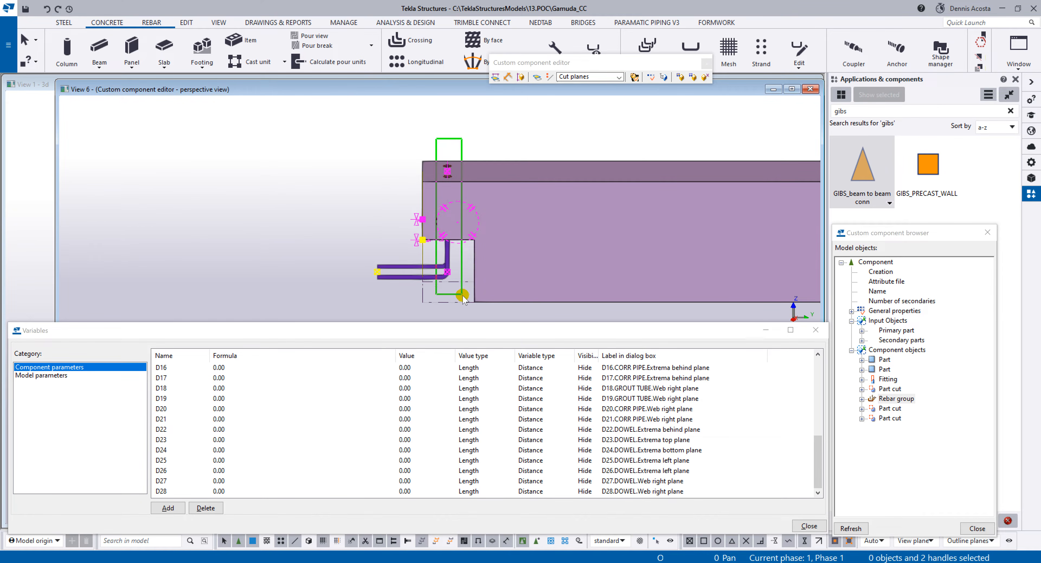
left_click(448, 267)
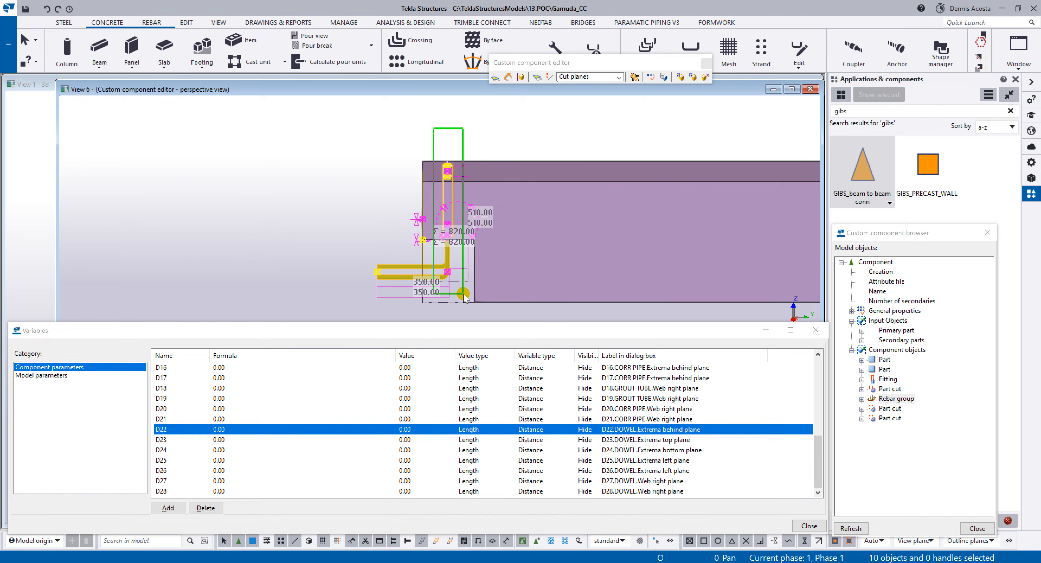
left_click(446, 164)
right_click(448, 164)
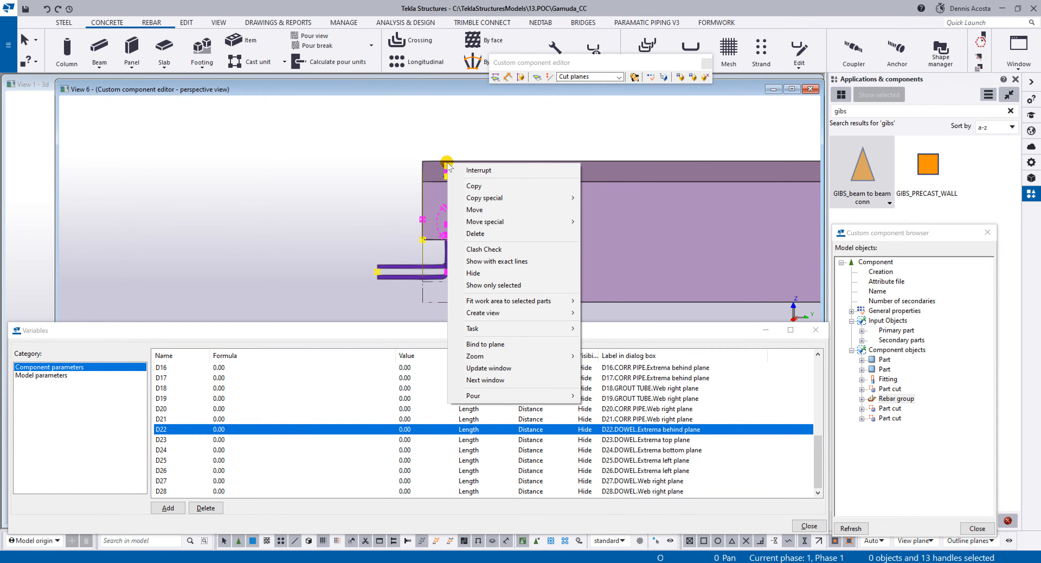
left_click(505, 344)
middle_click_drag(405, 206, 508, 184, "ctrl")
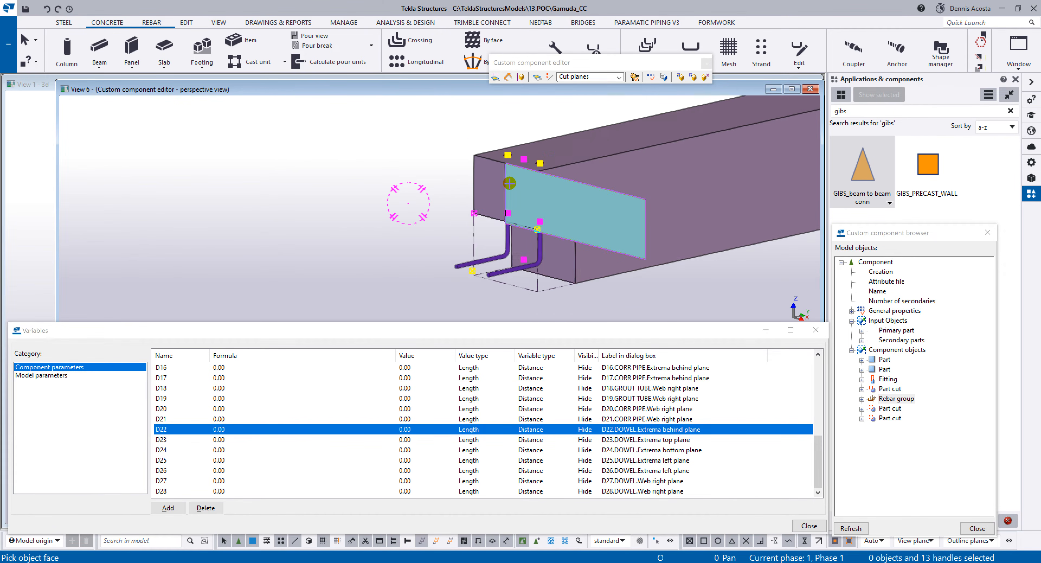
scroll(510, 184, "up", 2)
left_click(611, 76)
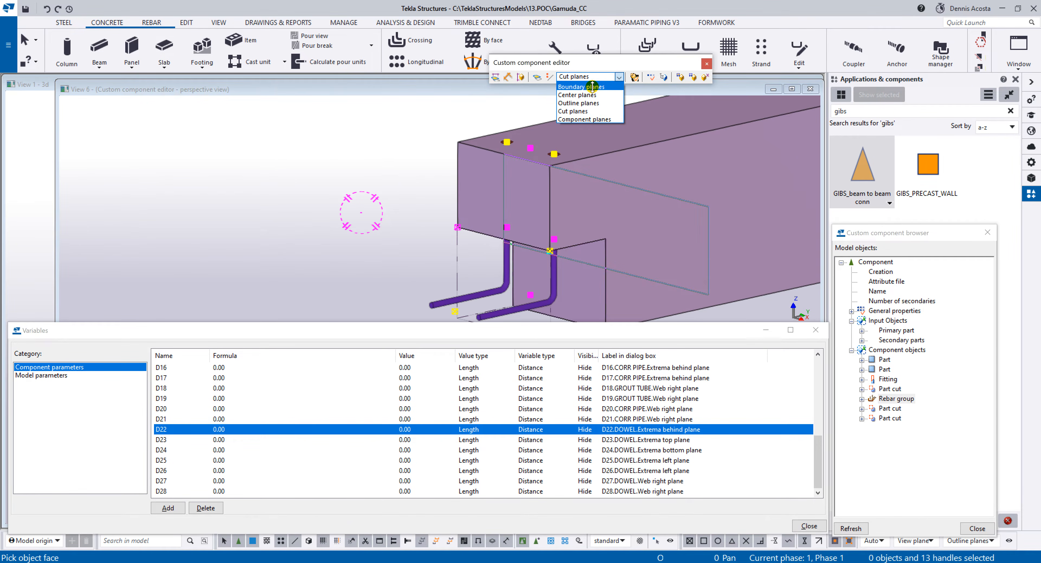
left_click(582, 86)
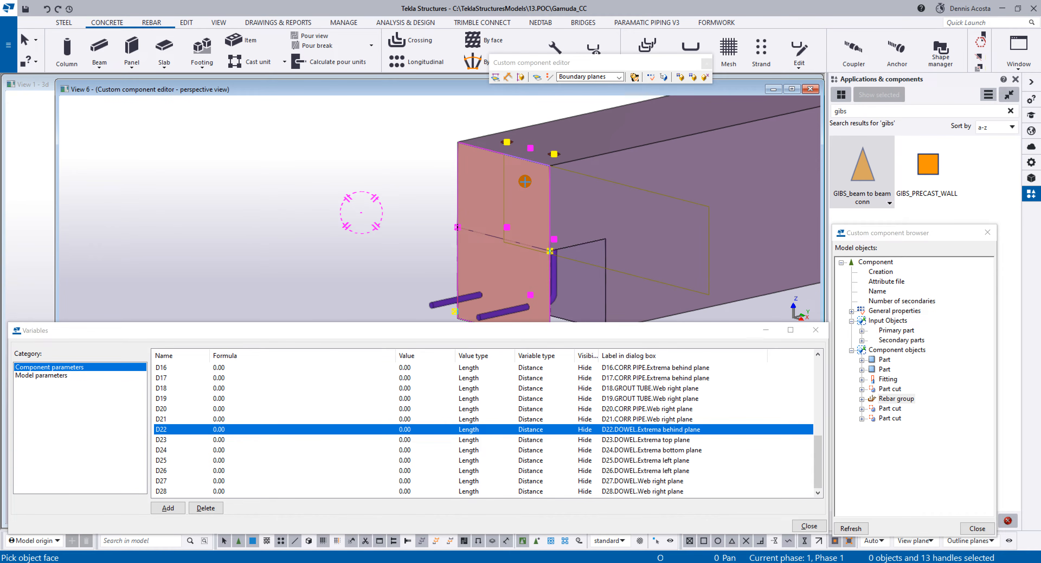
left_click(525, 181)
scroll(735, 480, "down", 2)
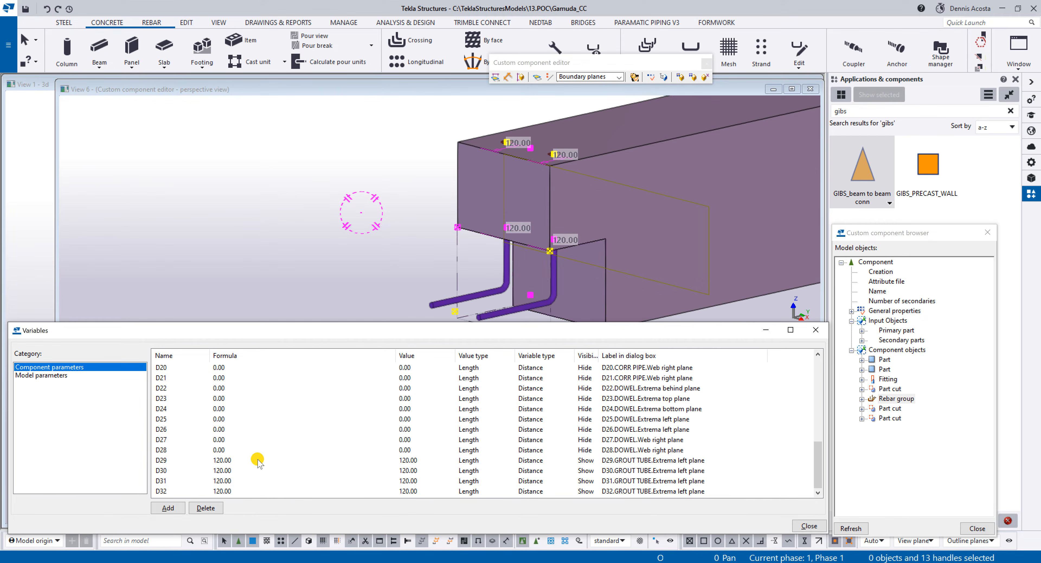
Step: Add a new component parameter P5 with a formula value of 120
left_click(168, 508)
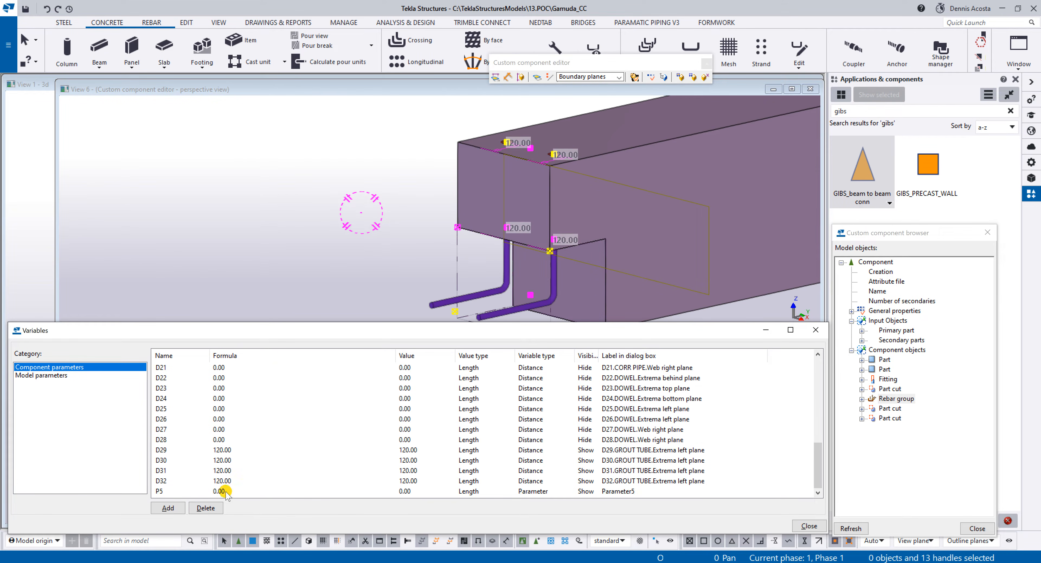
left_click(235, 490)
left_click(177, 490)
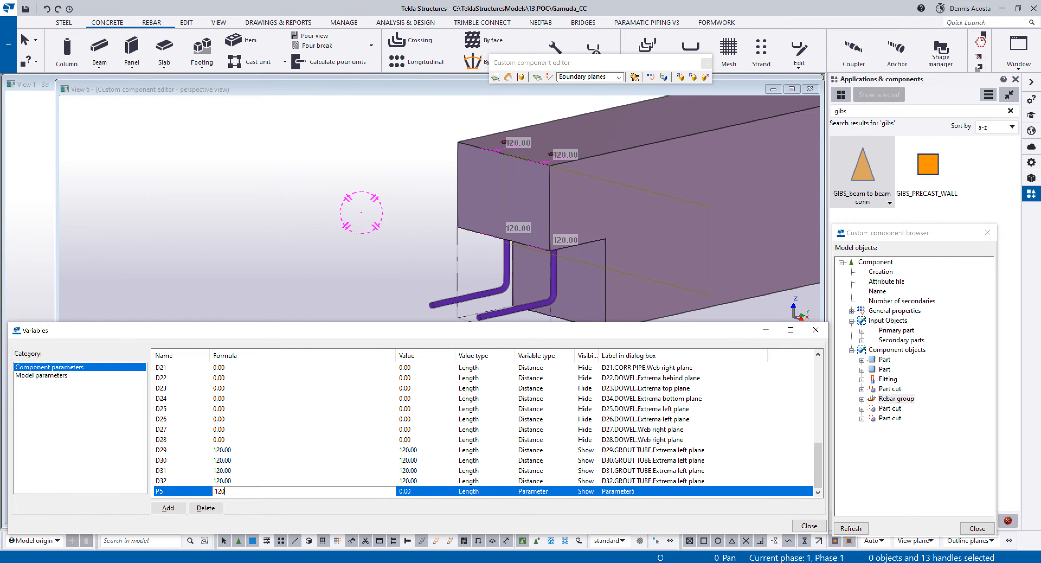
left_click(177, 490)
Step: Set the formulas of the grout tube distances D29 to D32 to =P5
left_click(226, 451)
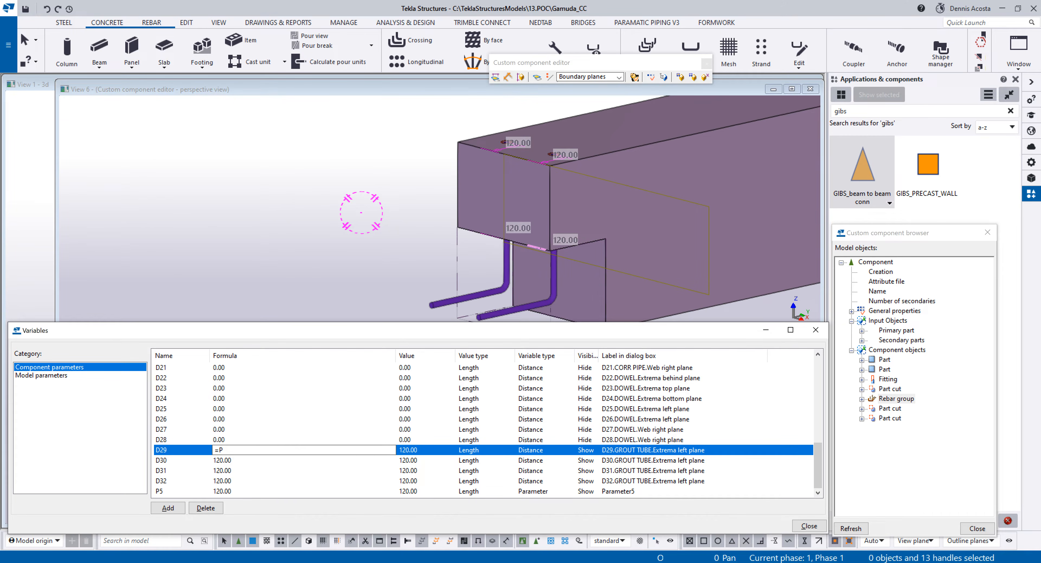
left_click(186, 458)
left_click(233, 463)
key("ctrl+v")
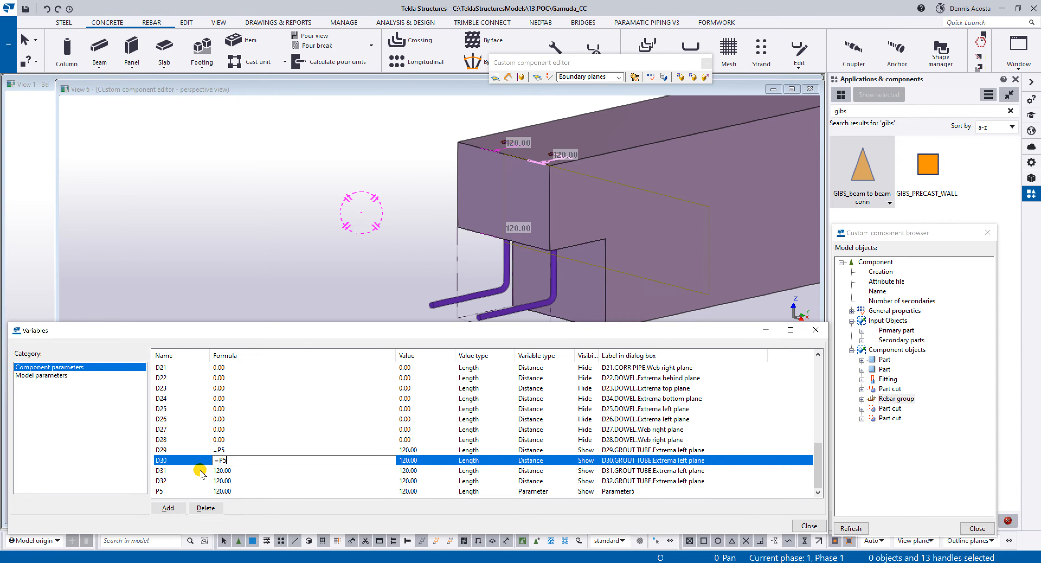
left_click(198, 471)
key("ctrl+v")
left_click(221, 481)
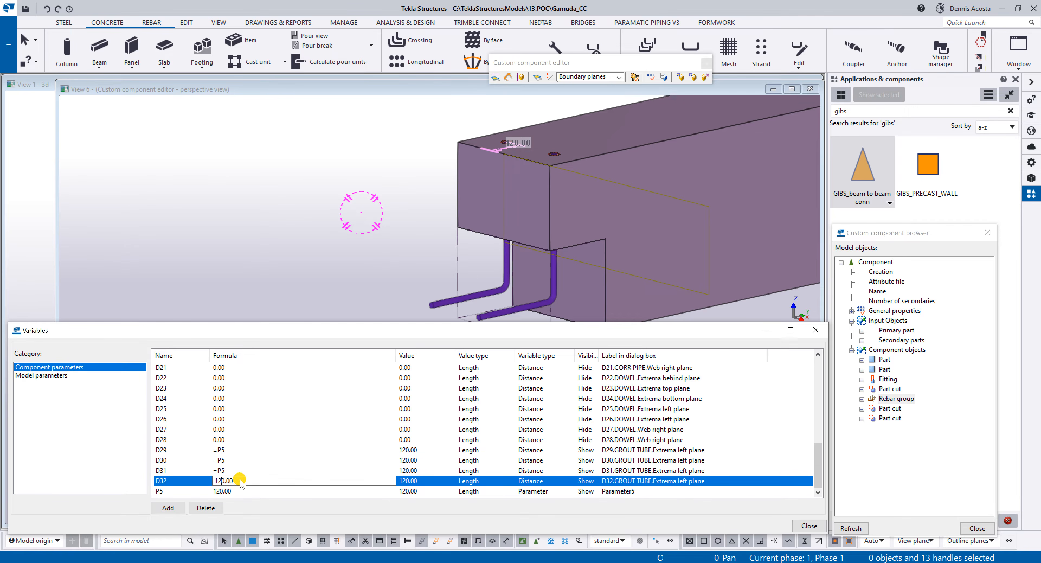
key("ctrl+v")
Step: Set the visibility of distance variables D29 to D32 to Hide
left_click(591, 450)
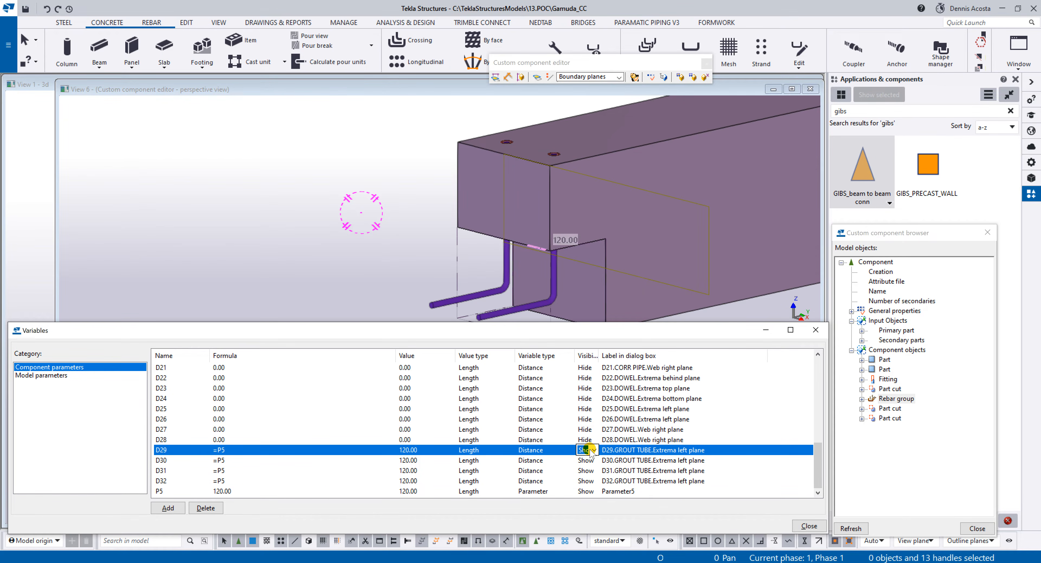
key("h")
key("Down")
key("h")
key("Down")
key("h")
key("Down")
key("h")
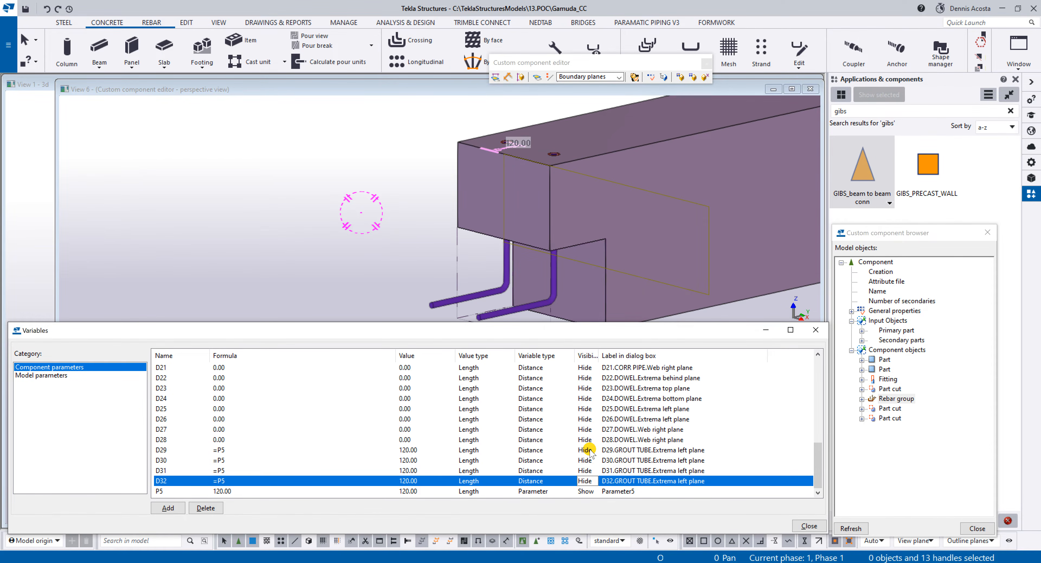
Step: Label parameter P5 as "Dowel from Beam Edge"
left_click(634, 492)
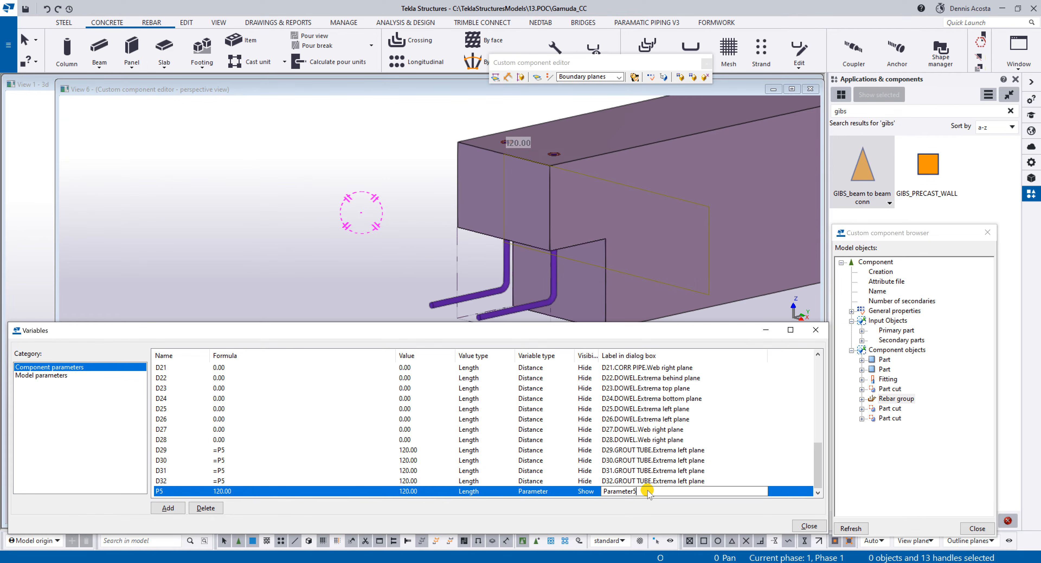
type("Dowel from Beam Edge")
left_click(507, 518)
Step: Set the Dowel from Beam Edge parameter P5 to 150 and check the sleeve positions at the beam end
scroll(535, 159, "down", 3)
mouse_move(557, 171)
middle_mouse_down("ctrl")
mouse_move(529, 182)
mouse_move(575, 192)
mouse_move(568, 221)
middle_mouse_up("ctrl")
scroll(574, 189, "up", 2)
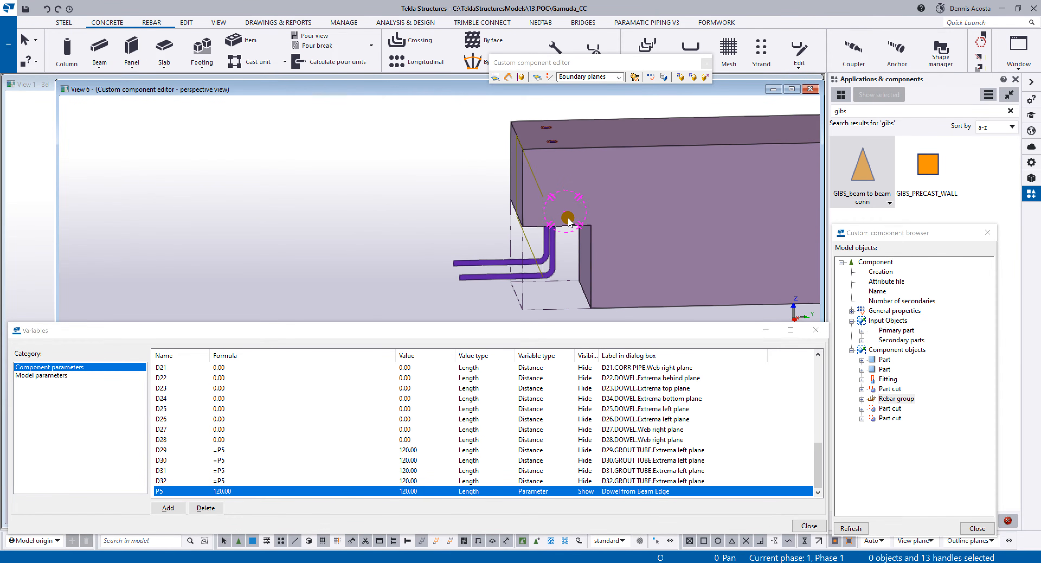
middle_click_drag(554, 153, 573, 170, "ctrl")
left_click(234, 491)
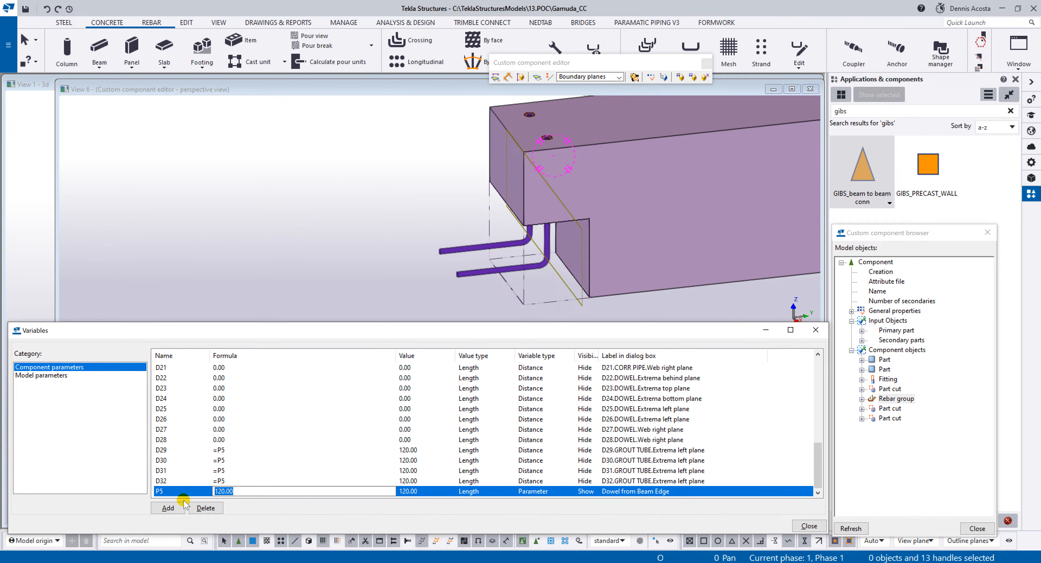
mouse_move(542, 193)
middle_mouse_down()
mouse_move(532, 232)
mouse_move(508, 230)
middle_mouse_up()
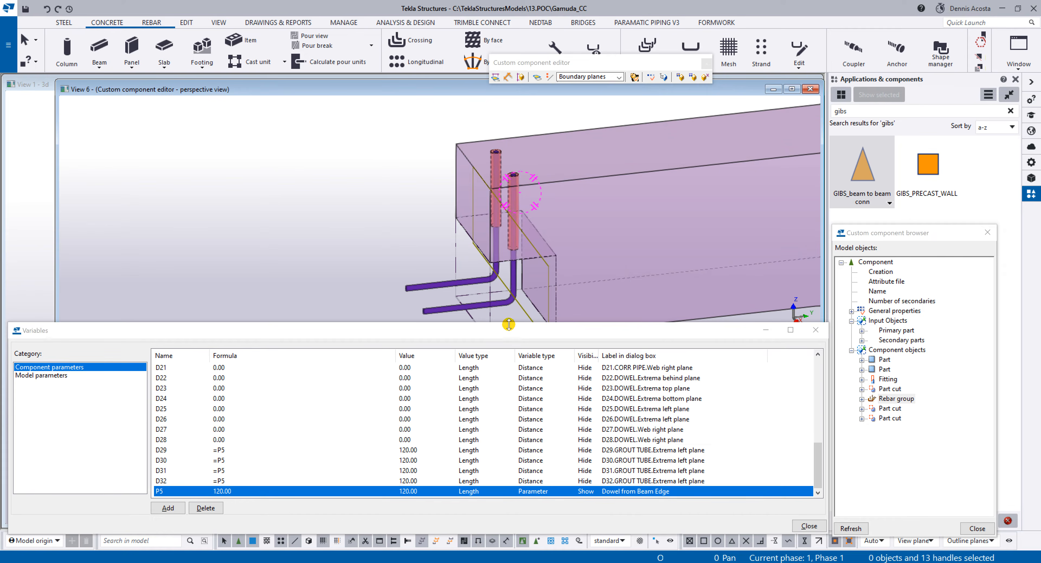
left_click(259, 487)
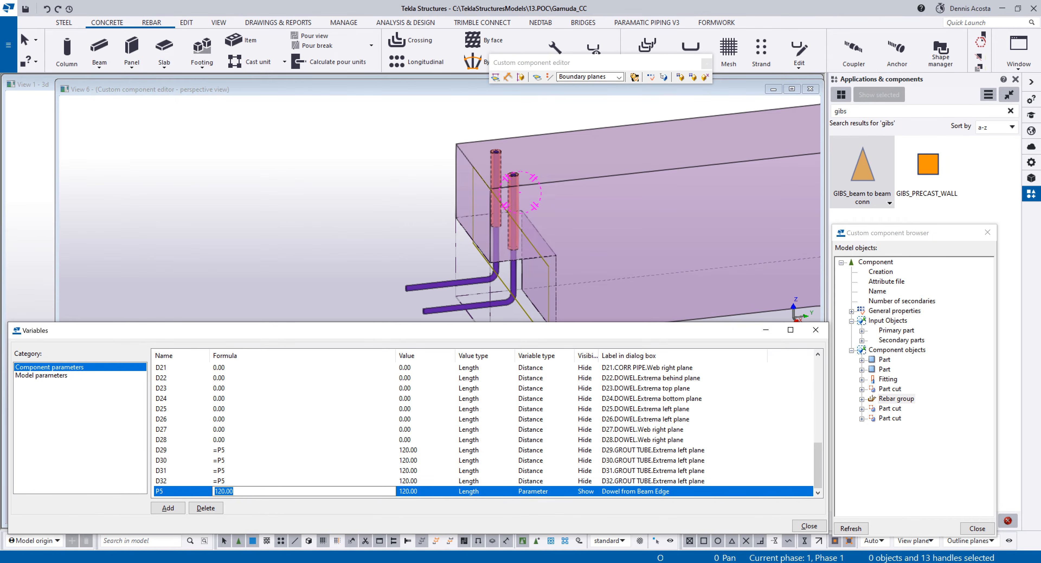
left_click(170, 493)
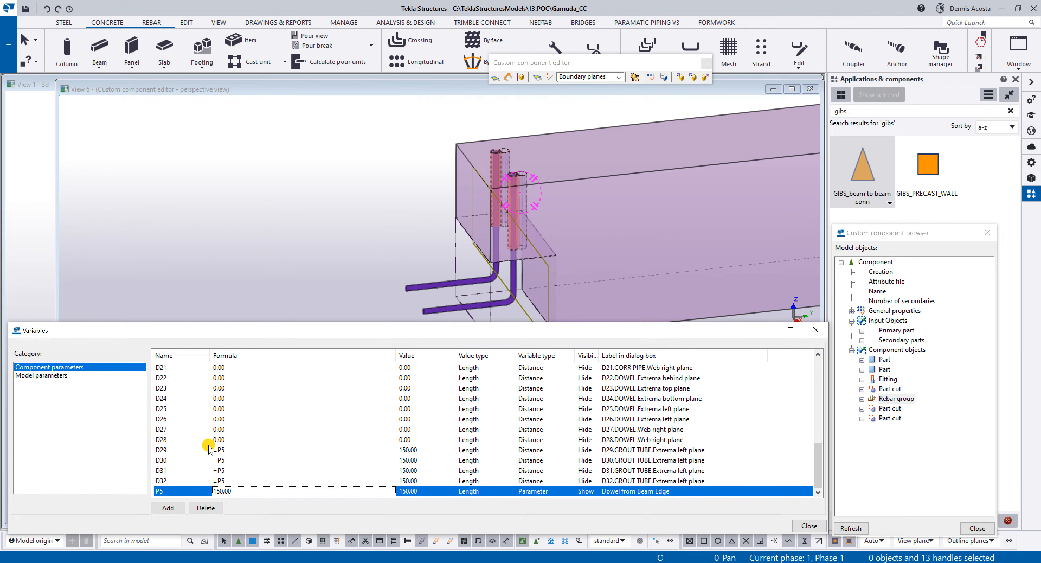
scroll(521, 207, "up", 5)
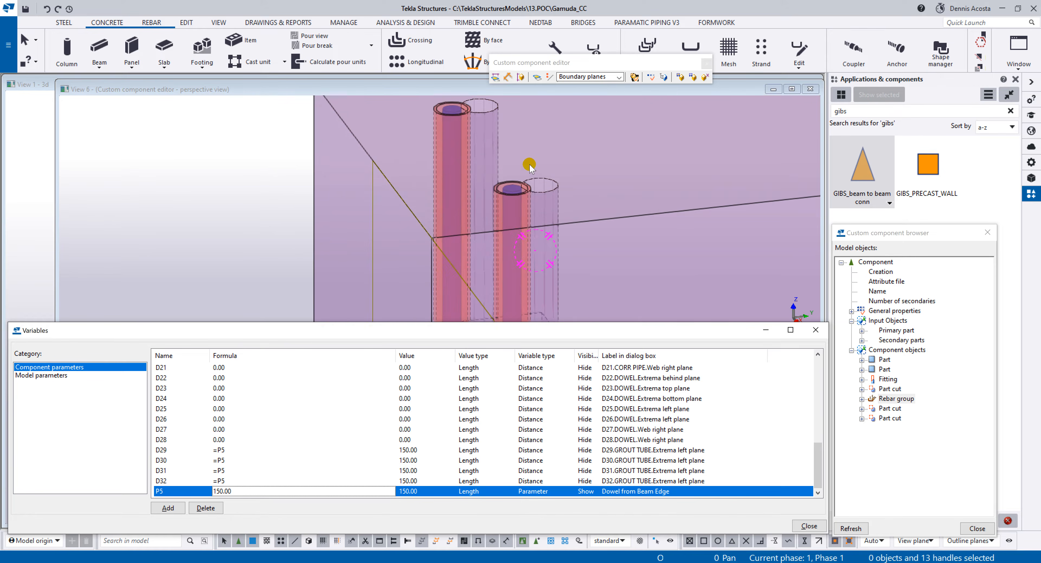
Step: Check the shifted sleeves against the dowels, and undo the last Dowel from Beam Edge change
middle_click_drag(528, 182, 516, 117)
scroll(516, 117, "down", 2)
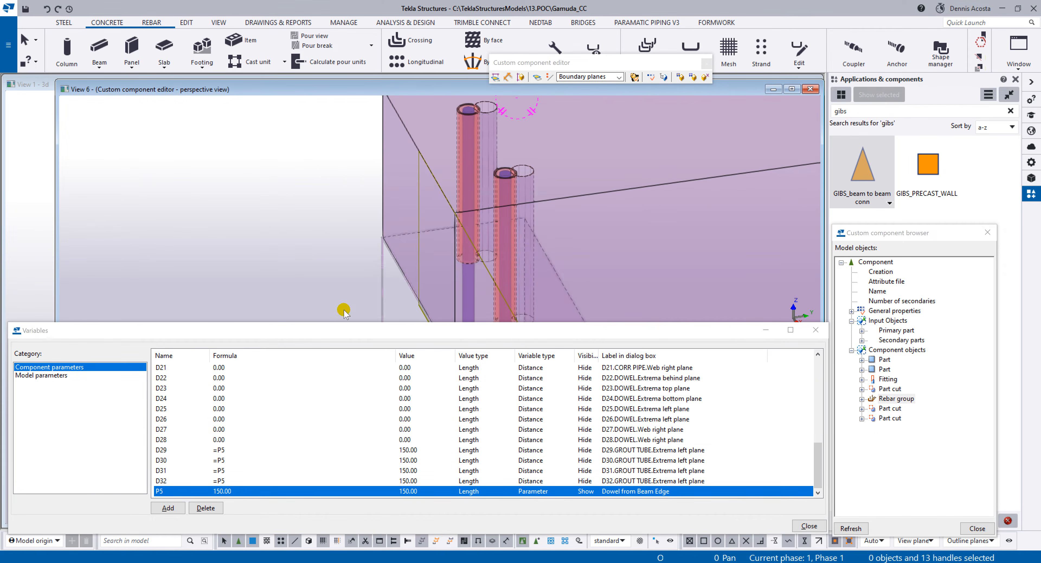
scroll(483, 176, "down", 3)
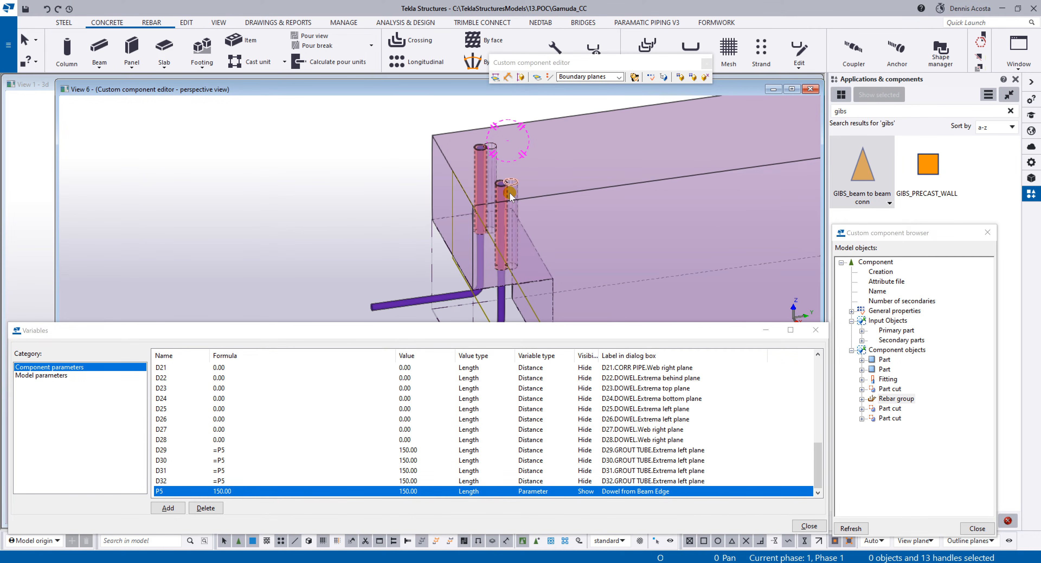
middle_click_drag(482, 176, 464, 158)
key("ctrl+z")
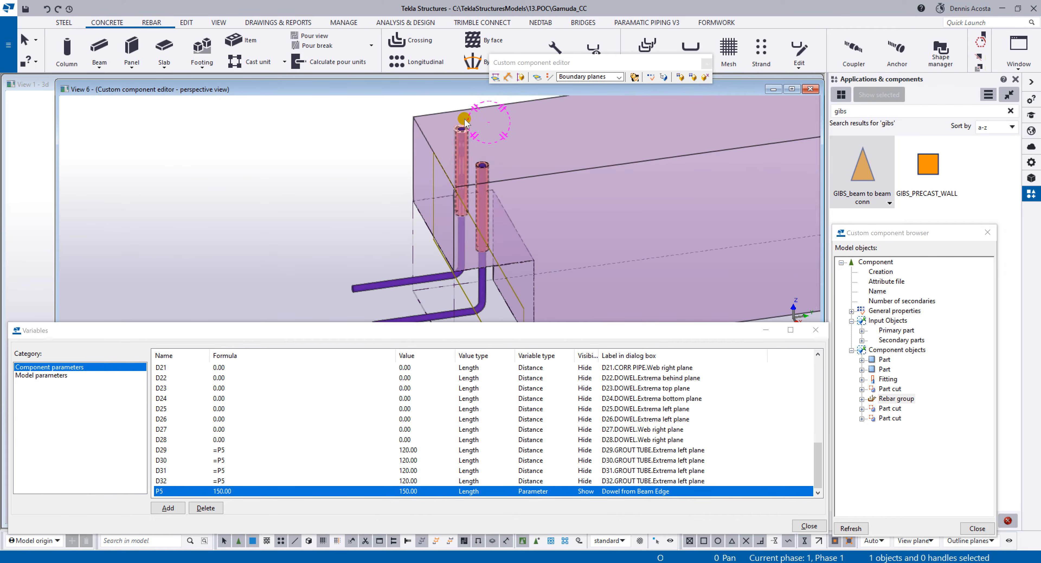
Step: Try to bind the end handles of both dowel sleeves together to the beam's end face
left_click(466, 127)
left_click_drag(437, 100, 504, 265)
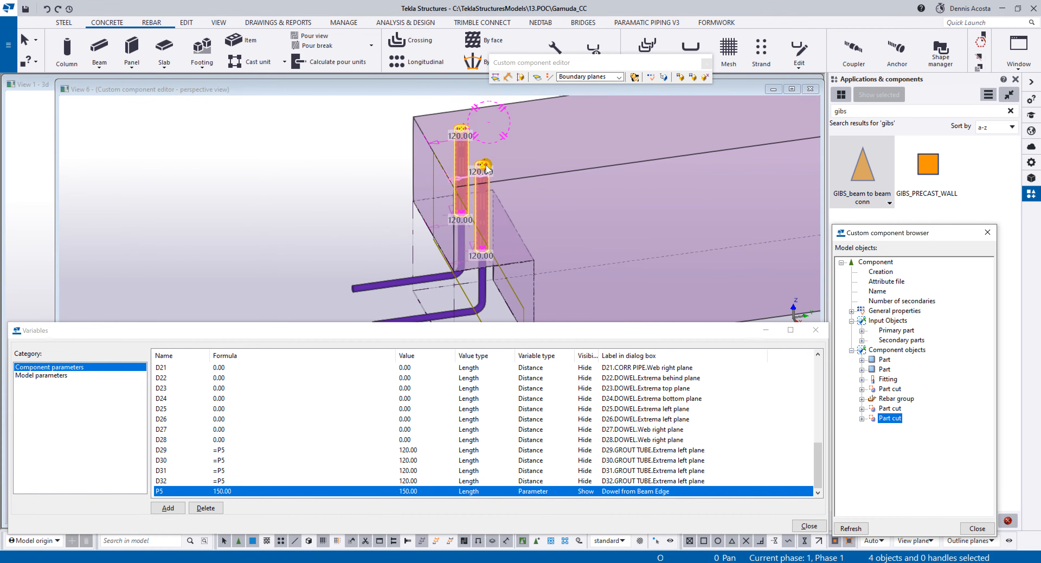
left_click_drag(439, 111, 512, 276, "alt")
right_click(476, 164)
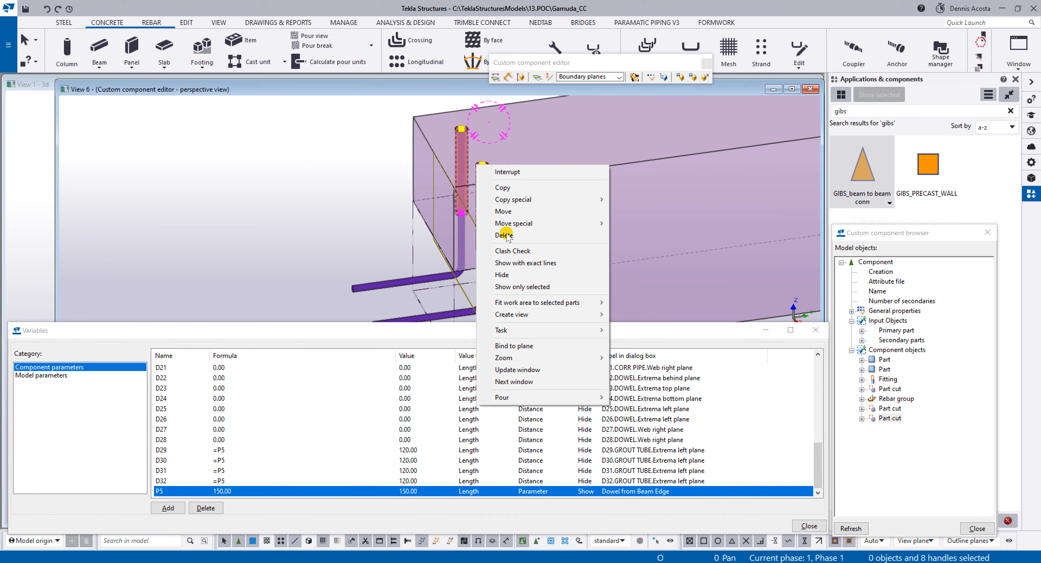
left_click(510, 346)
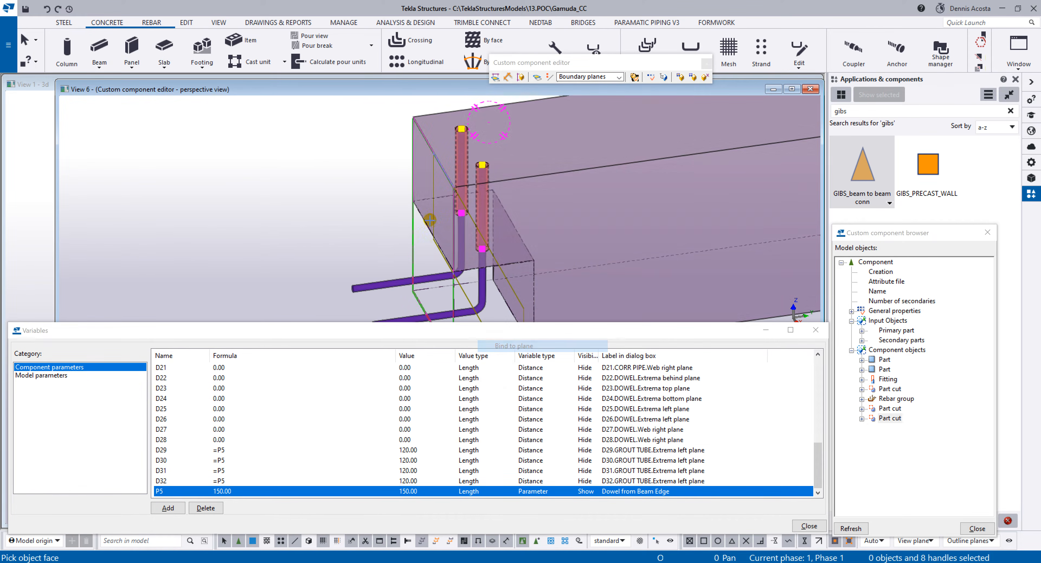
left_click(429, 201)
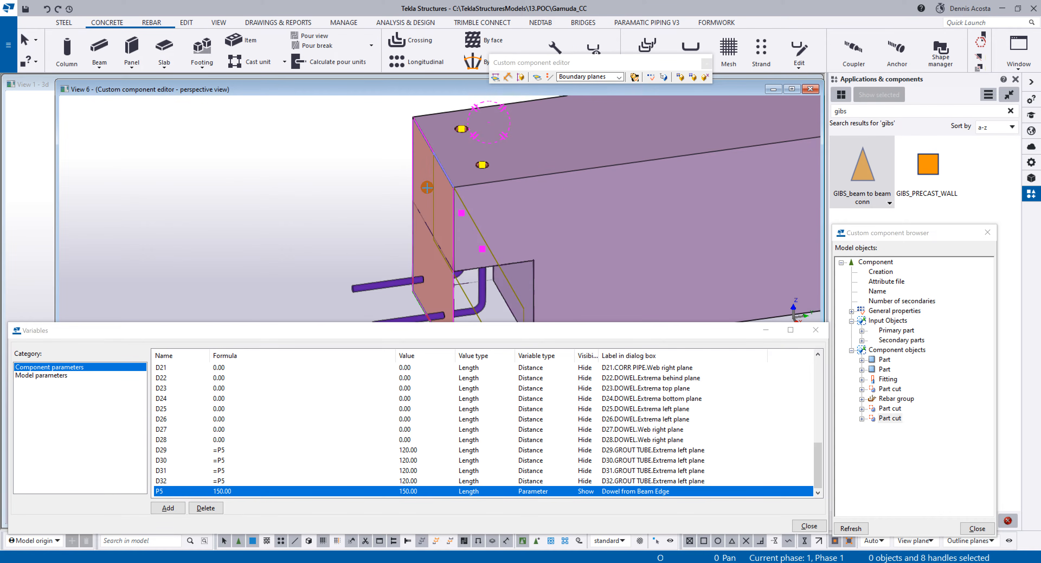
left_click(337, 394)
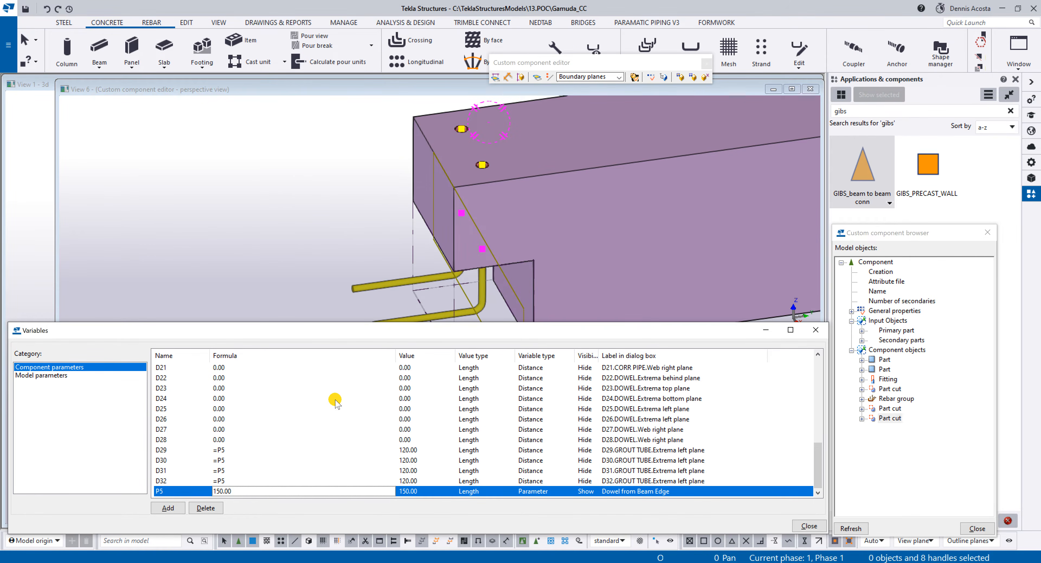
right_click(294, 153)
left_click(348, 157)
left_click(349, 155)
Step: Try to bind all handles of the dowel rebar group together to the beam's end face
scroll(498, 213, "up", 2)
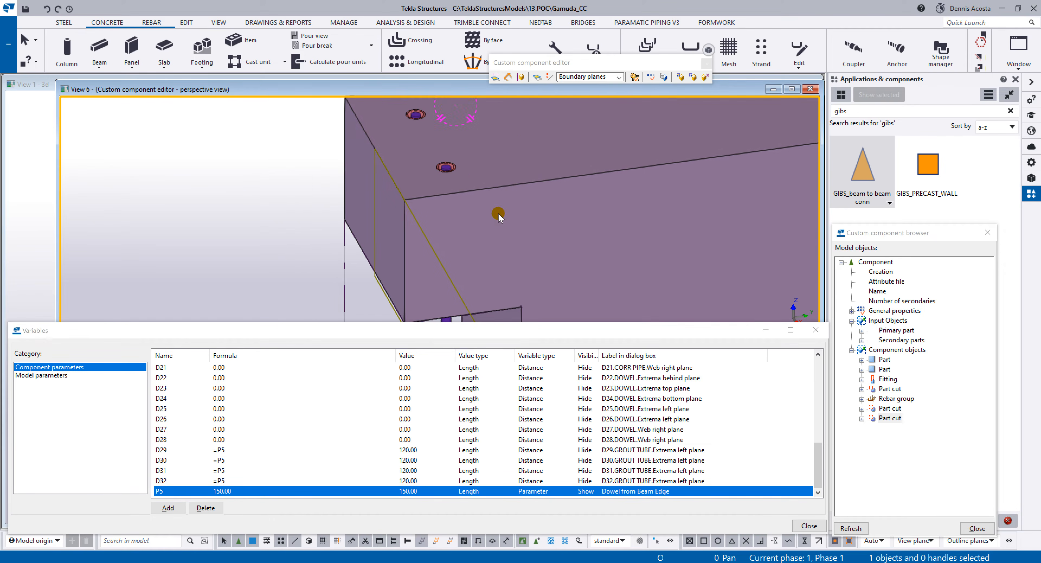
scroll(498, 213, "down", 4)
left_click(451, 255)
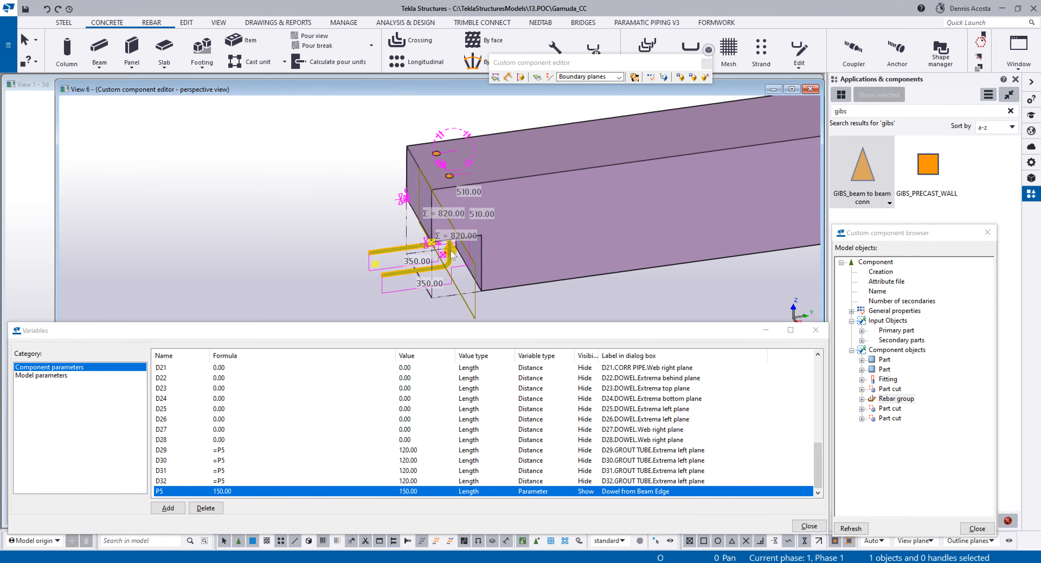
middle_click_drag(451, 250, 441, 178, "ctrl")
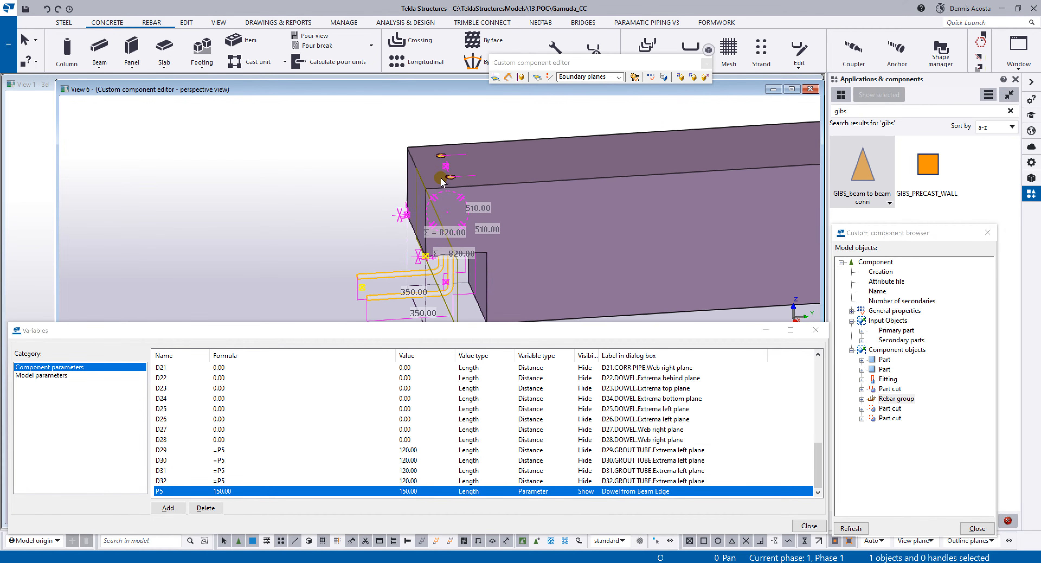
left_click(473, 299)
right_click(461, 175)
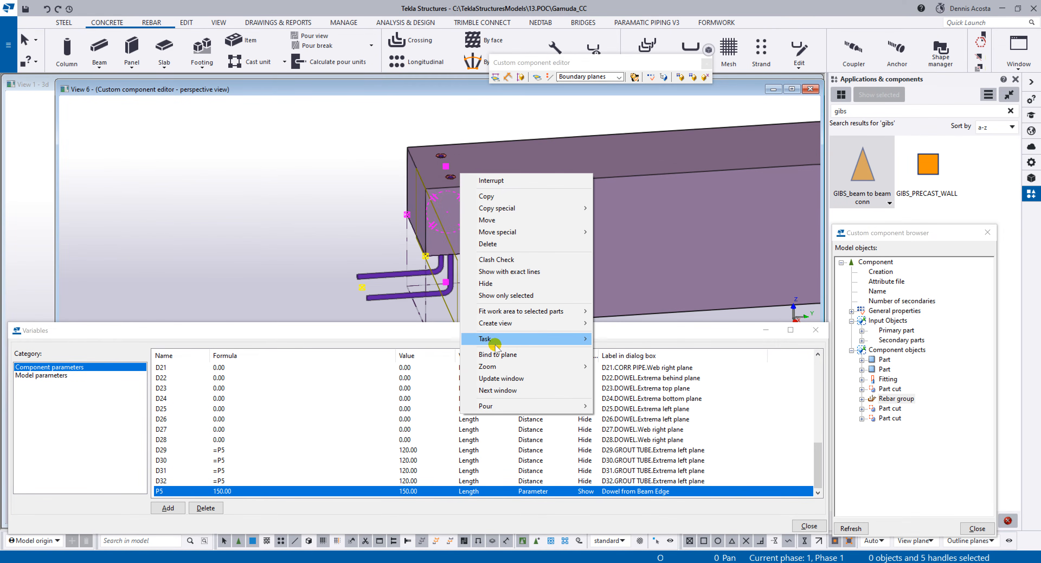
left_click(497, 353)
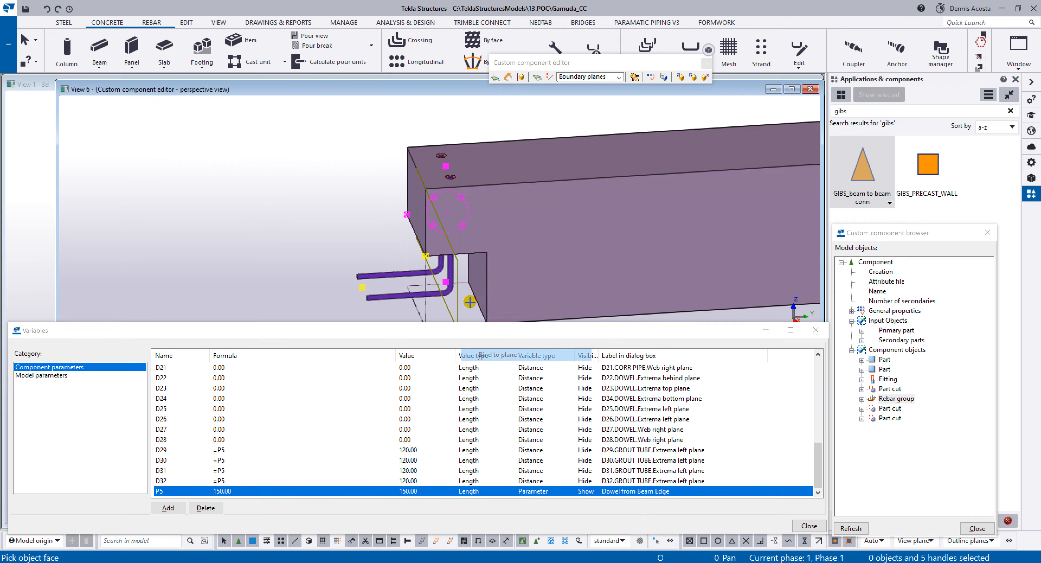
left_click(413, 192)
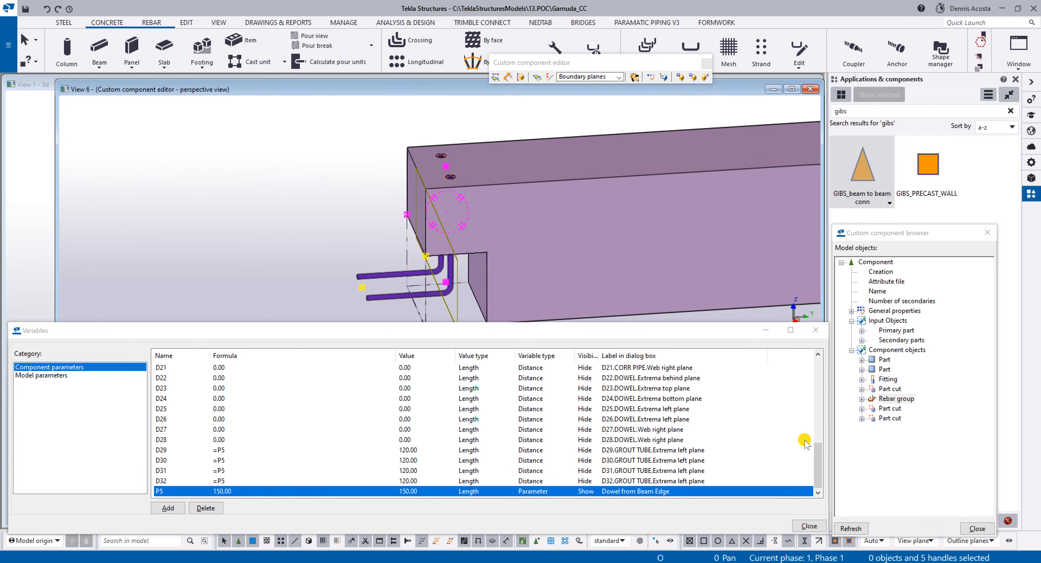
left_click(820, 470)
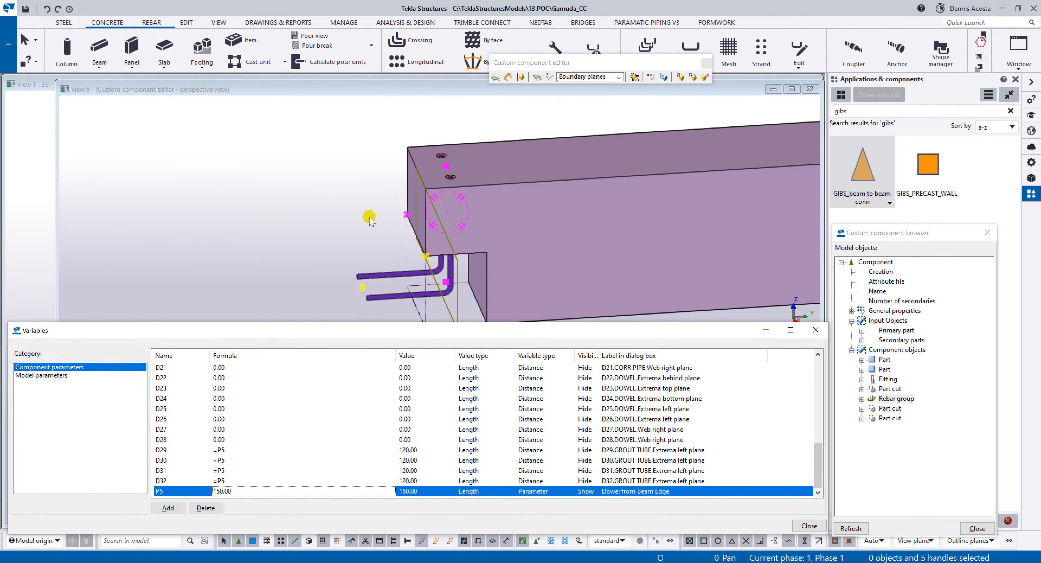
Step: Bind the upper handle of the dowel rebar group to the beam's end face
middle_click_drag(359, 240, 376, 207)
scroll(349, 222, "down", 2)
scroll(414, 164, "up", 4)
scroll(433, 172, "up", 5)
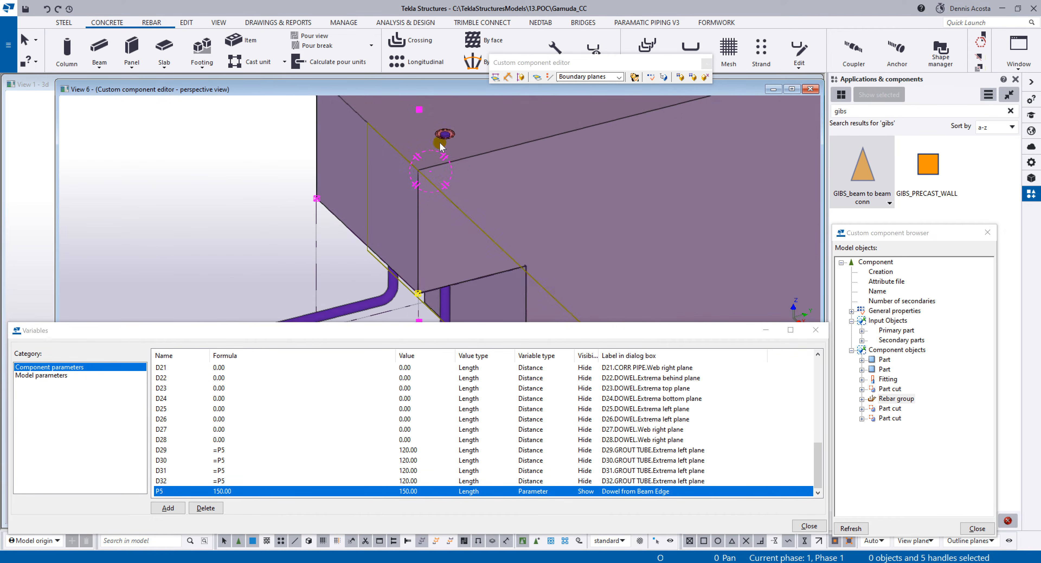
left_click(447, 172)
middle_click_drag(447, 172, 386, 192, "ctrl")
scroll(469, 144, "down", 2)
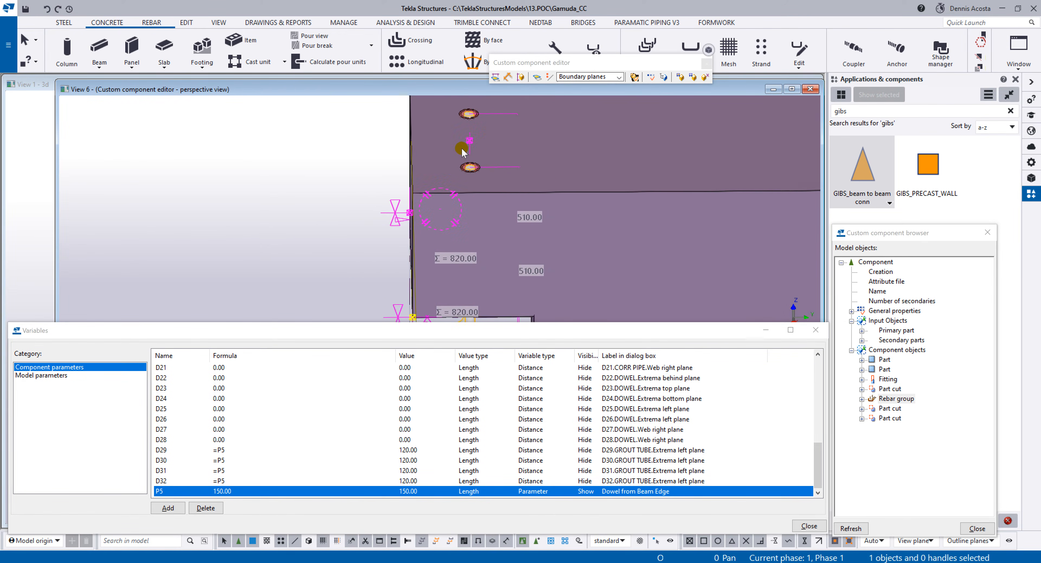
left_click(469, 142)
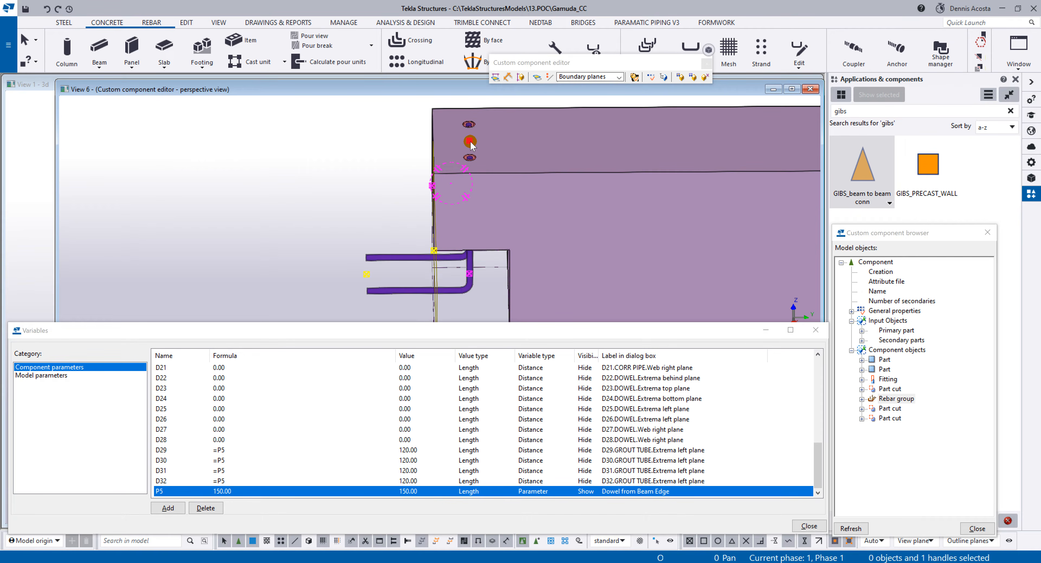
middle_click_drag(470, 141, 533, 162, "ctrl")
right_click(467, 139)
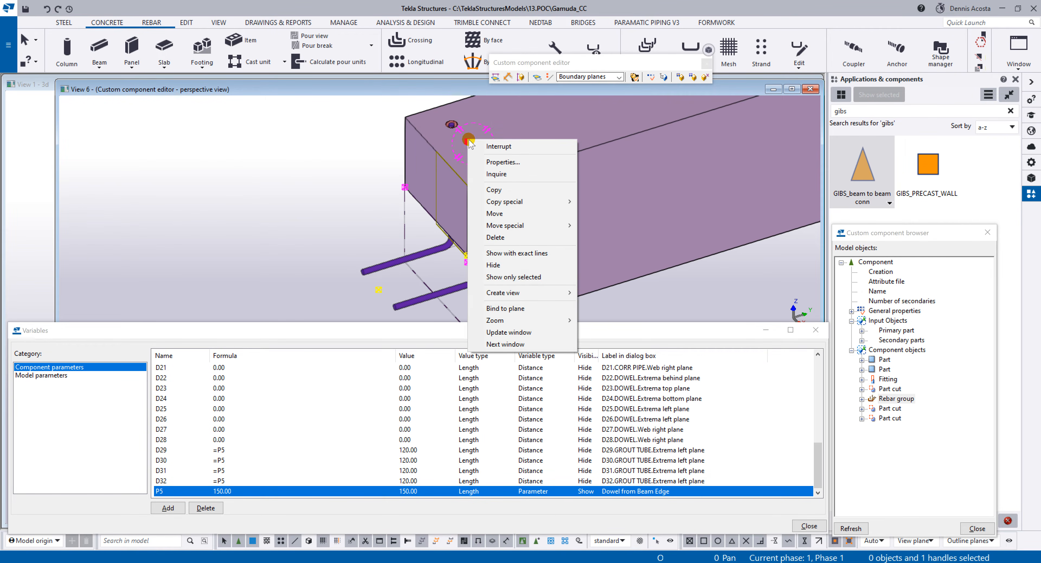
left_click(505, 308)
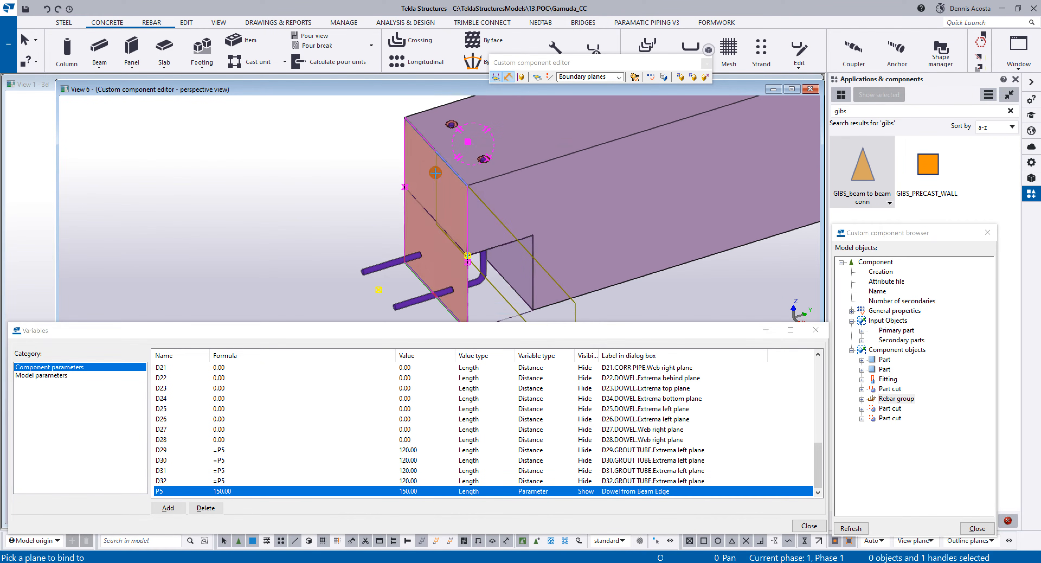
left_click(422, 167)
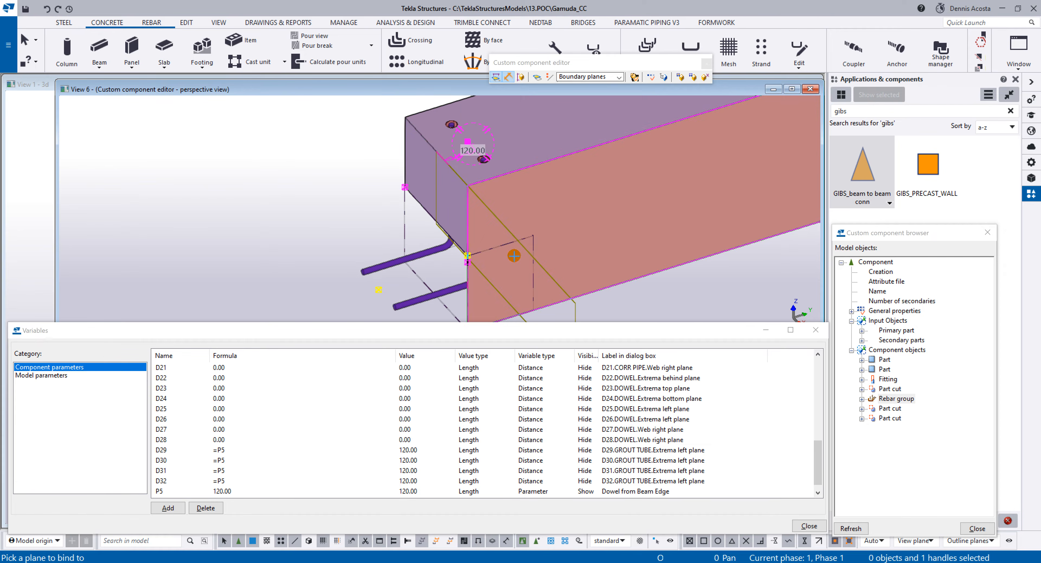
right_click(493, 166)
left_click(497, 176)
Step: Bind the lower handle of the dowel rebar group to the beam's end face
middle_click_drag(478, 259, 466, 238, "ctrl")
right_click(479, 282)
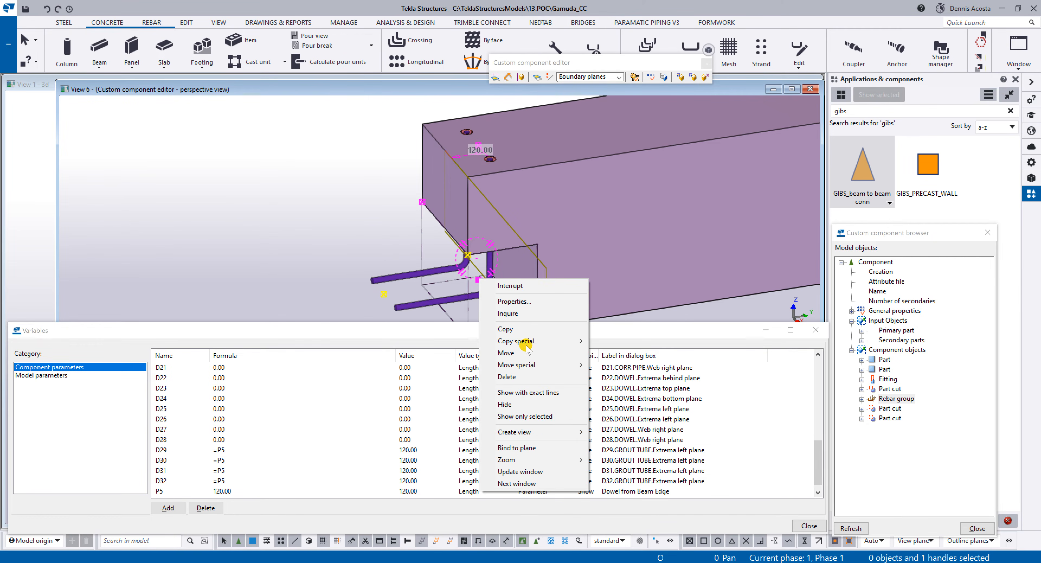
left_click(529, 440)
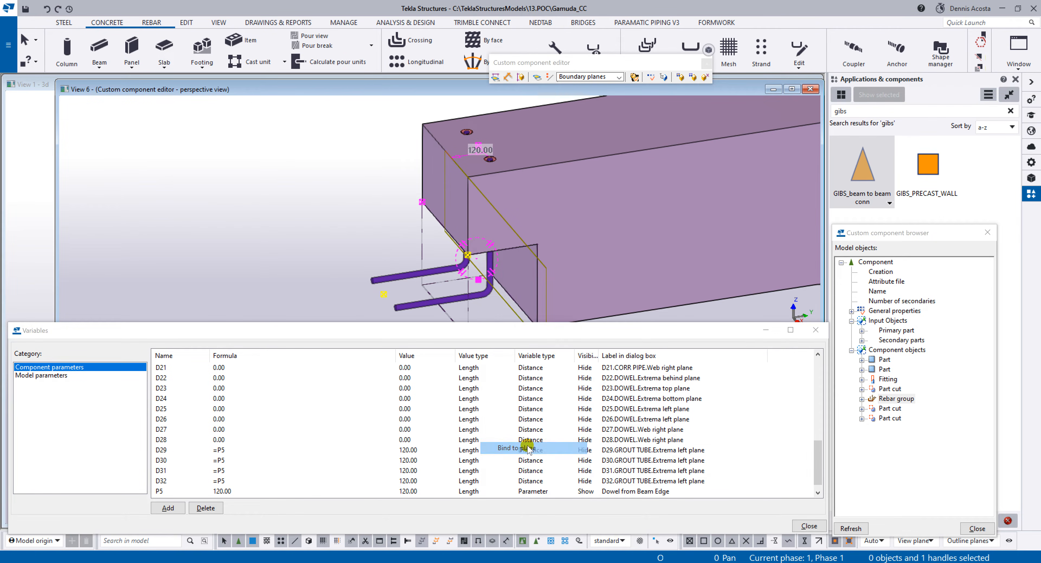
left_click(436, 193)
Step: Set the formulas of the dowel distances D33 and D34 to =P5
scroll(225, 471, "down", 2)
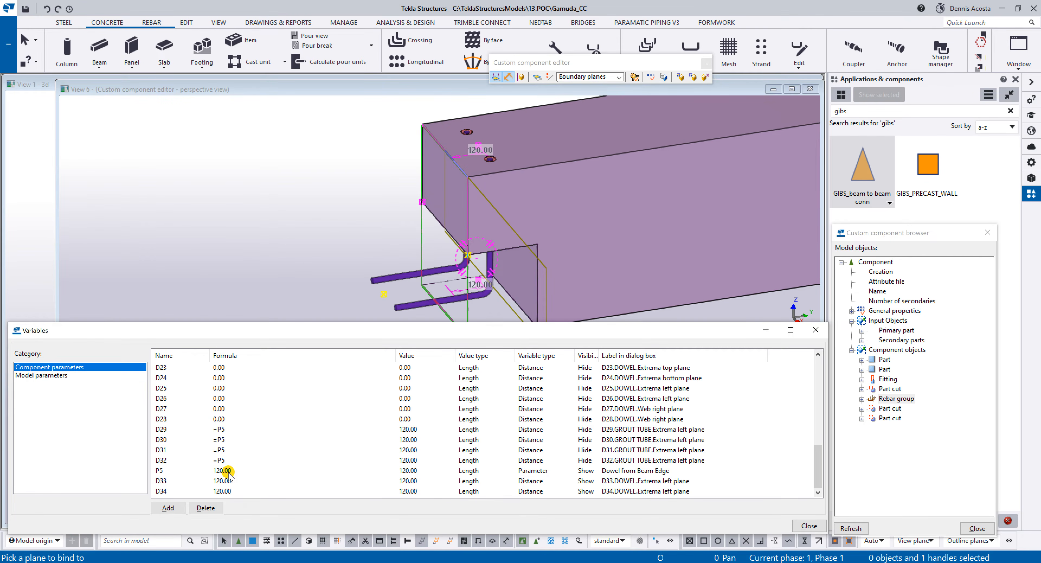
double_click(233, 481)
type("=P5")
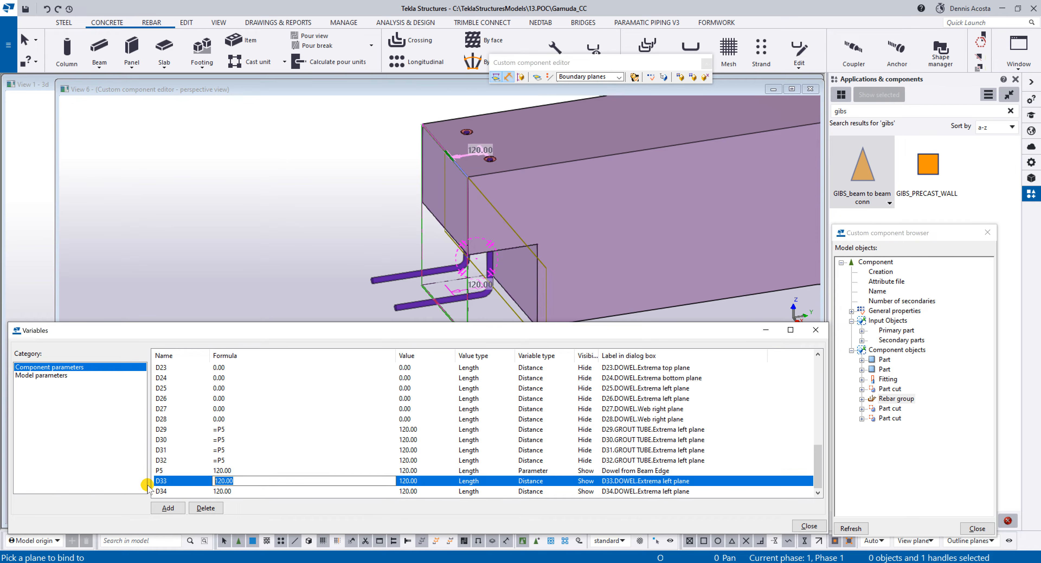
double_click(220, 490)
type("=P5")
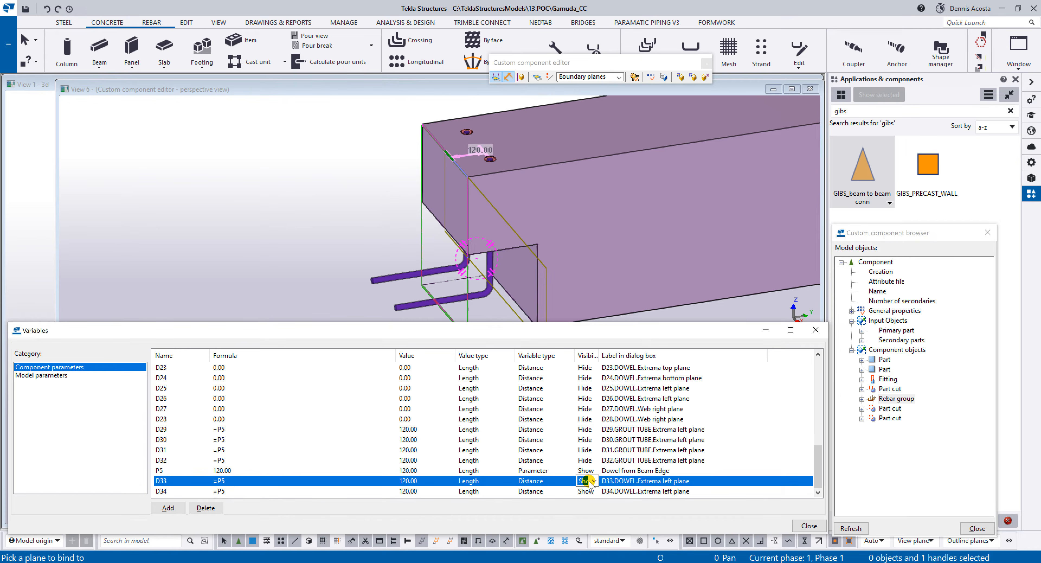
Step: Set the visibility of the dowel distances D33 and D34 to Hide and end the binding command
left_click(588, 490)
right_click(271, 132)
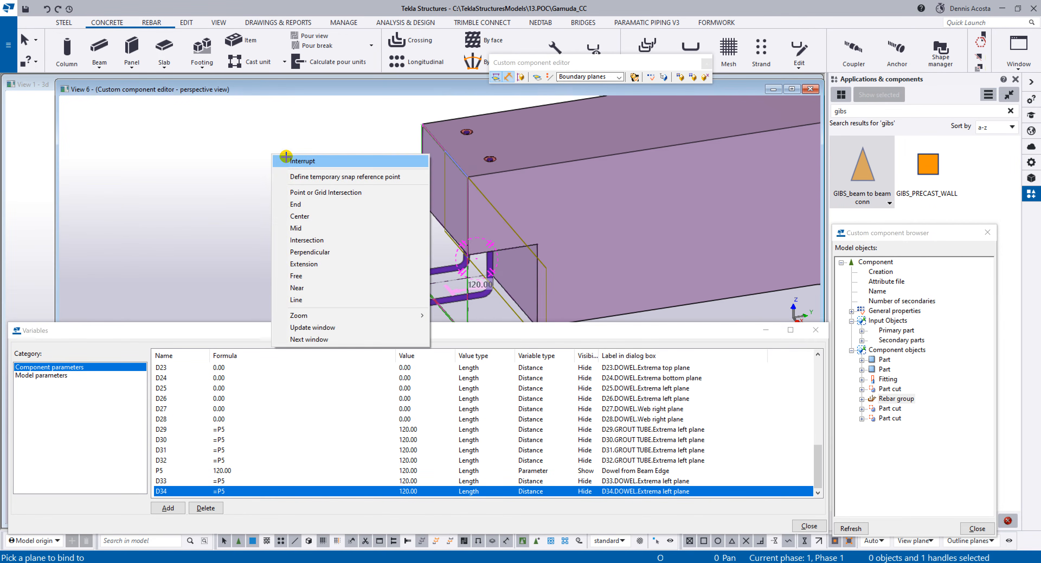
left_click(282, 138)
Step: Try to bind the end handles of the rear dowel sleeve to the beam's end face
scroll(537, 229, "up", 6)
scroll(526, 231, "down", 5)
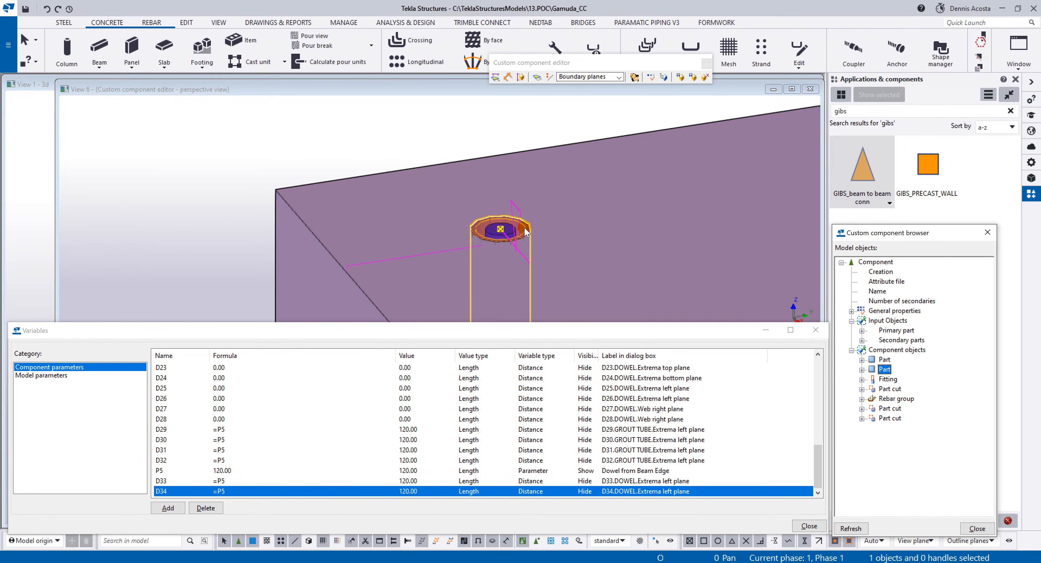
left_click(478, 126)
left_click_drag(473, 105, 507, 283)
right_click(502, 157)
left_click(531, 336)
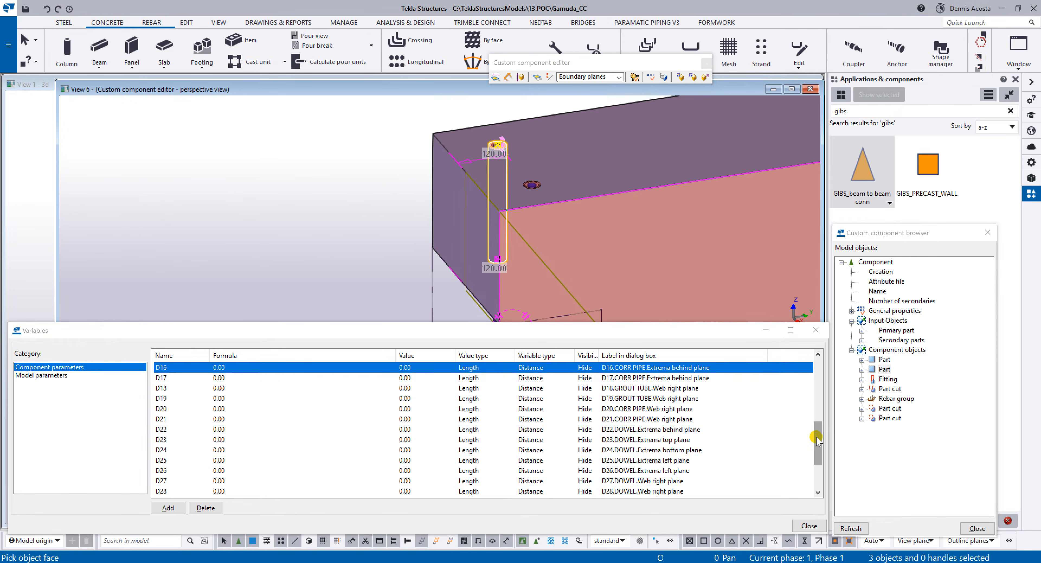
left_click_drag(815, 441, 815, 465)
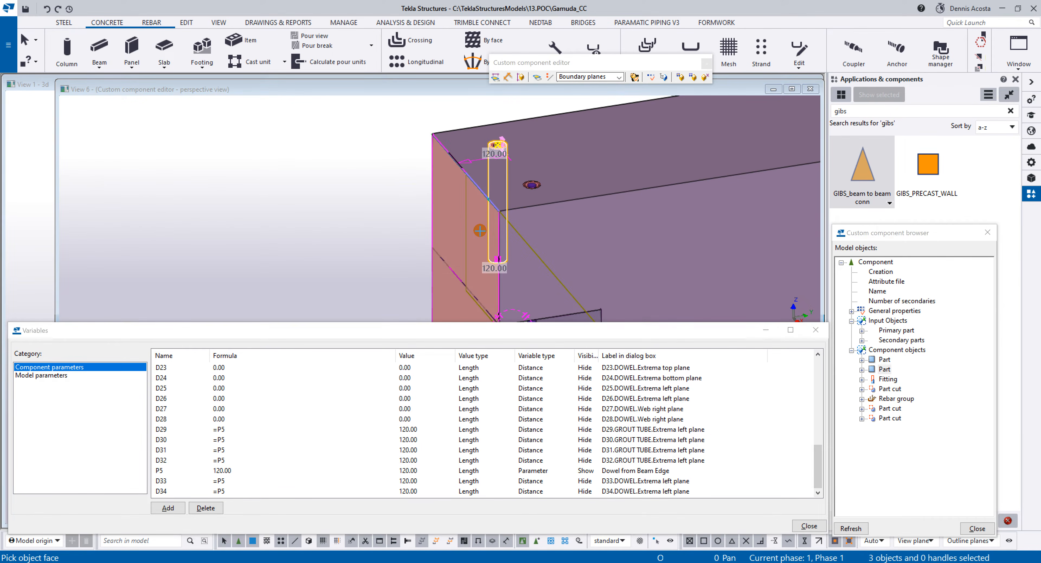
left_click(479, 231)
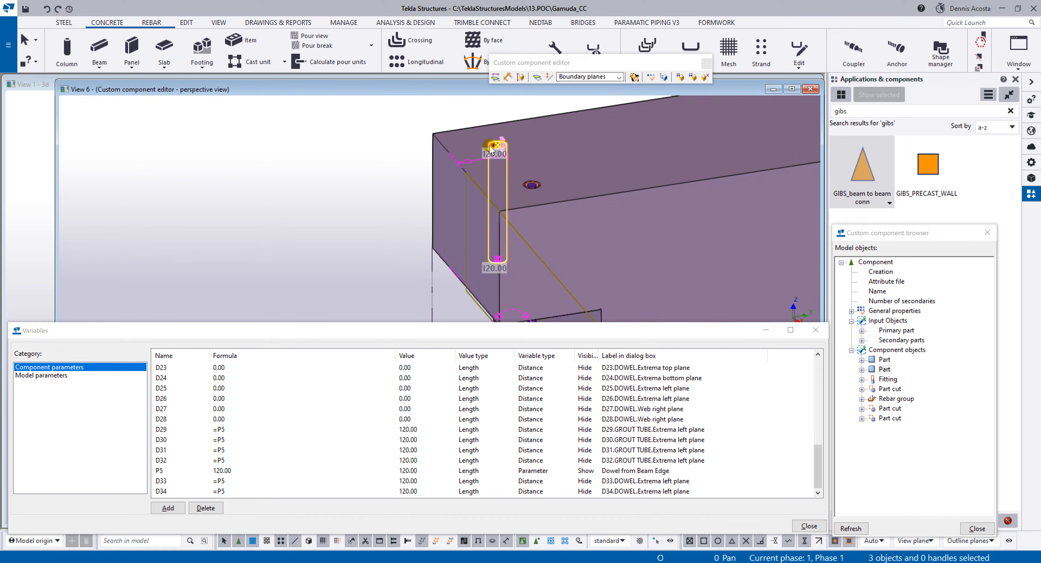
left_click(496, 145)
right_click(497, 144)
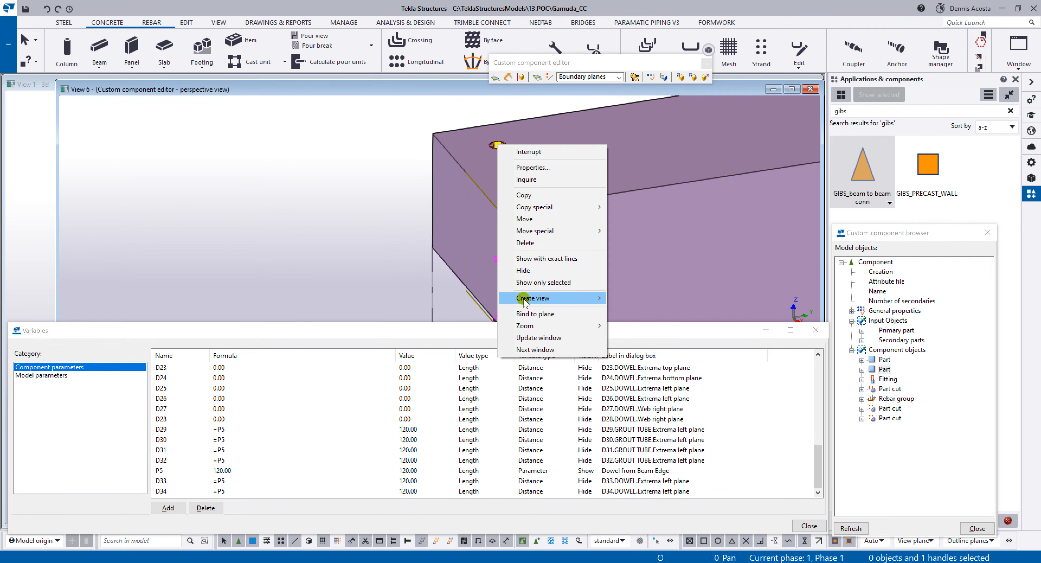
right_click(351, 104)
left_click(372, 112)
left_click(450, 117)
Step: Bind the upper handle of the rear dowel sleeve to the beam's end face
scroll(503, 140, "up", 3)
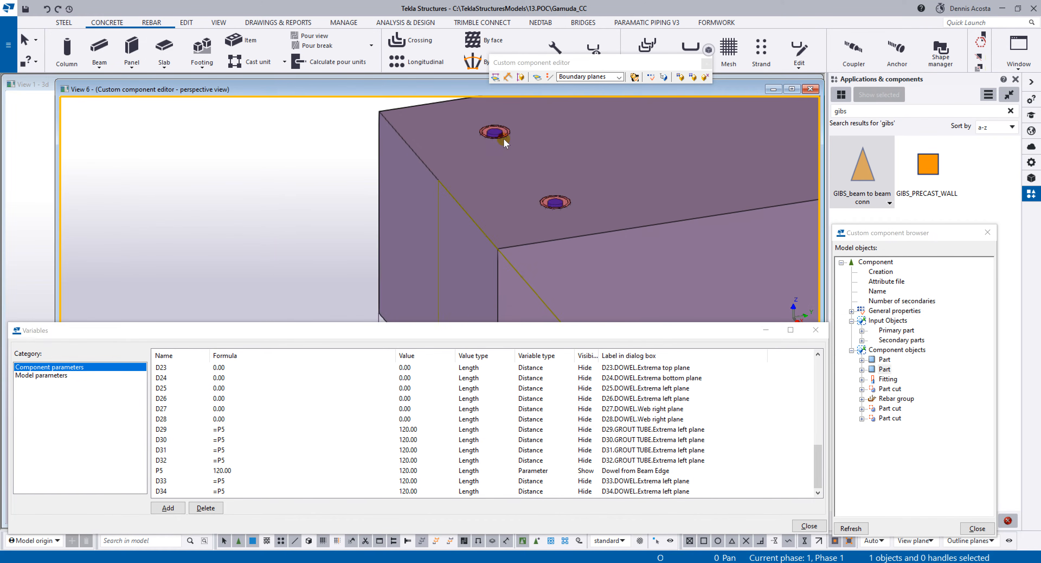
scroll(508, 120, "up", 5)
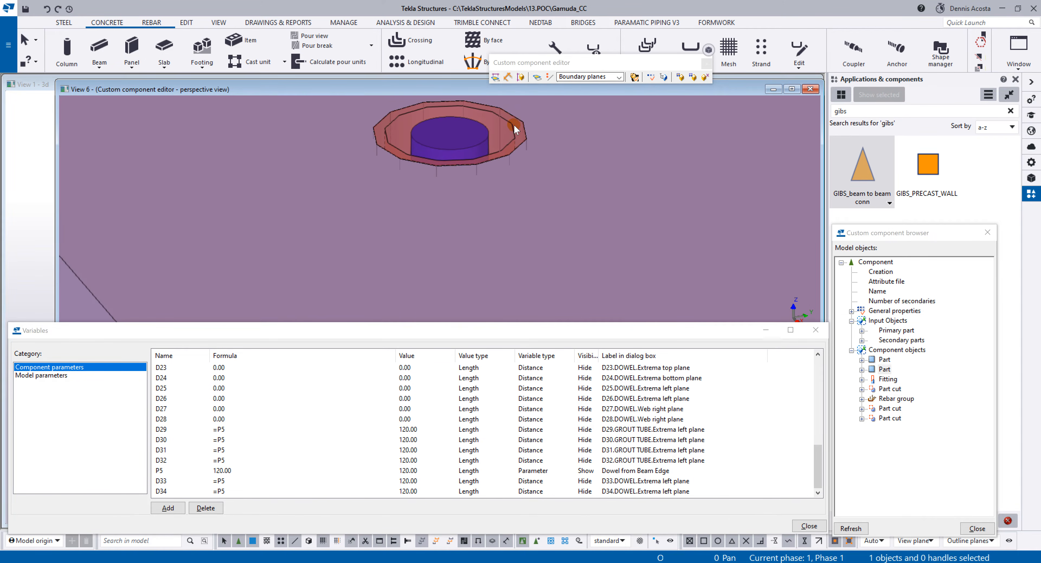
scroll(514, 124, "down", 5)
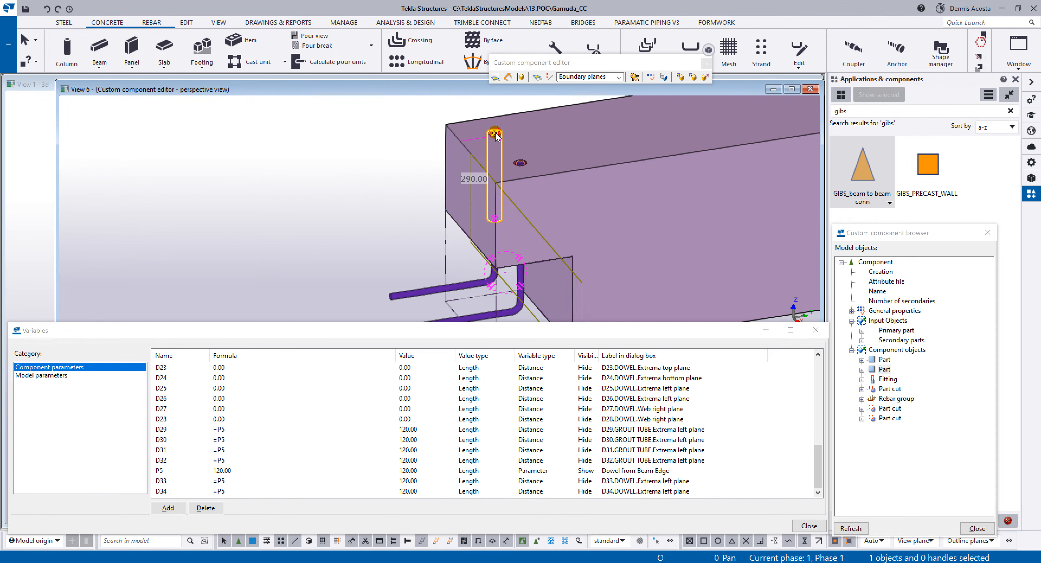
right_click(495, 134)
left_click(606, 365)
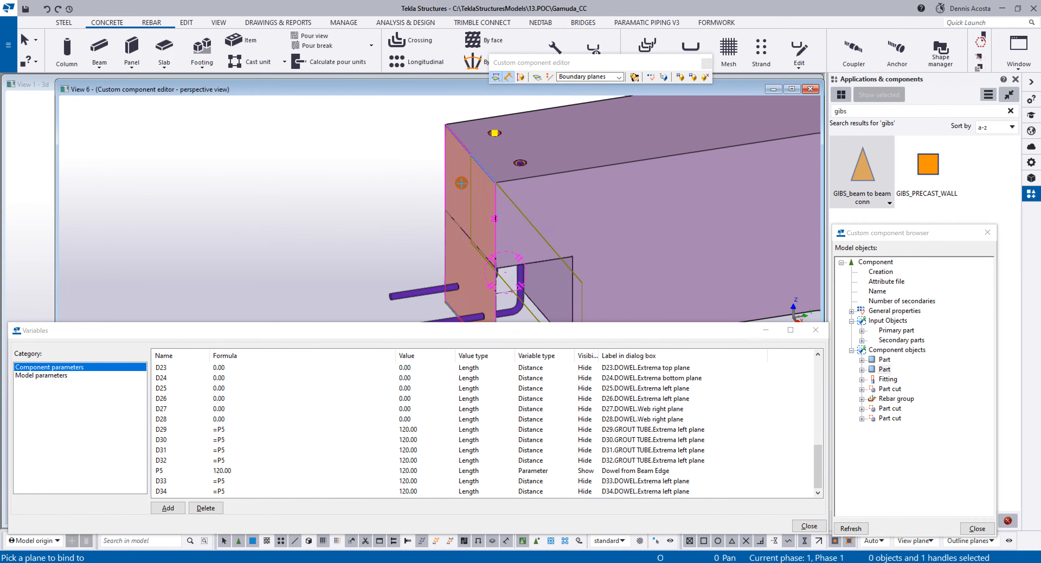
right_click(515, 138)
left_click(534, 144)
Step: Bind the lower handle of the rear dowel sleeve to the beam's end face
right_click(494, 222)
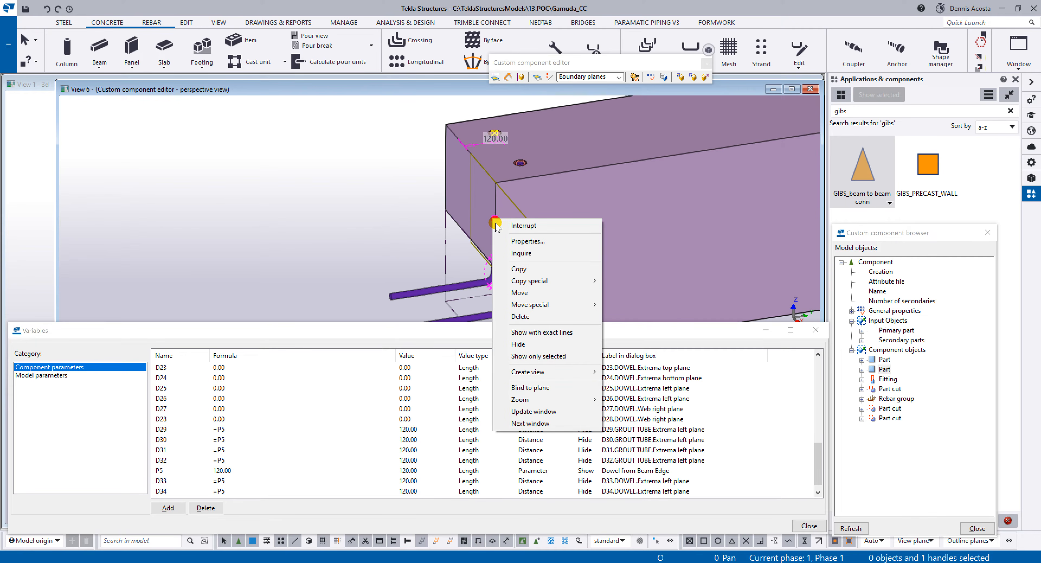
left_click(530, 387)
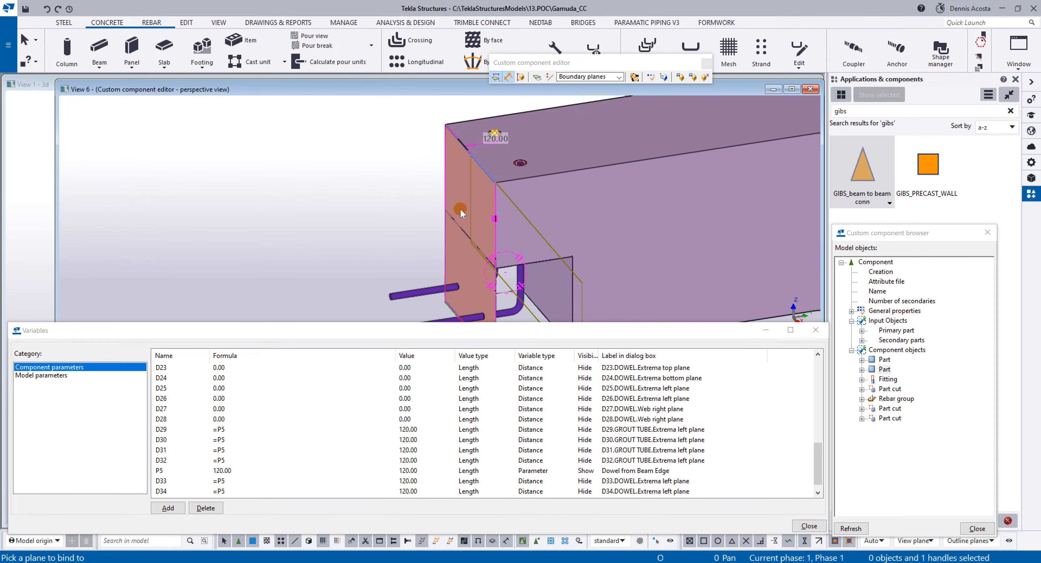
scroll(527, 151, "up", 5)
right_click(529, 149)
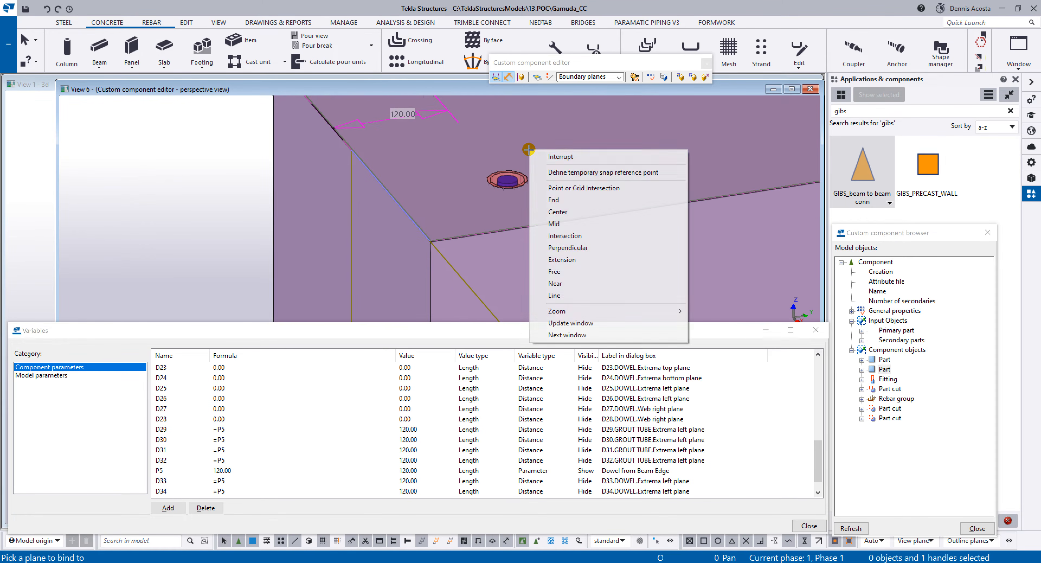
key("Escape")
Step: Bind the upper handle of the front dowel sleeve to the beam's end face
scroll(516, 164, "up", 3)
left_click(517, 192)
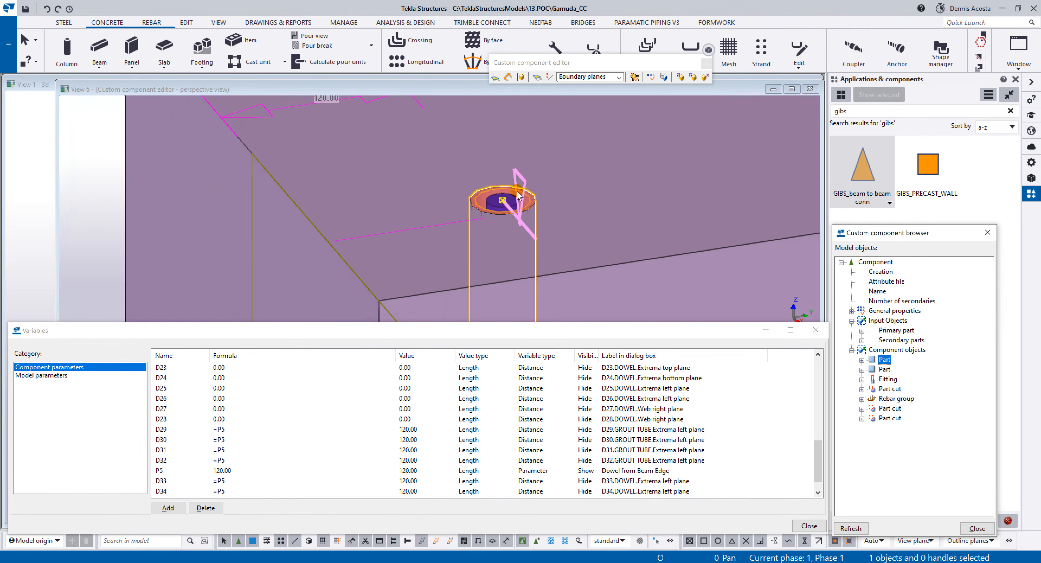
scroll(516, 194, "down", 3)
left_click(509, 195)
right_click(508, 195)
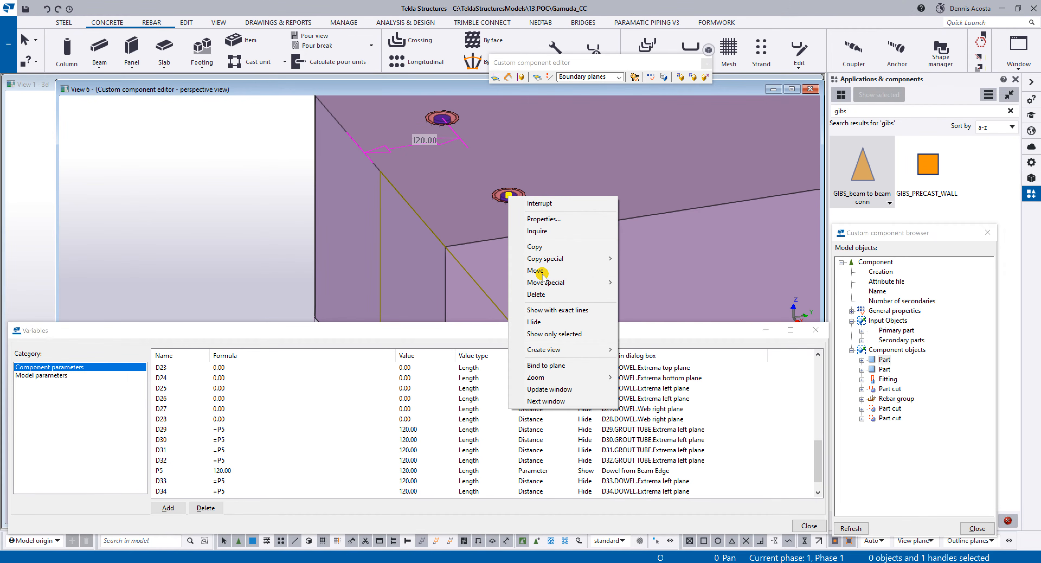
left_click(560, 360)
middle_click_drag(443, 248, 488, 156)
scroll(487, 155, "down", 2)
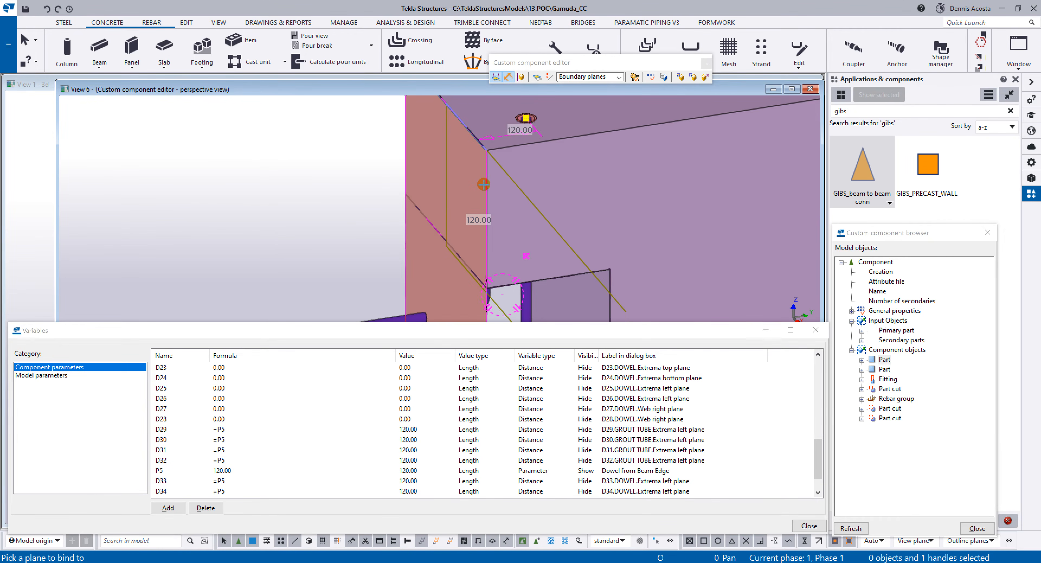
scroll(483, 184, "down", 2)
right_click(517, 215)
left_click(524, 219)
Step: Bind the lower handle of the front dowel sleeve to the beam's end face
left_click(511, 232)
right_click(510, 232)
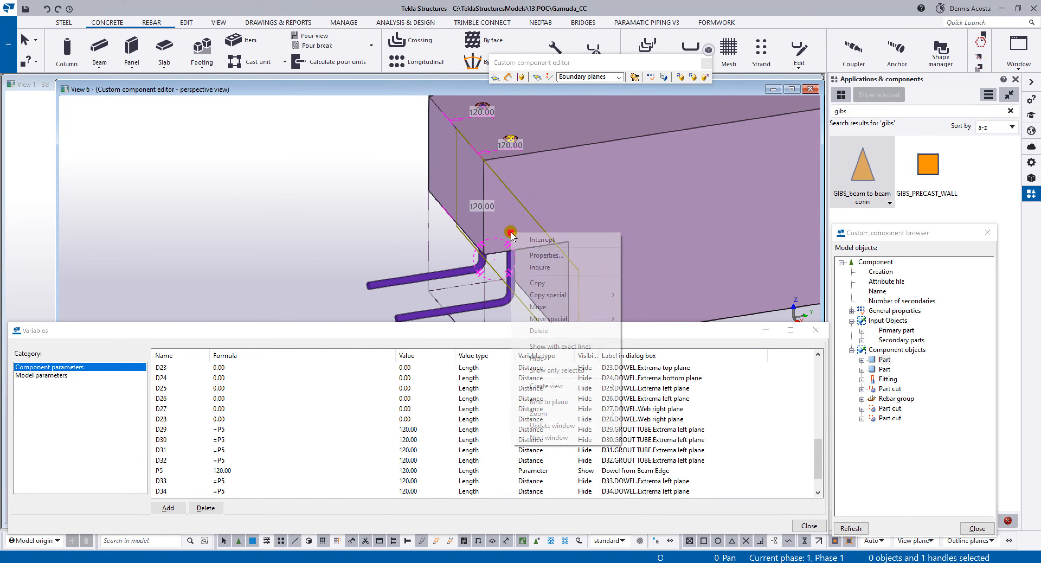
left_click(551, 401)
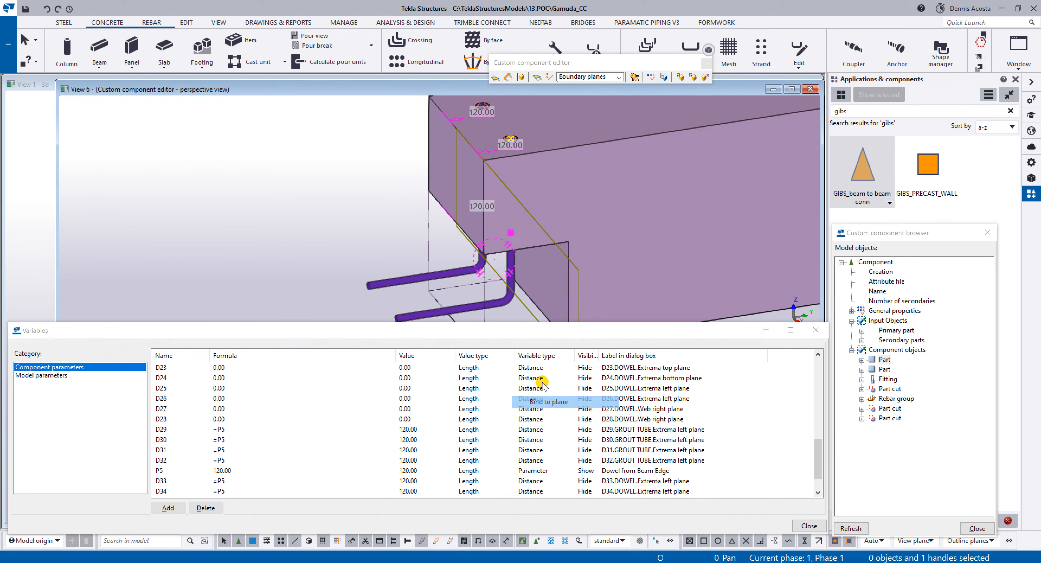
left_click(447, 178)
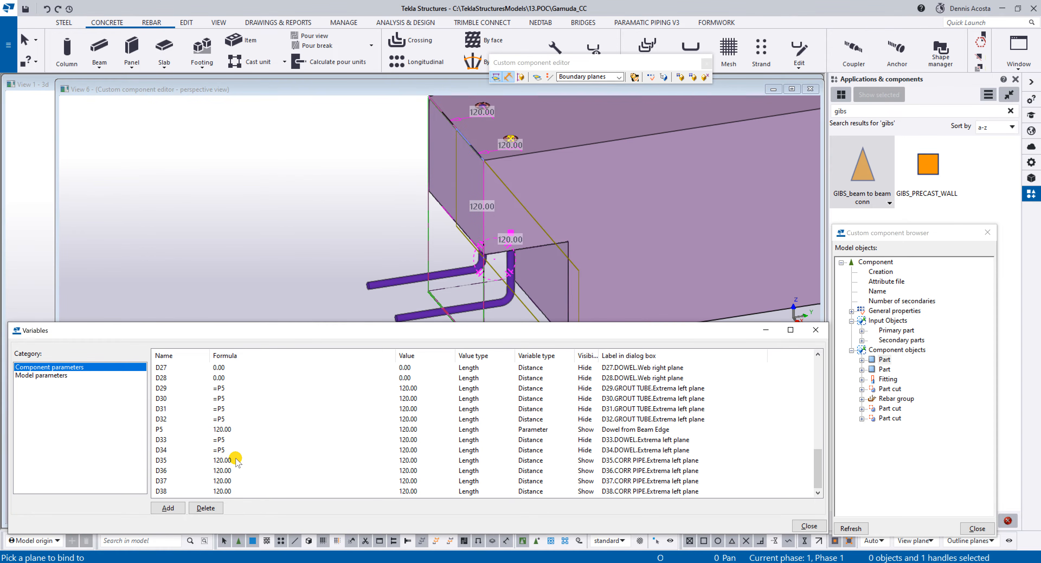
Step: Set the formulas of the CORR PIPE distances D35, D36, D37 and D38 to =P5
double_click(227, 460)
type("=P5")
double_click(224, 470)
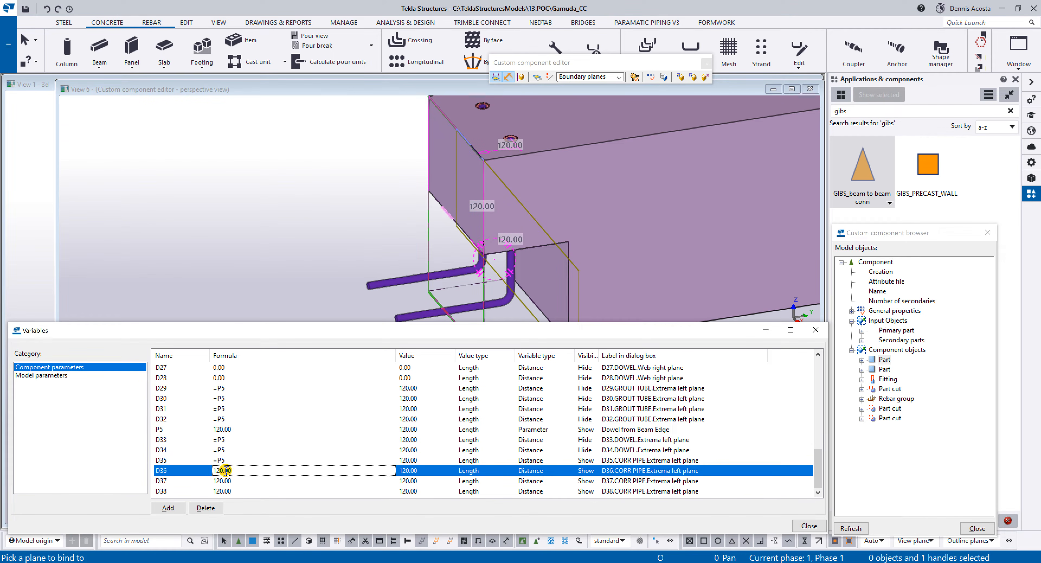
type("=P5")
double_click(236, 481)
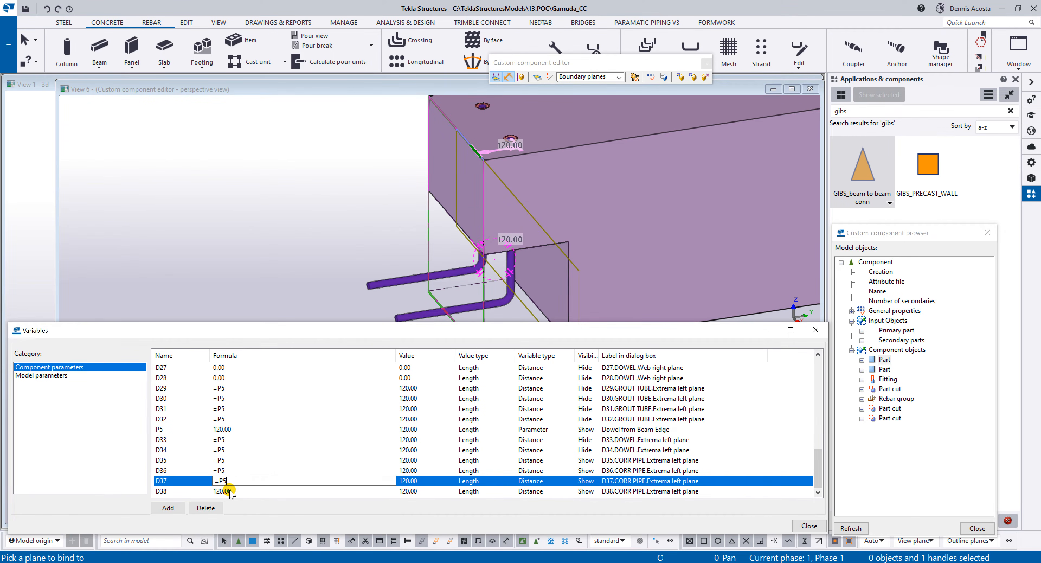
double_click(229, 491)
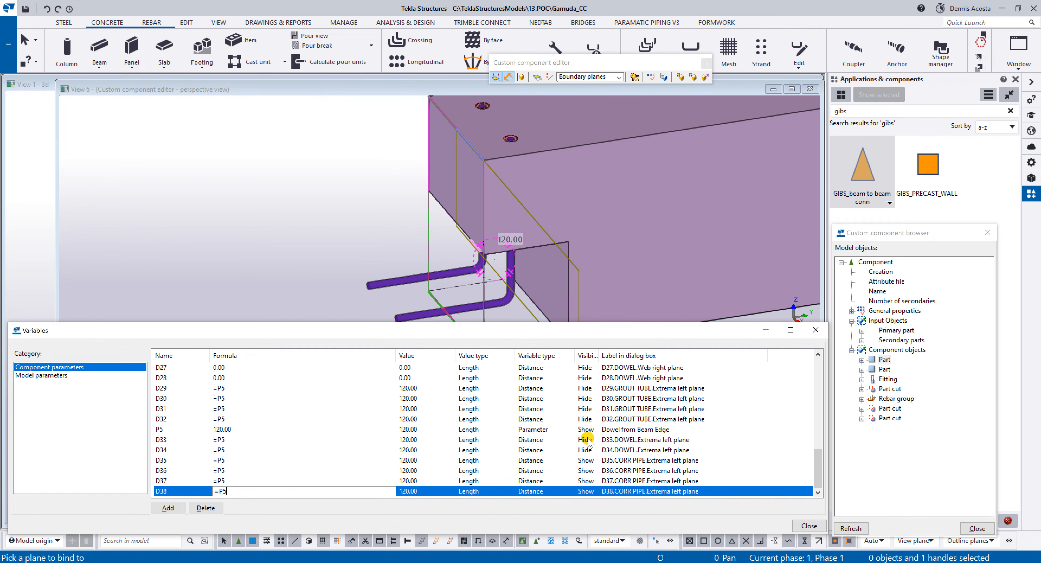
Step: Set the visibility of the distances D35 to D38 to Hide and end the binding command
left_click(586, 450)
left_click(588, 460)
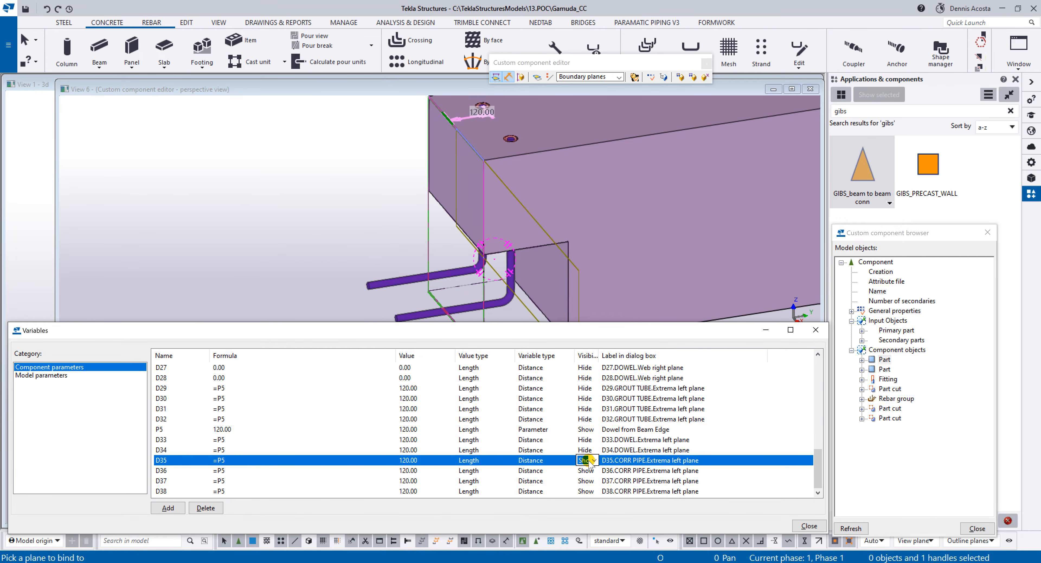
key("h")
key("Return")
key("h")
key("Return")
key("h")
key("Return")
key("h")
key("Return")
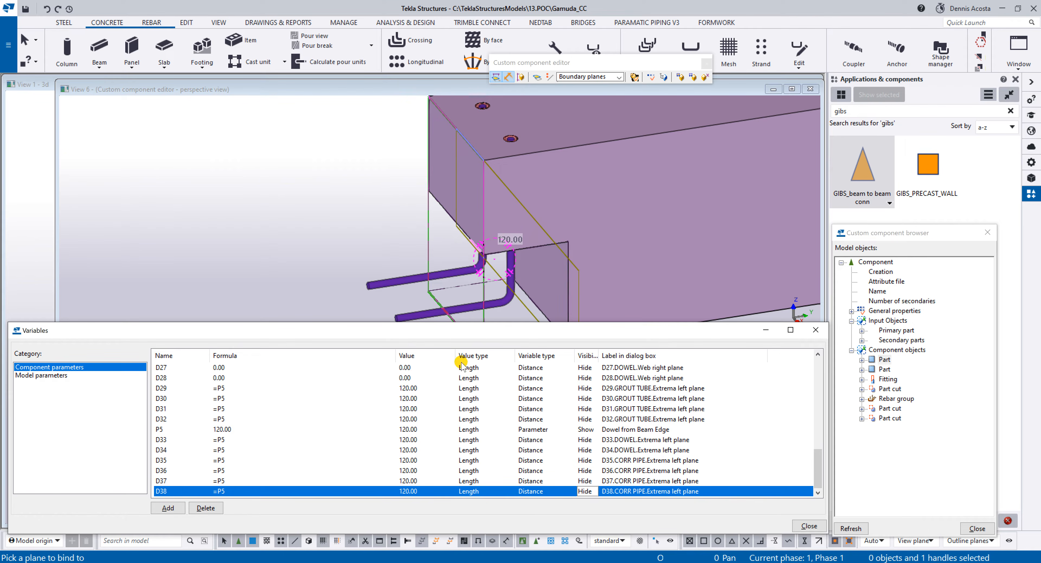
right_click(324, 172)
left_click(344, 178)
Step: Show the parts transparently and test the Dowel from Beam Edge parameter P5 with the values 150 and 200
scroll(355, 196, "down", 2)
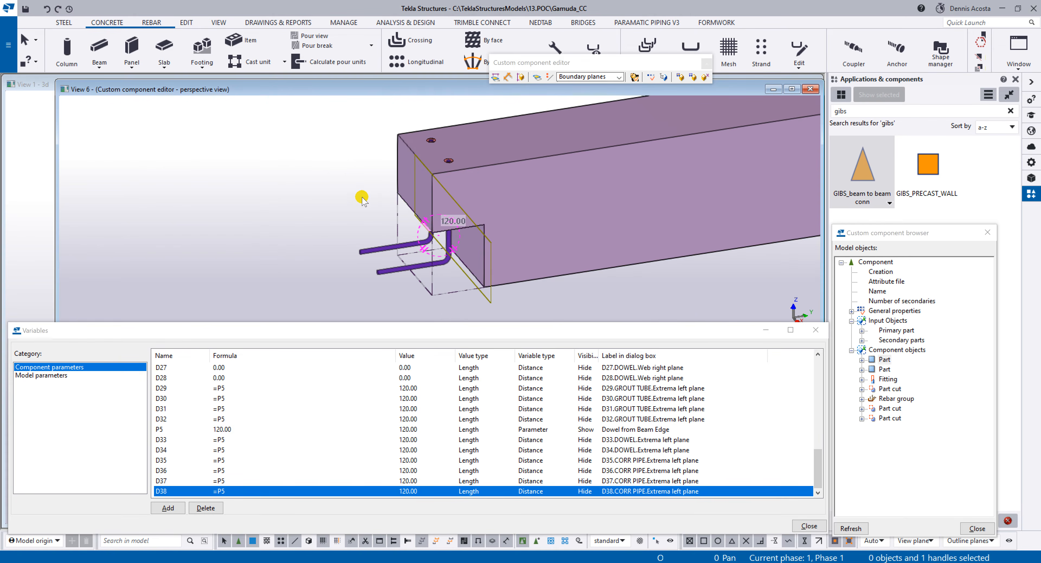
key("ctrl+2")
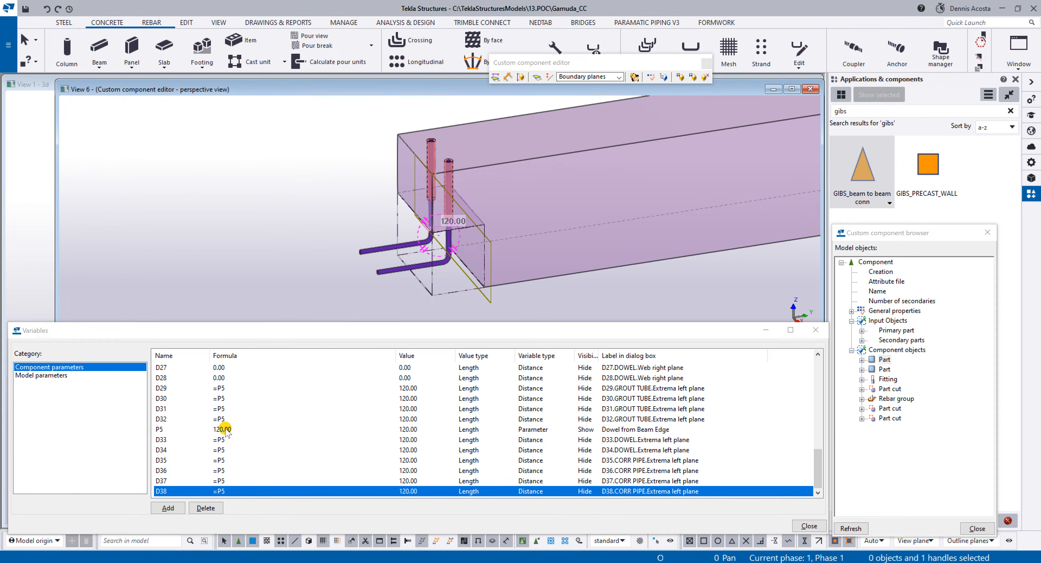
double_click(228, 429)
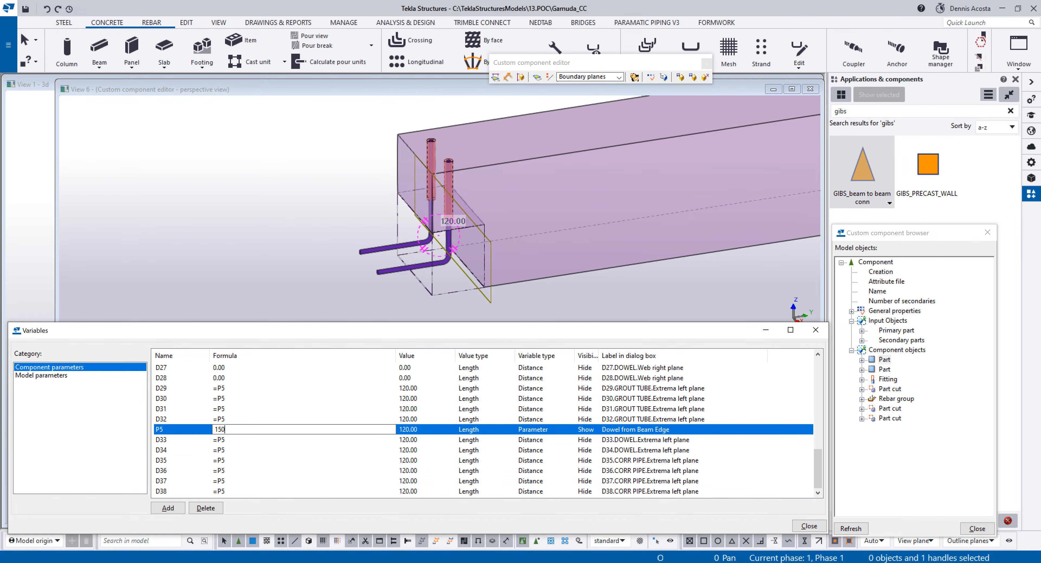
key("Return")
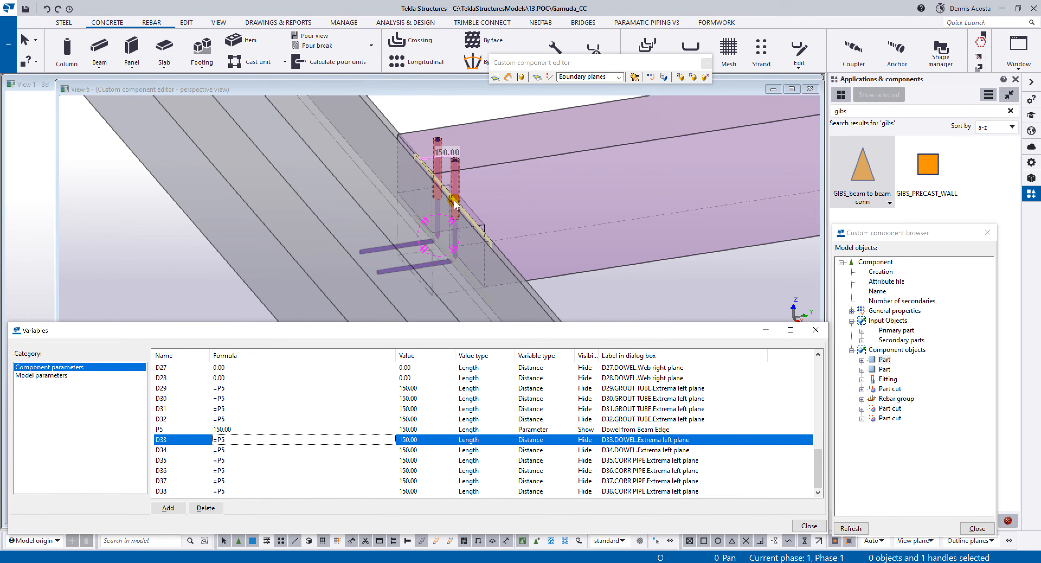
middle_click_drag(448, 203, 408, 214, "ctrl")
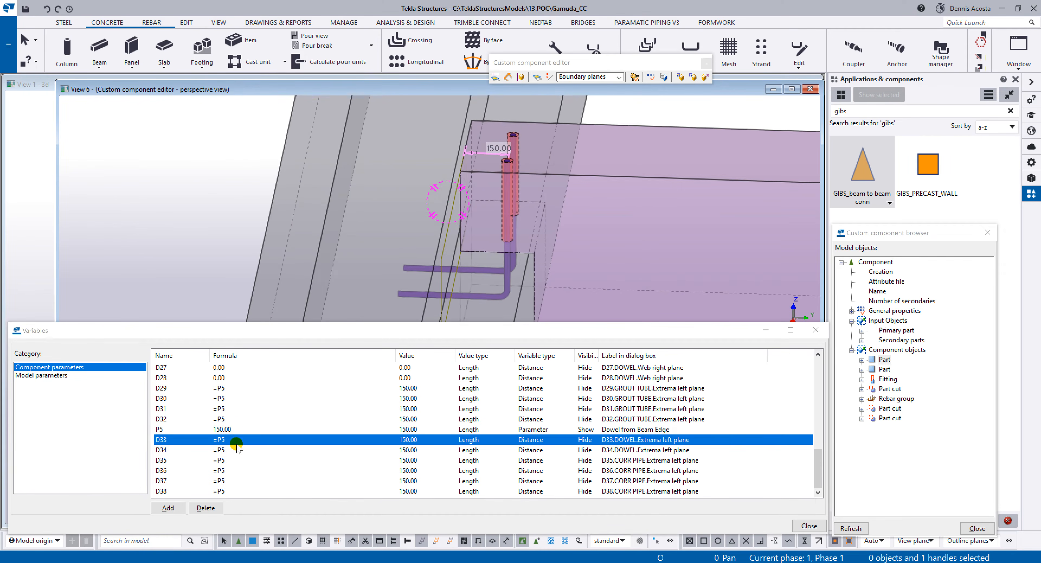
double_click(249, 429)
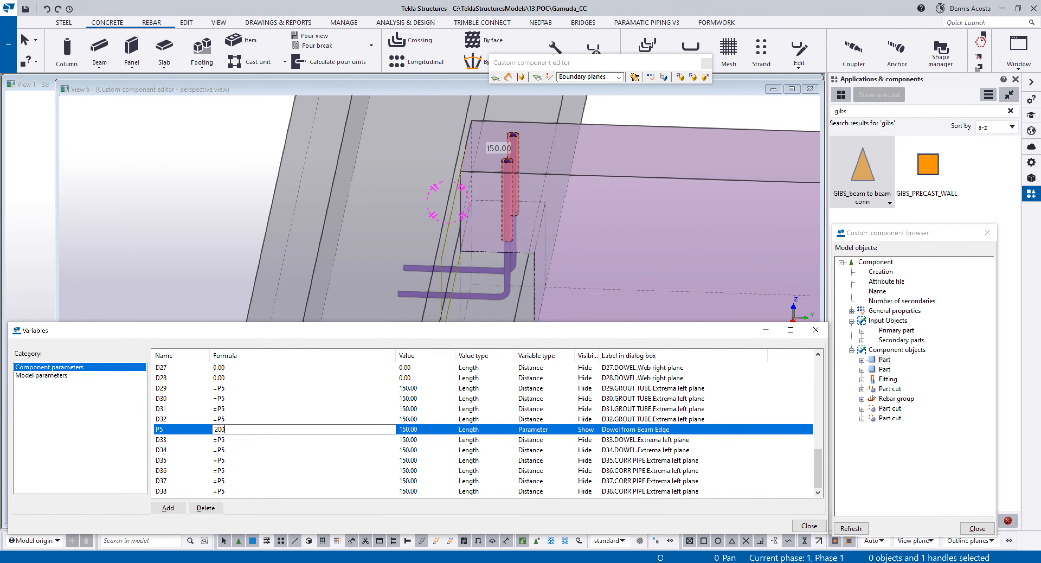
key("Return")
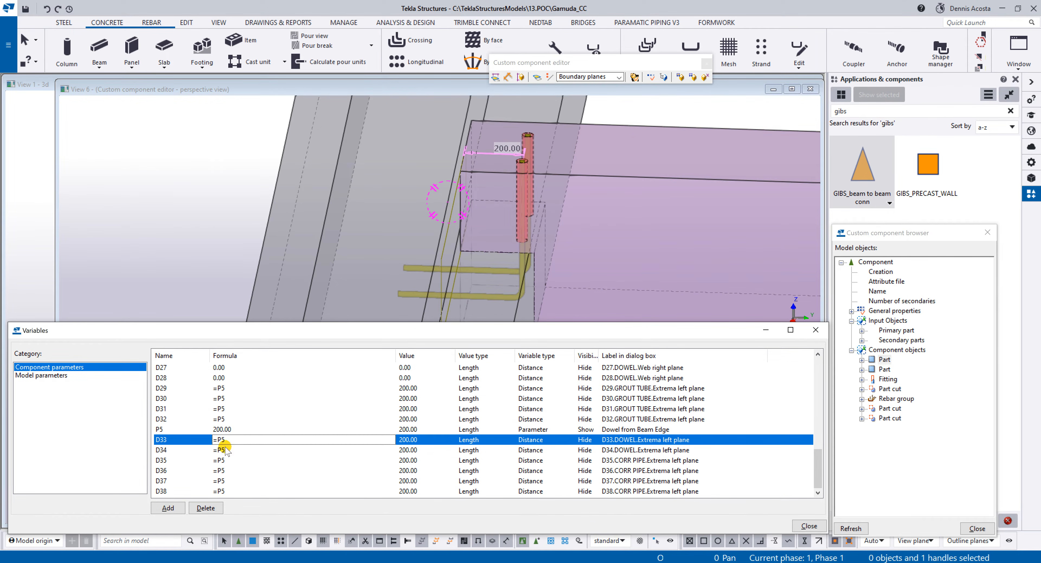
Step: Set the Dowel from Beam Edge parameter P5 to 100
left_click(233, 430)
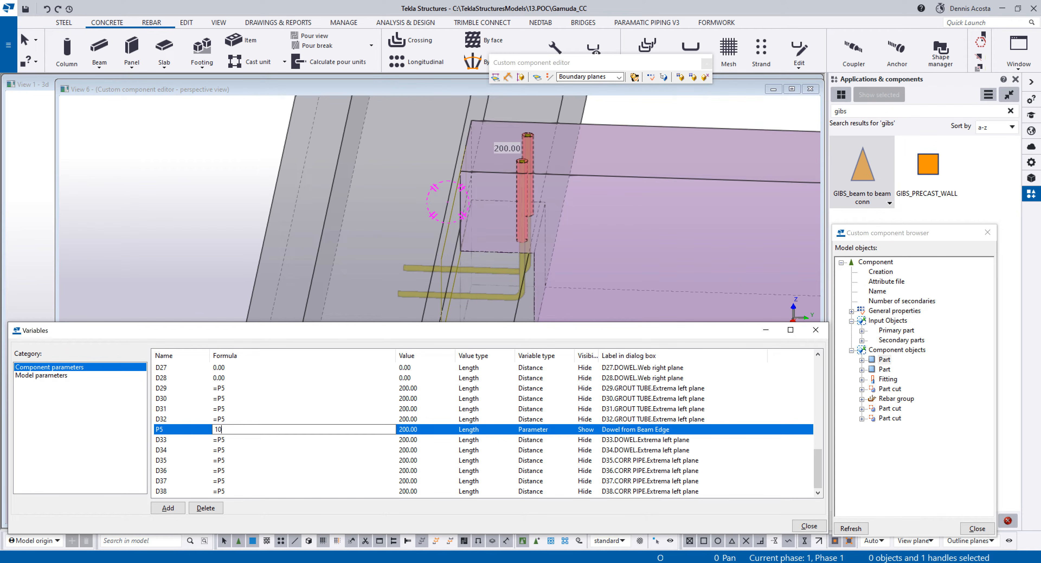
key("Return")
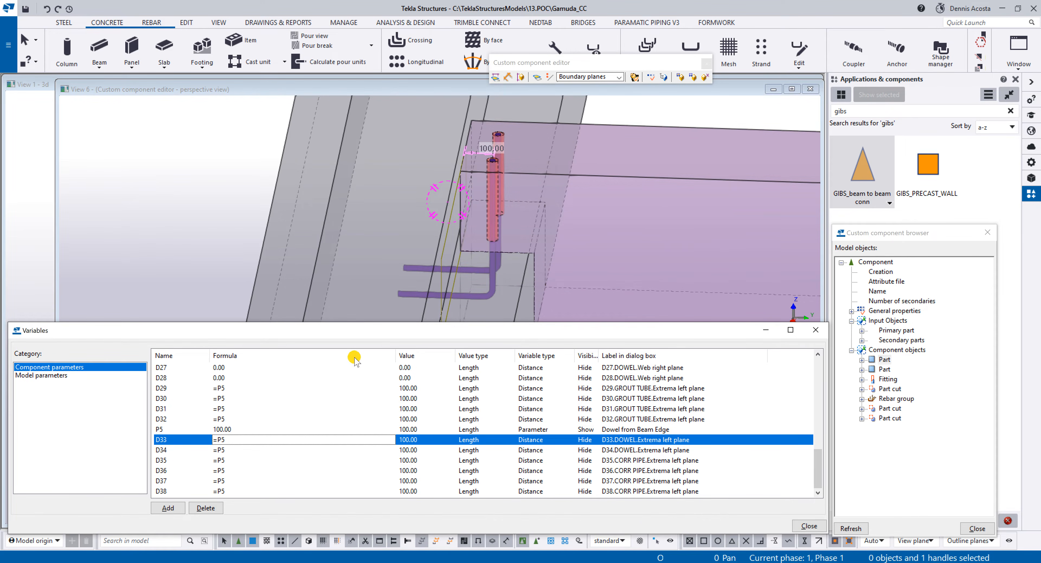
Step: Bind the two end handles of the dowel rebar group's horizontal legs to the supporting beam's bottom face
middle_click_drag(490, 197, 417, 240)
scroll(476, 180, "down", 3)
scroll(478, 210, "up", 5)
left_click(474, 231)
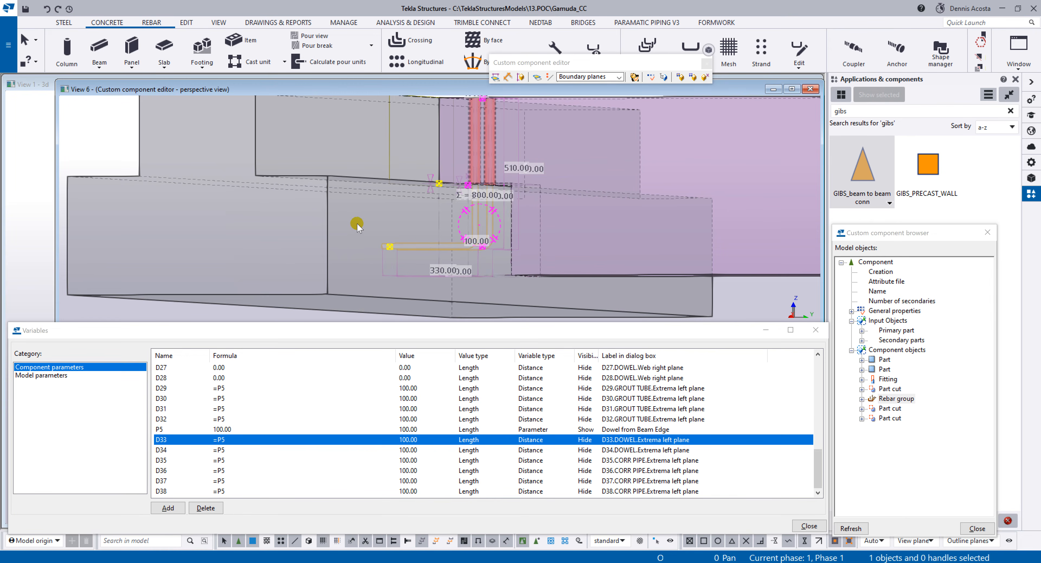
left_click_drag(443, 260, 512, 274, "alt")
middle_click_drag(479, 247, 482, 237, "ctrl")
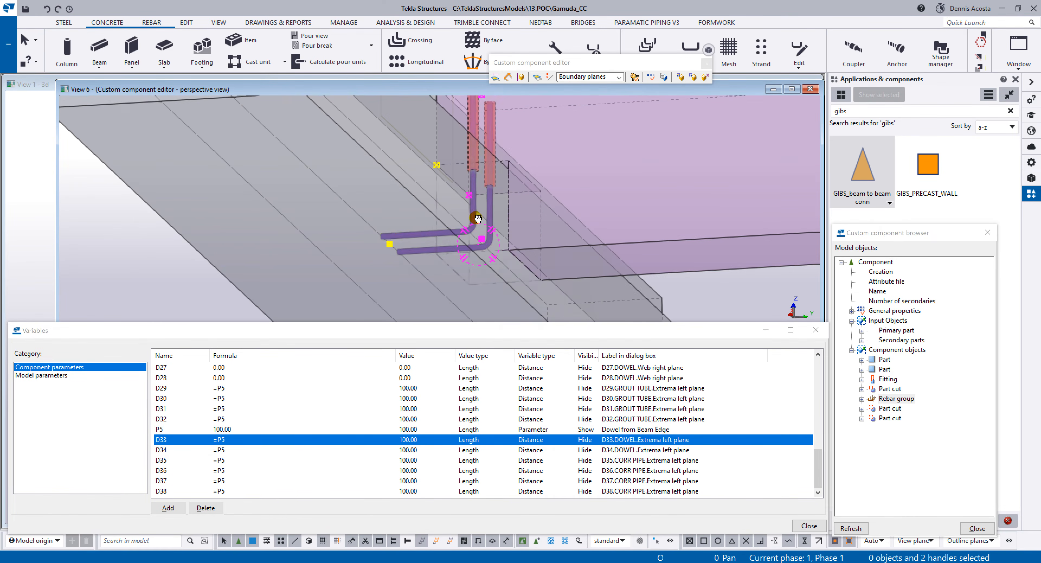
right_click(482, 237)
left_click(525, 416)
scroll(413, 225, "down", 6)
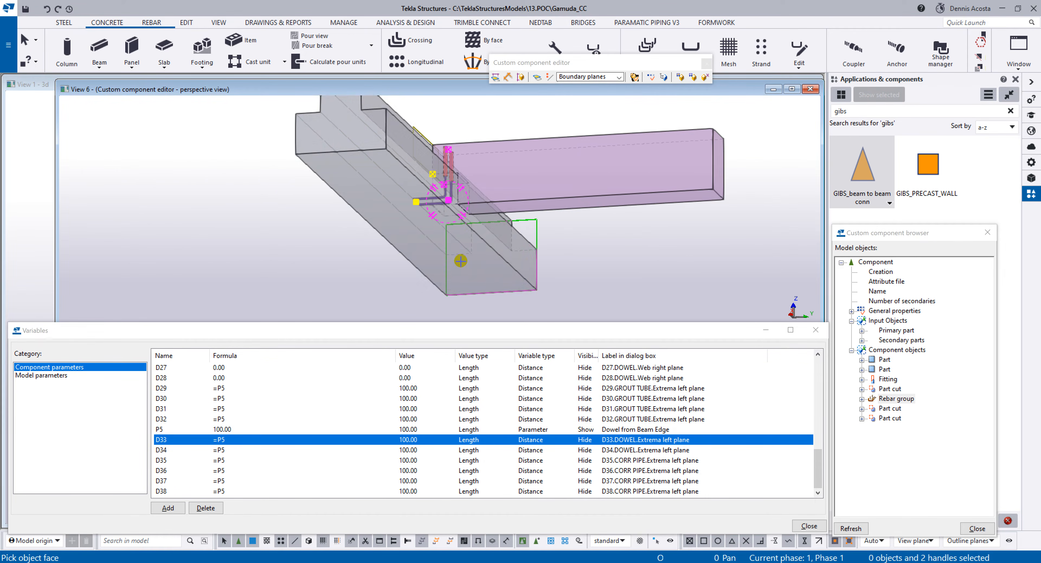
left_click(444, 263)
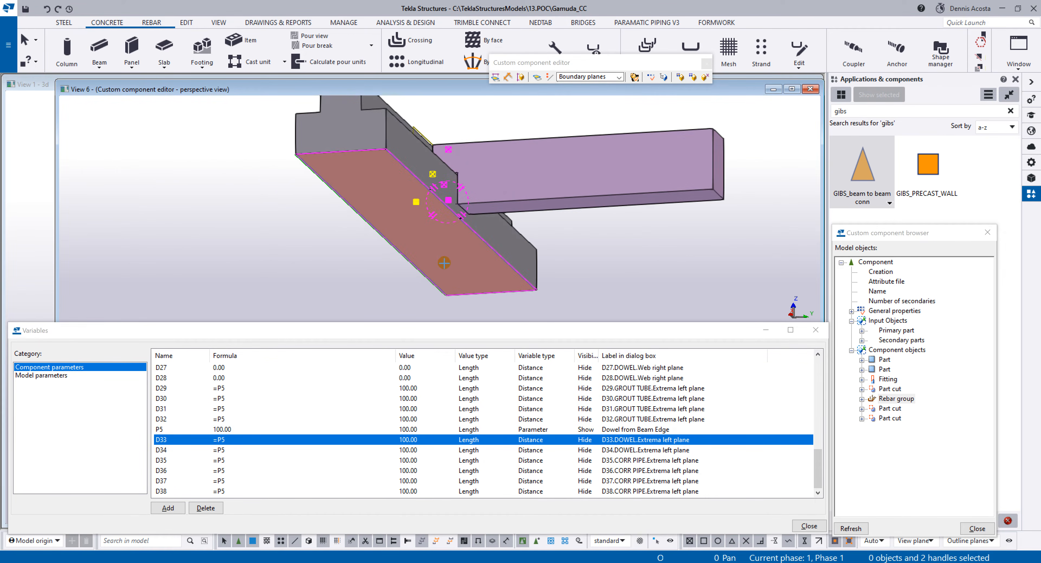
Step: Bind the two selected dowel handles to the bottom face of the primary beam
left_click(401, 226)
left_click_drag(814, 457, 814, 481)
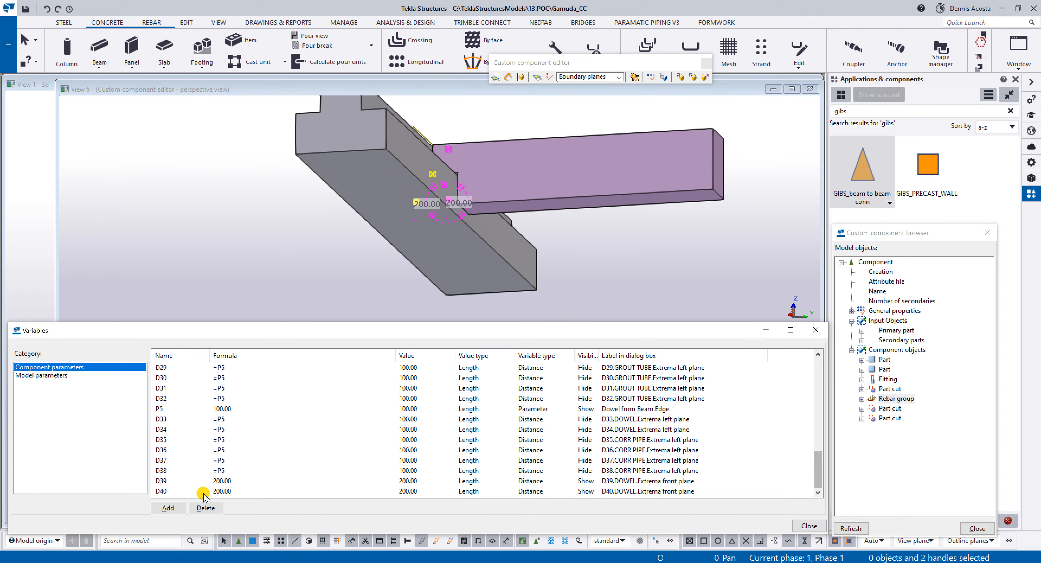
Step: Add parameter P6 and set the formulas of D39 and D40 to =P6, with both distances' visibility set to Hide
left_click(167, 507)
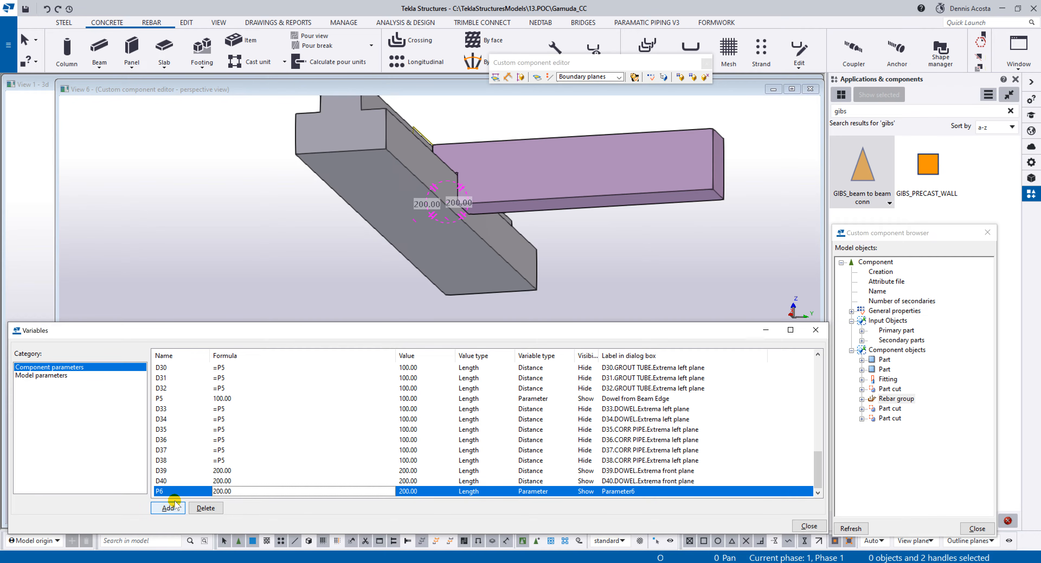
left_click(233, 471)
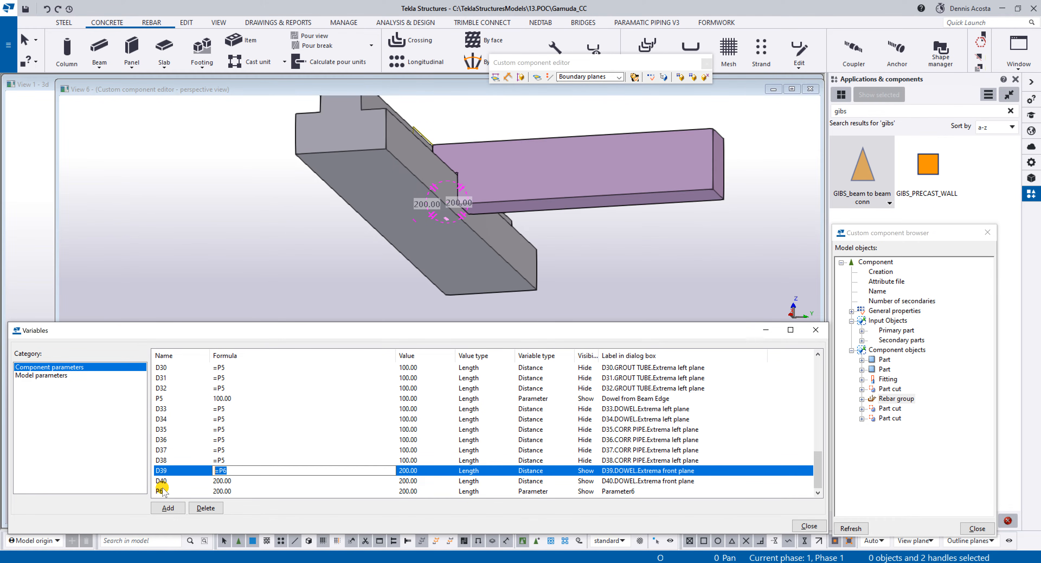
left_click(239, 480)
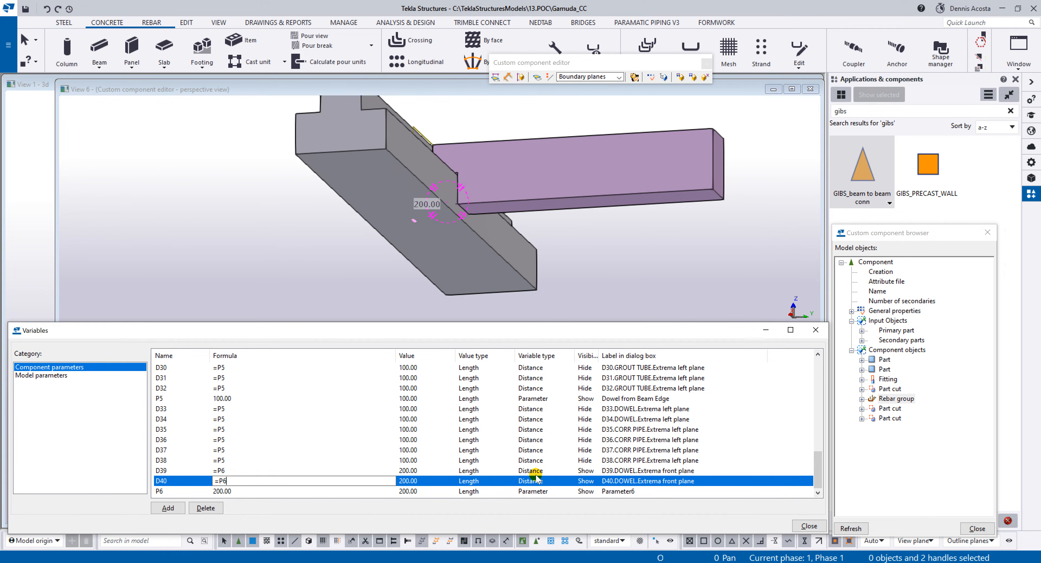
left_click(586, 470)
left_click(586, 480)
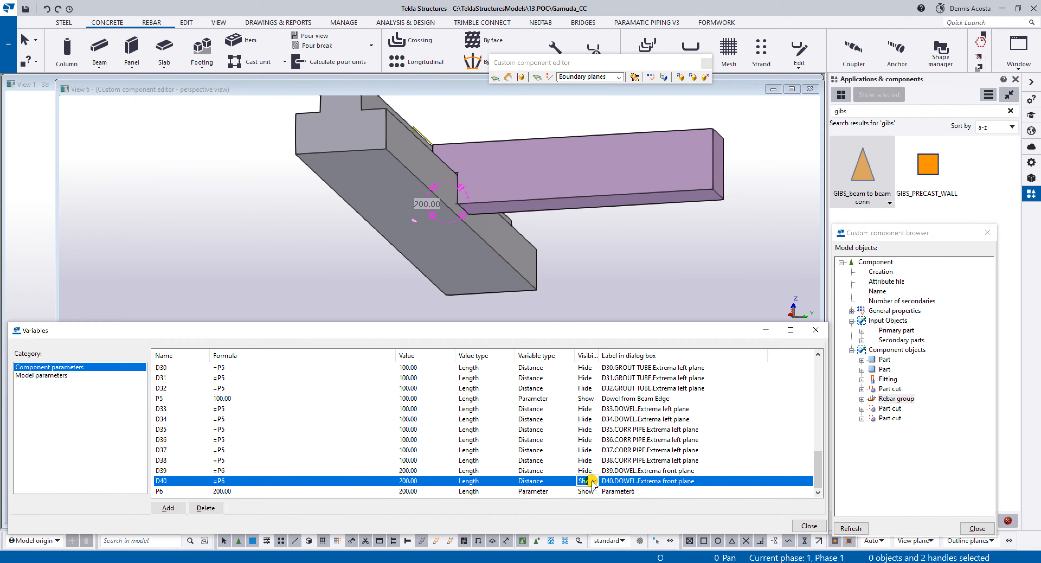
Step: Label parameter P6 "Dowel Dist from Bottom primary beam"
left_click(615, 491)
double_click(637, 491)
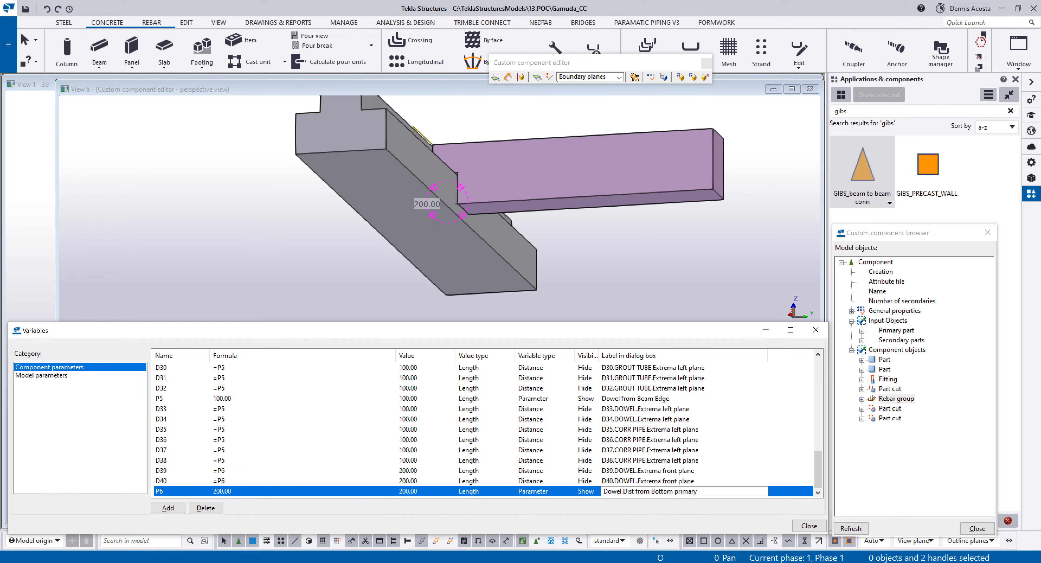
left_click(552, 503)
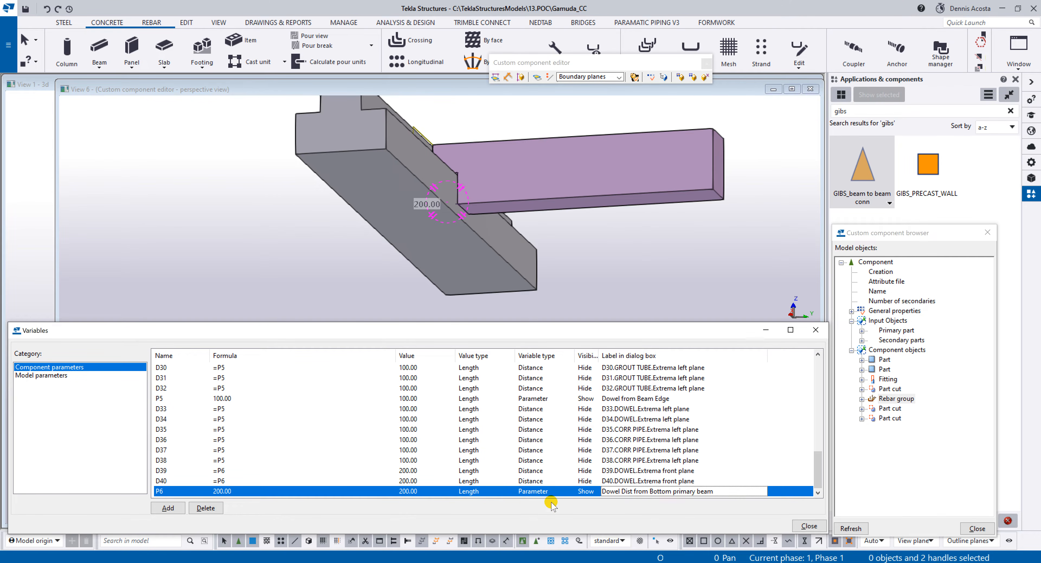
Step: Select the dowel's handles at the beam joint and change the plane type for binding to Center planes
scroll(480, 176, "down", 3)
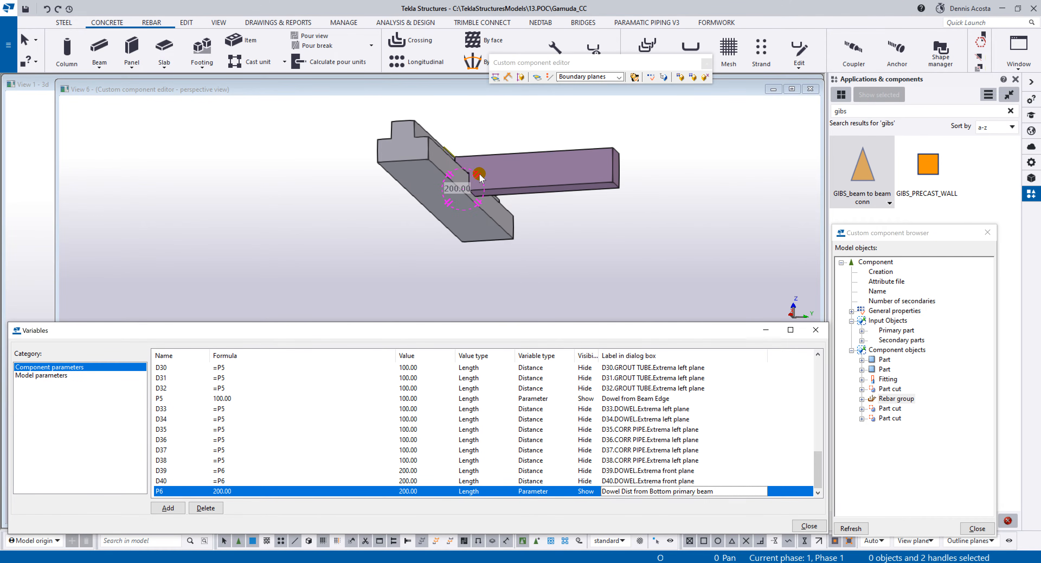
scroll(479, 180, "up", 4)
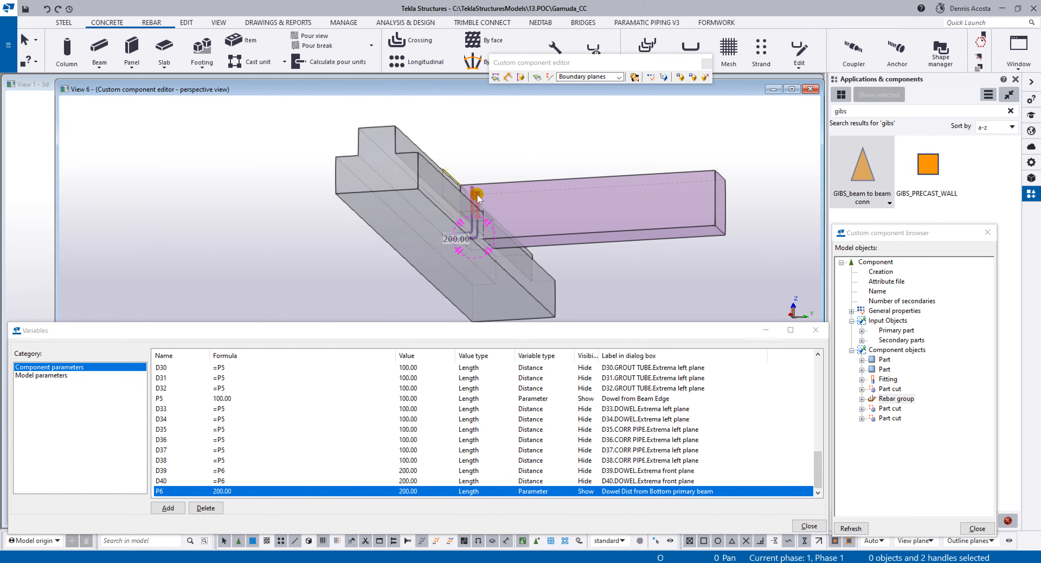
scroll(476, 197, "up", 5)
left_click(440, 233)
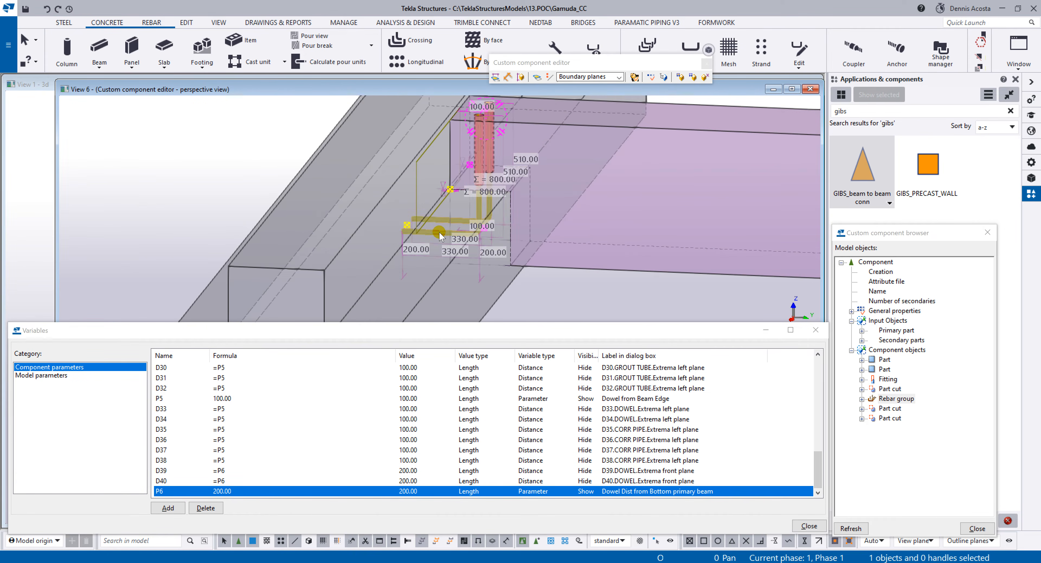
scroll(439, 232, "down", 3)
scroll(407, 226, "up", 3)
scroll(427, 231, "down", 2)
scroll(481, 239, "up", 3)
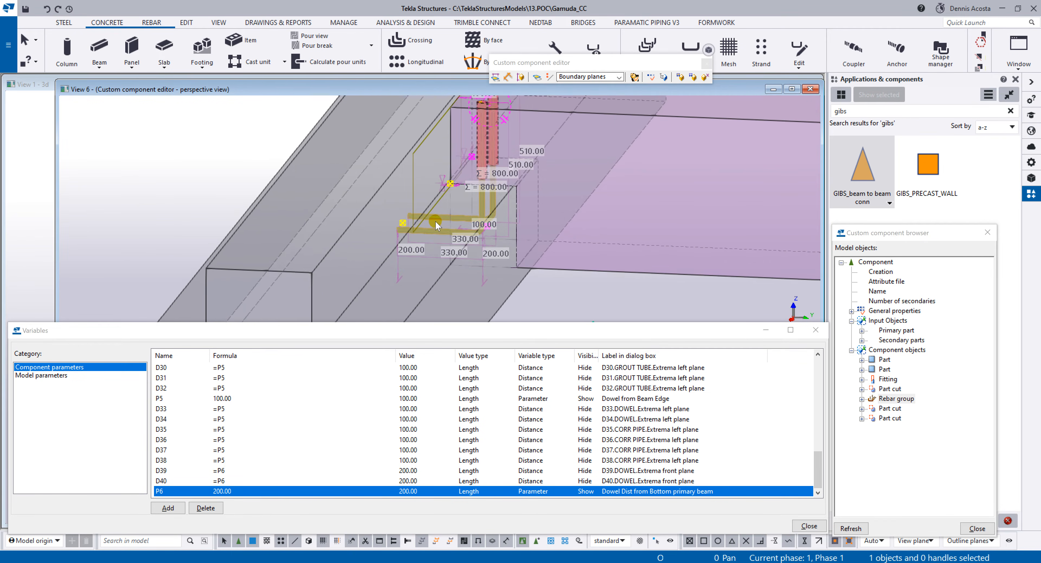
scroll(407, 227, "up", 2)
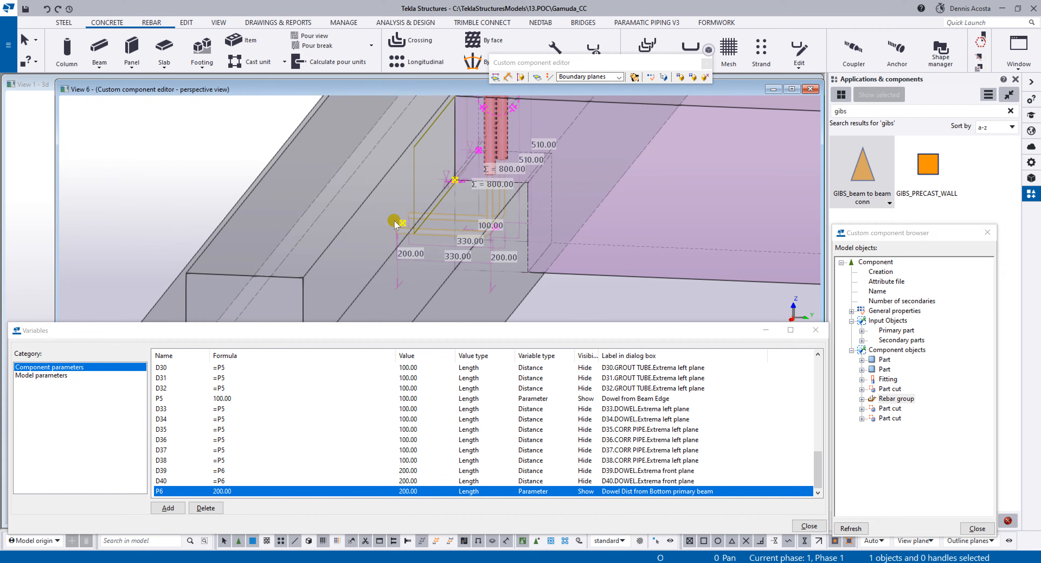
middle_click_drag(481, 236, 464, 114, "ctrl")
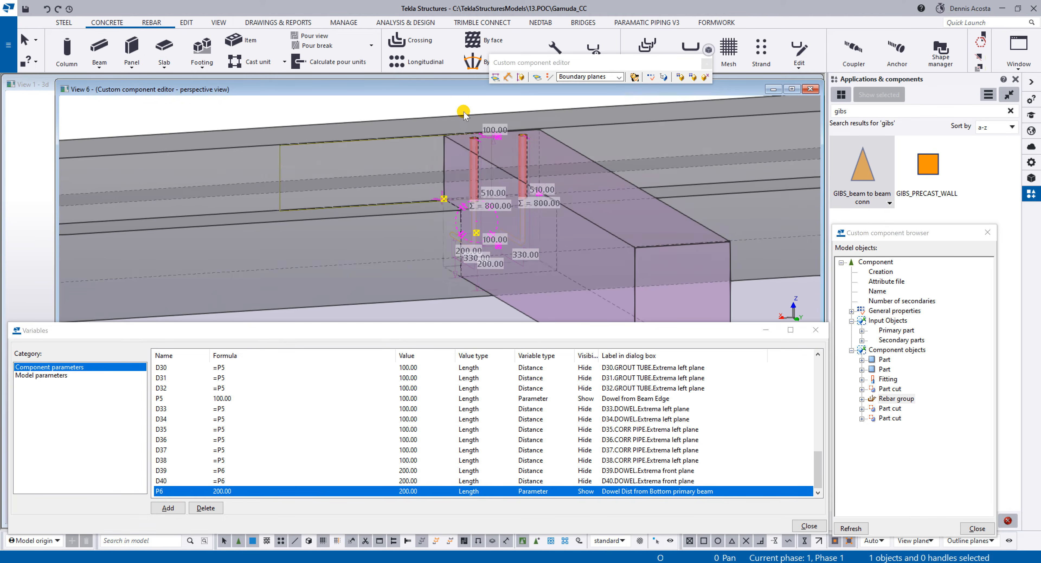
left_click_drag(463, 112, 522, 270, "alt")
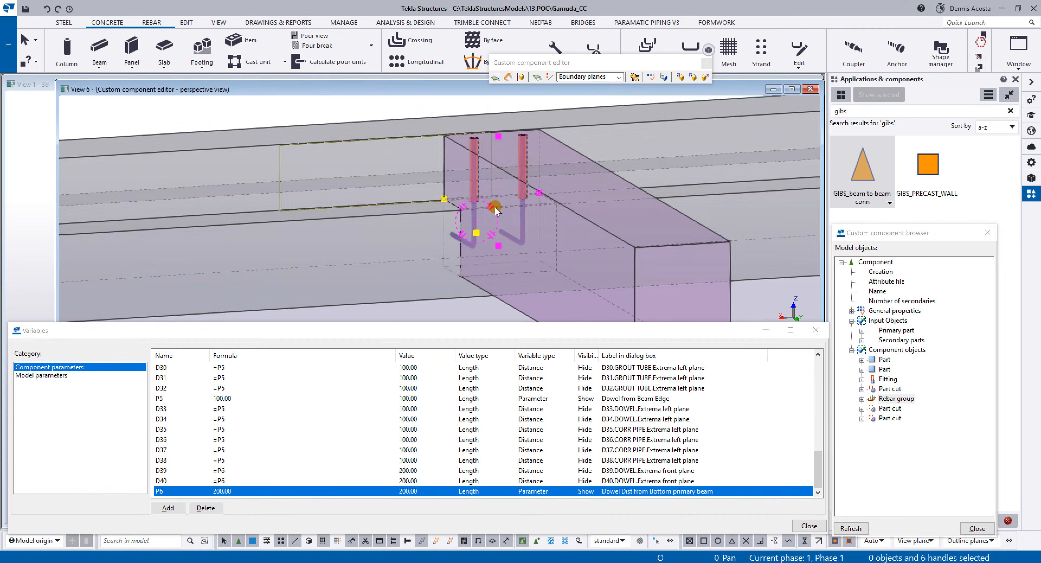
mouse_move(496, 211)
middle_mouse_down("ctrl")
mouse_move(481, 218)
mouse_move(501, 195)
middle_mouse_up("ctrl")
left_click(588, 76)
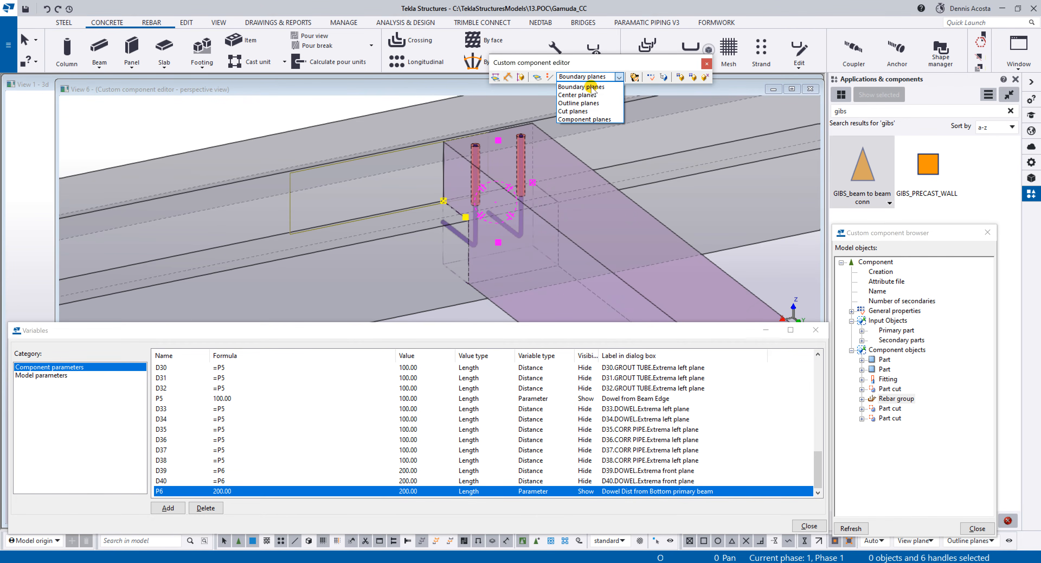
left_click(589, 95)
Step: Try to bind all the selected dowel handles at once to the secondary beam's vertical center plane
right_click(539, 148)
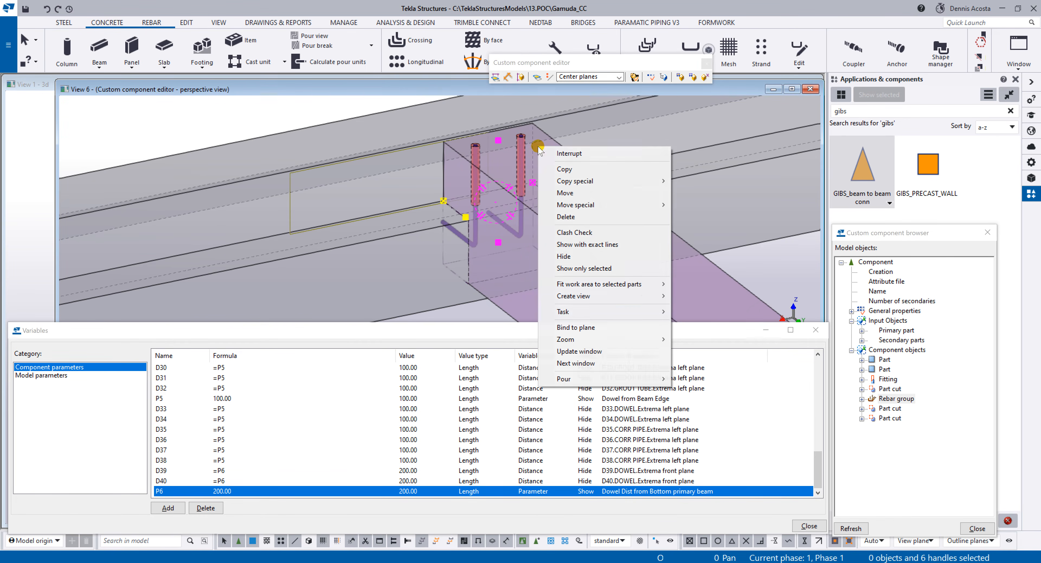
left_click(588, 326)
scroll(563, 170, "down", 5)
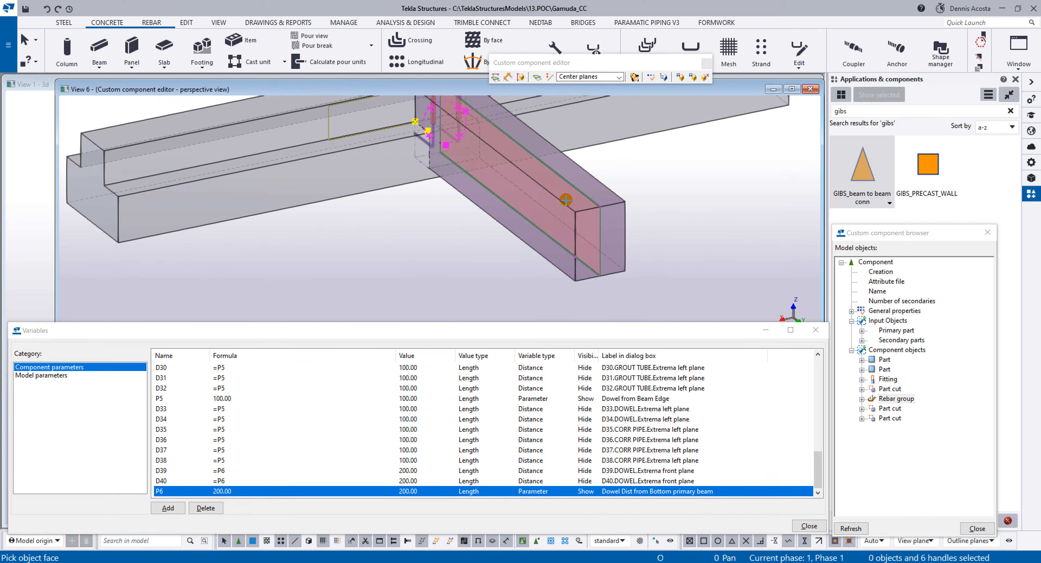
left_click(588, 208)
left_click(817, 492)
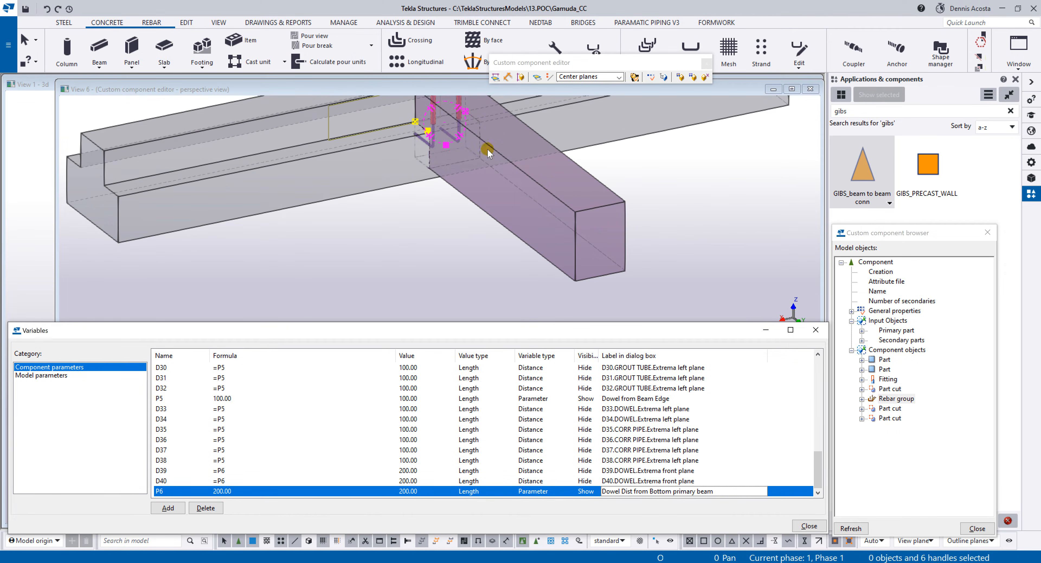
middle_click_drag(488, 150, 508, 206)
right_click(517, 133)
left_click(528, 142)
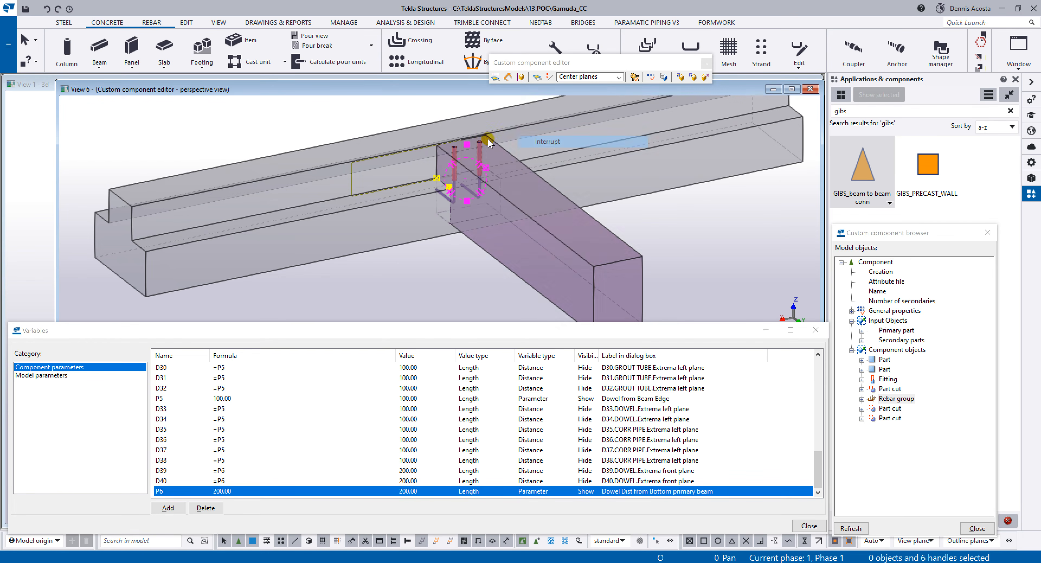
Step: Bind the dowel group's upper handle to the secondary beam's vertical center plane
right_click(468, 150)
left_click(514, 313)
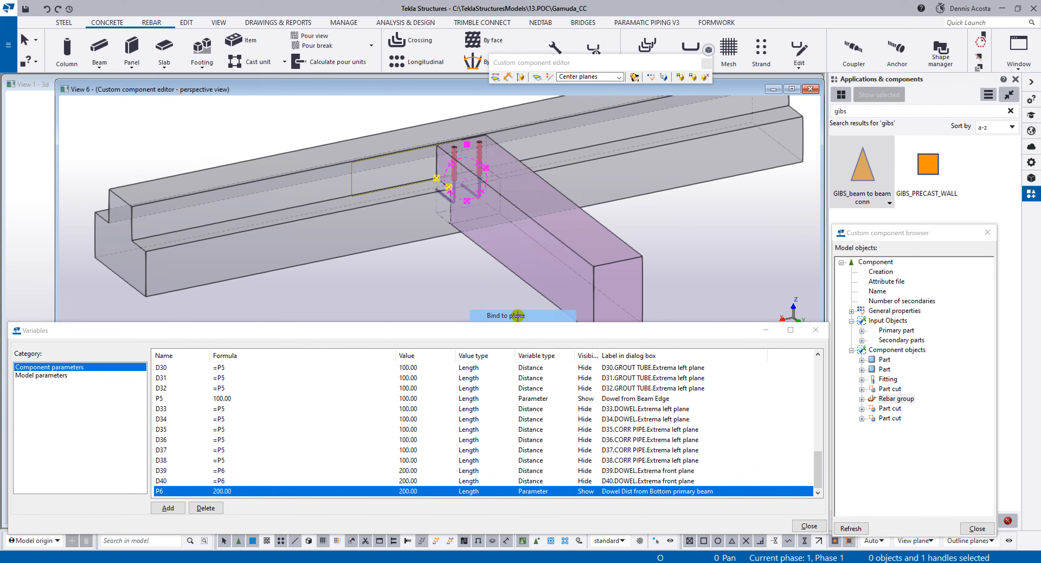
key("ctrl+4")
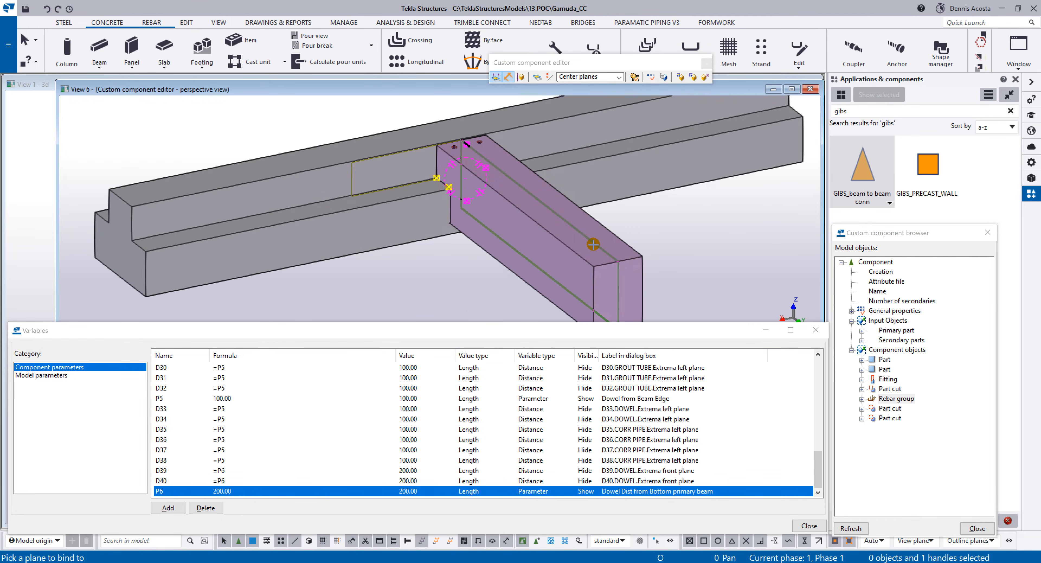
left_click(593, 243)
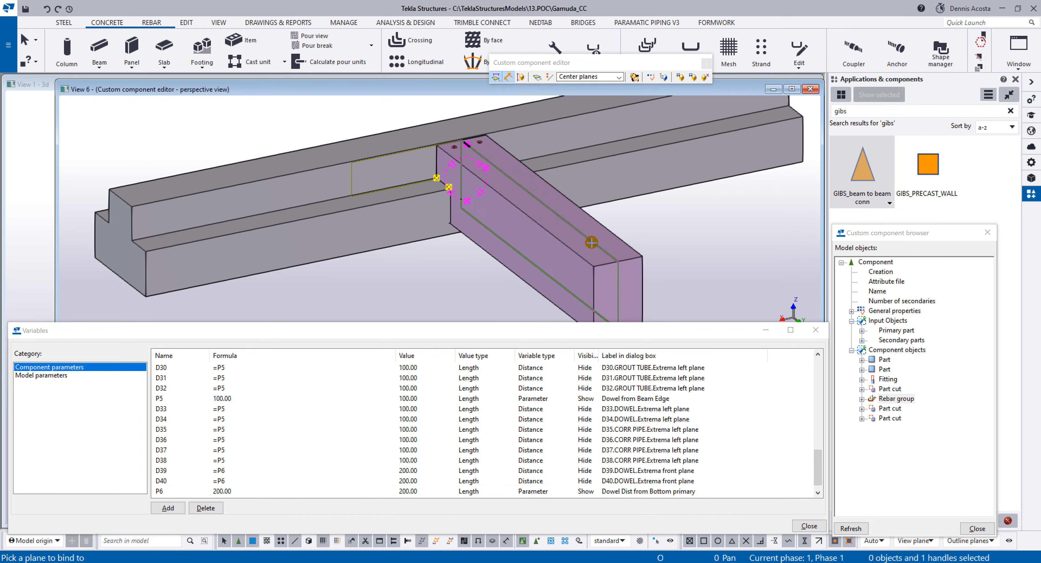
right_click(493, 146)
left_click(505, 154)
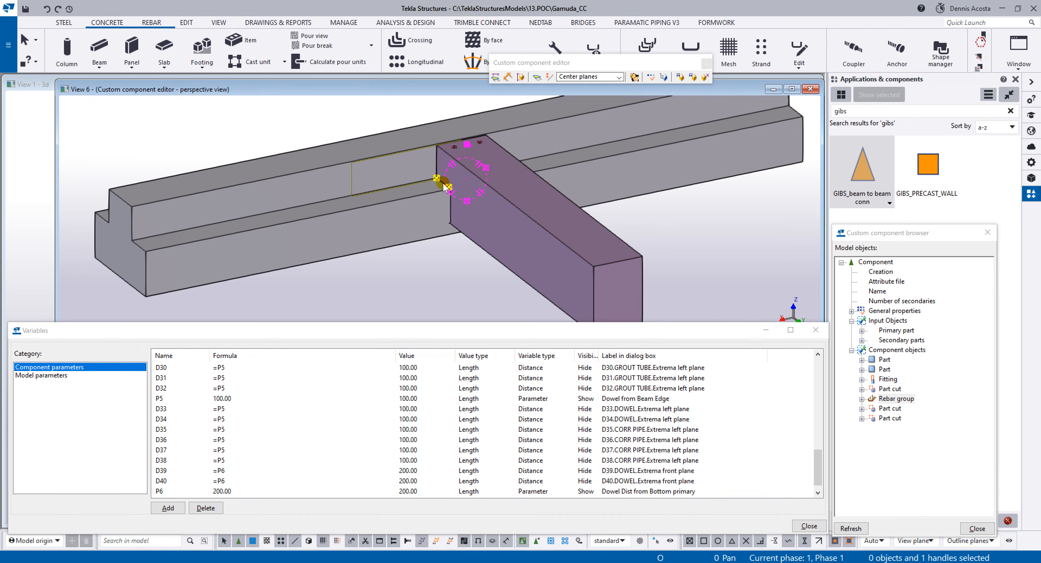
Step: Bind two more of the dowel group's handles to the secondary beam's vertical center plane
scroll(456, 196, "up", 1)
scroll(455, 194, "up", 3)
mouse_move(439, 188)
middle_mouse_down()
mouse_move(421, 183)
mouse_move(434, 197)
middle_mouse_up()
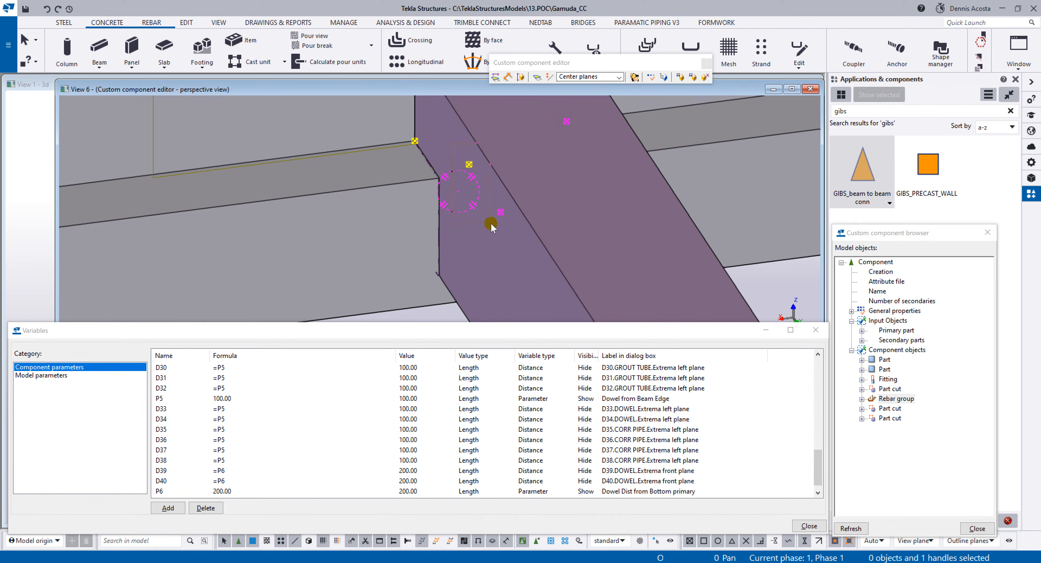
scroll(490, 222, "down", 8)
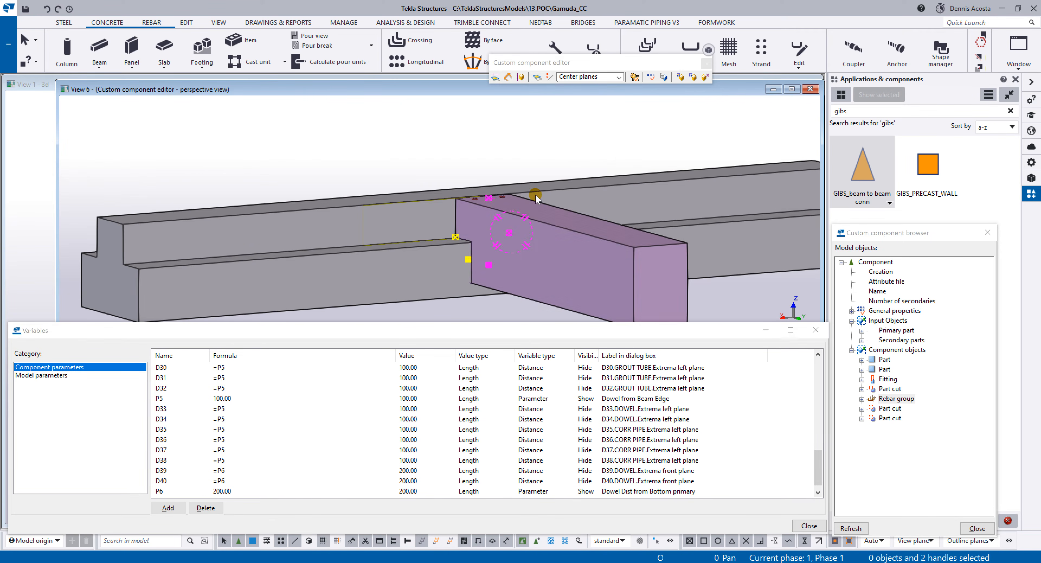
right_click(490, 213)
left_click(557, 401)
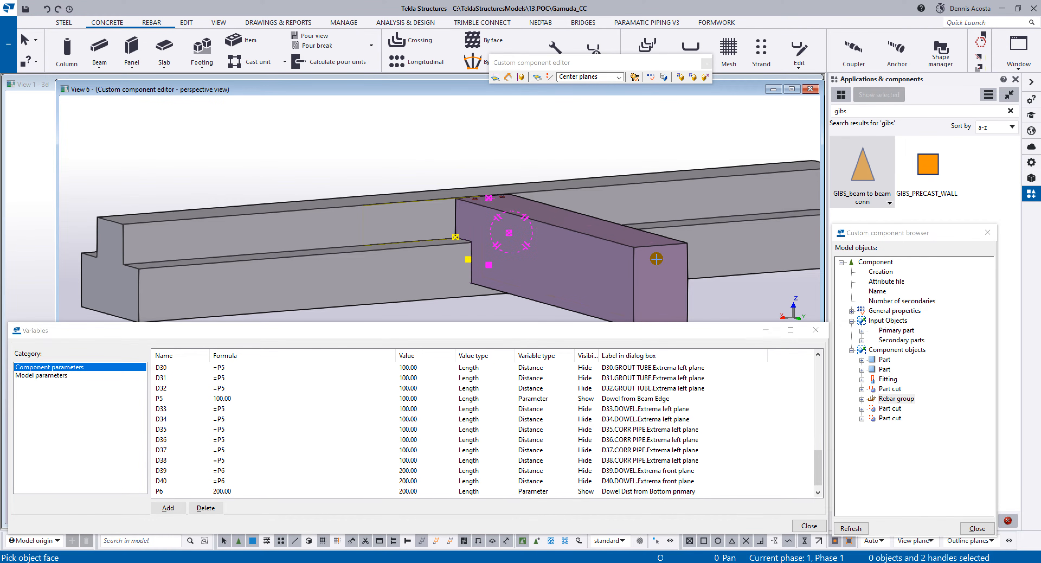
left_click_drag(816, 462, 821, 499)
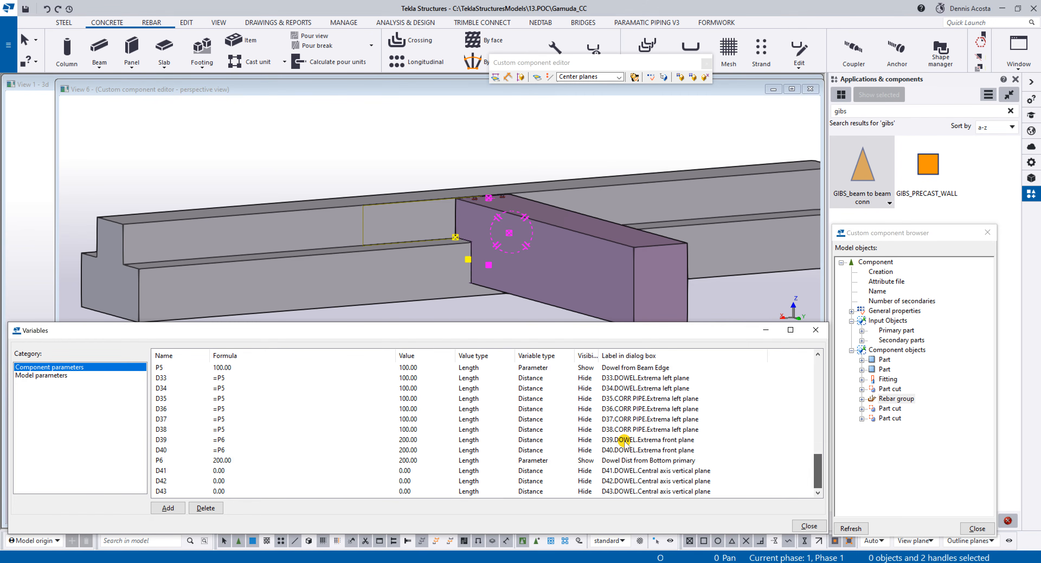
scroll(458, 232, "down", 3)
right_click(477, 160)
left_click(487, 166)
Step: Bind the end handle of the dowel's horizontal leg to the primary beam's vertical center plane
scroll(515, 239, "up", 6)
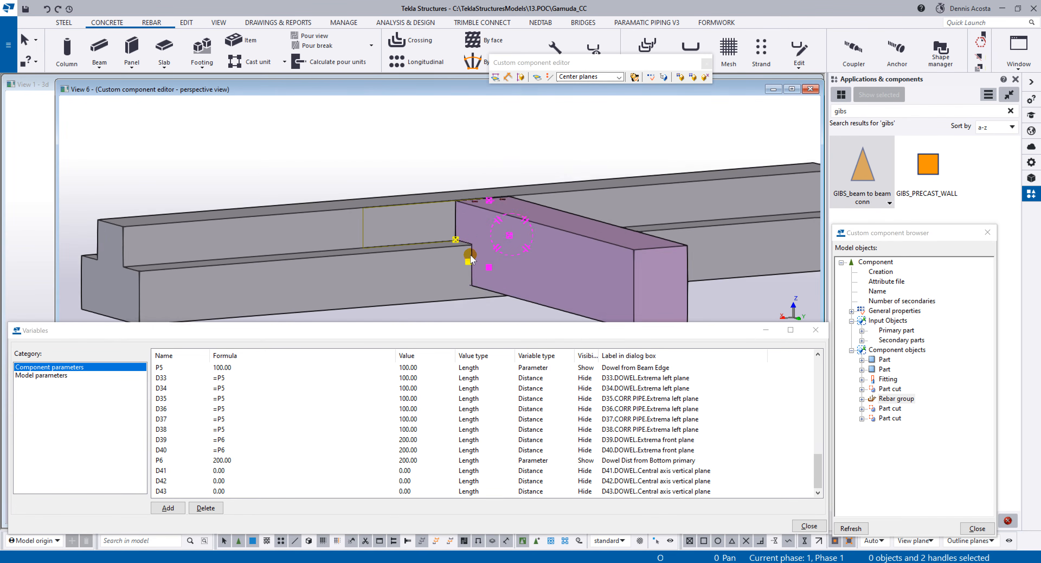
middle_click_drag(515, 239, 458, 239)
scroll(458, 239, "up", 1)
scroll(426, 238, "down", 5)
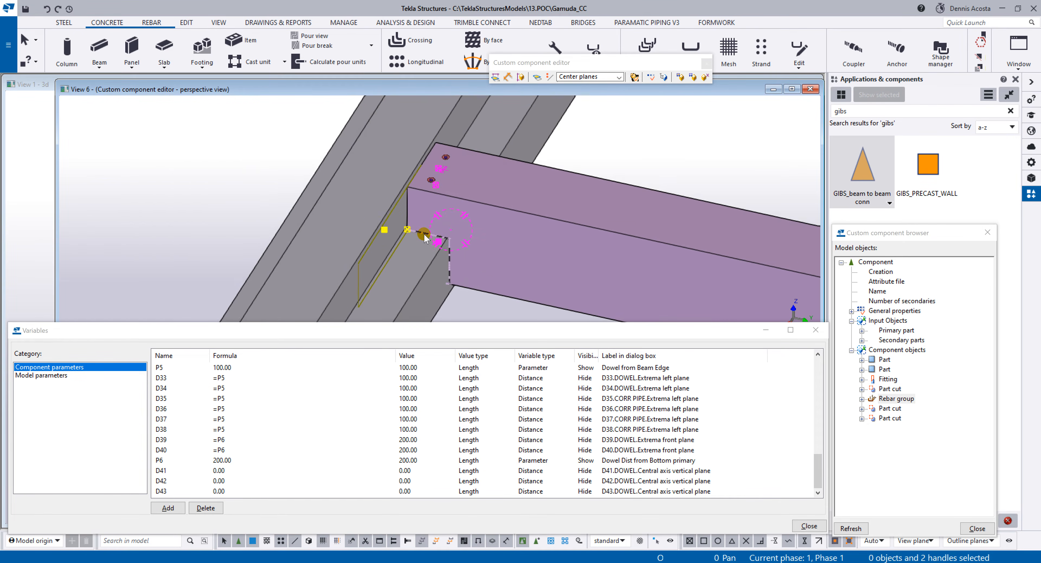
scroll(391, 230, "up", 3)
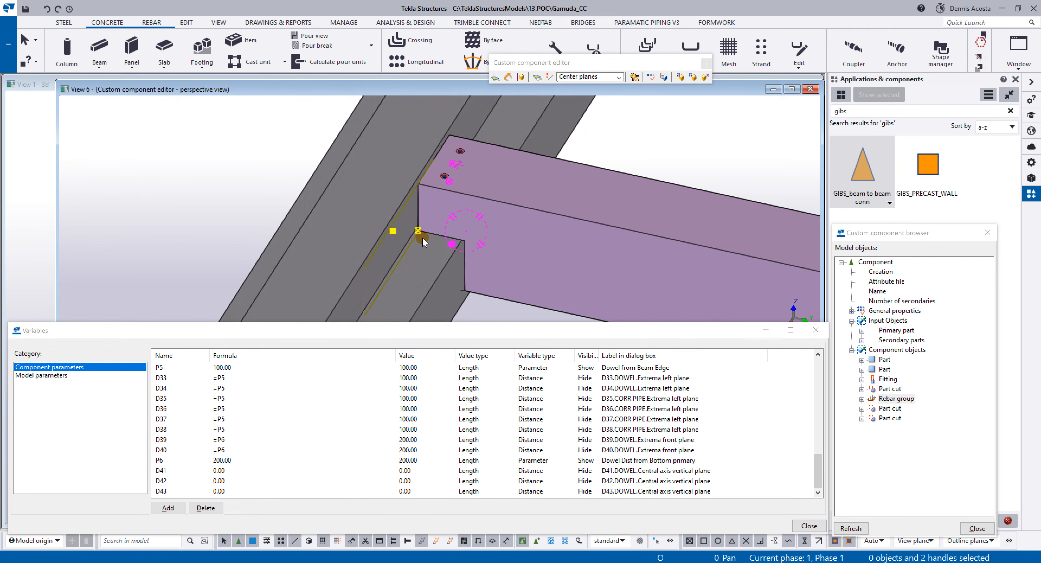
key("ctrl+2")
middle_click_drag(456, 222, 450, 137)
scroll(450, 149, "down", 3)
scroll(450, 137, "up", 5)
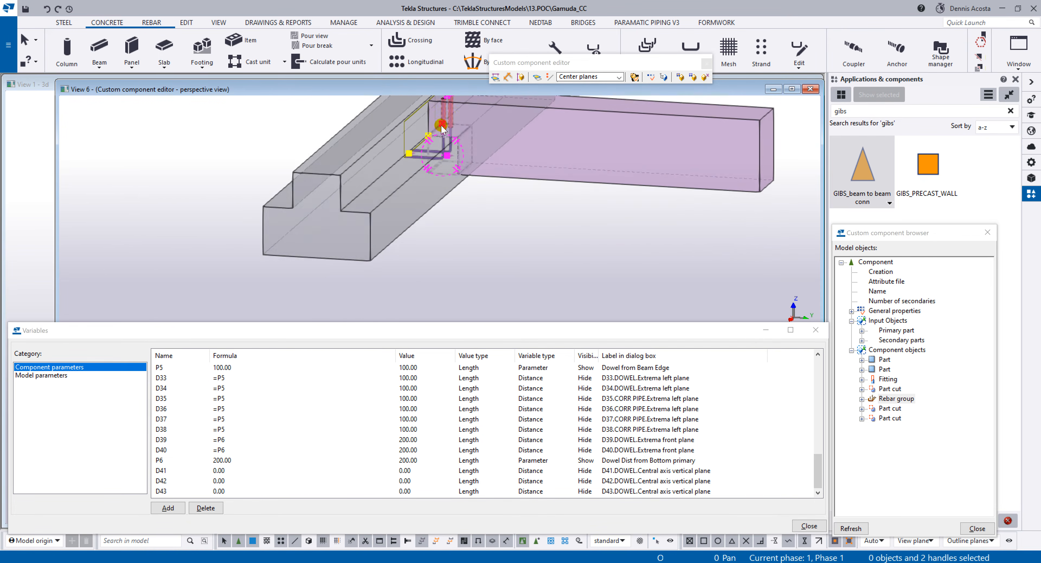
left_click(425, 157)
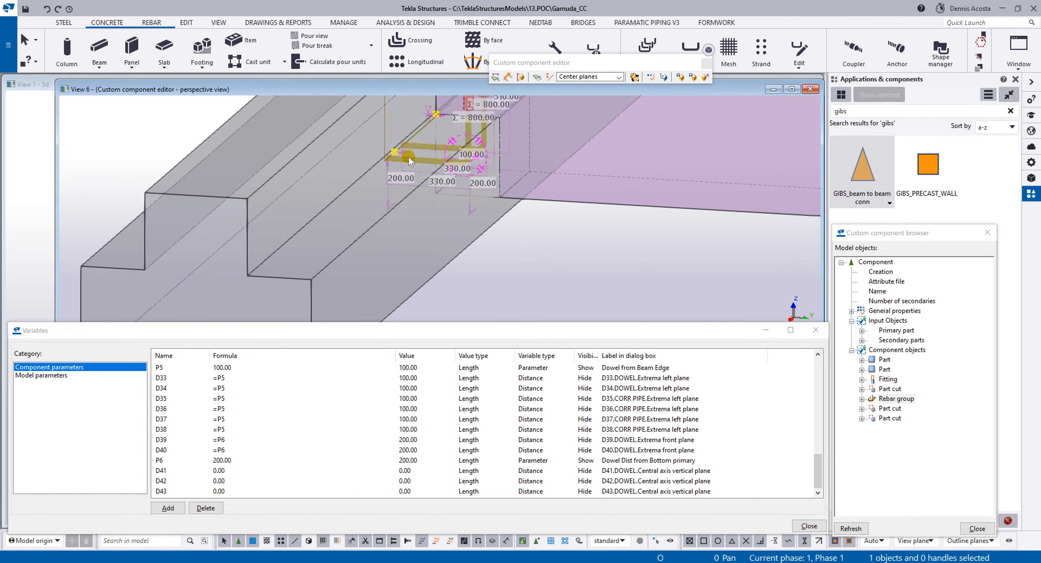
left_click(396, 152)
scroll(395, 151, "down", 3)
right_click(396, 154)
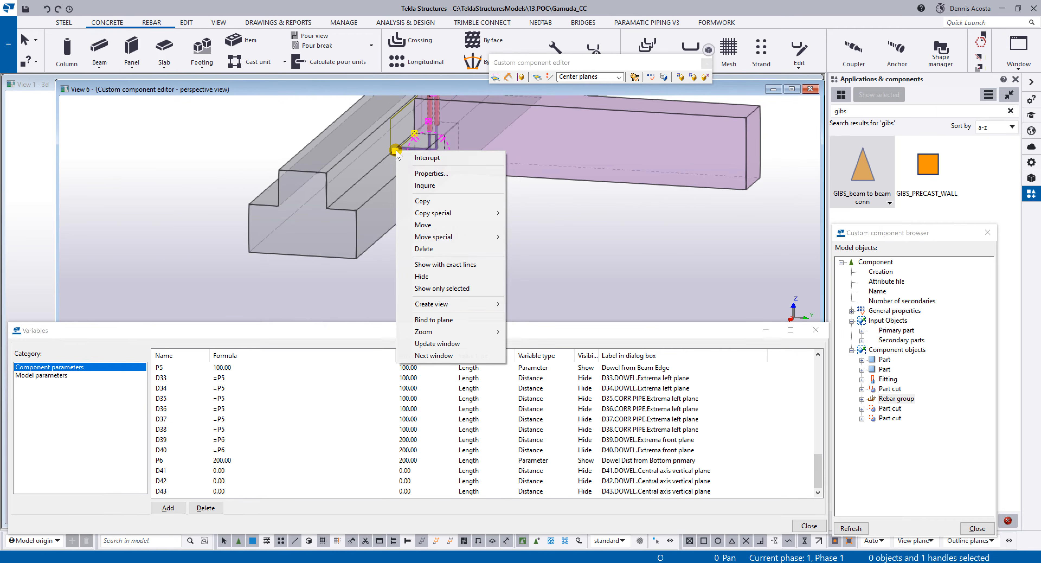
left_click(424, 300)
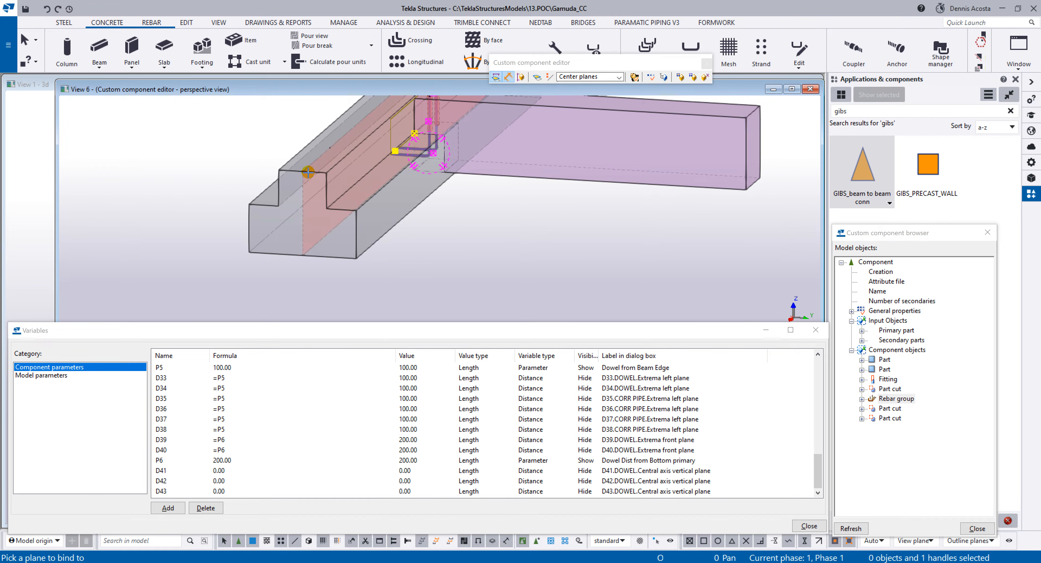
left_click_drag(815, 469, 819, 488)
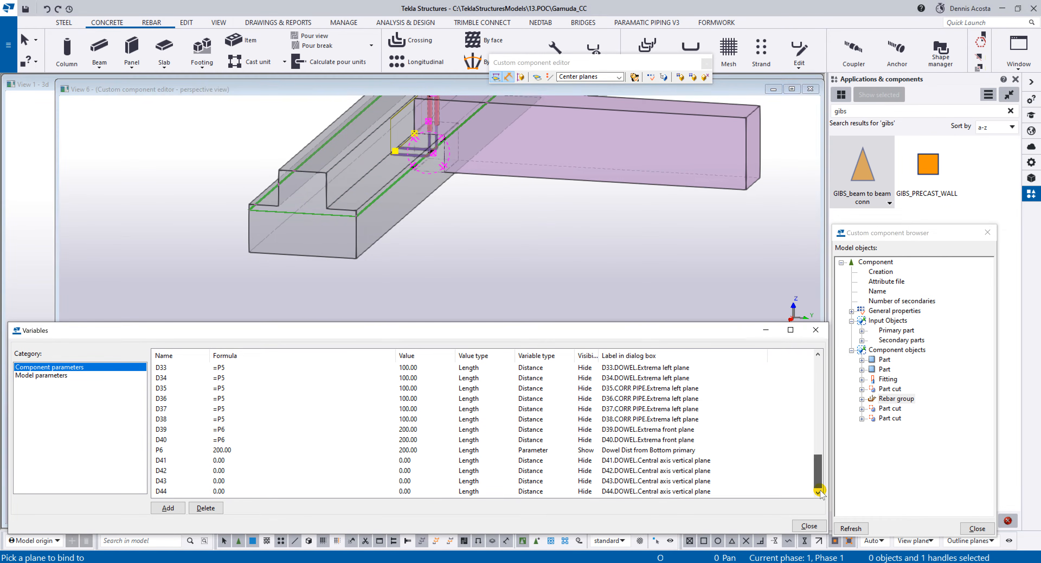
Step: End the plane binding and examine the distance variables linked to the dowel and corrugated pipe parameters
right_click(466, 204)
left_click(476, 208)
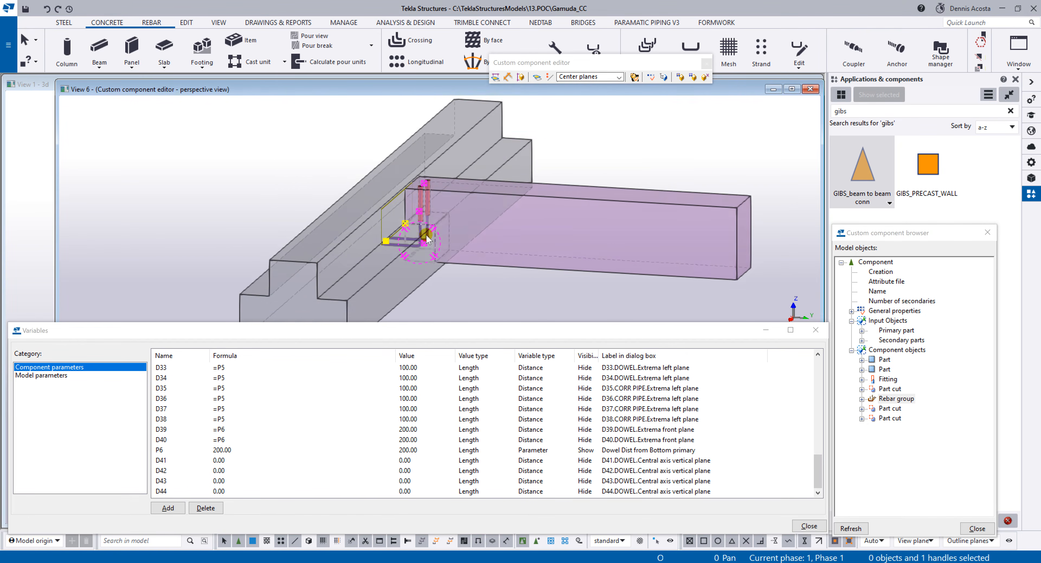
scroll(396, 231, "up", 5)
scroll(397, 231, "down", 4)
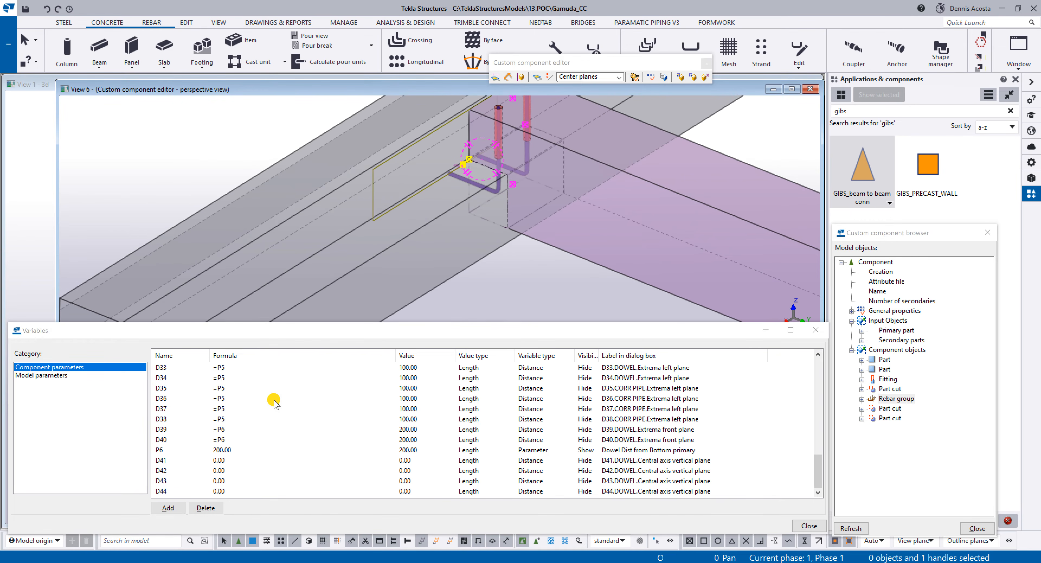
left_click(261, 403)
scroll(250, 404, "up", 12)
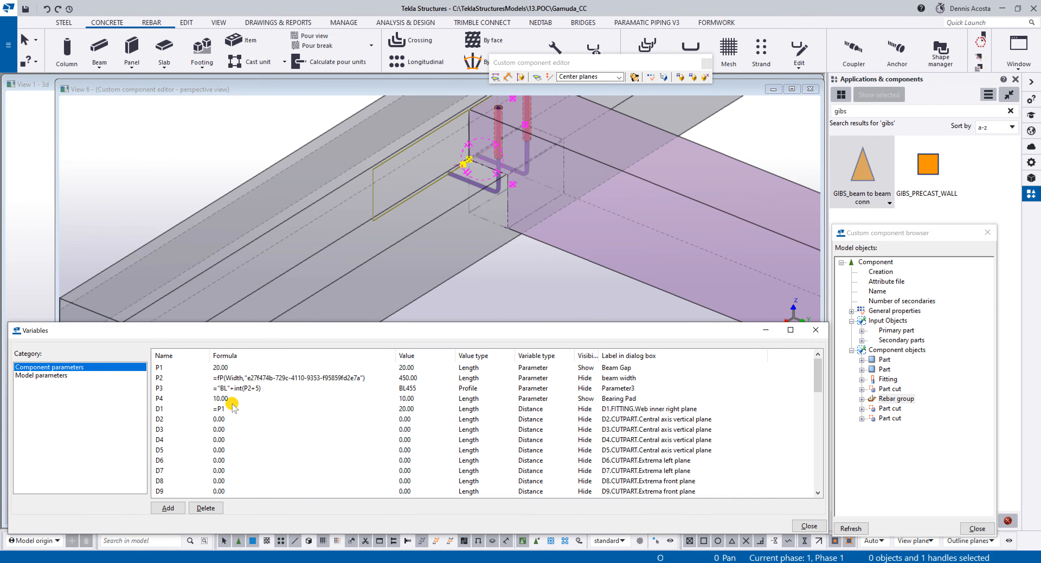
scroll(233, 408, "down", 11)
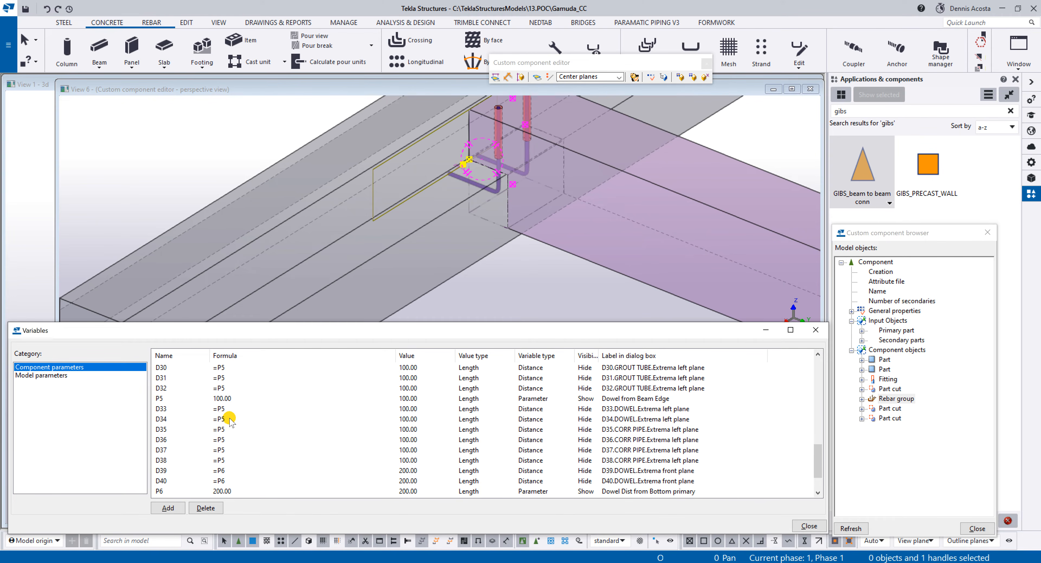
scroll(231, 421, "down", 1)
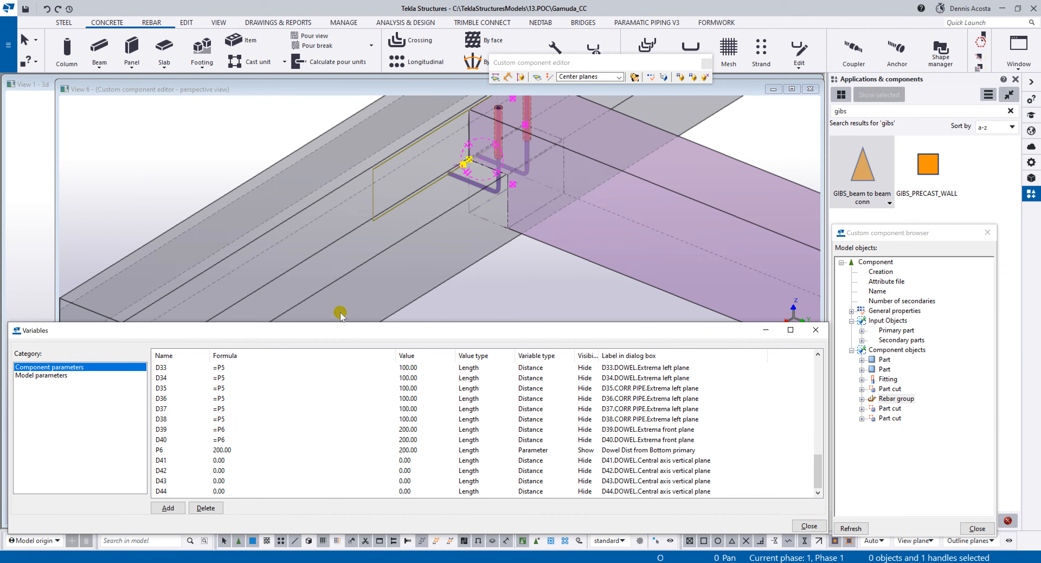
Step: Open the dowel rebar group's properties and inspect its From plane cover thickness
scroll(542, 186, "up", 5)
middle_click_drag(337, 221, 342, 183)
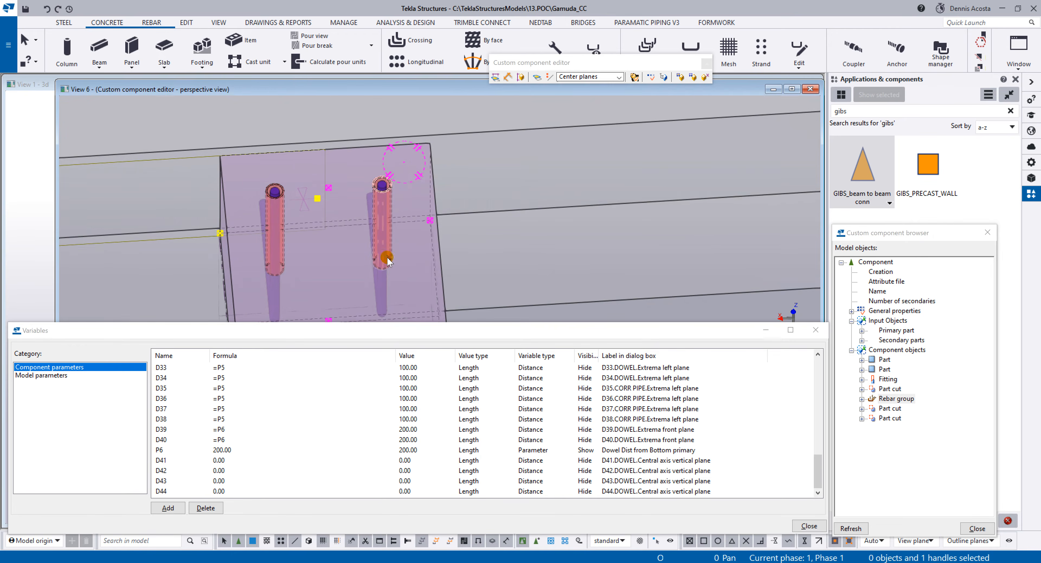
middle_click_drag(387, 261, 419, 226, "ctrl")
left_click(419, 226)
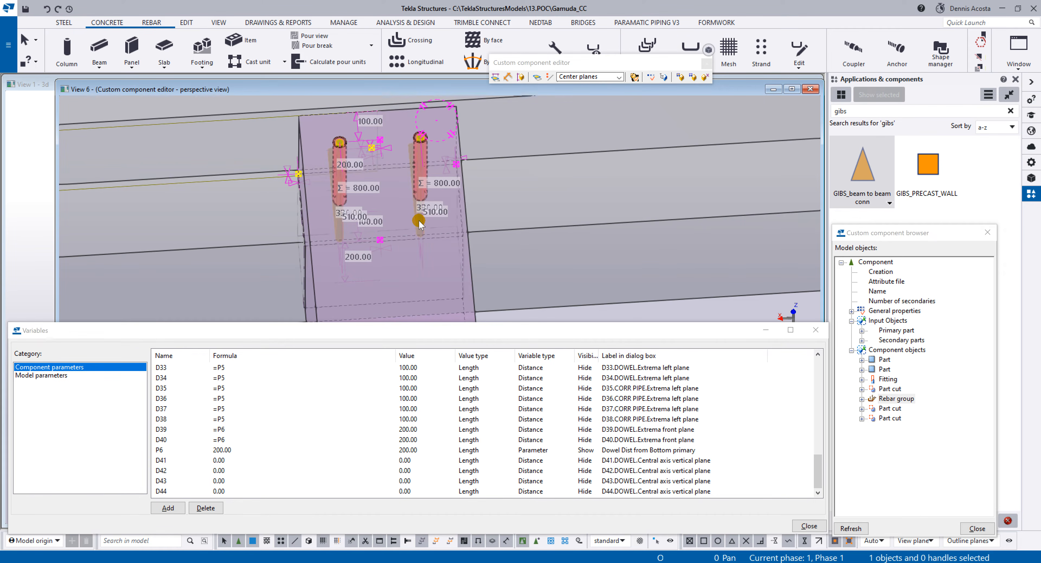
double_click(421, 219)
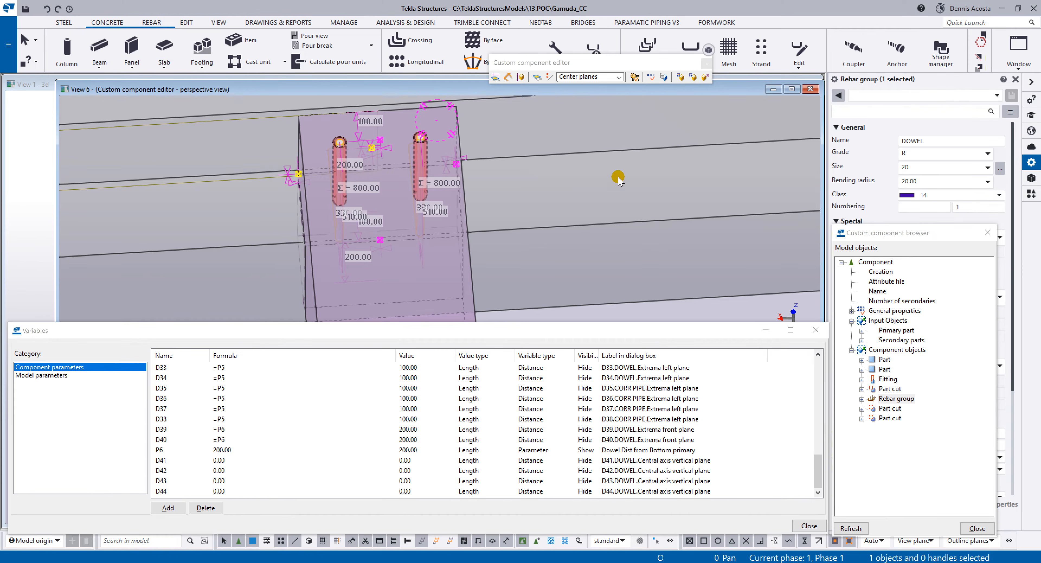
left_click_drag(922, 234, 755, 205)
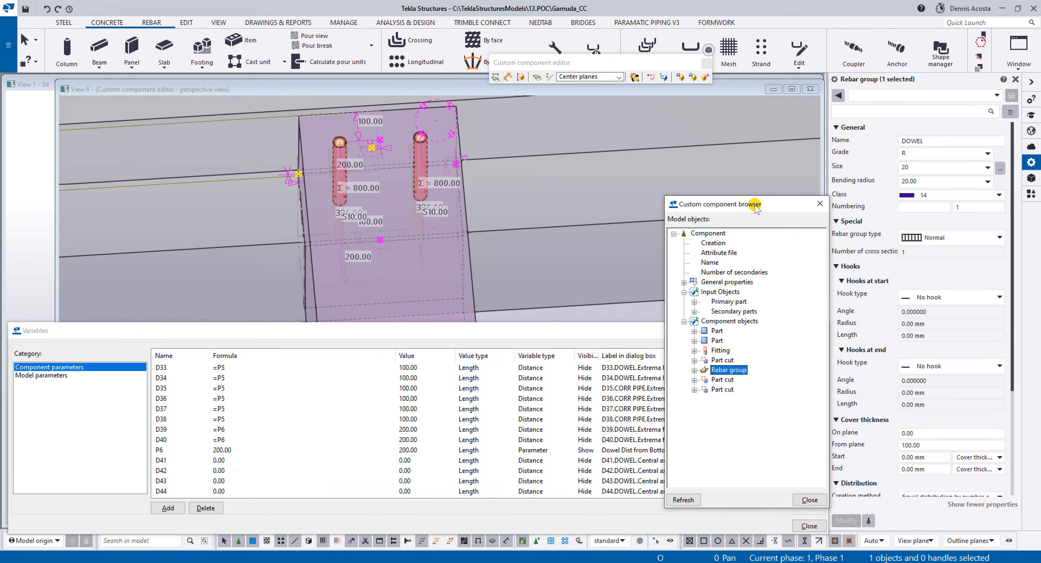
mouse_move(459, 193)
middle_mouse_down("ctrl")
mouse_move(496, 203)
mouse_move(555, 186)
mouse_move(533, 216)
mouse_move(452, 195)
middle_mouse_up("ctrl")
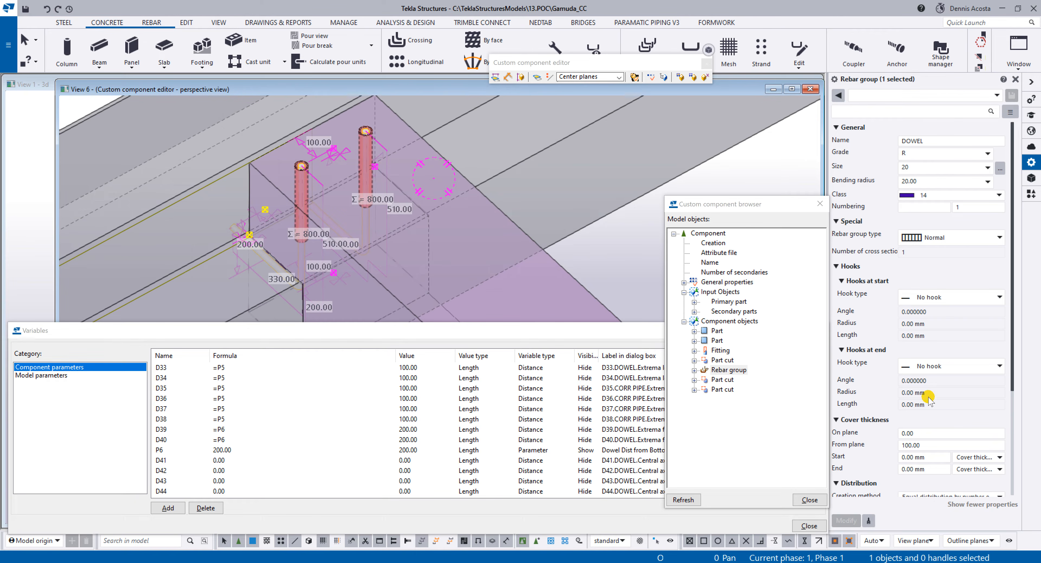
left_click(914, 445)
left_click_drag(926, 446, 849, 460)
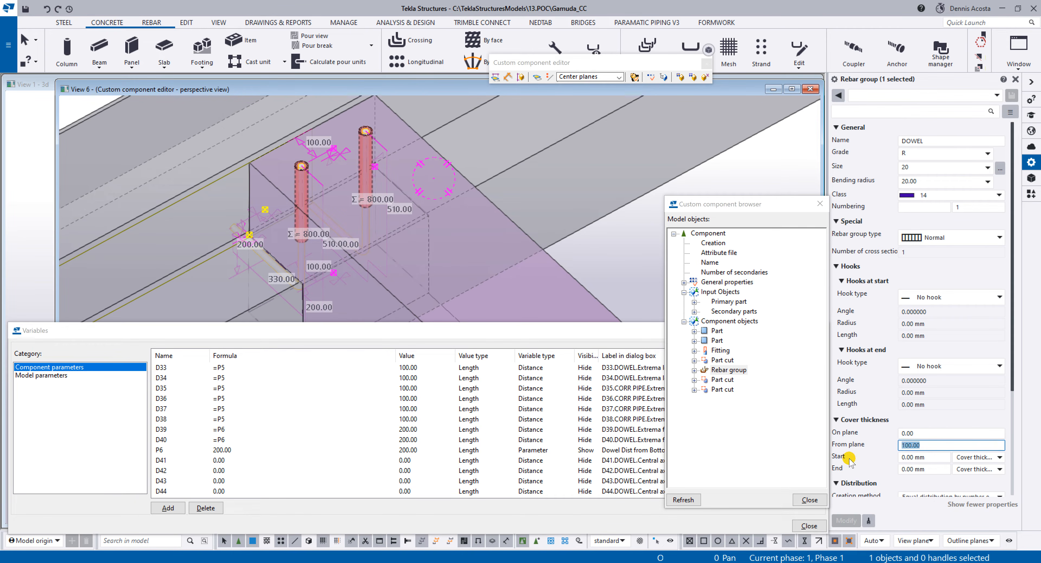
key("BackSpace")
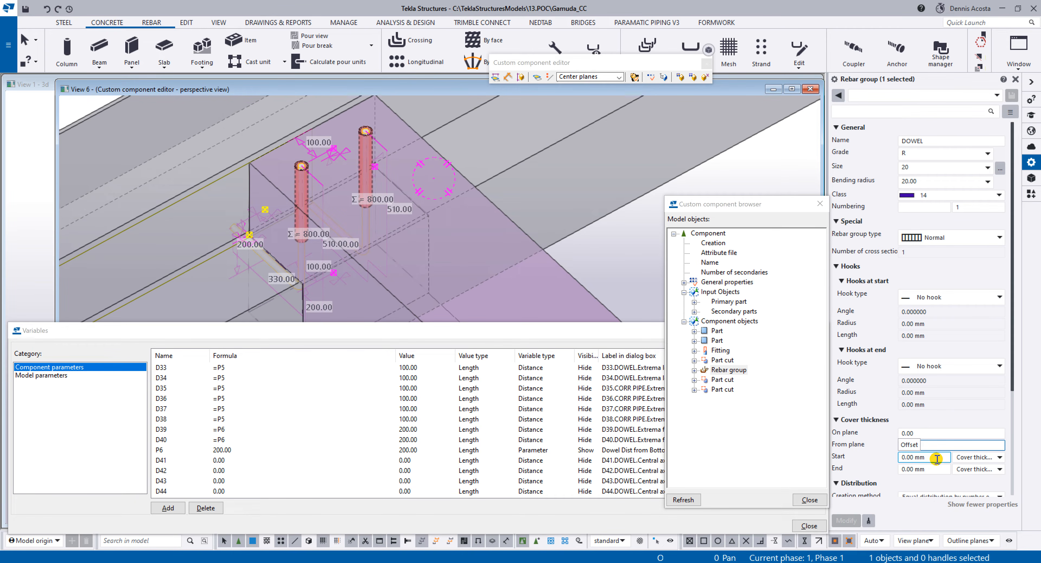
left_click(929, 449)
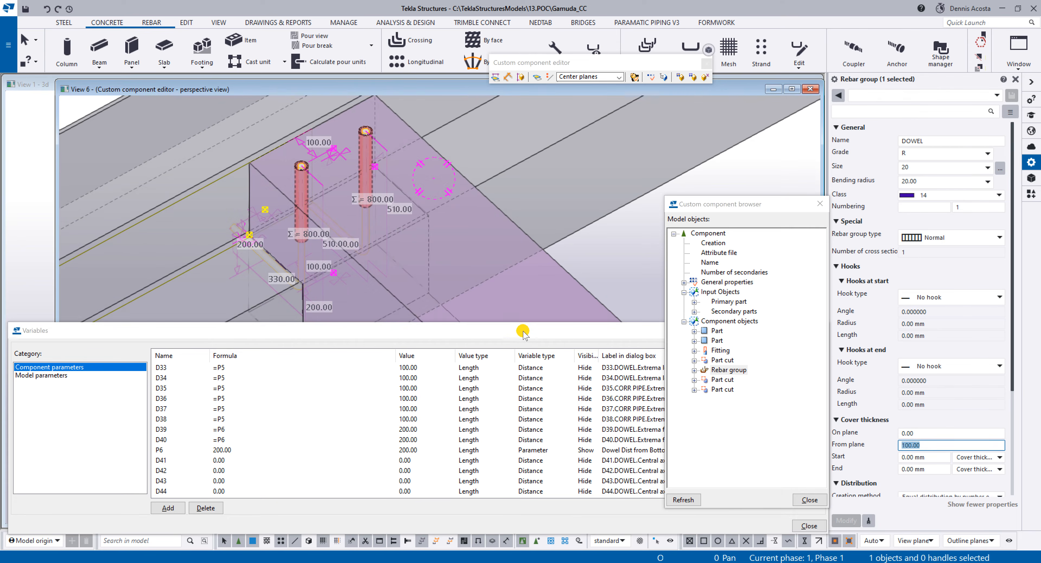
Step: Add a component parameter with the value 100 and label it "Dowel Distance from Beam Side"
left_click_drag(523, 331, 541, 292)
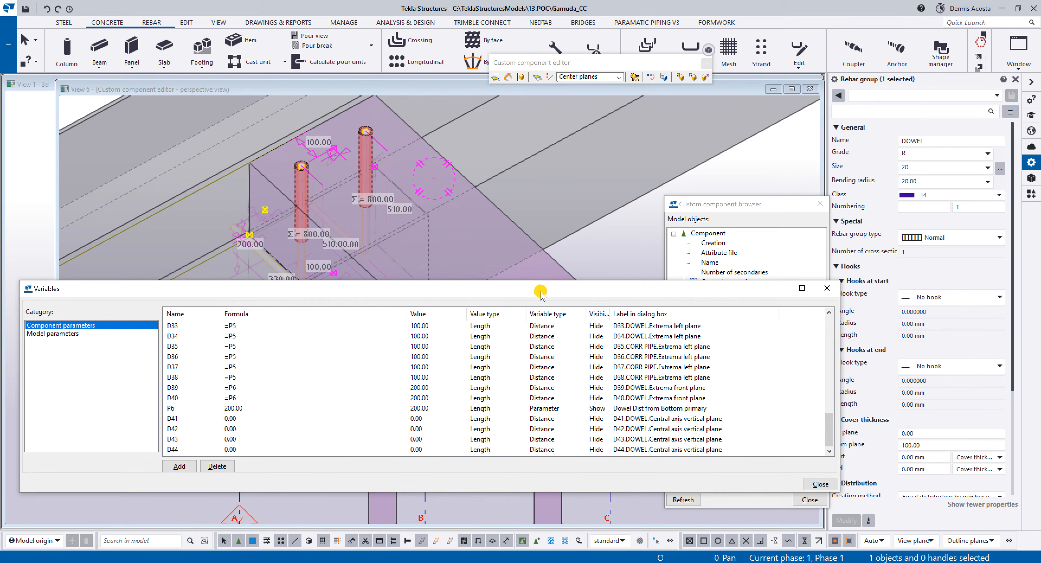
left_click(179, 466)
left_click(230, 449)
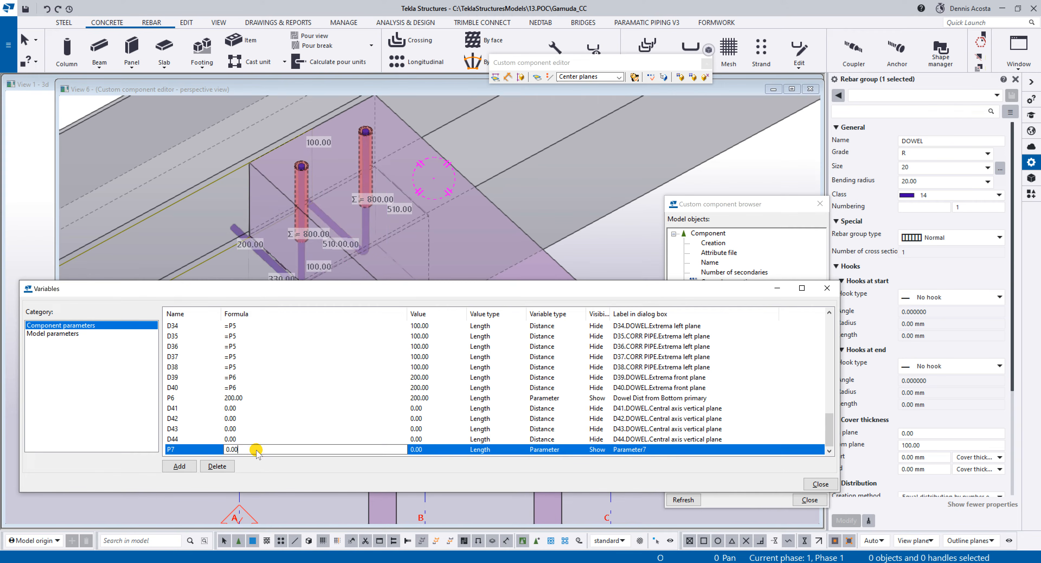
type("100")
left_click(620, 449)
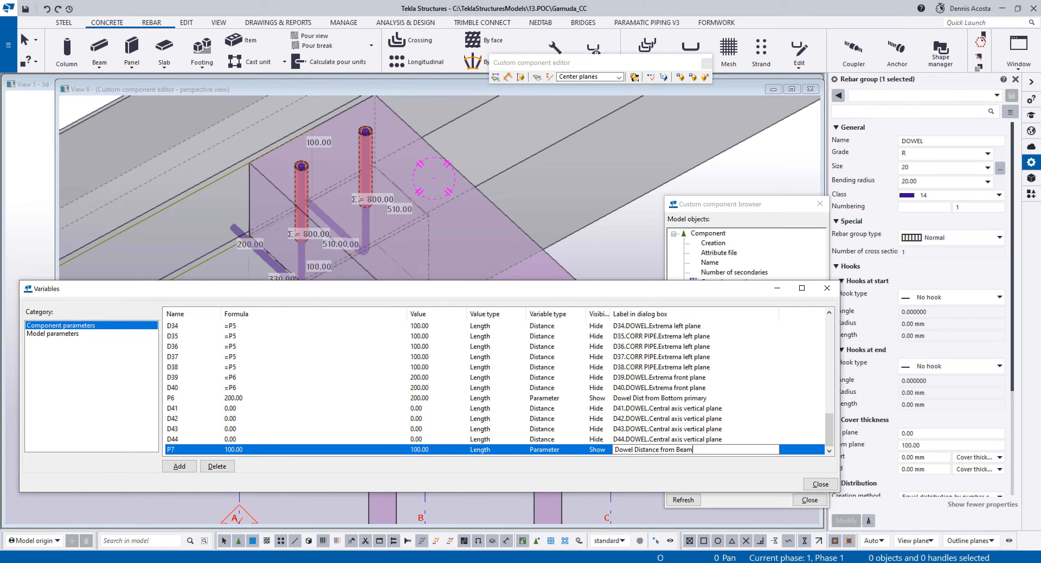
key("Return")
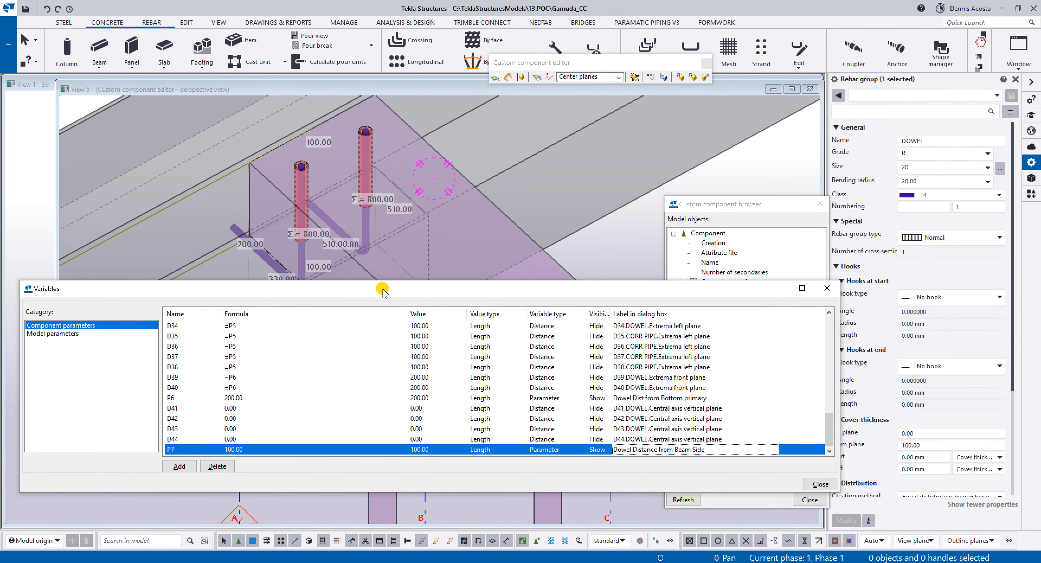
Step: Refresh the custom component browser and expand the general properties of the dowel rebar group
left_click_drag(378, 288, 357, 356)
left_click(739, 204)
left_click_drag(740, 204, 845, 93)
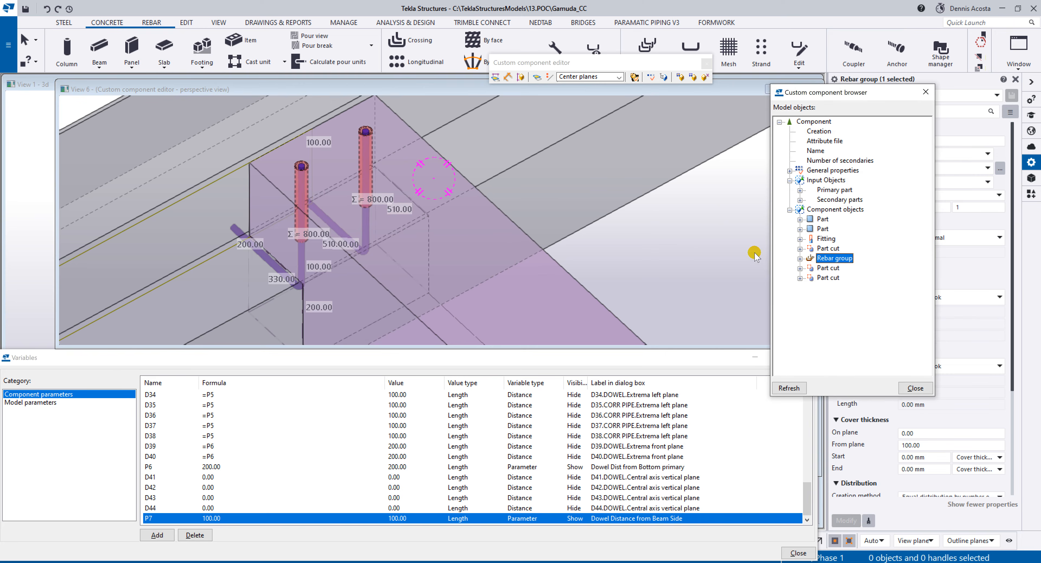
left_click(366, 225)
left_click(788, 388)
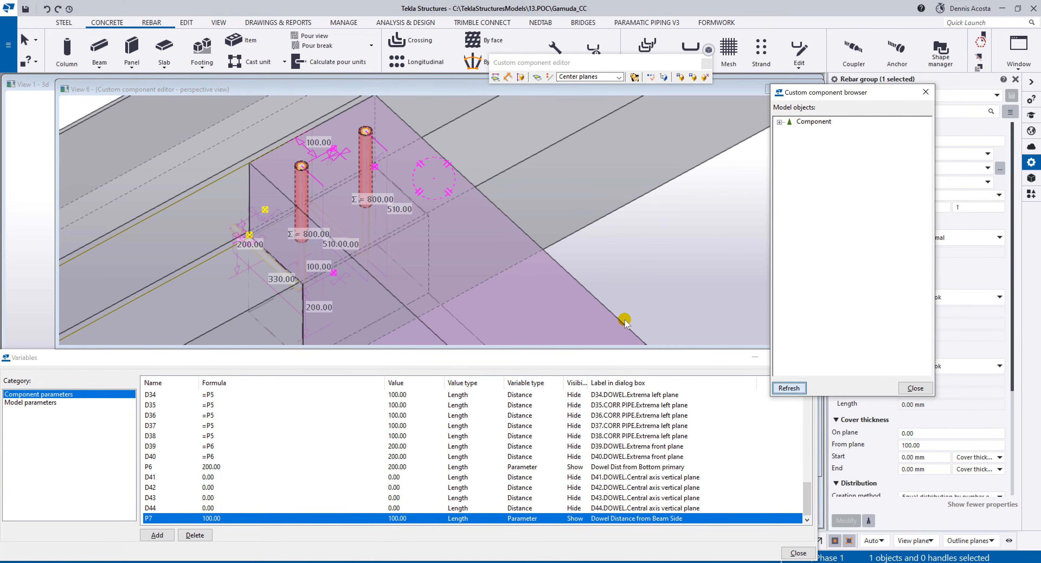
left_click(366, 228)
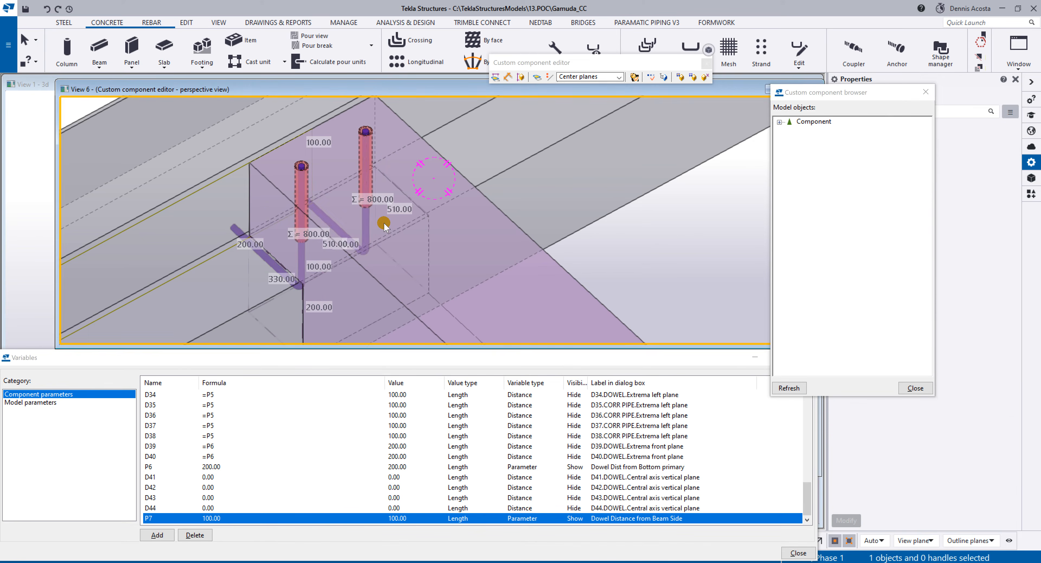
left_click(366, 225)
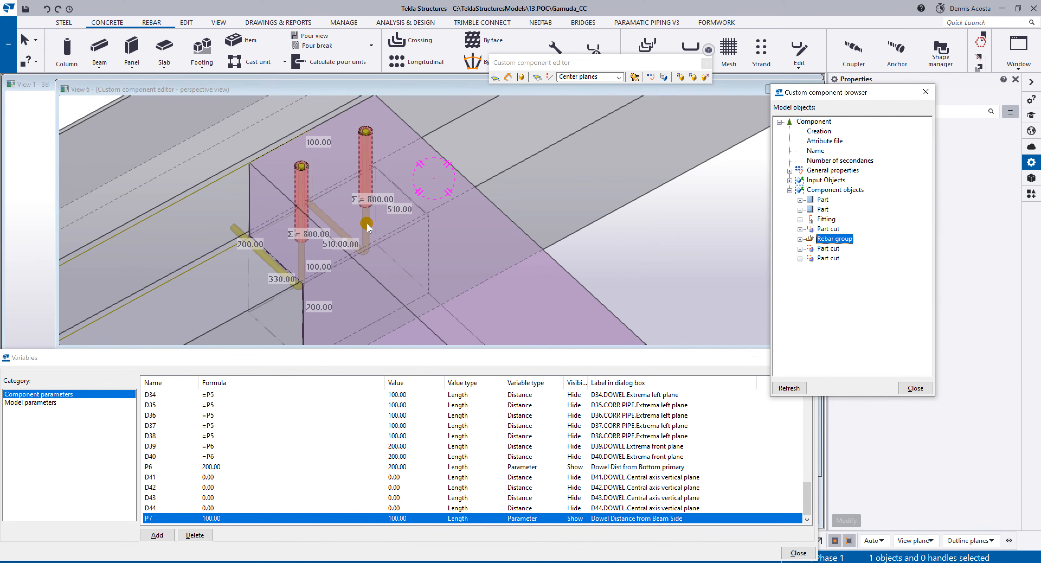
left_click(799, 239)
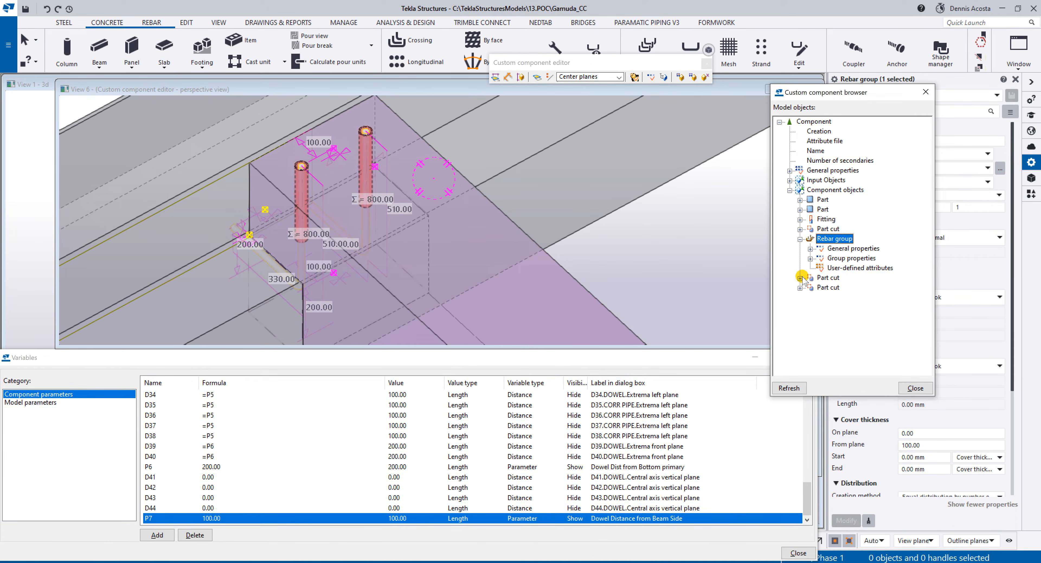
left_click(810, 249)
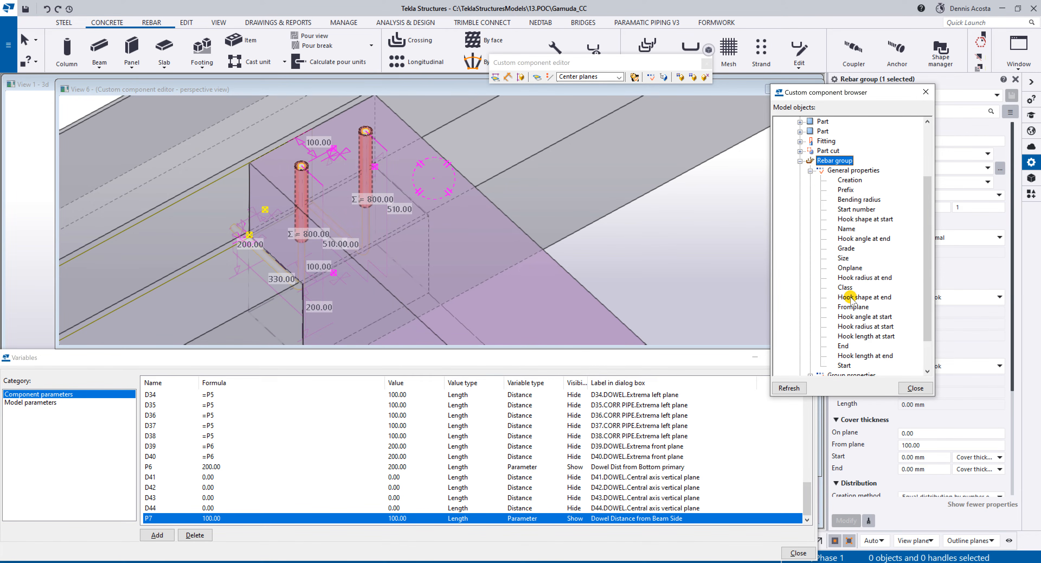
Step: Try to drive the rebar group's Fromplane property with parameter P7, entering the equation with a leading equals sign
right_click(857, 306)
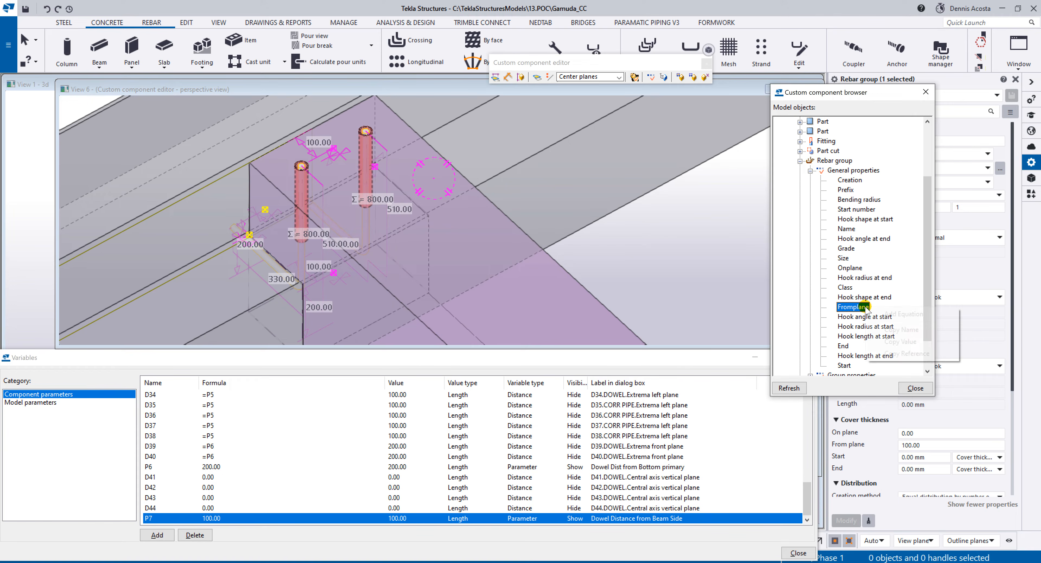
left_click(876, 309)
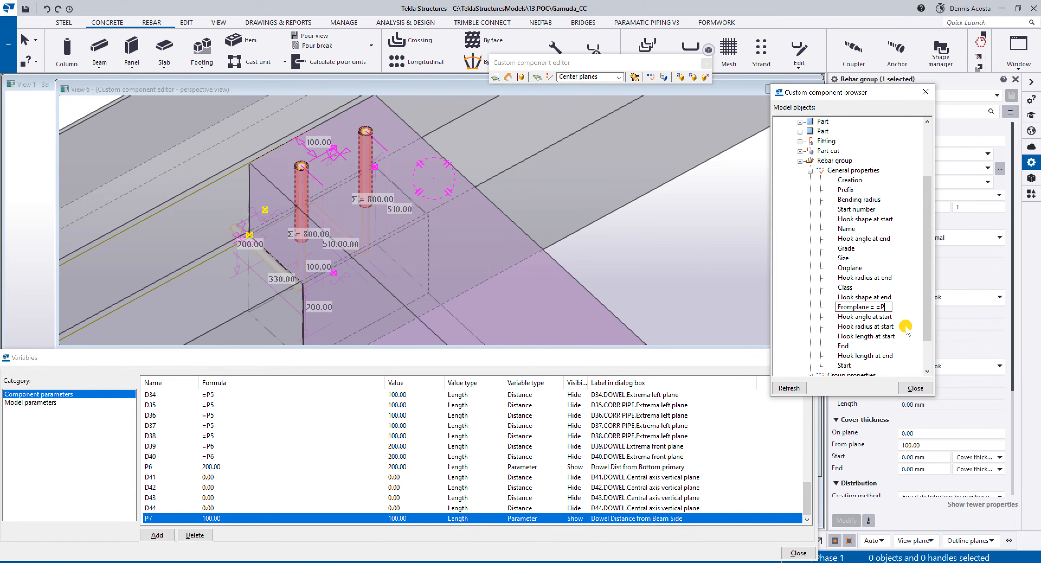
key("Return")
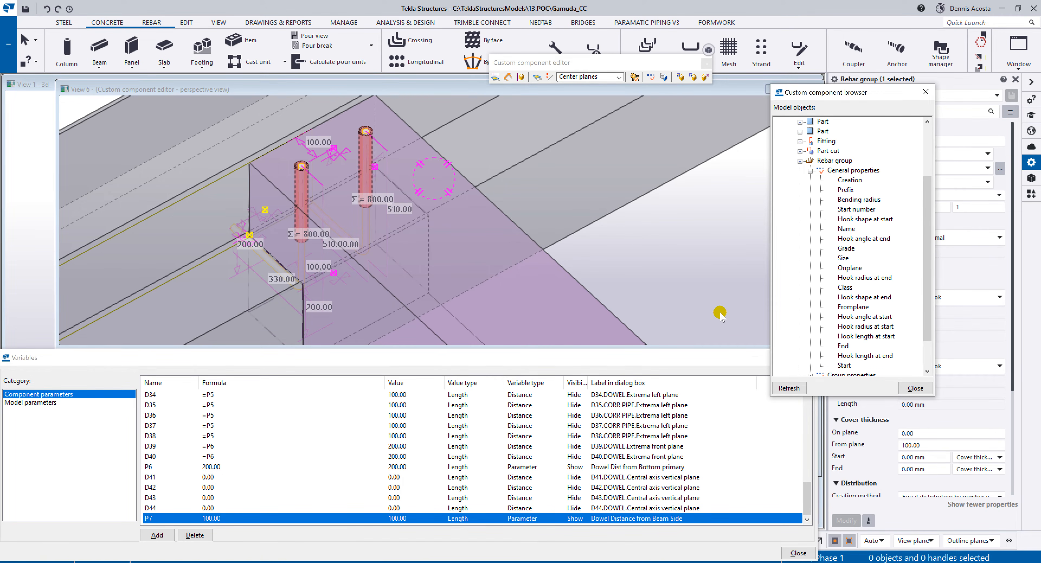
Step: Test the dowel spacing with parameter P7 set to 50, and return P7 to 100
scroll(360, 250, "up", 1)
middle_click_drag(360, 251, 343, 180)
scroll(455, 212, "down", 1)
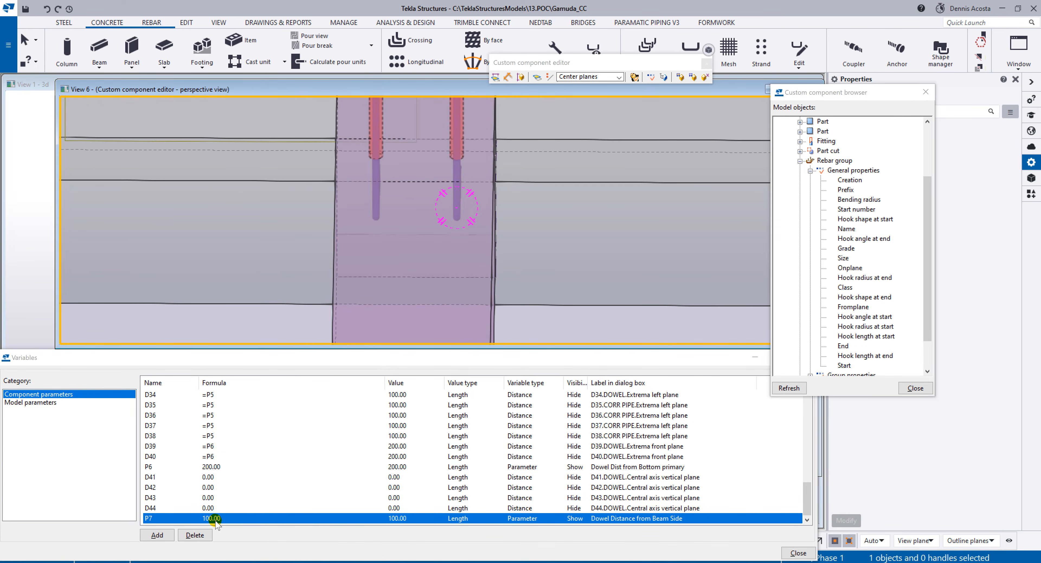
left_click(229, 518)
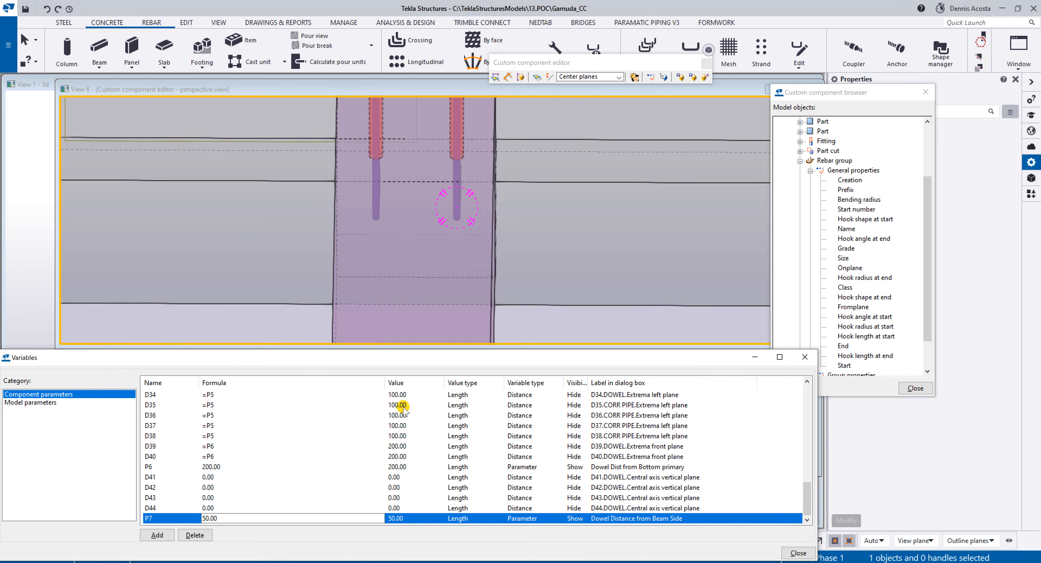
scroll(655, 260, "down", 2)
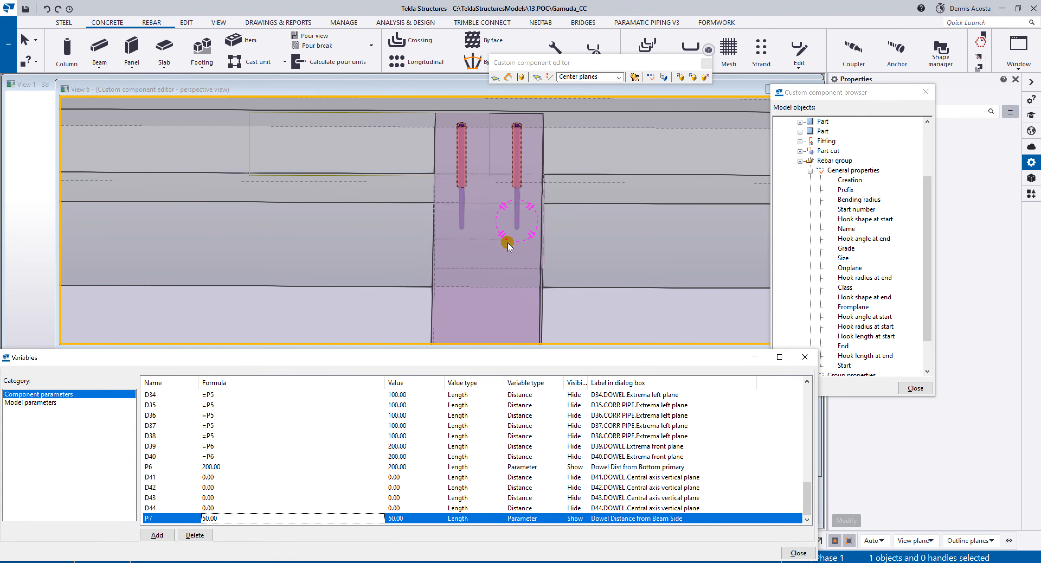
left_click(859, 307)
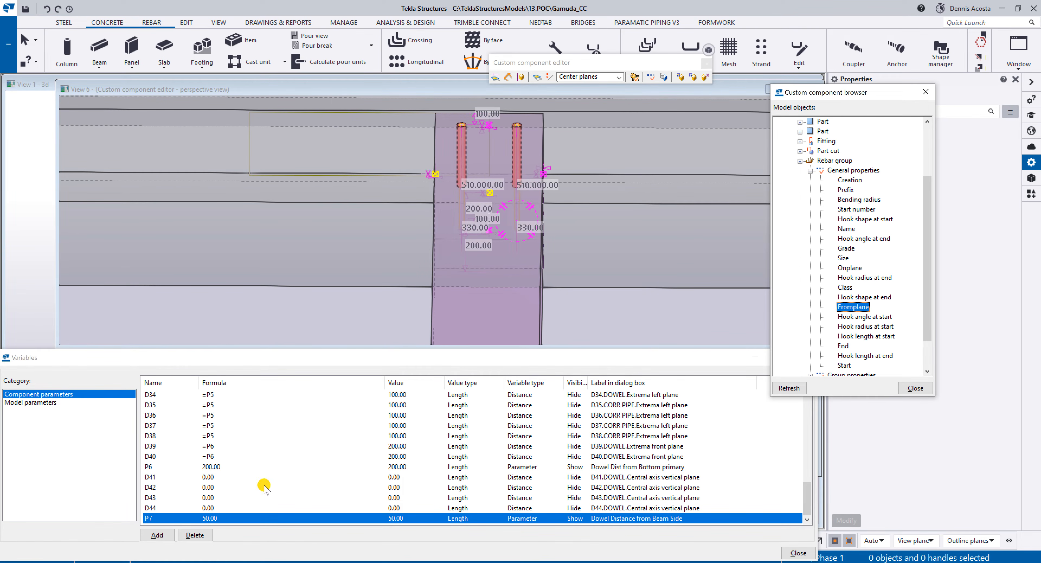
left_click(224, 517)
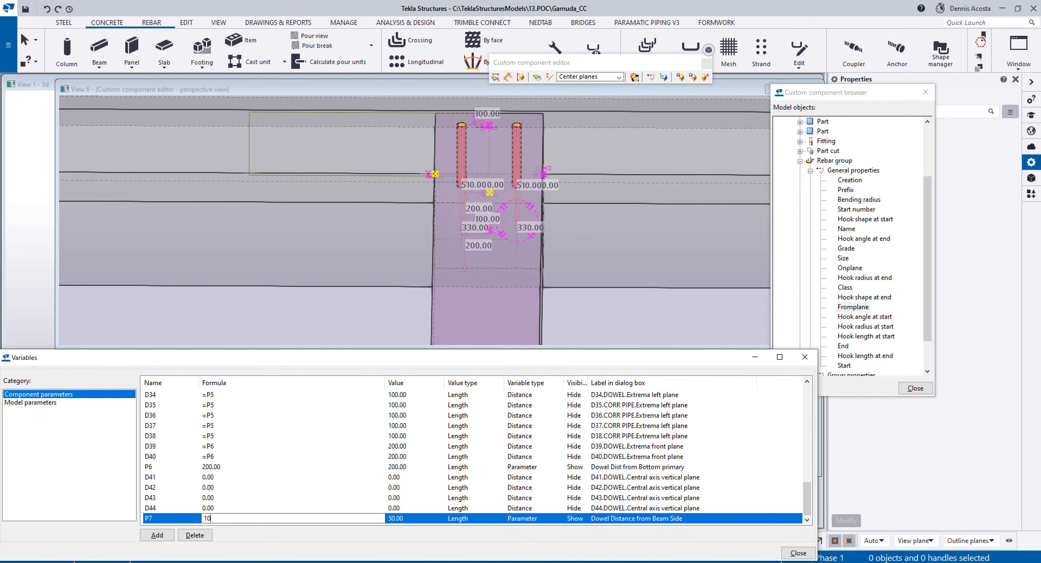
left_click(183, 520)
Step: Add the equation P7 to the dowel rebar group's Fromplane property
right_click(851, 307)
left_click(879, 310)
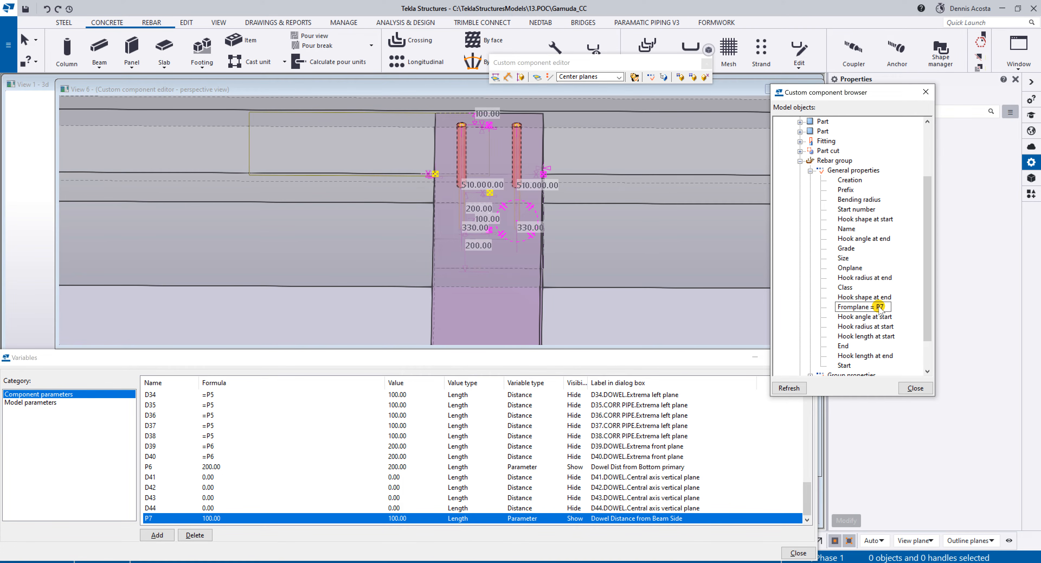
key("Return")
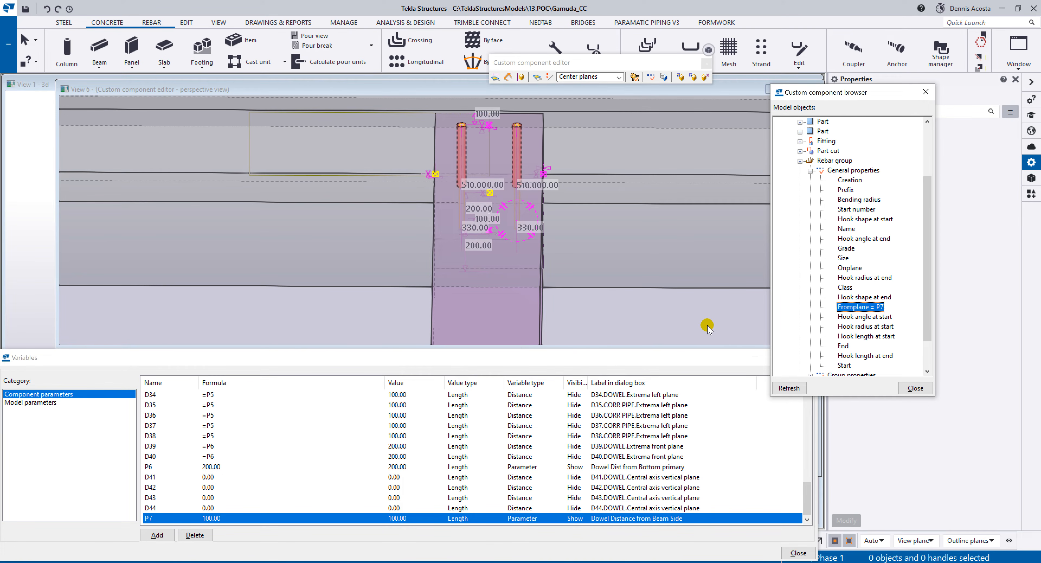
left_click(723, 326)
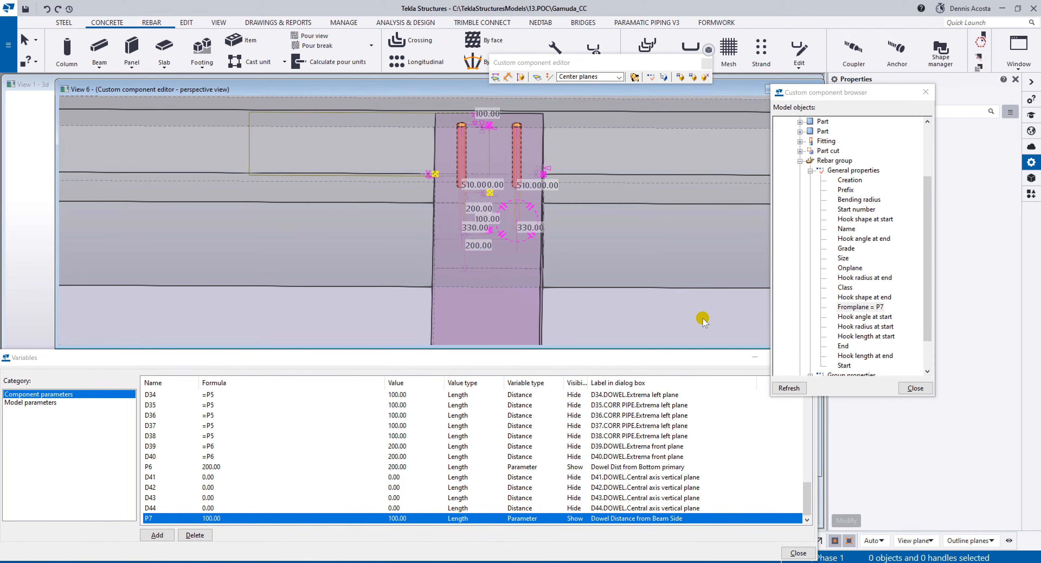
Step: Try parameter P7 at 50 to check the dowels' distance from the beam side, and set it back to 100
left_click(221, 515)
type("50")
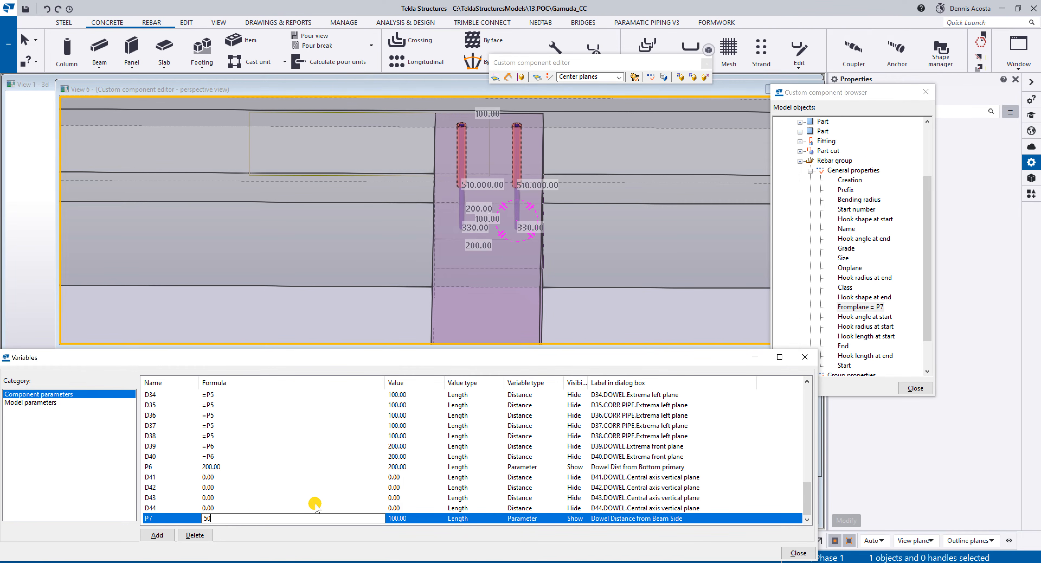
key("Return")
scroll(505, 160, "up", 5)
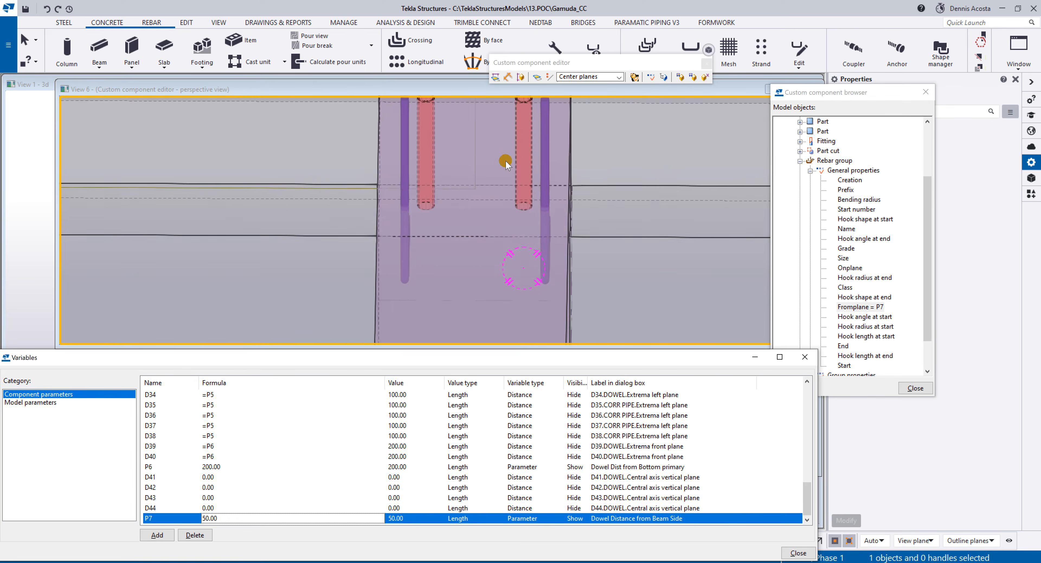
middle_click_drag(553, 274, 554, 248)
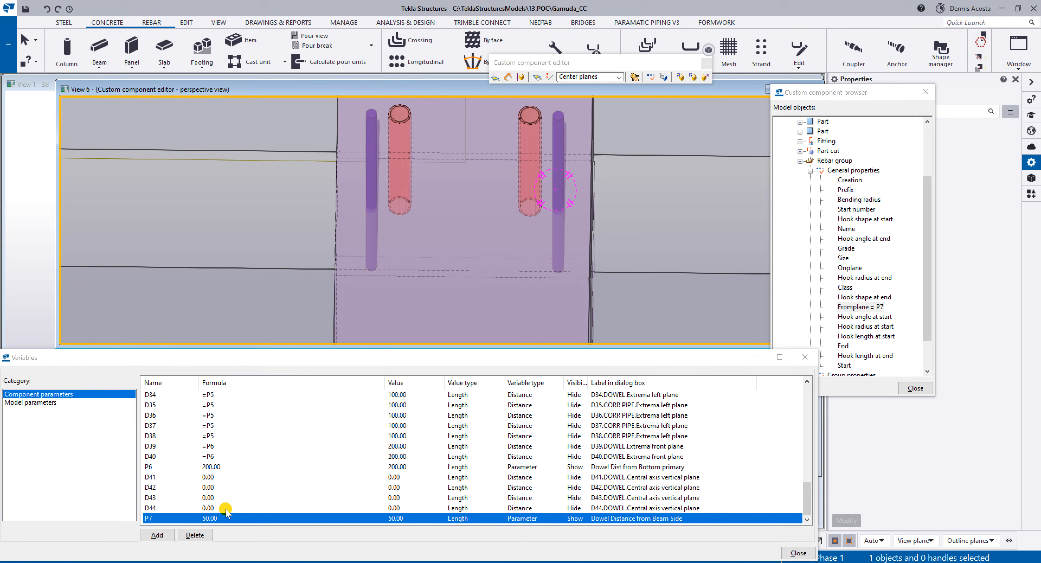
left_click(221, 518)
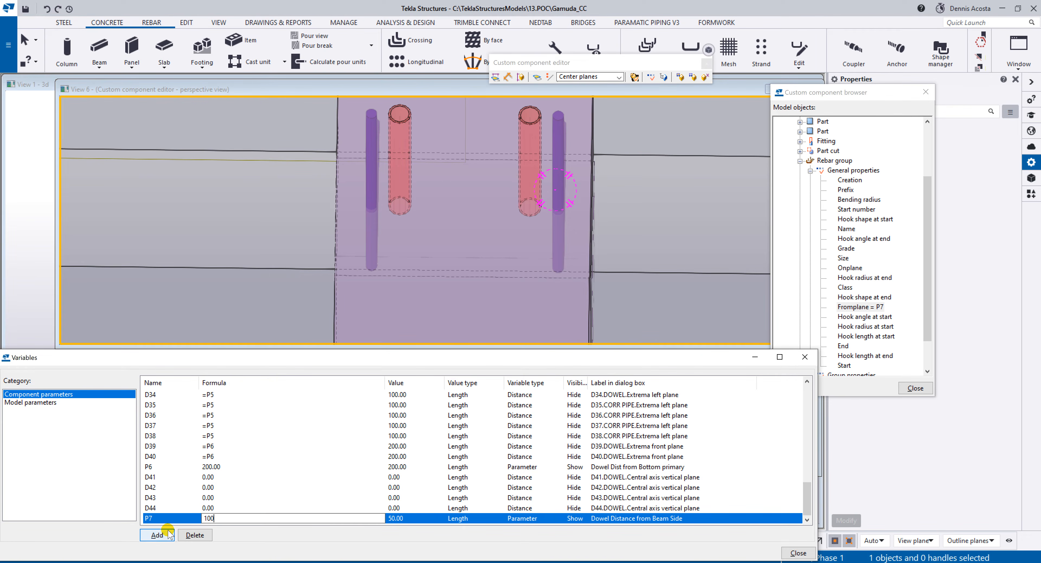
key("Return")
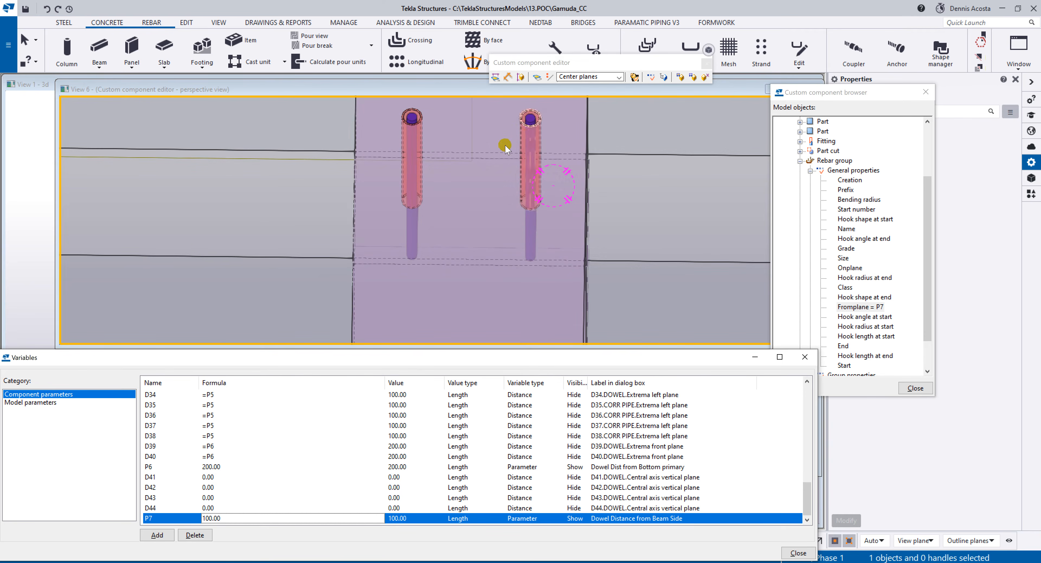
Step: Bind the grout tube and corrugated pipe handles of the dowel nearest one beam side to that side face, using boundary planes
middle_click_drag(442, 180, 346, 163, "ctrl")
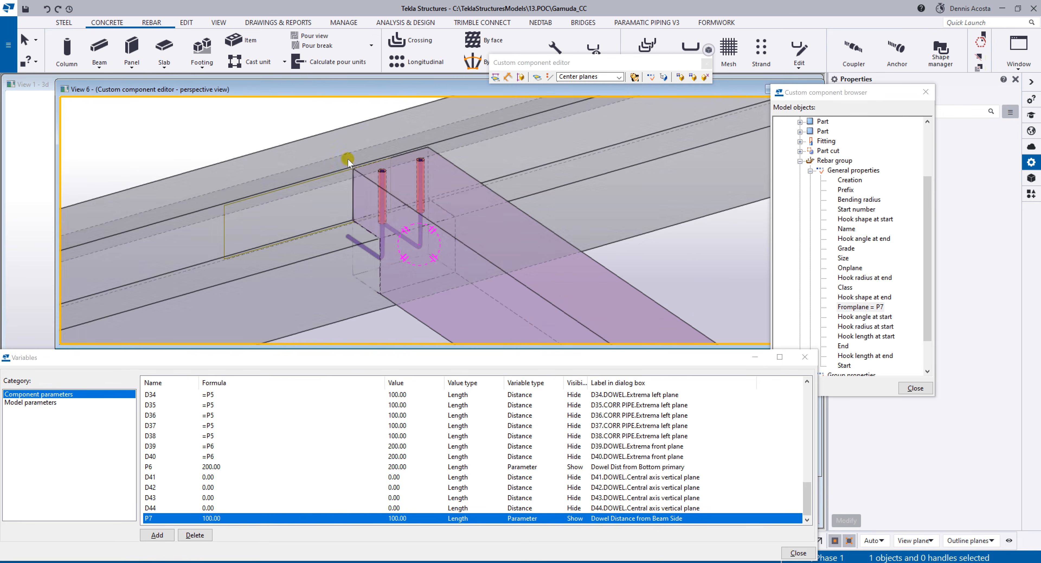
left_click(400, 236)
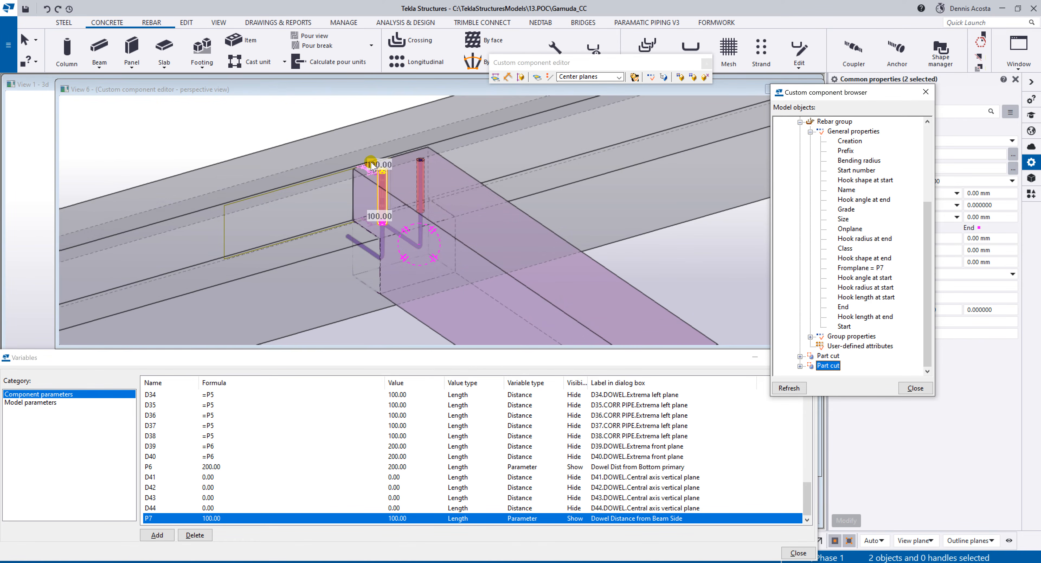
left_click_drag(411, 260, 374, 155)
right_click(395, 184)
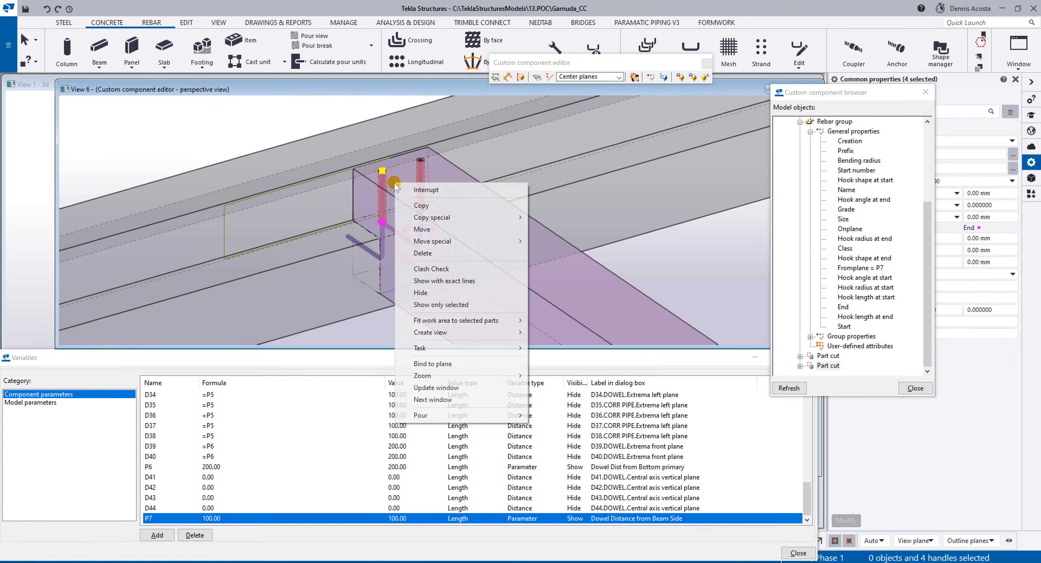
left_click(430, 364)
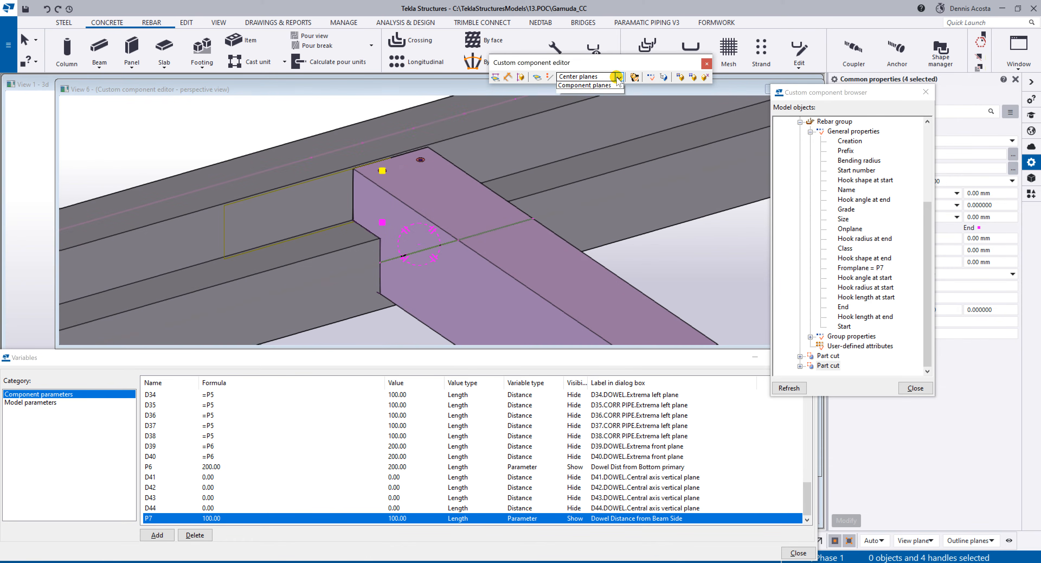
left_click(586, 77)
left_click(583, 87)
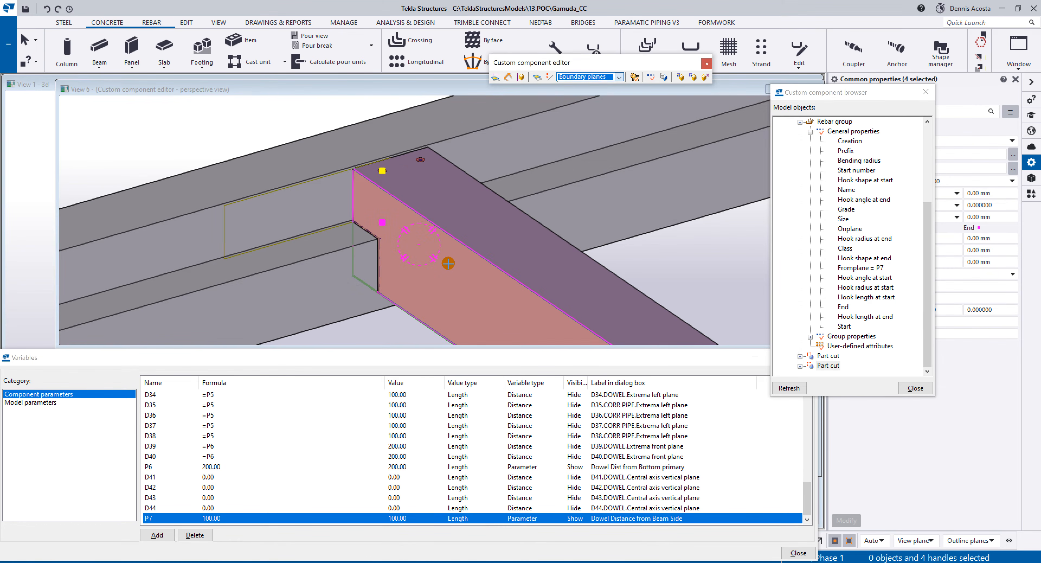
left_click(439, 291)
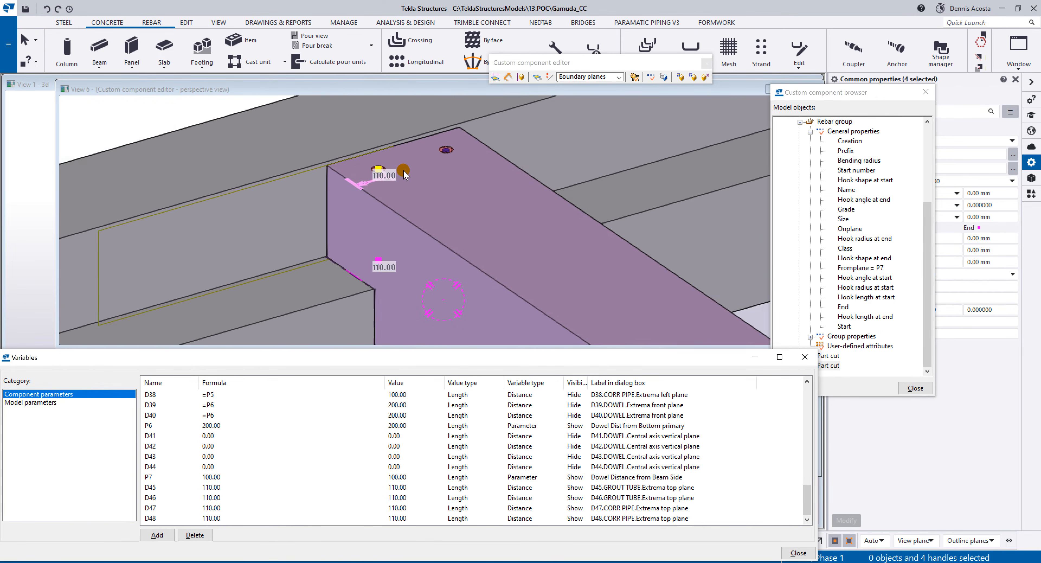
Step: Bind the other dowel's grout tube and corrugated pipe handles to the opposite side face of the secondary beam
scroll(429, 169, "down", 1)
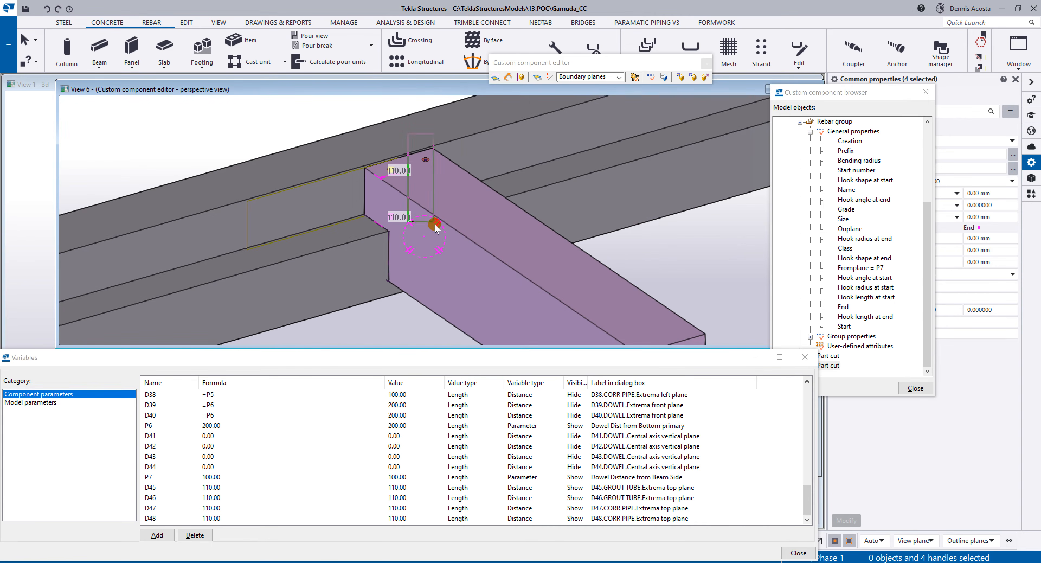
left_click(416, 147)
left_click_drag(414, 127, 455, 239, "alt")
middle_click_drag(425, 165, 313, 168, "ctrl")
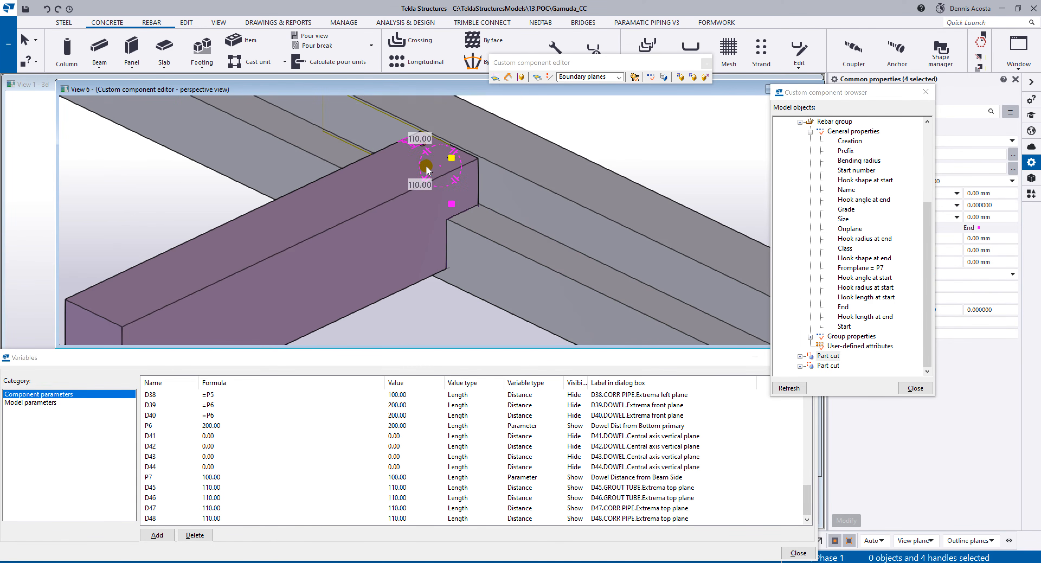
scroll(453, 157, "up", 3)
right_click(462, 153)
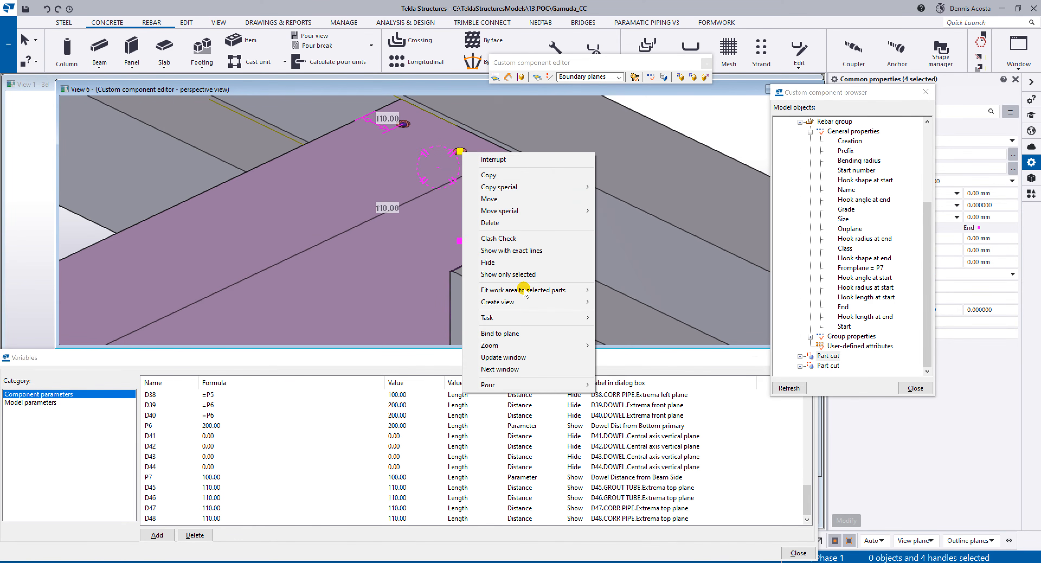
left_click(520, 333)
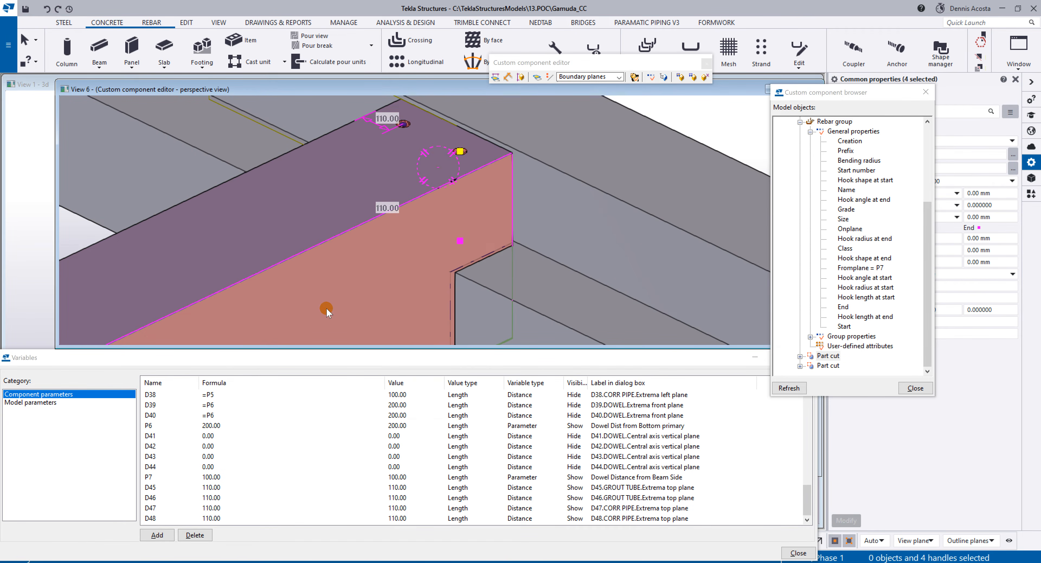
left_click(326, 311)
Step: Examine the new tube-to-beam-side distances around both dowels in the model and in the variables list
scroll(363, 305, "down", 3)
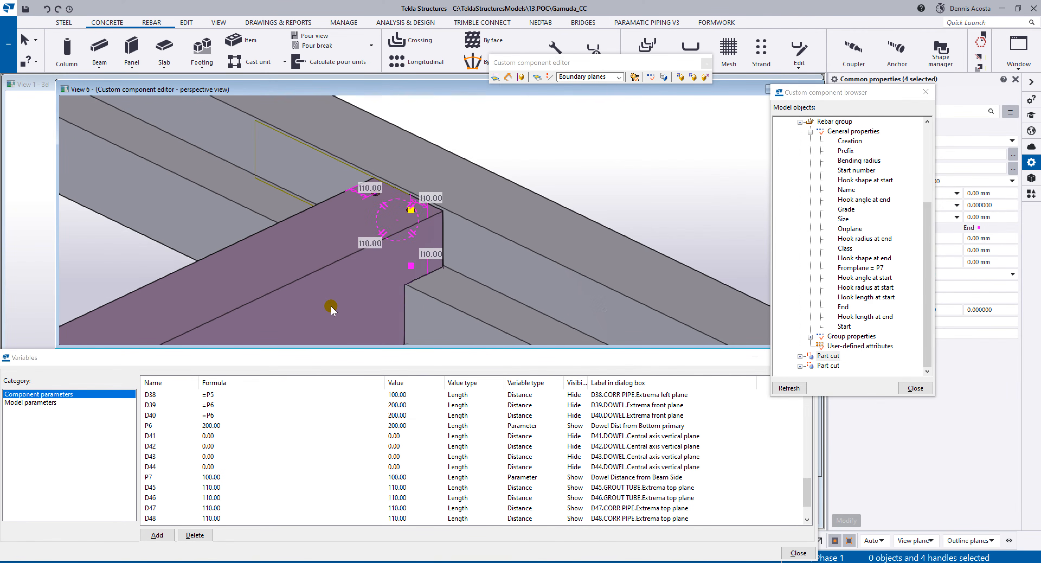
left_click(411, 494)
scroll(411, 494, "down", 2)
right_click(569, 165)
left_click(579, 170)
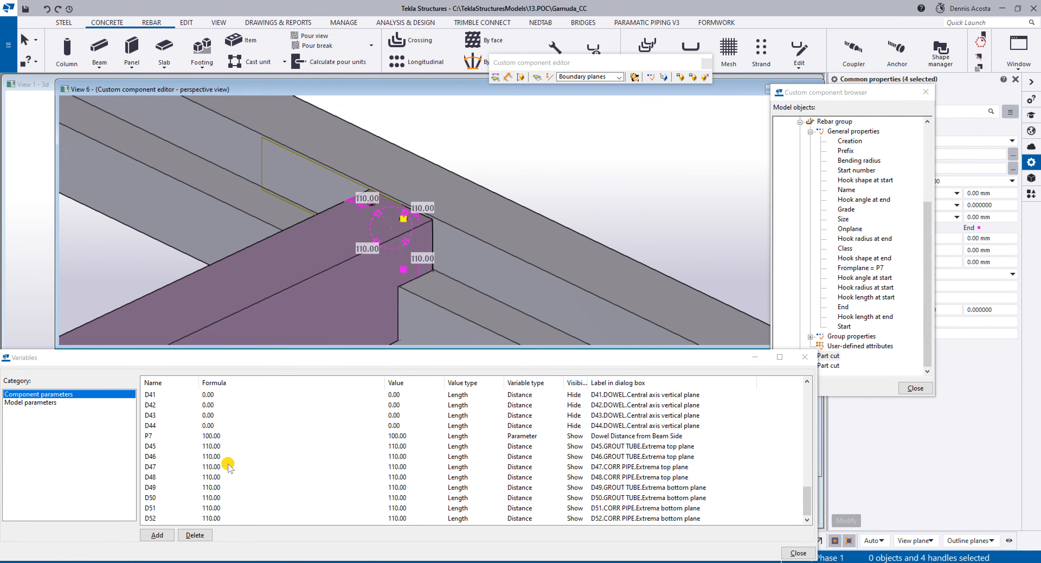
middle_click_drag(391, 276, 329, 237, "ctrl")
scroll(286, 188, "up", 5)
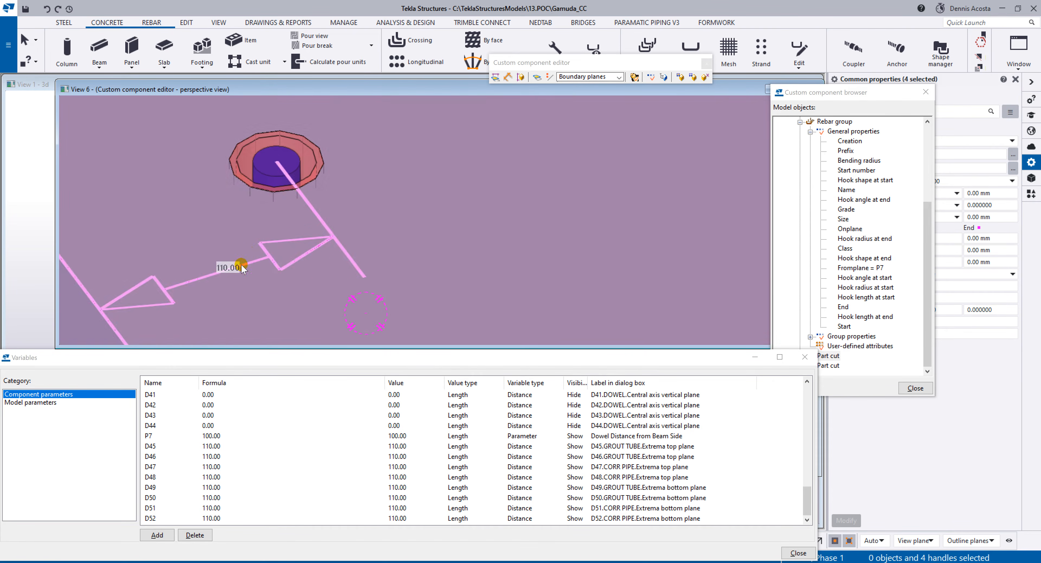
middle_click_drag(262, 221, 371, 207, "ctrl")
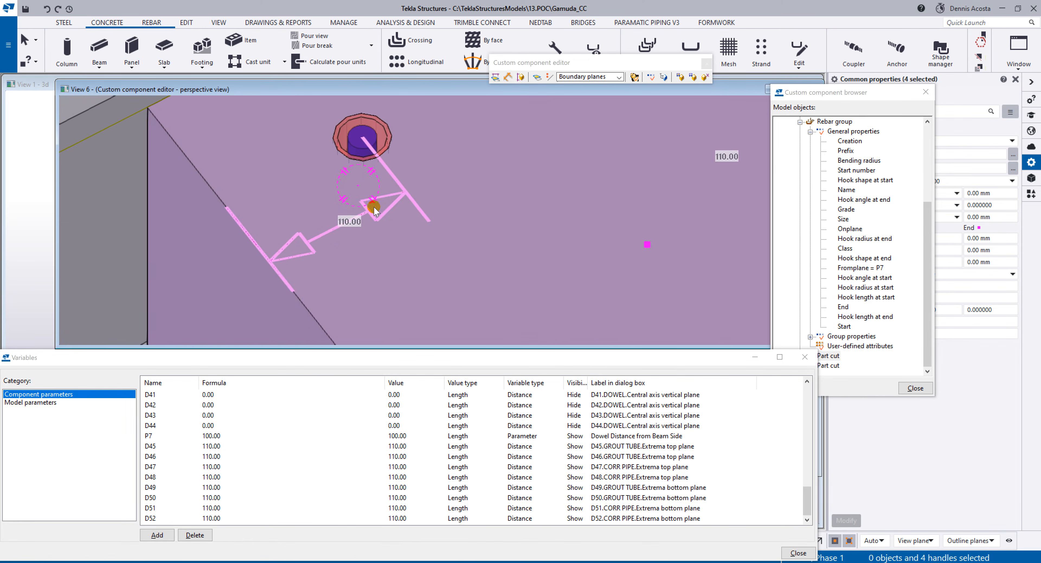
scroll(329, 225, "down", 3)
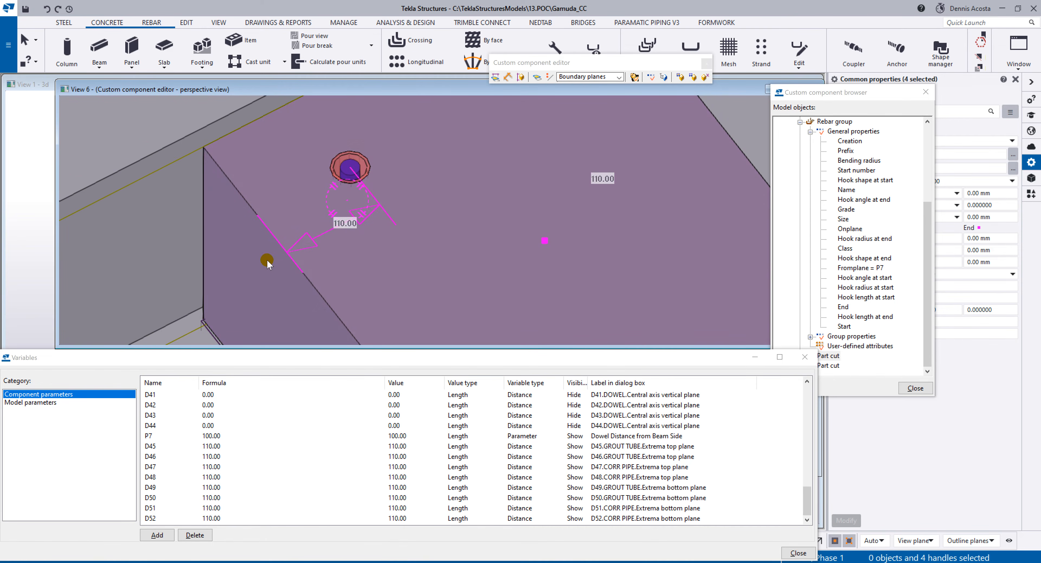
scroll(356, 170, "up", 1)
scroll(351, 172, "up", 5)
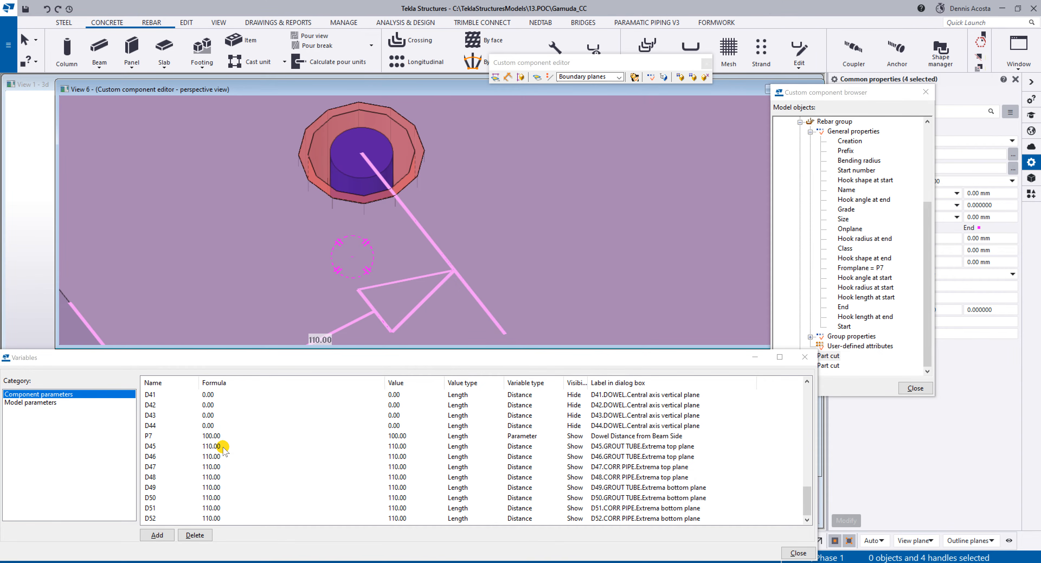
scroll(336, 334, "down", 5)
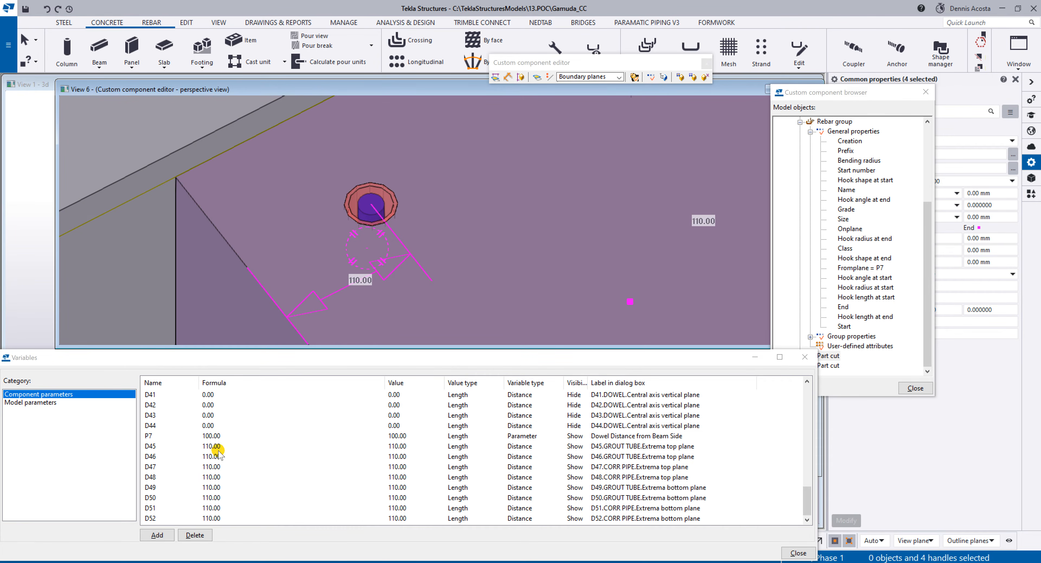
mouse_move(424, 252)
middle_mouse_down("ctrl")
mouse_move(500, 187)
mouse_move(481, 179)
mouse_move(483, 146)
middle_mouse_up("ctrl")
scroll(473, 206, "up", 2)
scroll(482, 196, "down", 2)
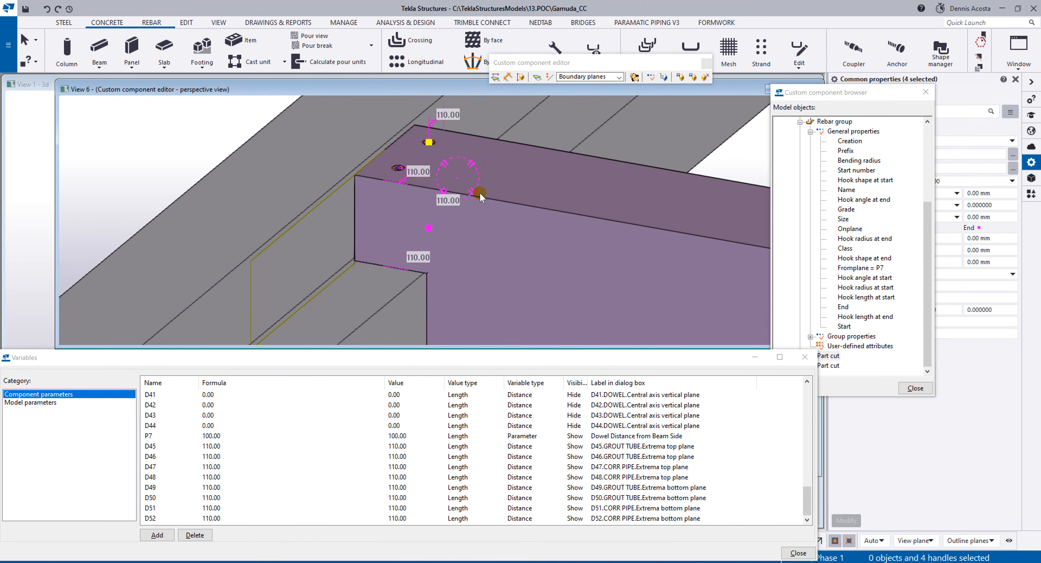
Step: Make the parts transparent so the dowels can be seen, and add a new parameter to the component variables
key("ctrl+2")
scroll(390, 288, "up", 1)
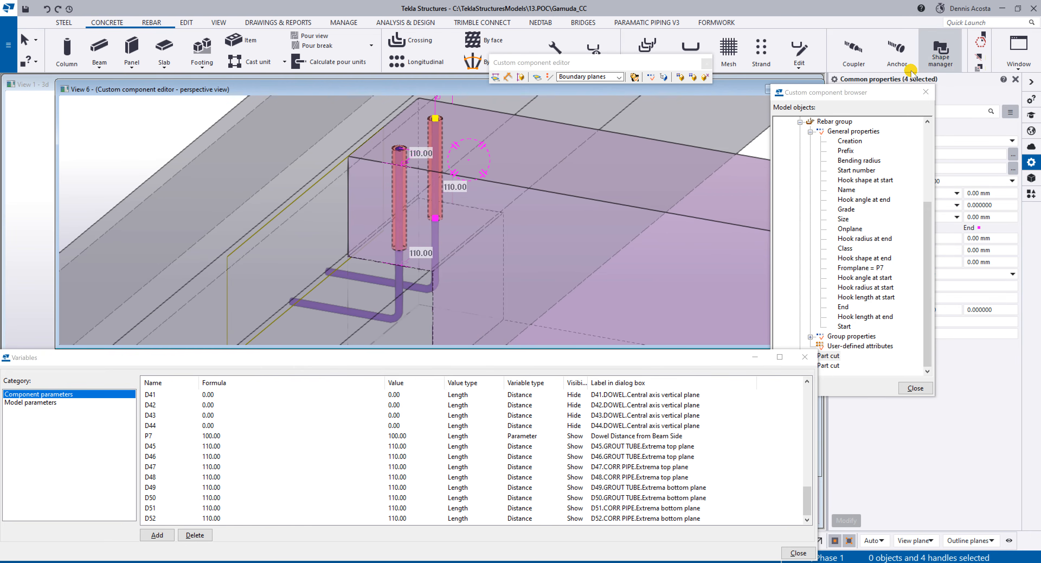
left_click_drag(880, 94, 869, 74)
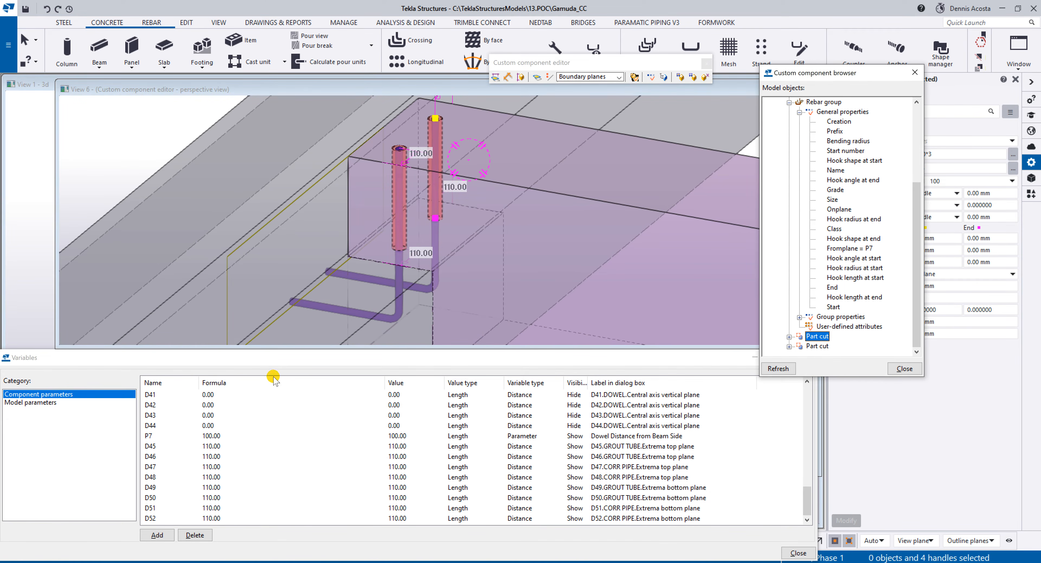
left_click(159, 536)
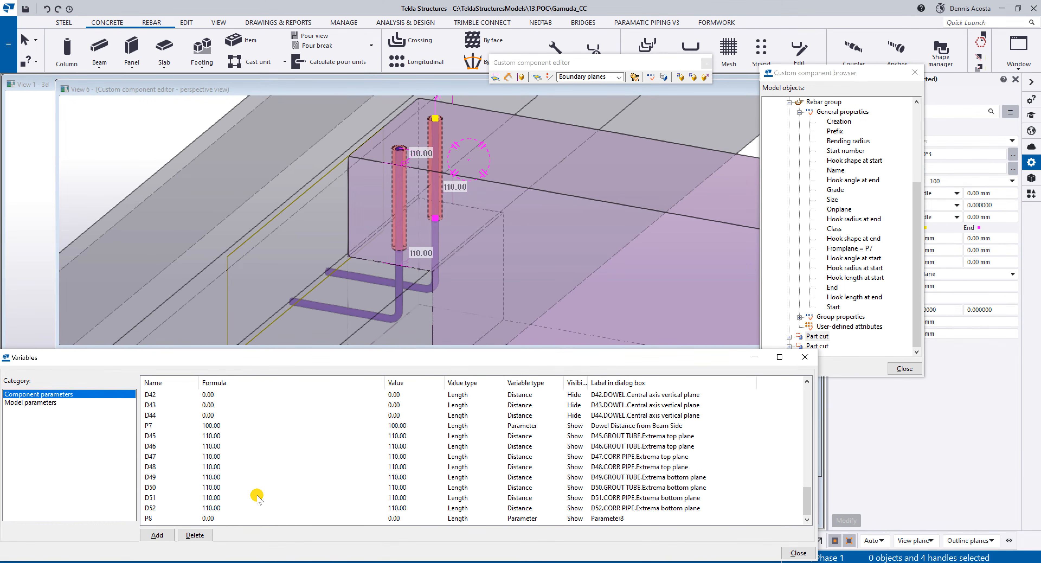
Step: Copy the reference to the dowel rebar group's Size property and use it in P8's formula, divided by 2
left_click(397, 313)
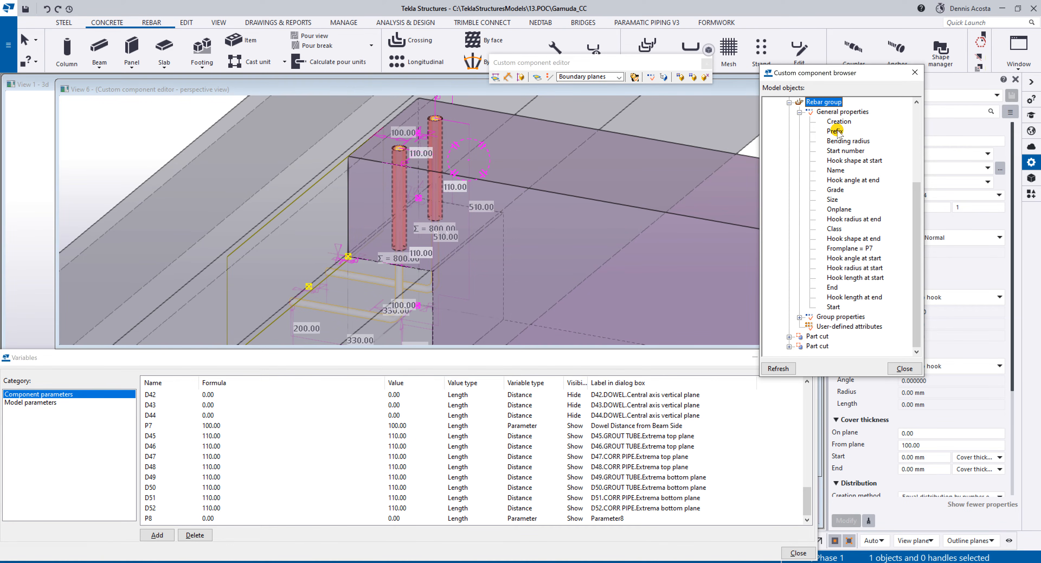
right_click(834, 199)
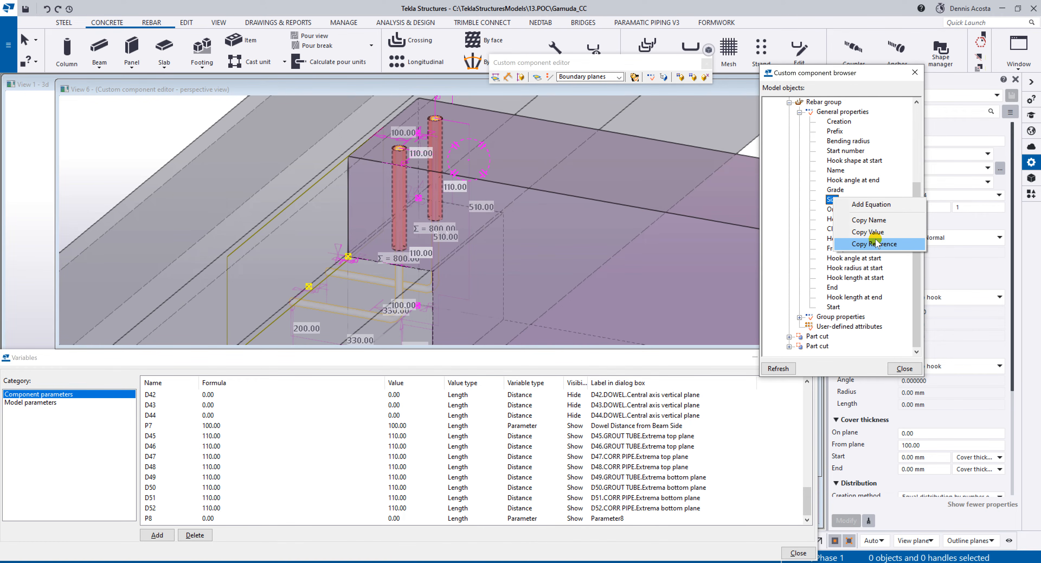
left_click(875, 243)
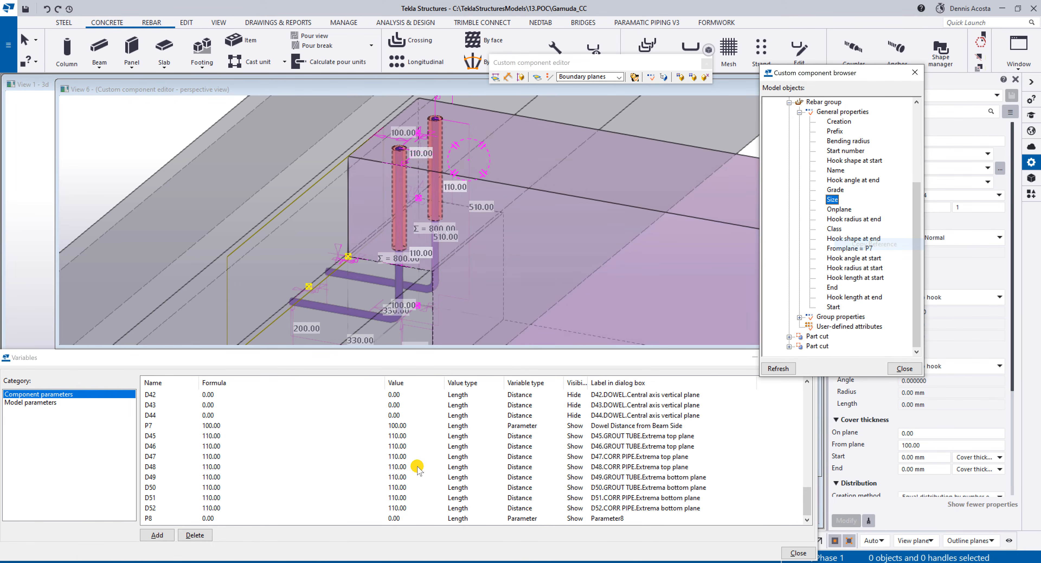
left_click(210, 518)
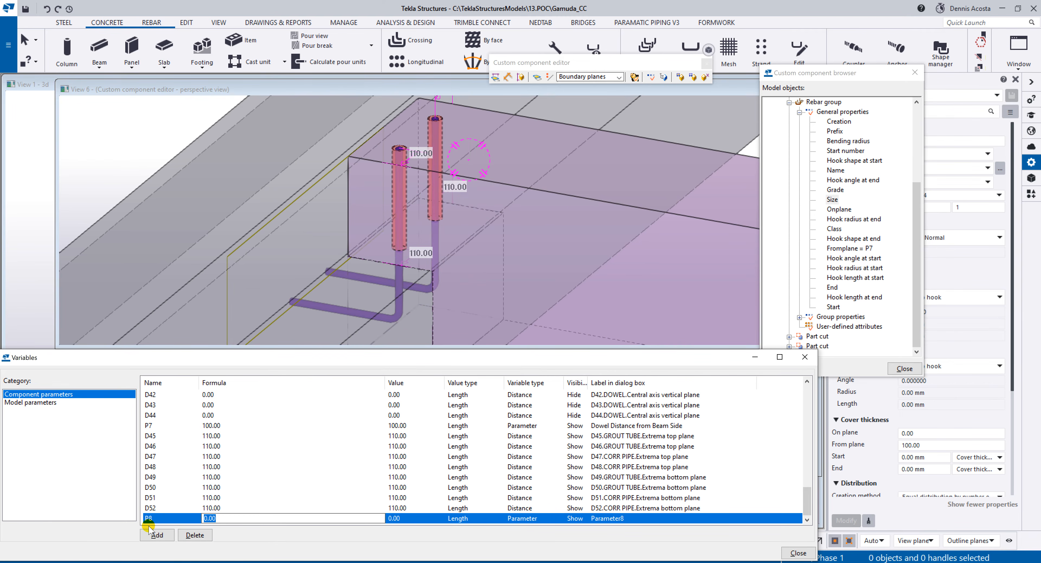
key("ctrl+v")
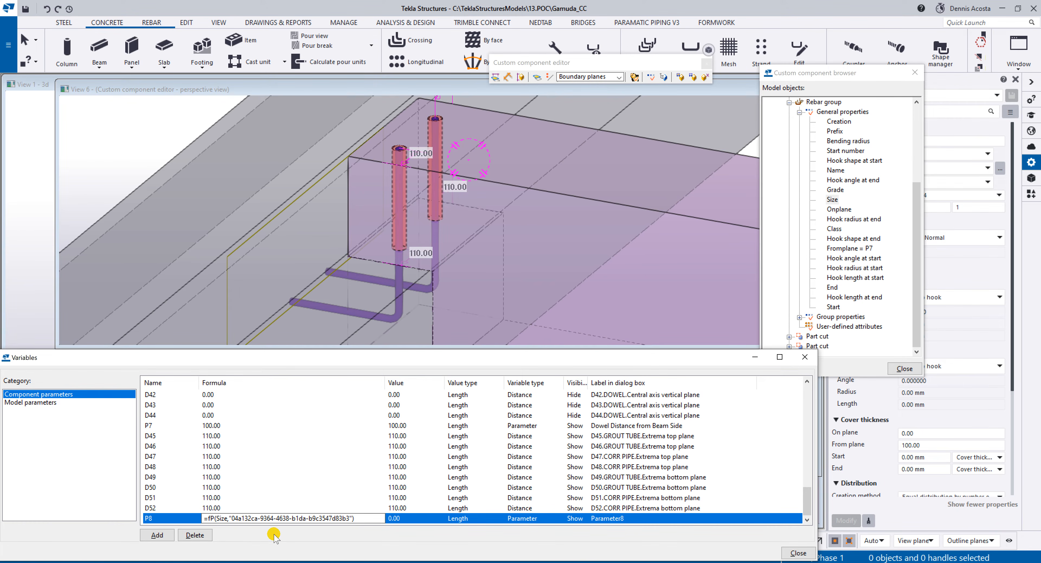
type("(")
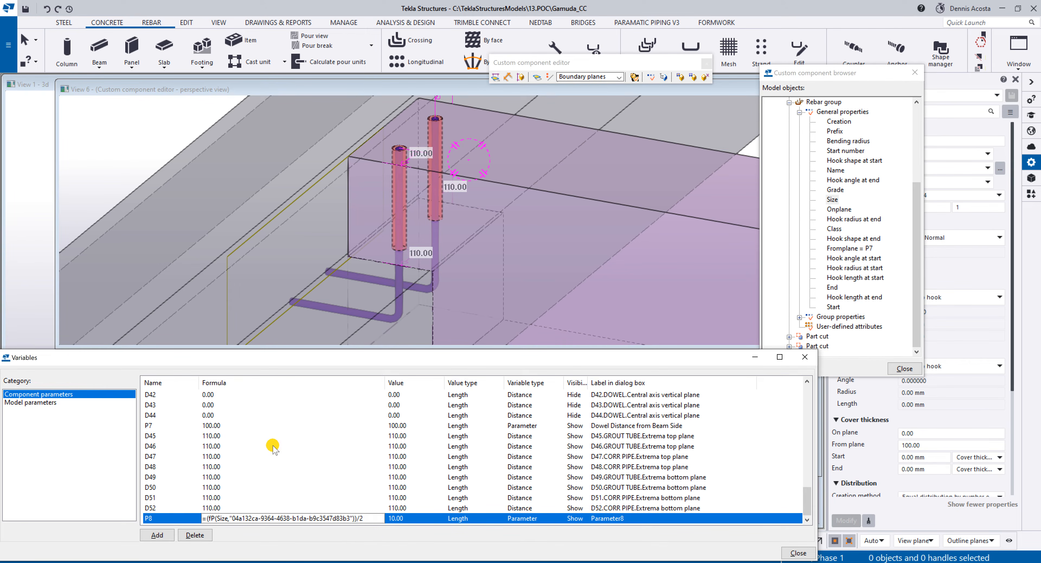
Step: Set the formula of the grout tube and corrugated pipe top-plane distances D45 to D48 to =P7+P8
left_click(216, 436)
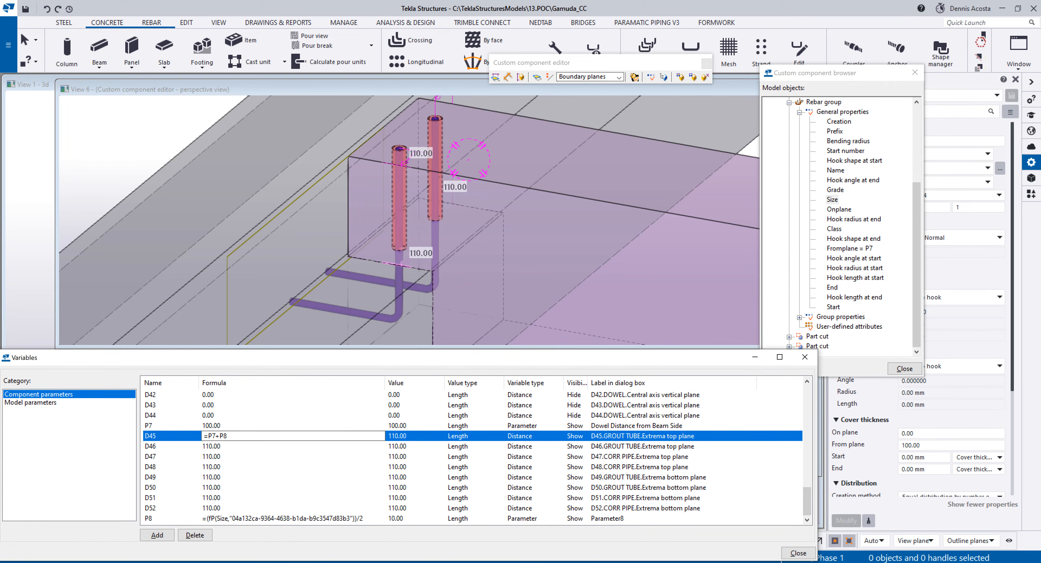
left_click(168, 446)
left_click(234, 436)
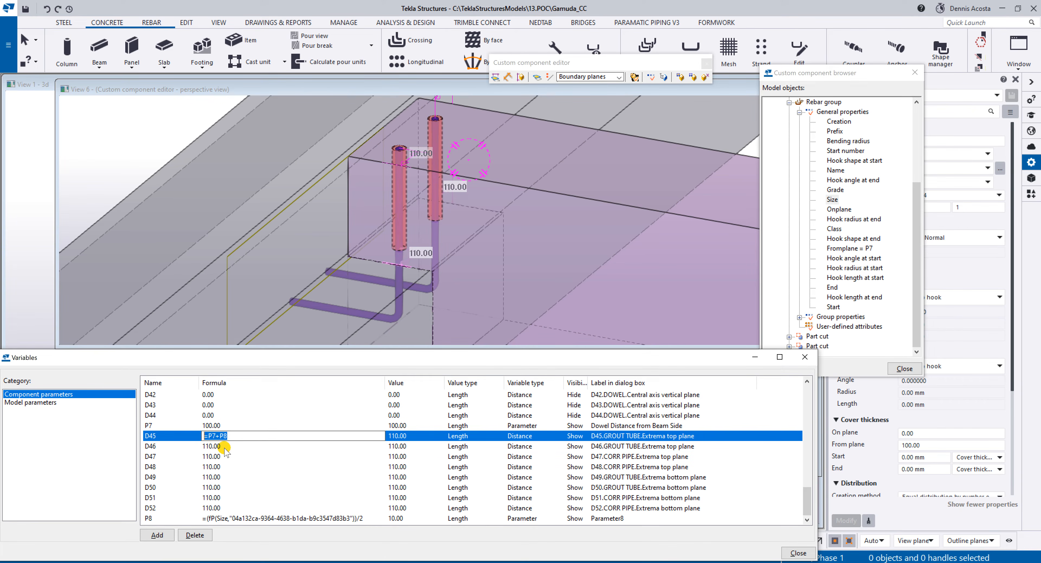
left_click(224, 446)
key("ctrl+v")
left_click(227, 456)
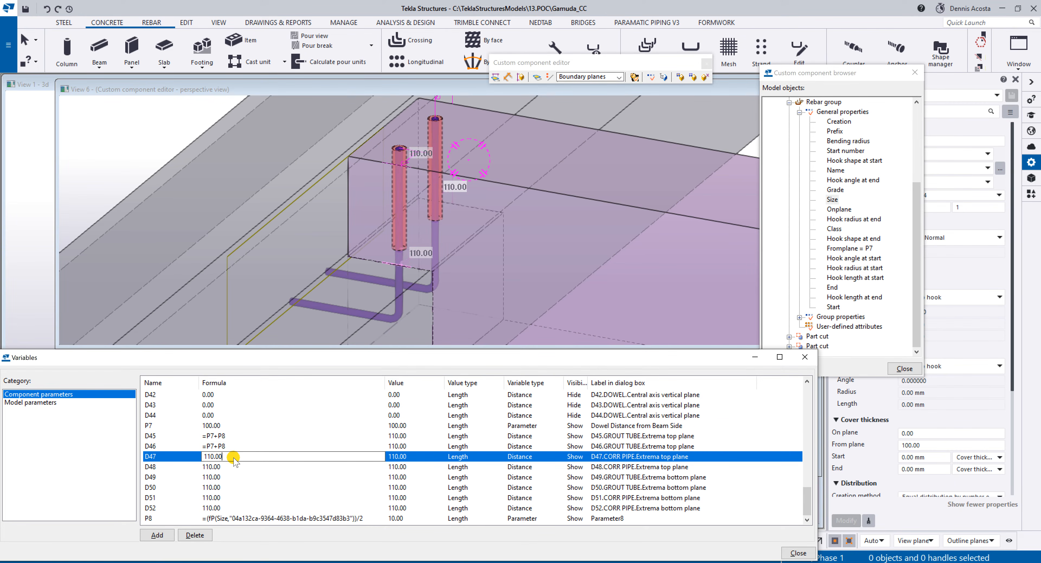
key("ctrl+v")
left_click(217, 468)
key("ctrl+v")
Step: Give the grout tube and corrugated pipe bottom-plane distances D49 to D52 the same formula, =P7+P8
left_click(174, 477)
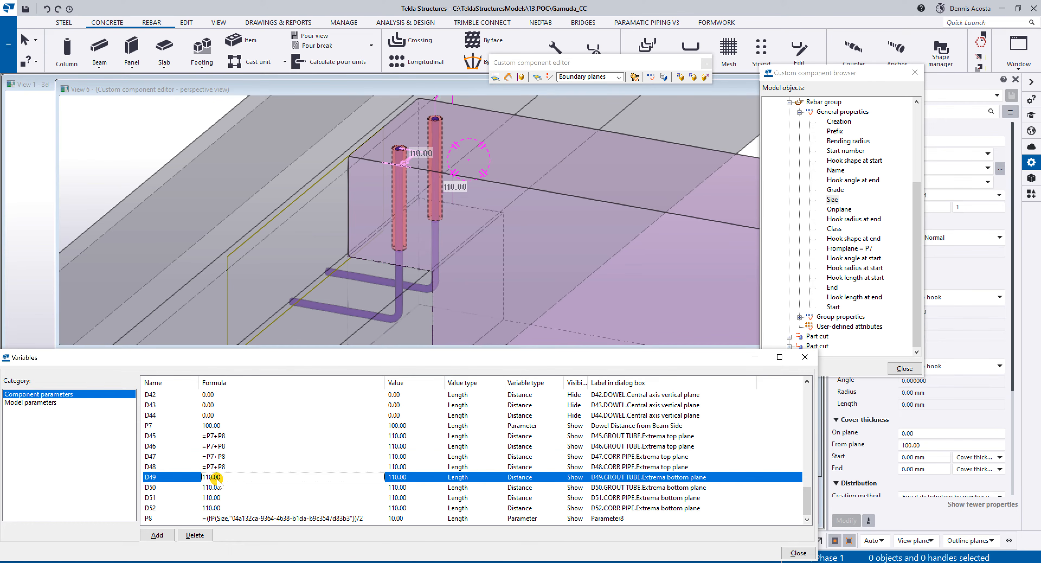
key("ctrl+v")
left_click(173, 487)
key("ctrl+v")
left_click(179, 497)
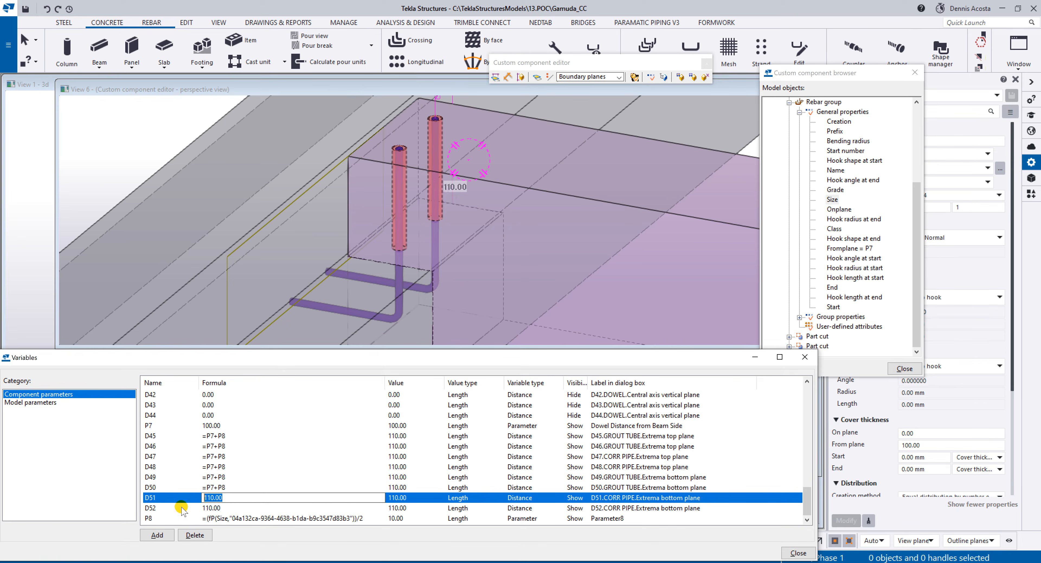
key("ctrl+v")
left_click(182, 508)
key("ctrl+v")
left_click(293, 476)
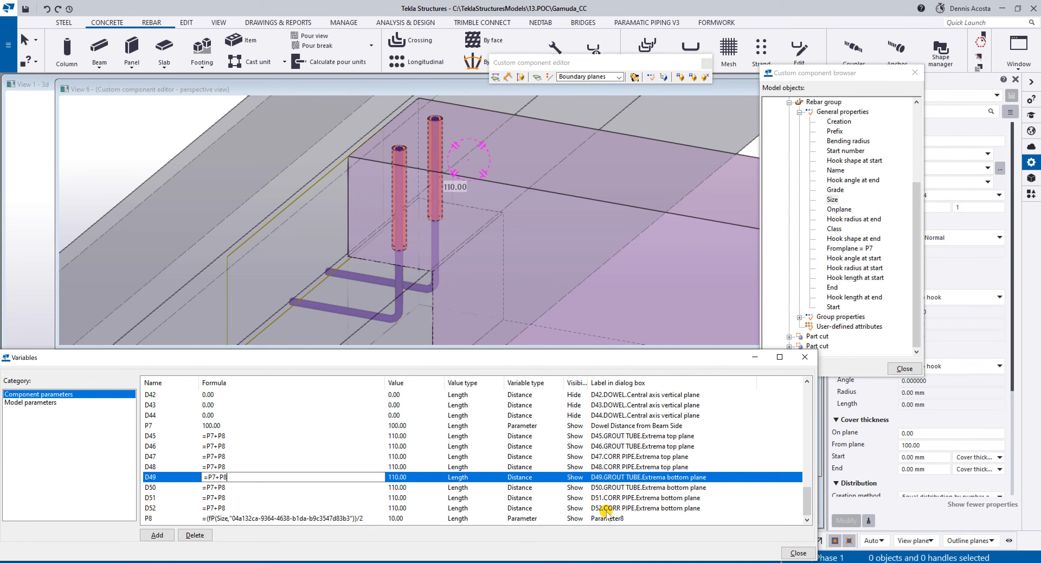
Step: Set the visibility of distance variables D45 to D52 and parameter P8 to Hide
left_click(579, 436)
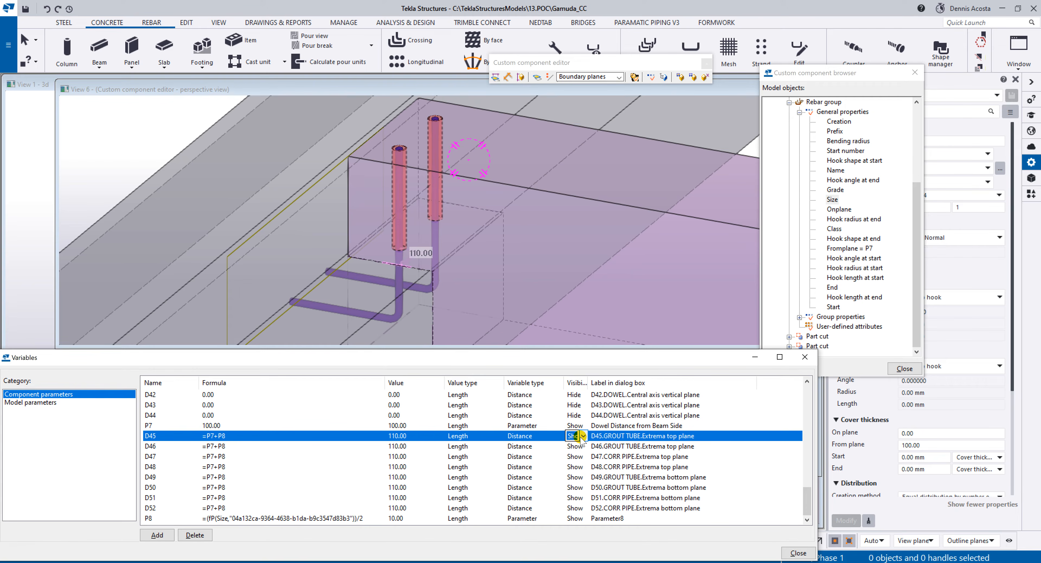
key("Down")
key("h")
key("Down")
key("h")
key("Down")
key("h")
key("Down")
key("h")
key("Down")
key("h")
key("Down")
key("h")
key("Down")
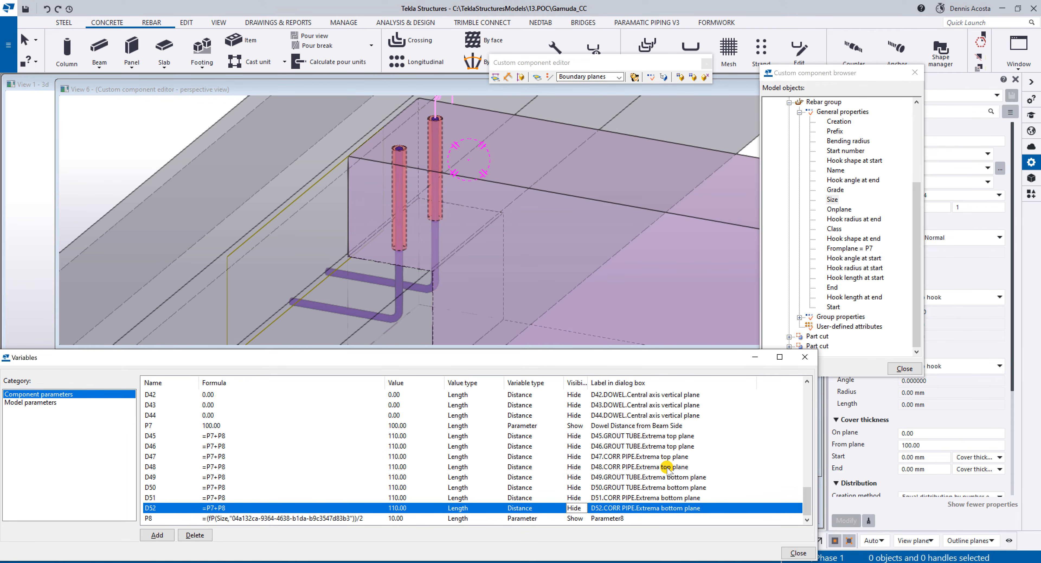
left_click(576, 519)
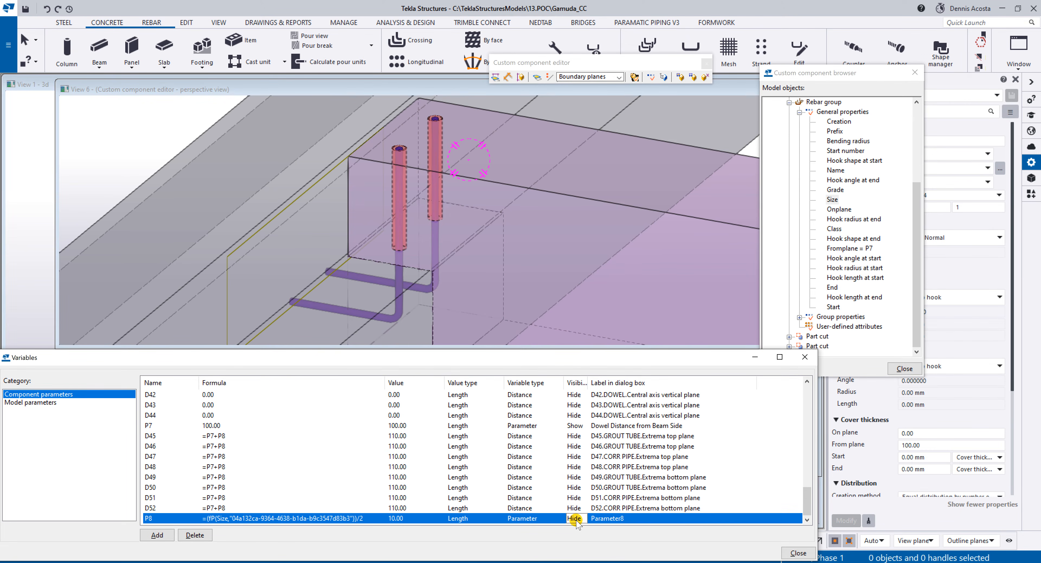
Step: Close the custom component editor, saving the changes and replacing all occurrences of the component in the model
scroll(425, 202, "down", 5)
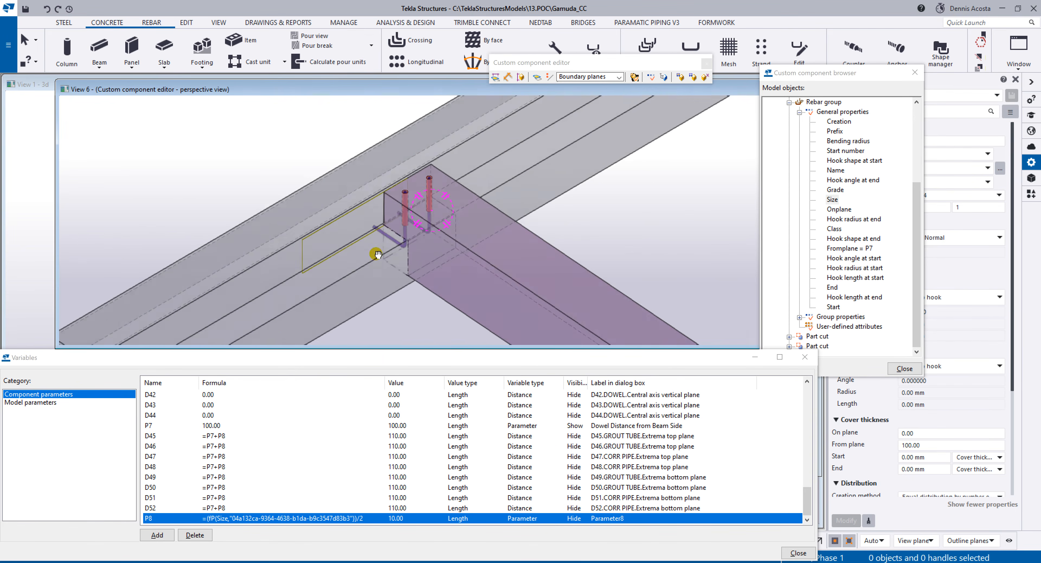
scroll(379, 217, "up", 5)
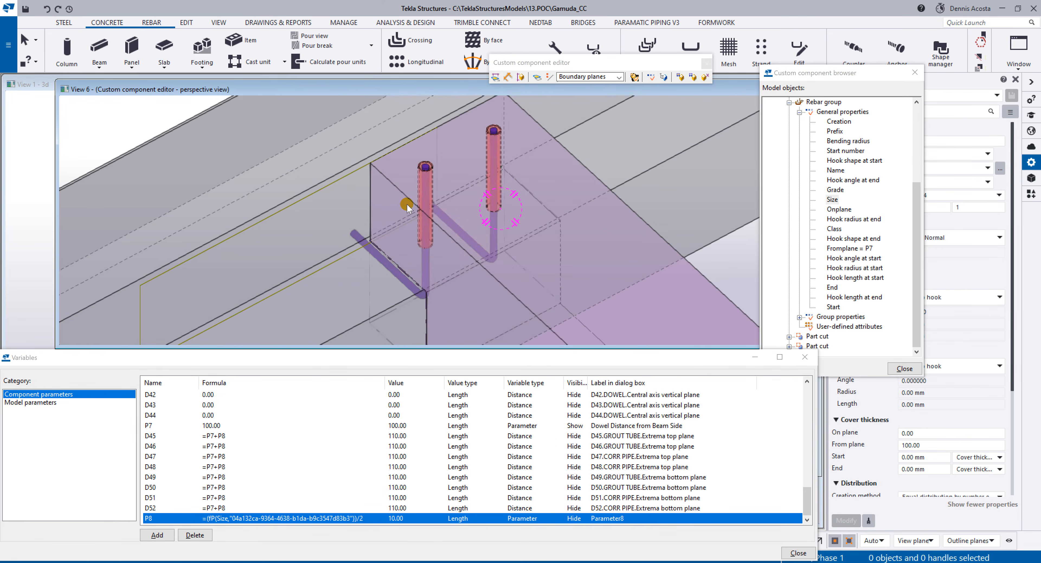
left_click(706, 77)
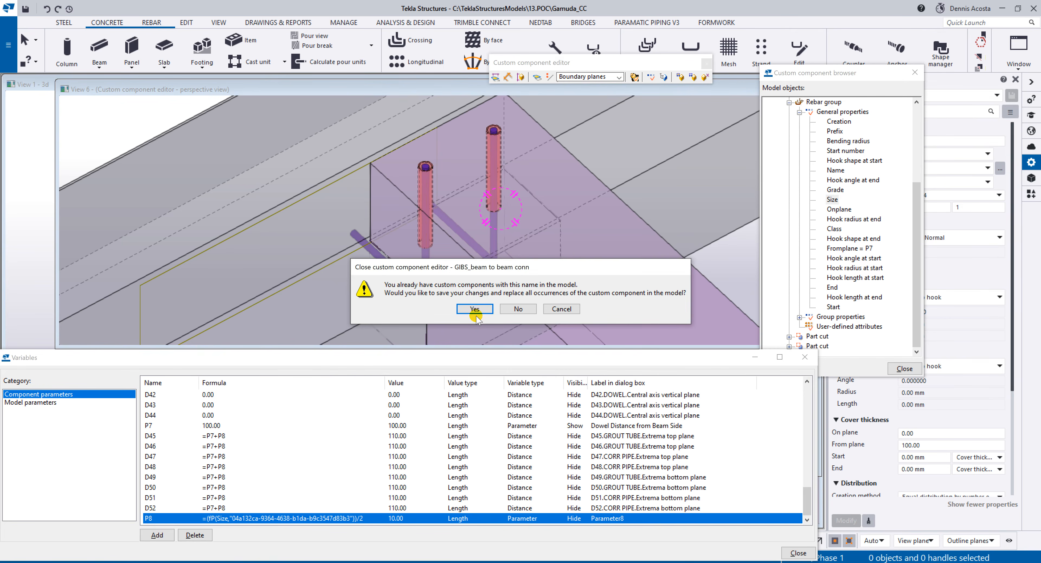
left_click(482, 309)
left_click(519, 337)
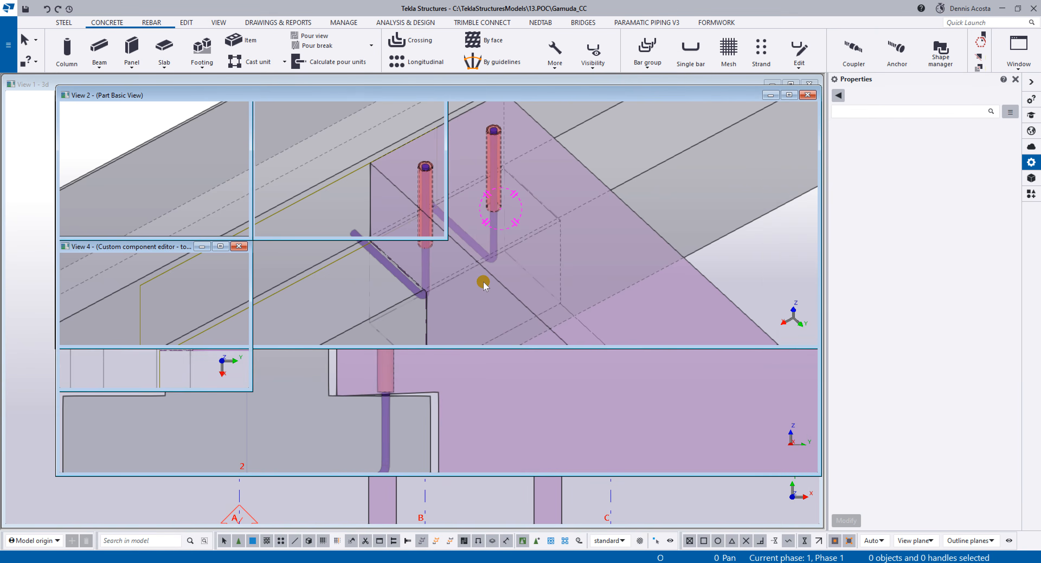
Step: Open the beam-to-beam connection's properties, set Beam Gap to 10, and modify the connection
scroll(440, 310, "up", 2)
double_click(445, 283)
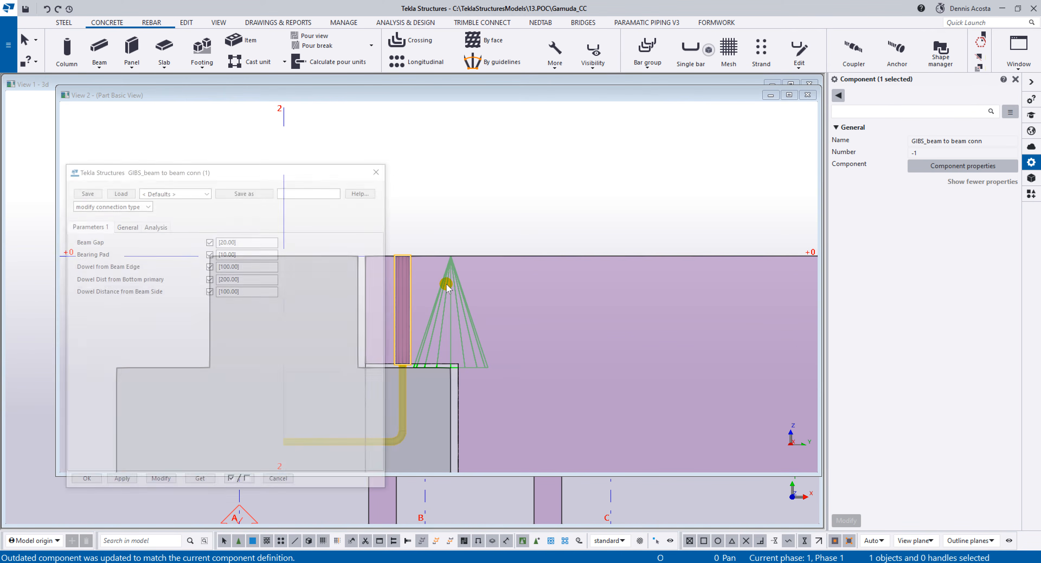
left_click_drag(242, 175, 745, 109)
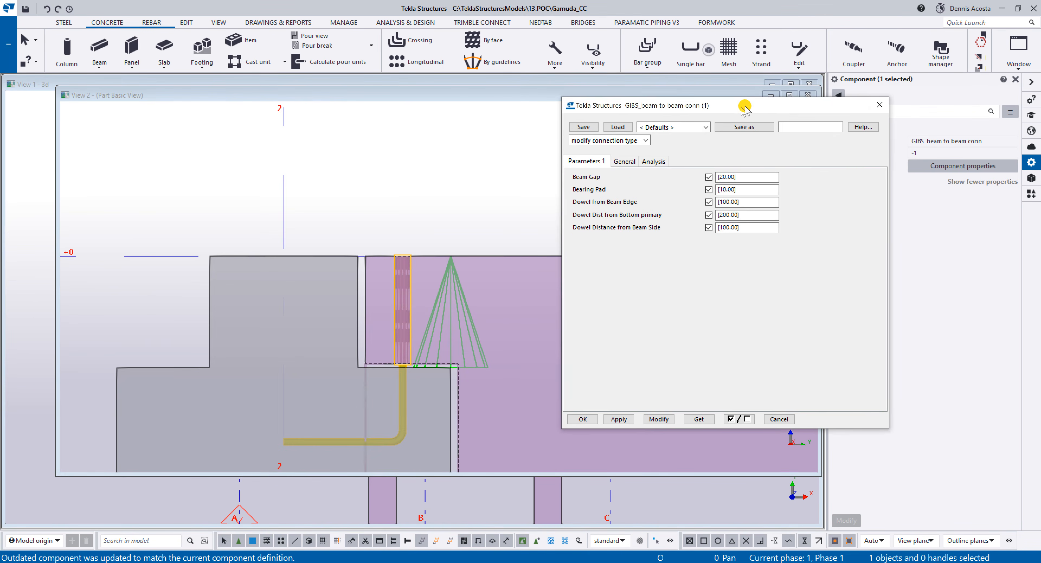
middle_click(430, 310)
scroll(430, 311, "down", 1)
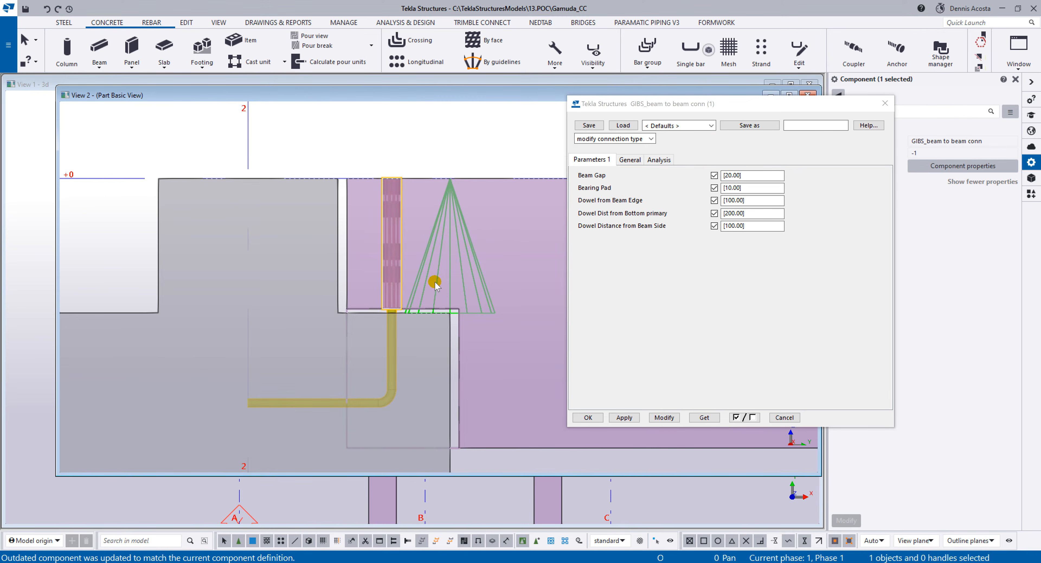
left_click_drag(744, 177, 681, 188)
type("10")
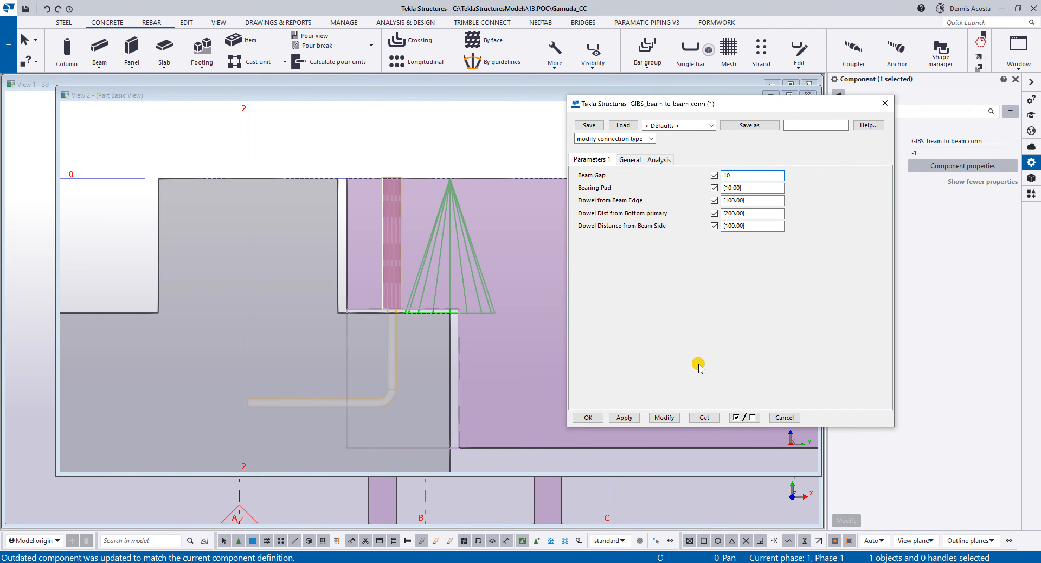
left_click(664, 418)
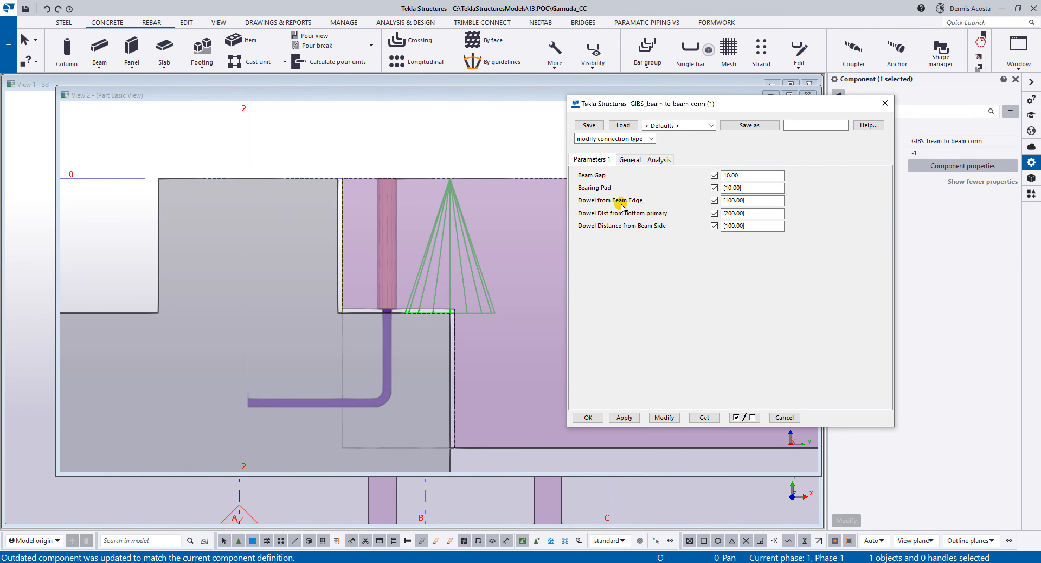
Step: Set Dowel from Beam Edge to 150 and modify the connection
middle_click_drag(428, 295, 432, 255)
left_click(727, 200)
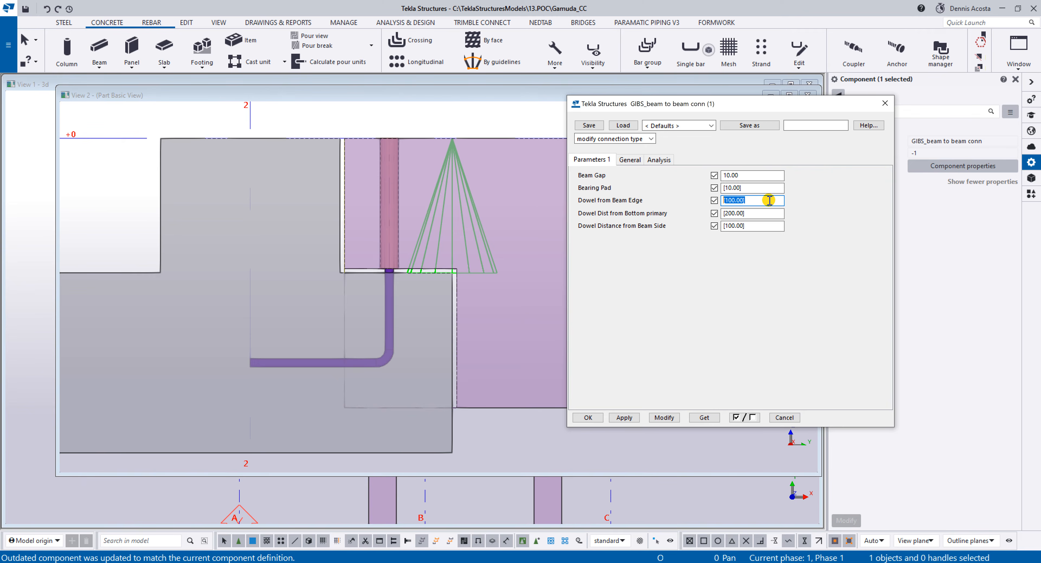
type("150")
left_click(663, 417)
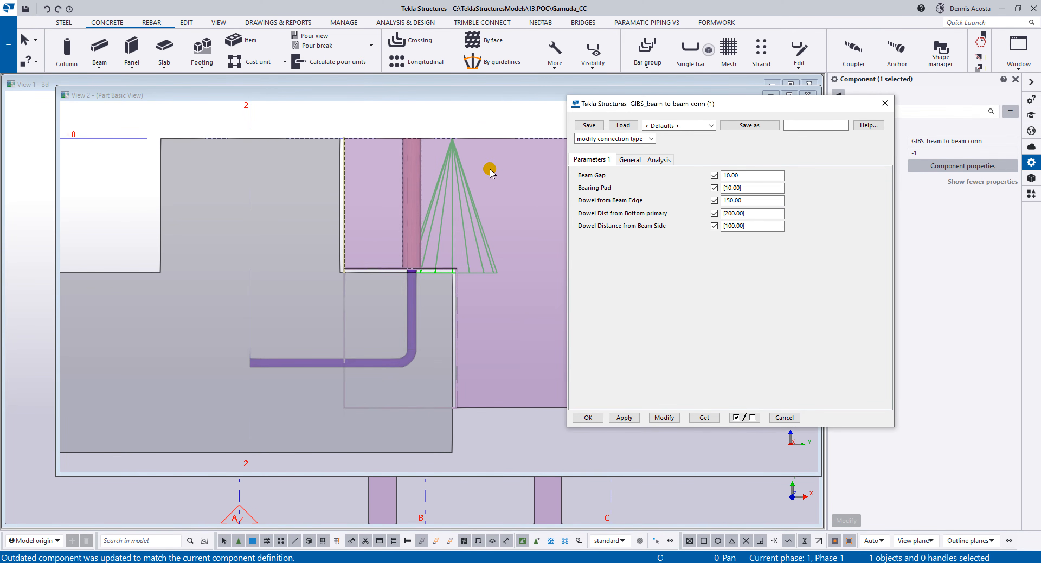
Step: Set Dowel from Beam Edge to 120 and modify the connection
left_click_drag(749, 203, 630, 202)
type("120")
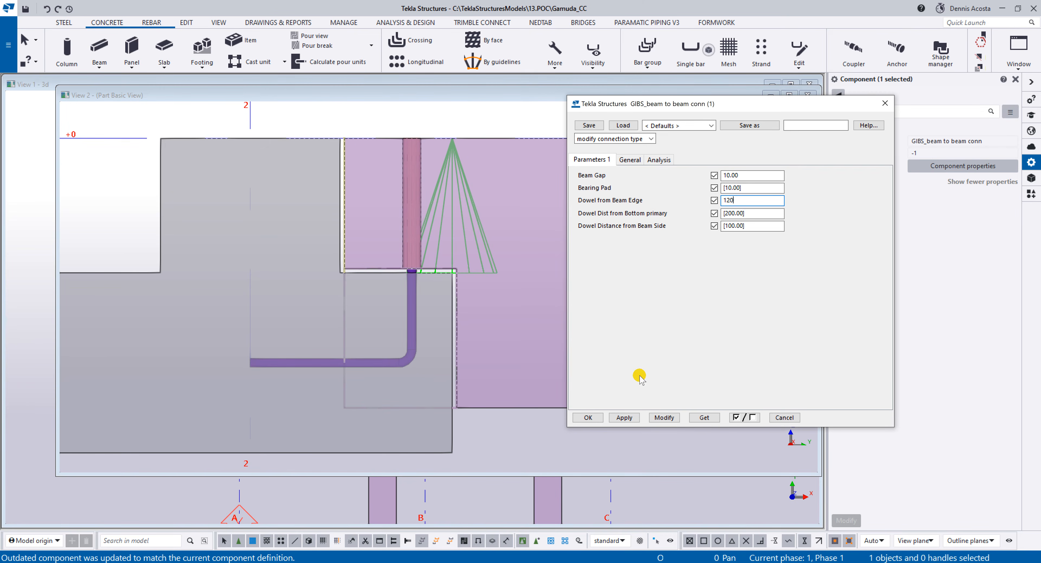
left_click(665, 418)
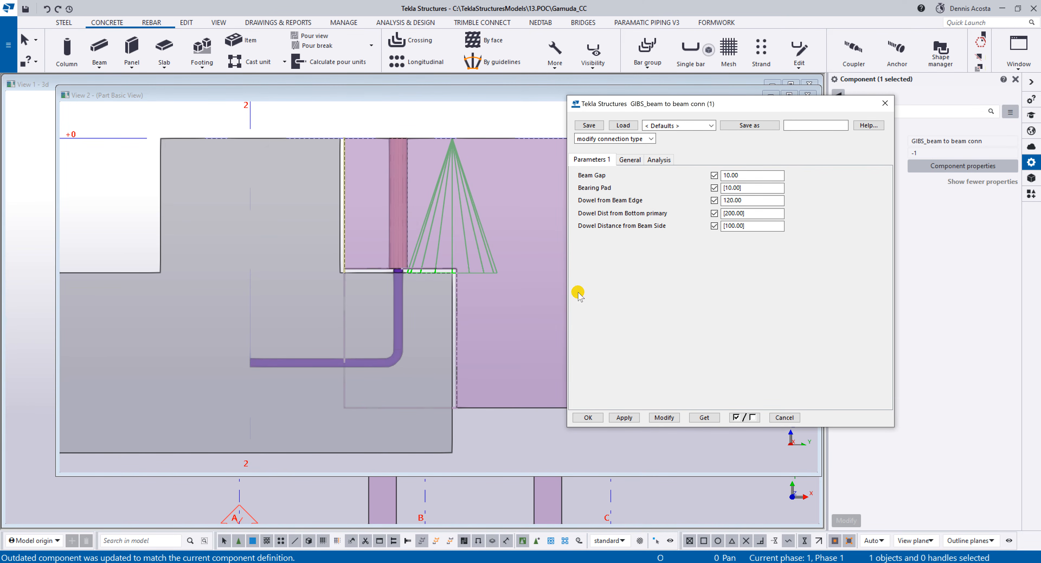
Step: Set Dowel Dist from Bottom primary to 50, modify the connection, and check the dowel in the primary beam
left_click(751, 214)
left_click_drag(753, 214, 621, 234)
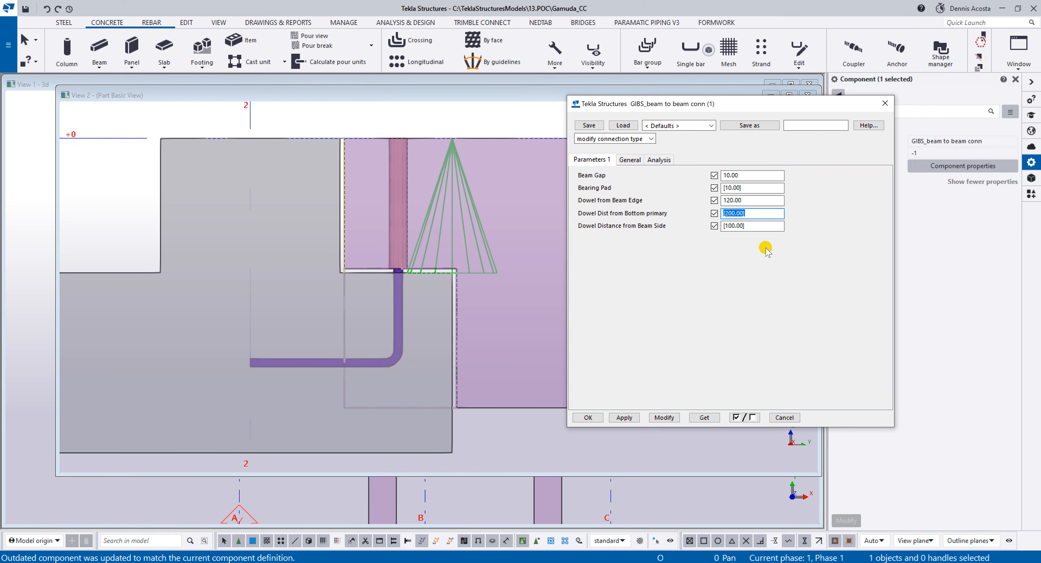
type("50.00")
left_click(665, 417)
middle_click_drag(399, 404, 373, 346)
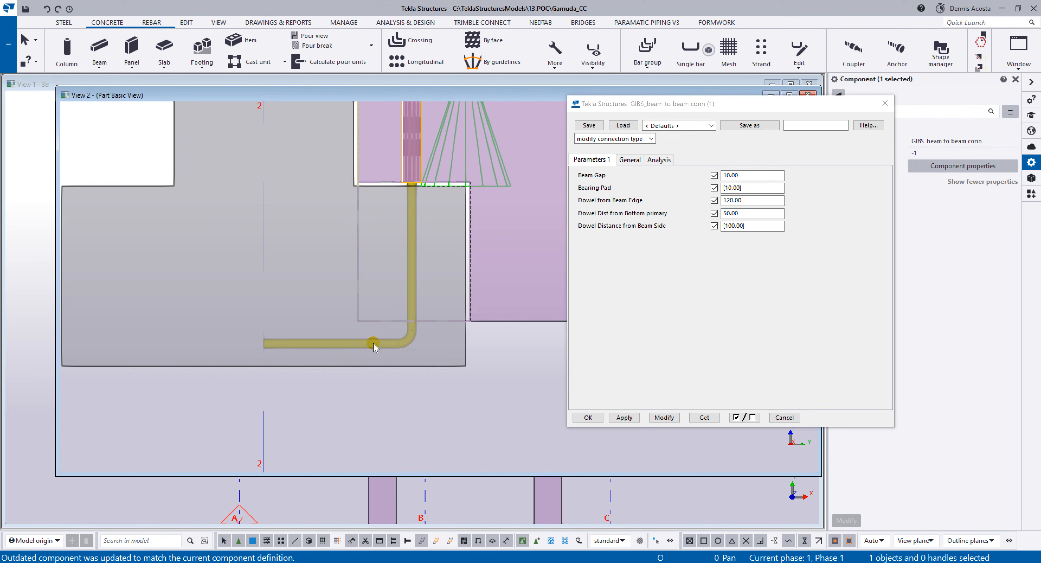
scroll(370, 347, "down", 1)
Step: Set Dowel Dist from Bottom primary to 150 and modify the connection
left_click_drag(764, 213, 630, 237)
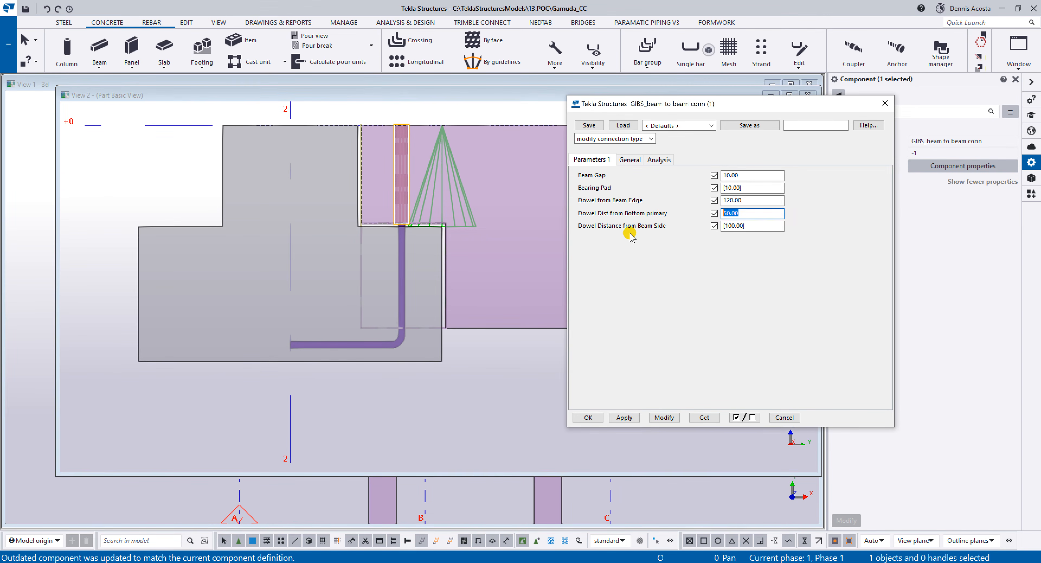
type("150.00")
left_click(664, 417)
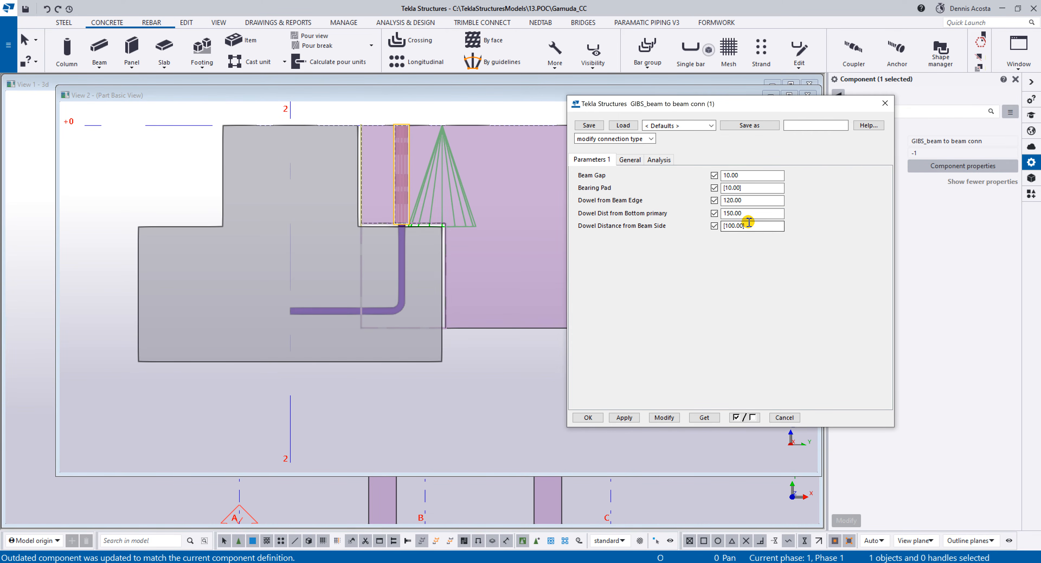
Step: Set Dowel Distance from Beam Side to 50 and modify the connection with both dowels in view
left_click_drag(753, 225, 638, 237)
middle_click_drag(447, 240, 13, 355, "ctrl")
middle_click_drag(470, 270, 137, 263)
scroll(472, 261, "up", 3)
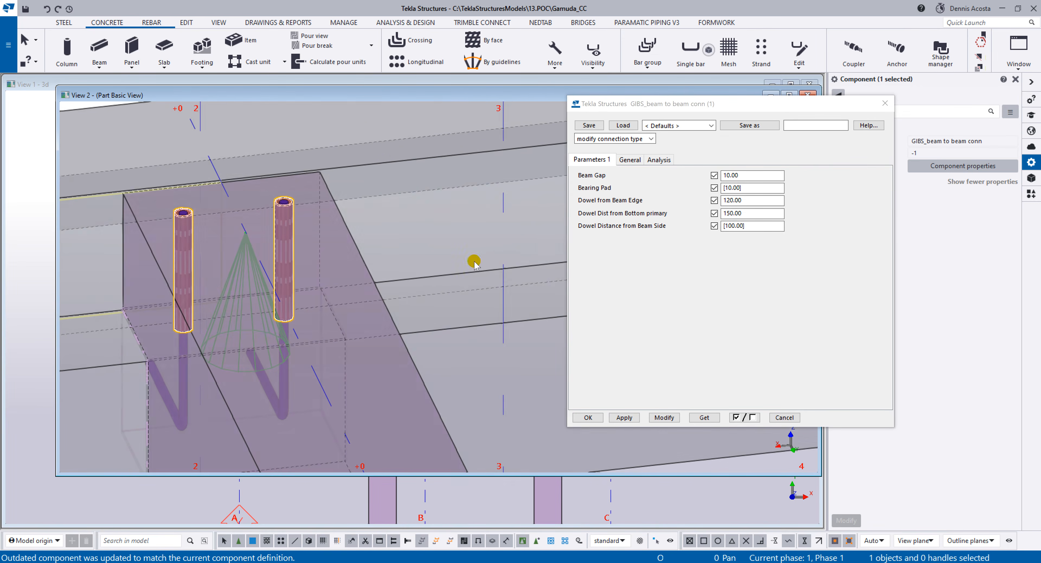
double_click(757, 230)
type("50")
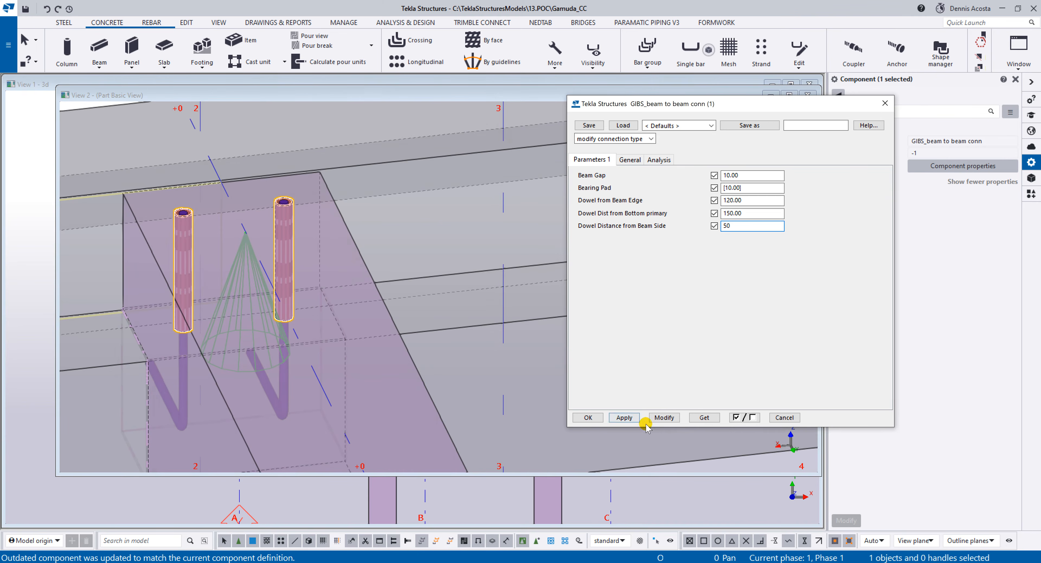
left_click(665, 417)
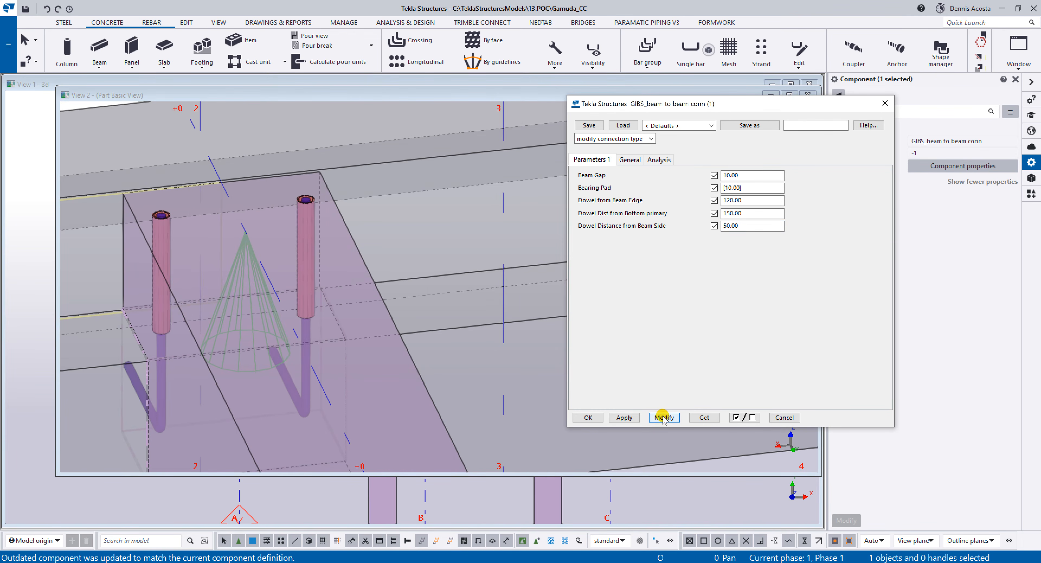
Step: Set Dowel Distance from Beam Side to 120, modify the connection, and close its properties
double_click(751, 229)
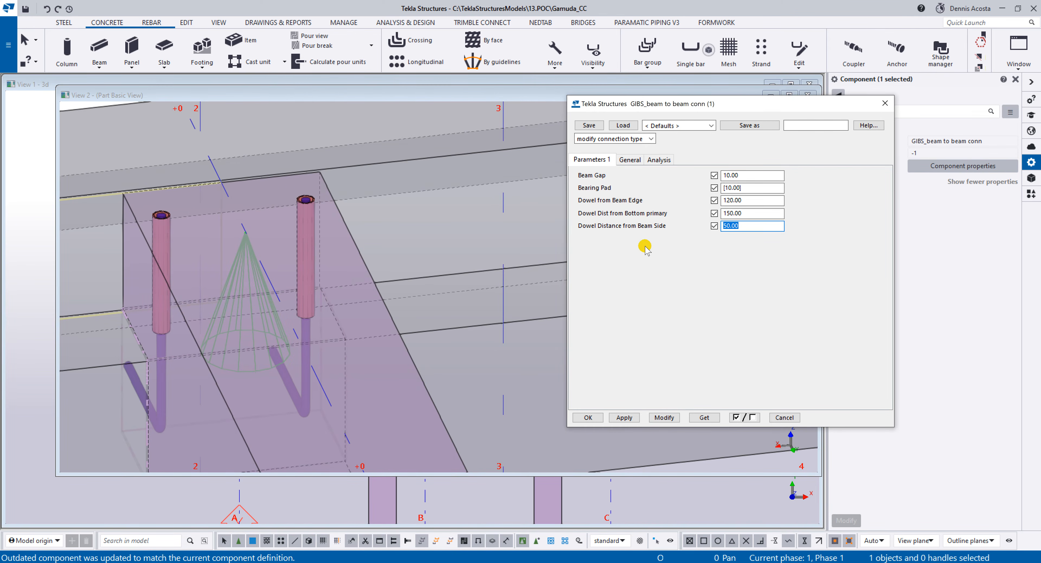
type("120")
left_click(664, 417)
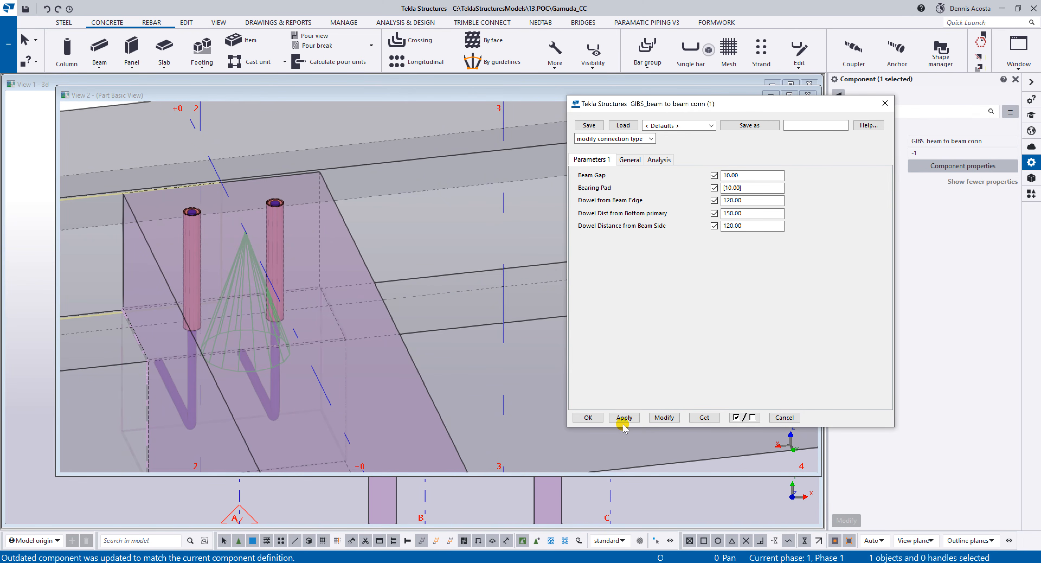
left_click(588, 417)
Step: Close the part basic view and show the beam layout in 3D near the main beam's end
scroll(481, 348, "down", 5)
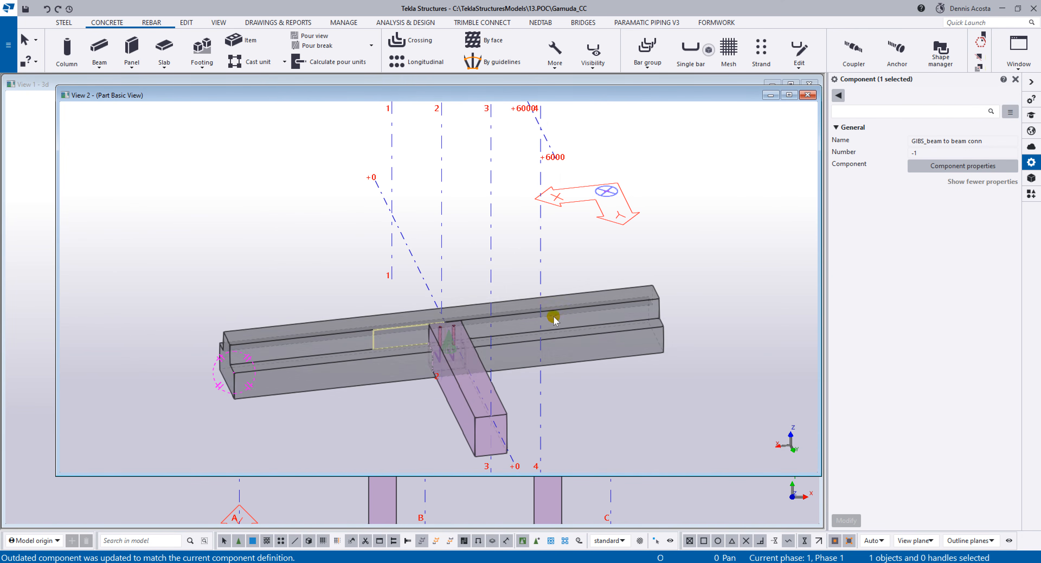
left_click(808, 95)
scroll(487, 296, "down", 2)
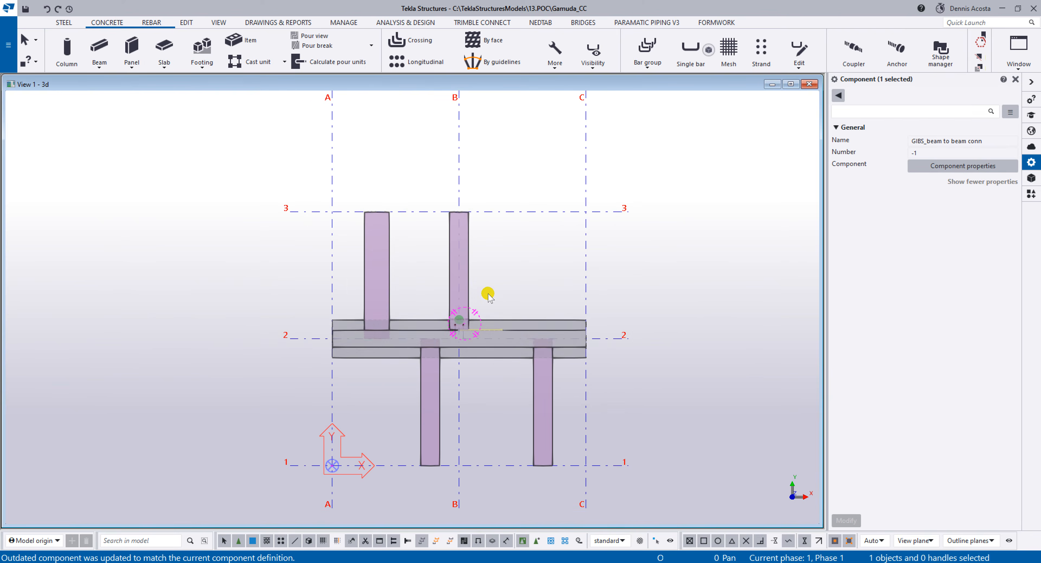
mouse_move(488, 295)
middle_mouse_down("ctrl")
mouse_move(400, 267)
mouse_move(439, 253)
mouse_move(83, 211)
mouse_move(490, 288)
mouse_move(479, 287)
middle_mouse_up("ctrl")
scroll(440, 270, "up", 4)
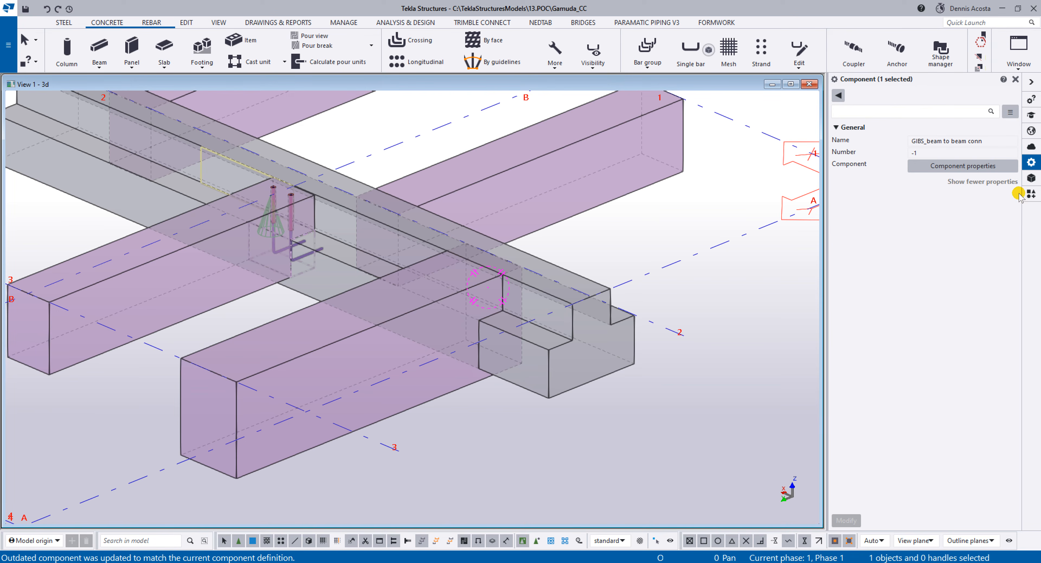
Step: Apply the GIBS_beam to beam conn component between the main beam and the grid 3 side beam nearest its end
left_click(1031, 193)
left_click(833, 182)
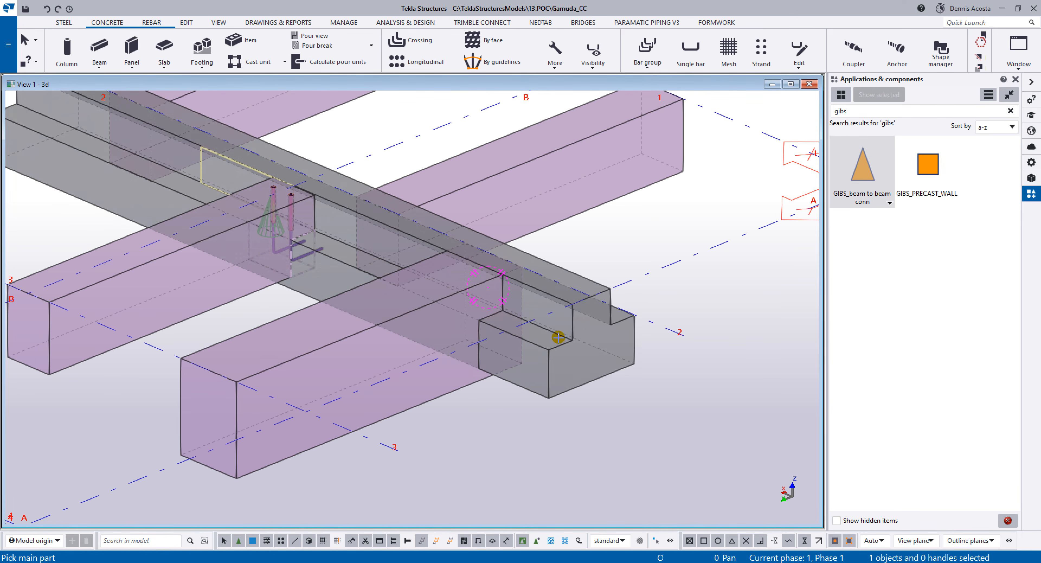
left_click(557, 349)
left_click(432, 398)
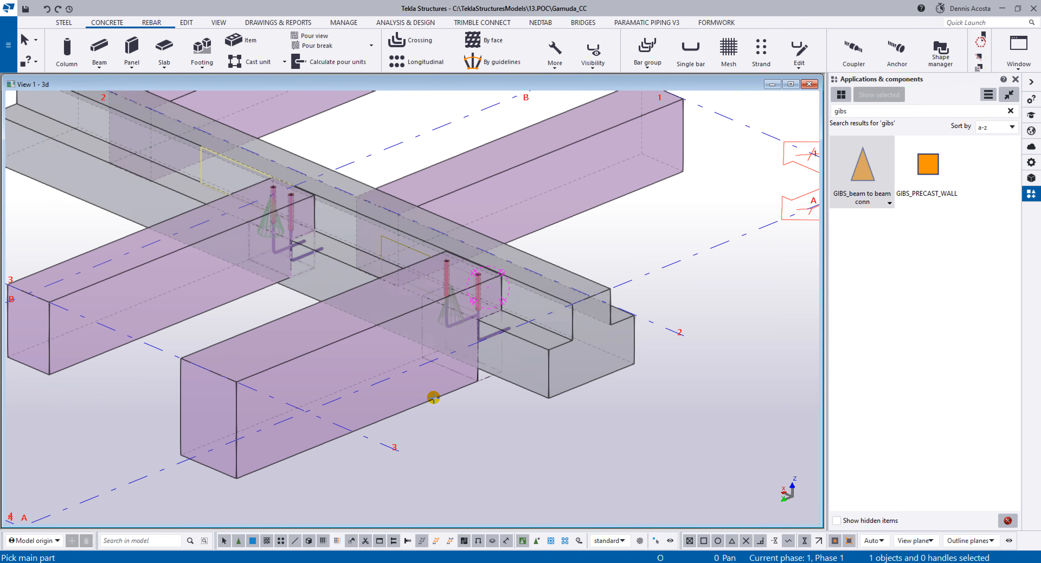
Step: Apply the same connection between the main beam and the two beams on its grid 1 side
scroll(504, 331, "up", 3)
middle_click_drag(504, 332, 330, 277, "ctrl")
scroll(331, 278, "down", 3)
left_click(457, 387)
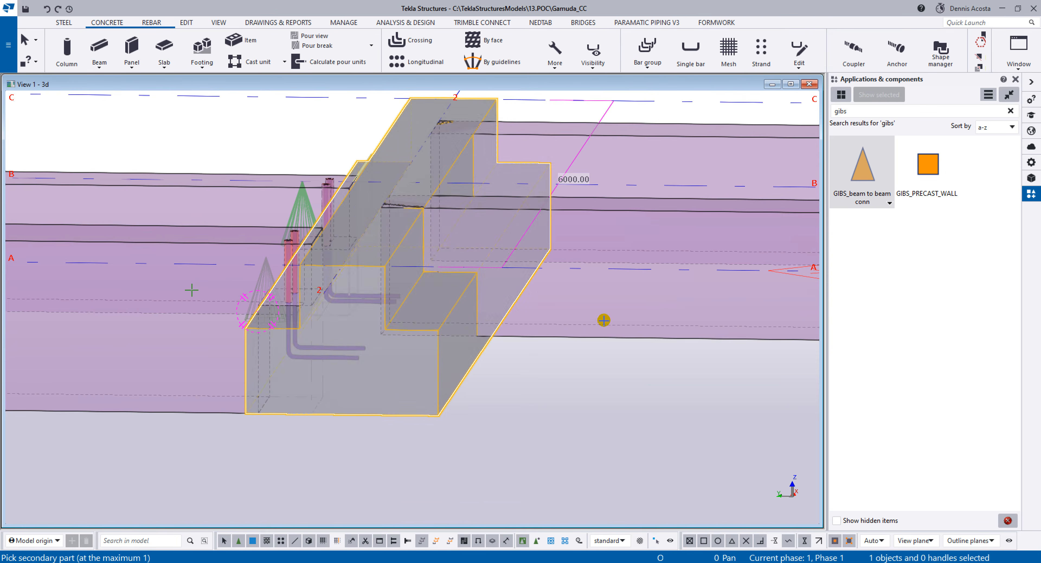
scroll(554, 282, "down", 2)
left_click(491, 365)
right_click(512, 191)
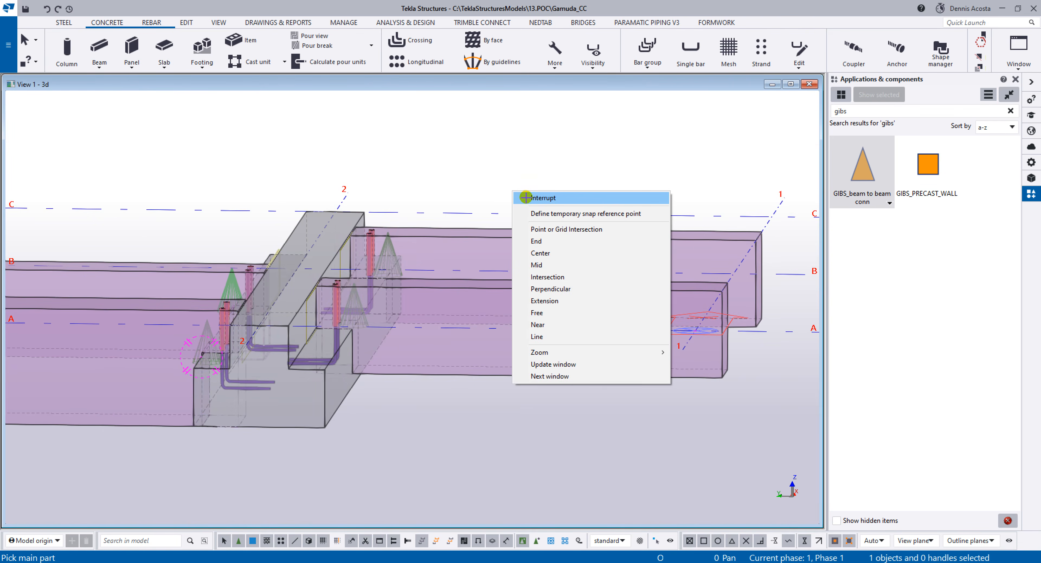
left_click(526, 198)
Step: Change the profile of the grid 1 side precast beam nearest grid C to 500*350
scroll(403, 293, "up", 4)
middle_click_drag(447, 325, 529, 232, "ctrl")
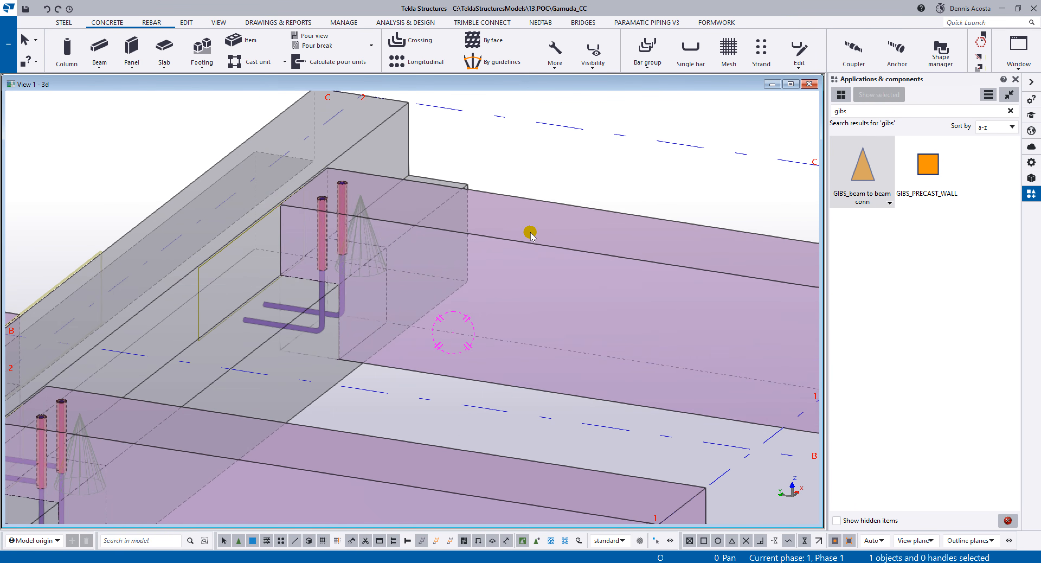
double_click(551, 247)
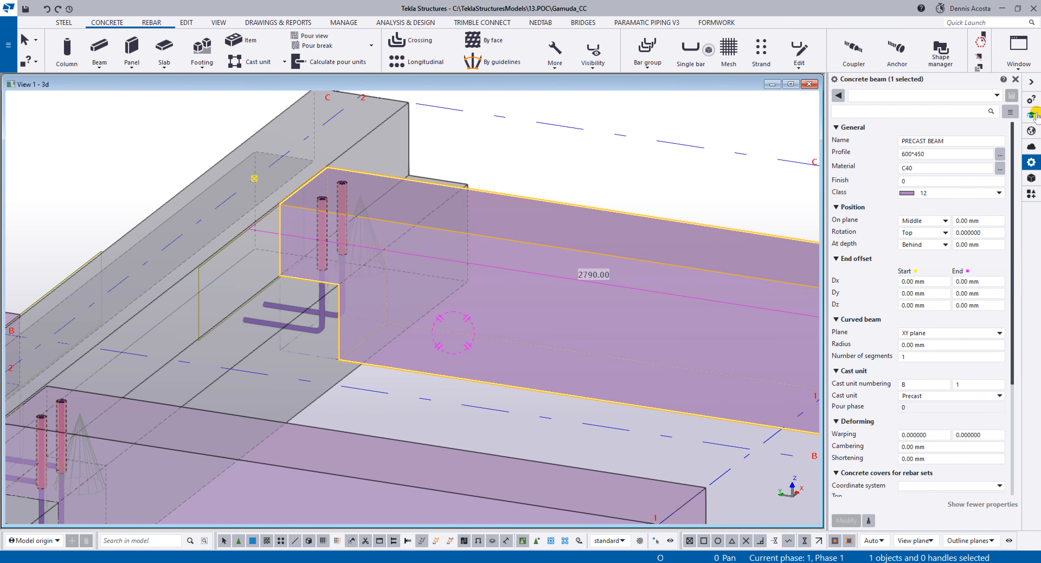
left_click(913, 154)
type("500*")
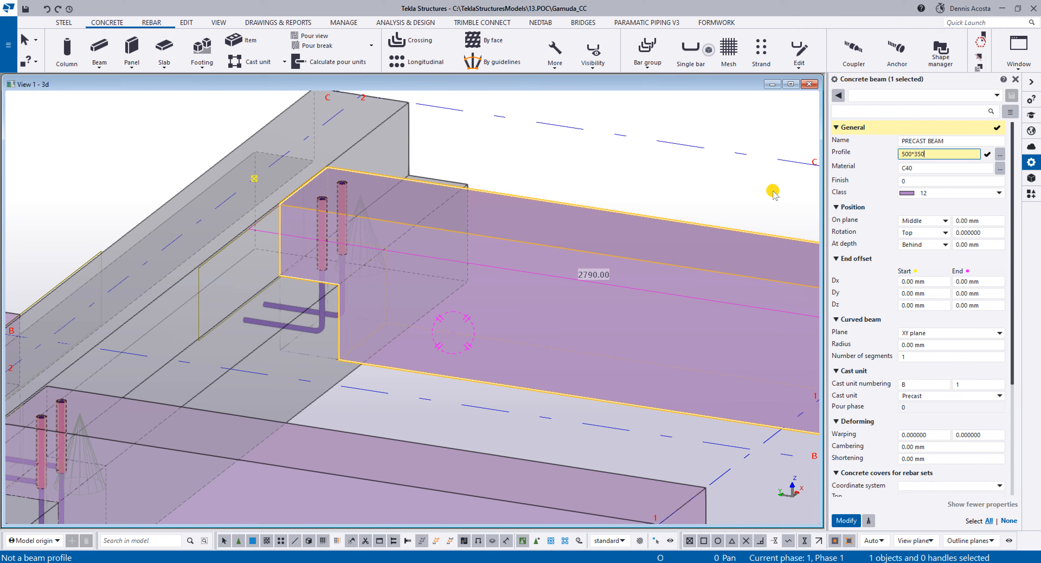
key("Return")
Step: Set Dowel Distance from Beam Side to 75 for the resized beam's connection and modify it
middle_click_drag(635, 258, 385, 211, "ctrl")
scroll(386, 211, "up", 5)
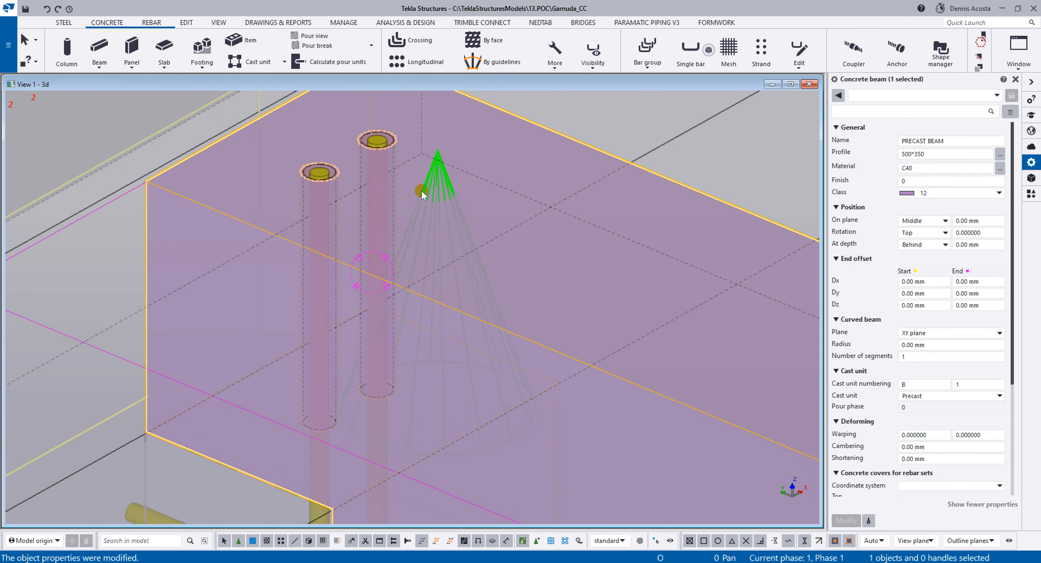
double_click(443, 181)
left_click(753, 214)
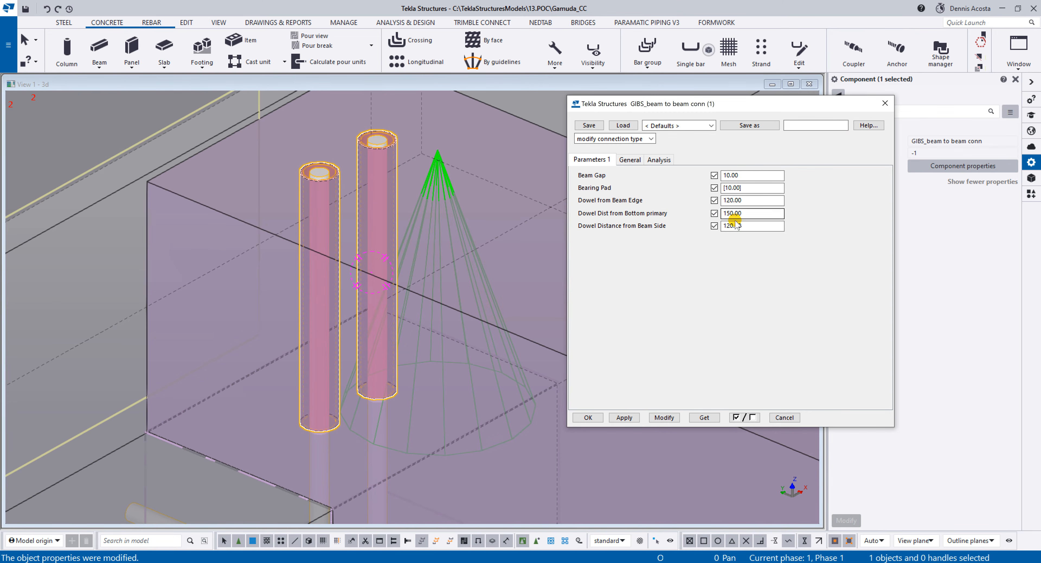
left_click(755, 225)
left_click_drag(750, 227, 662, 242)
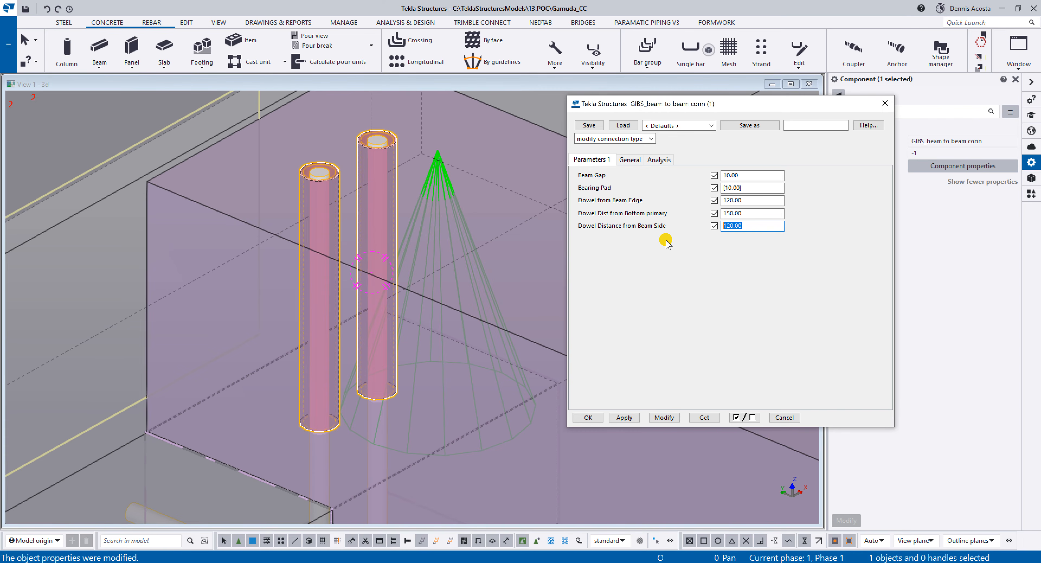
left_click(664, 418)
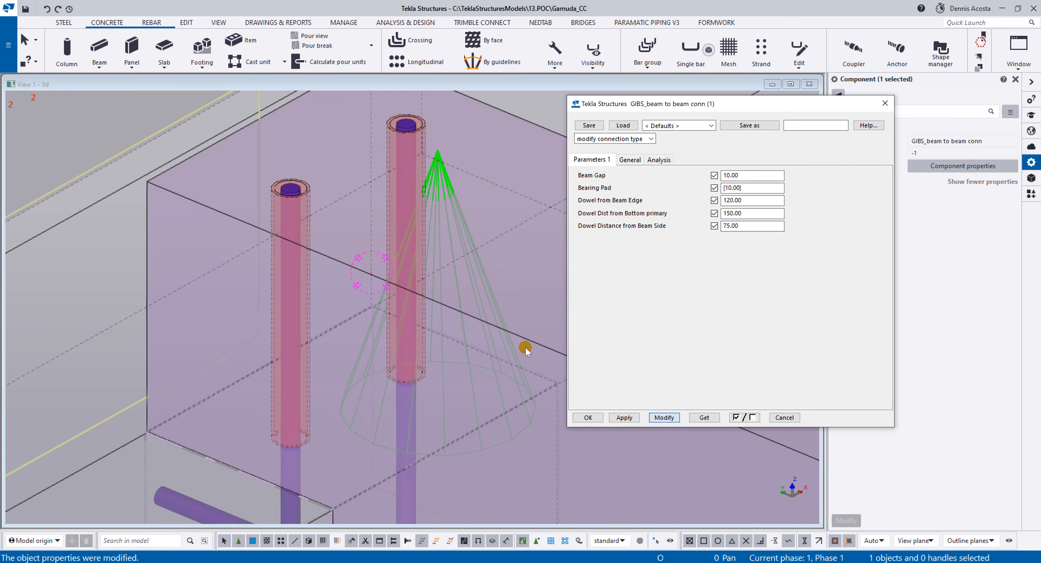
Step: Inspect the four beam connections along the main beam from several angles and close the connection properties
scroll(525, 349, "down", 4)
middle_click_drag(437, 288, 274, 286)
scroll(330, 323, "down", 4)
scroll(297, 258, "down", 2)
middle_click_drag(267, 288, 495, 274, "ctrl")
scroll(297, 291, "up", 5)
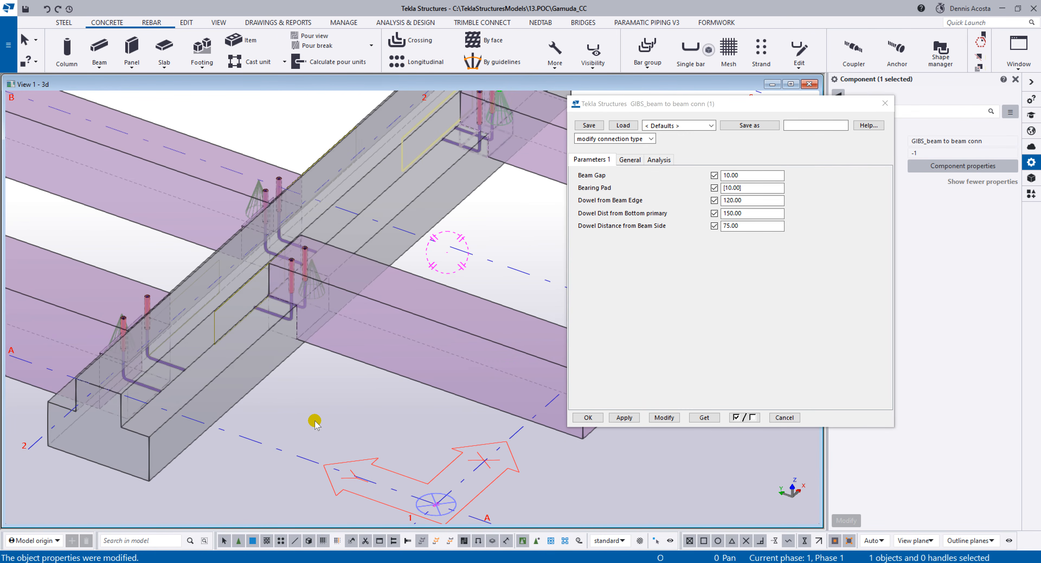
middle_click_drag(408, 281, 400, 304, "ctrl")
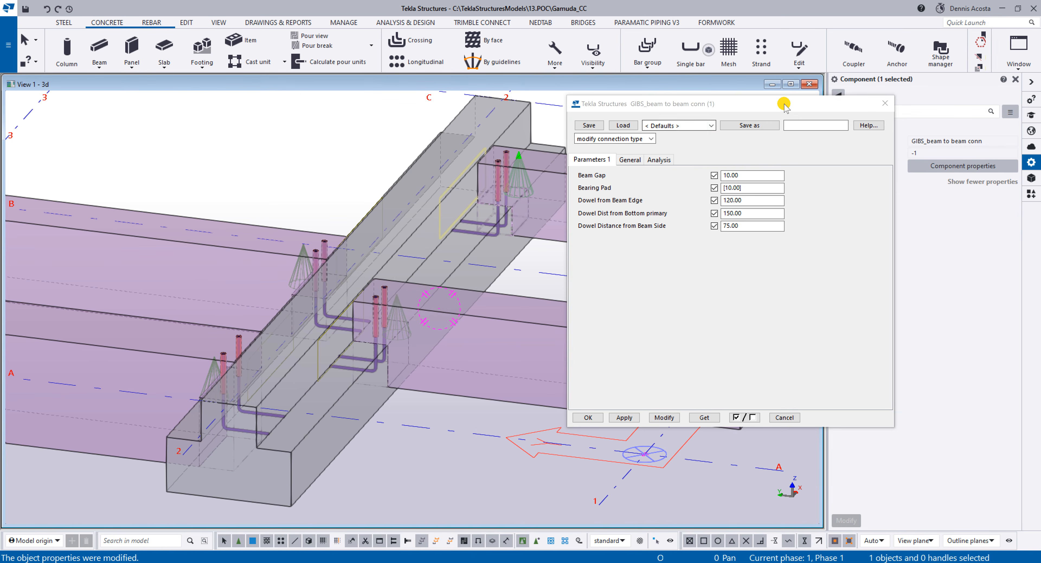
left_click_drag(783, 106, 841, 121)
middle_click_drag(404, 299, 364, 276, "ctrl")
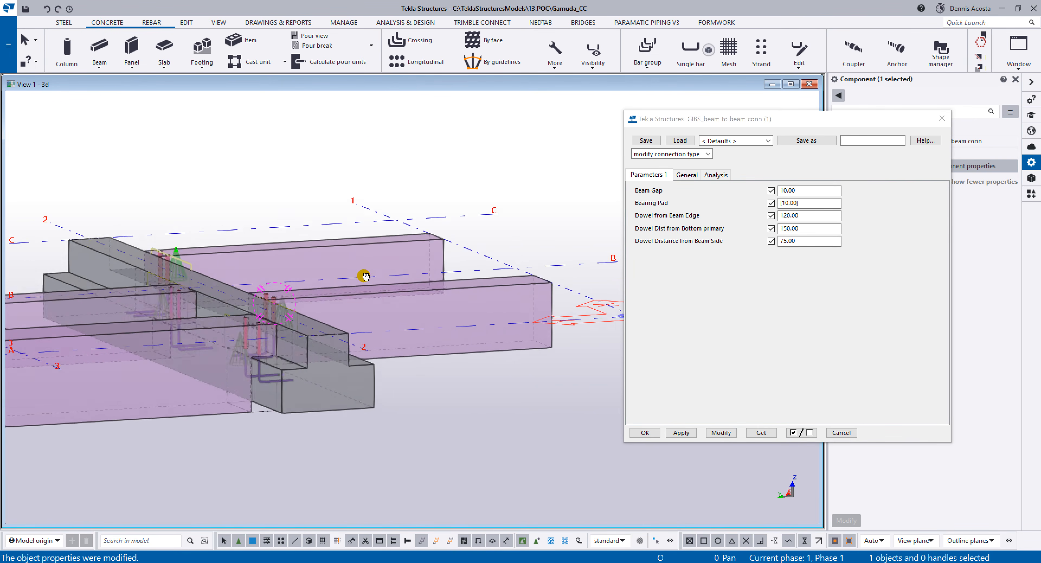
key("ctrl+p")
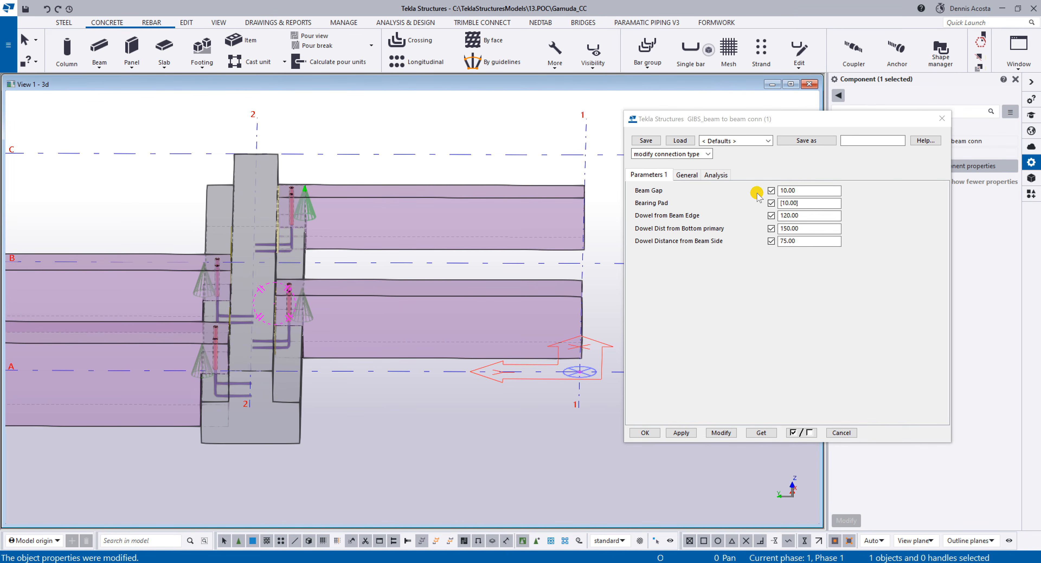
left_click_drag(805, 121, 700, 114)
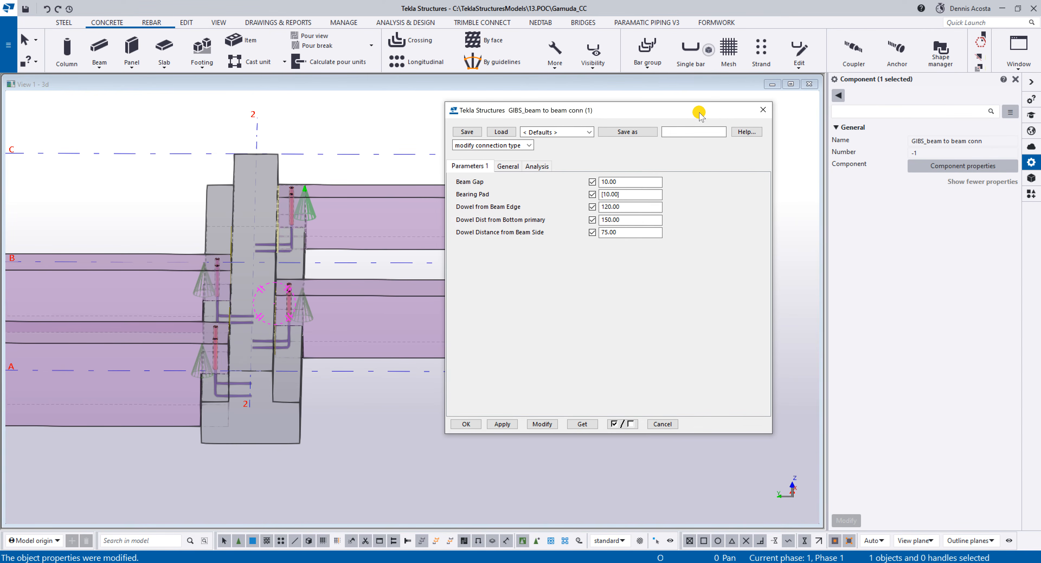
left_click(762, 110)
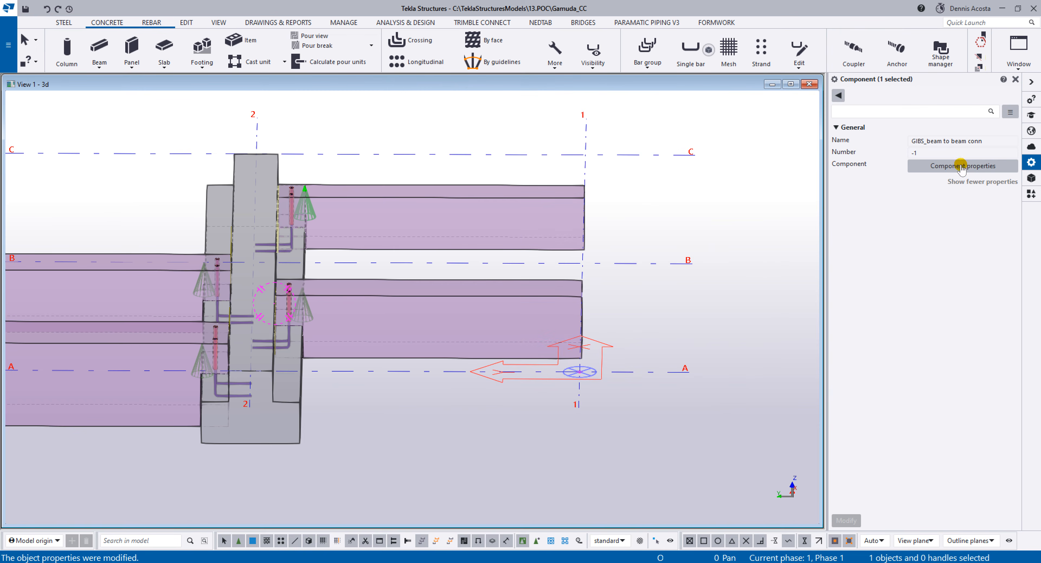
left_click(1031, 193)
right_click(864, 173)
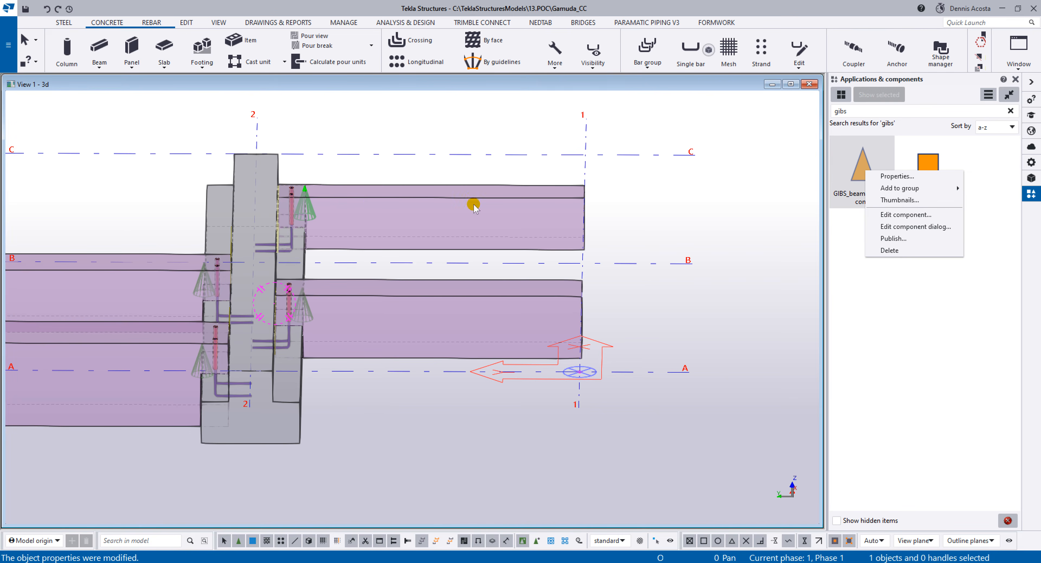
left_click(405, 155)
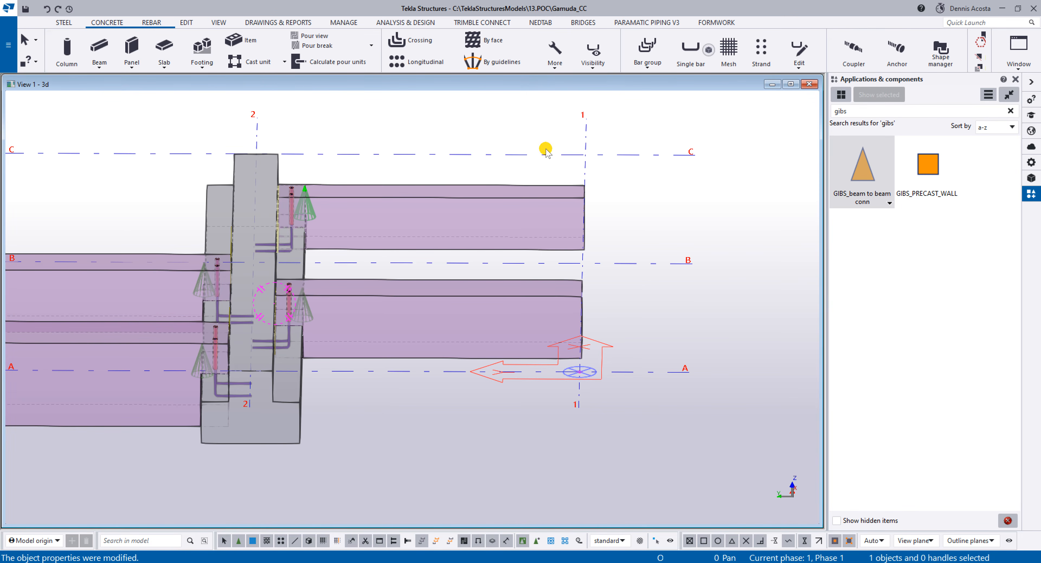
Step: Create a component basic view of the connection on the grid 1 side beam nearest grid A and enlarge it
right_click(306, 313)
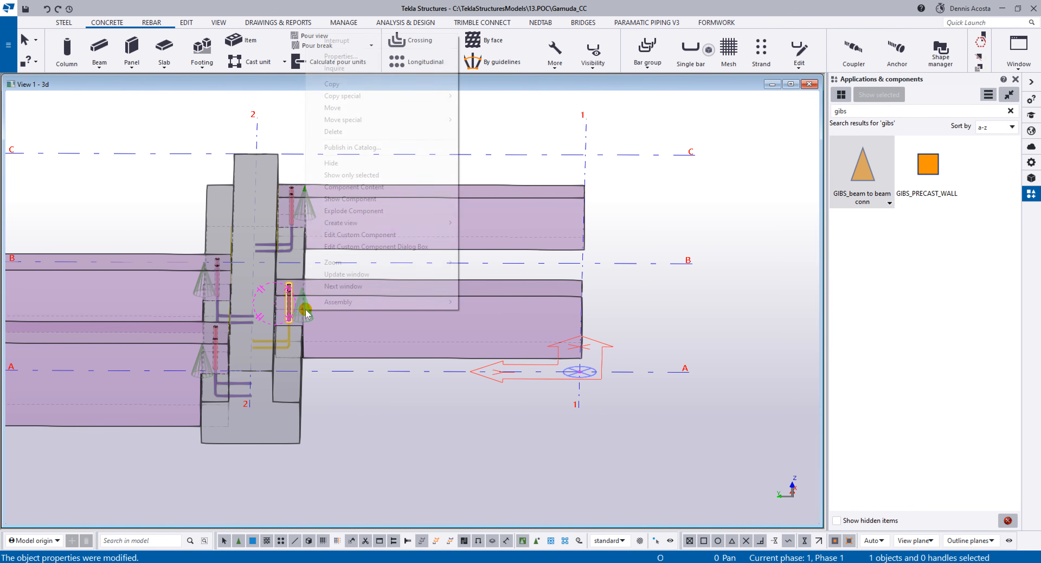
mouse_move(388, 222)
left_click(476, 223)
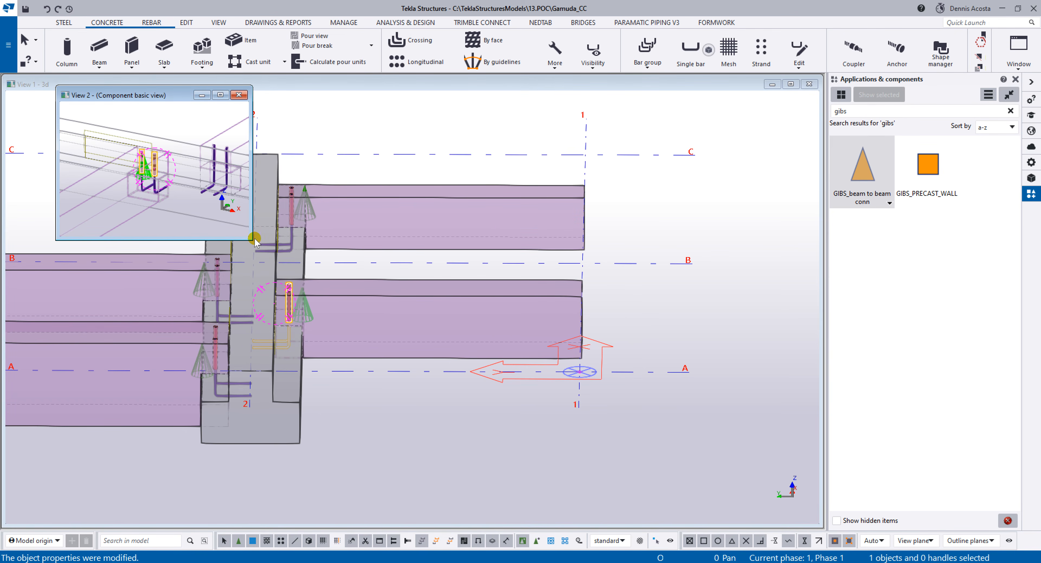
left_click_drag(258, 249, 751, 508)
Step: Display the parts in the component view as shaded wireframe, after trying the rendered representation
scroll(462, 341, "down", 5)
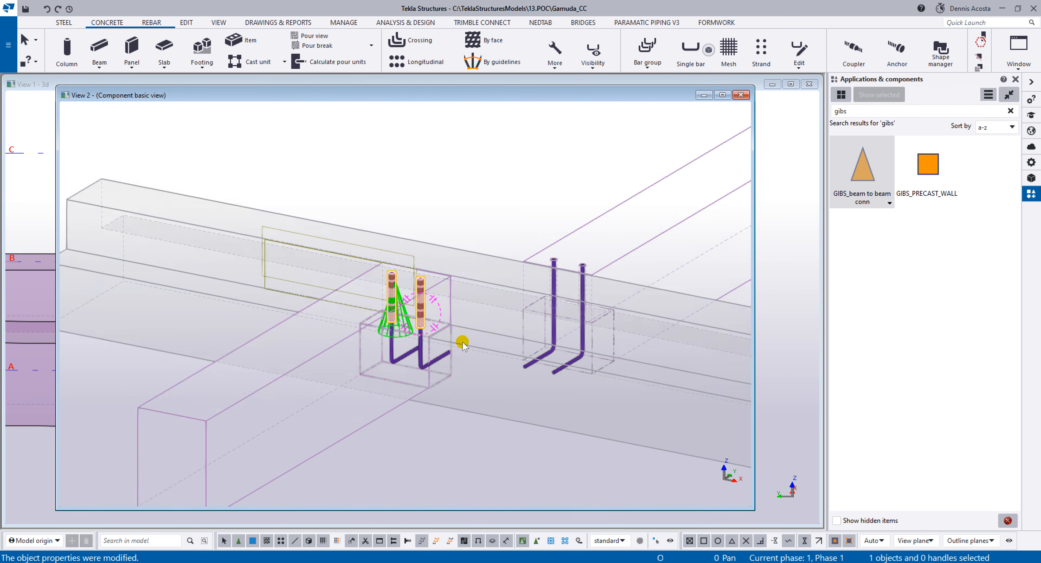
key("ctrl+4")
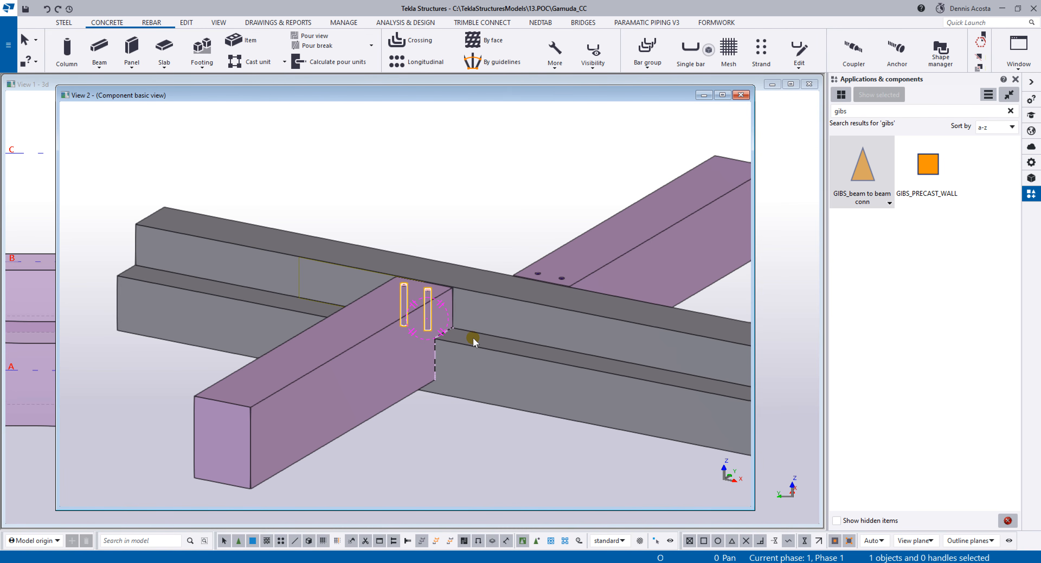
key("ctrl+2")
scroll(485, 341, "up", 2)
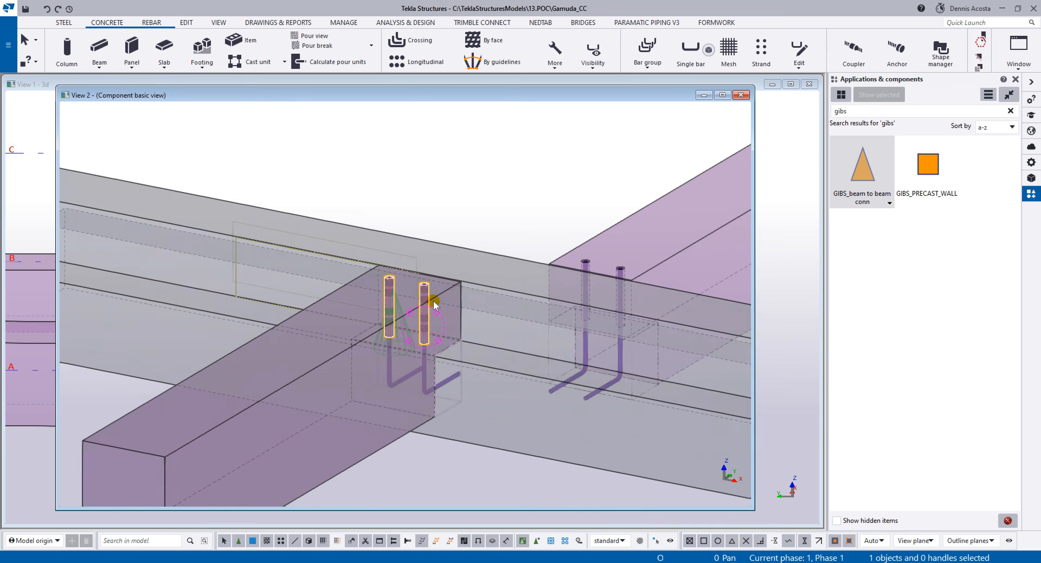
scroll(655, 220, "down", 1)
Step: Show only the main beam, the connected secondary beam and their connection in the component view
left_click(704, 177)
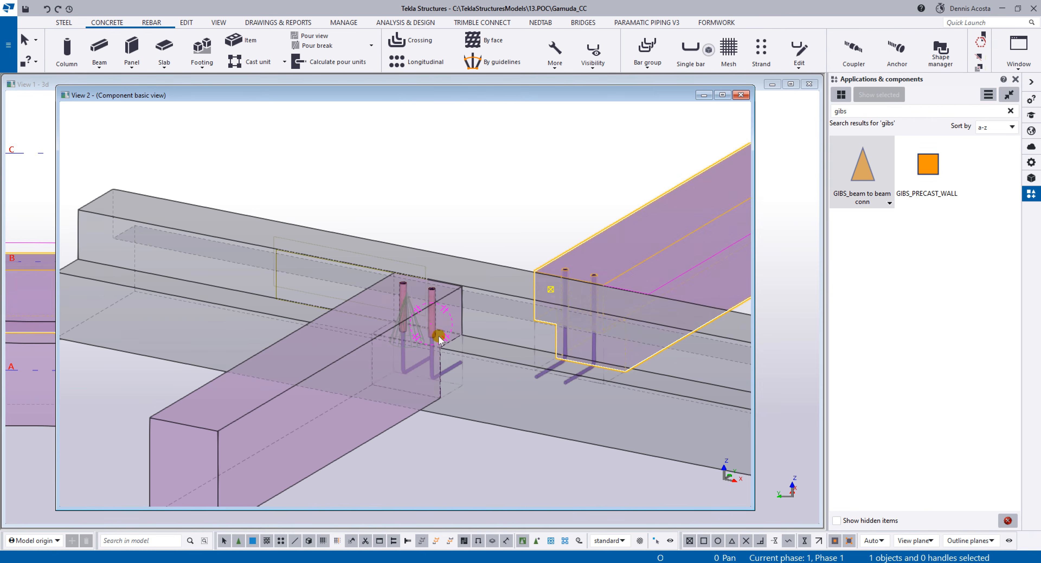
middle_click_drag(433, 332, 412, 302, "ctrl")
left_click(420, 355)
right_click(428, 356)
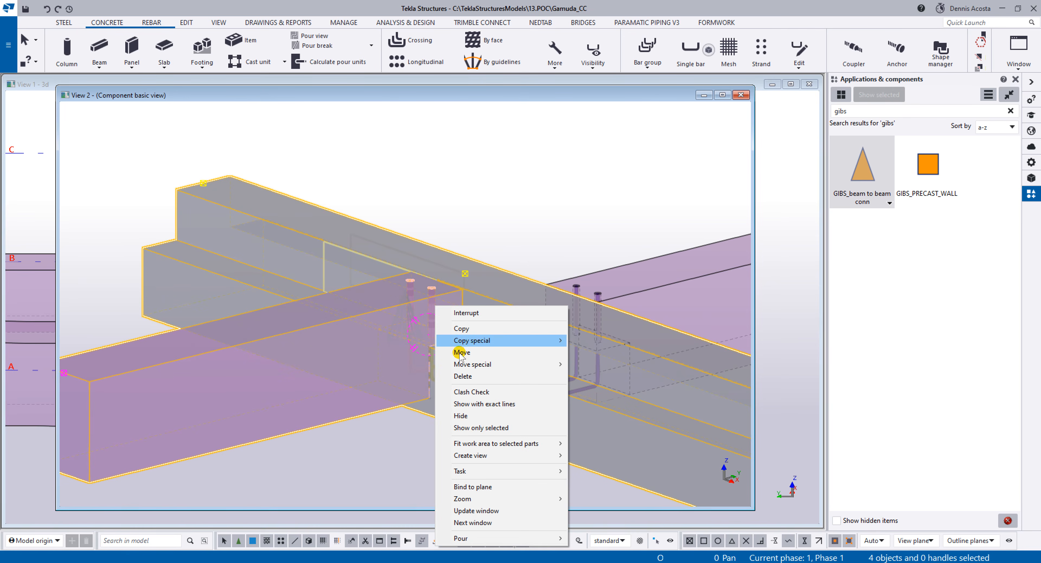
left_click(468, 429)
Step: Turn off cuts and added material, fittings and component symbols in the component view's display settings
double_click(541, 220)
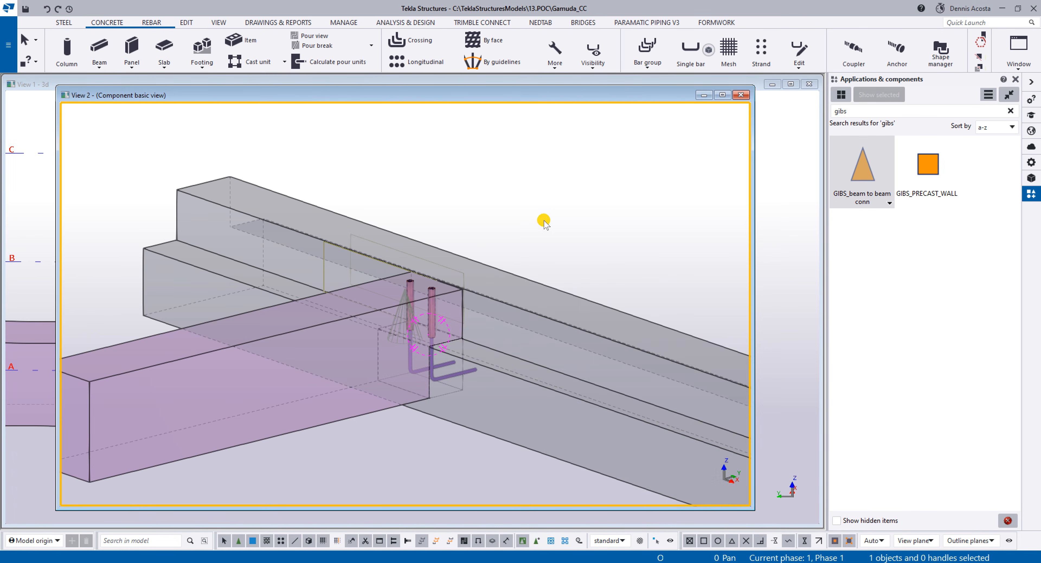
left_click(602, 448)
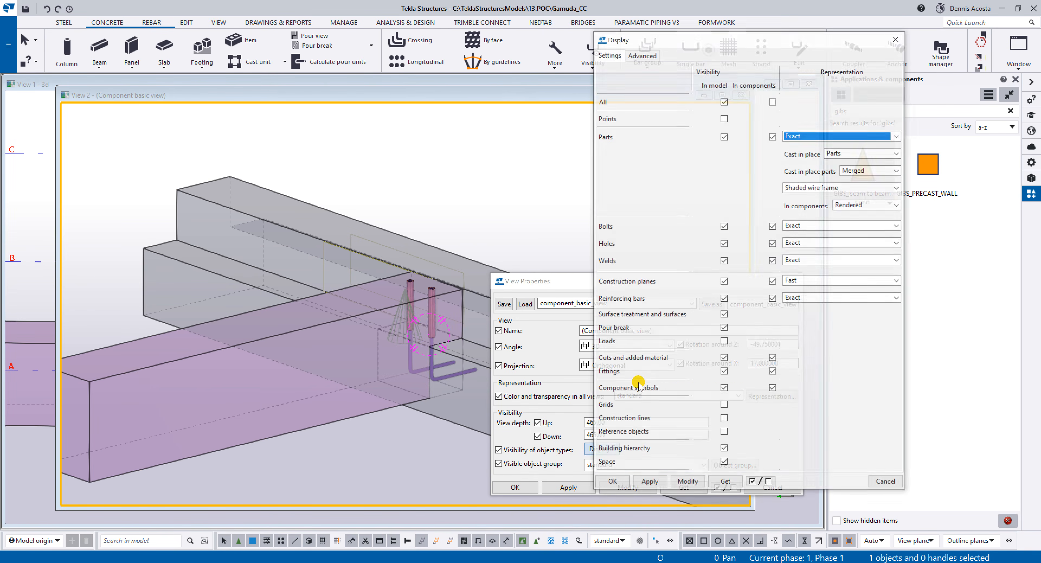
left_click(724, 359)
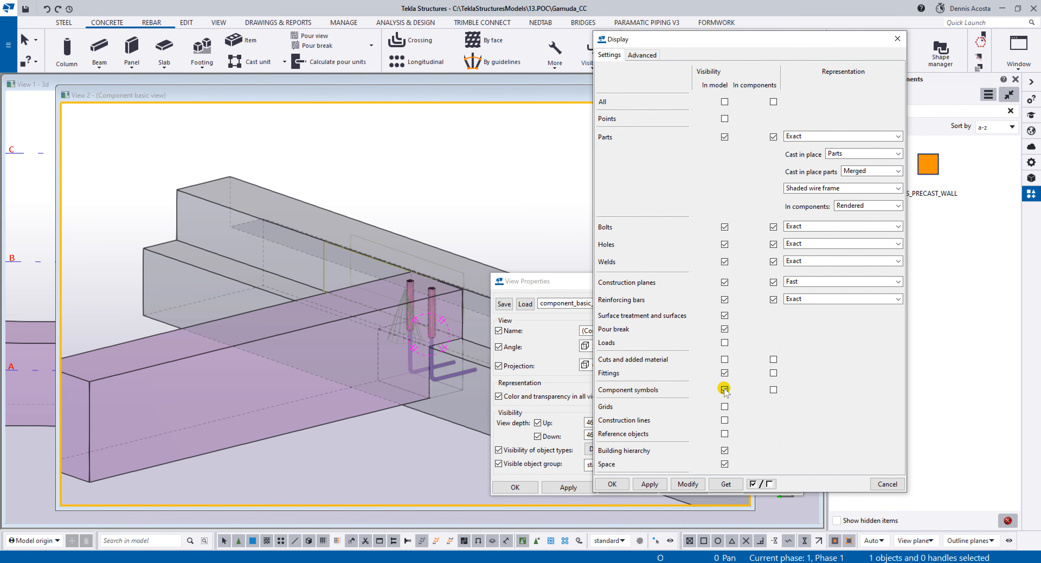
left_click(684, 484)
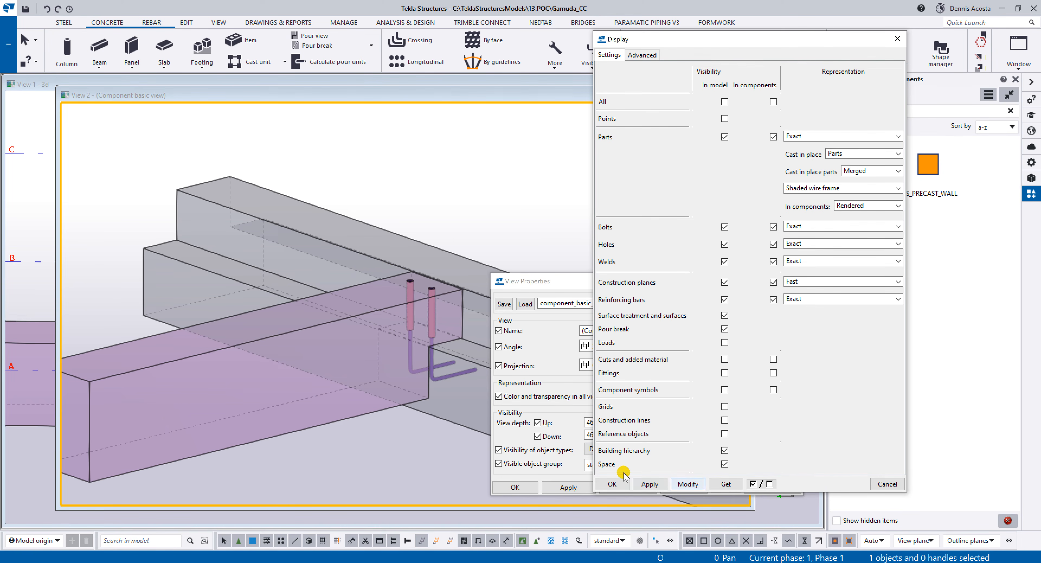
left_click(615, 487)
left_click(528, 487)
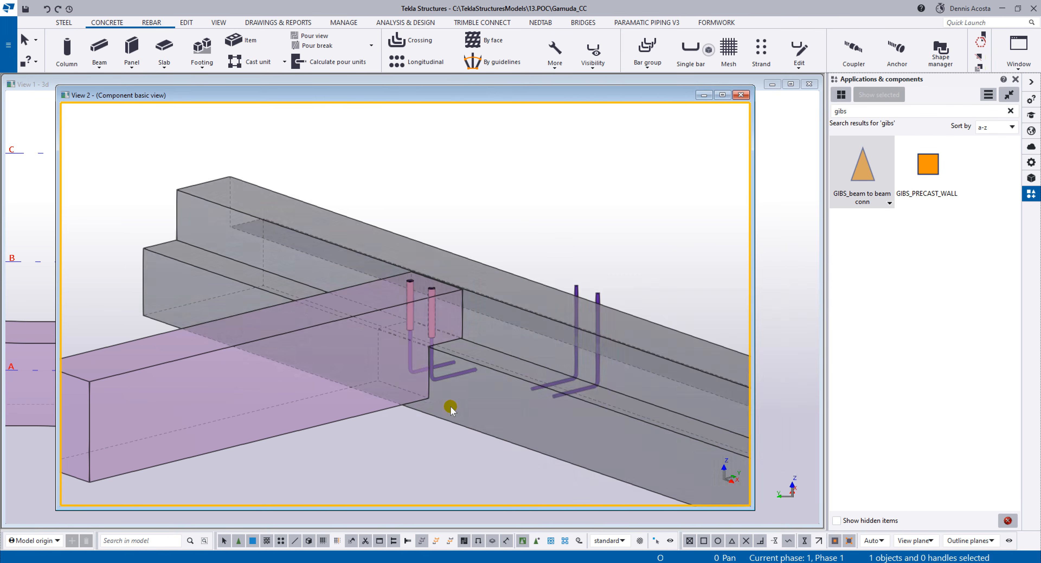
Step: Hide the neighbouring connection's bars that have no beam attached in the component view
scroll(452, 402, "up", 2)
scroll(485, 332, "down", 2)
mouse_move(418, 316)
middle_mouse_down("ctrl")
mouse_move(441, 304)
mouse_move(421, 301)
middle_mouse_up("ctrl")
scroll(586, 267, "up", 2)
left_click_drag(493, 199, 690, 404)
right_click(632, 296)
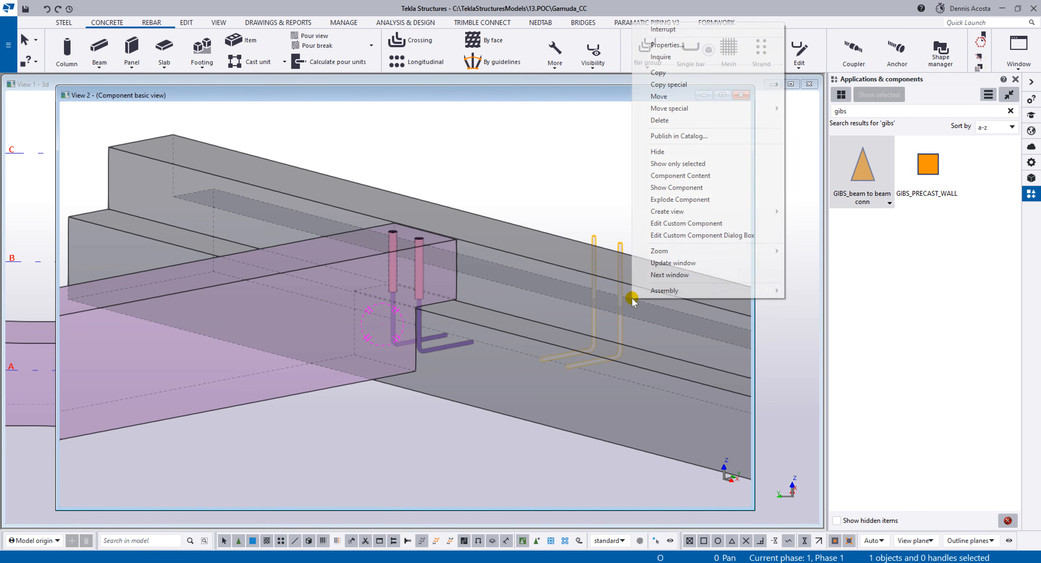
left_click(662, 151)
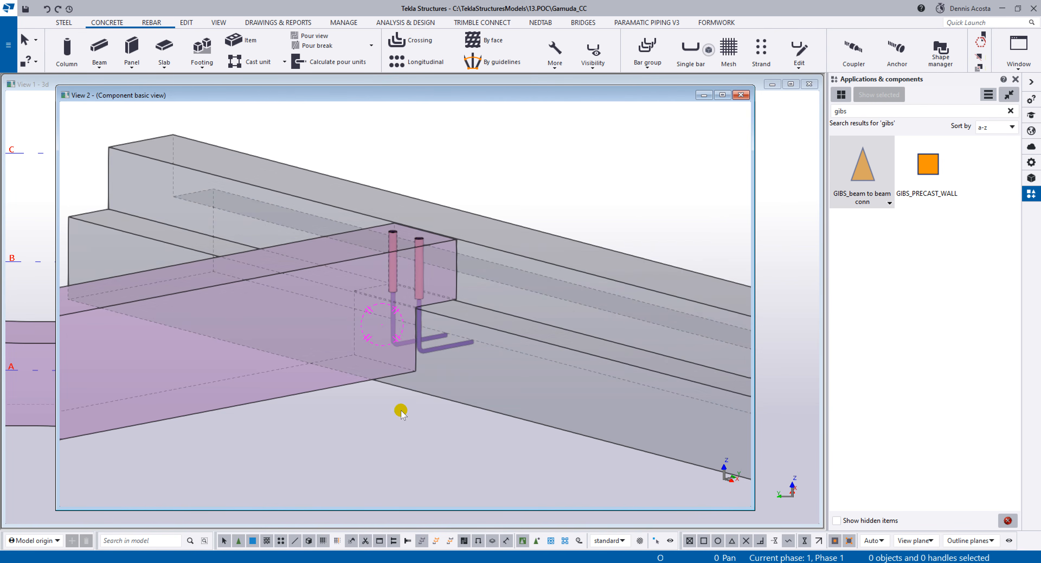
Step: Set the component view's projection to Perspective
scroll(400, 409, "up", 3)
middle_click_drag(526, 476, 504, 462)
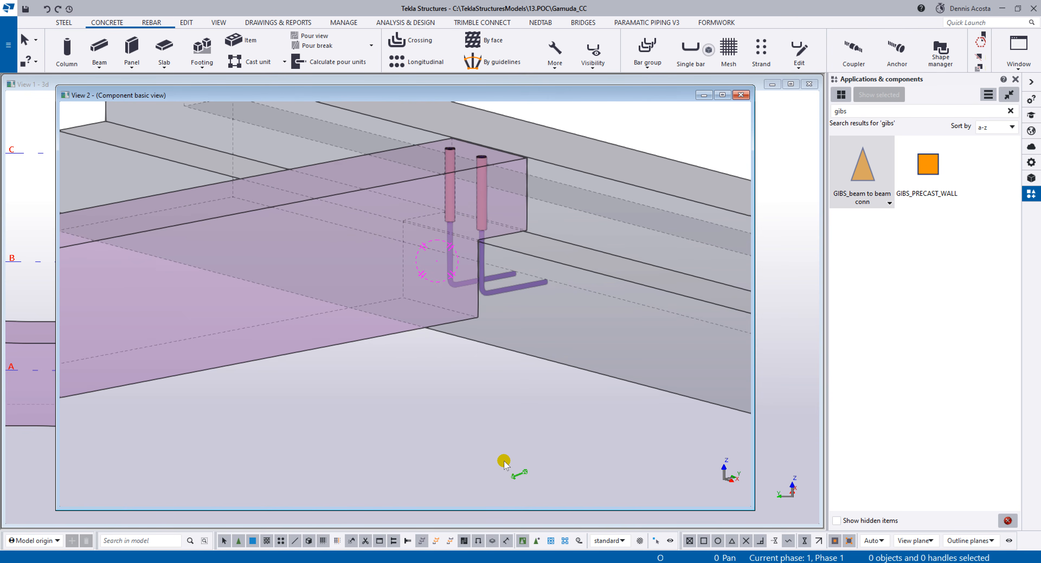
middle_click_drag(500, 414, 465, 421)
double_click(464, 423)
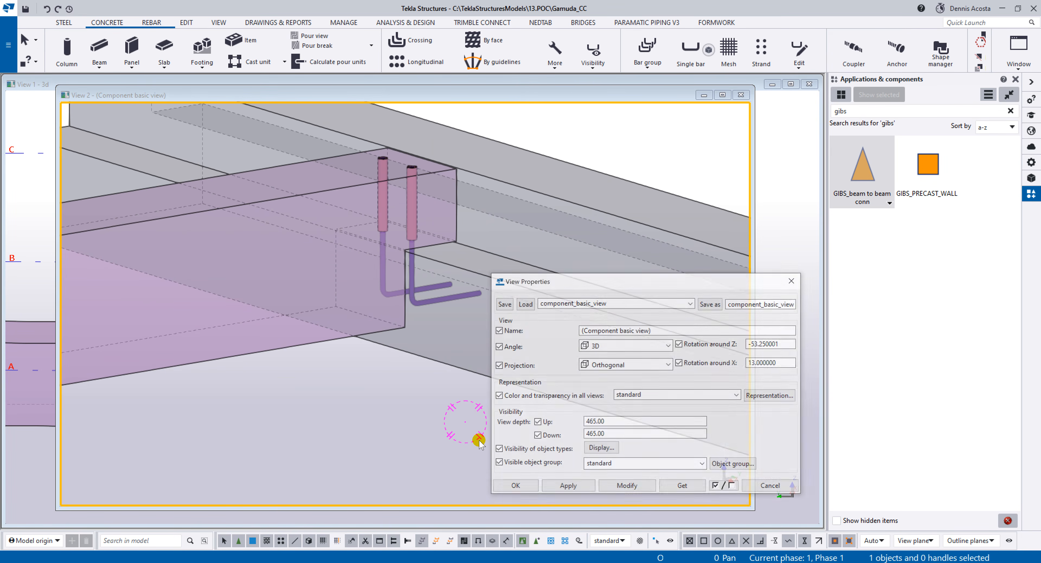
left_click(642, 365)
left_click(624, 389)
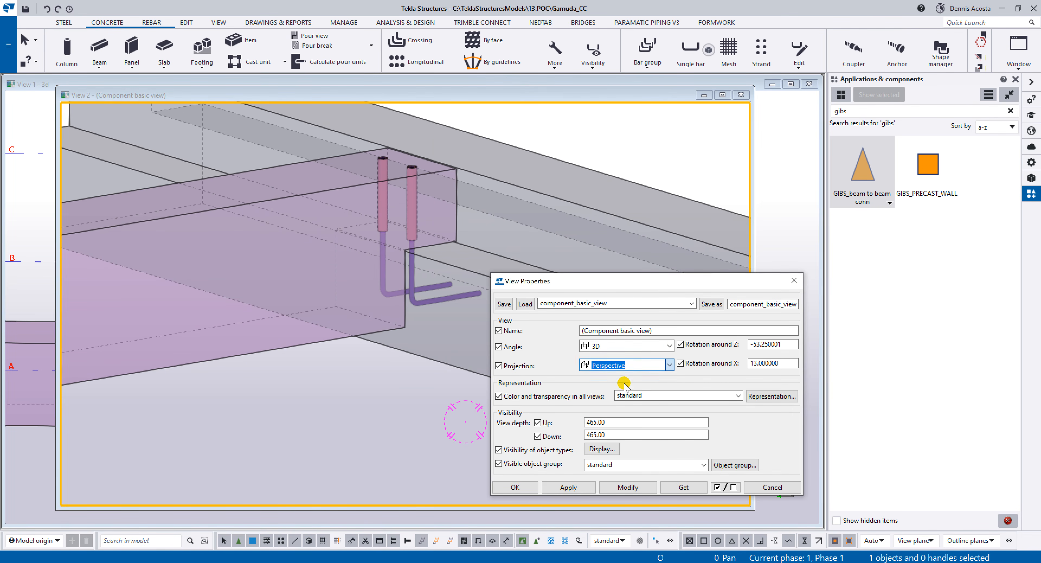
left_click(628, 487)
left_click(515, 487)
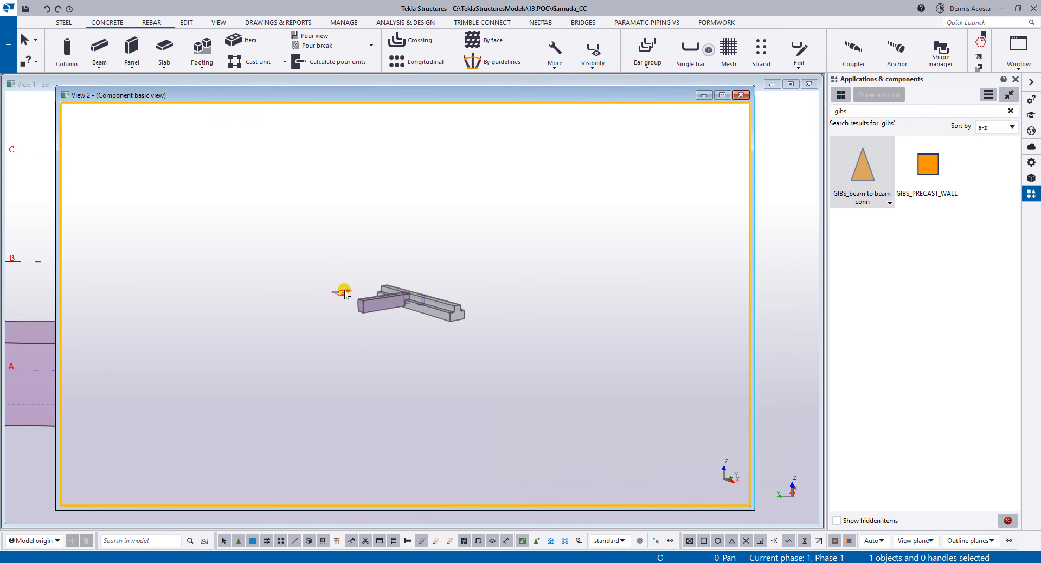
Step: Hide the loose pair of bars beside the connected beam in the perspective component view
scroll(372, 309, "up", 6)
scroll(537, 251, "down", 3)
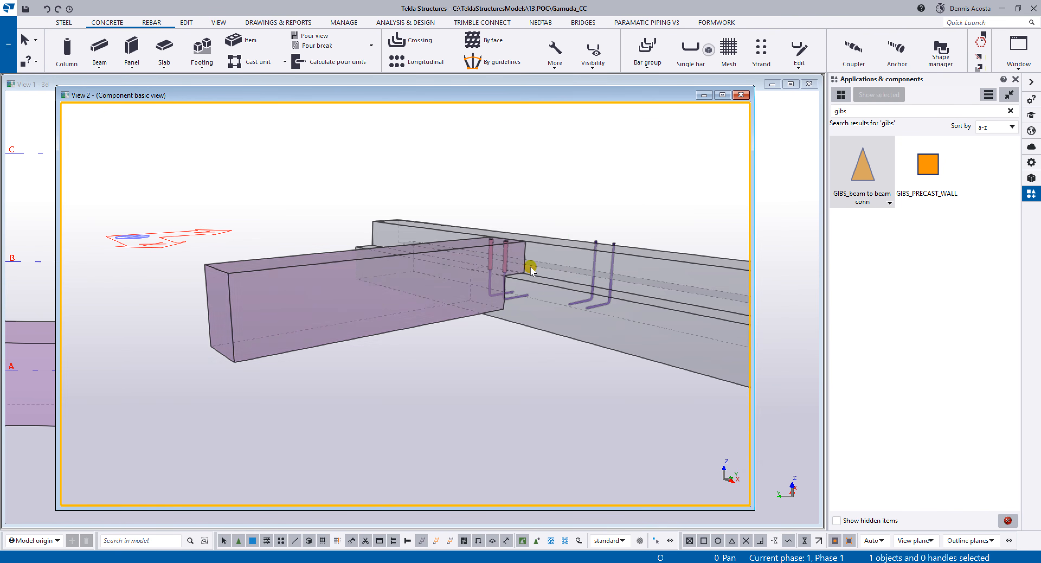
right_click(622, 309)
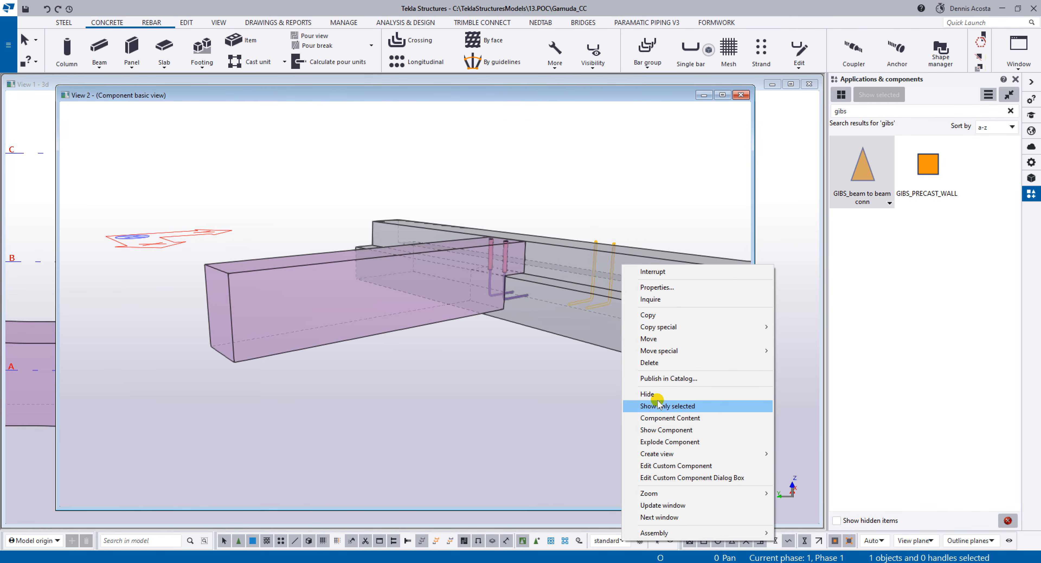
left_click(646, 394)
Step: Frame the beam-to-beam connection closely and capture that area of the component view with the Snipping Tool
scroll(530, 298, "up", 5)
scroll(527, 303, "down", 2)
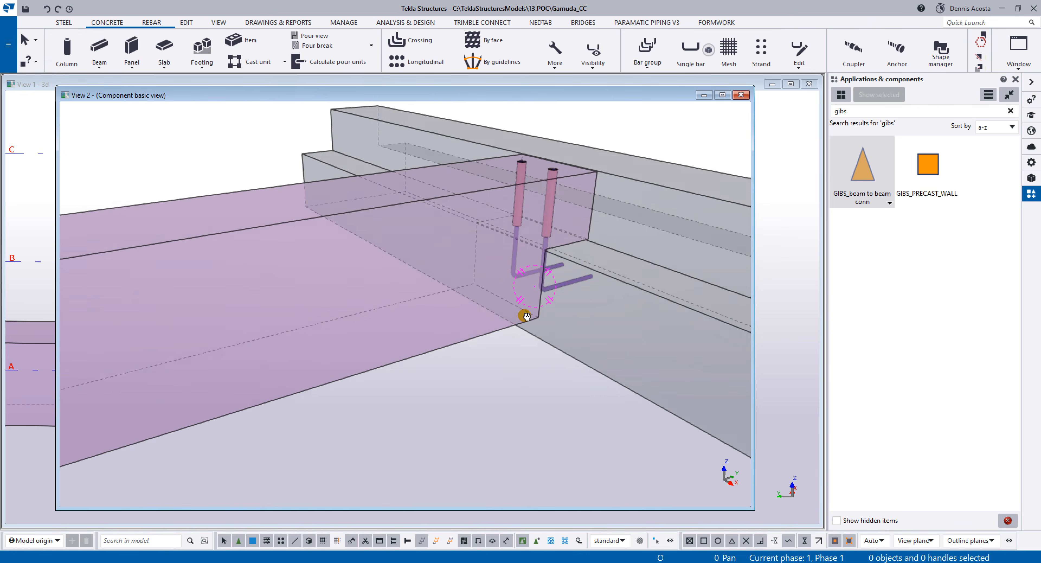
scroll(530, 311, "up", 2)
middle_click_drag(532, 313, 438, 261)
middle_click_drag(637, 463, 692, 446, "ctrl")
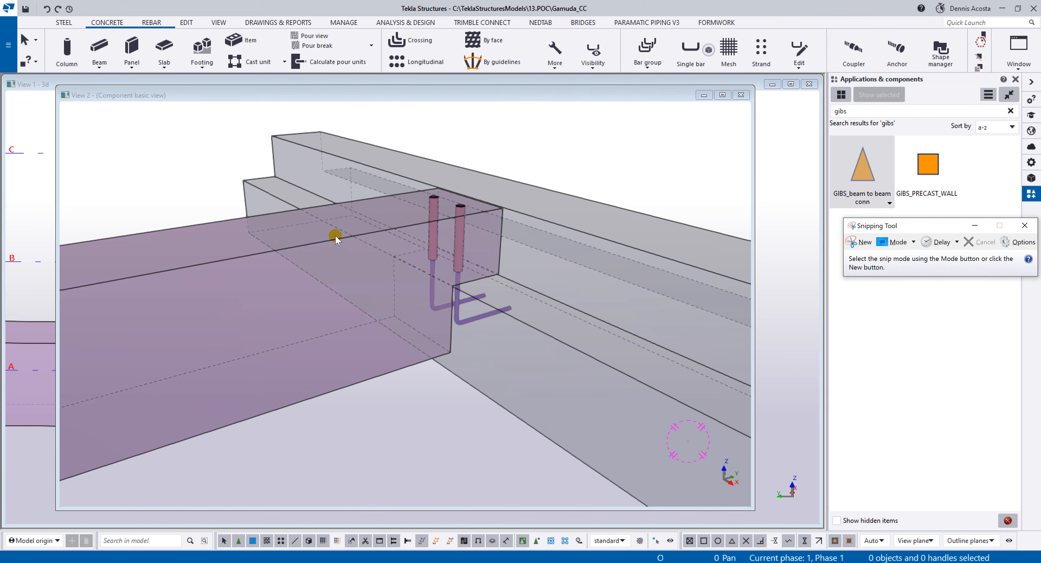
left_click(853, 243)
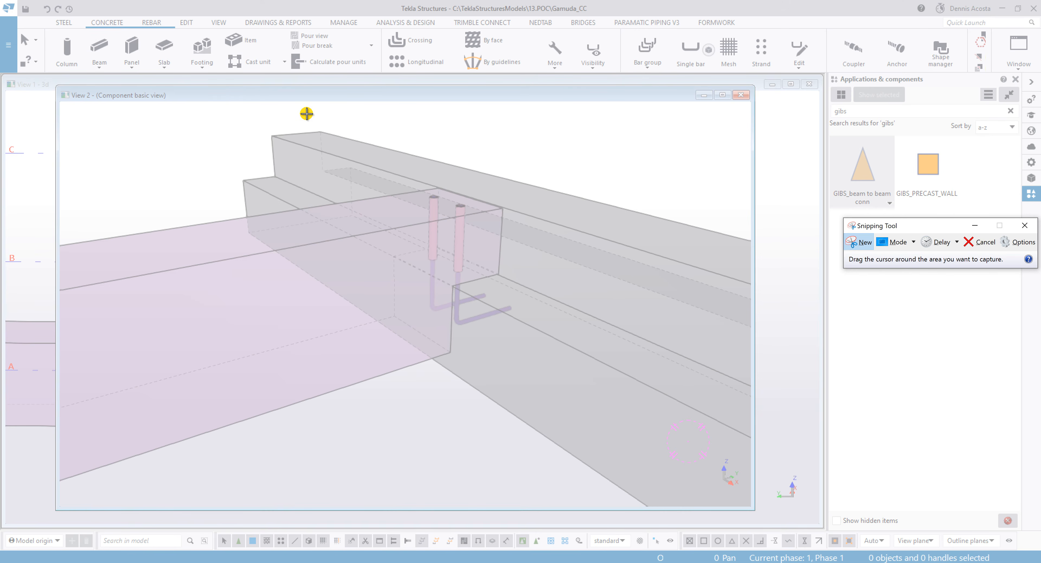
left_click_drag(229, 108, 617, 487)
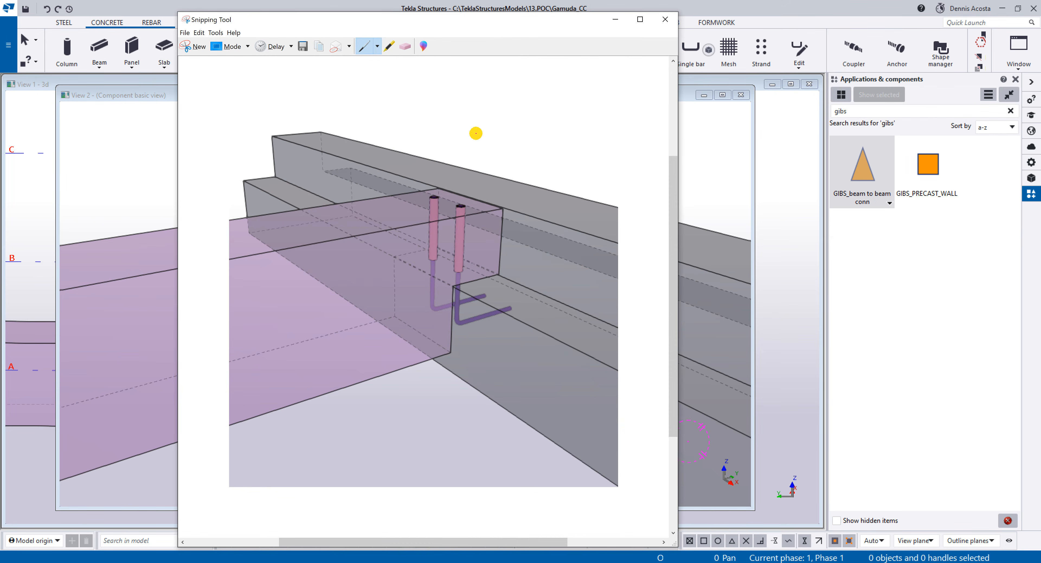
Step: Start saving the captured image and browse to the model folder C:\TeklaStructuresModels\13.POC\Gamuda_CC
left_click(302, 47)
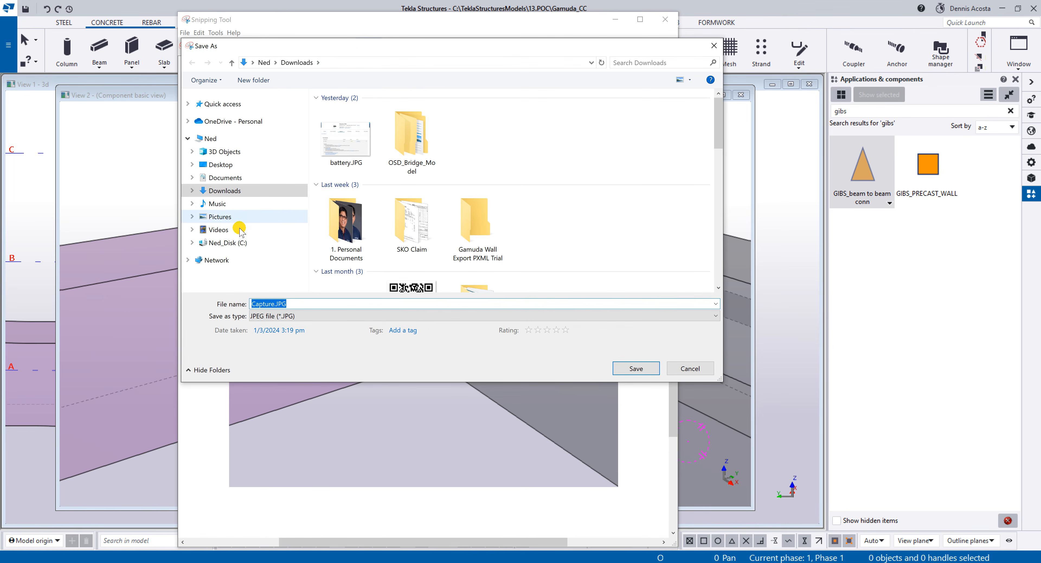
left_click(239, 243)
scroll(360, 216, "down", 5)
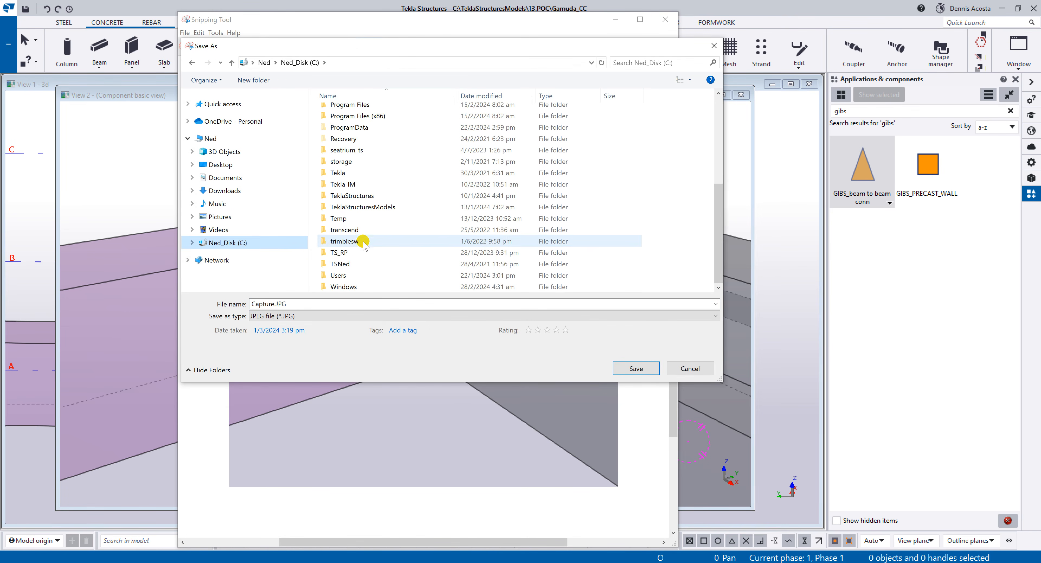
double_click(390, 204)
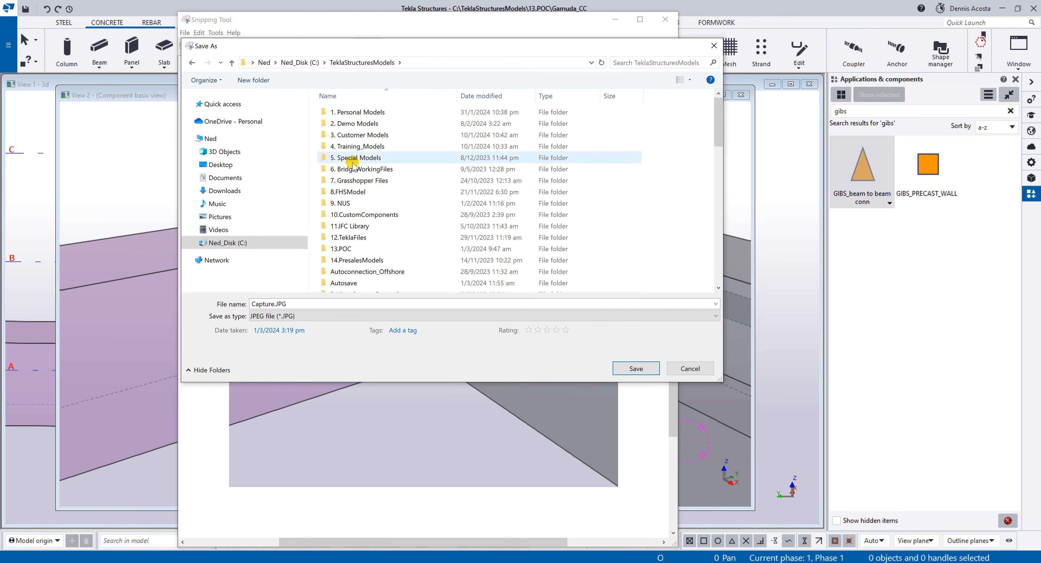
left_click(352, 249)
double_click(352, 248)
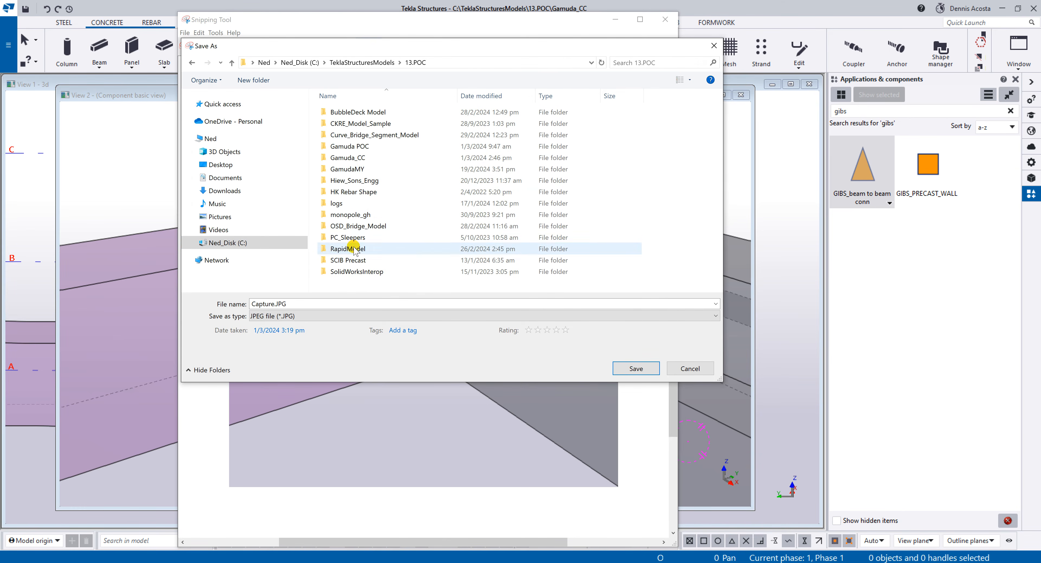
left_click(343, 156)
double_click(342, 155)
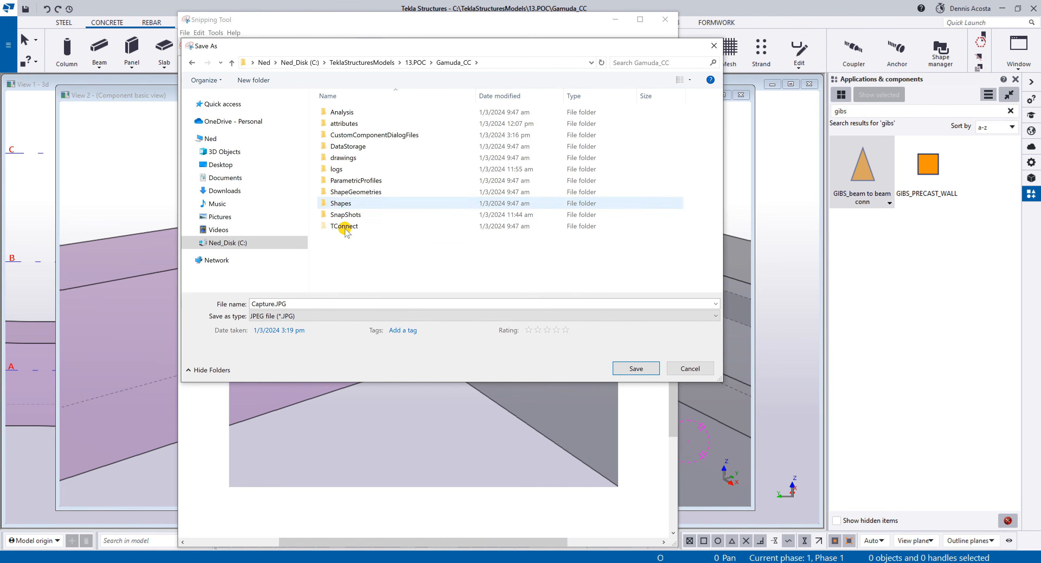
Step: Save the capture as a PNG file named gibs_b2b and close the Snipping Tool
left_click(294, 303)
left_click(299, 316)
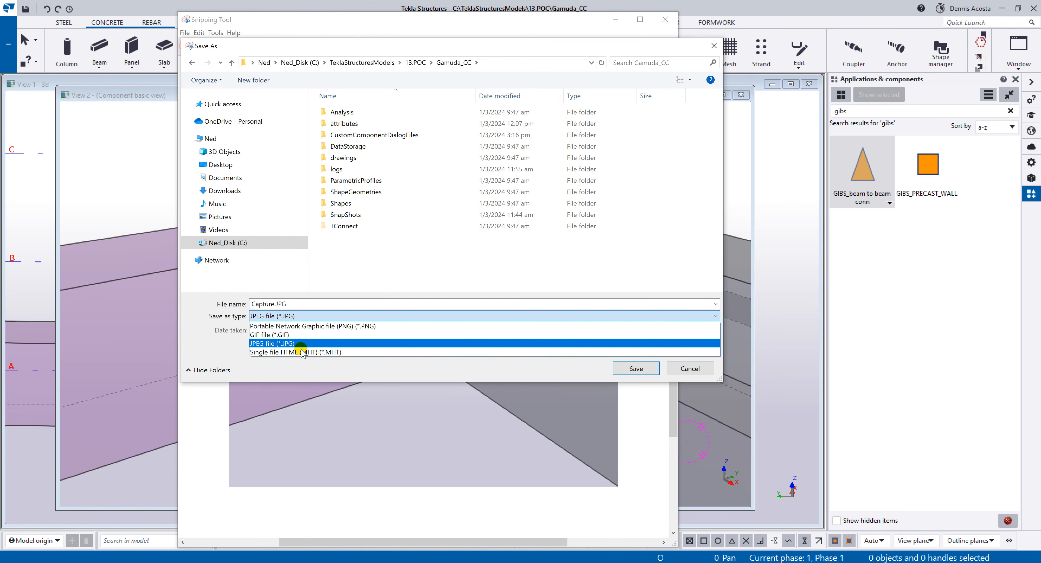
left_click(302, 326)
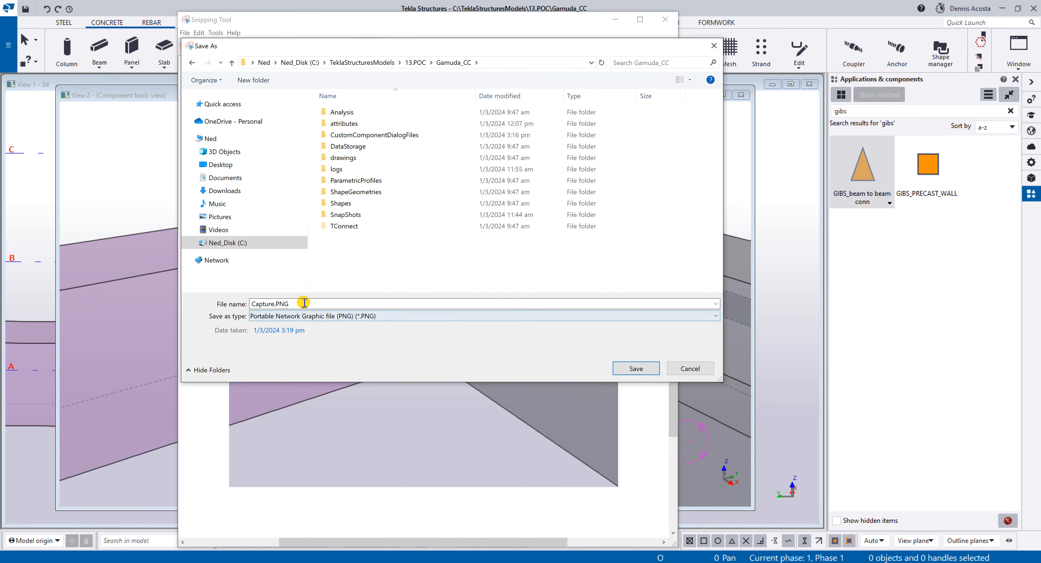
left_click(260, 305)
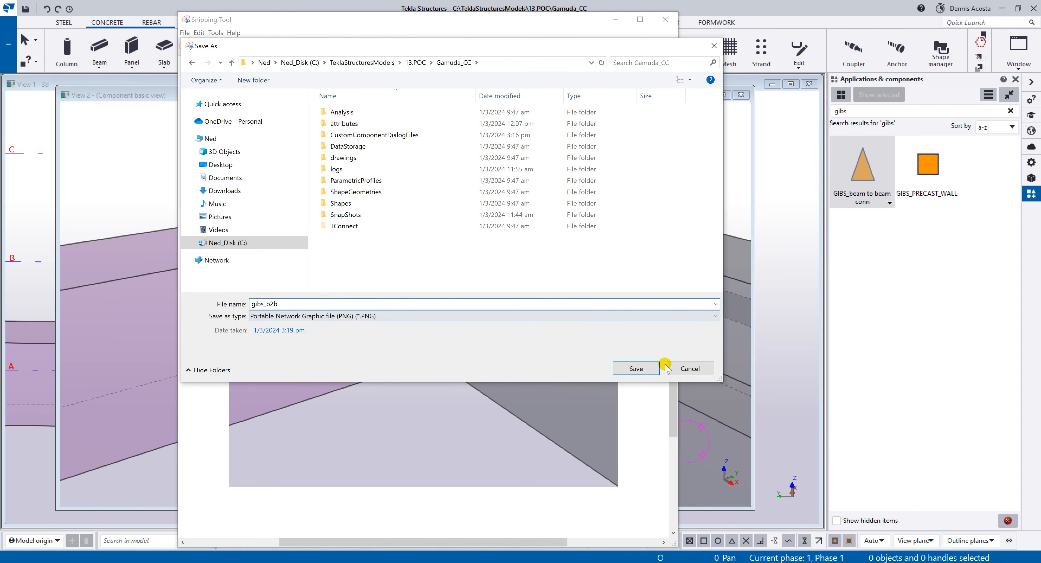
left_click(637, 368)
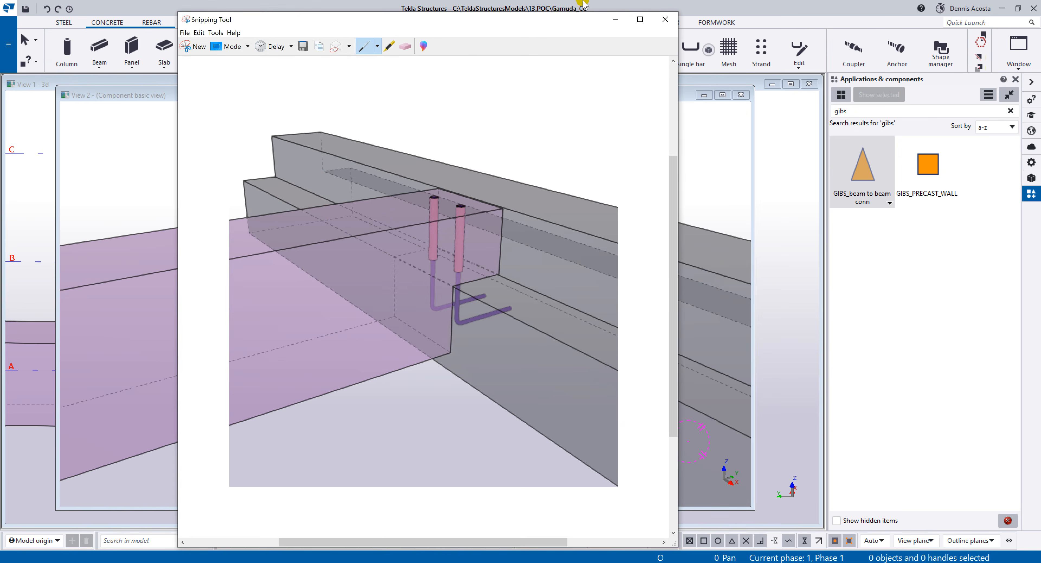
left_click(663, 19)
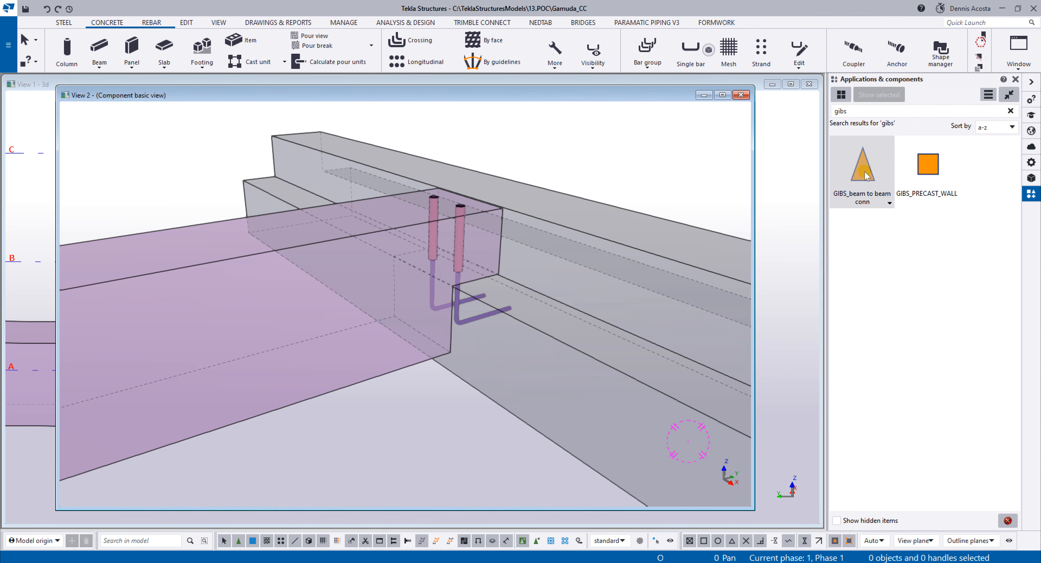
Step: Add gibs_b2b.PNG from the Gamuda_CC folder as the GIBS_beam to beam conn thumbnail and turn off the built-in thumbnail
right_click(864, 175)
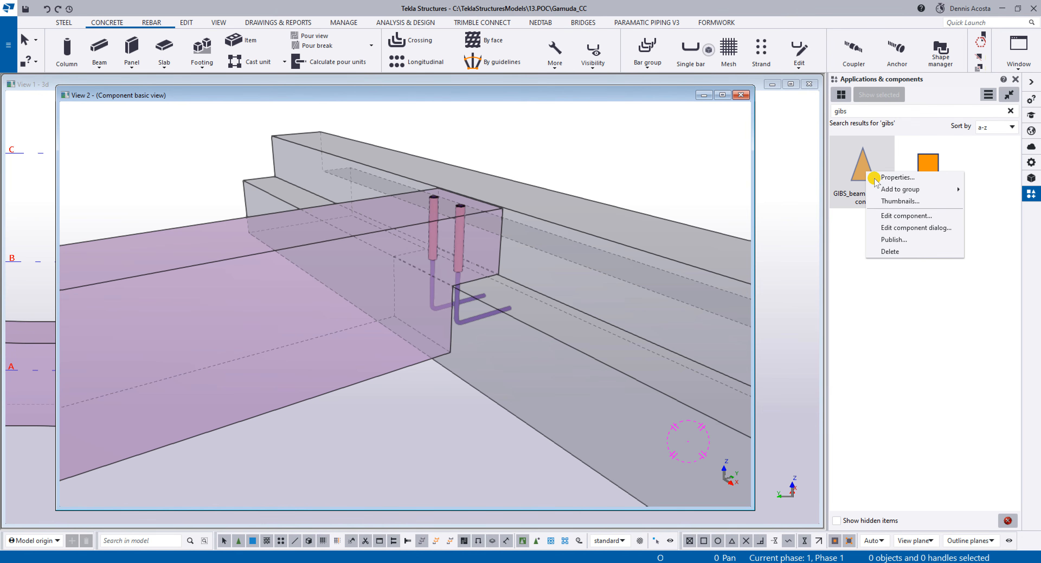
left_click(900, 201)
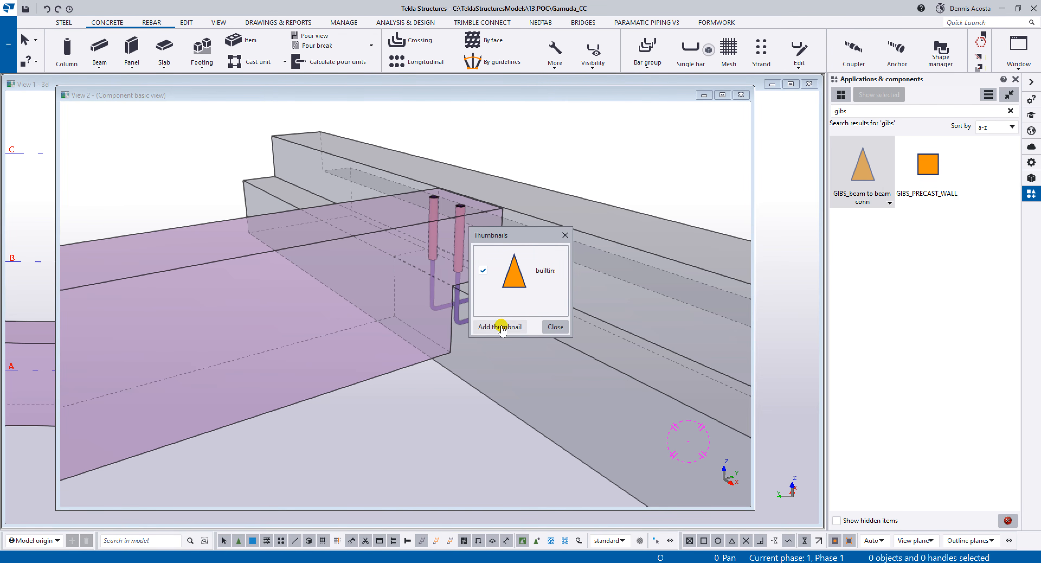
left_click(499, 326)
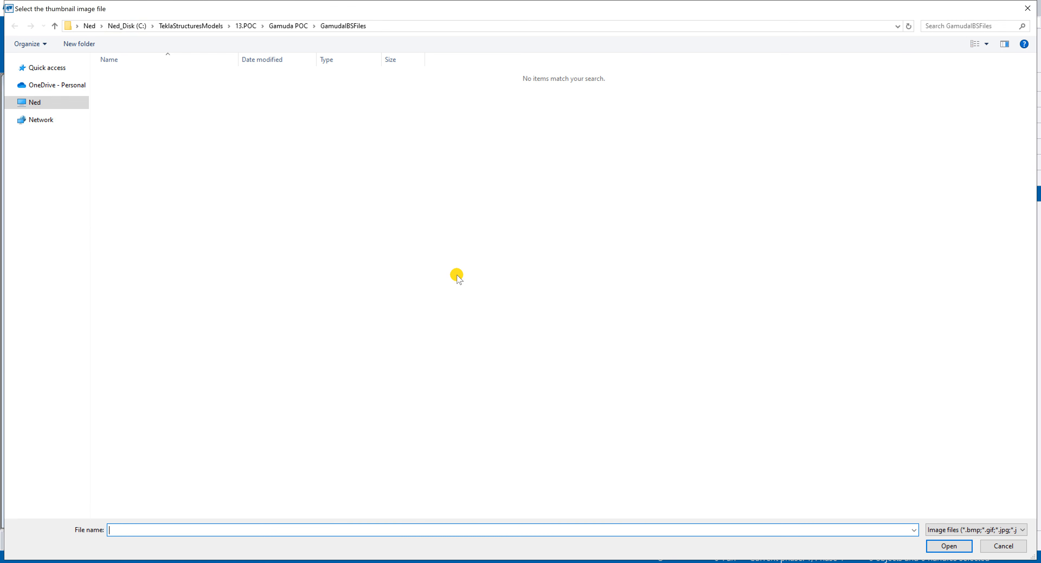
left_click(272, 28)
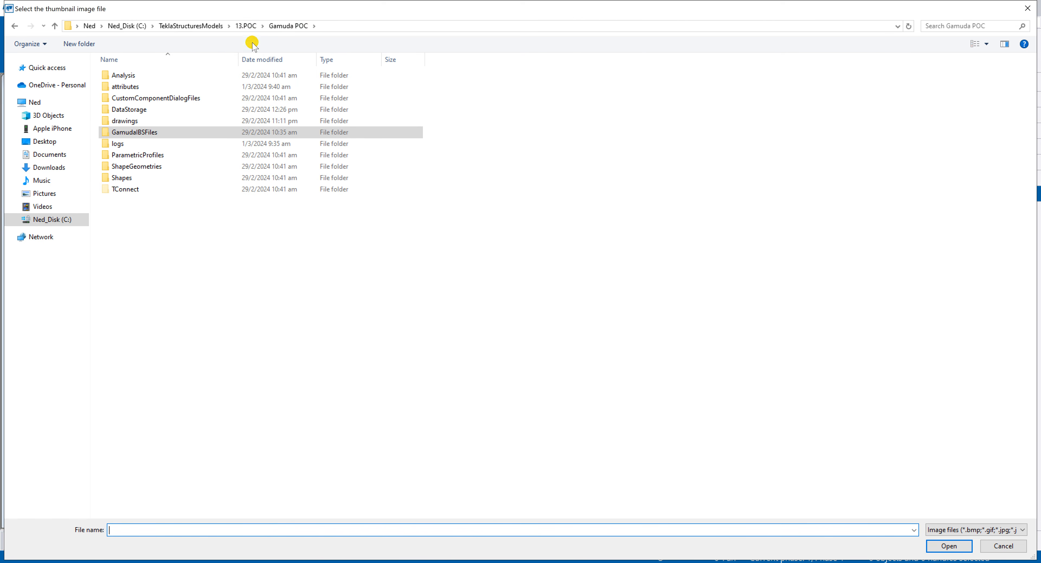
left_click(247, 27)
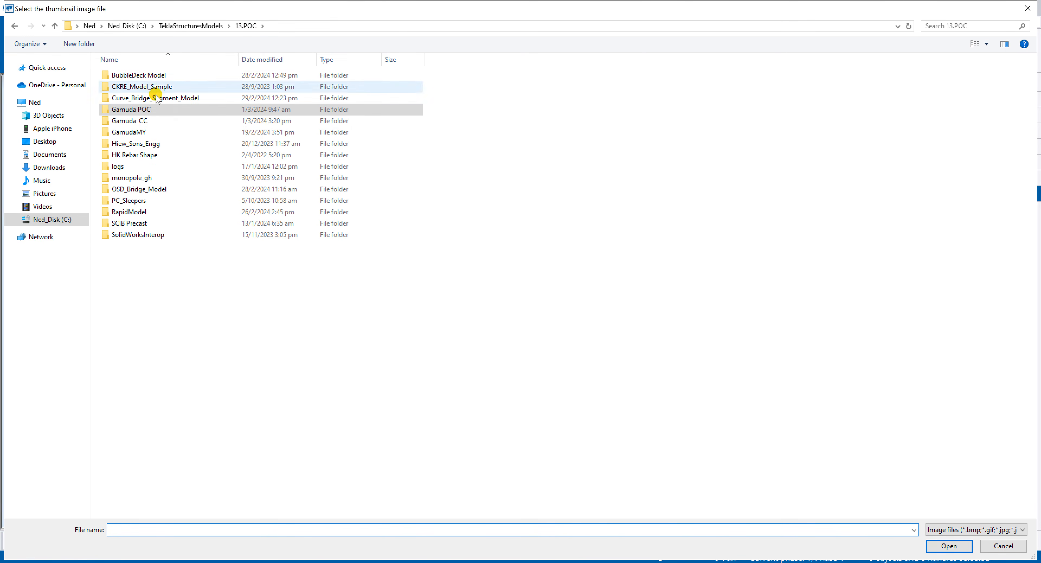
double_click(141, 120)
double_click(132, 200)
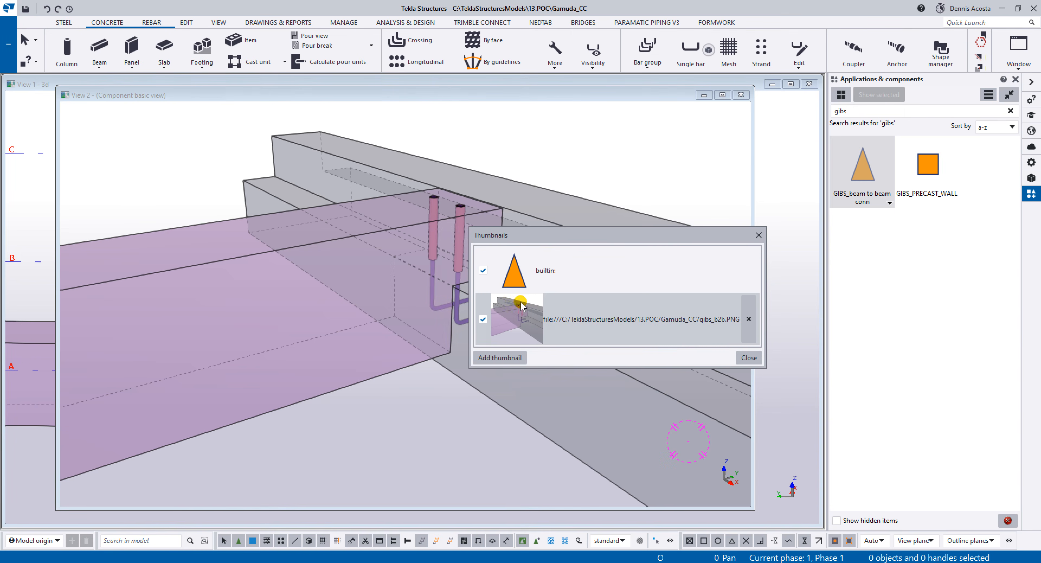
left_click(483, 270)
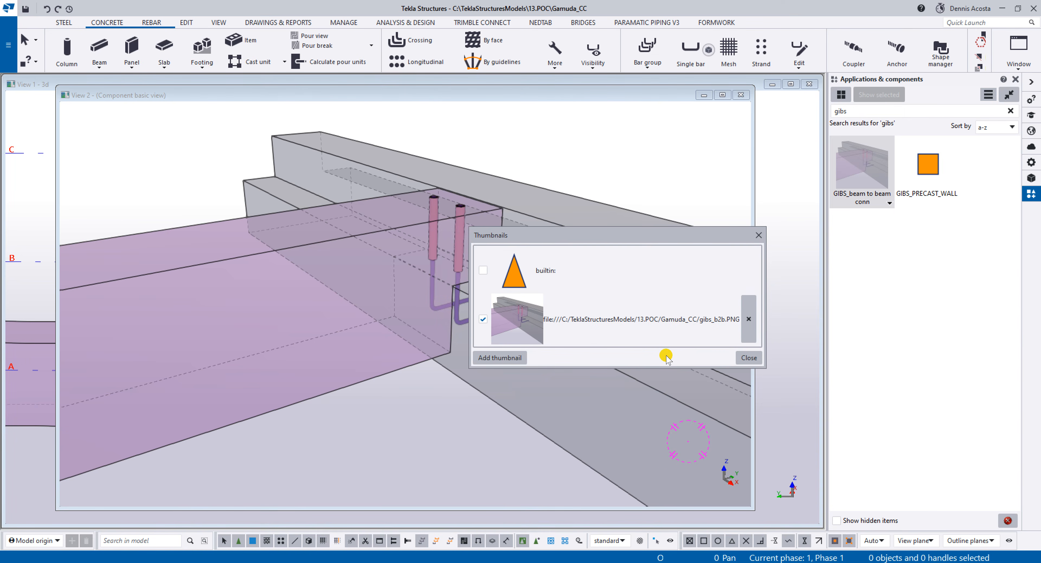
left_click(749, 358)
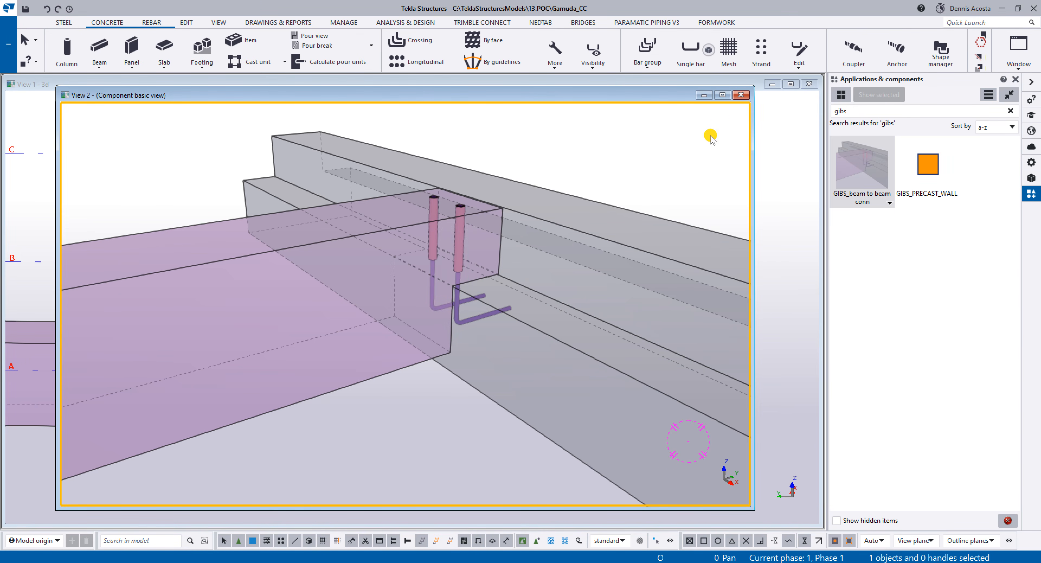
Step: Close the component basic view and redraw the 3D model view so that all hidden parts are shown
left_click(740, 94)
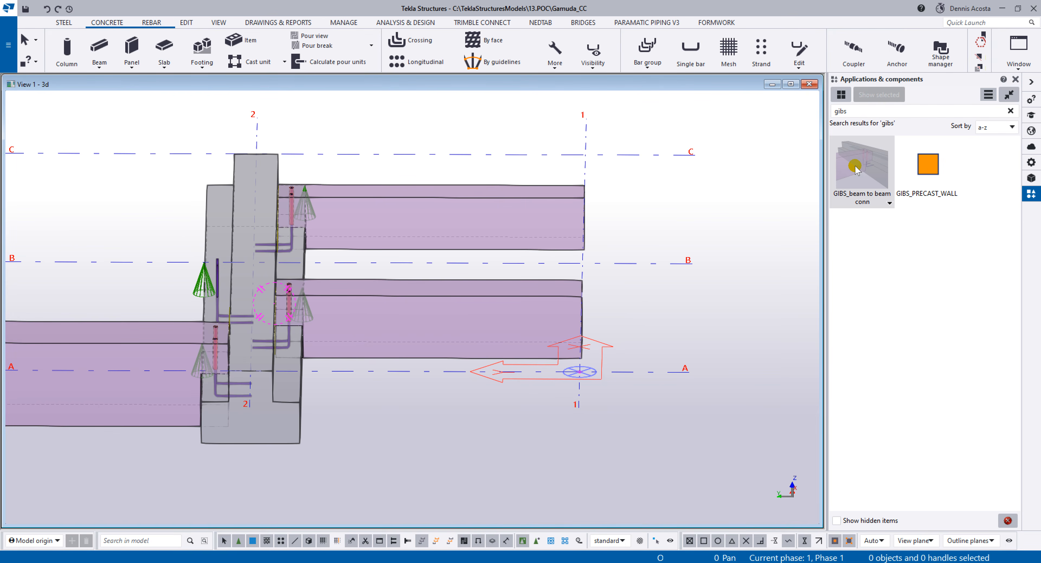
middle_click_drag(433, 254, 499, 247, "ctrl")
scroll(449, 257, "down", 1)
right_click(336, 135)
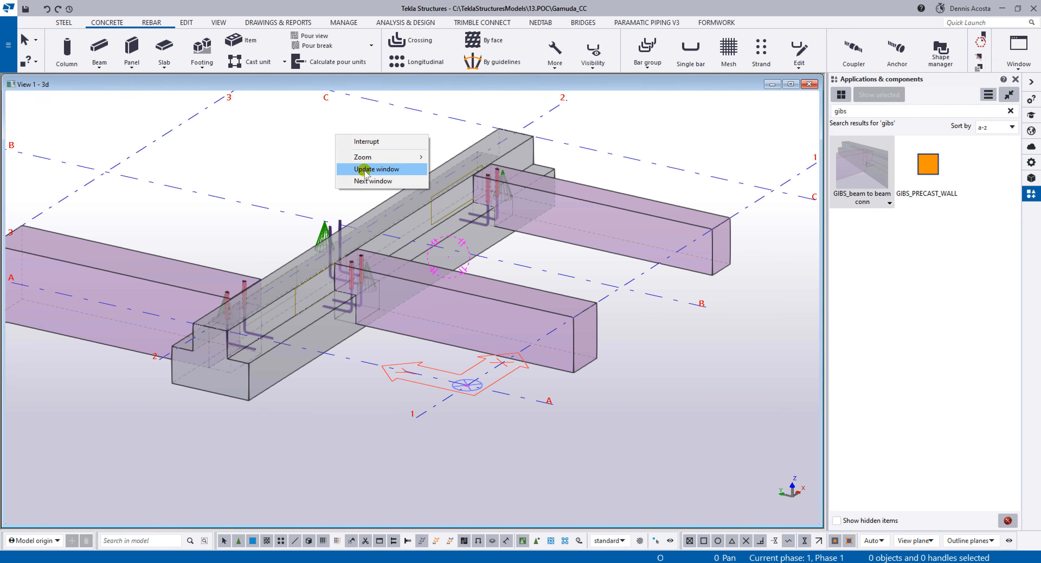
left_click(370, 169)
right_click(365, 148)
left_click(398, 210)
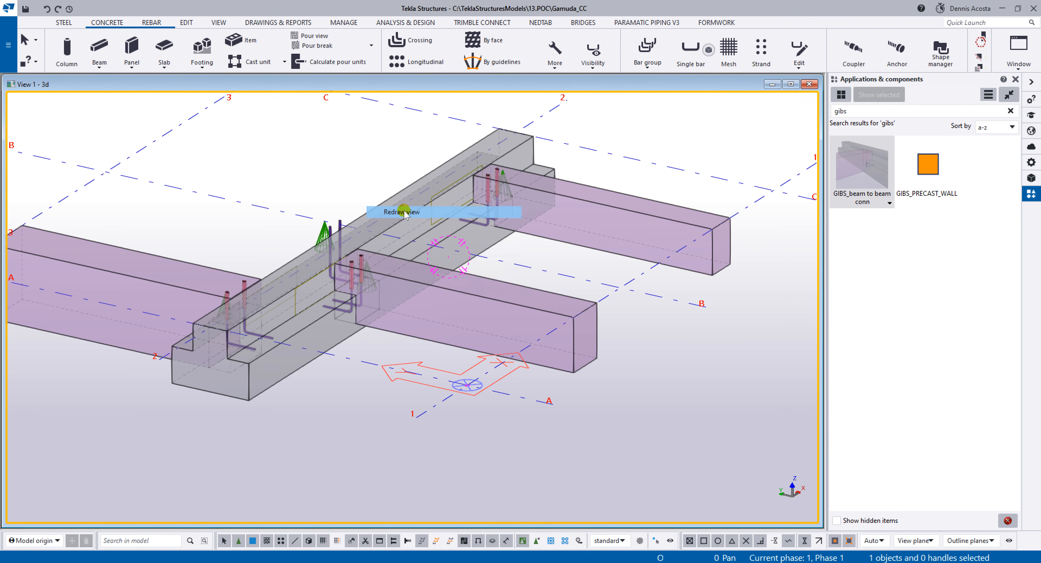
Step: Publish the GIBS_beam to beam conn component as GIBS_beam to beam conn.uel in the C:\TeklaStructuresModels\13.POC\Gamuda POC folder
left_click(864, 157)
right_click(865, 157)
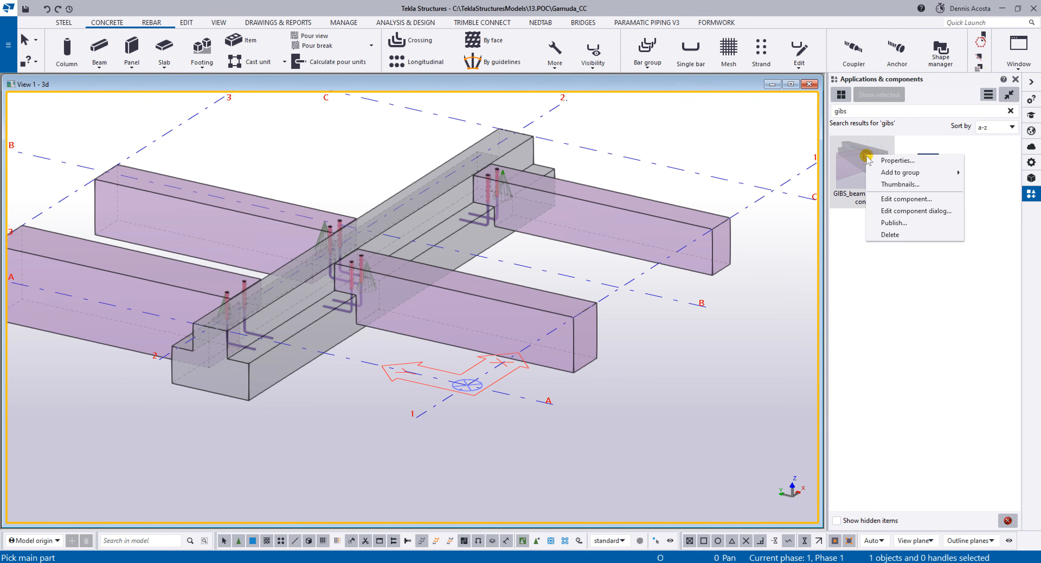
left_click(893, 222)
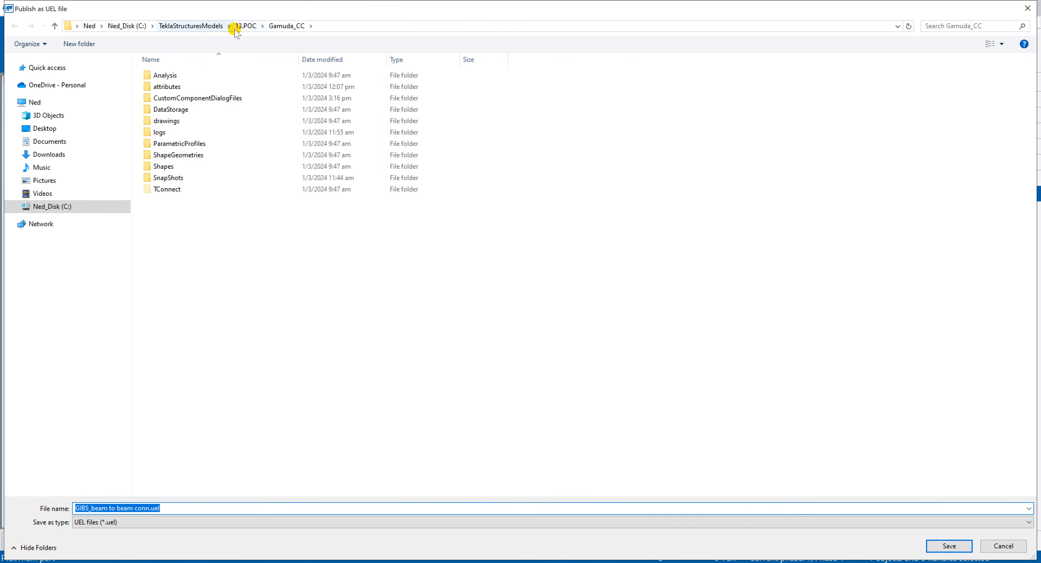
left_click(247, 26)
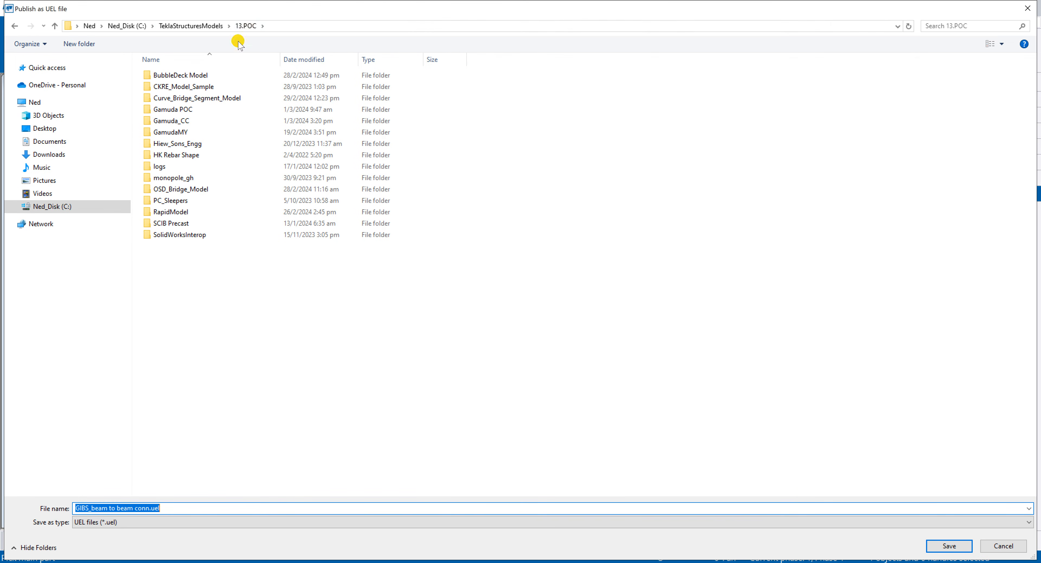
double_click(183, 110)
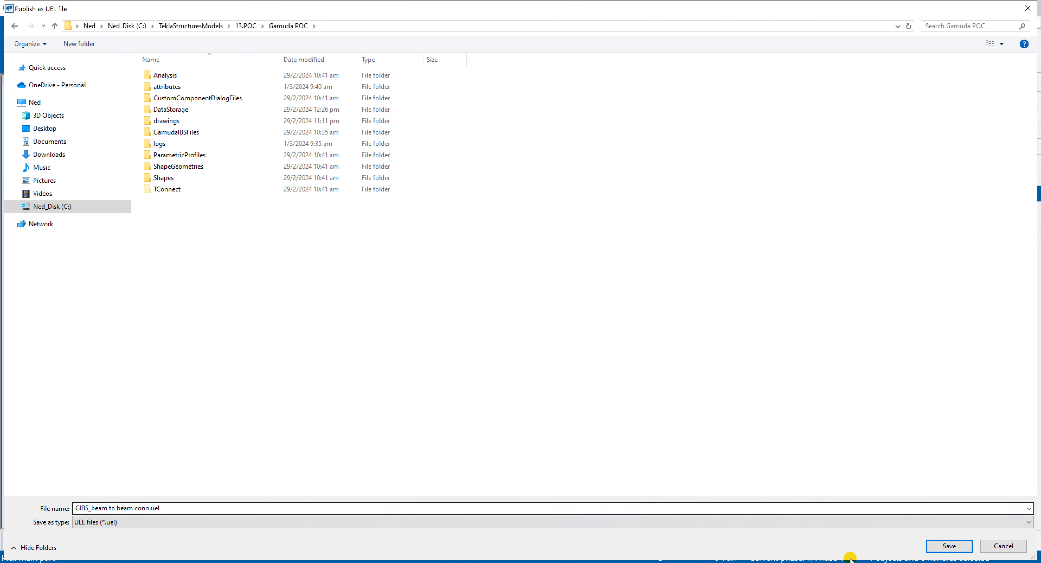
left_click(949, 546)
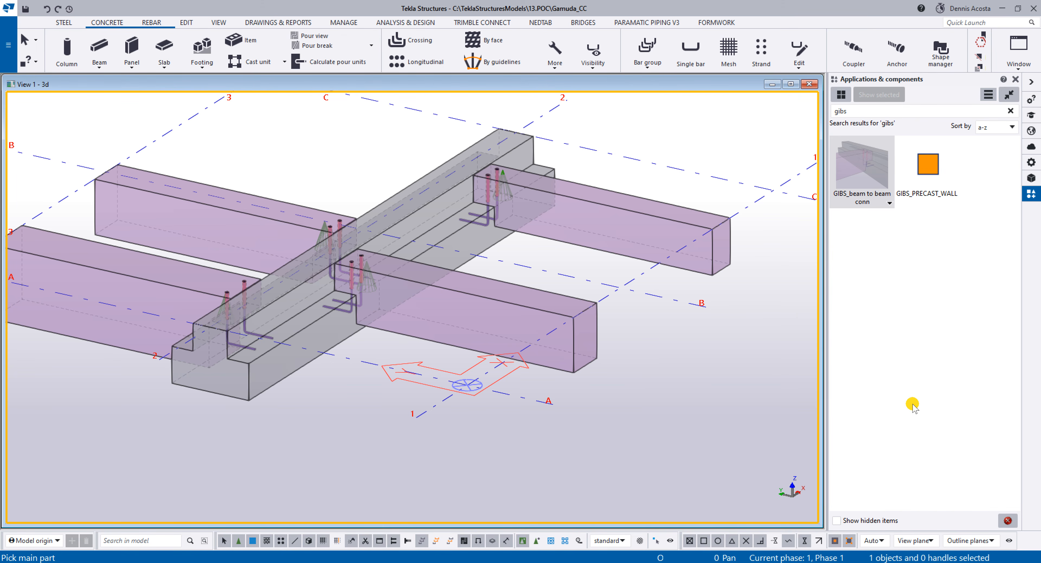
Step: Open the current model's folder in File Explorer and browse to the Gamuda POC folder under 13.POC
left_click(5, 56)
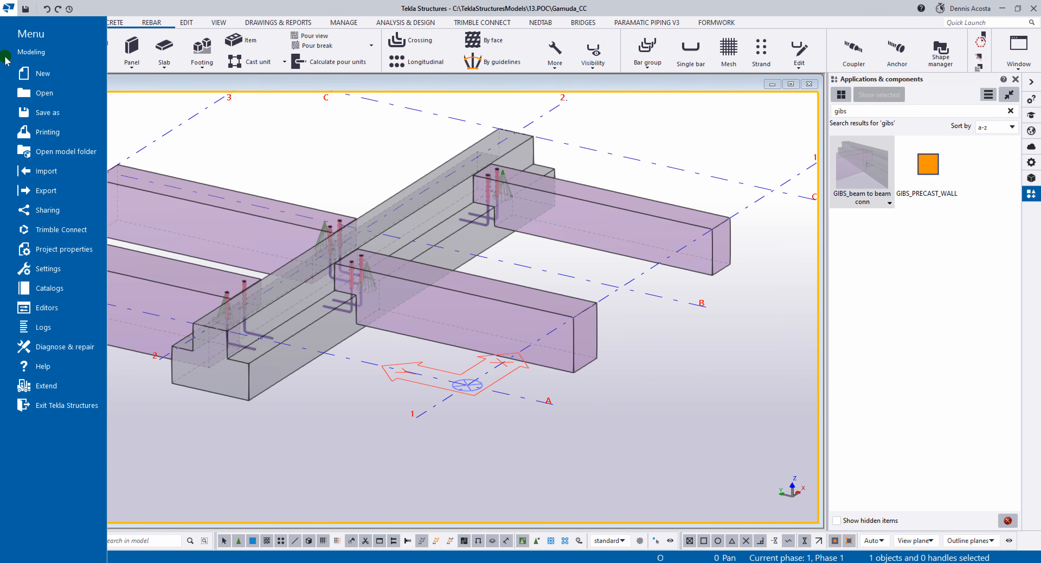
left_click(70, 150)
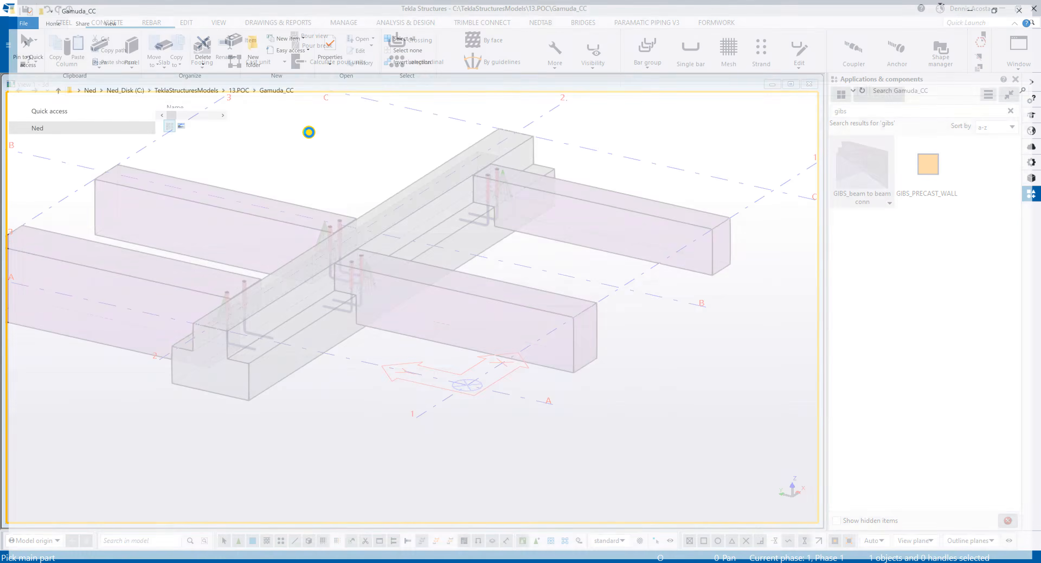
left_click(238, 87)
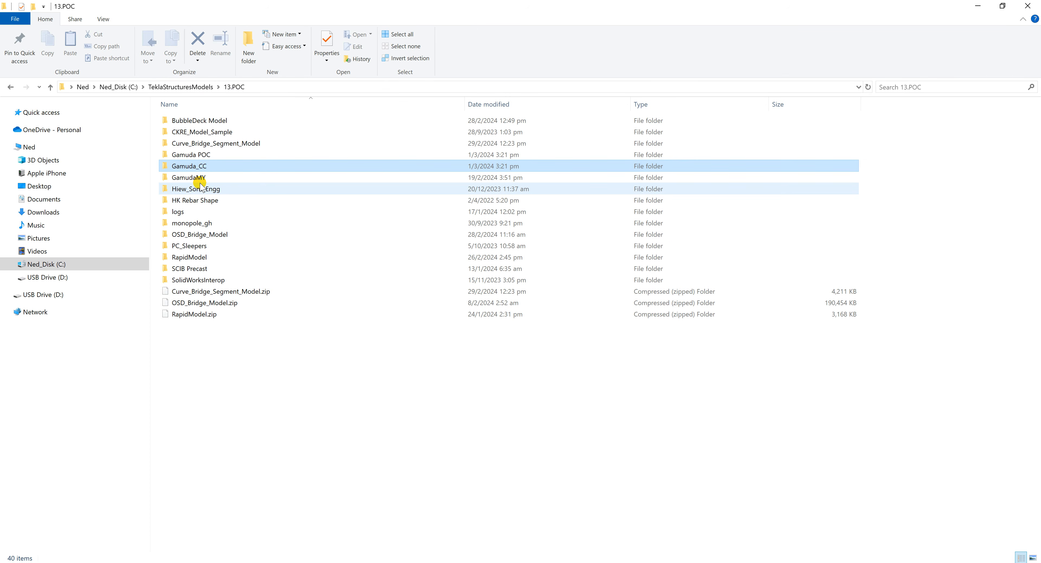
double_click(204, 154)
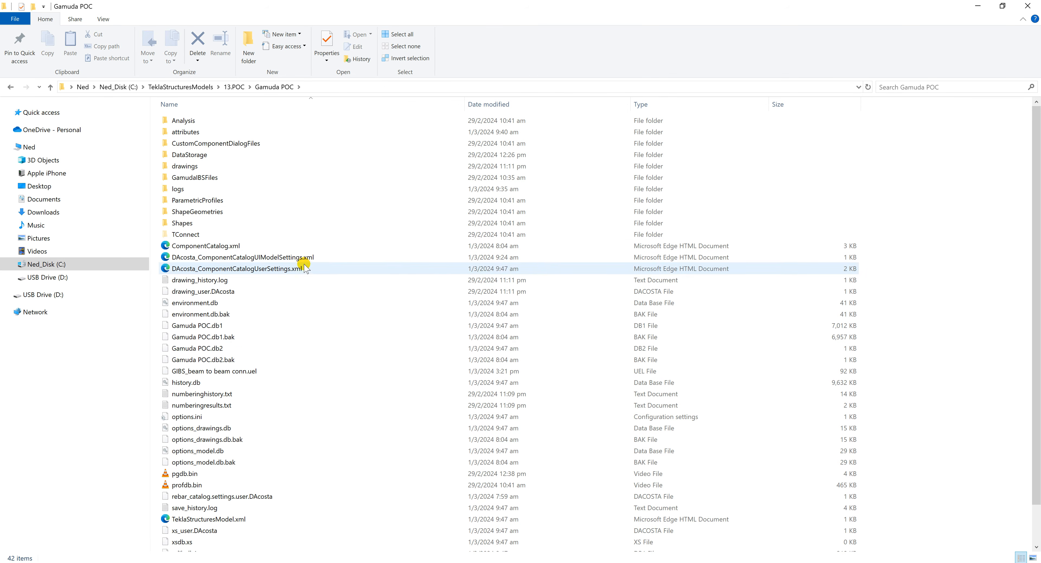
scroll(303, 348, "down", 2)
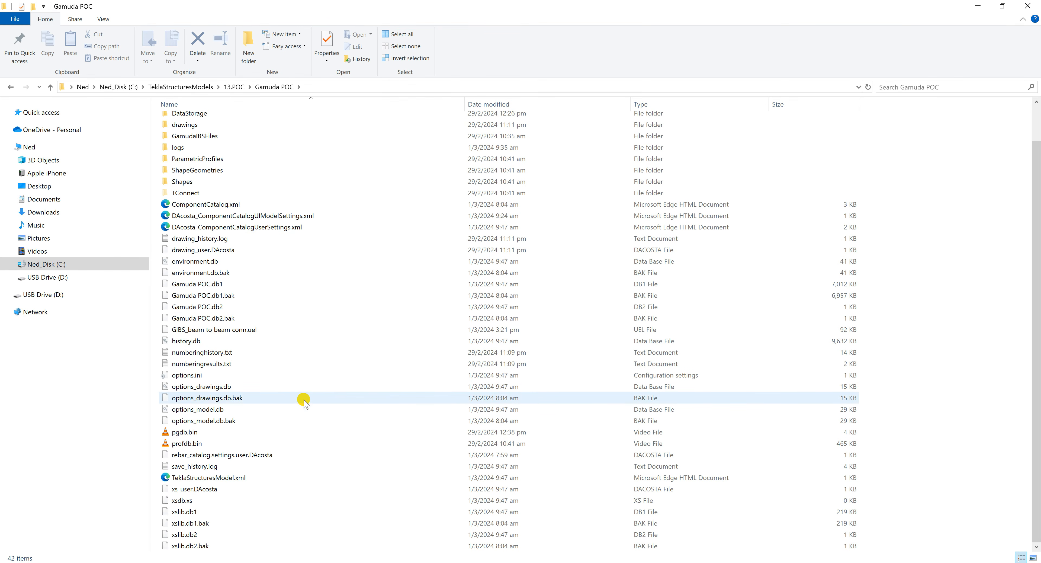
Step: Copy GIBS_beam to beam conn.uel from the Gamuda POC folder onto USB Drive (D:)
left_click(256, 329)
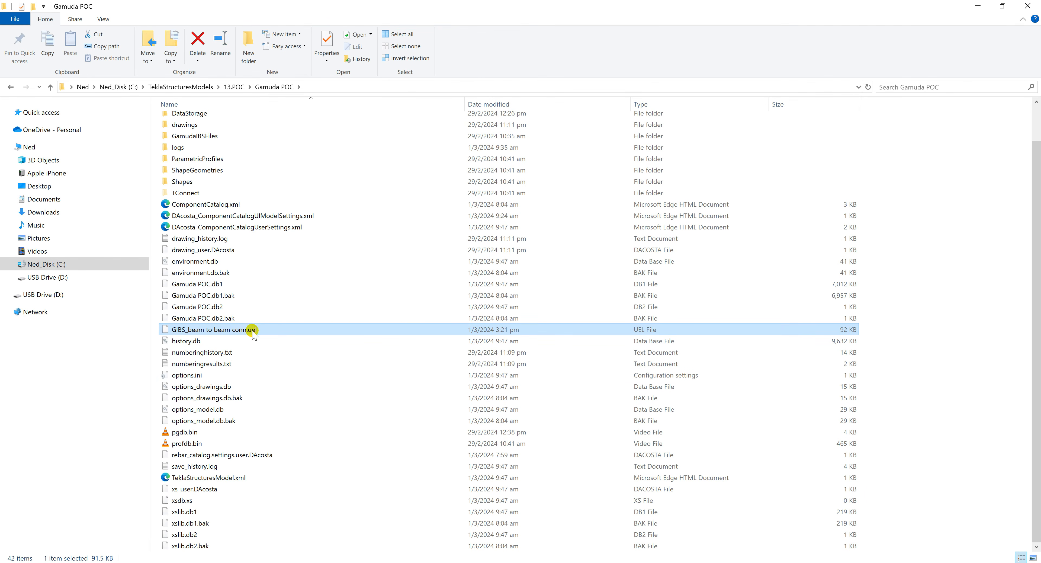
right_click(252, 329)
left_click(278, 469)
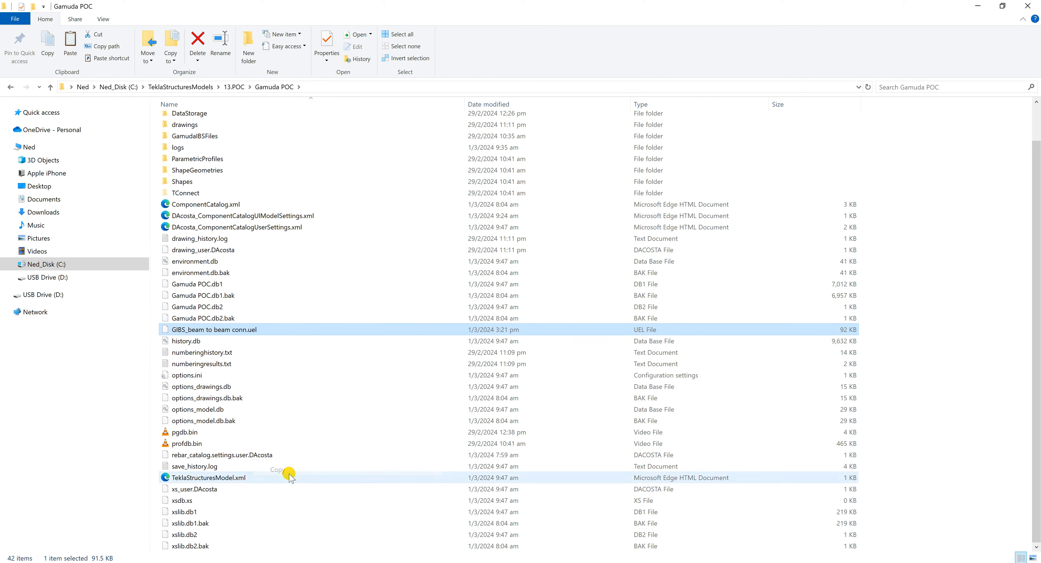
left_click(93, 295)
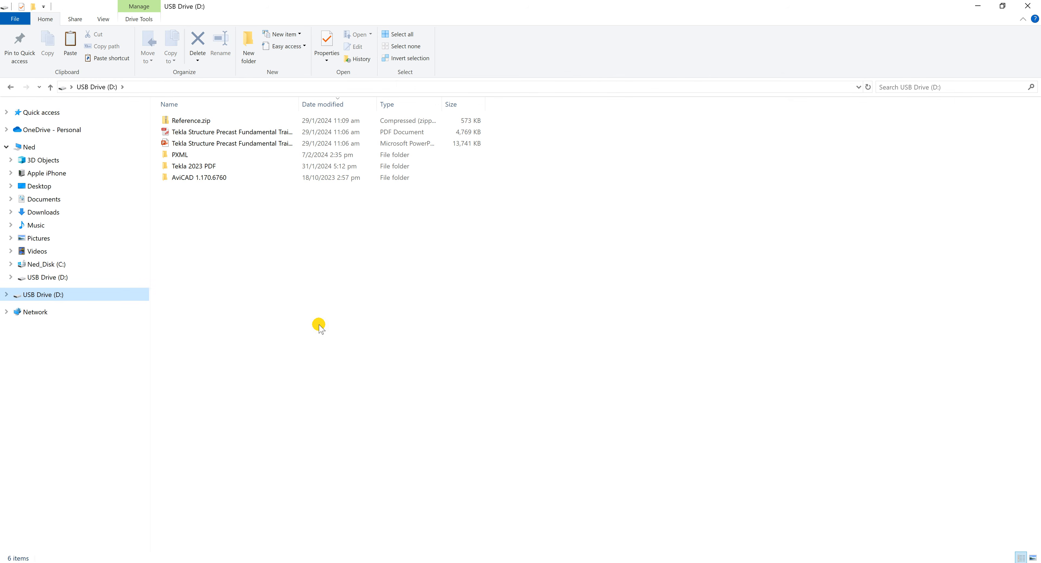
right_click(327, 298)
left_click(360, 381)
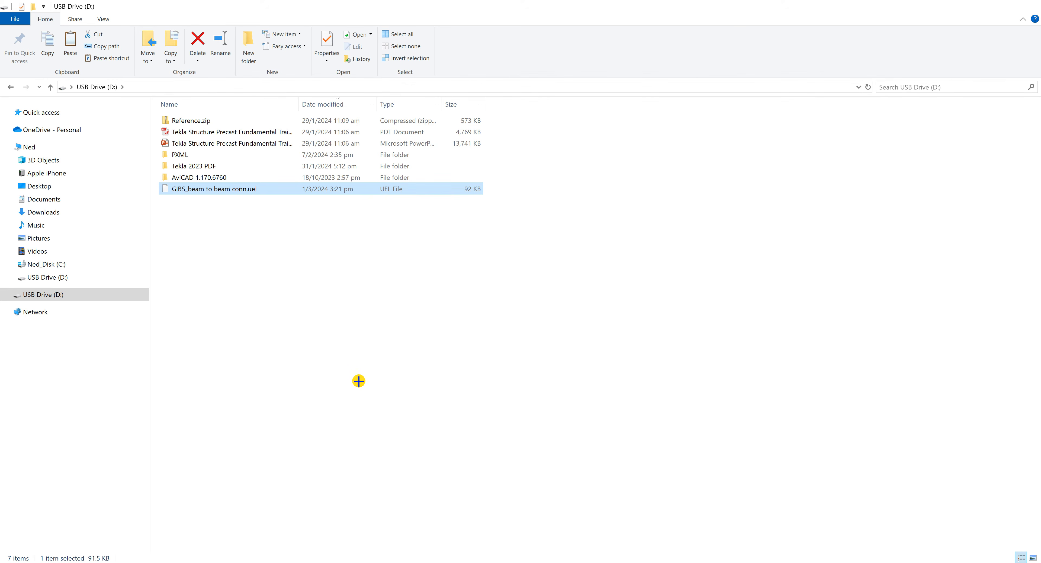
Step: Switch back to Tekla Structures, interrupt the running command and open the recent Gamuda POC model, saving the current model's changes
key("alt+Tab")
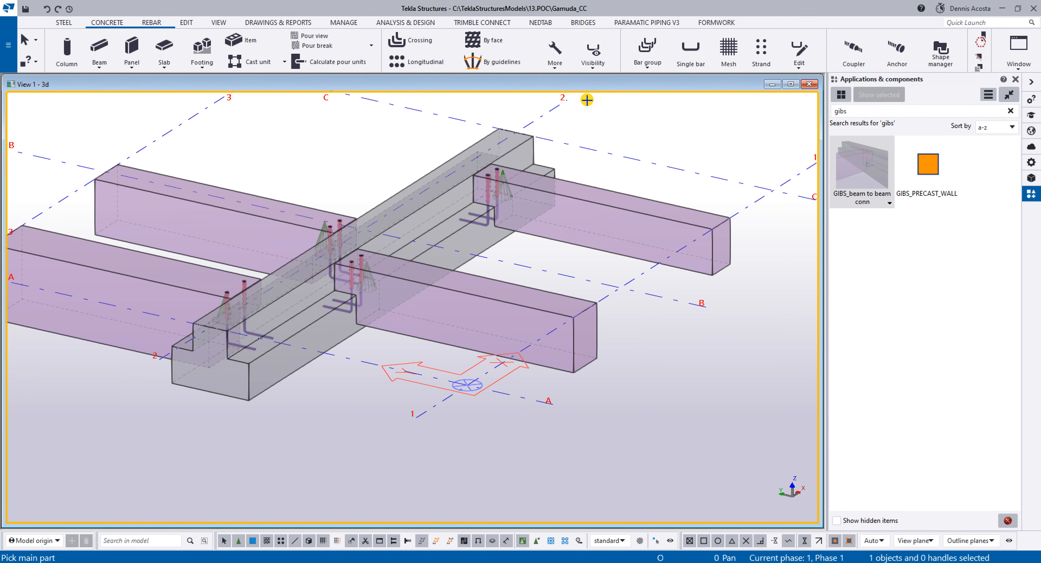
right_click(216, 144)
left_click(226, 153)
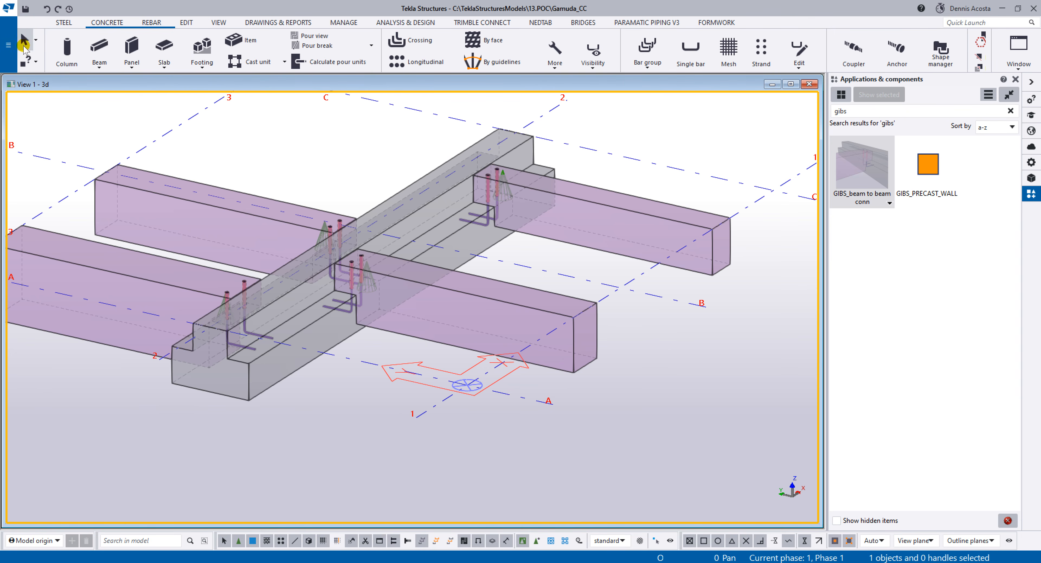
left_click(13, 47)
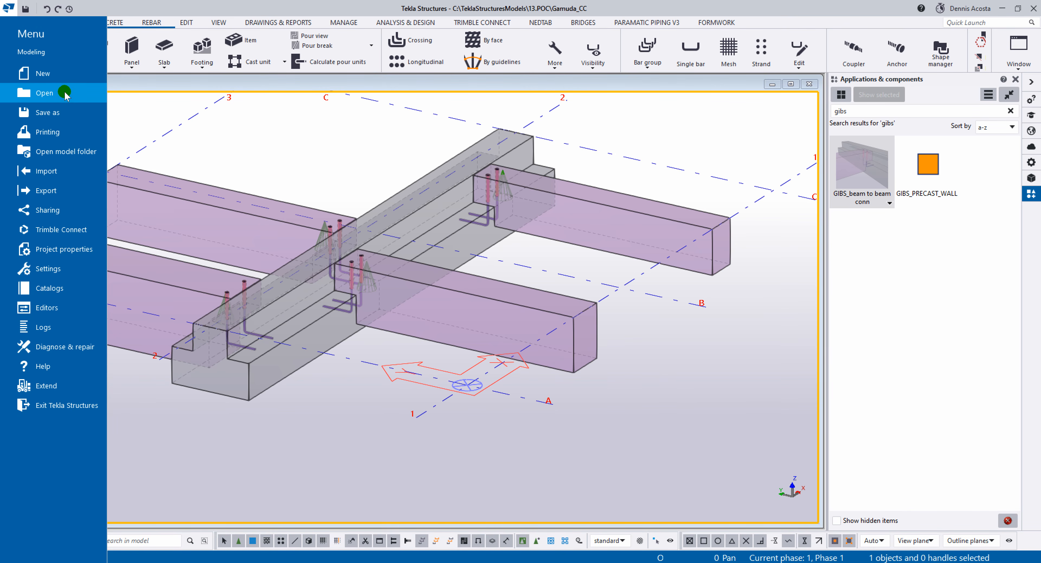
left_click(68, 80)
left_click(69, 93)
left_click(151, 57)
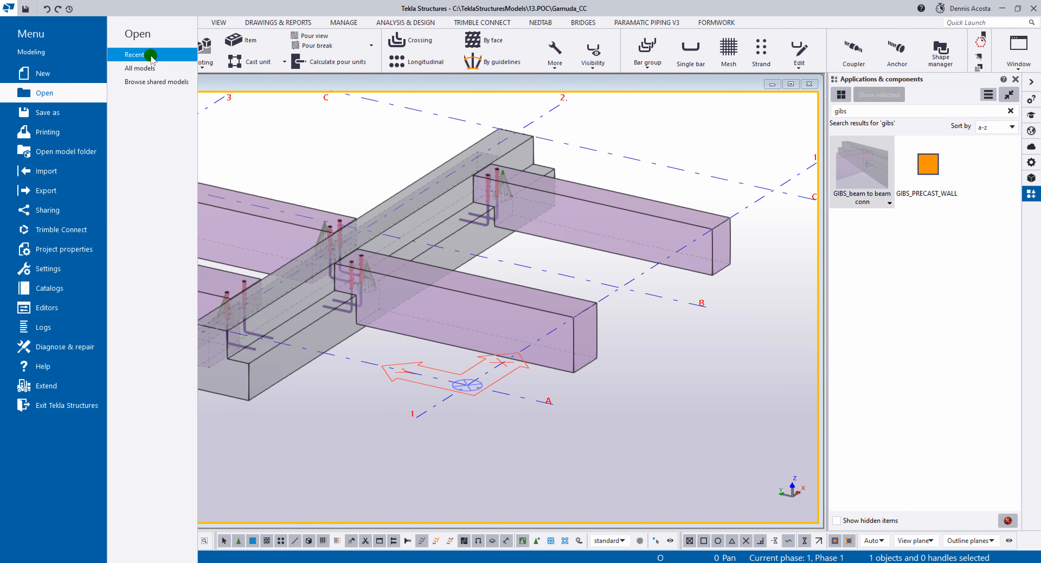
left_click(234, 83)
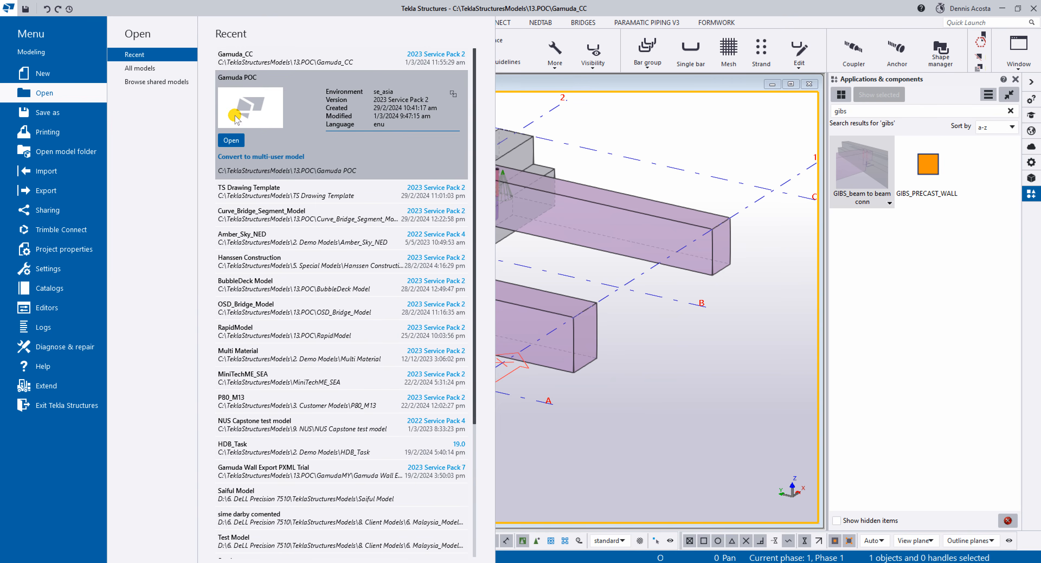
left_click(232, 140)
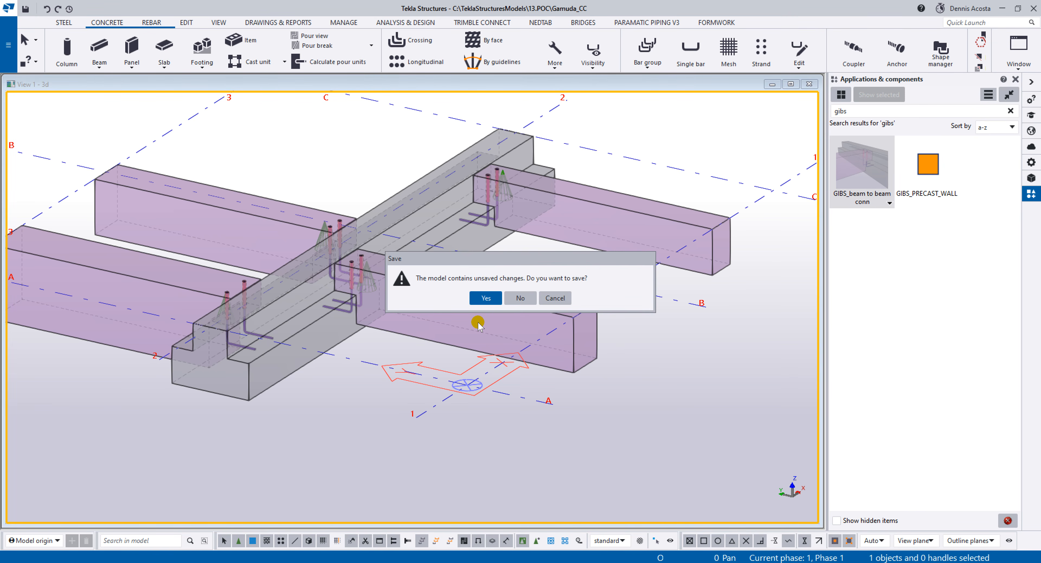
key("Return")
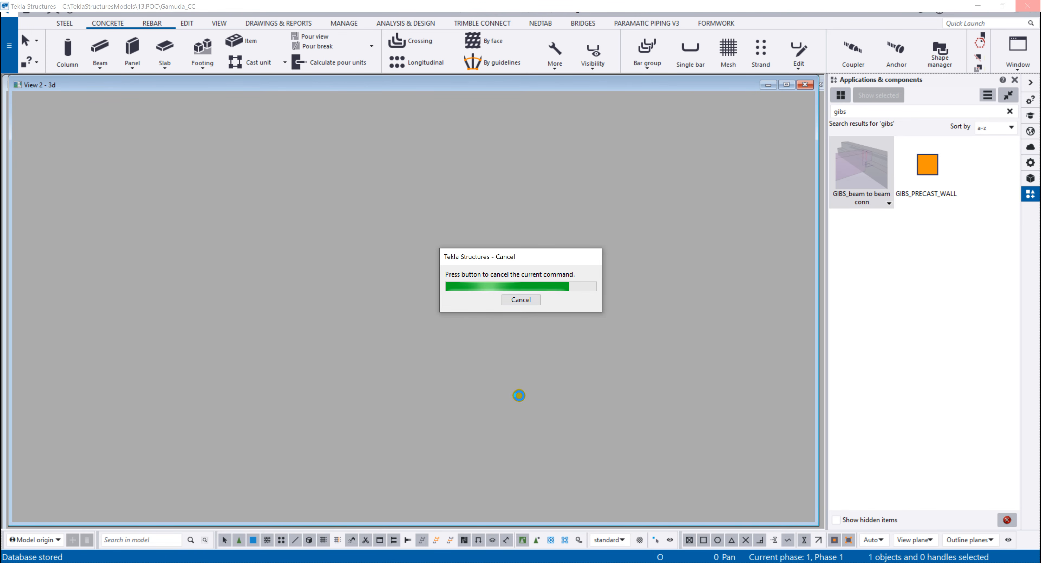
left_click(436, 561)
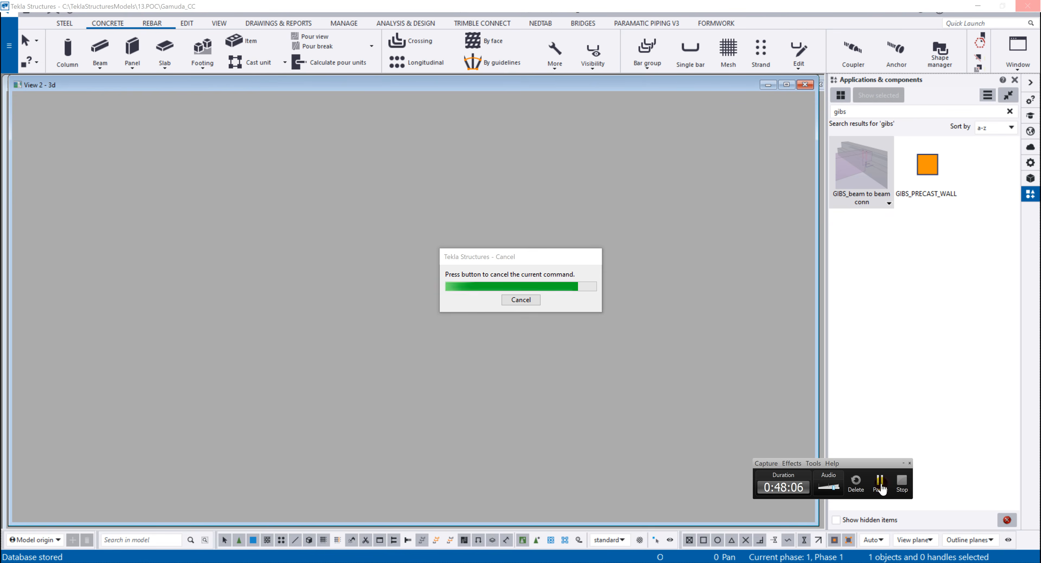
left_click(879, 481)
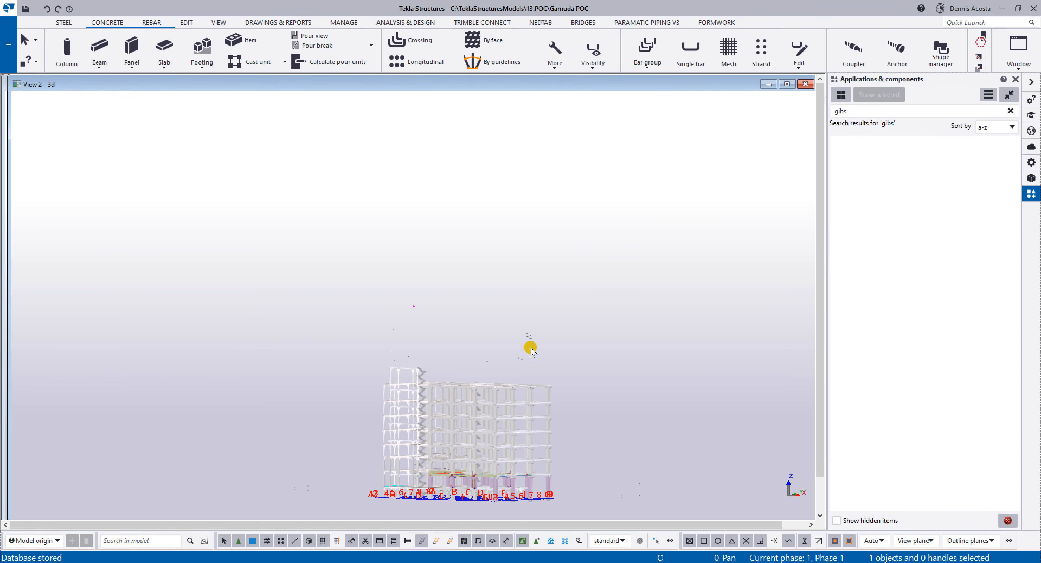
Step: Switch from the View 2 3D view to the Plan 2ND view and bring its beam framing into view
scroll(530, 350, "up", 3)
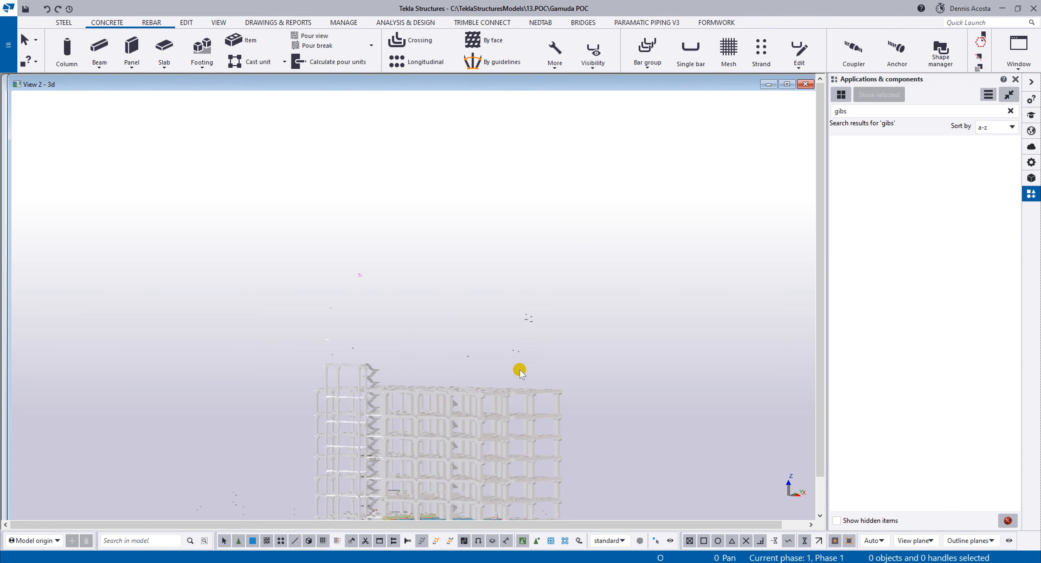
scroll(453, 298, "down", 4)
key("ctrl+Tab")
scroll(456, 296, "down", 4)
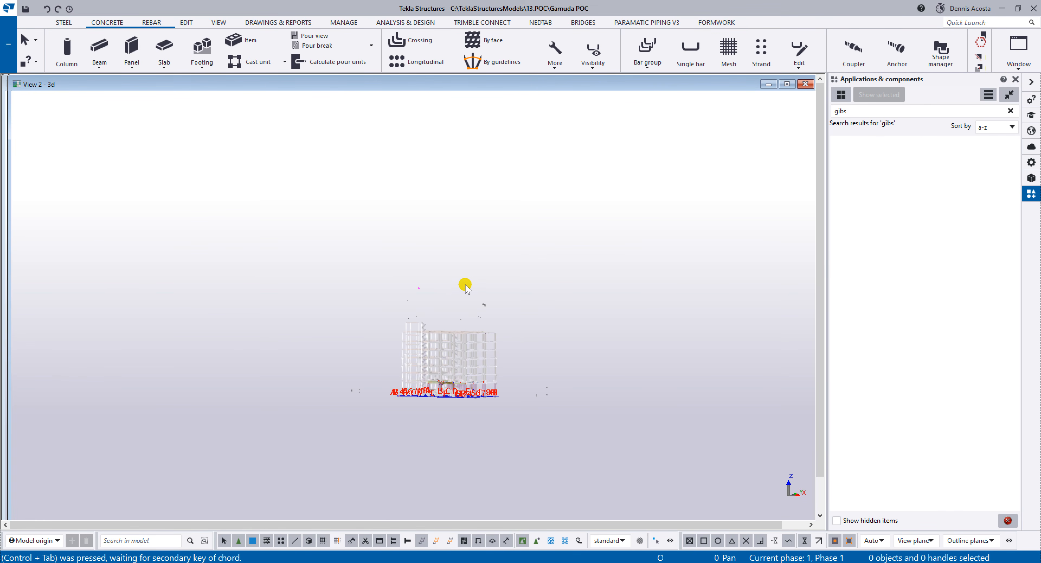
middle_click_drag(464, 283, 608, 240)
key("ctrl+Tab")
scroll(465, 261, "down", 3)
scroll(455, 270, "up", 3)
scroll(463, 240, "up", 4)
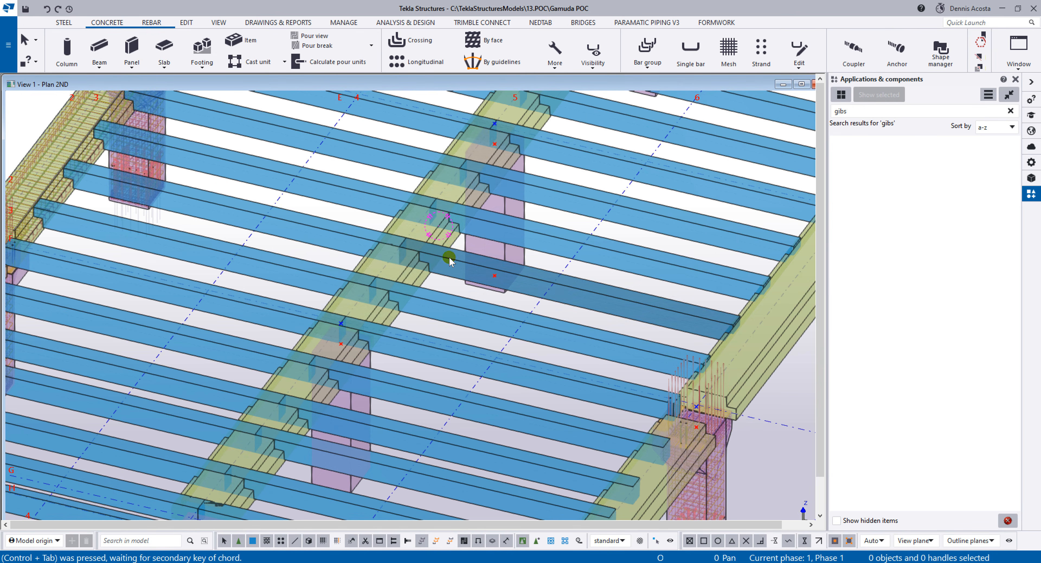
Step: Show the parts in the Plan 2ND view fully rendered and turn the view to plan orientation
middle_click_drag(453, 257, 448, 232, "ctrl")
scroll(476, 260, "down", 4)
scroll(468, 255, "up", 3)
key("ctrl+4")
scroll(471, 259, "up", 1)
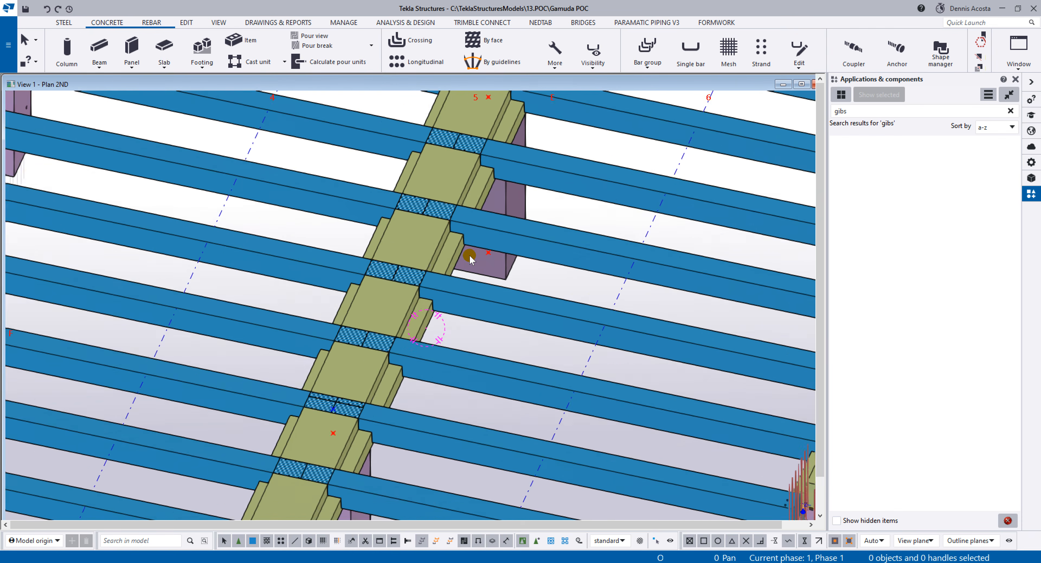
scroll(457, 283, "down", 4)
scroll(305, 221, "up", 2)
mouse_move(236, 239)
middle_mouse_down("ctrl")
mouse_move(174, 232)
mouse_move(237, 234)
middle_mouse_up("ctrl")
key("ctrl+p")
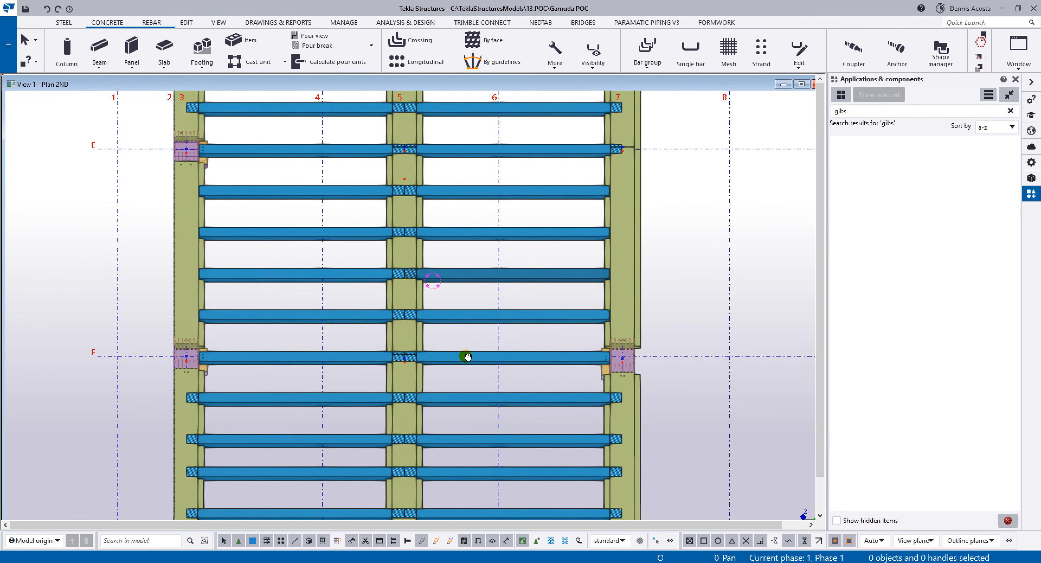
Step: Select the grid 5 main beam between grids E and F with its four rows of secondary beams and show only these parts
middle_click_drag(468, 356, 464, 384, "ctrl")
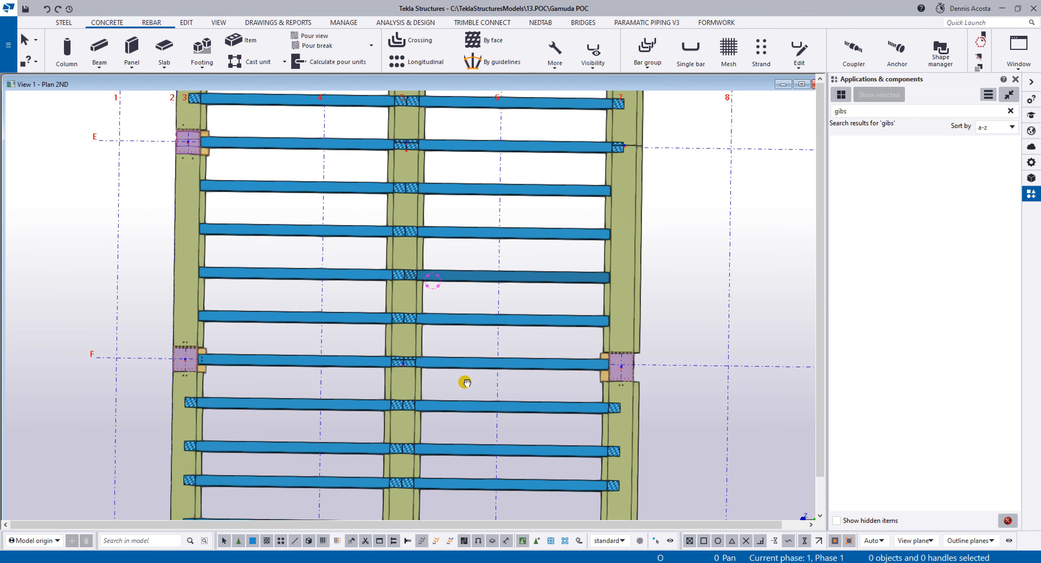
left_click_drag(450, 170, 366, 339)
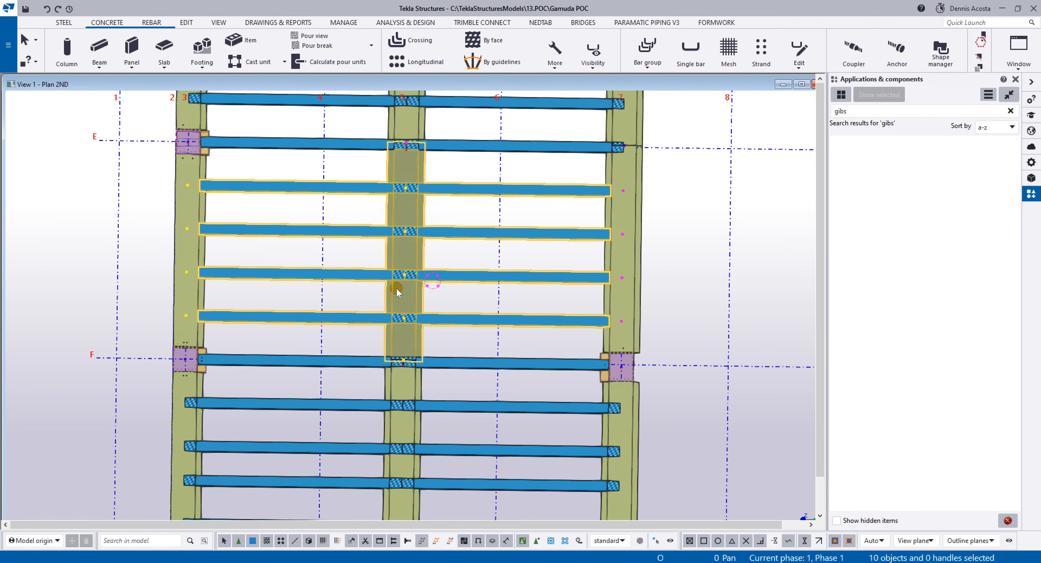
right_click(408, 268)
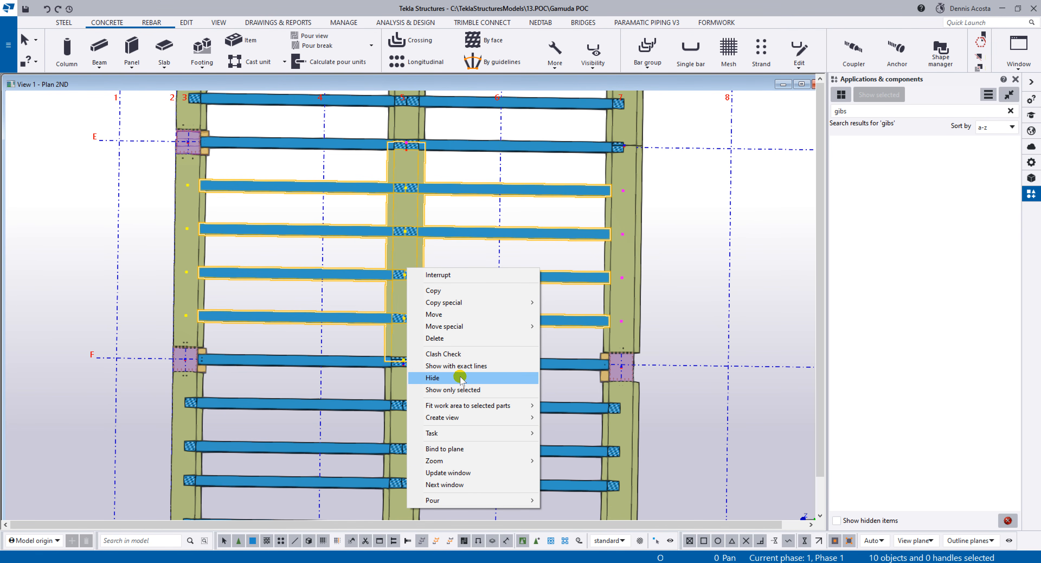
left_click(461, 390)
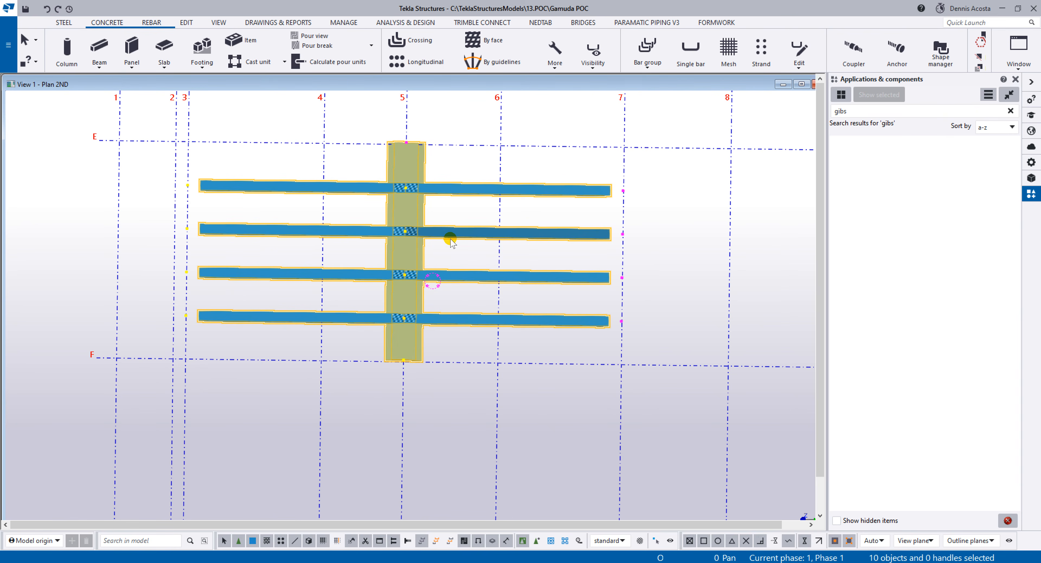
left_click(590, 206)
scroll(493, 214, "up", 4)
middle_click_drag(415, 241, 539, 161, "ctrl")
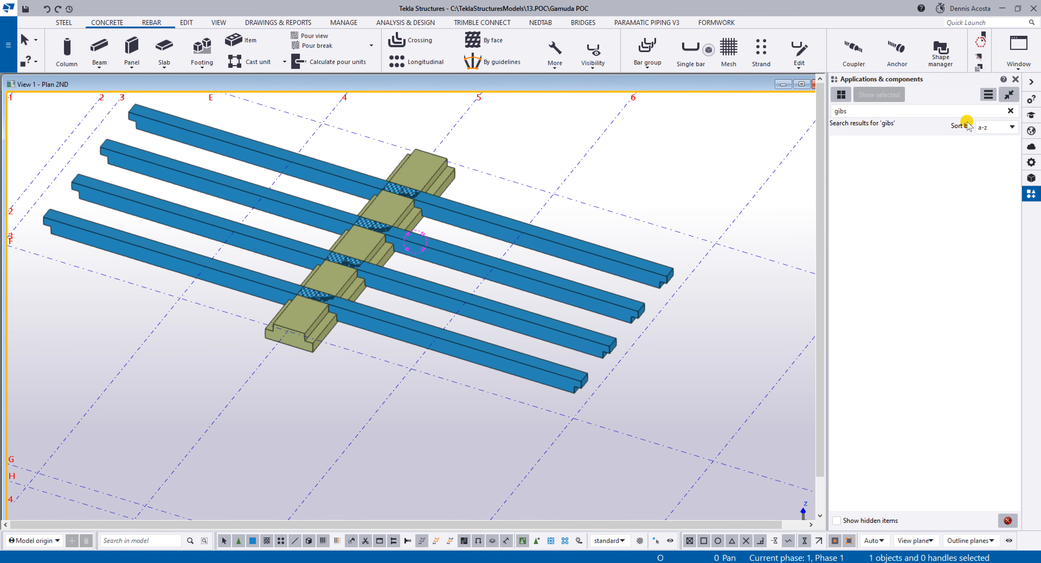
Step: Import the custom component file GIBS_beam to beam conn.uel from the Gamuda POC model folder into the component catalog
left_click(1010, 110)
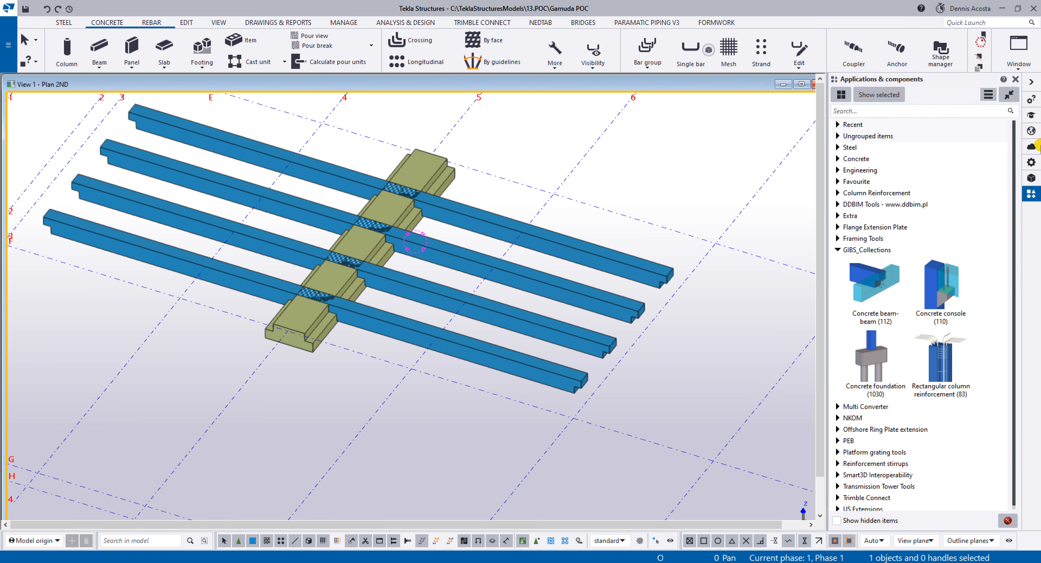
left_click(989, 95)
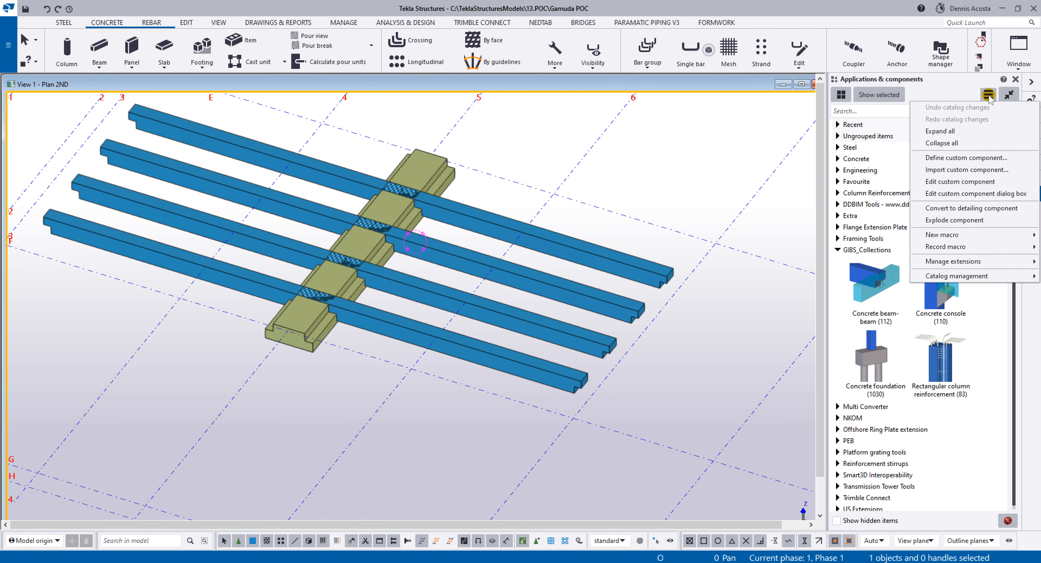
left_click(949, 172)
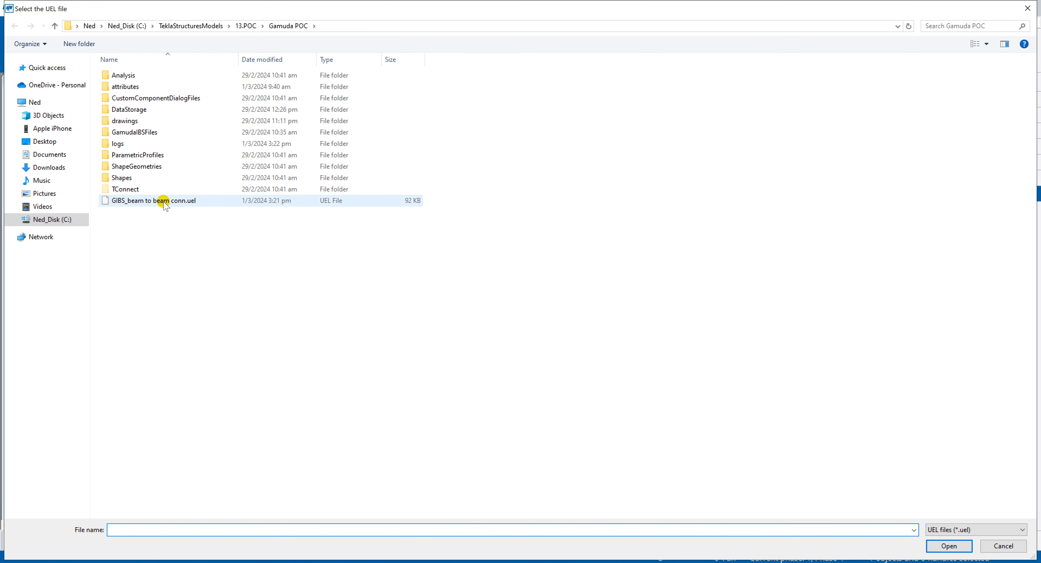
left_click(191, 201)
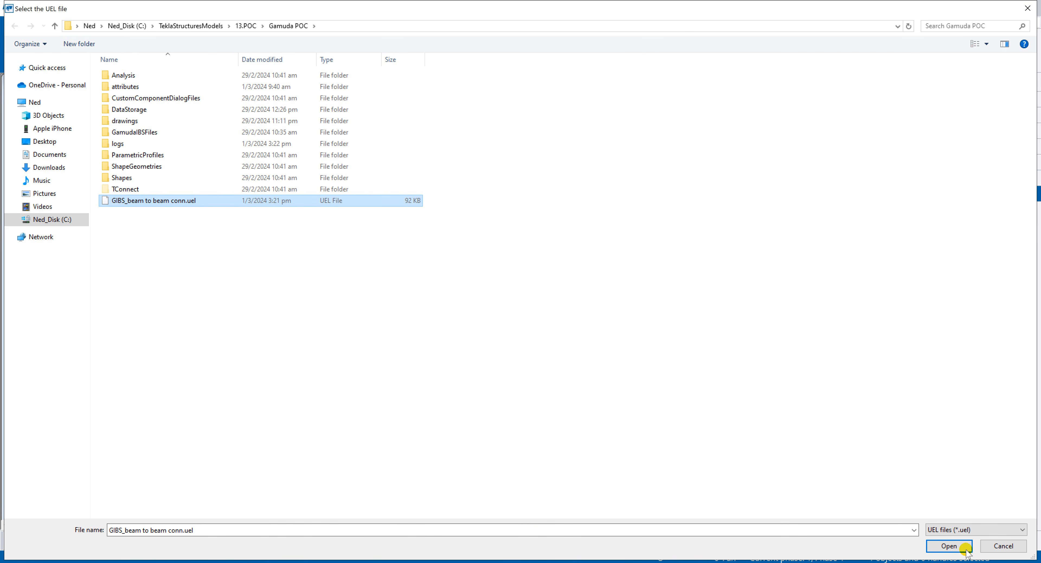
left_click(949, 545)
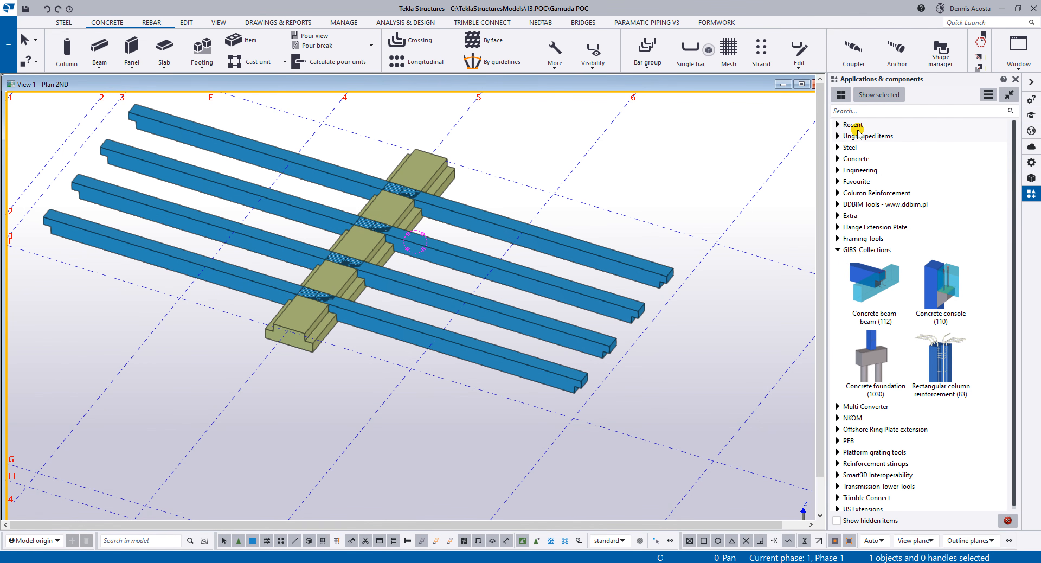
Step: Search the component catalog for "gib" and add GIBS_beam to beam conn to the GIBS_Collections group
left_click(849, 110)
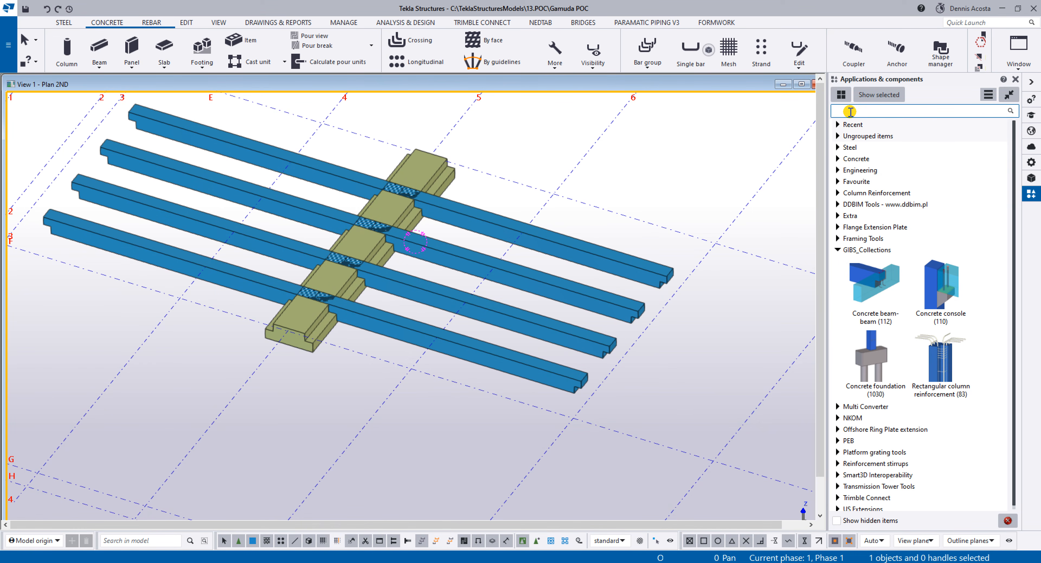
type("gib")
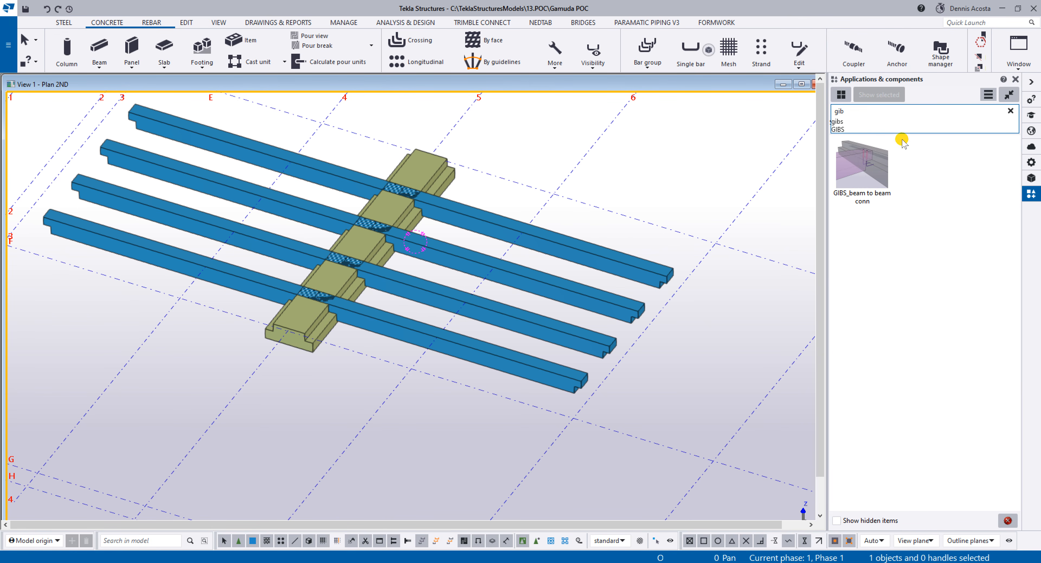
key("Return")
left_click(866, 170)
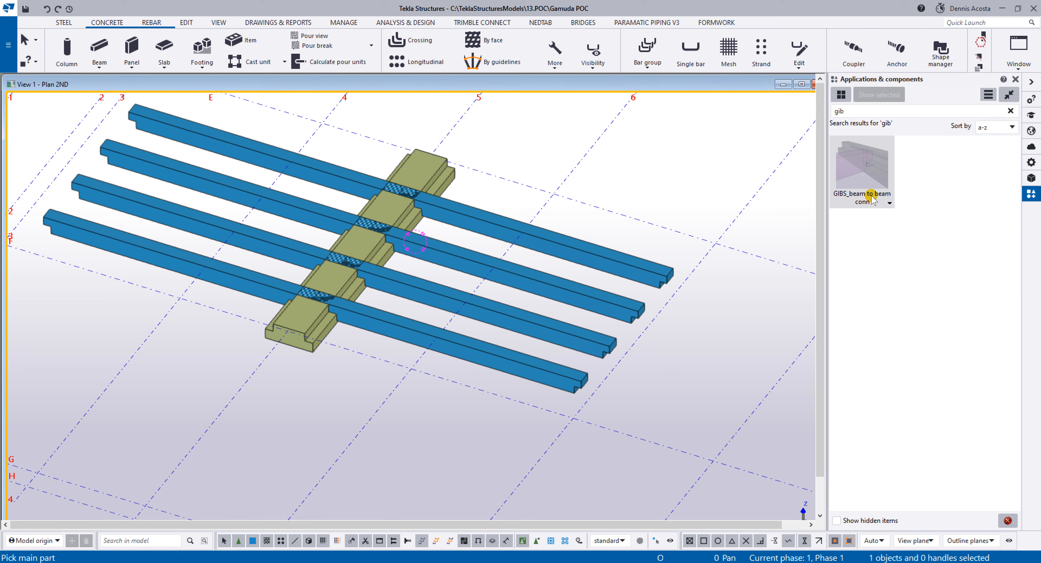
right_click(871, 161)
mouse_move(928, 179)
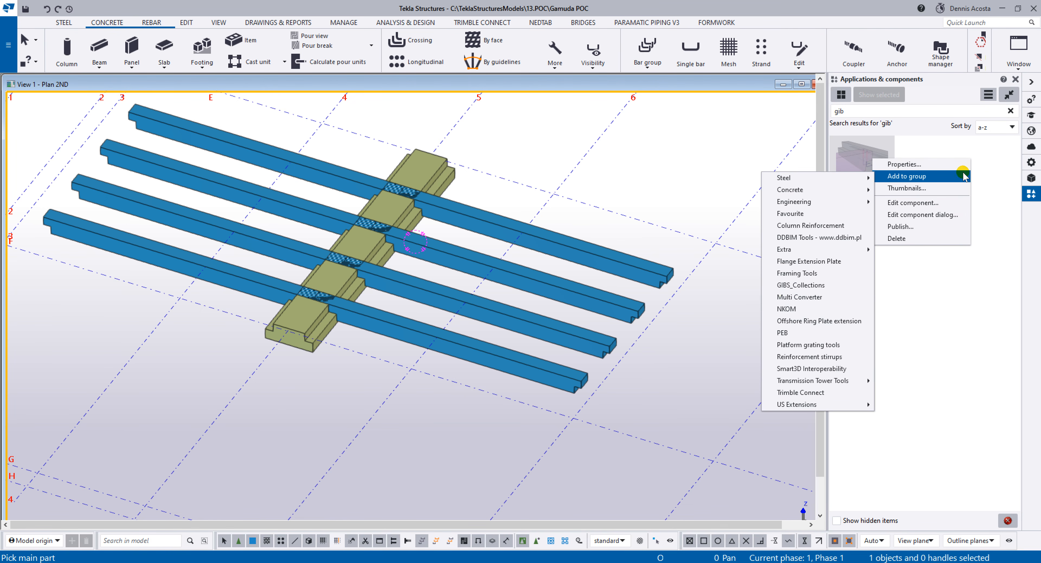
left_click(797, 288)
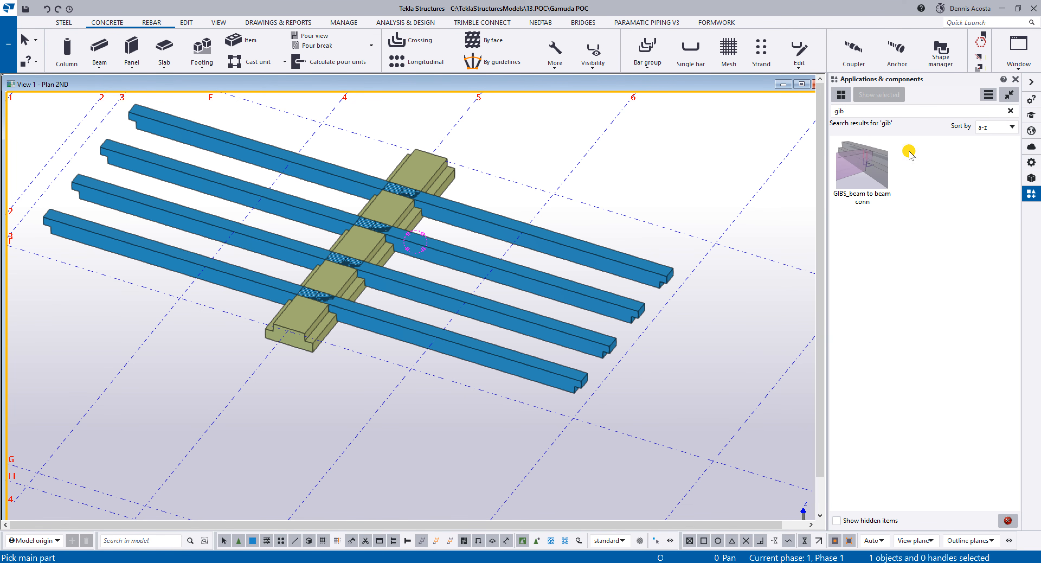
Step: Clear the catalog search, open GIBS_beam to beam conn from GIBS_Collections and accept its blank default parameters
left_click(1010, 110)
scroll(887, 356, "down", 2)
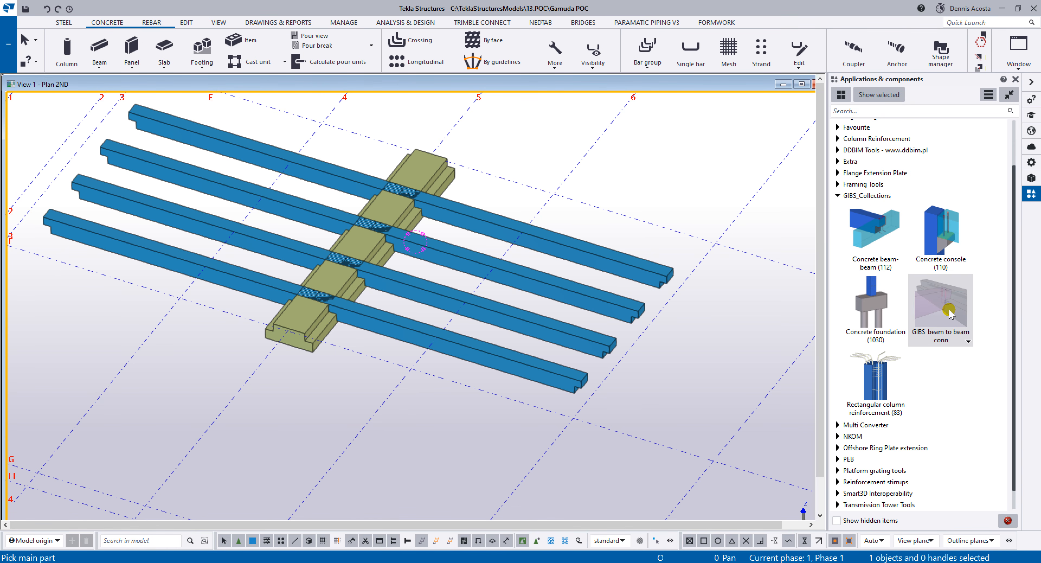
double_click(933, 312)
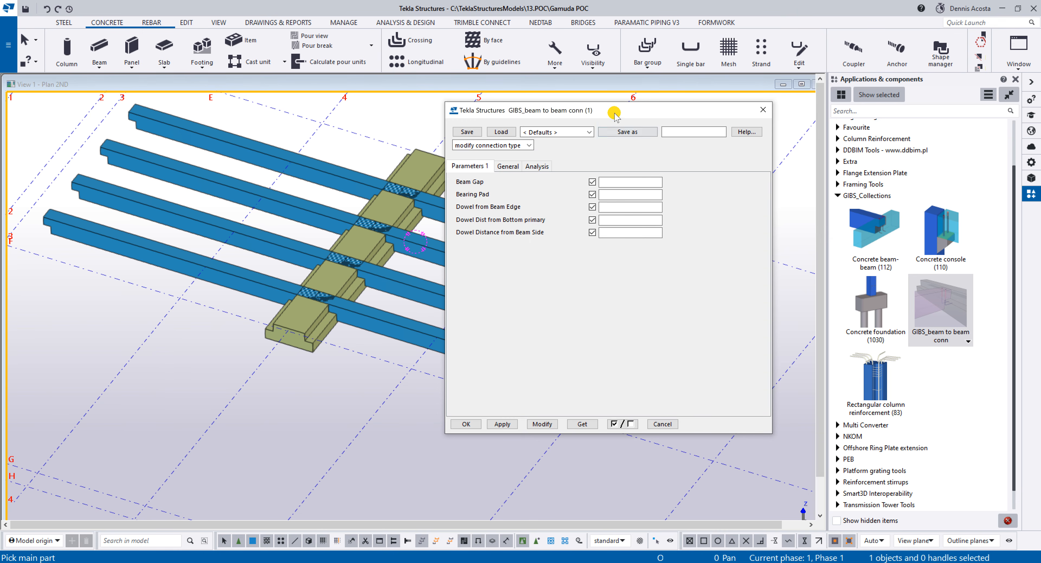
left_click_drag(620, 115, 738, 112)
scroll(328, 320, "up", 5)
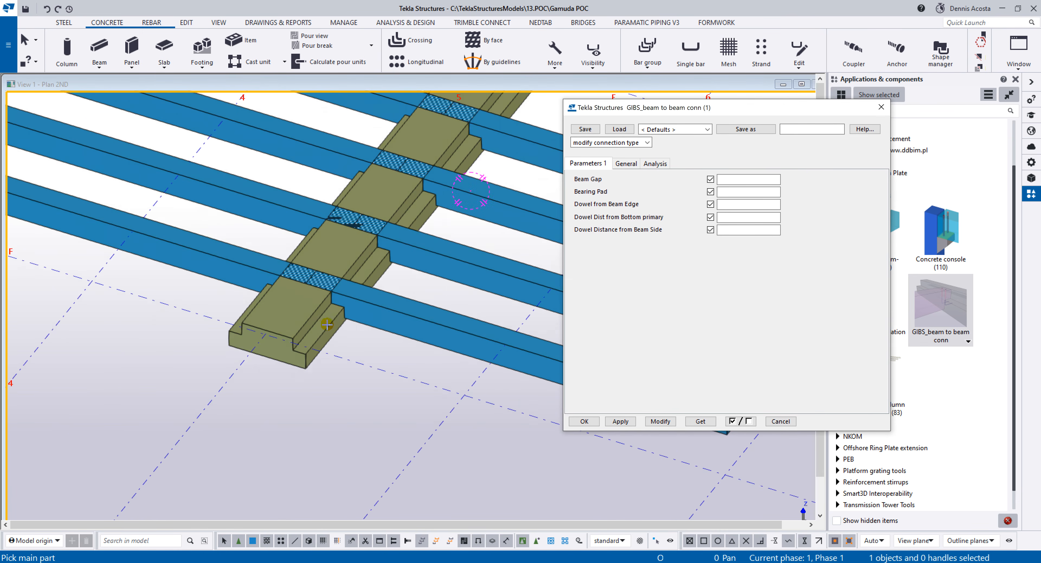
left_click(584, 421)
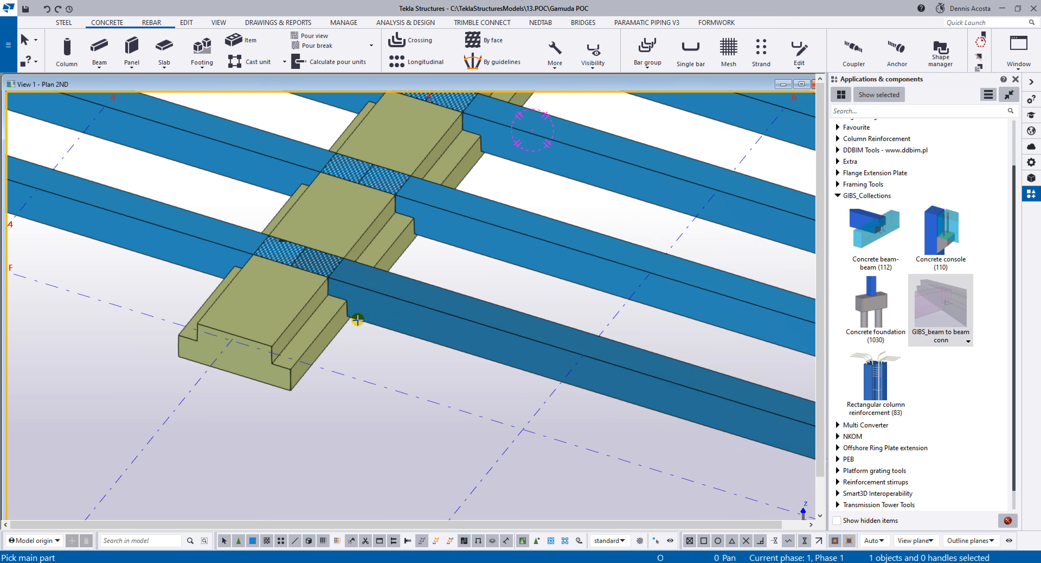
Step: Connect the grid 5 main beam to the secondary beam nearest grid F on the grid 6 side and show the parts transparent
scroll(319, 316, "up", 3)
left_click(325, 329)
left_click(436, 323)
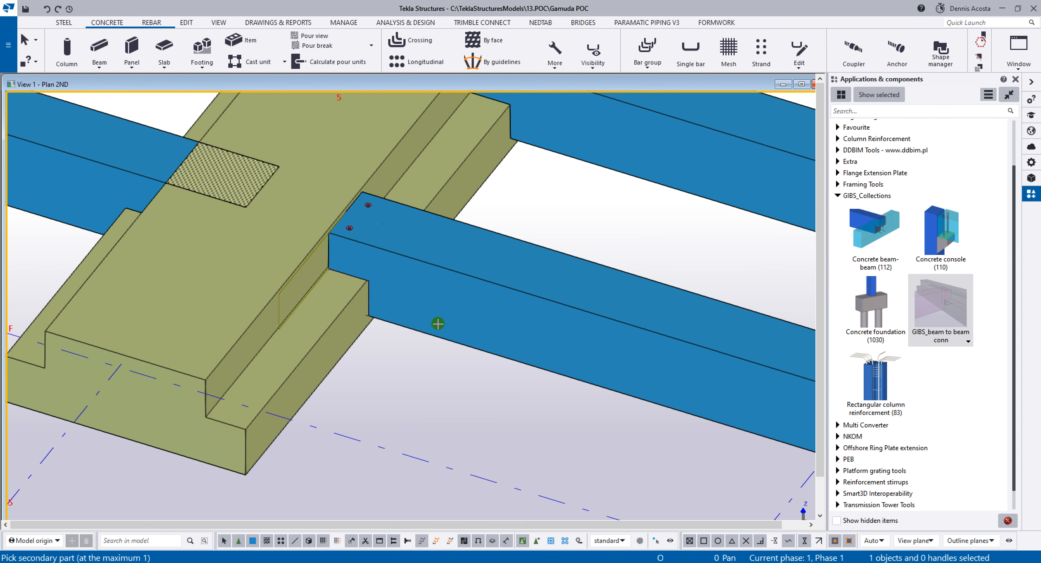
middle_click(436, 323)
scroll(369, 275, "up", 3)
key("Escape")
key("ctrl+2")
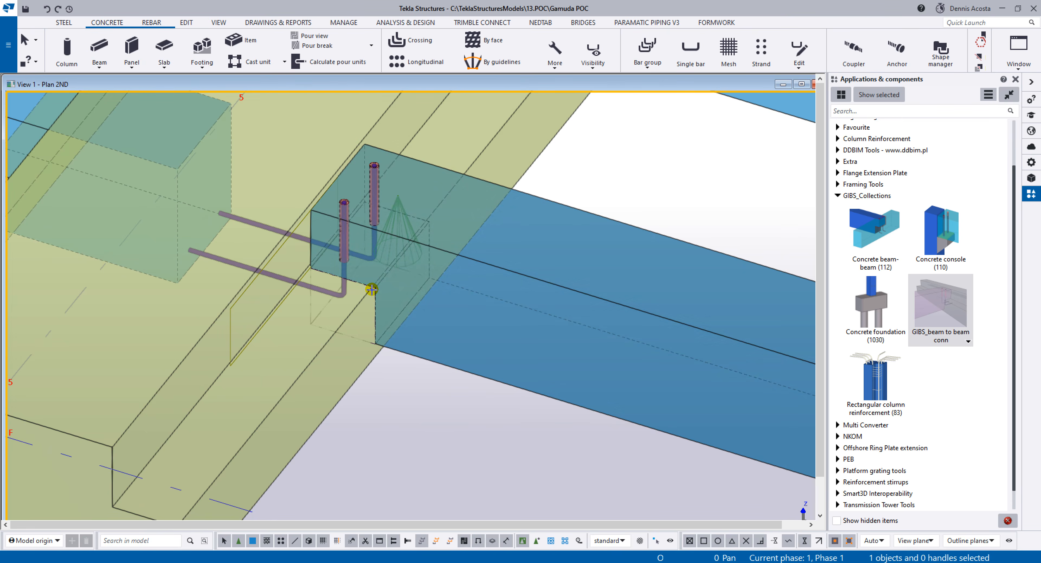
Step: Apply the same connection between the main beam and the other three secondary beams on the grid 6 side
scroll(374, 284, "down", 3)
mouse_move(388, 283)
middle_mouse_down("ctrl")
mouse_move(438, 238)
mouse_move(414, 248)
mouse_move(371, 239)
mouse_move(395, 260)
middle_mouse_up("ctrl")
scroll(394, 260, "down", 5)
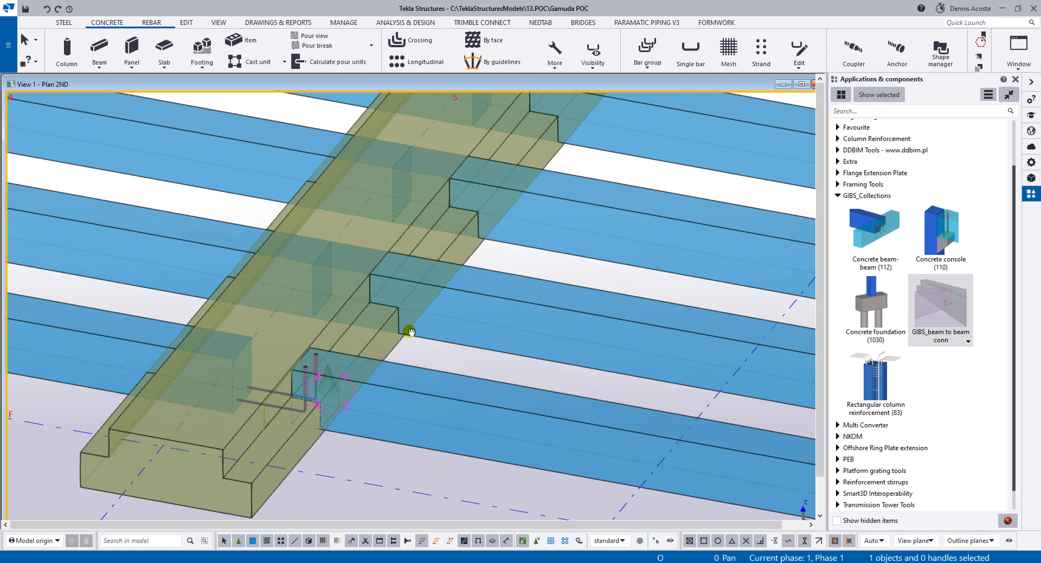
left_click(430, 281)
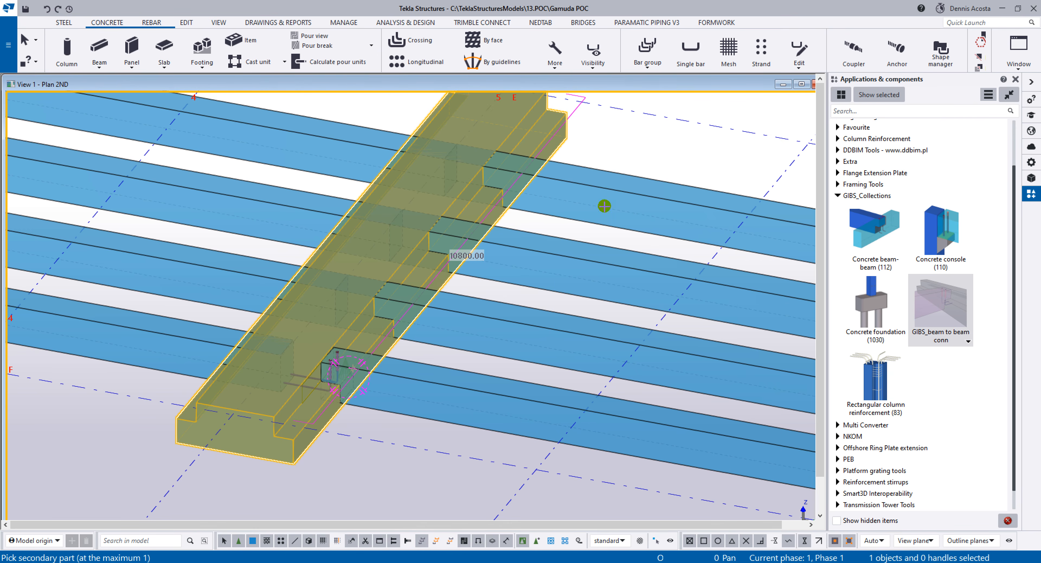
left_click_drag(627, 181, 558, 341)
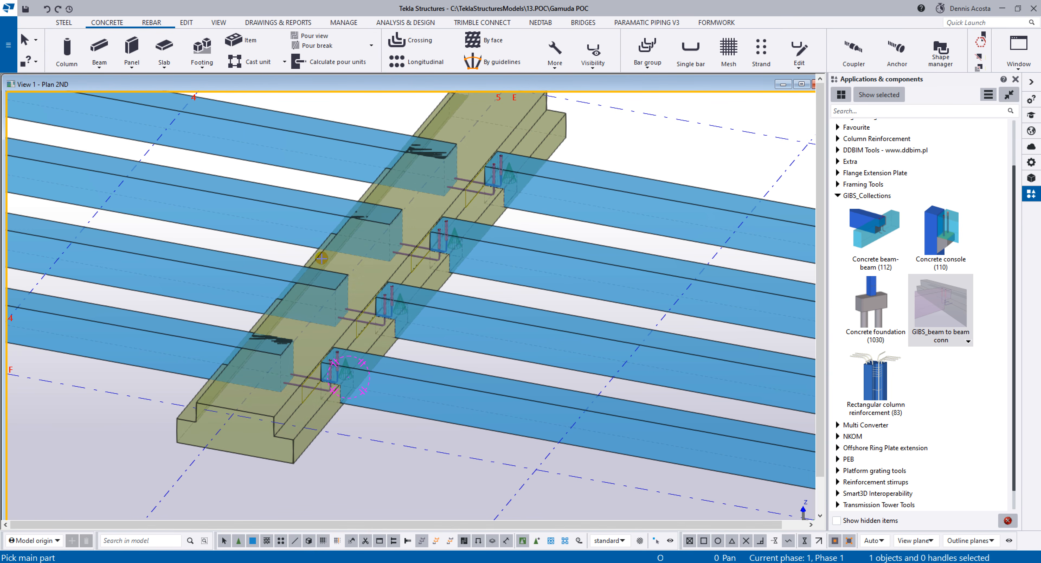
Step: Apply the connection between the main beam and all four secondary beams on the grid 4 side and end the command
left_click(321, 258)
left_click_drag(258, 160, 106, 311)
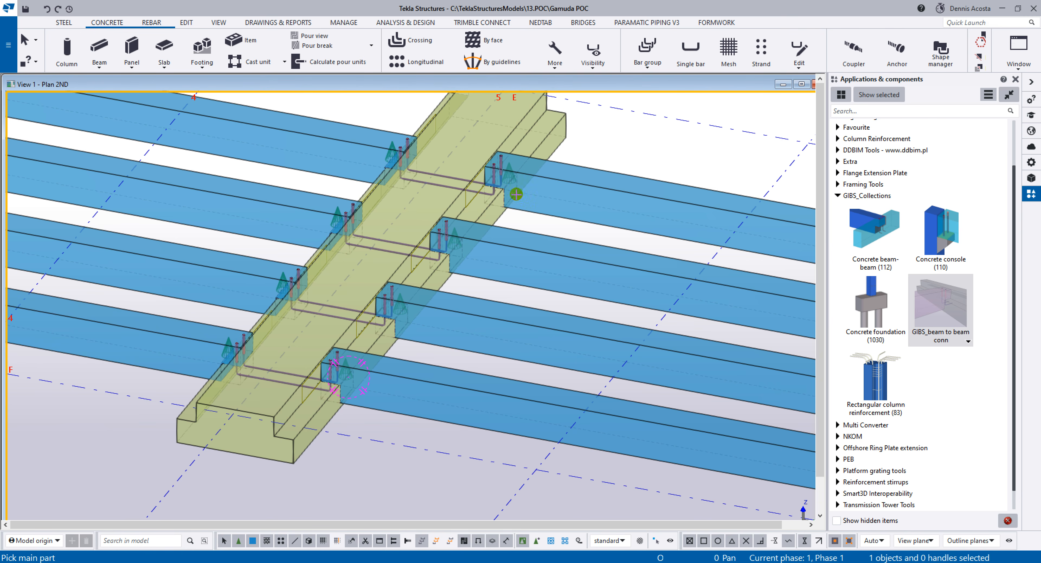
right_click(656, 121)
left_click(687, 130)
middle_click_drag(465, 244, 302, 274, "ctrl")
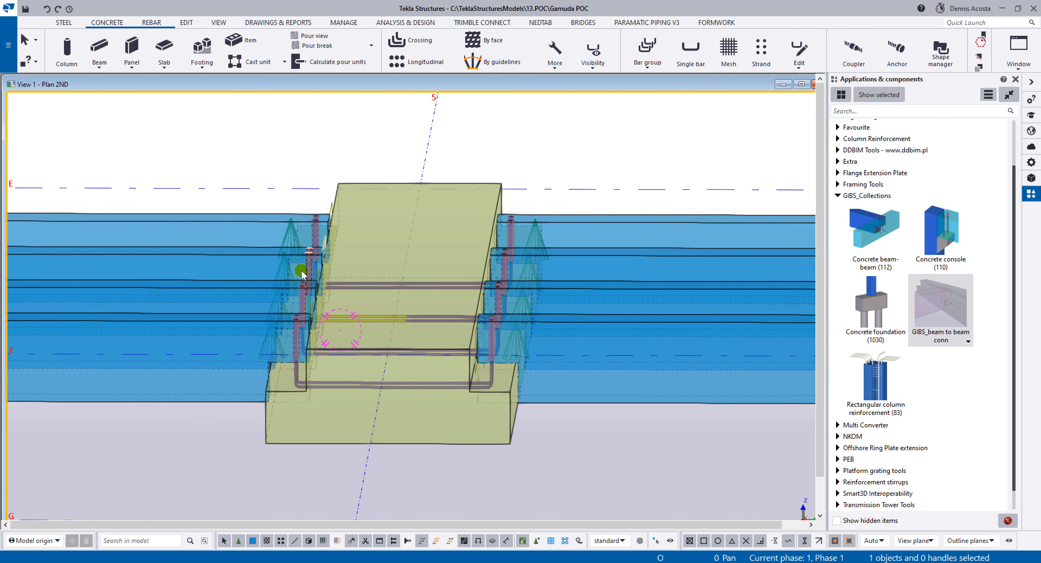
left_click_drag(239, 184, 354, 424)
scroll(305, 269, "up", 2)
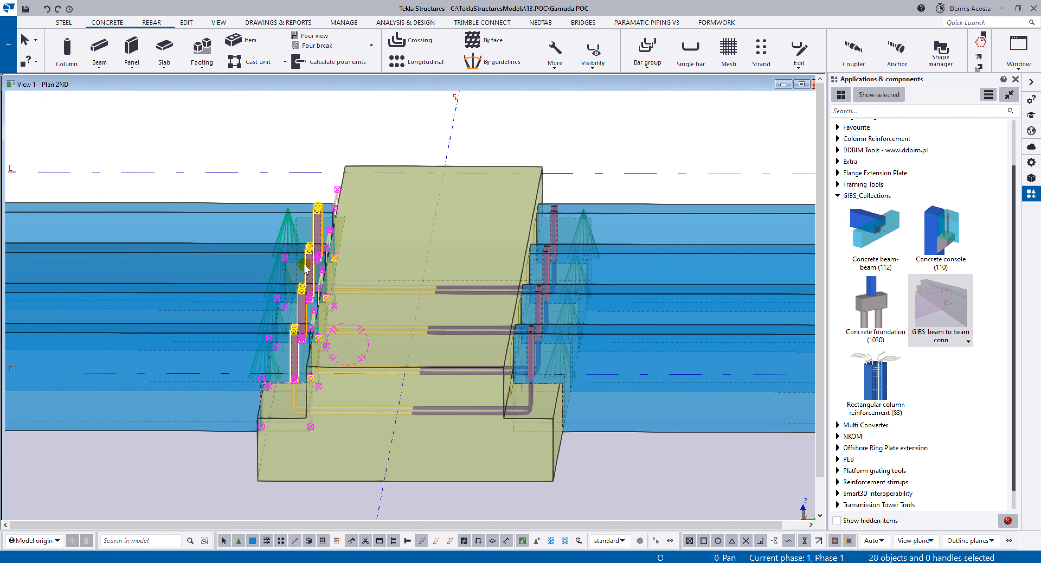
left_click(285, 221)
left_click(279, 265, "ctrl")
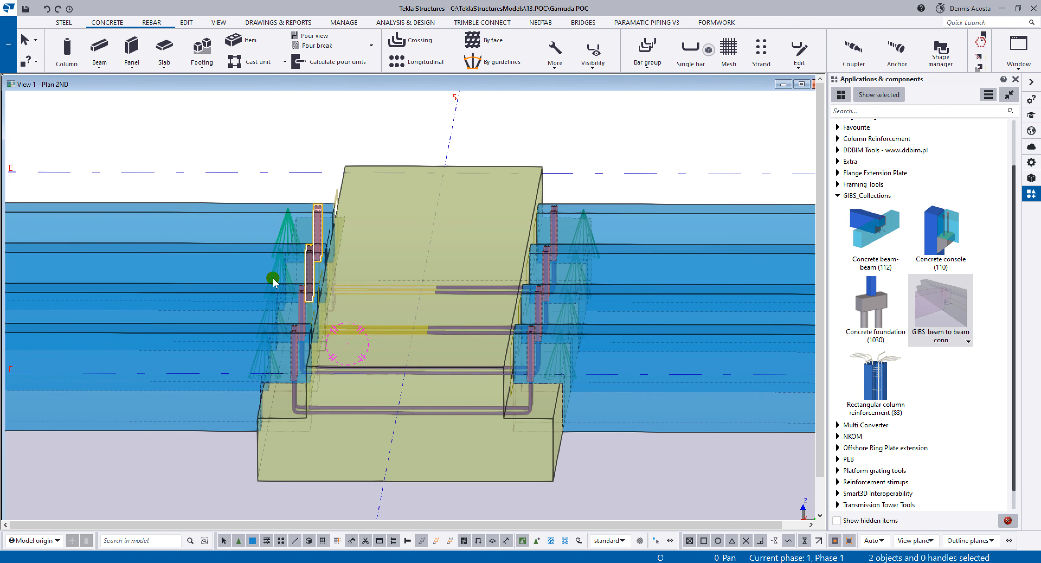
scroll(332, 242, "down", 5)
middle_click_drag(416, 265, 397, 288, "ctrl")
scroll(397, 288, "up", 2)
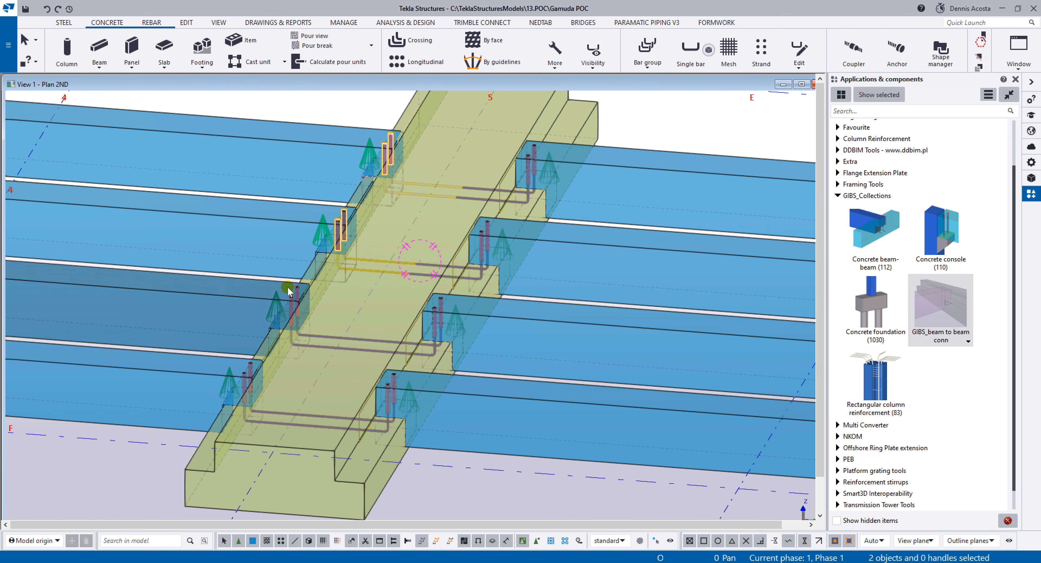
left_click(274, 296)
Step: Select the four connections on the grid 4 side and modify their Dowel Dist from Bottom primary to 150
left_click(322, 222)
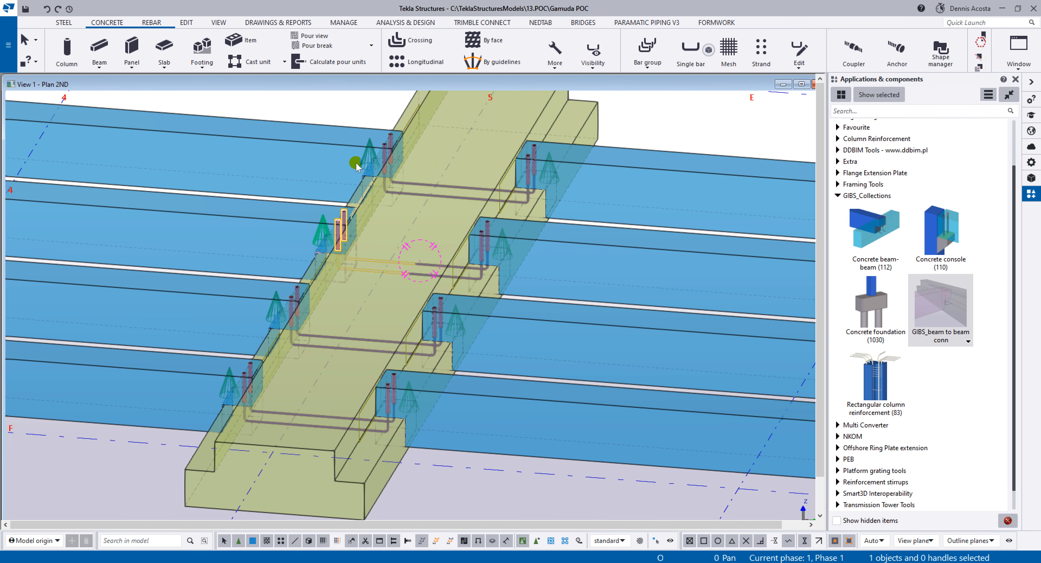
left_click(356, 163, "ctrl")
left_click(275, 297, "ctrl")
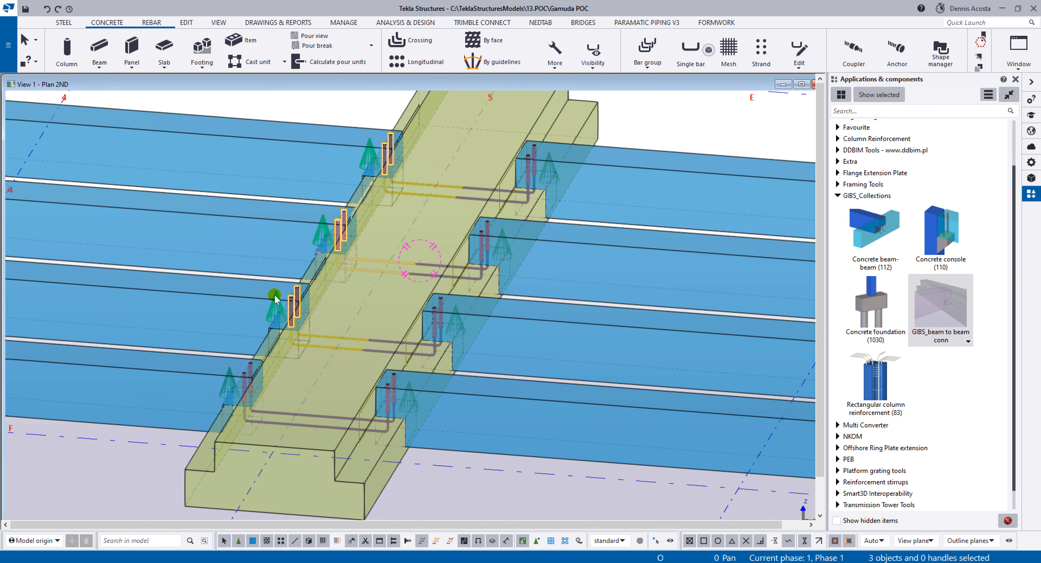
double_click(234, 372, "ctrl")
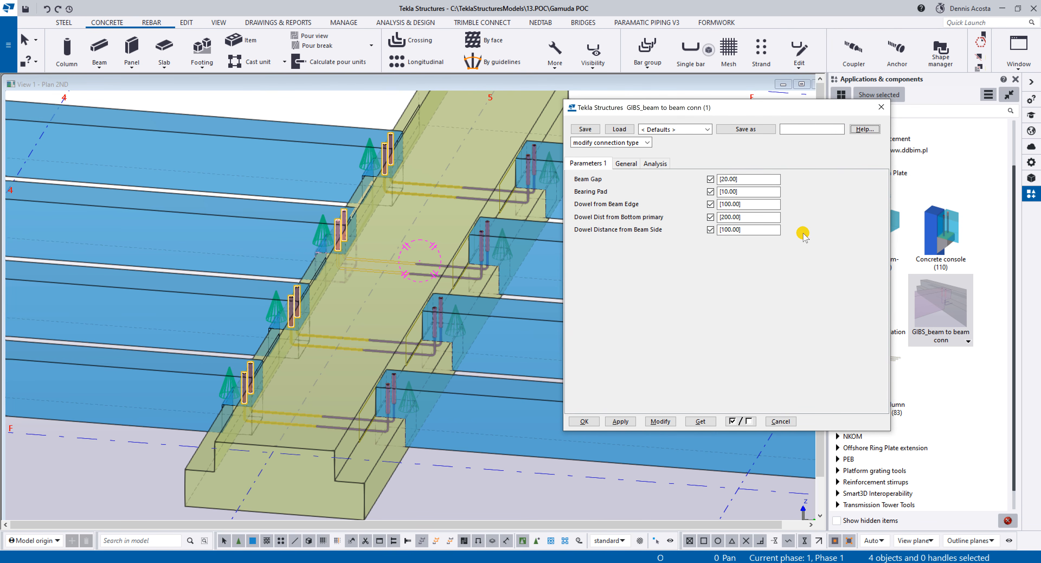
double_click(723, 216)
type("150")
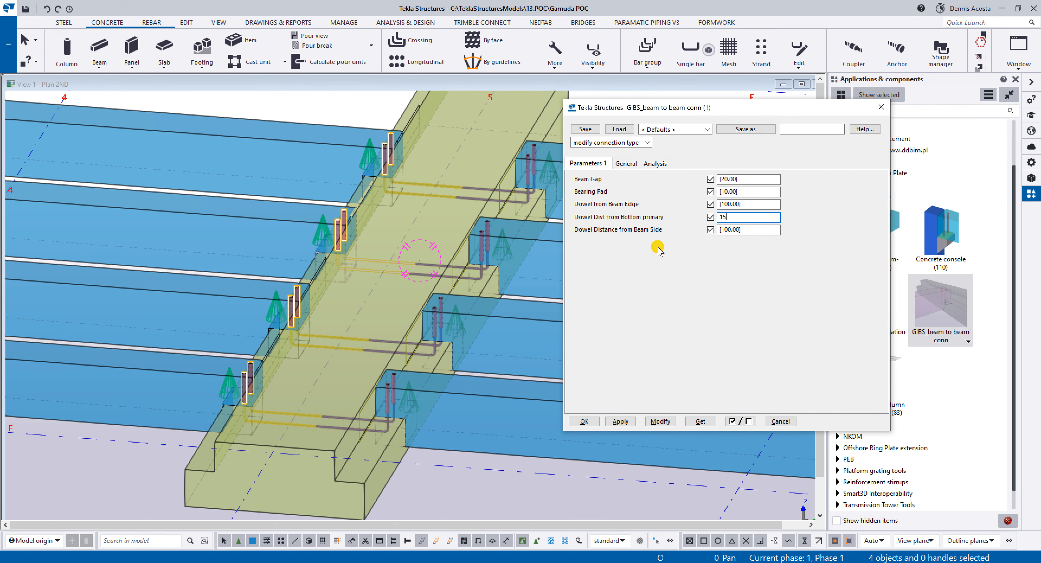
left_click(660, 421)
Step: Inspect the dowel bars from both sides inside the main beam from several angles and deselect the connections
scroll(317, 439, "up", 6)
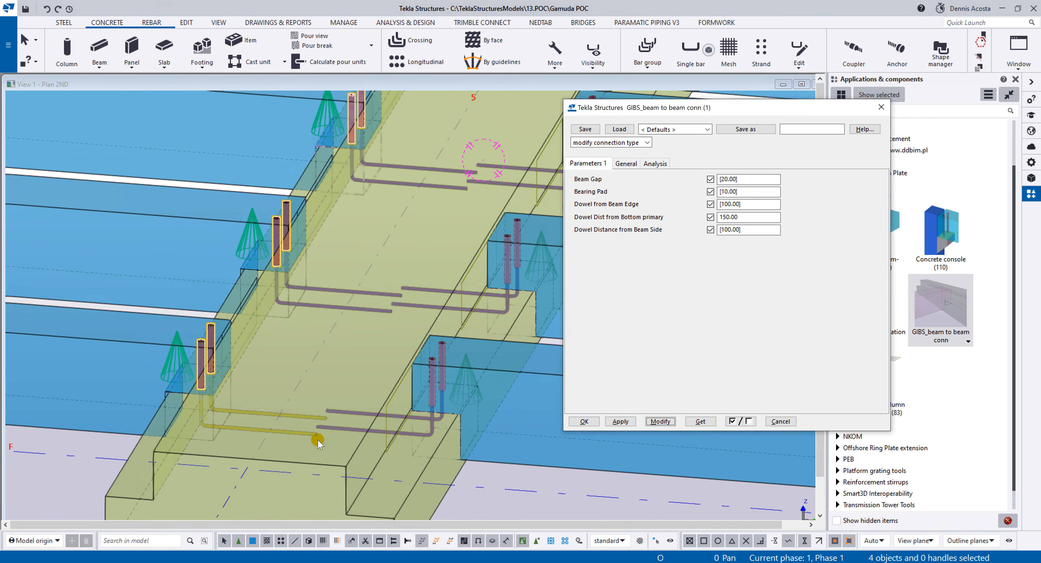
scroll(330, 400, "down", 5)
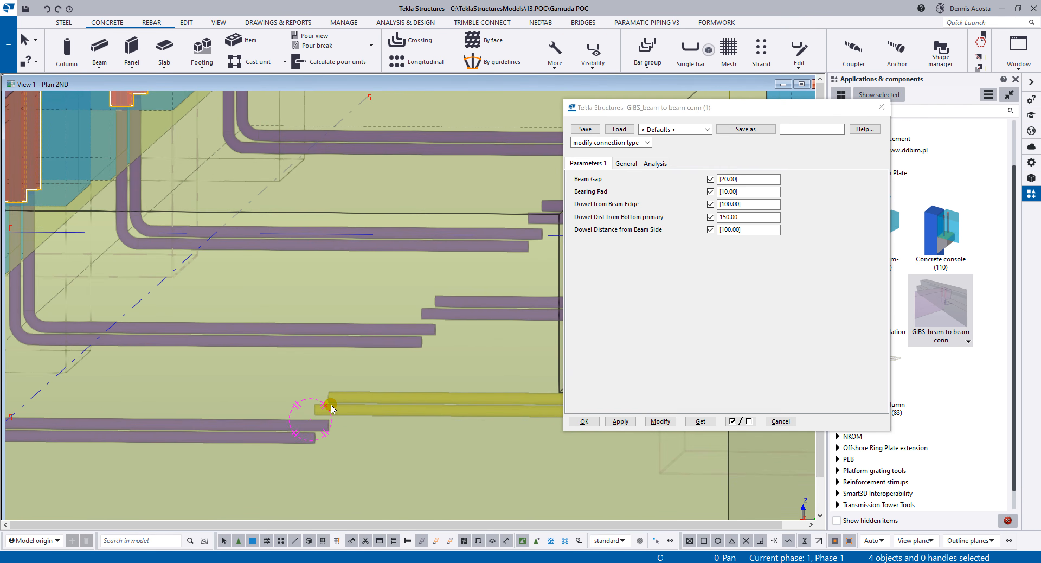
scroll(360, 390, "up", 5)
middle_click_drag(323, 227, 407, 455)
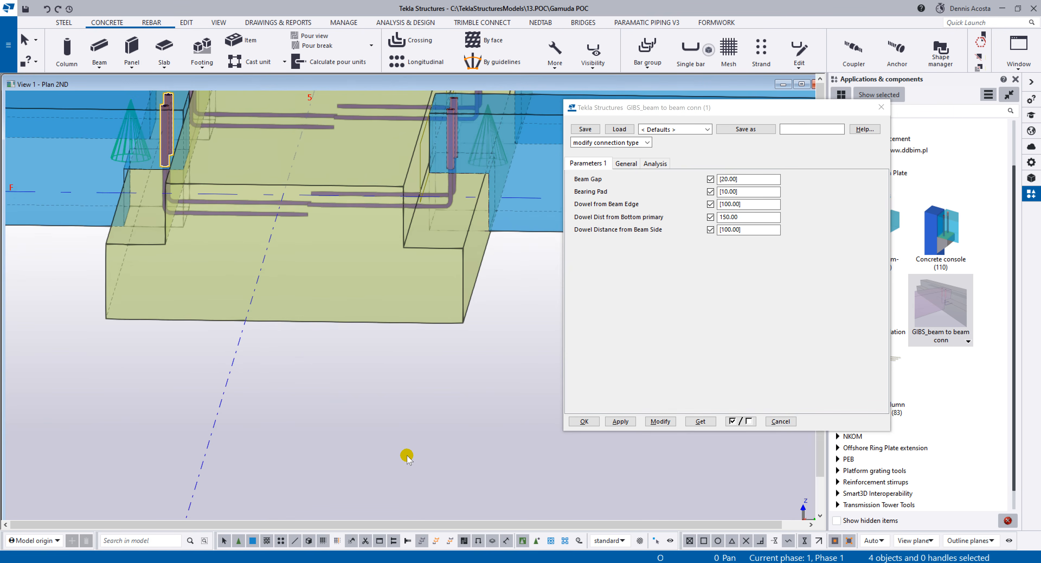
scroll(408, 456, "down", 2)
middle_click_drag(371, 274, 368, 350, "ctrl")
left_click(445, 468)
scroll(445, 421, "down", 3)
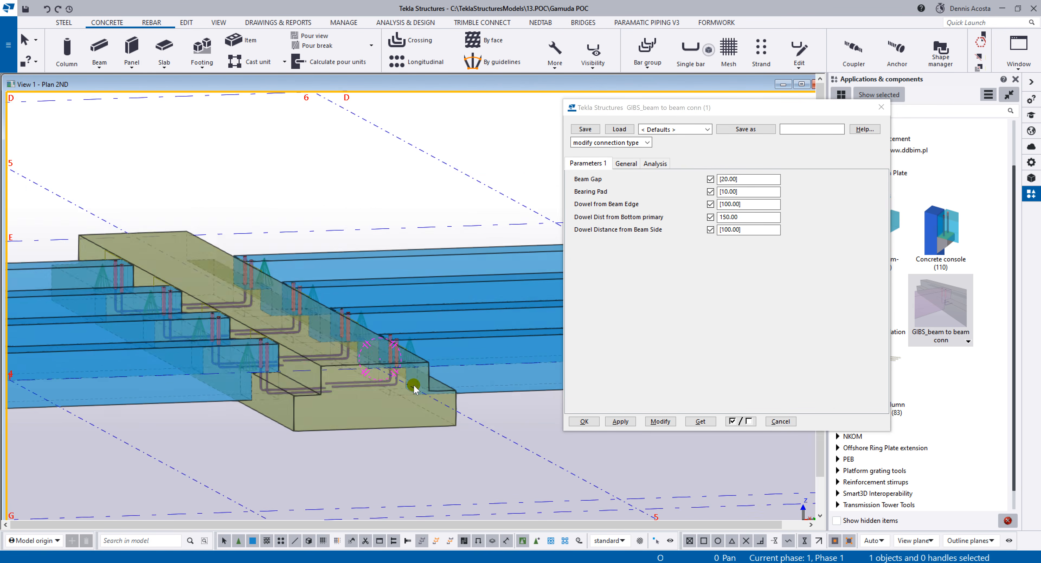
middle_click_drag(413, 386, 365, 366, "ctrl")
scroll(433, 388, "up", 3)
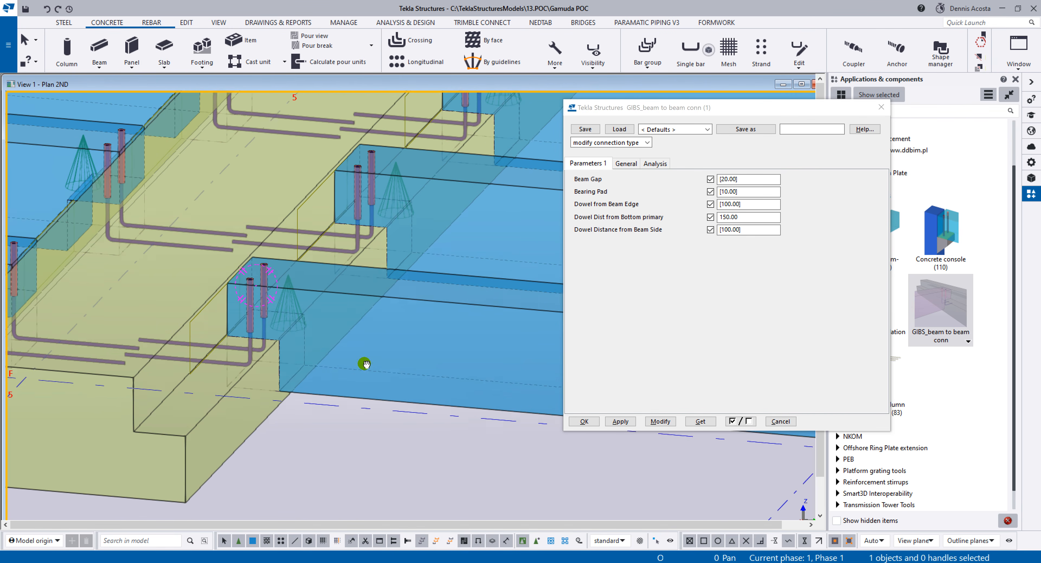
scroll(365, 374, "up", 3)
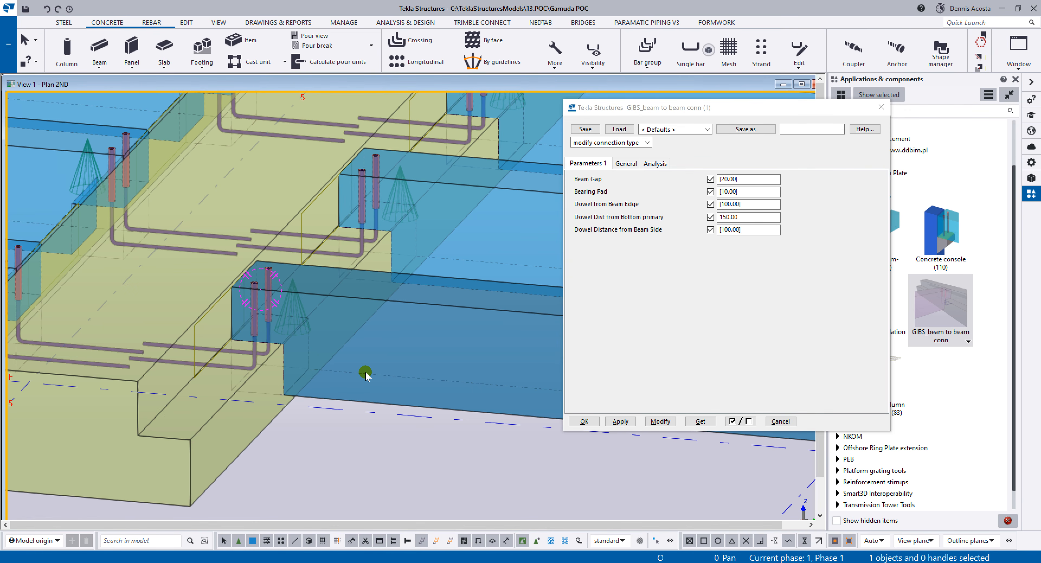
scroll(366, 376, "down", 6)
scroll(302, 249, "up", 4)
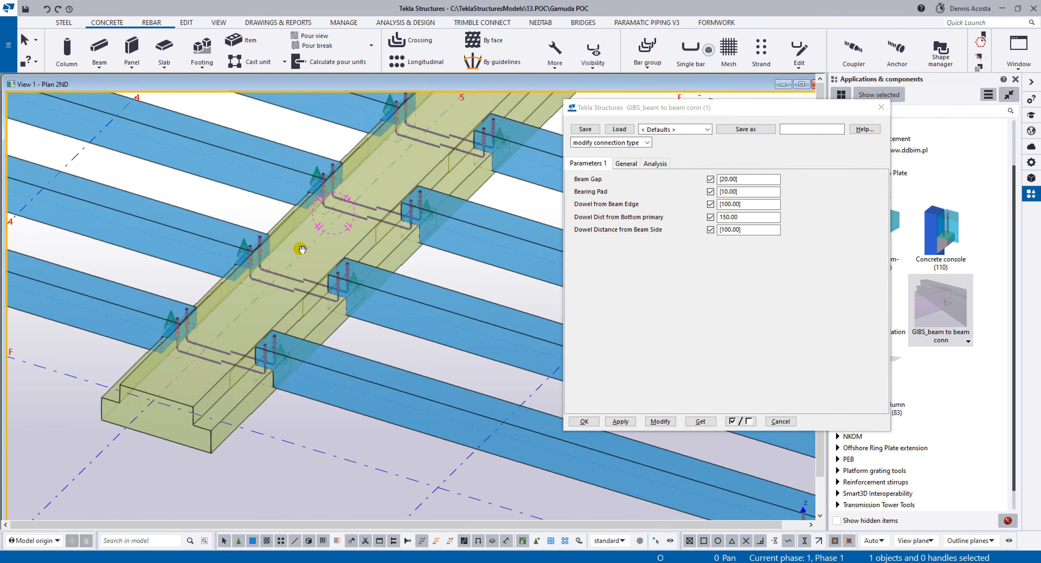
Step: Inspect the dowel connections on both sides of the intermediate main beam from several angles and select that beam
middle_click_drag(302, 249, 356, 287, "ctrl")
scroll(310, 228, "down", 2)
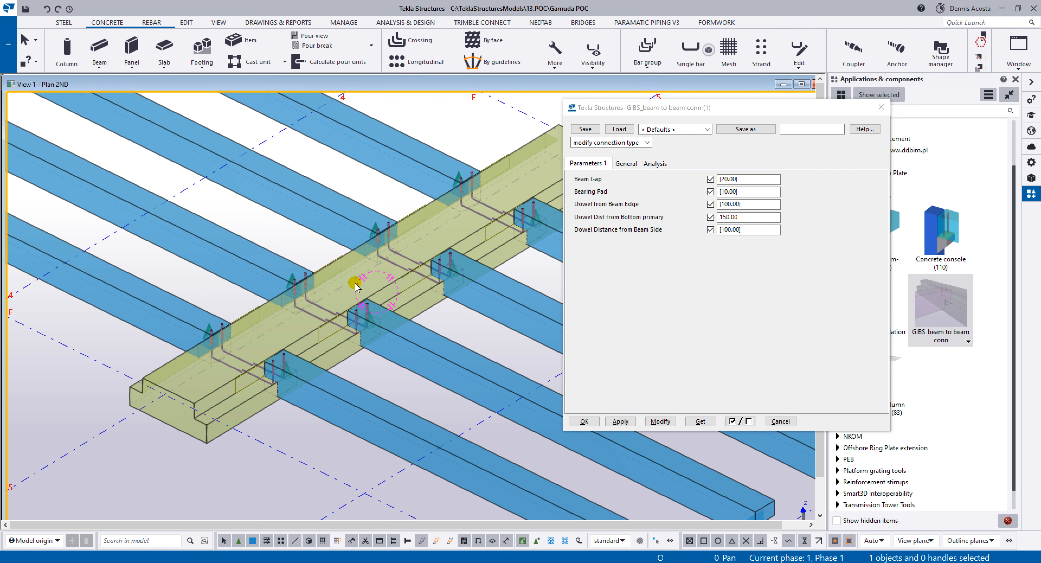
scroll(355, 283, "up", 1)
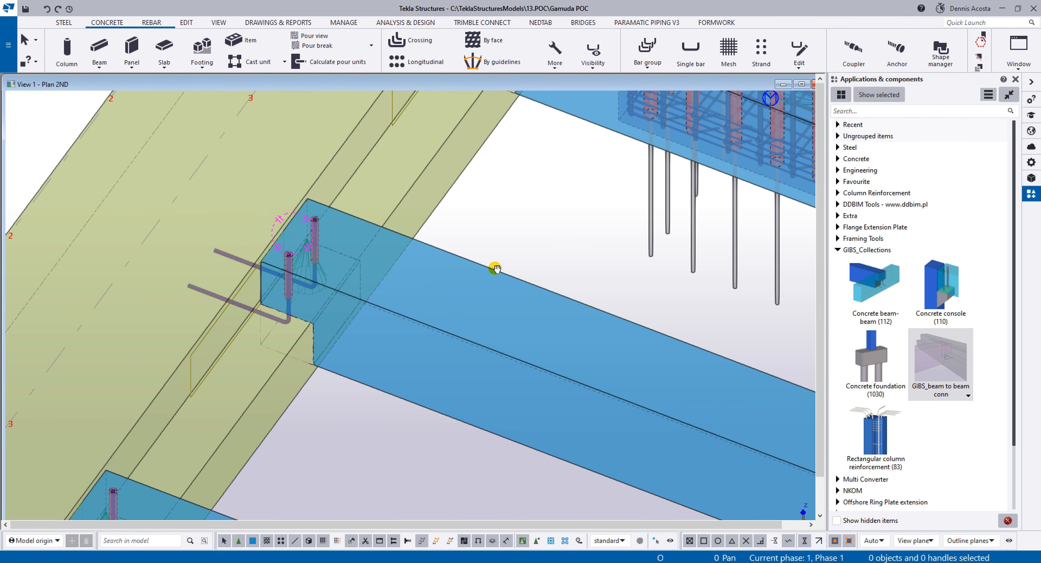
scroll(427, 282, "up", 3)
scroll(426, 282, "down", 3)
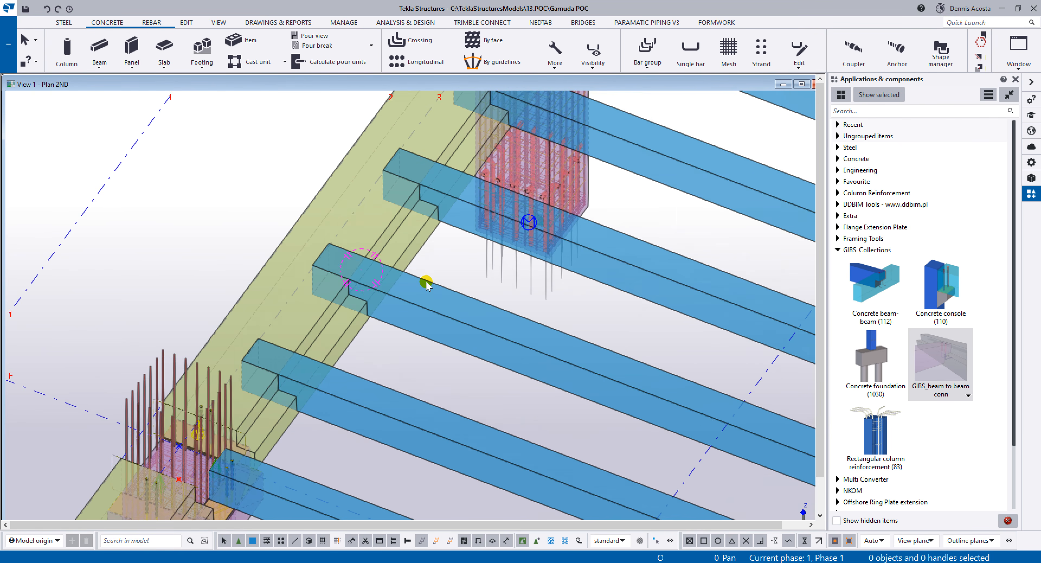
middle_click_drag(425, 281, 469, 243, "ctrl")
scroll(469, 243, "down", 3)
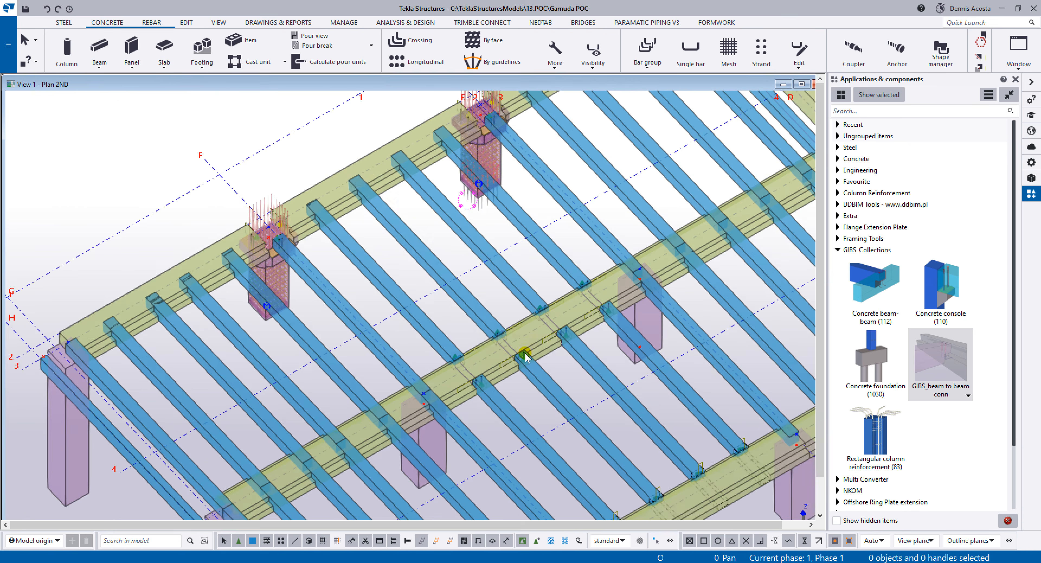
scroll(525, 352, "up", 6)
middle_click_drag(482, 326, 522, 365)
scroll(522, 366, "down", 3)
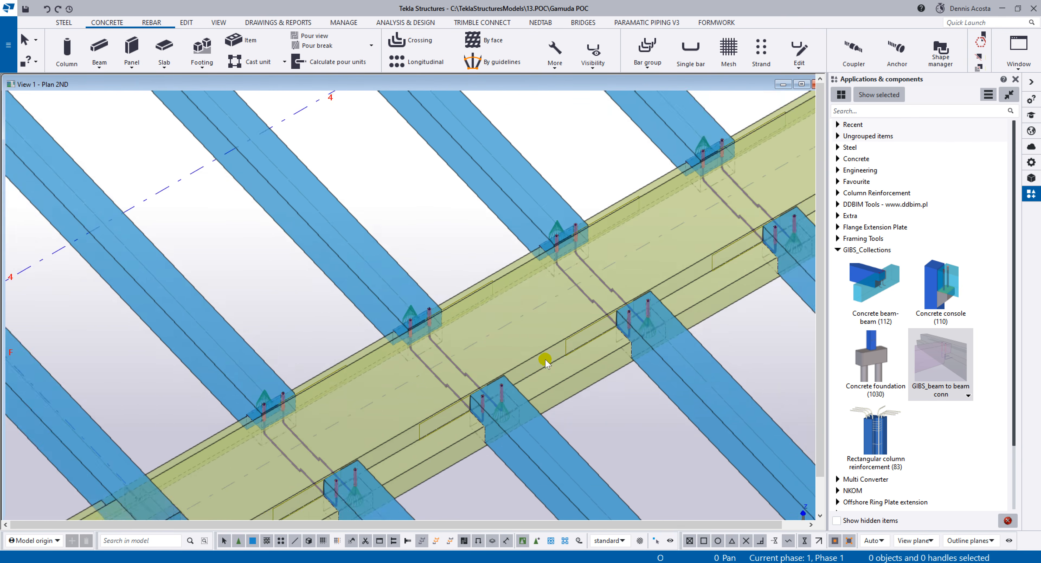
left_click(948, 290)
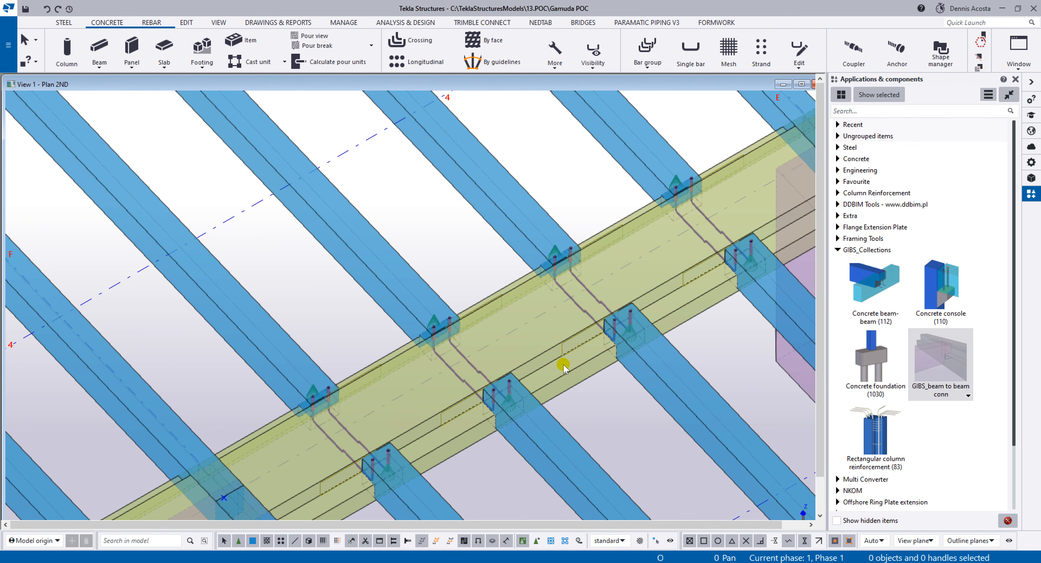
left_click(544, 355)
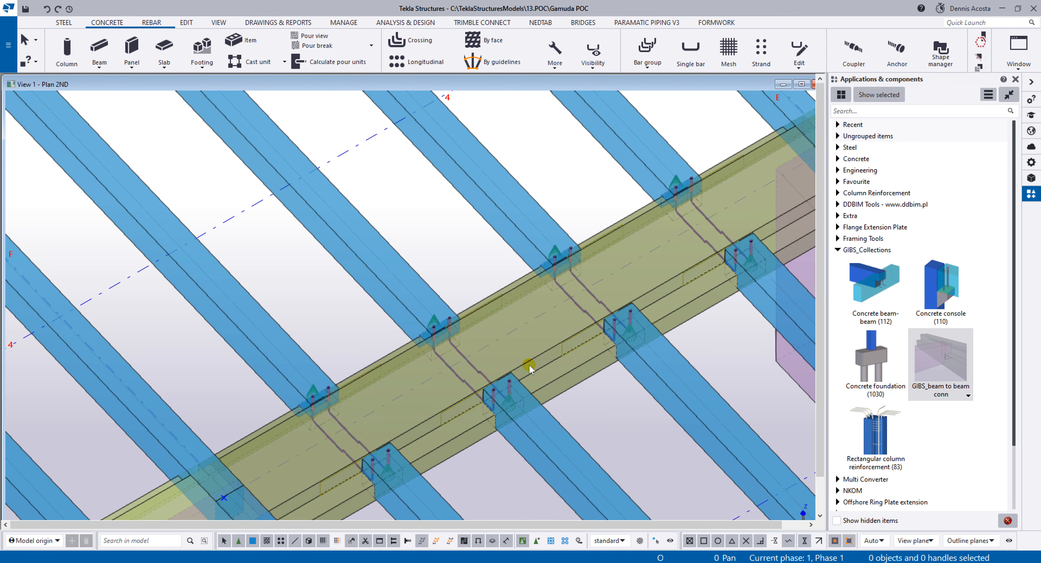
left_click(529, 366)
Step: Apply the GIBS_beam to beam conn component between the grid 1 side main beam spanning grids E to F and its four secondary beams
middle_click_drag(209, 261, 489, 490)
middle_click_drag(307, 288, 377, 351)
middle_click_drag(386, 251, 277, 364)
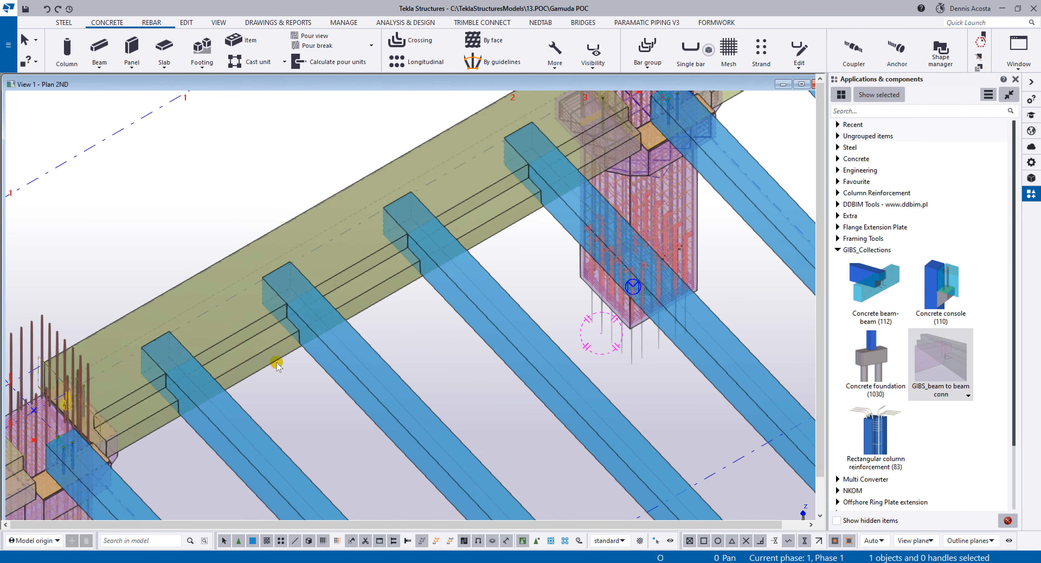
middle_click_drag(363, 261, 316, 274)
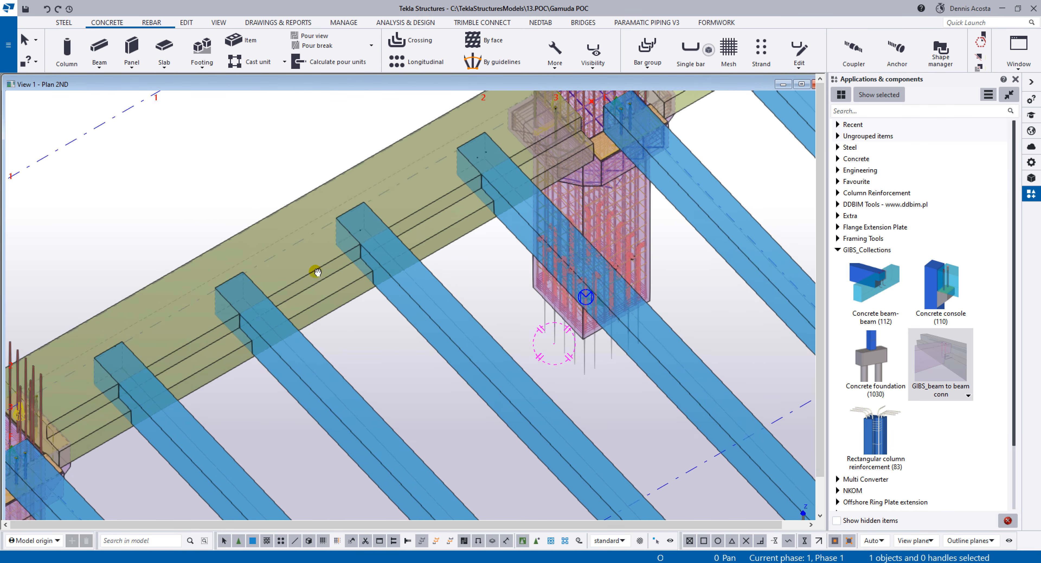
scroll(312, 265, "down", 3)
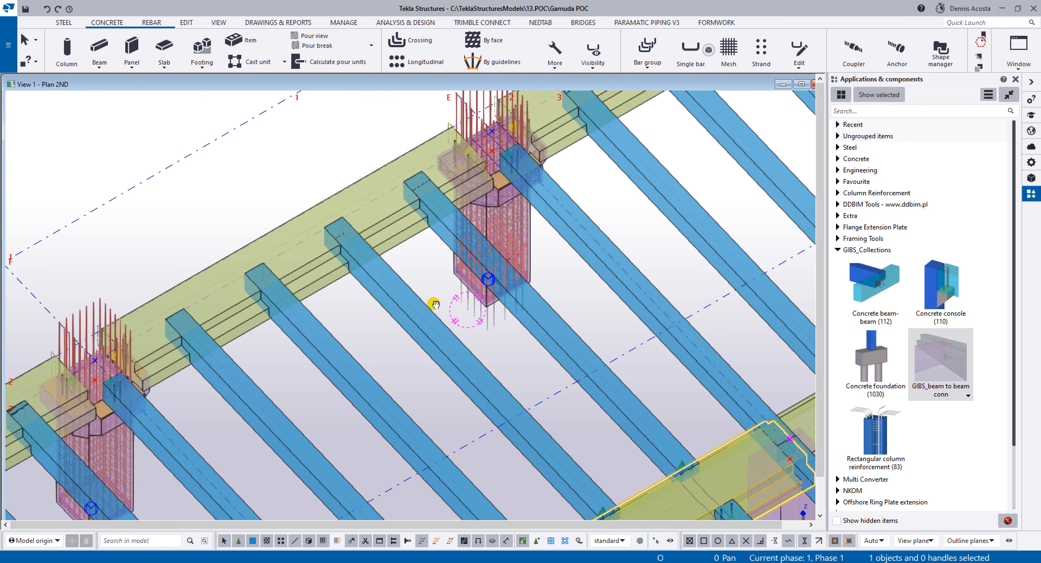
key("ctrl+p")
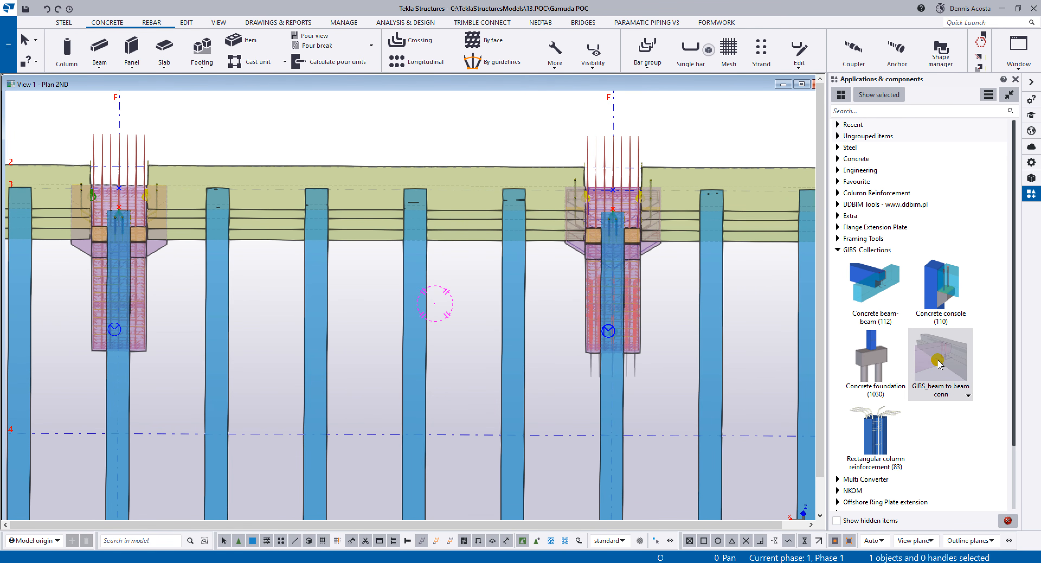
left_click(937, 364)
scroll(346, 248, "up", 2)
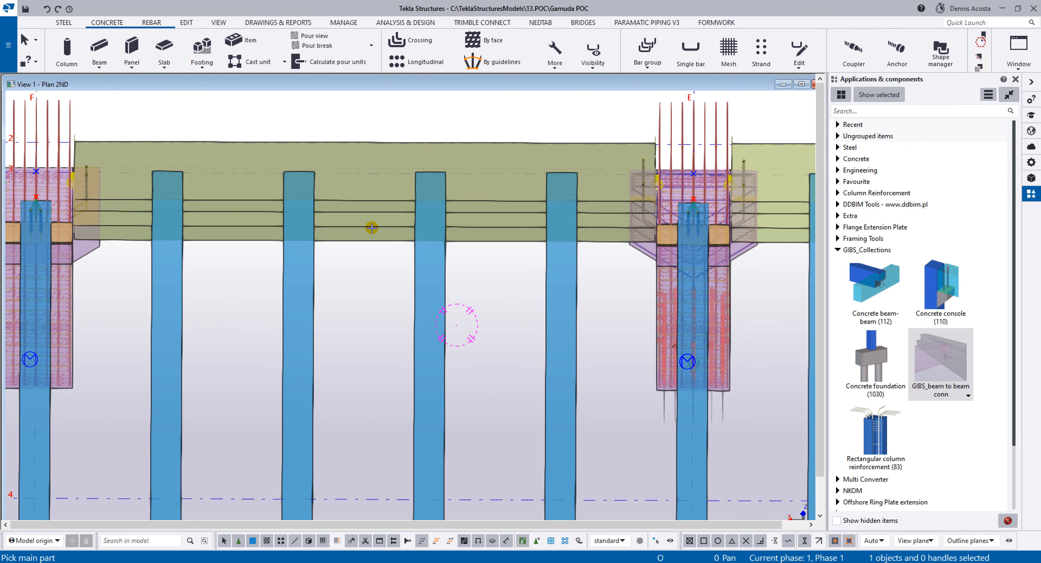
left_click(371, 228)
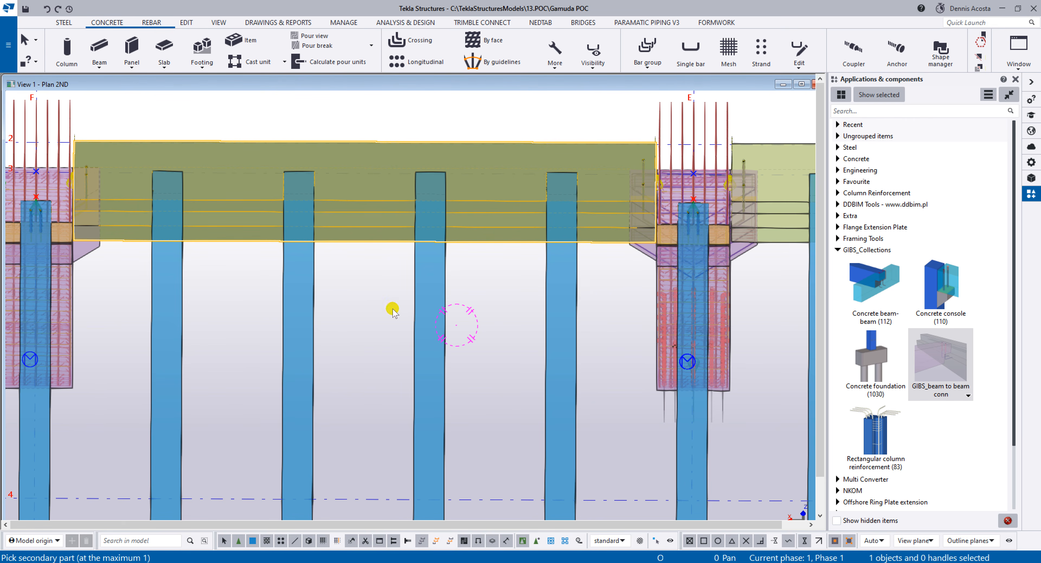
left_click(166, 328)
right_click(348, 196)
left_click(369, 197)
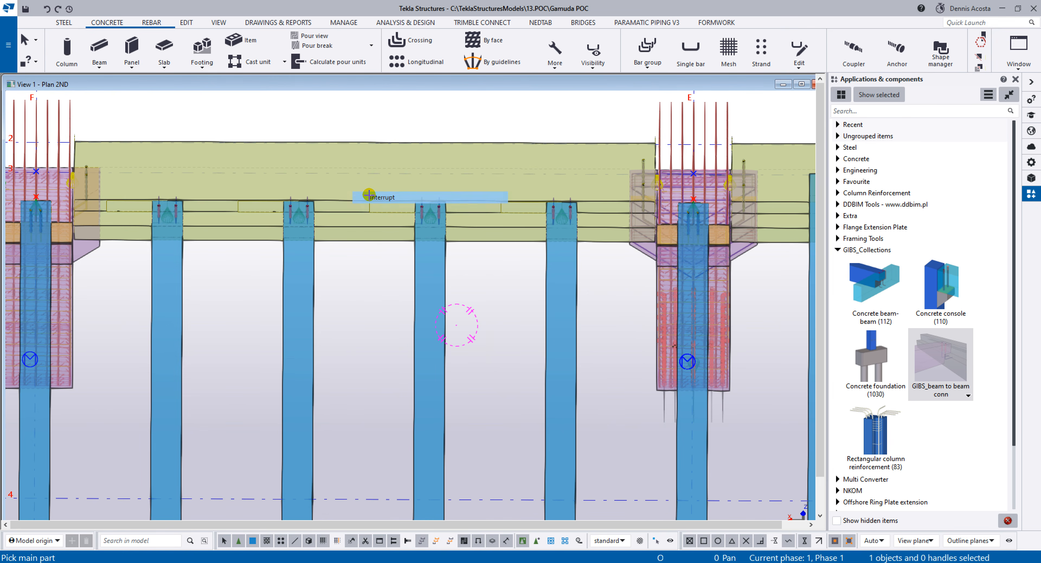
Step: Inspect the new dowel connections at the outer main beam and review the surrounding floor framing
scroll(280, 206, "up", 5)
middle_click_drag(310, 185, 389, 157, "ctrl")
middle_click_drag(413, 164, 417, 167)
scroll(413, 255, "down", 7)
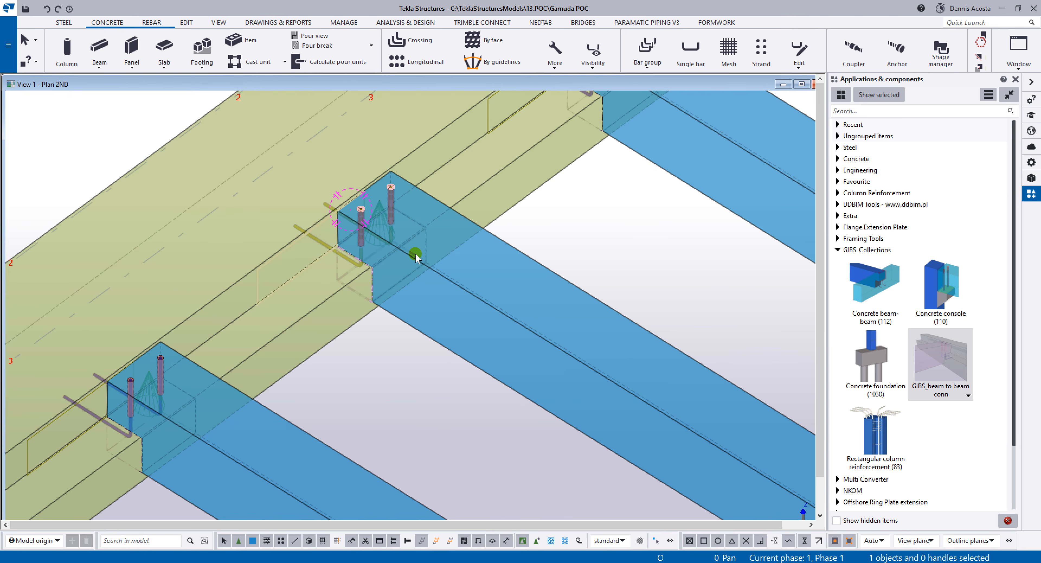
middle_click_drag(730, 405, 414, 248)
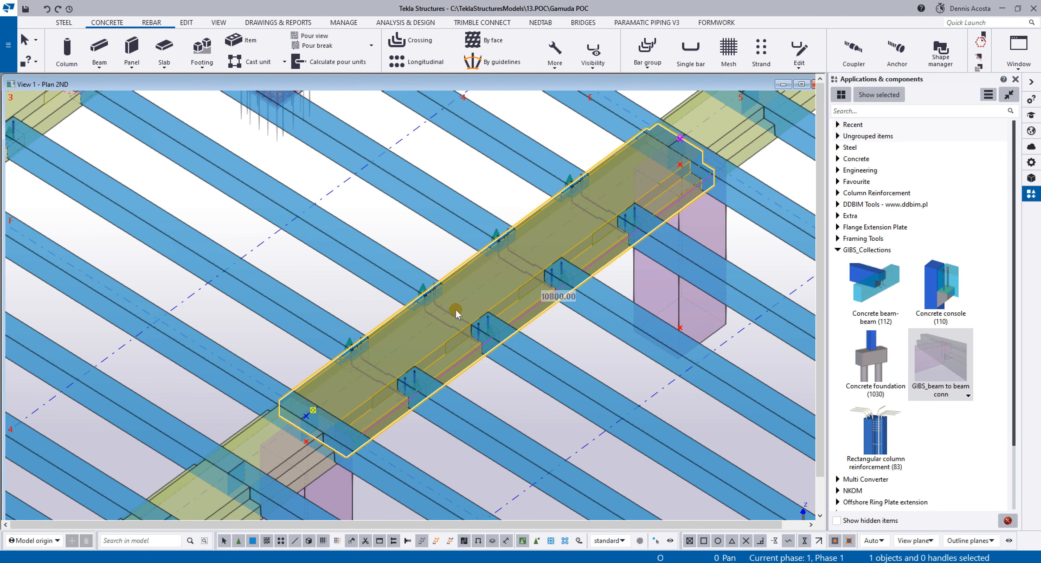
scroll(351, 245, "down", 4)
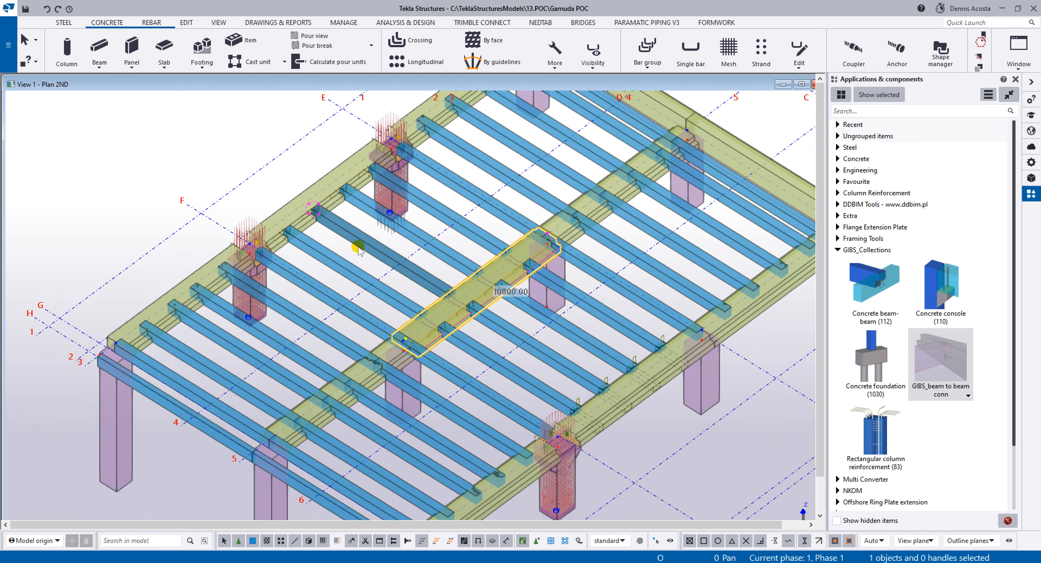
scroll(358, 248, "up", 7)
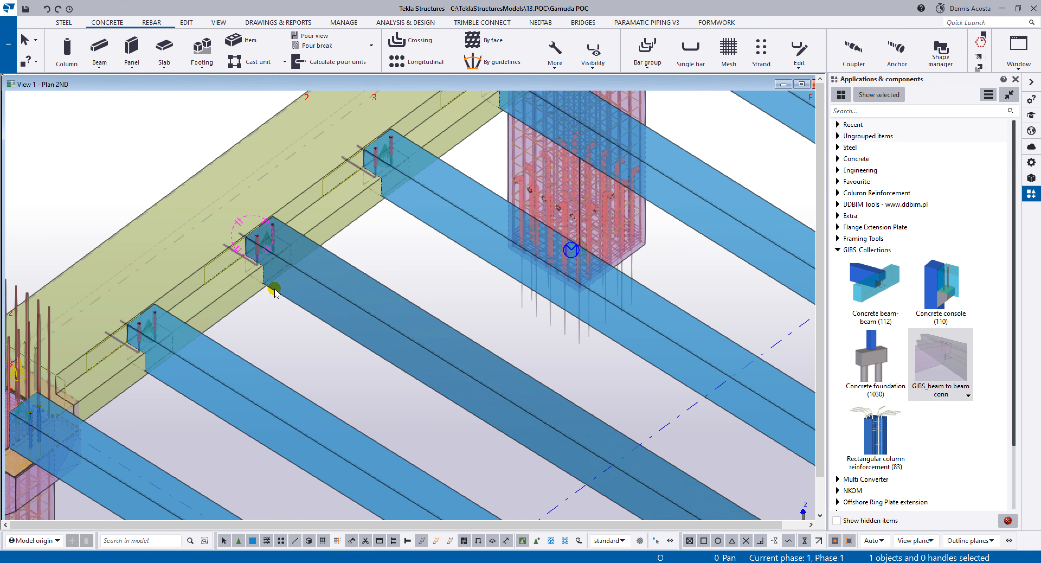
scroll(342, 297, "down", 1)
scroll(342, 297, "down", 4)
scroll(392, 279, "up", 2)
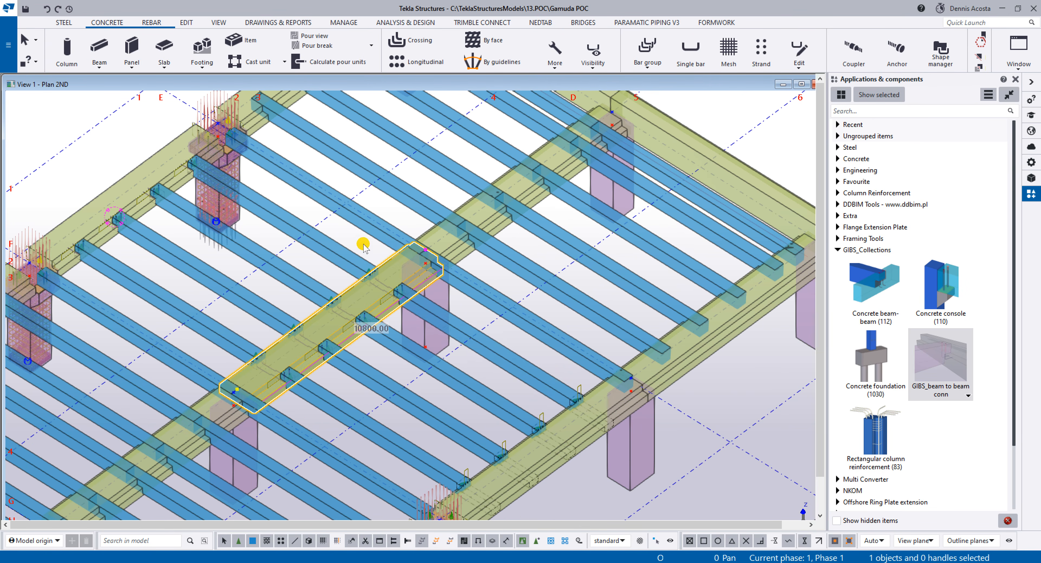
middle_click_drag(423, 269, 504, 348)
middle_click_drag(560, 290, 465, 325)
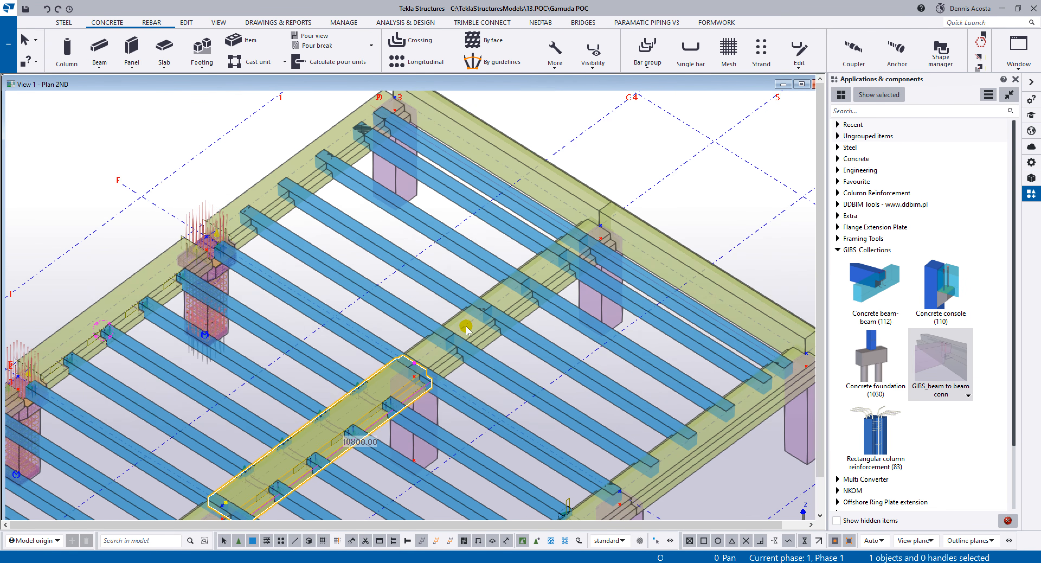
scroll(466, 324, "down", 4)
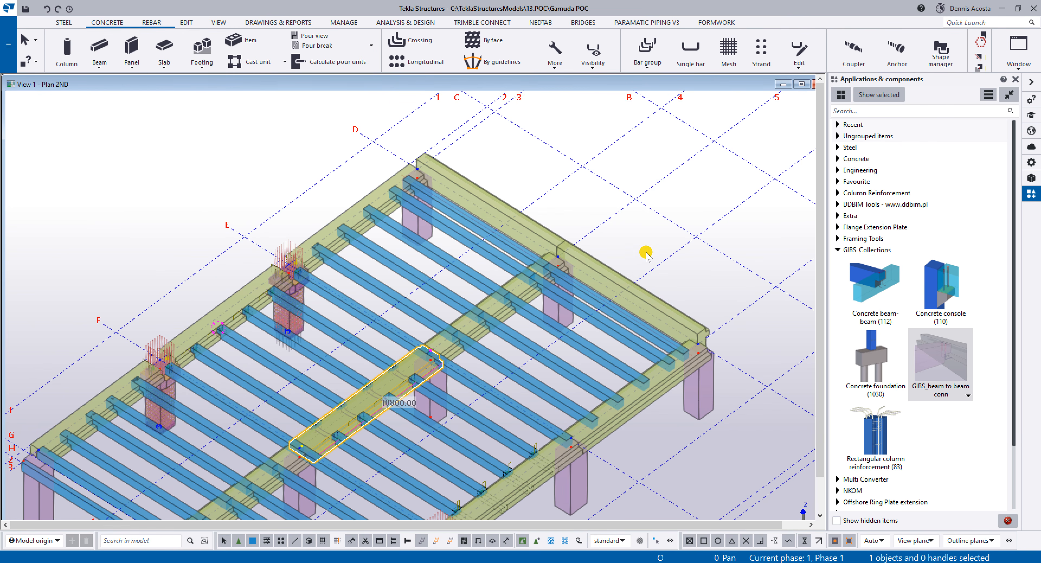
Step: Open the recent model Gamuda_CC
left_click(7, 48)
left_click(44, 93)
left_click(134, 54)
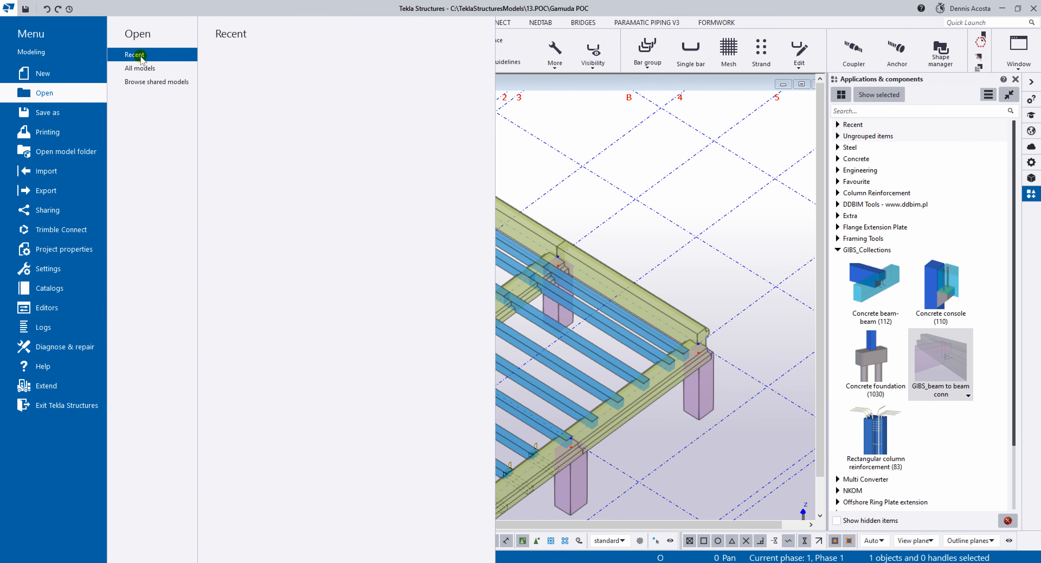
left_click(237, 60)
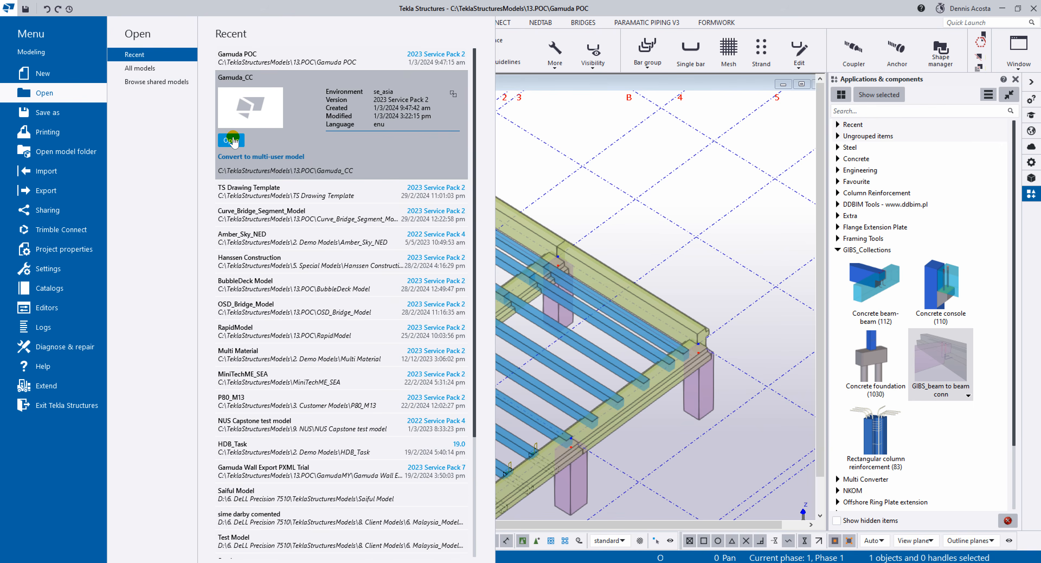
left_click(265, 135)
left_click(489, 301)
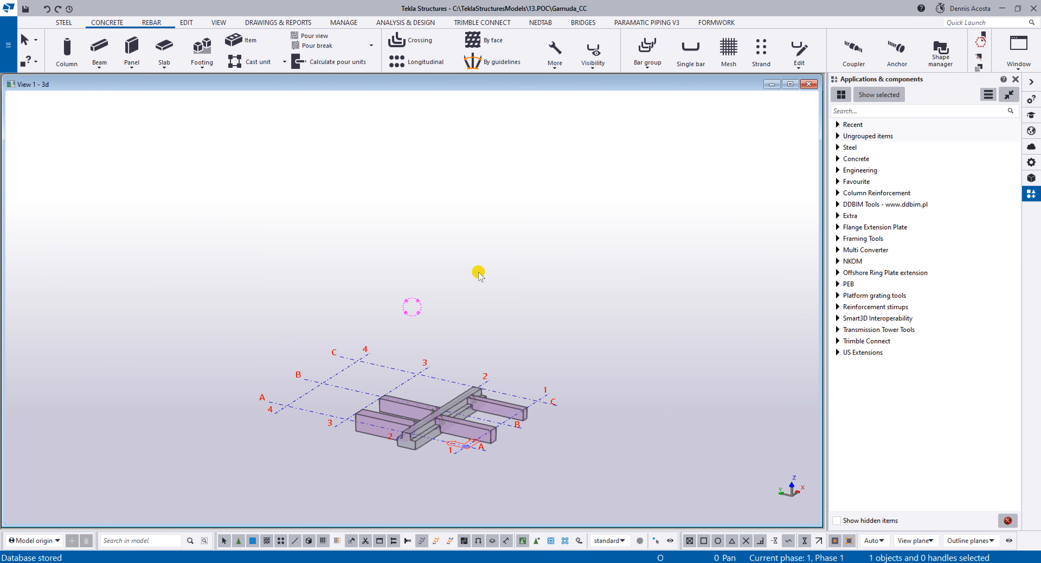
Step: Select the precast main beam and modify its rotation to Front
scroll(415, 424, "up", 5)
scroll(416, 404, "up", 5)
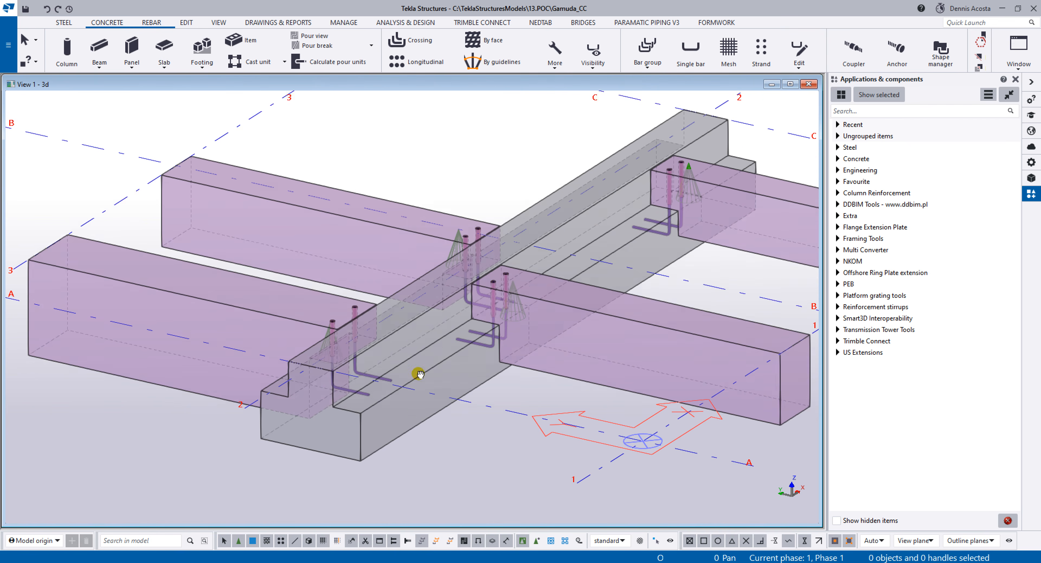
left_click(429, 389)
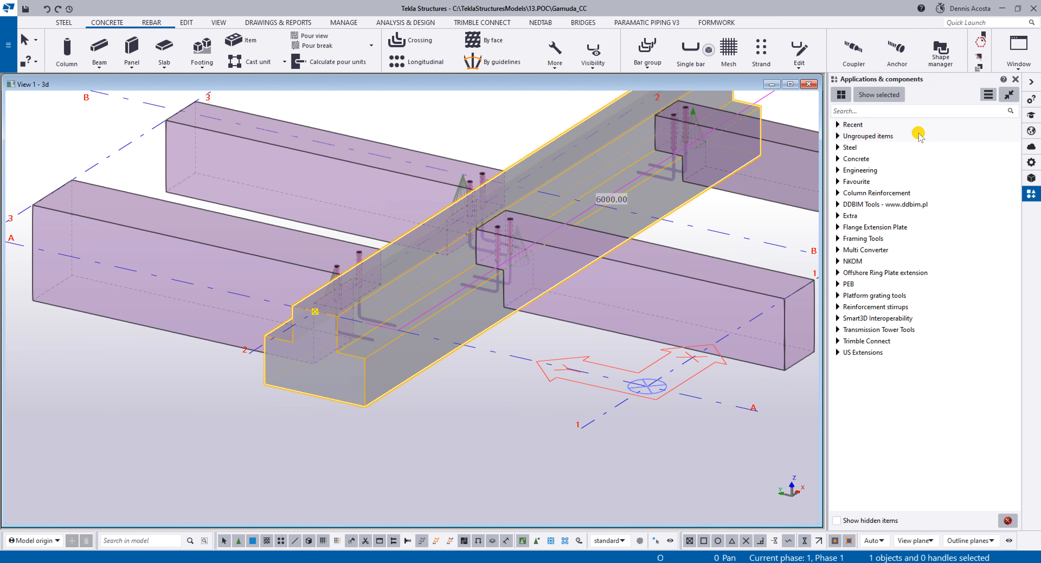
double_click(675, 206)
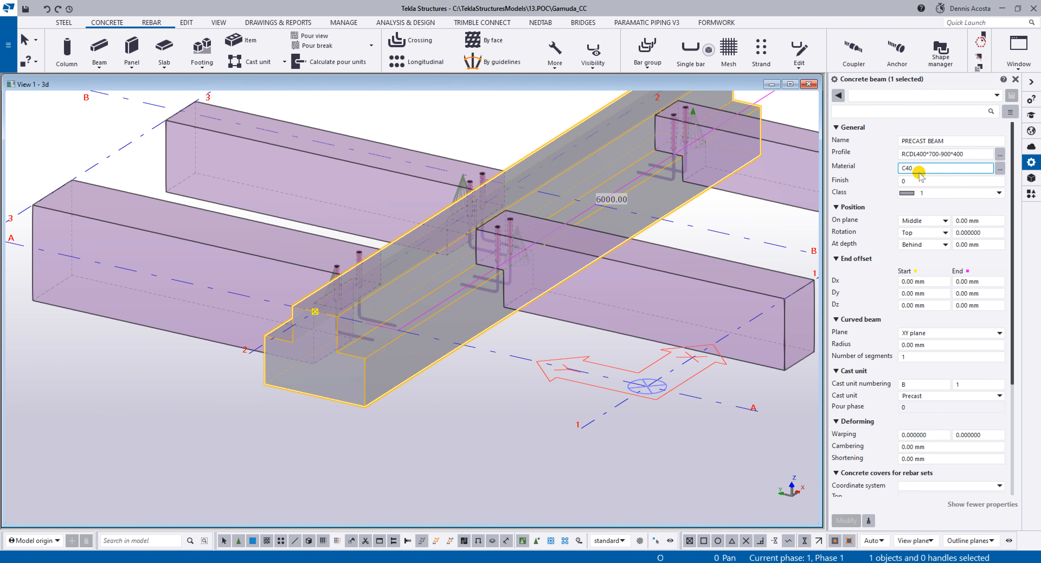
left_click(927, 231)
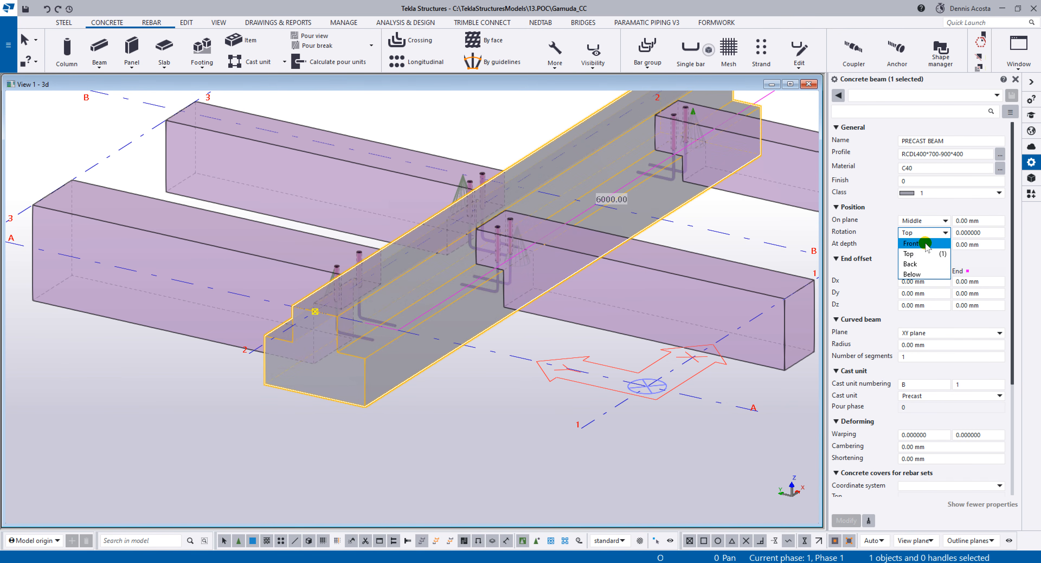
left_click(914, 278)
left_click(846, 520)
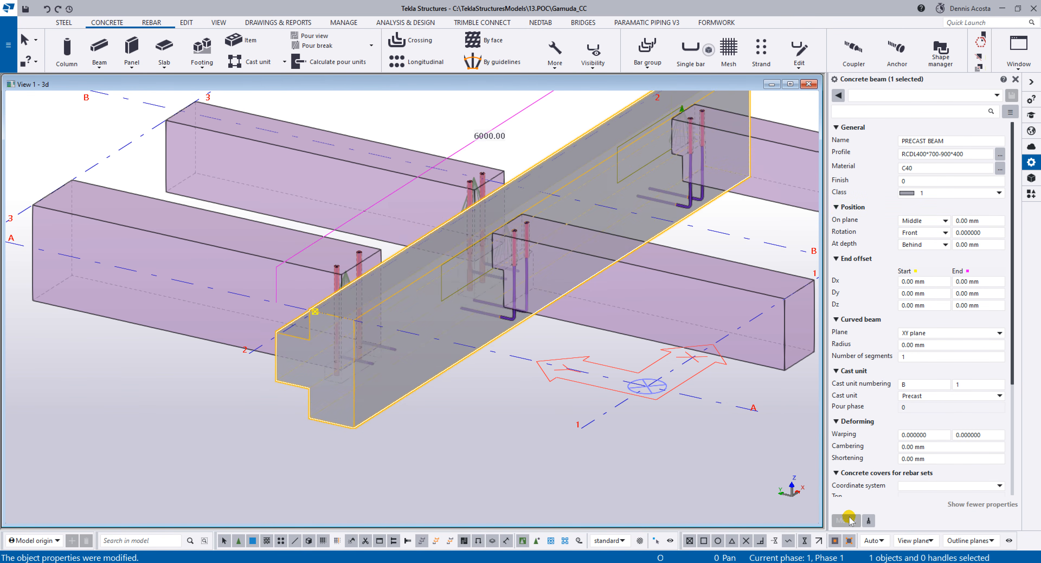
Step: Inspect the dowel bars around the main beam and undo the rotation change
scroll(499, 410, "up", 2)
left_click(499, 411)
middle_click_drag(317, 305, 416, 266, "ctrl")
scroll(428, 245, "up", 5)
scroll(429, 244, "down", 4)
Step: Select the main beam, load the L Edge Beam saved properties and modify the beam with them
left_click(369, 350)
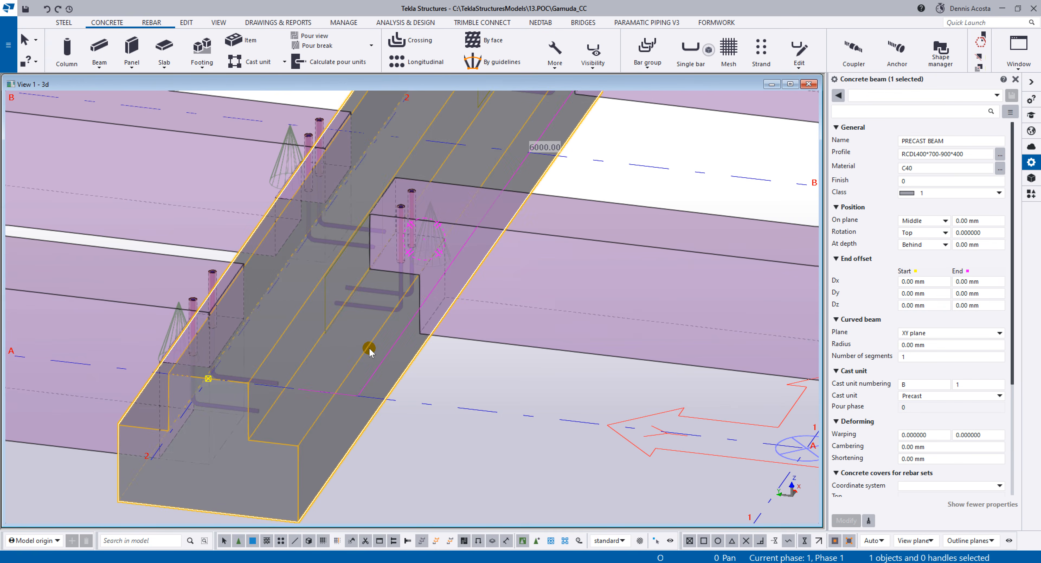
left_click(996, 95)
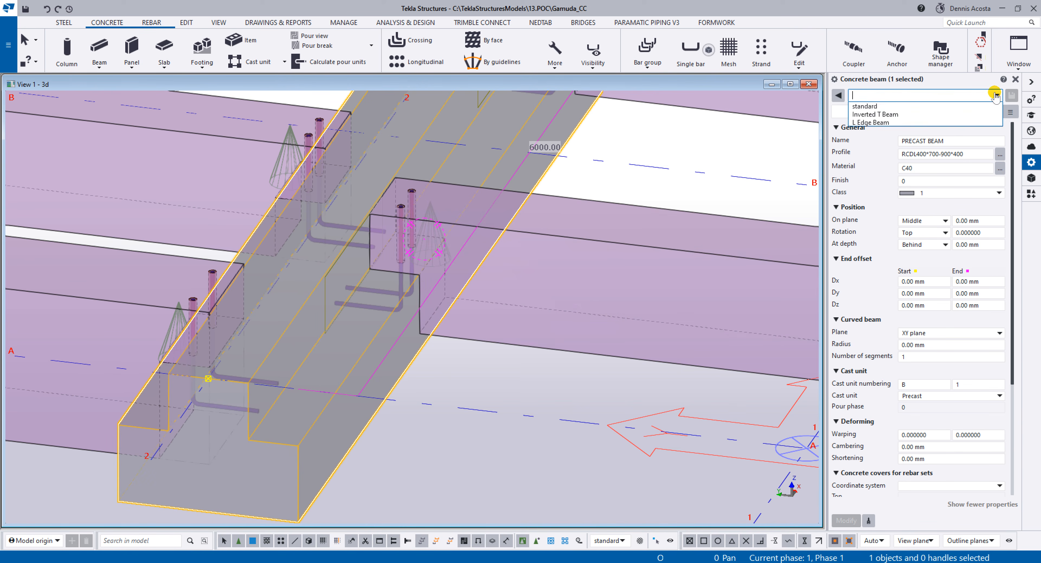
left_click(874, 122)
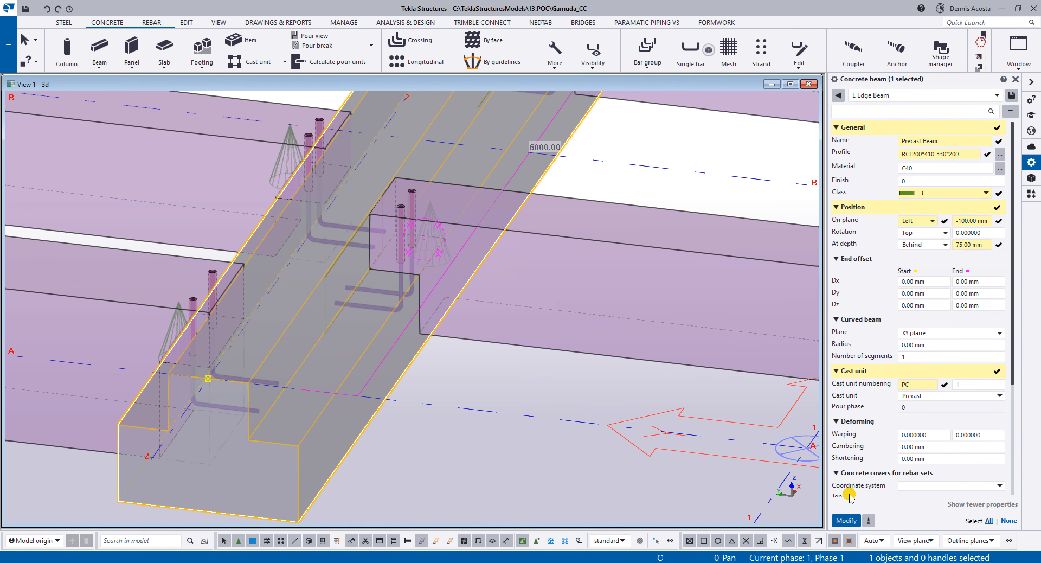
left_click(846, 520)
Step: Inspect the connections on the L-shaped beam and undo the L Edge Beam property change
middle_click_drag(378, 290, 380, 319, "ctrl")
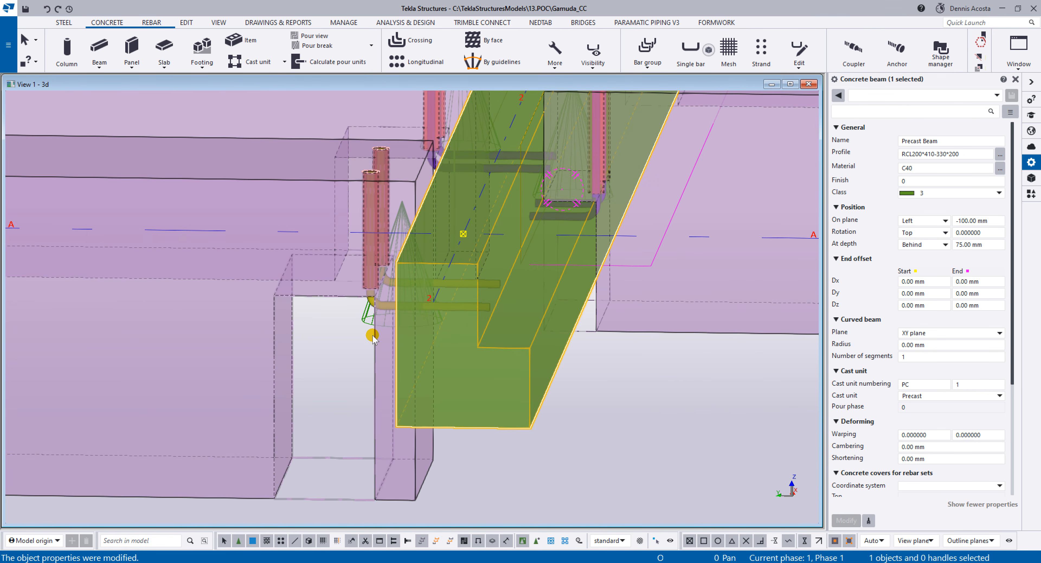
scroll(374, 331, "down", 4)
scroll(443, 323, "up", 2)
key("ctrl+z")
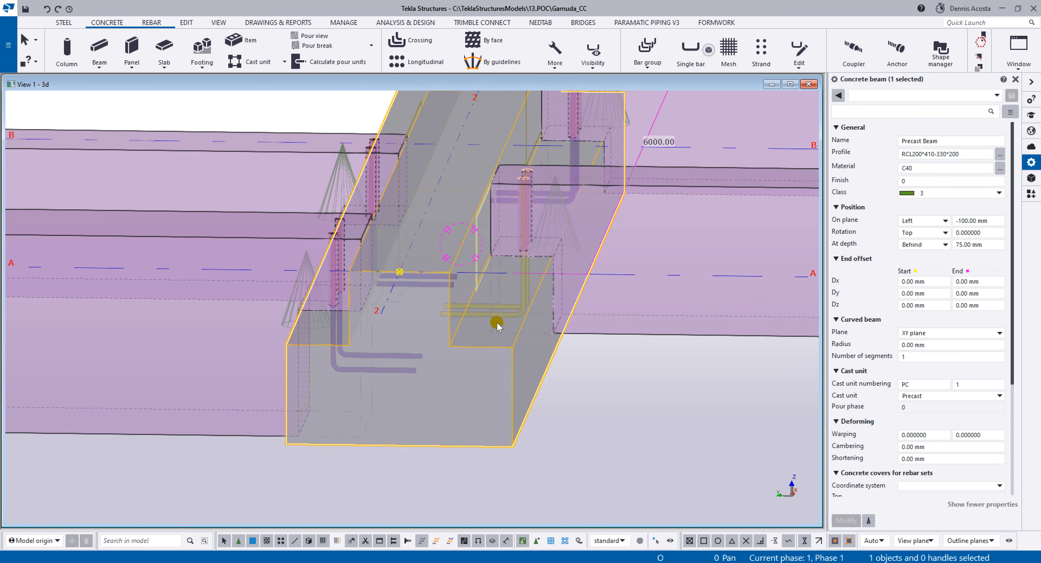
Step: Deselect the main beam and examine its four dowel connections from several overview angles
scroll(499, 321, "down", 3)
scroll(501, 324, "down", 2)
middle_click_drag(565, 327, 491, 356, "ctrl")
scroll(591, 293, "up", 1)
middle_click_drag(591, 293, 508, 321)
scroll(508, 322, "down", 1)
left_click(404, 172)
scroll(434, 204, "up", 2)
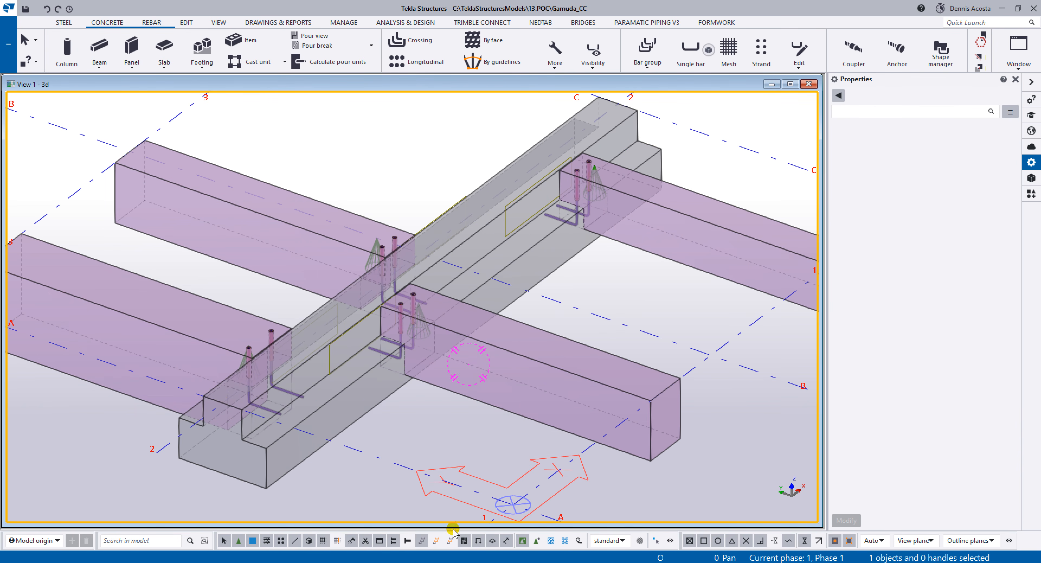
scroll(488, 371, "down", 2)
middle_click_drag(479, 356, 475, 318, "ctrl")
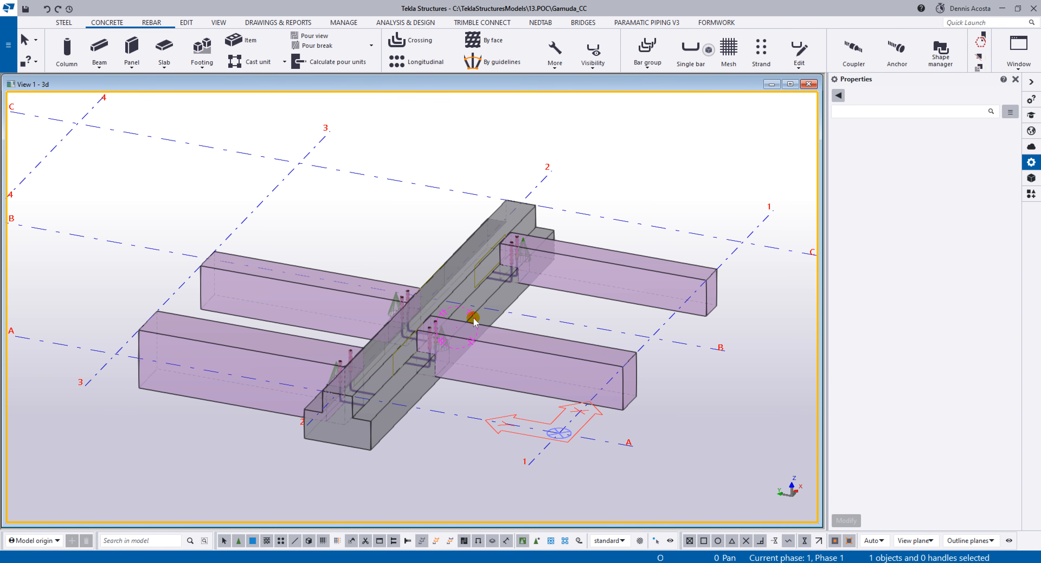
left_click(432, 540)
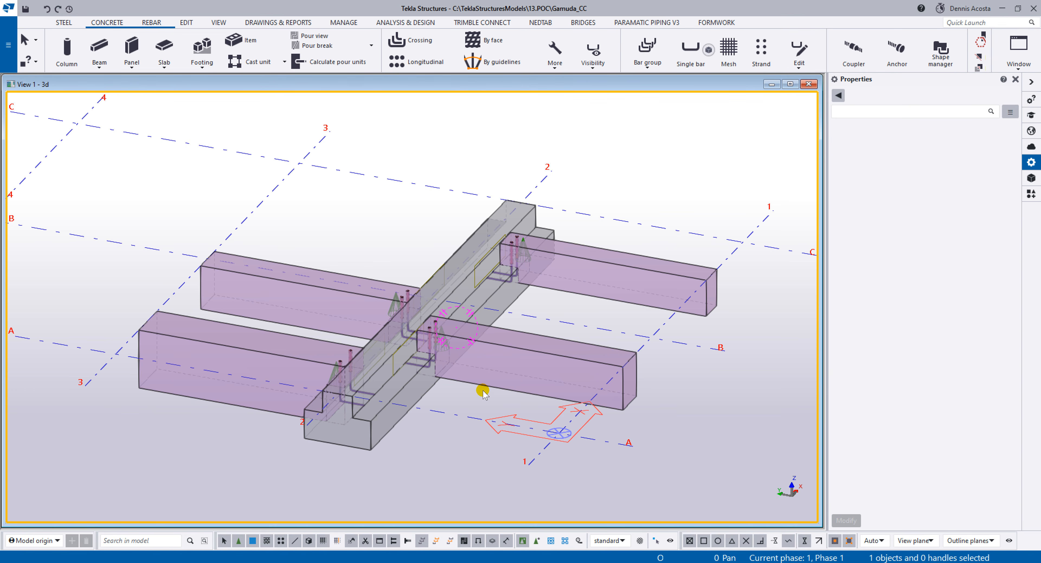
left_click(455, 561)
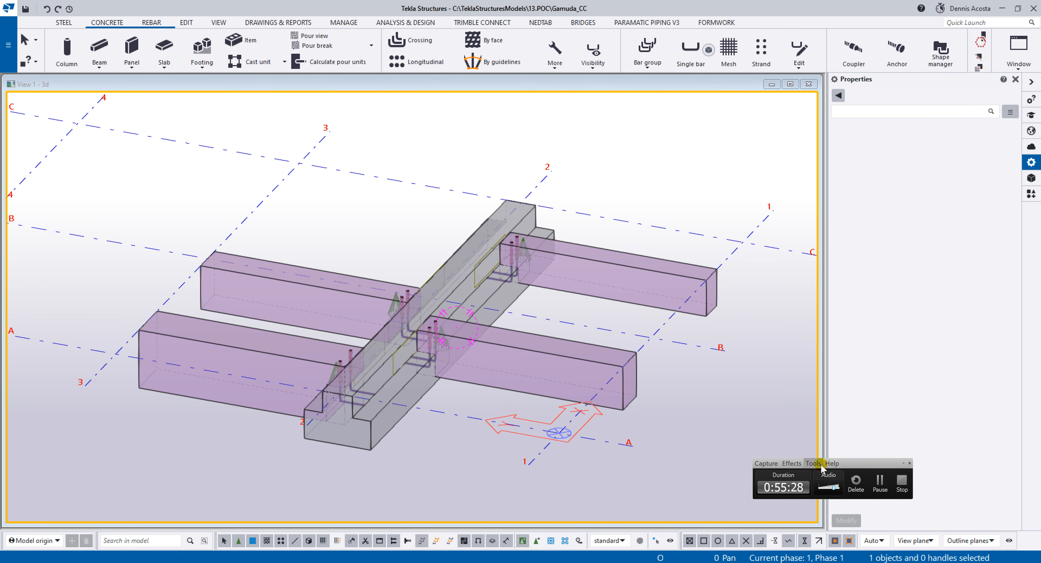